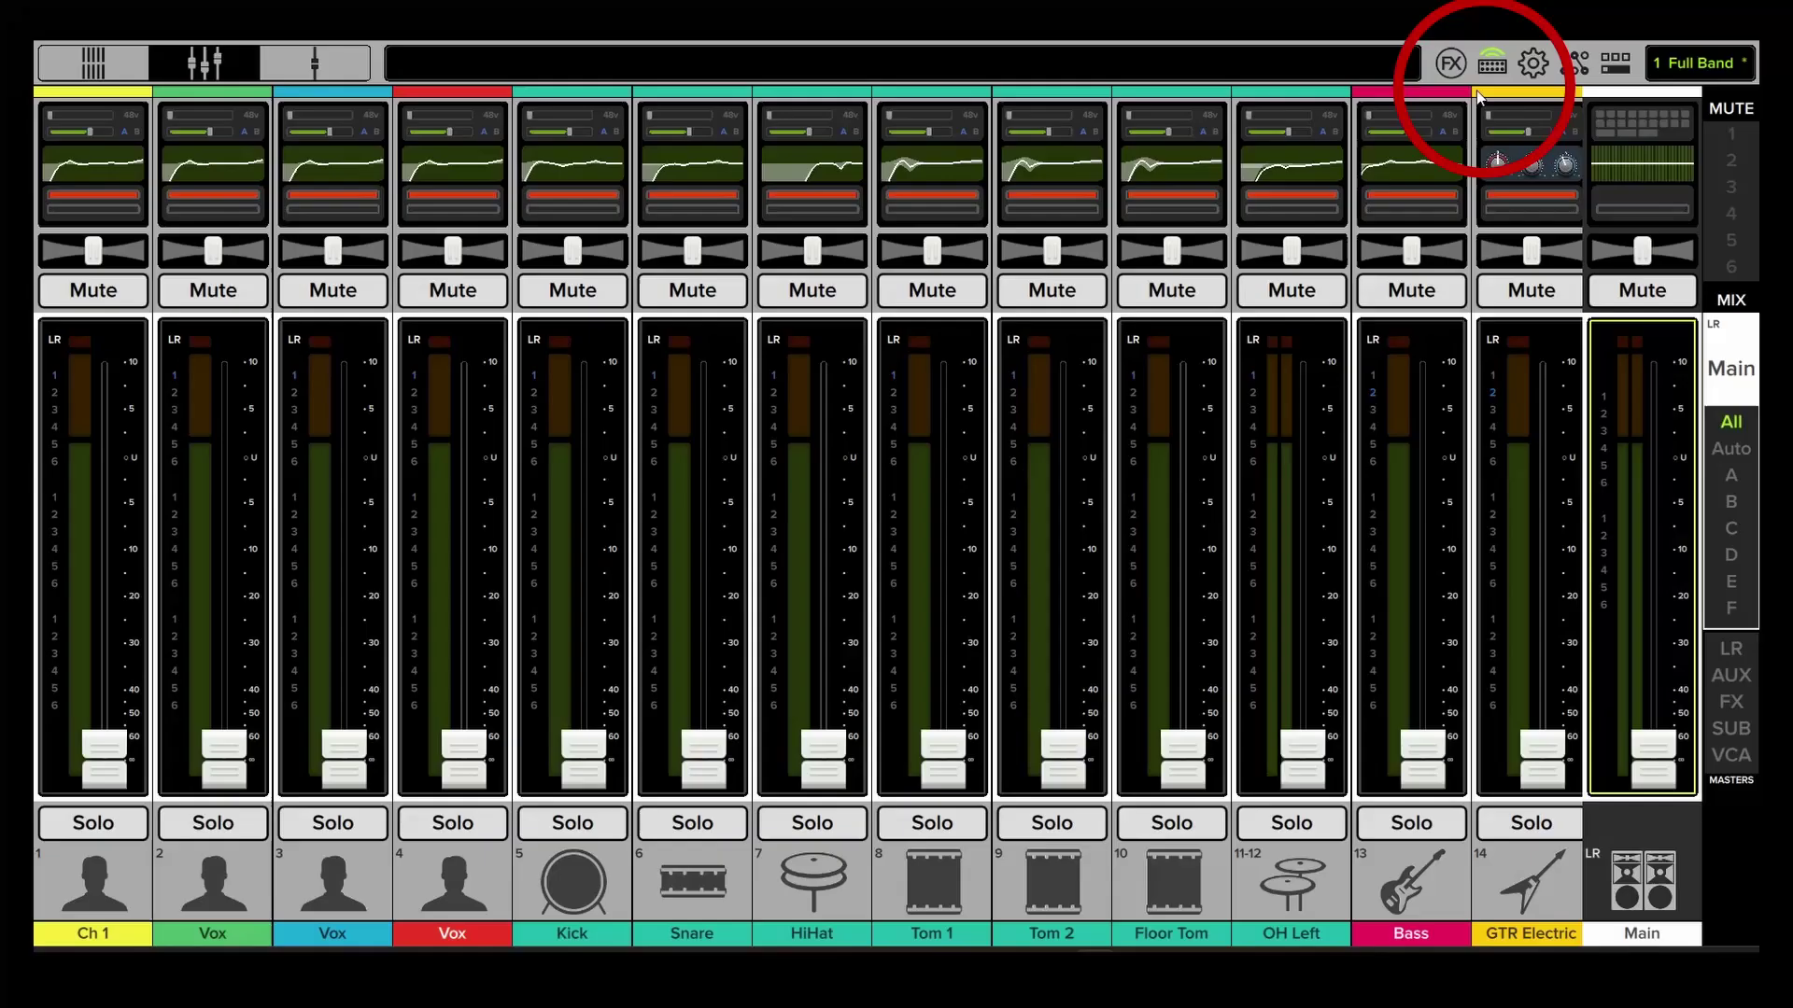
Load the HOG Prac & Live show from the Offline Shows list.
left_click(1492, 62)
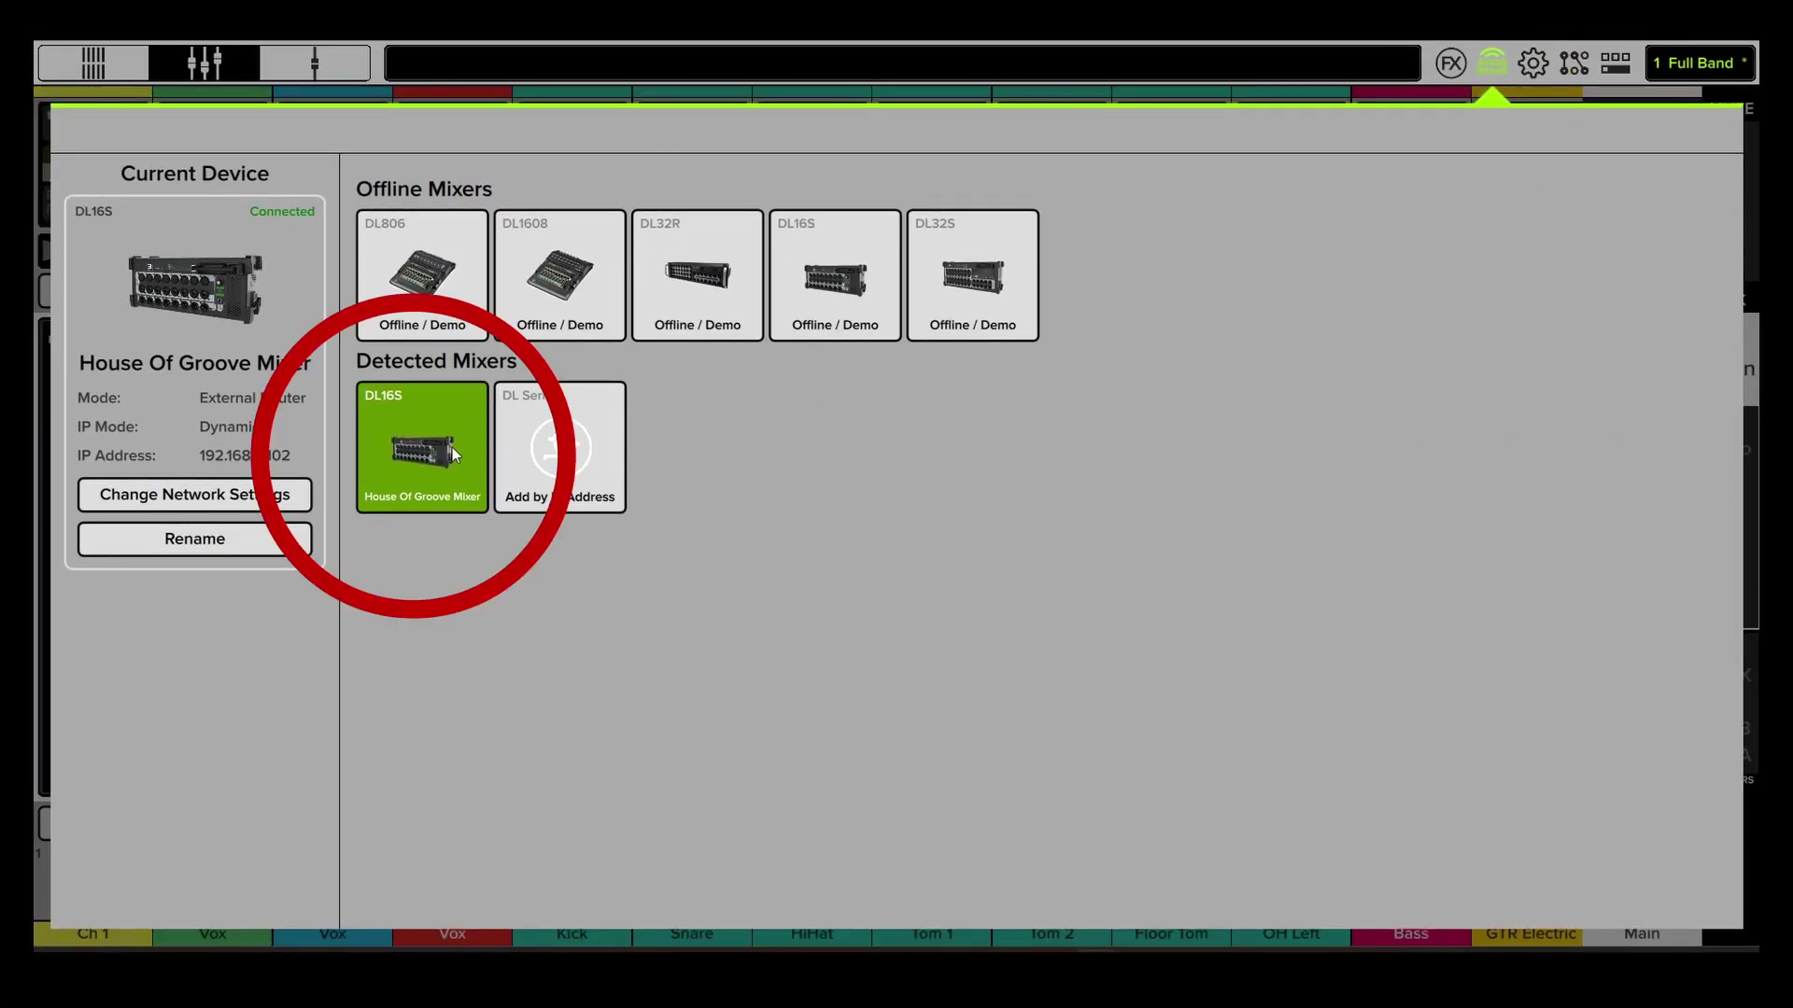
left_click(1667, 66)
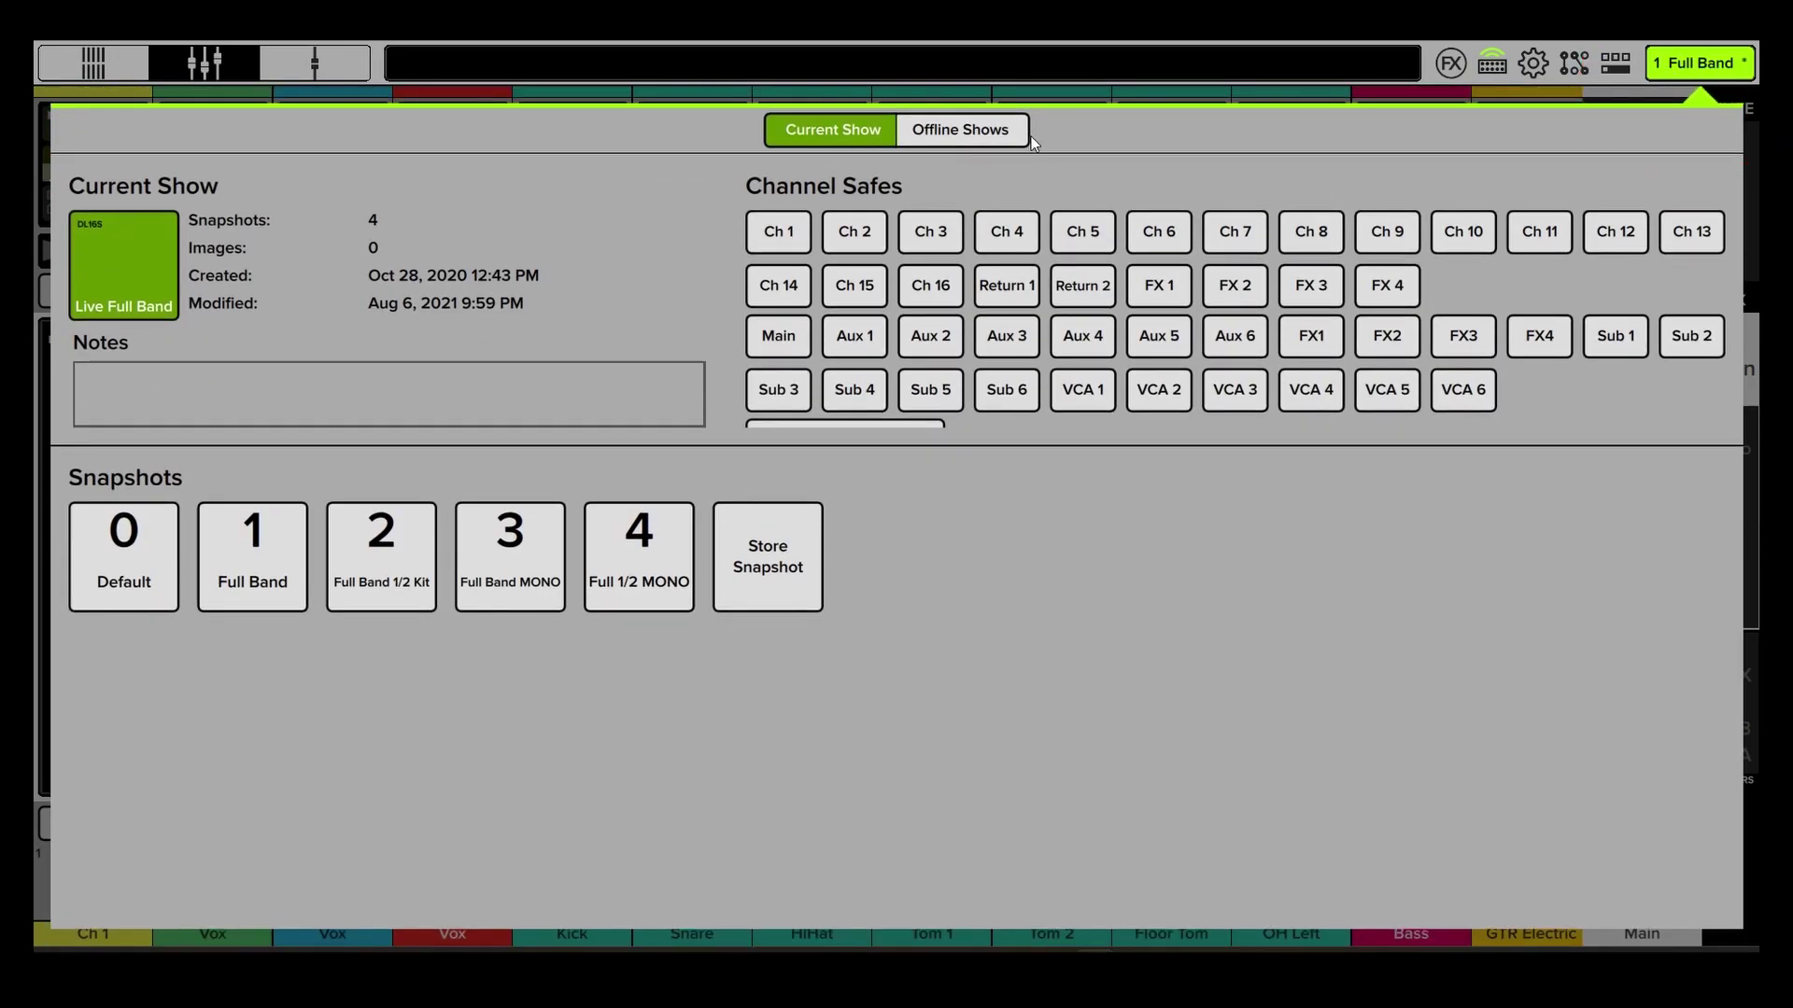
left_click(949, 129)
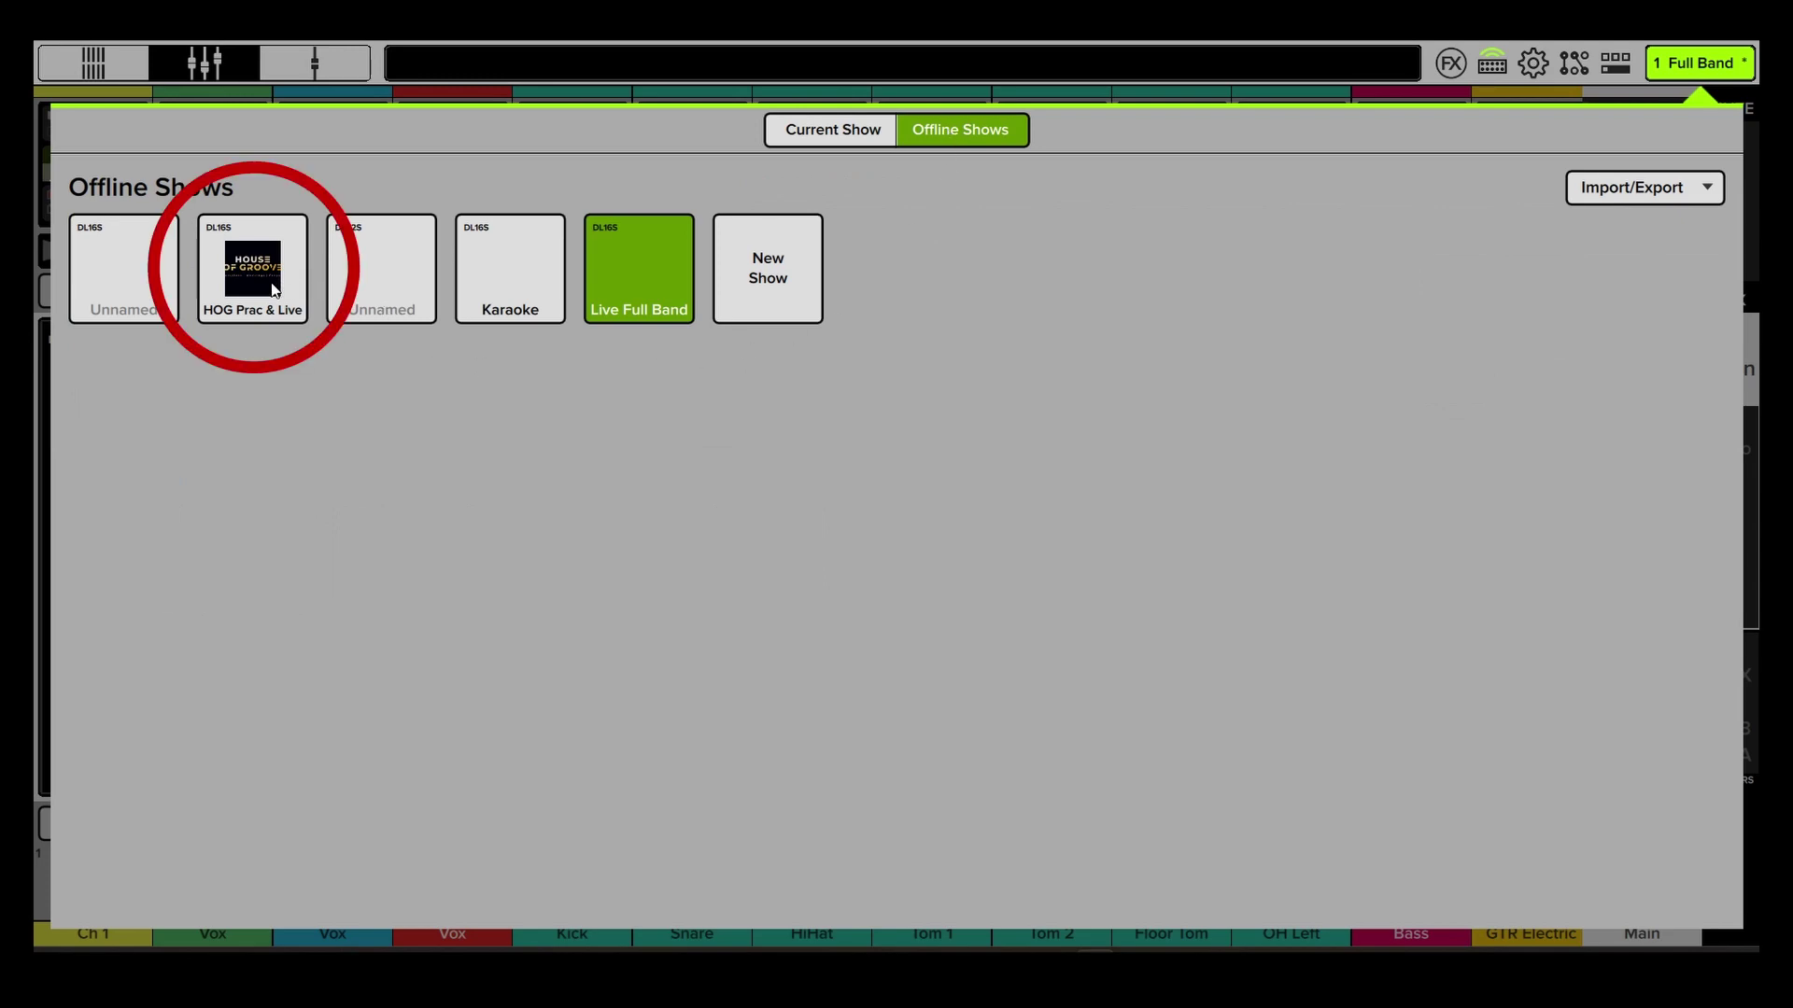
left_click(272, 289)
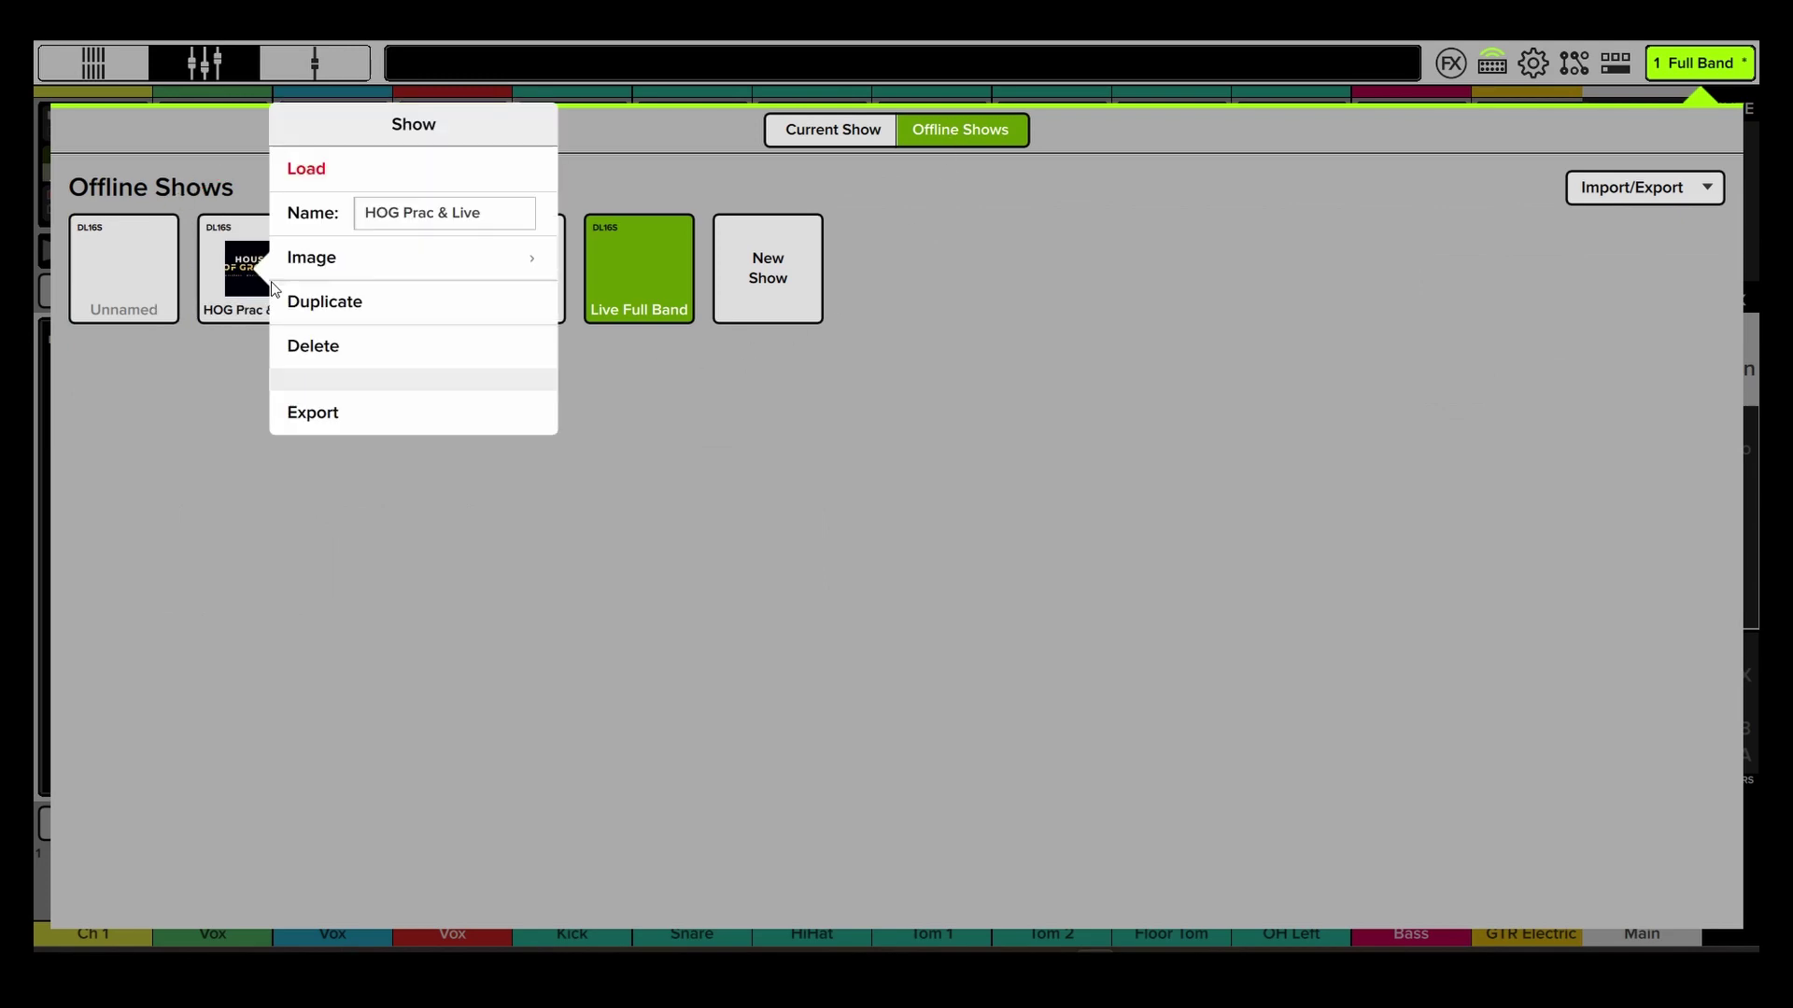
left_click(317, 169)
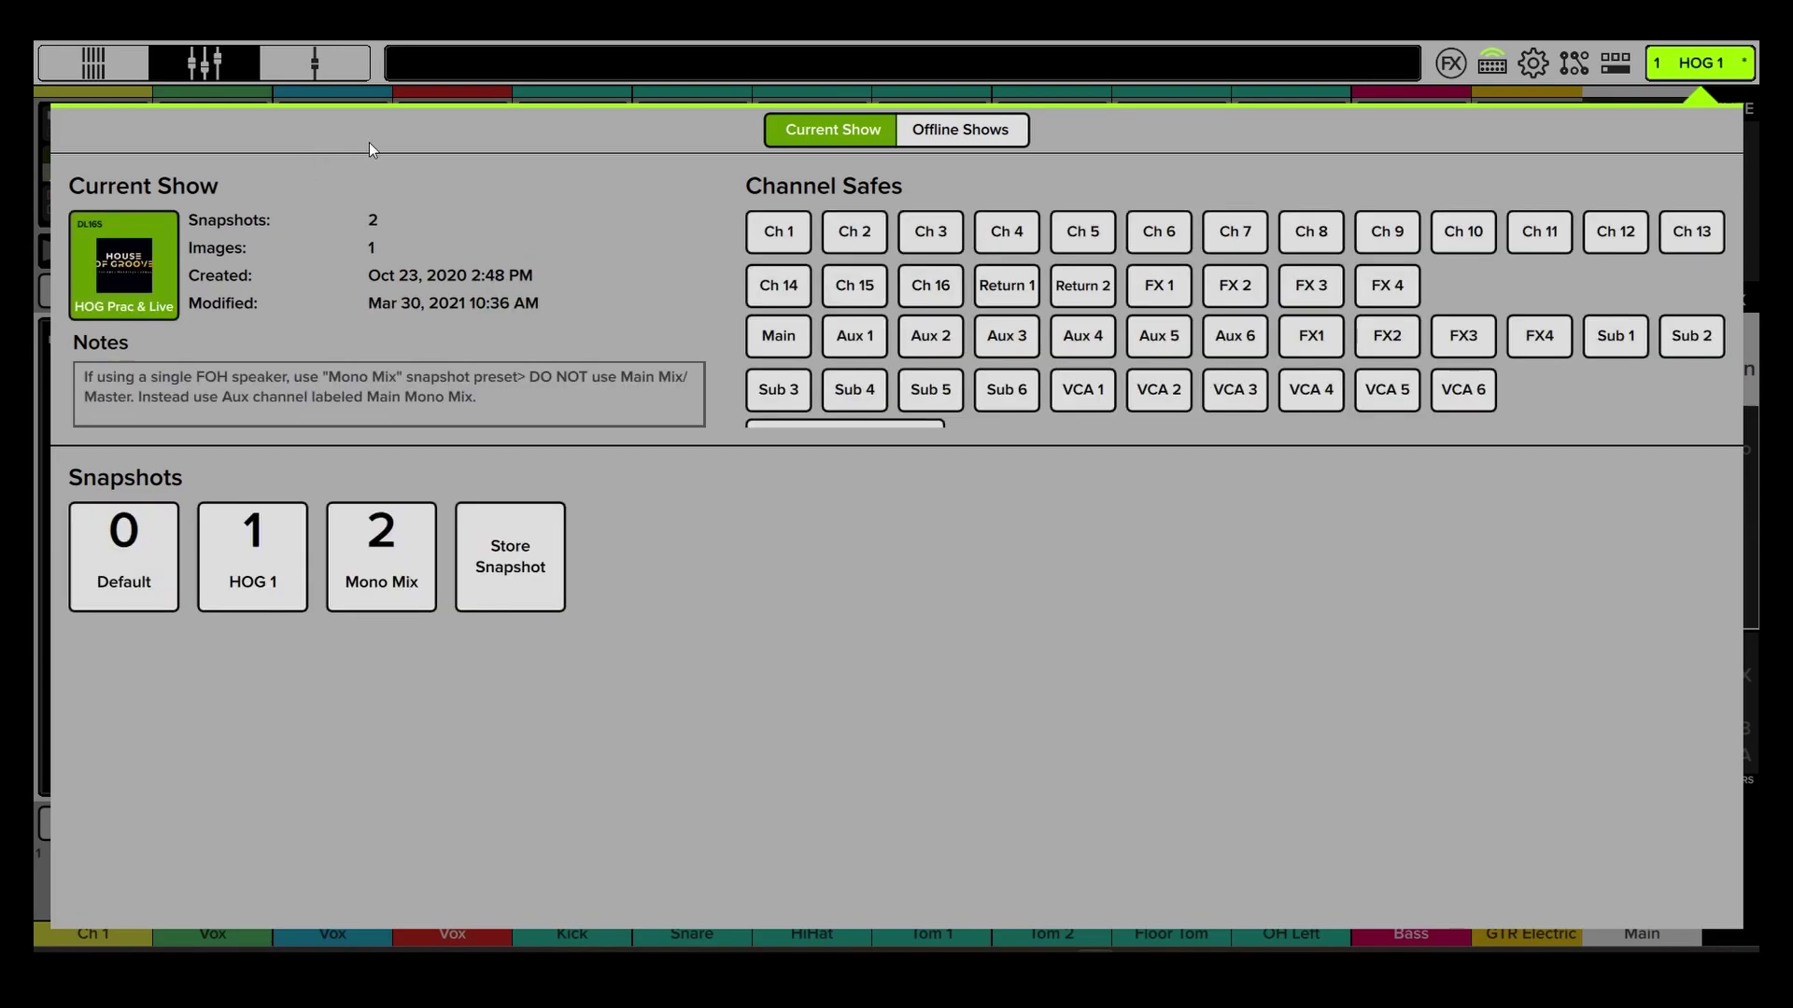
Recall the HOG 1 snapshot and confirm with Yes.
left_click(273, 548)
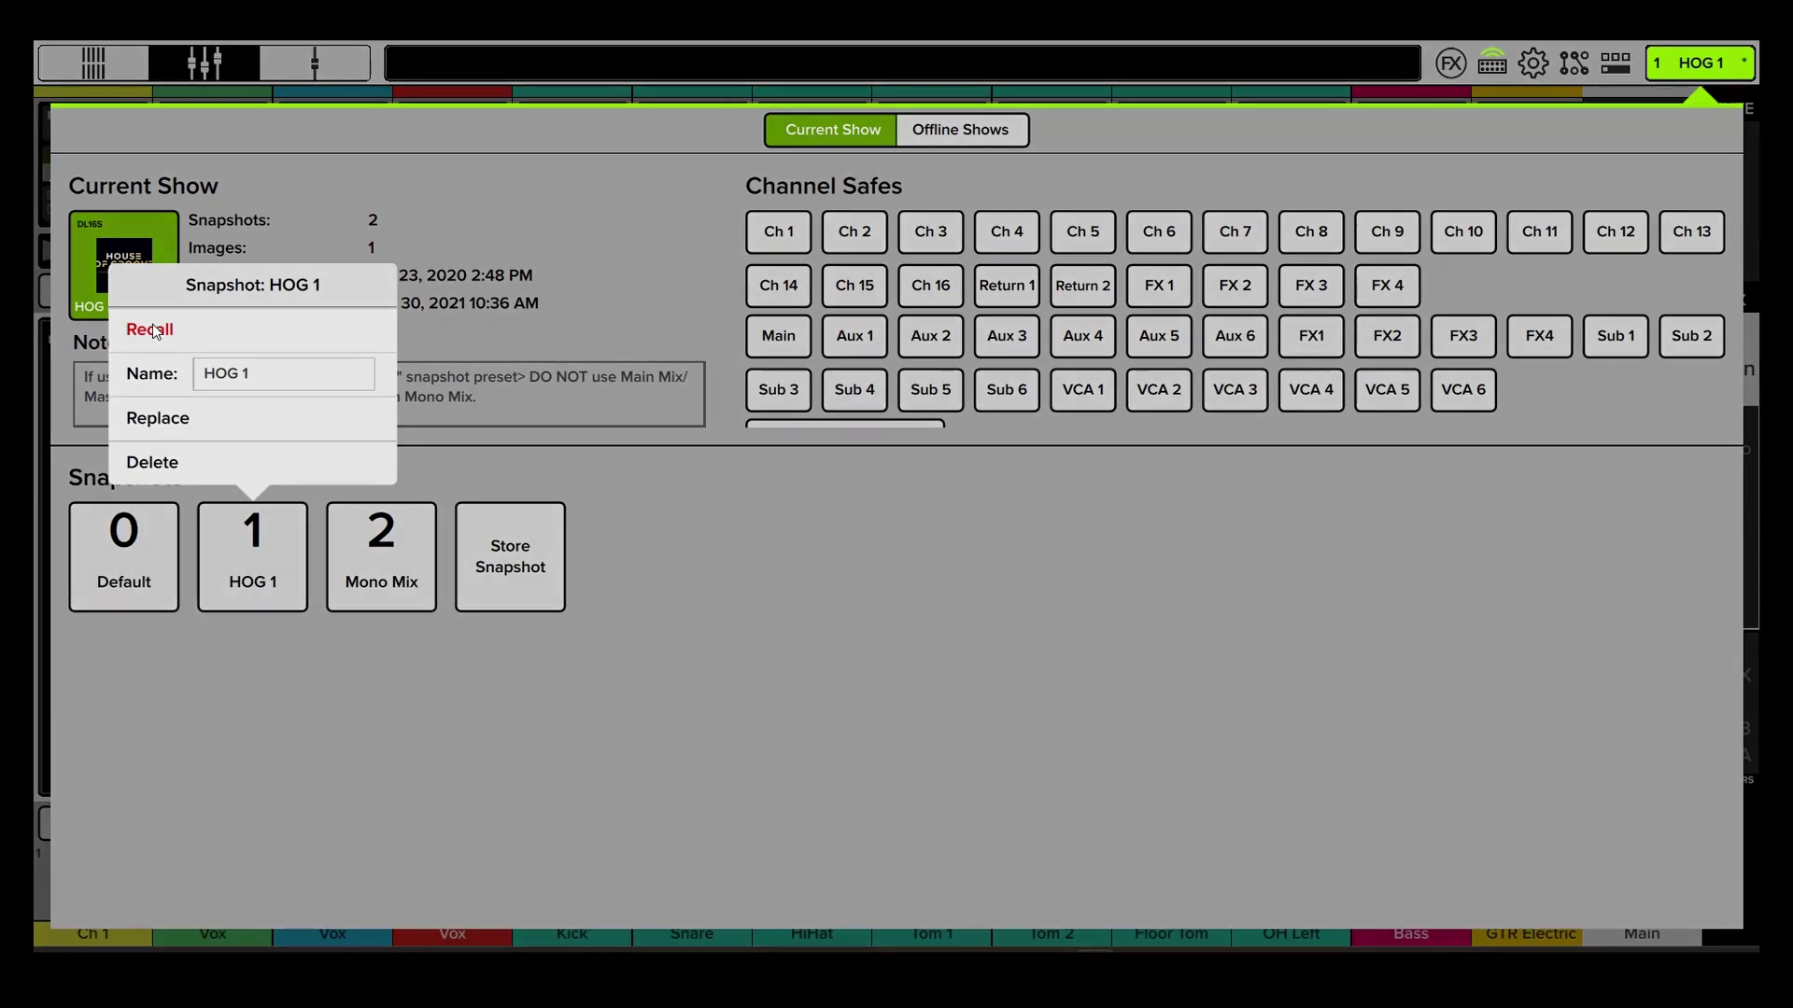
left_click(150, 329)
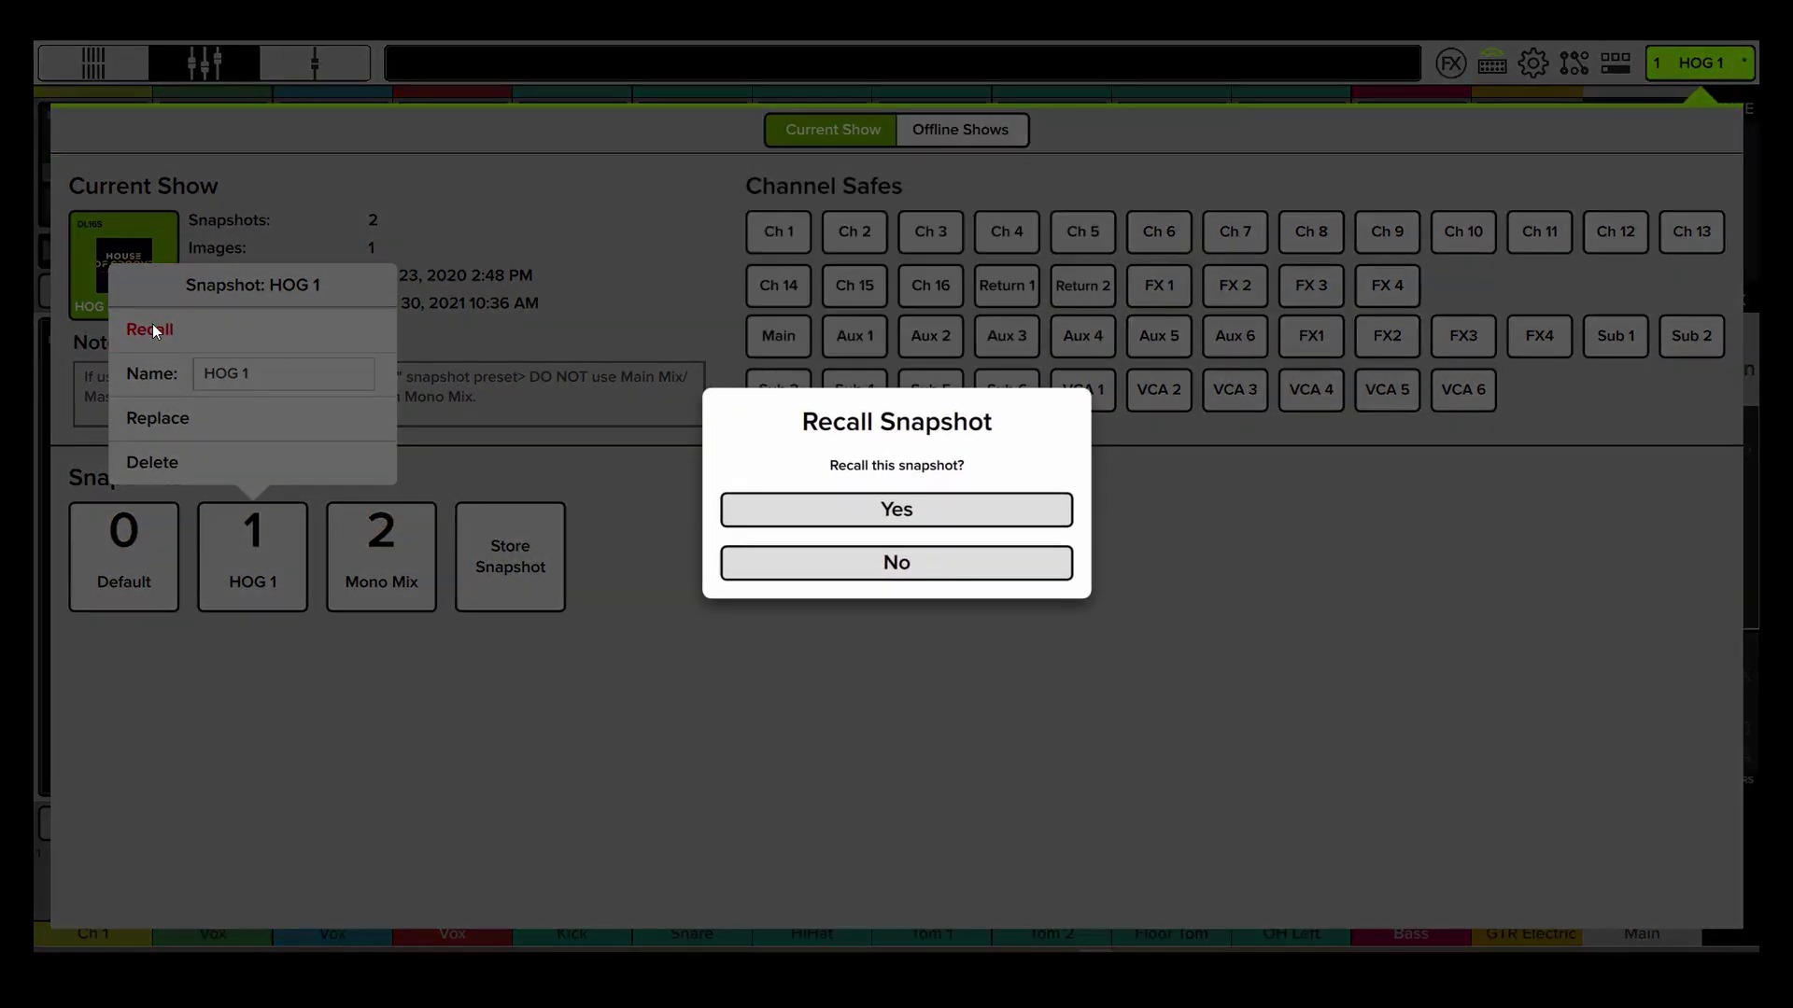
left_click(830, 506)
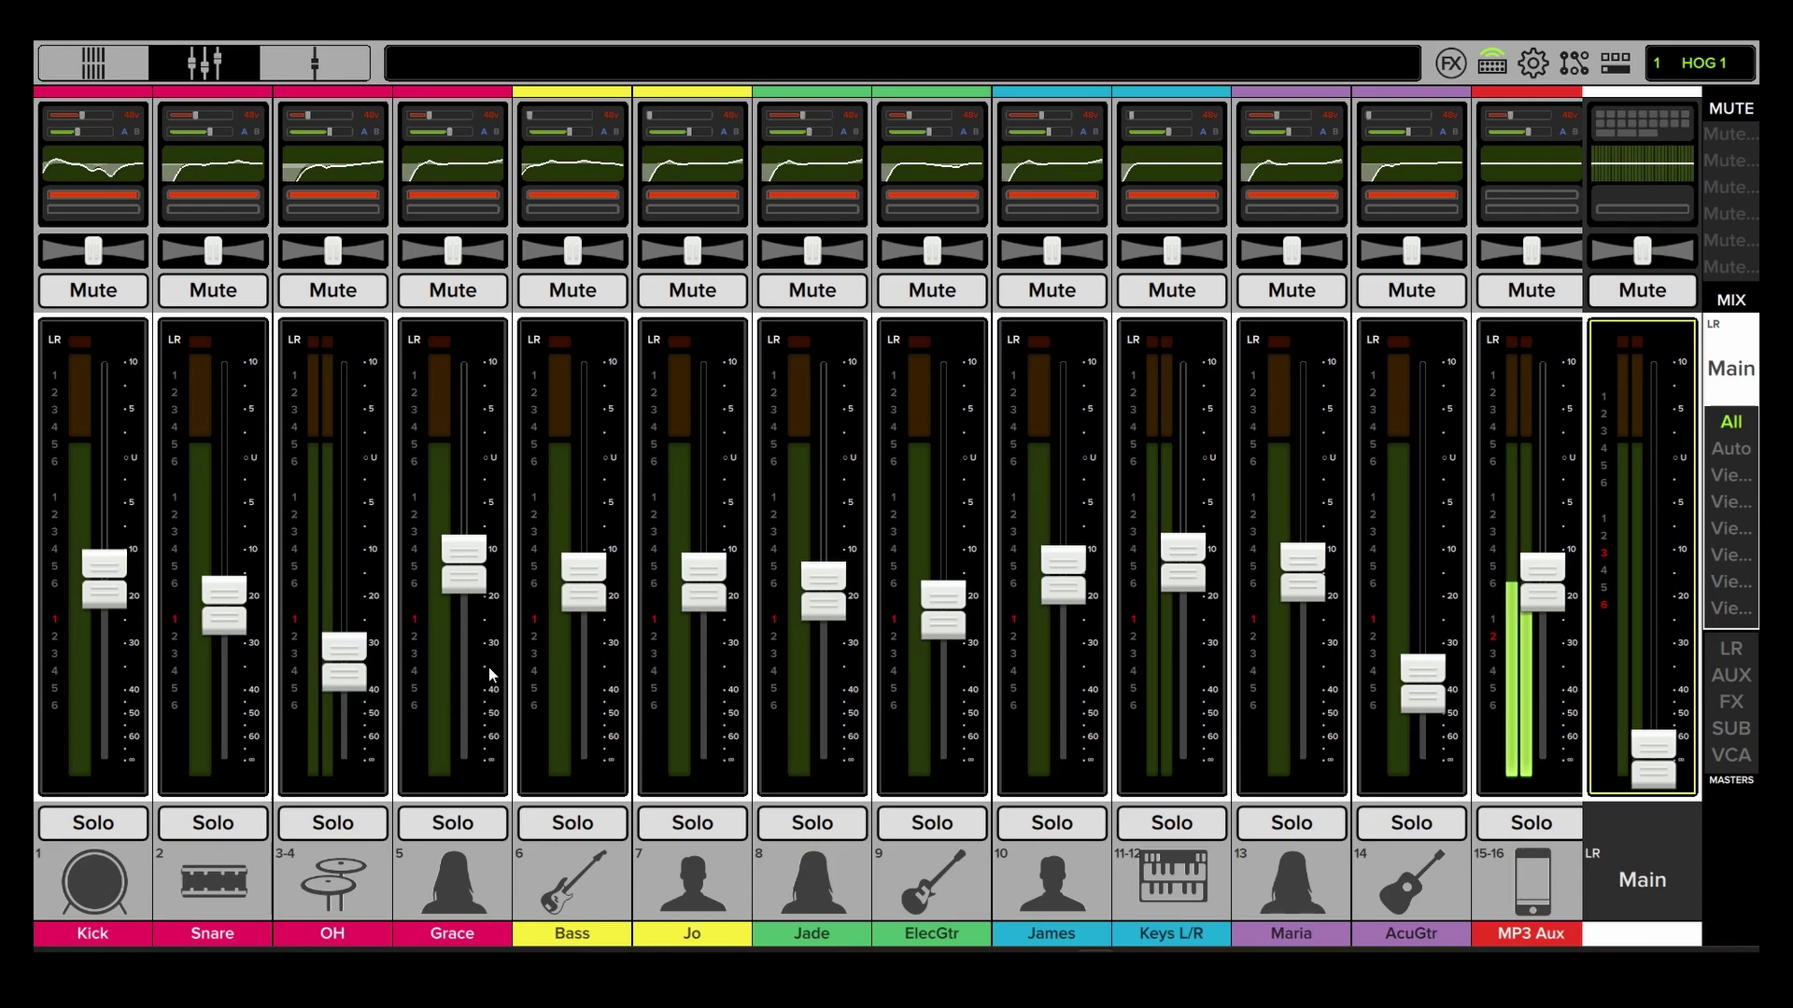
Nudge the Kick, OH and Jo faders, then pull the MP3 Aux fader fully down.
mouse_move(101, 577)
left_mouse_down()
mouse_move(103, 515)
mouse_move(102, 589)
left_mouse_up()
left_click_drag(221, 610, 222, 610)
left_click_drag(342, 665, 361, 648)
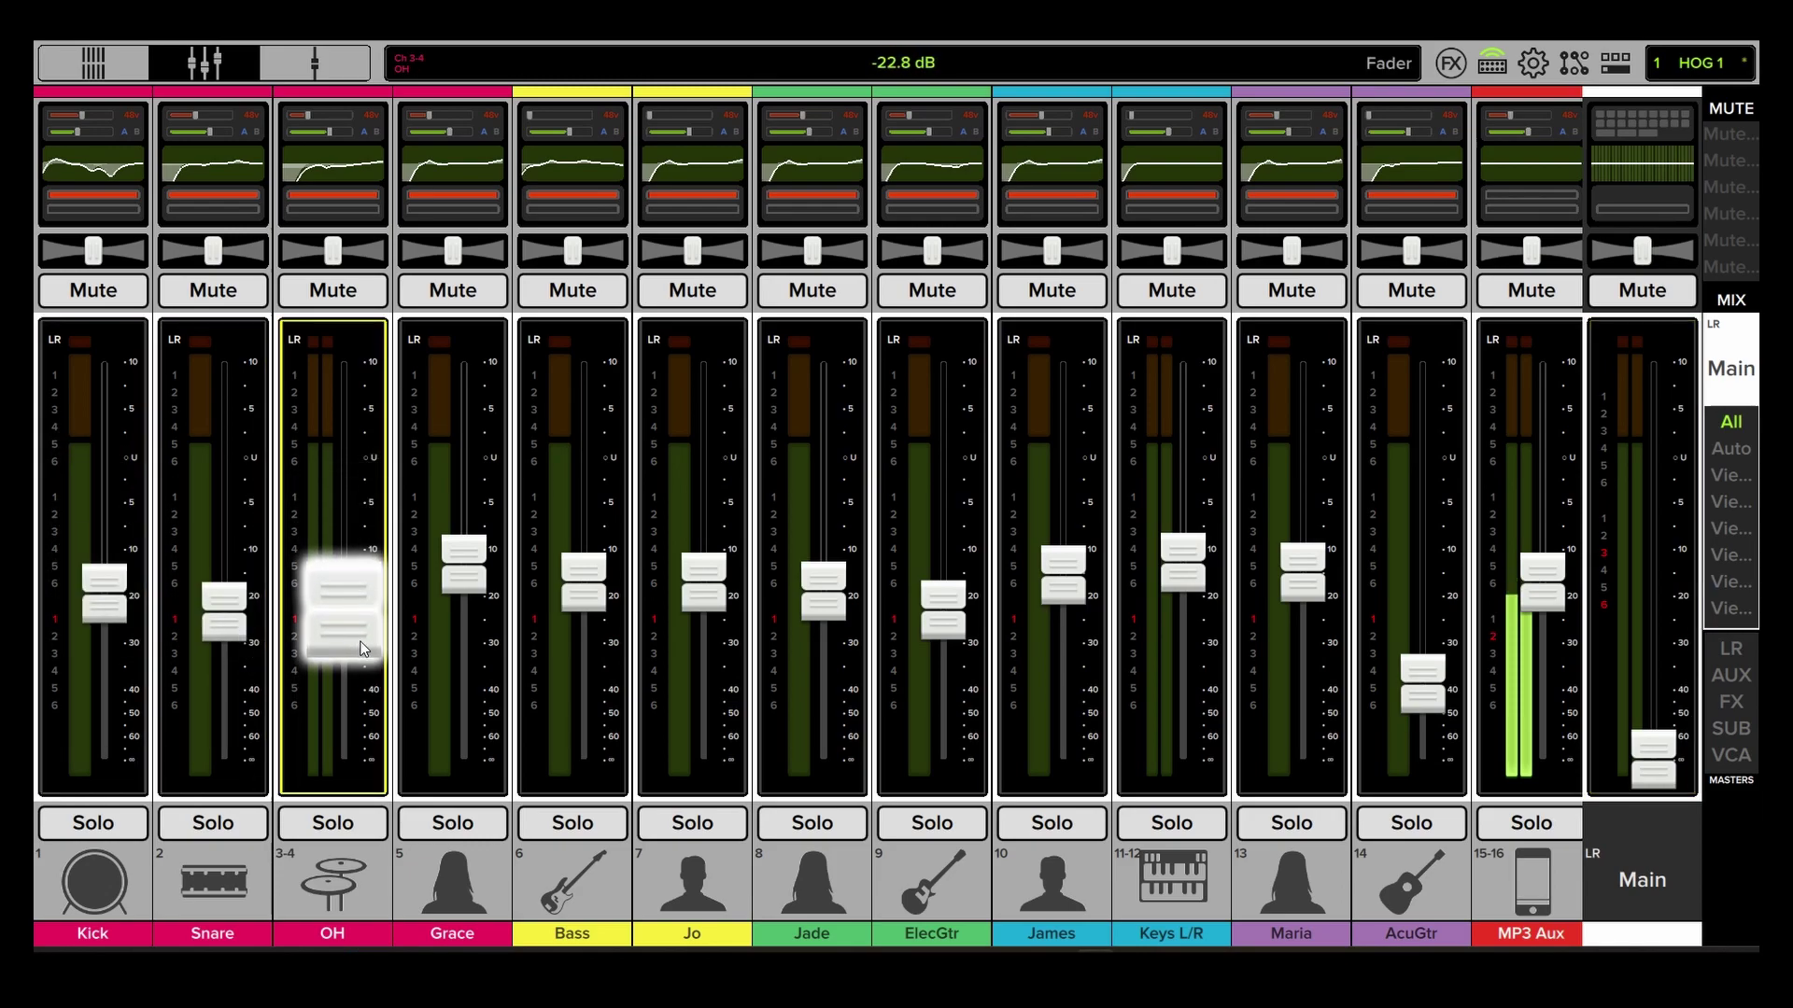
left_click_drag(700, 577, 700, 623)
left_click_drag(1064, 566, 1065, 560)
scroll(1101, 498, "right", 2)
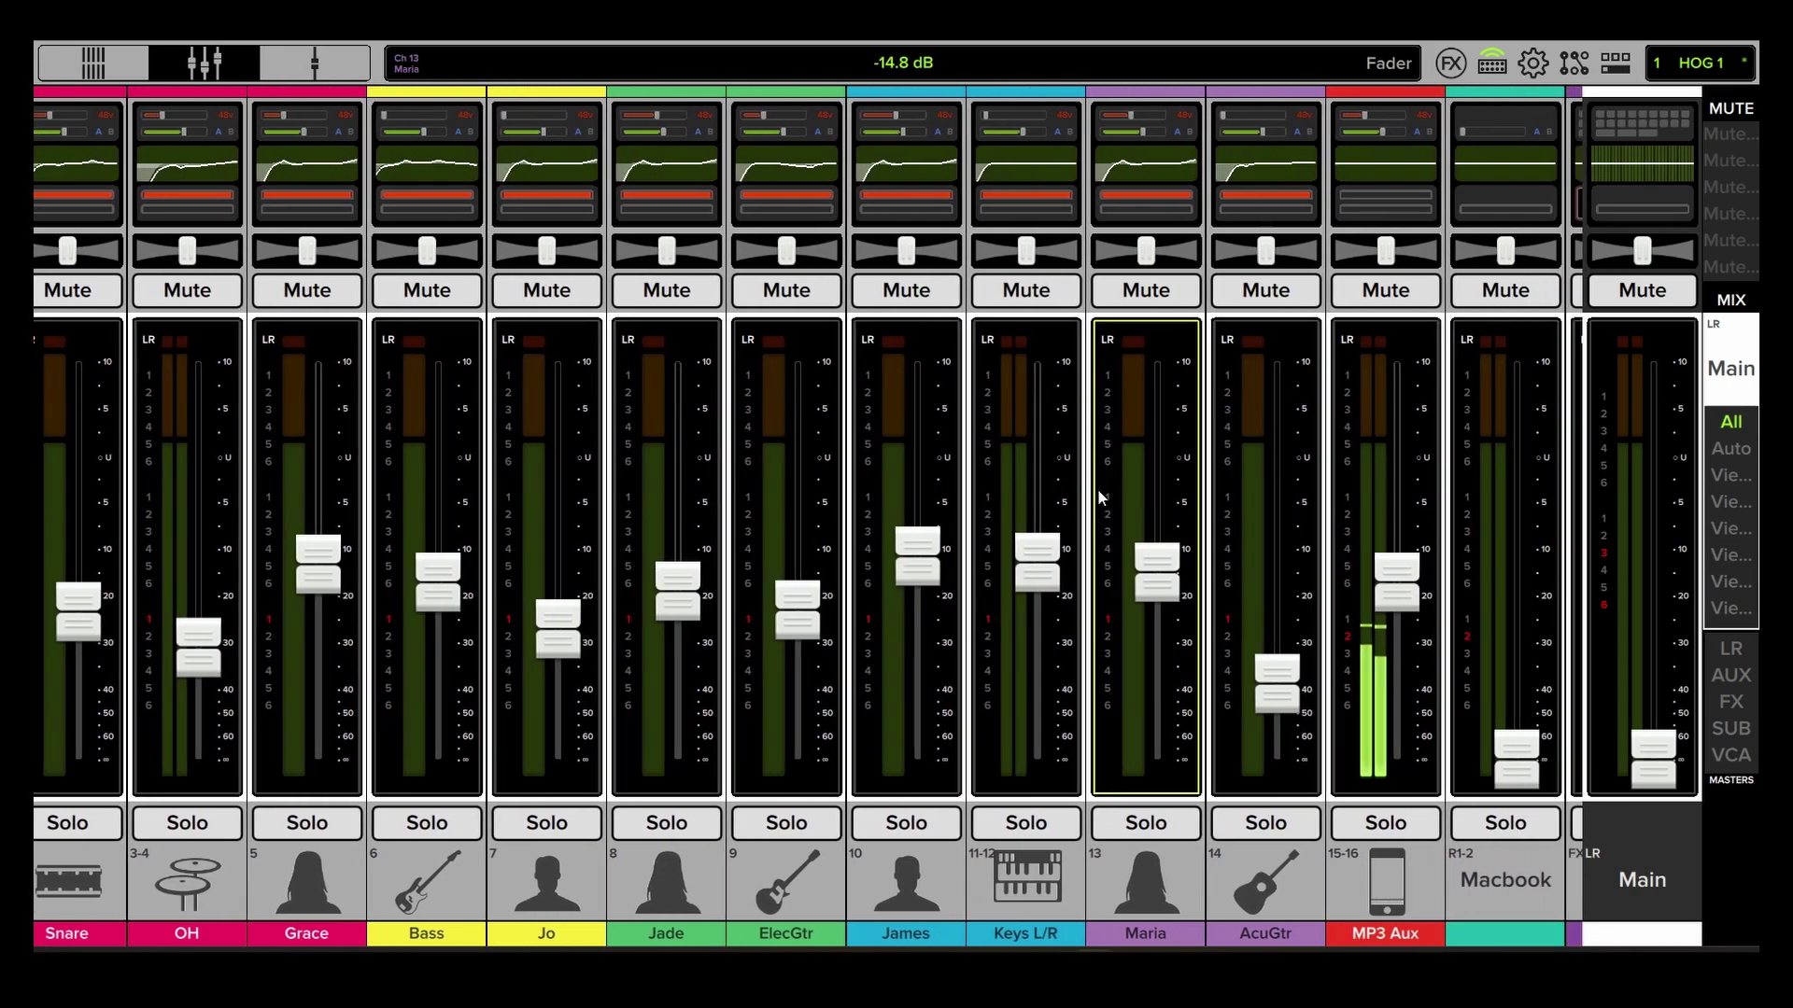
scroll(1101, 498, "right", 5)
mouse_move(799, 572)
left_mouse_down()
mouse_move(803, 476)
mouse_move(835, 495)
mouse_move(835, 406)
mouse_move(799, 801)
left_mouse_up()
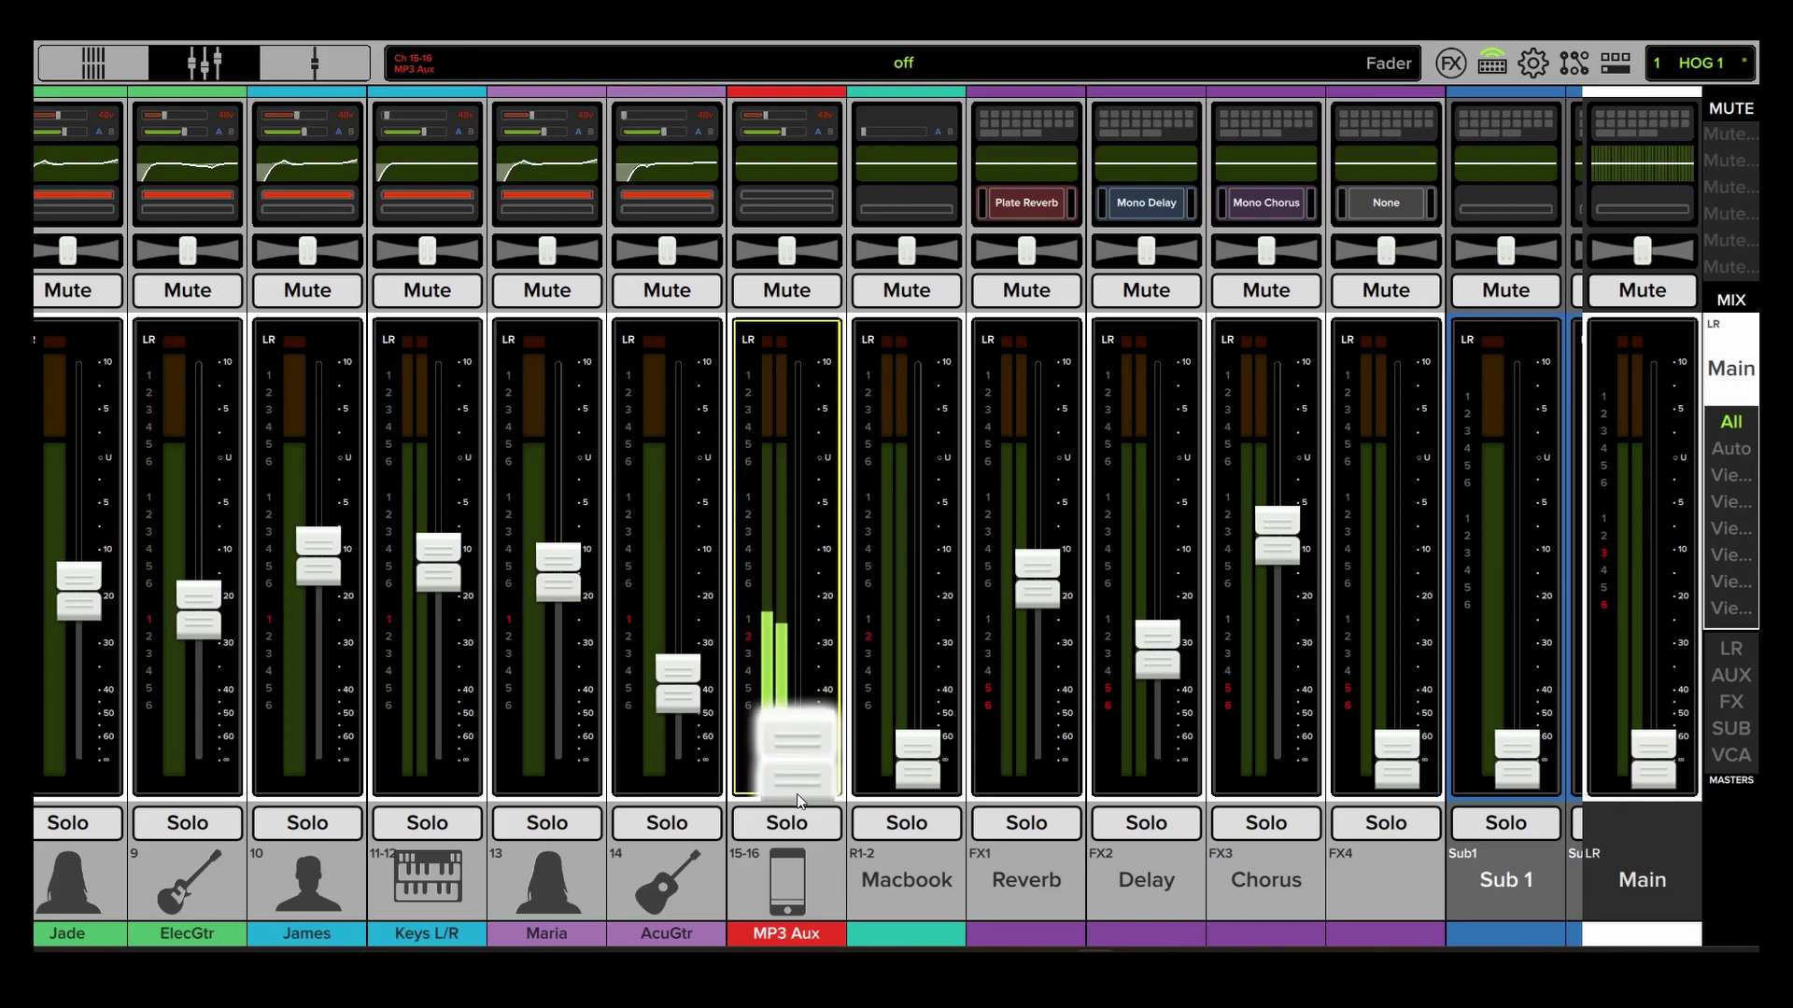
scroll(1108, 512, "right", 7)
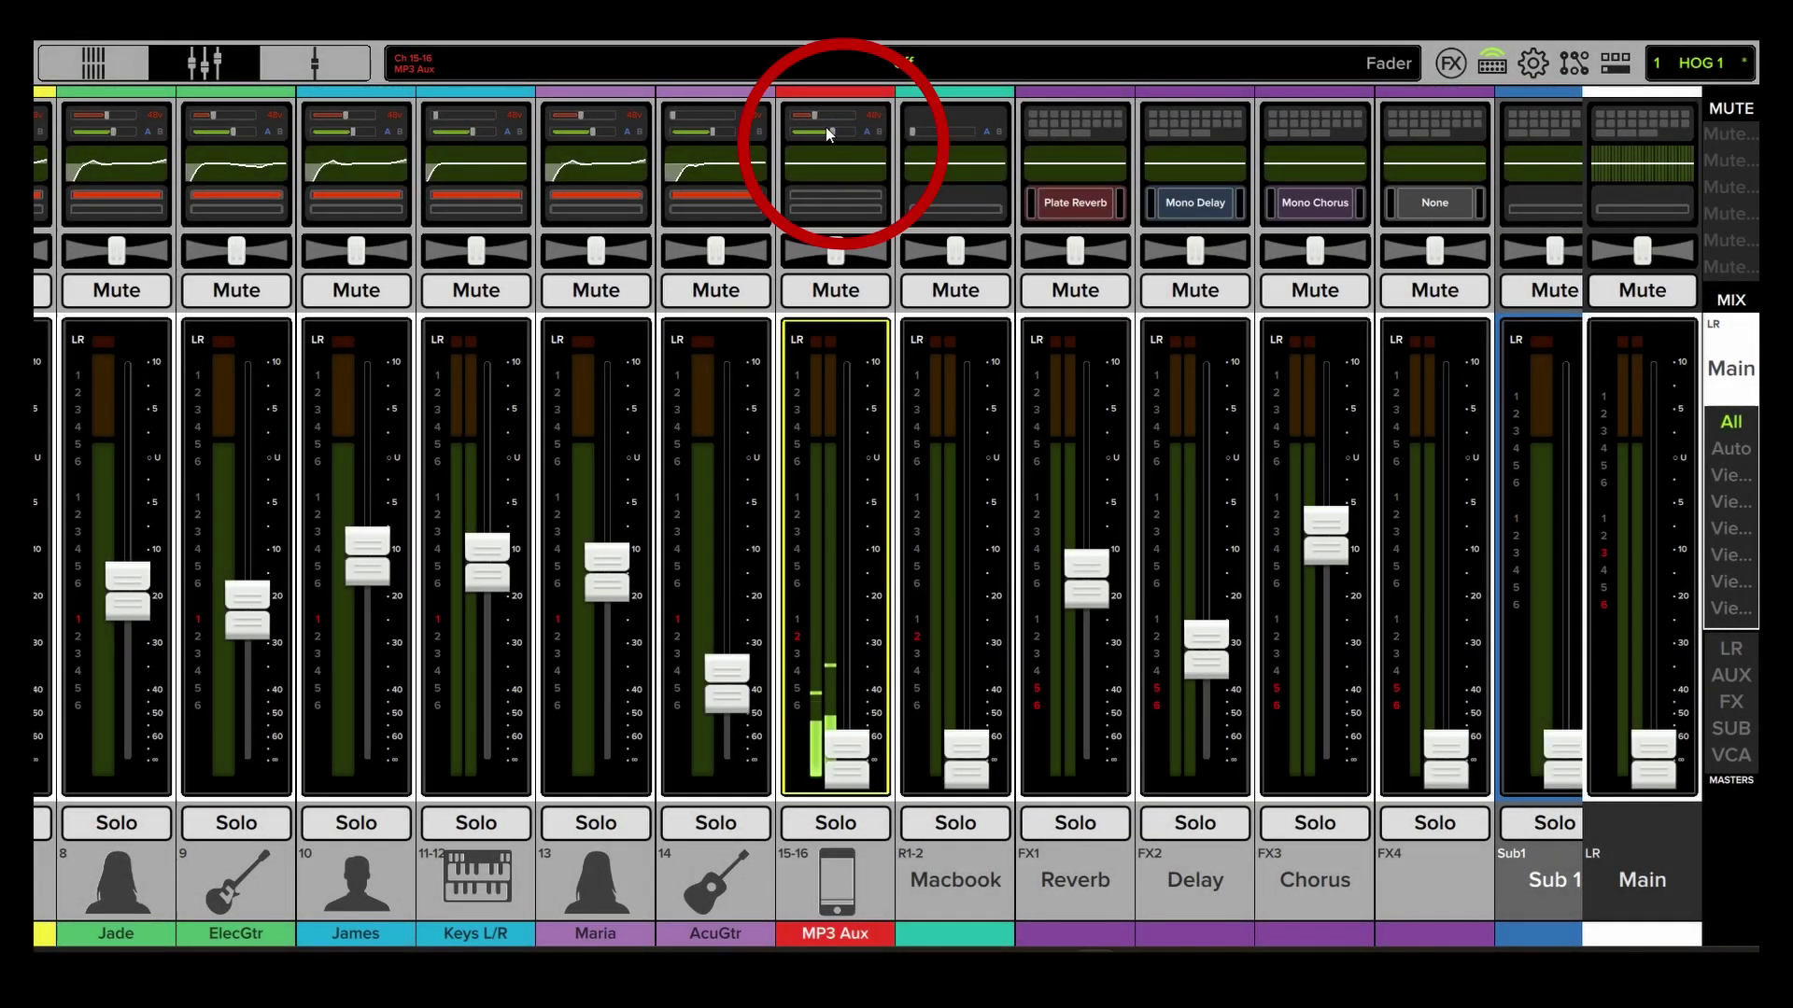
In MP3 Aux channel view adjust gain, toggle right source A/B, centre the balance, try 48v.
left_click(847, 126)
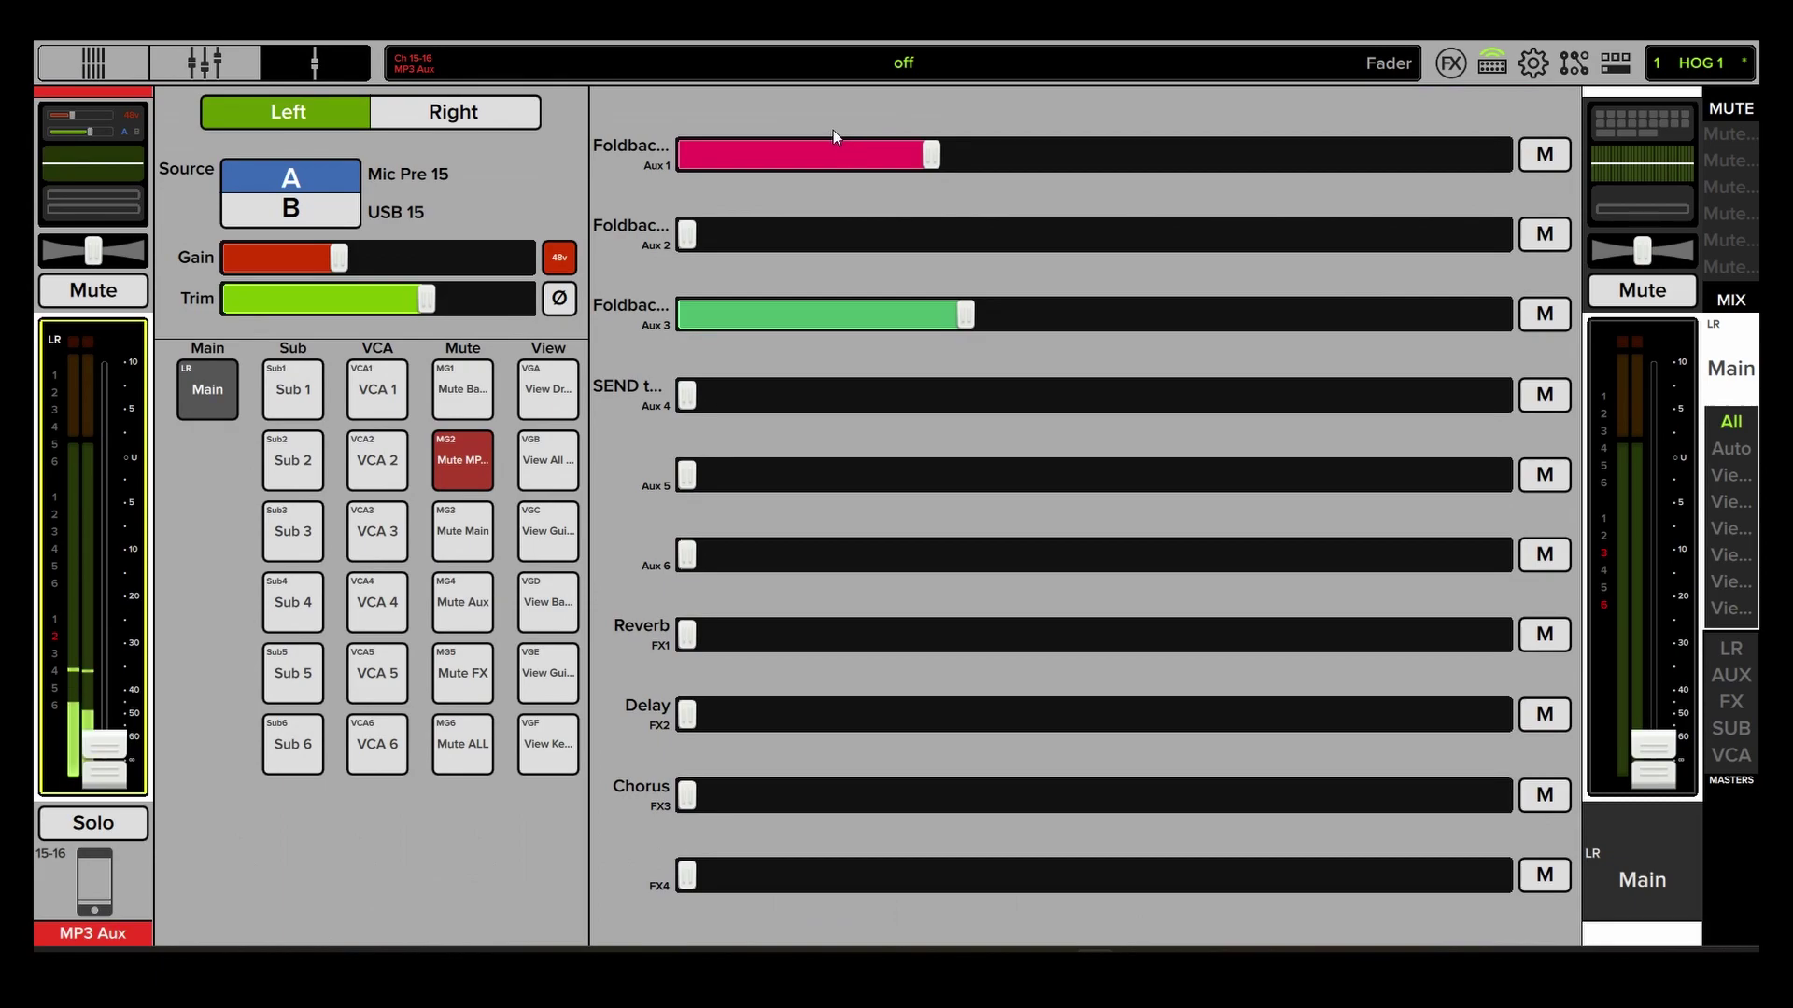
mouse_move(339, 257)
left_mouse_down()
mouse_move(439, 259)
mouse_move(330, 255)
left_mouse_up()
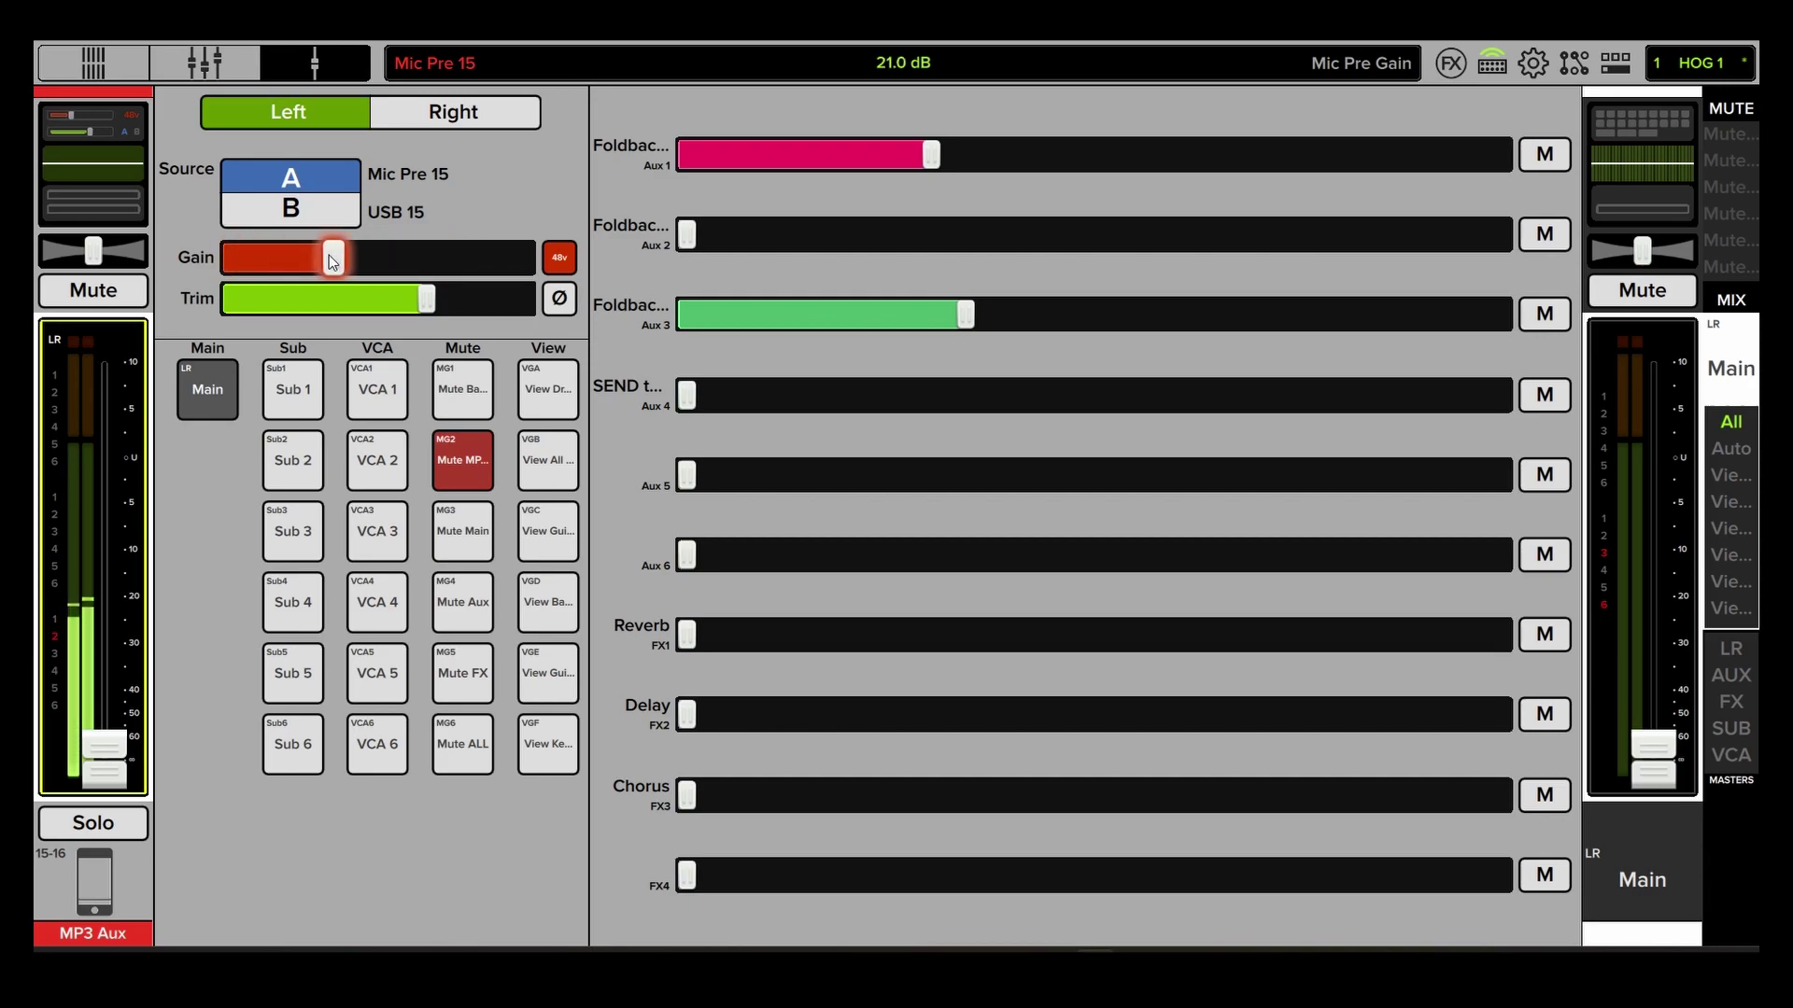
left_click(321, 208)
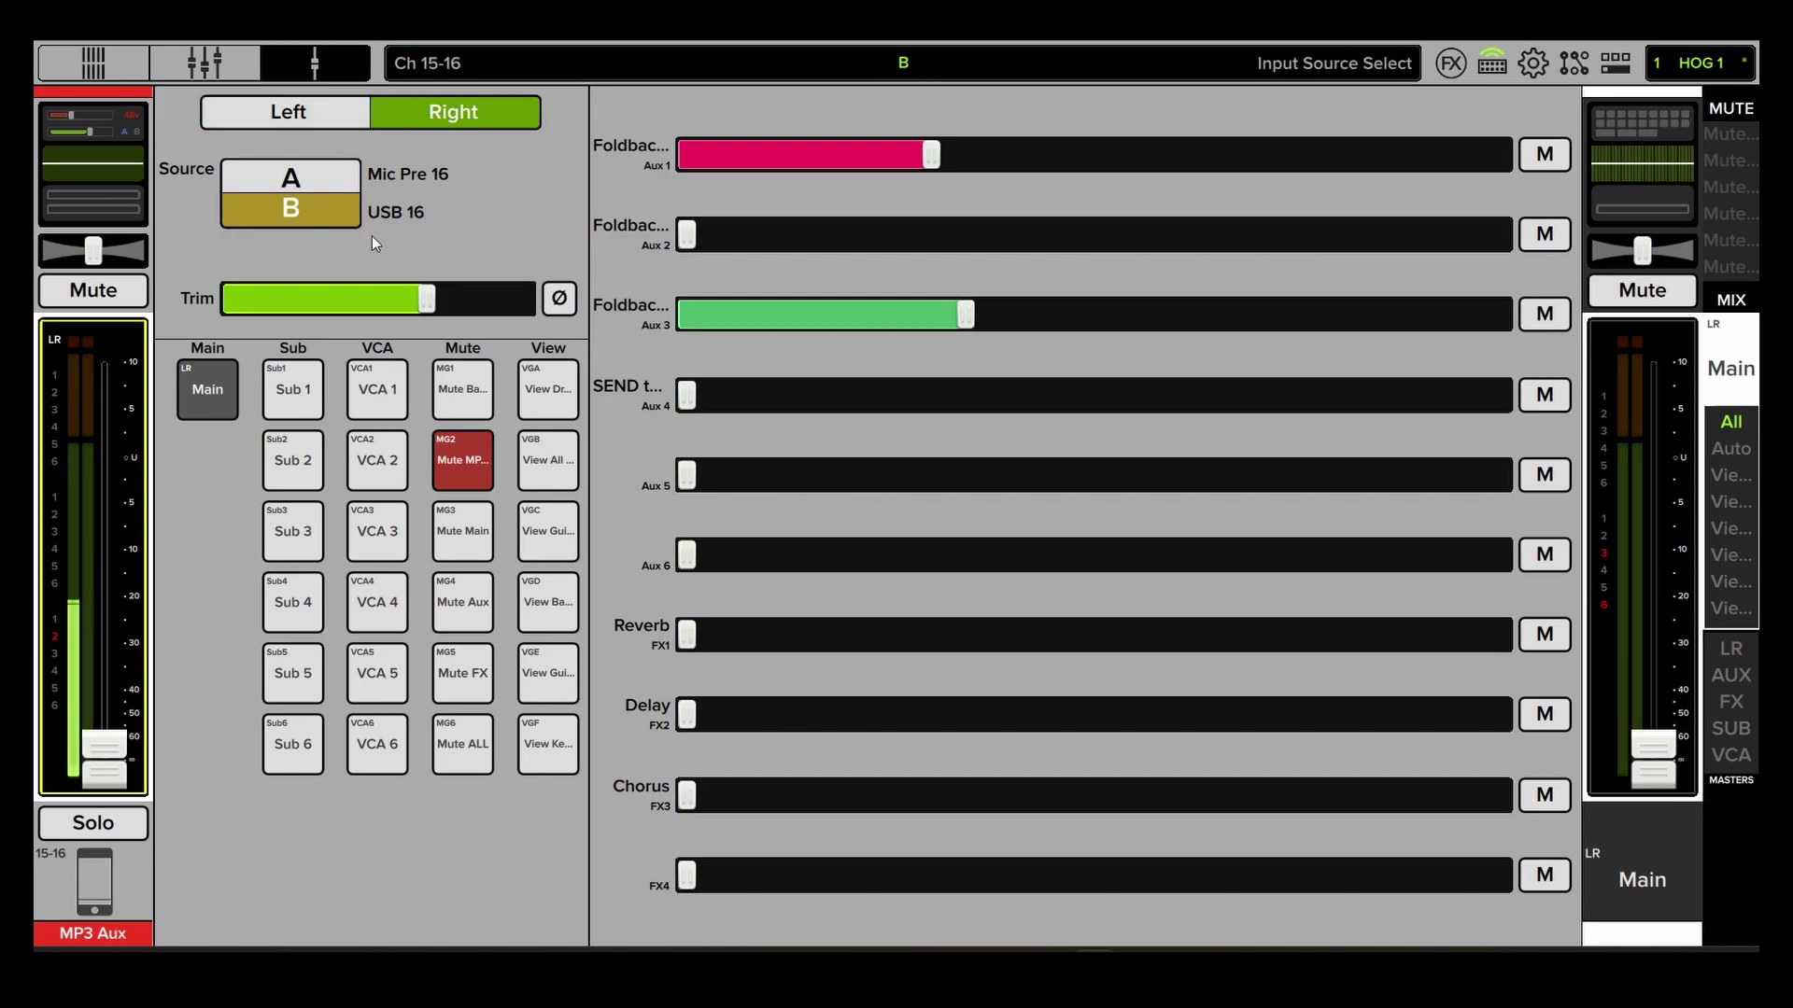
left_click(289, 174)
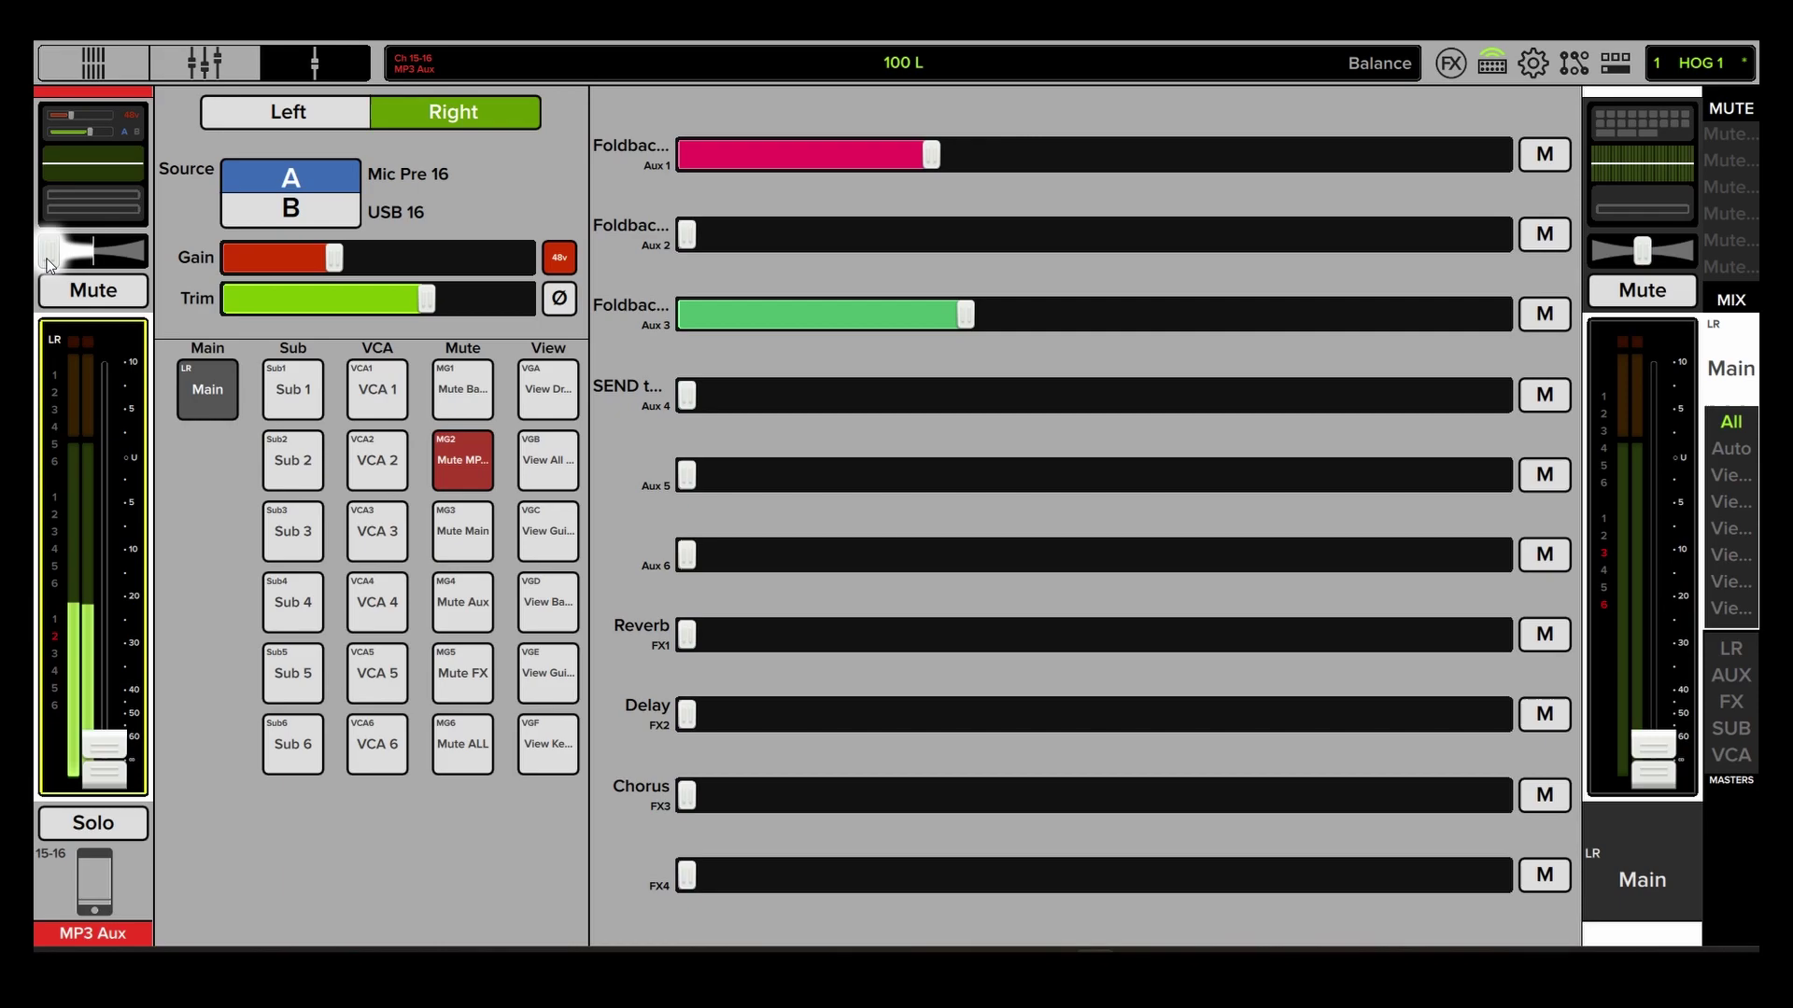
left_click_drag(47, 252, 162, 255)
double_click(140, 252)
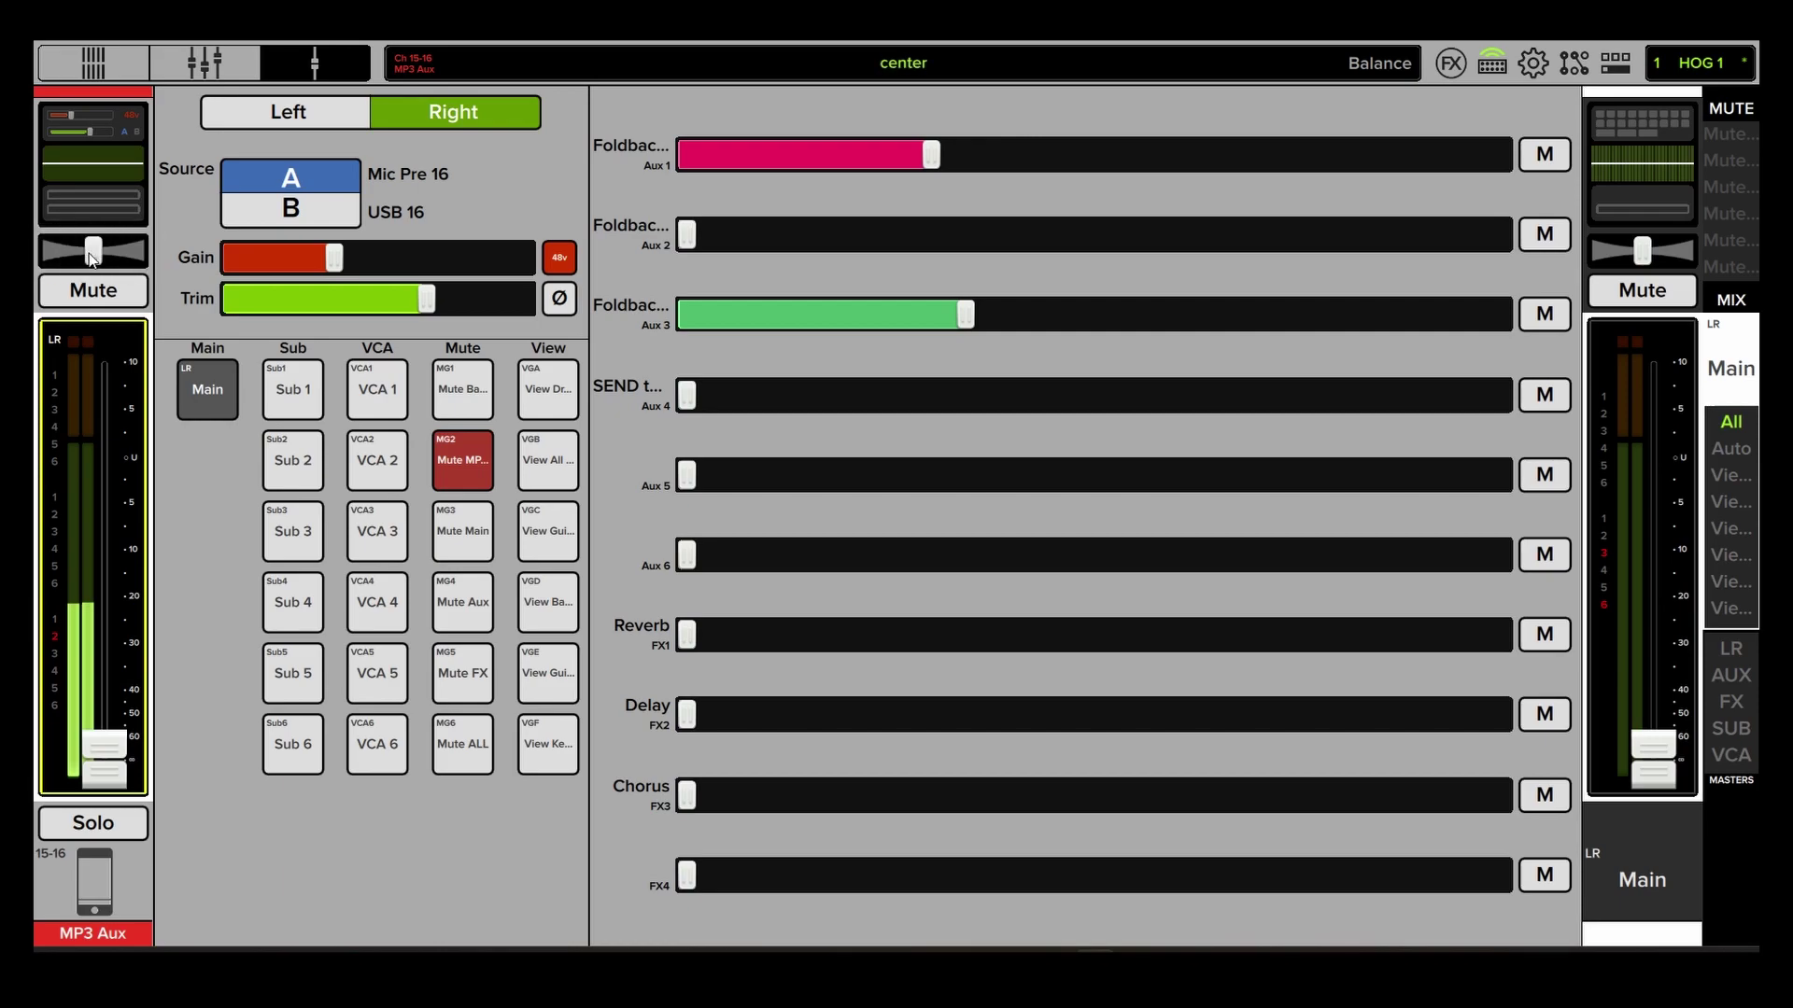
left_click(563, 262)
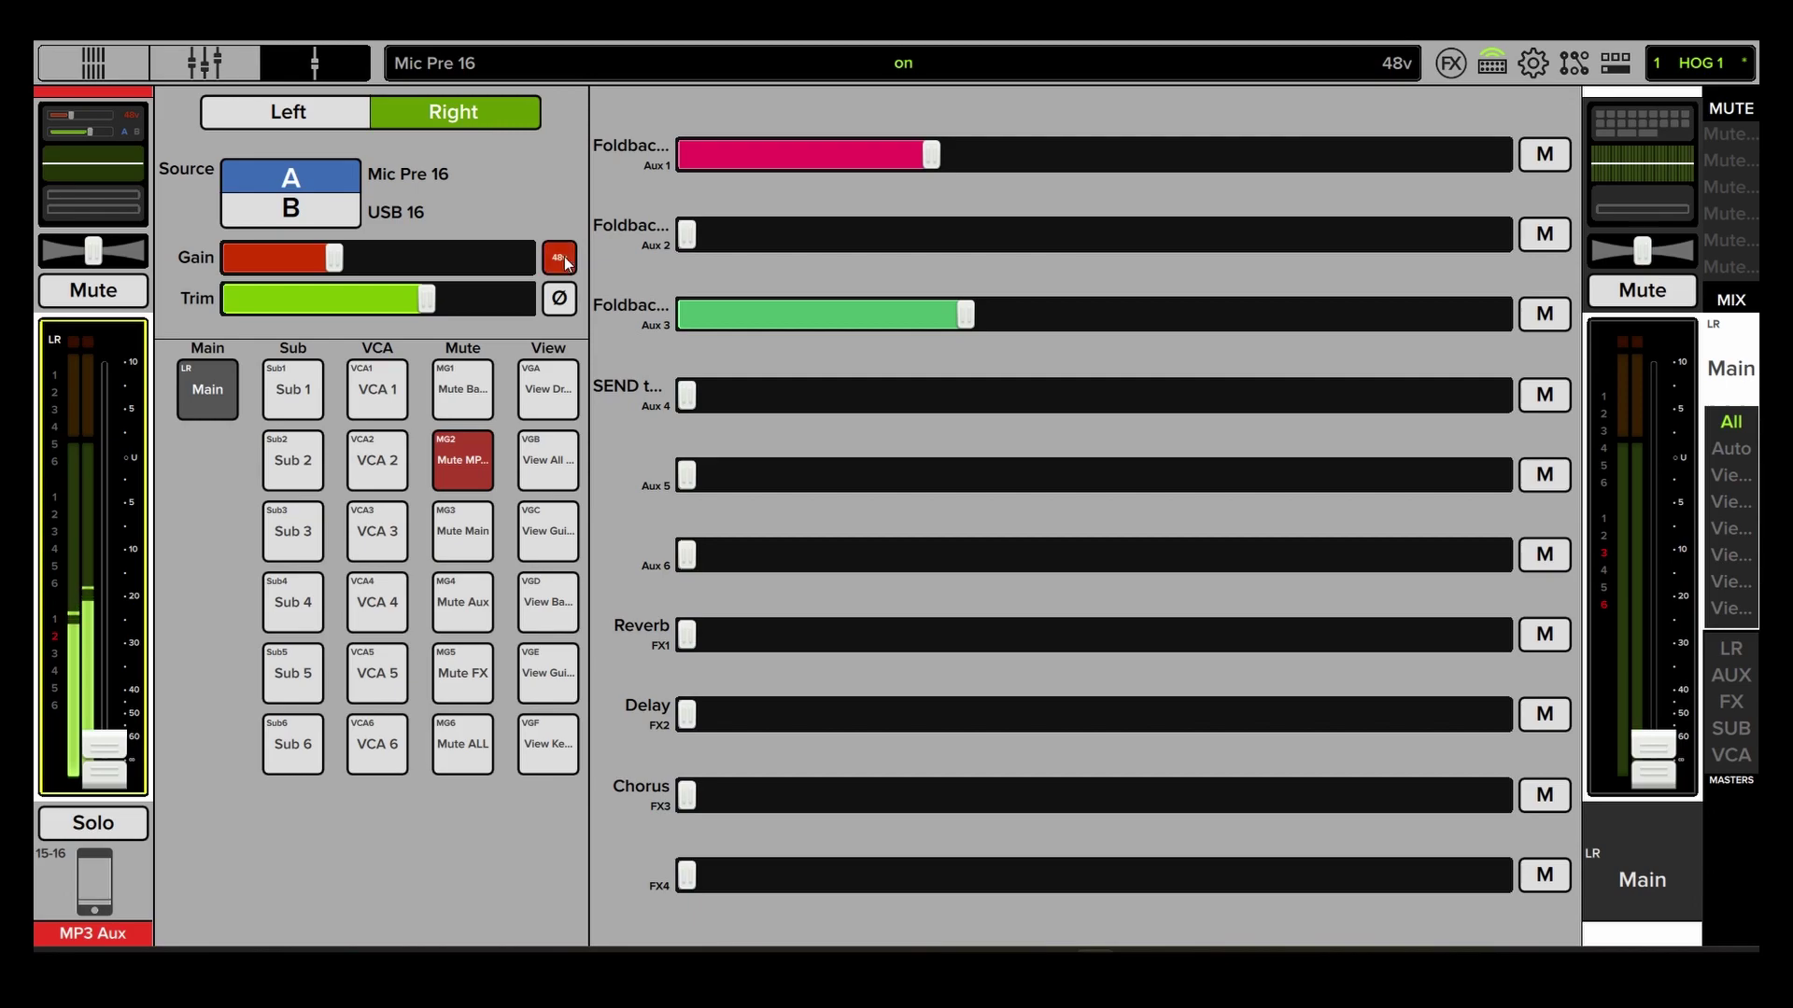
Try the Sub/VCA assigns and Aux 2, Aux 4, Reverb and Delay sends, leaving them at zero.
mouse_move(293, 390)
left_mouse_down()
mouse_move(311, 728)
mouse_move(292, 391)
mouse_move(377, 531)
mouse_move(376, 389)
left_mouse_up()
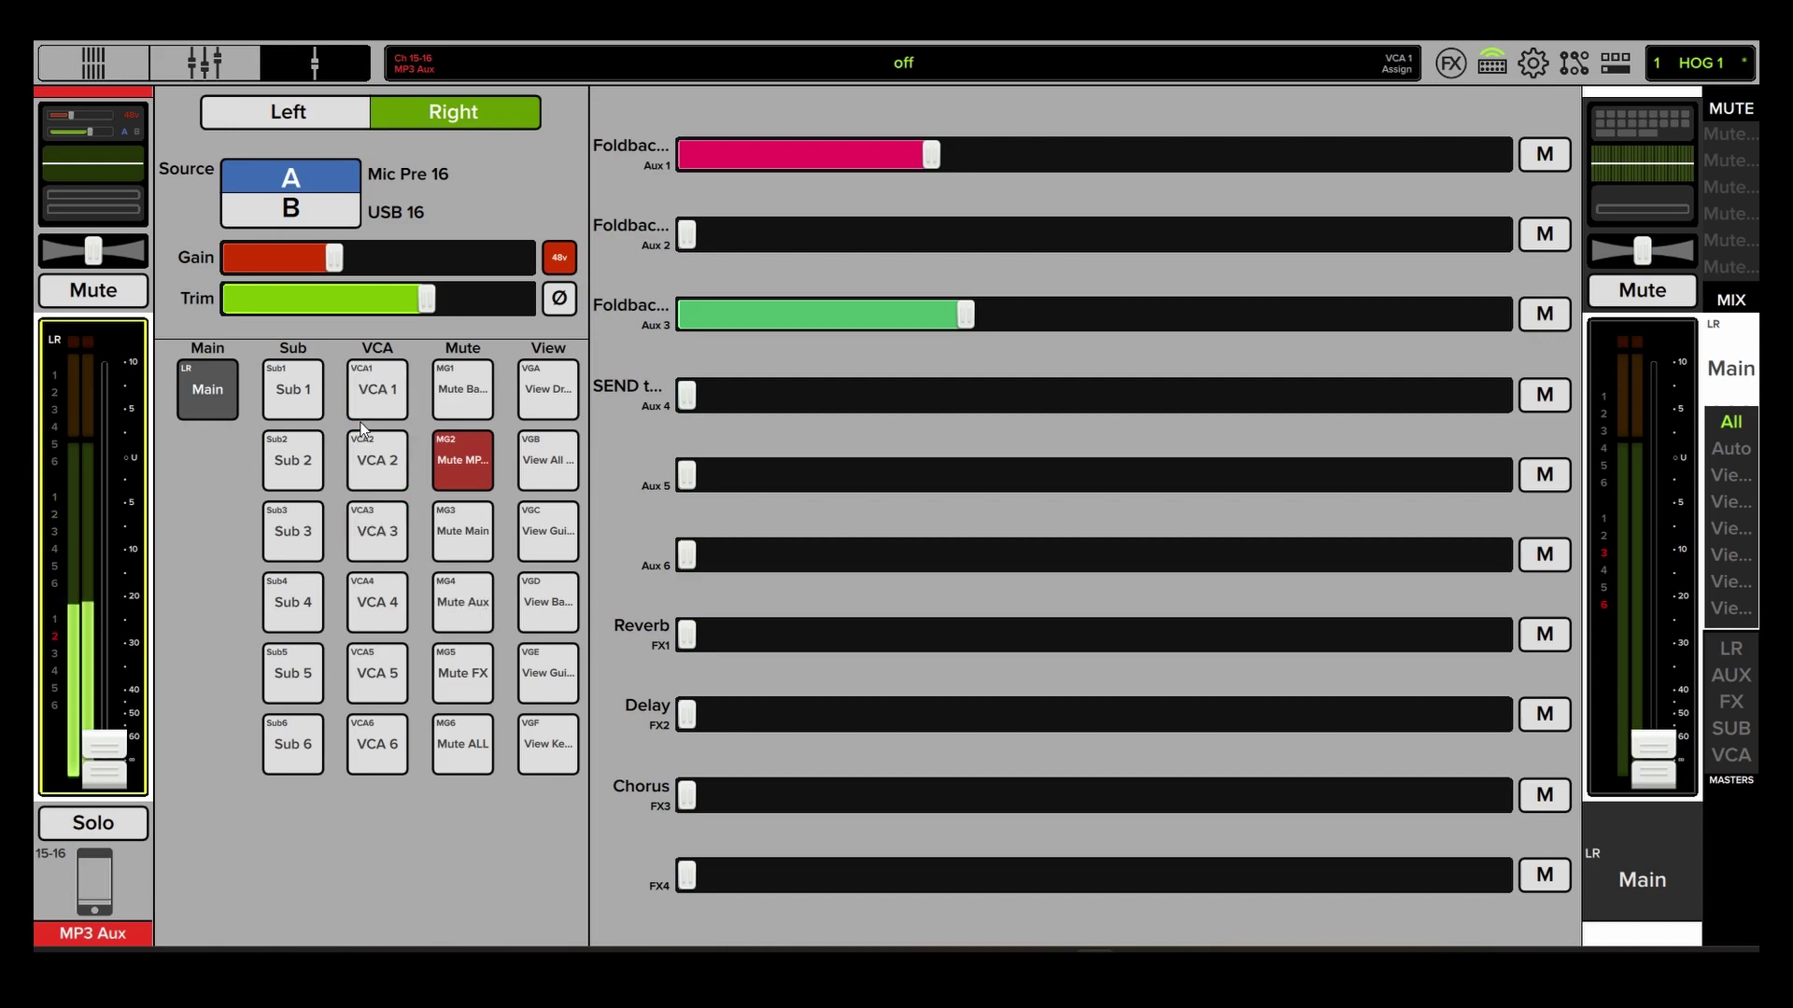
left_click(687, 235)
mouse_move(687, 233)
left_mouse_down()
mouse_move(869, 234)
mouse_move(685, 234)
left_mouse_up()
mouse_move(687, 397)
left_mouse_down()
mouse_move(948, 402)
mouse_move(686, 403)
left_mouse_up()
mouse_move(687, 635)
left_mouse_down()
mouse_move(878, 637)
mouse_move(685, 638)
left_mouse_up()
mouse_move(687, 716)
left_mouse_down()
mouse_move(729, 716)
mouse_move(692, 716)
left_mouse_up()
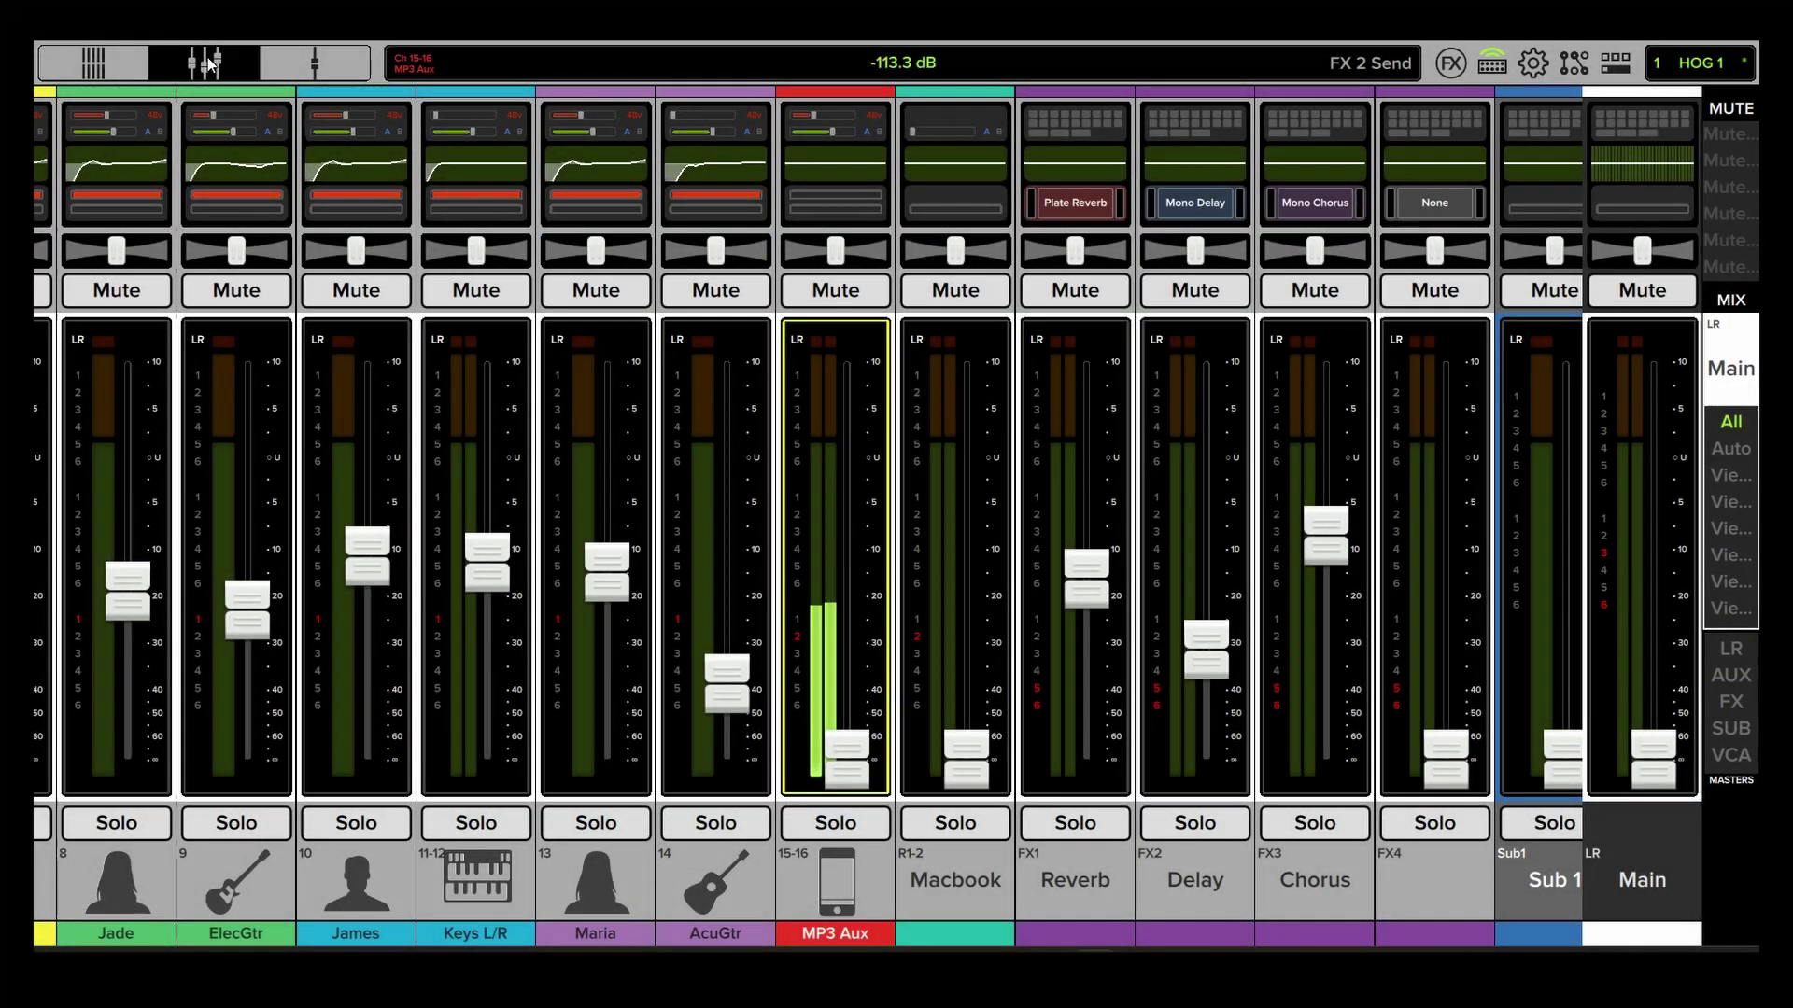
mouse_move(837, 253)
left_mouse_down()
mouse_move(854, 253)
mouse_move(835, 254)
left_mouse_up()
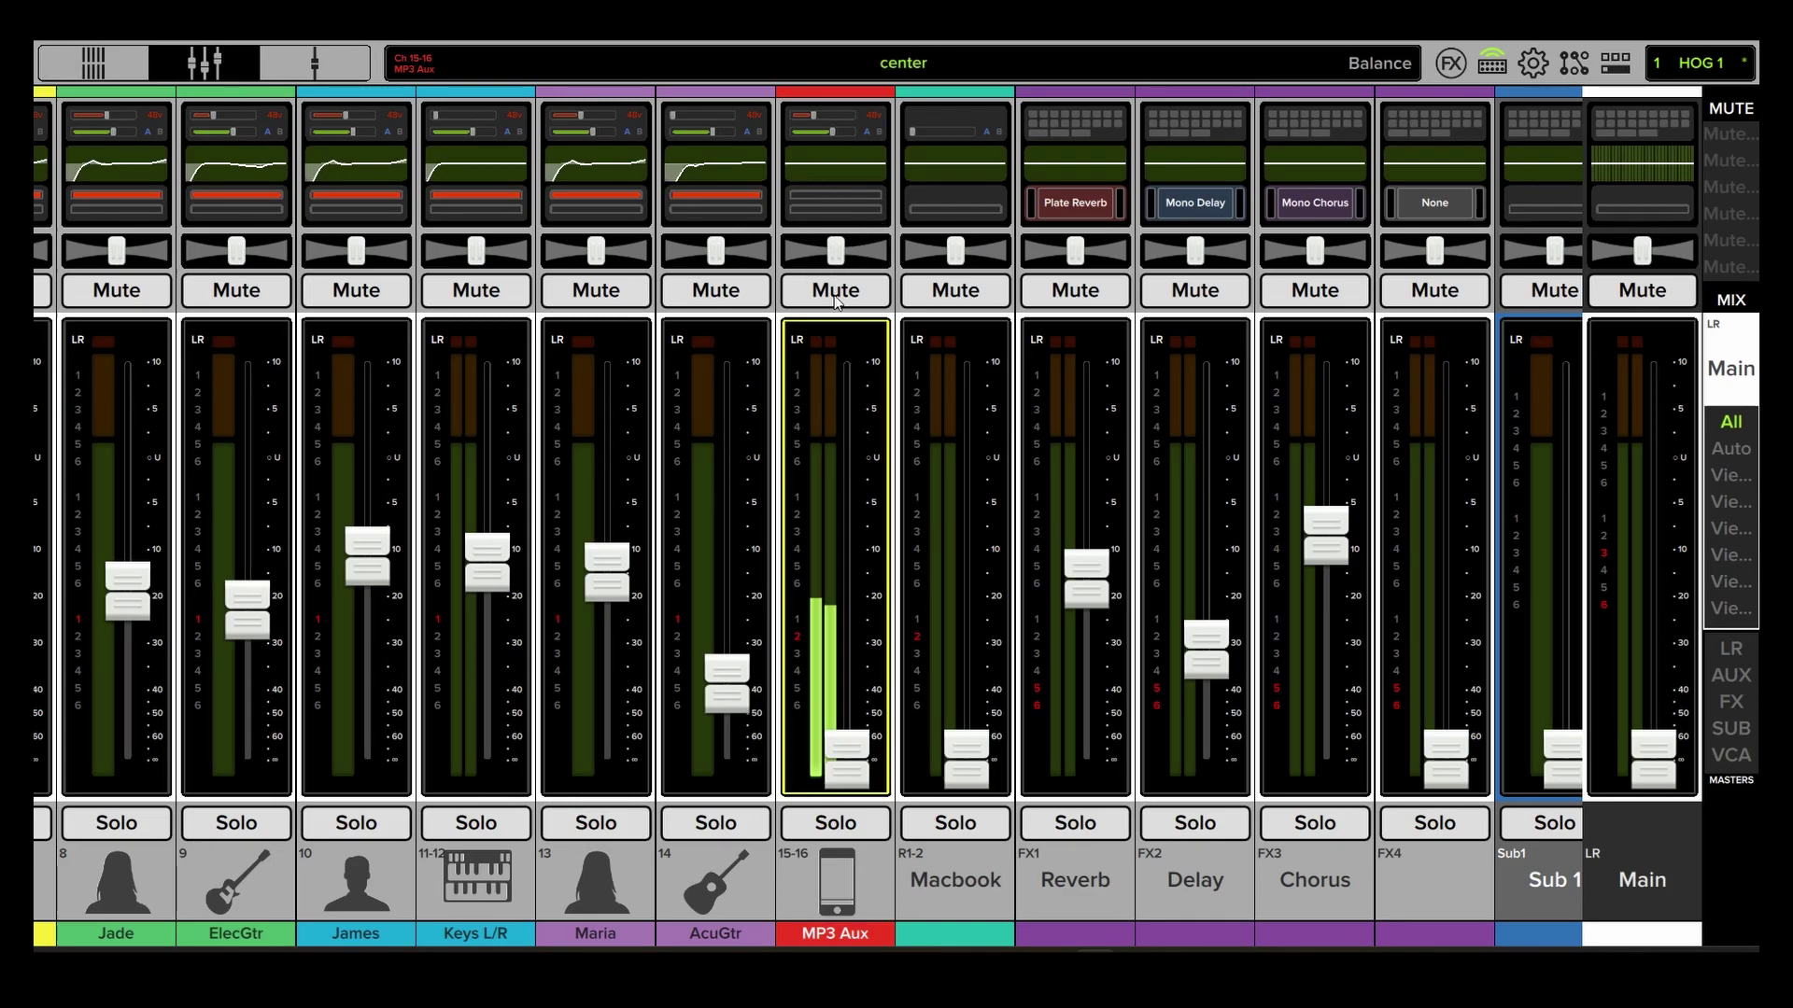
left_click(836, 294)
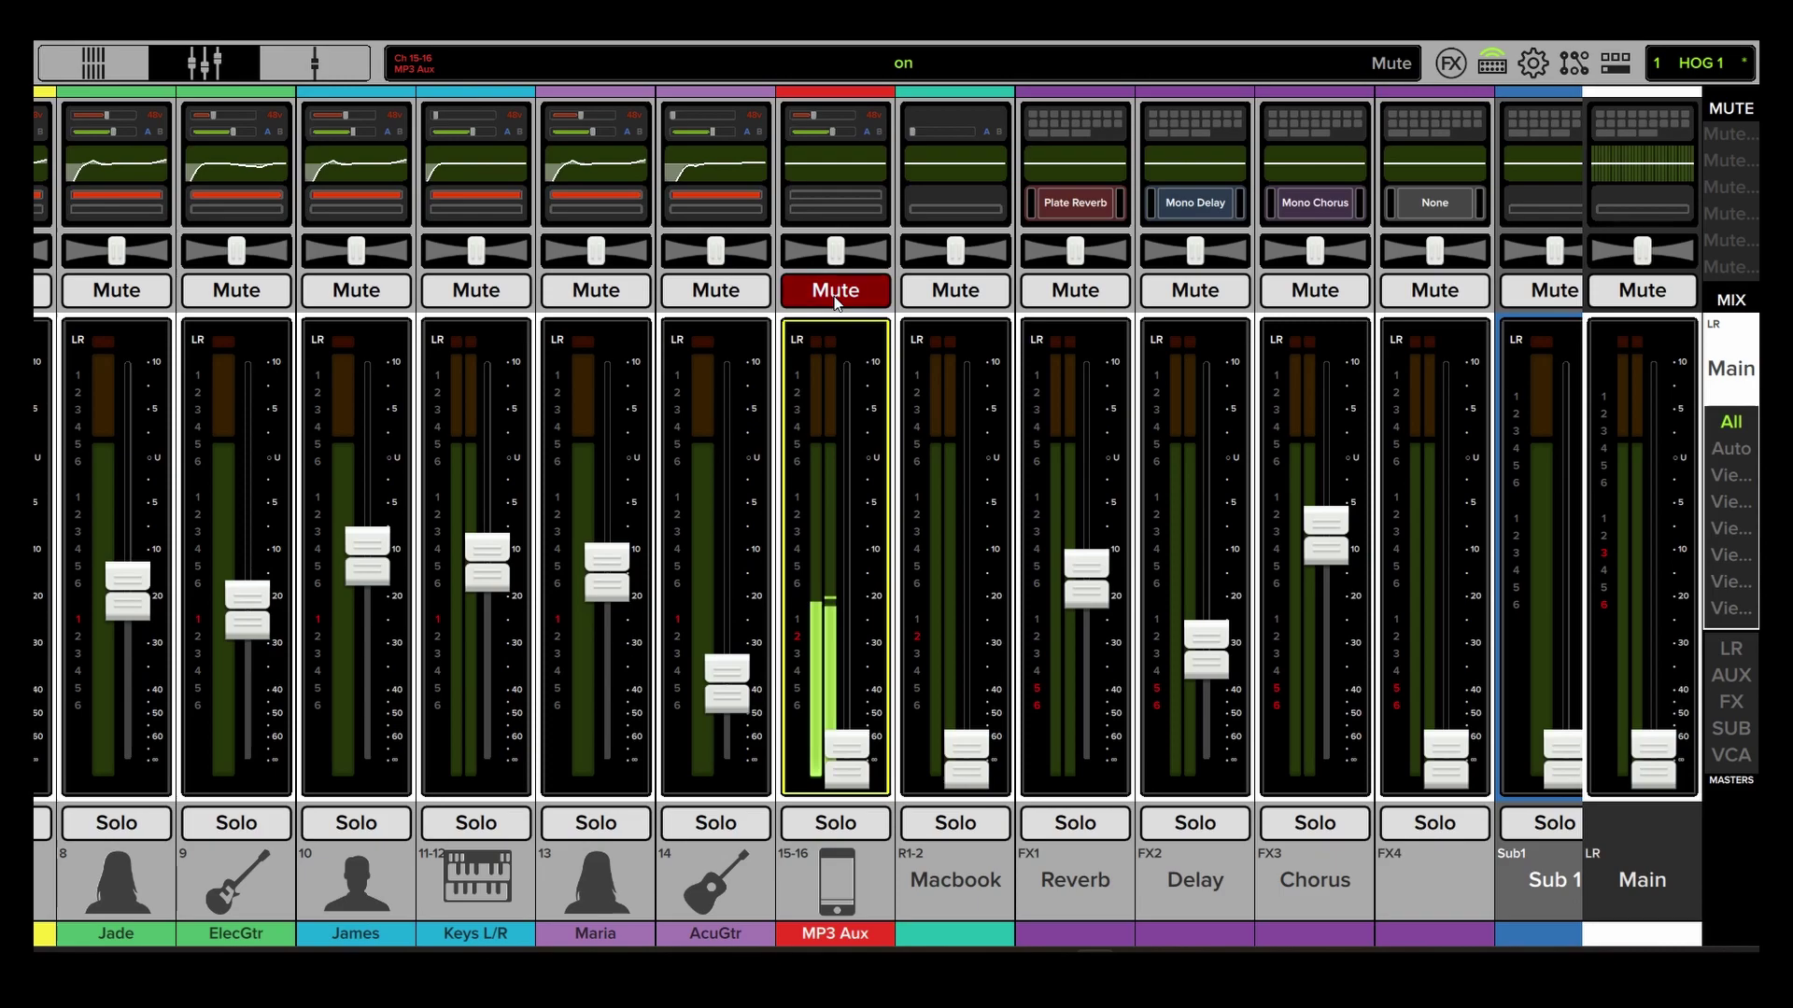
left_click(837, 295)
left_click(853, 828)
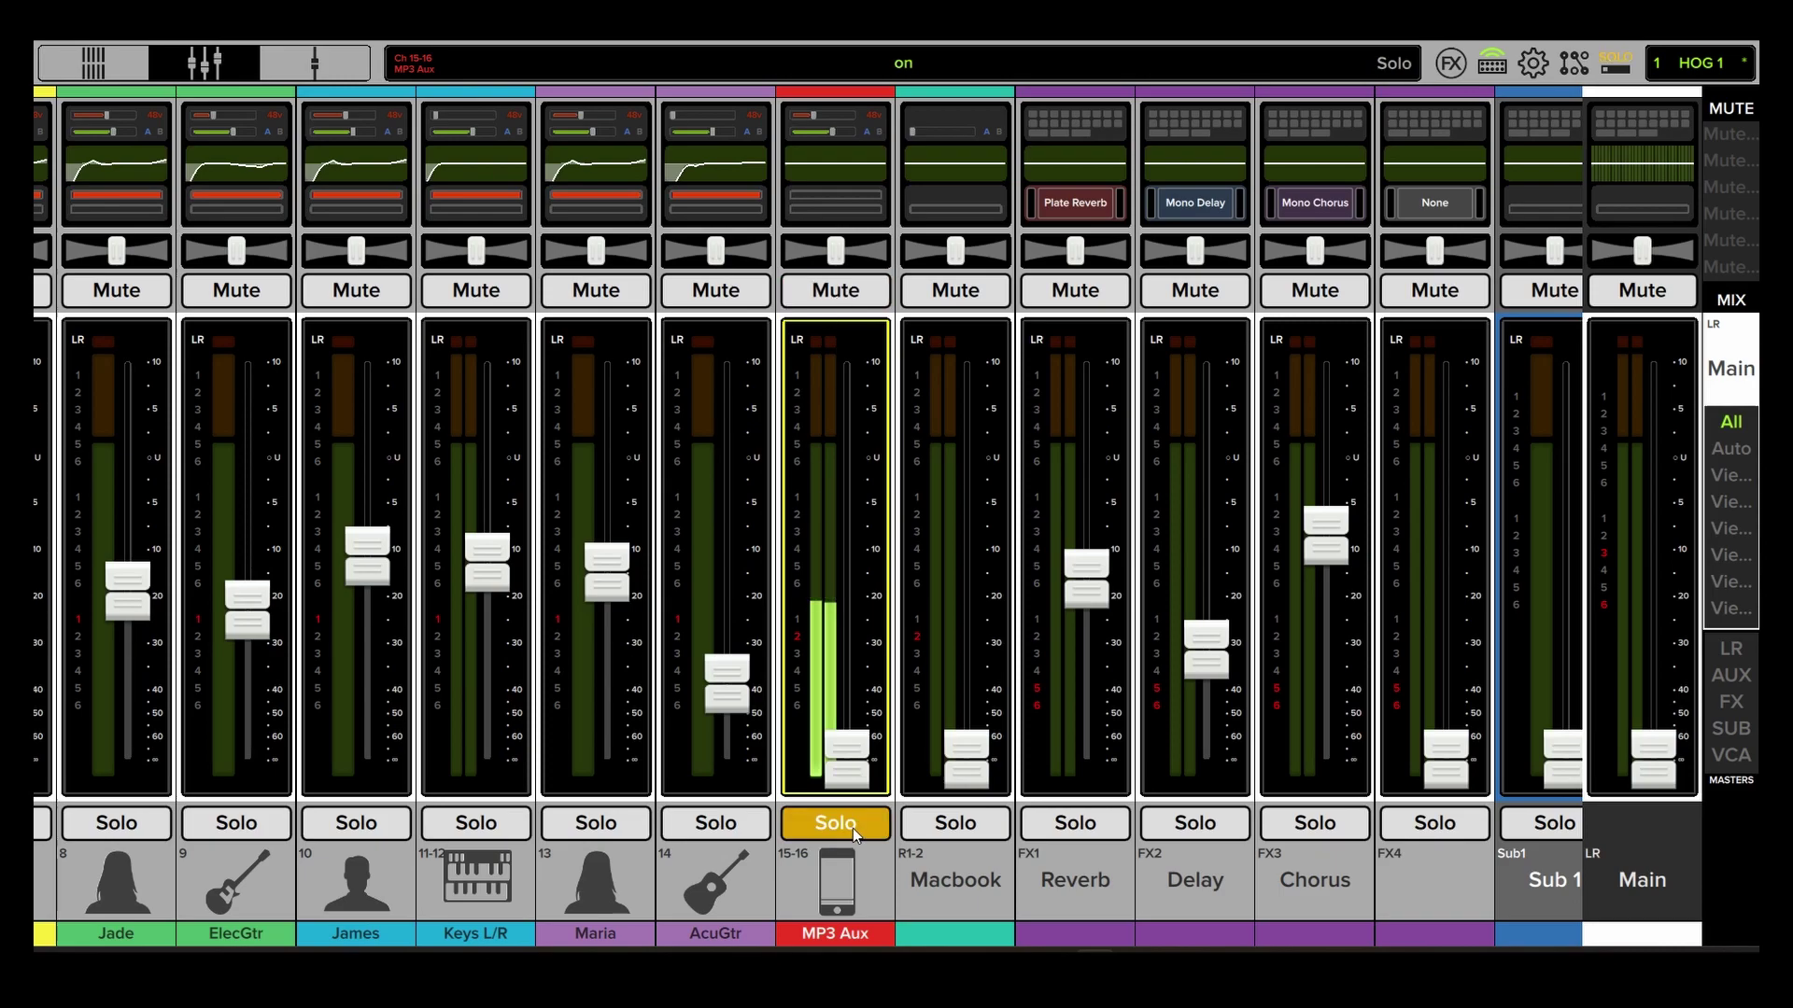
left_click(852, 828)
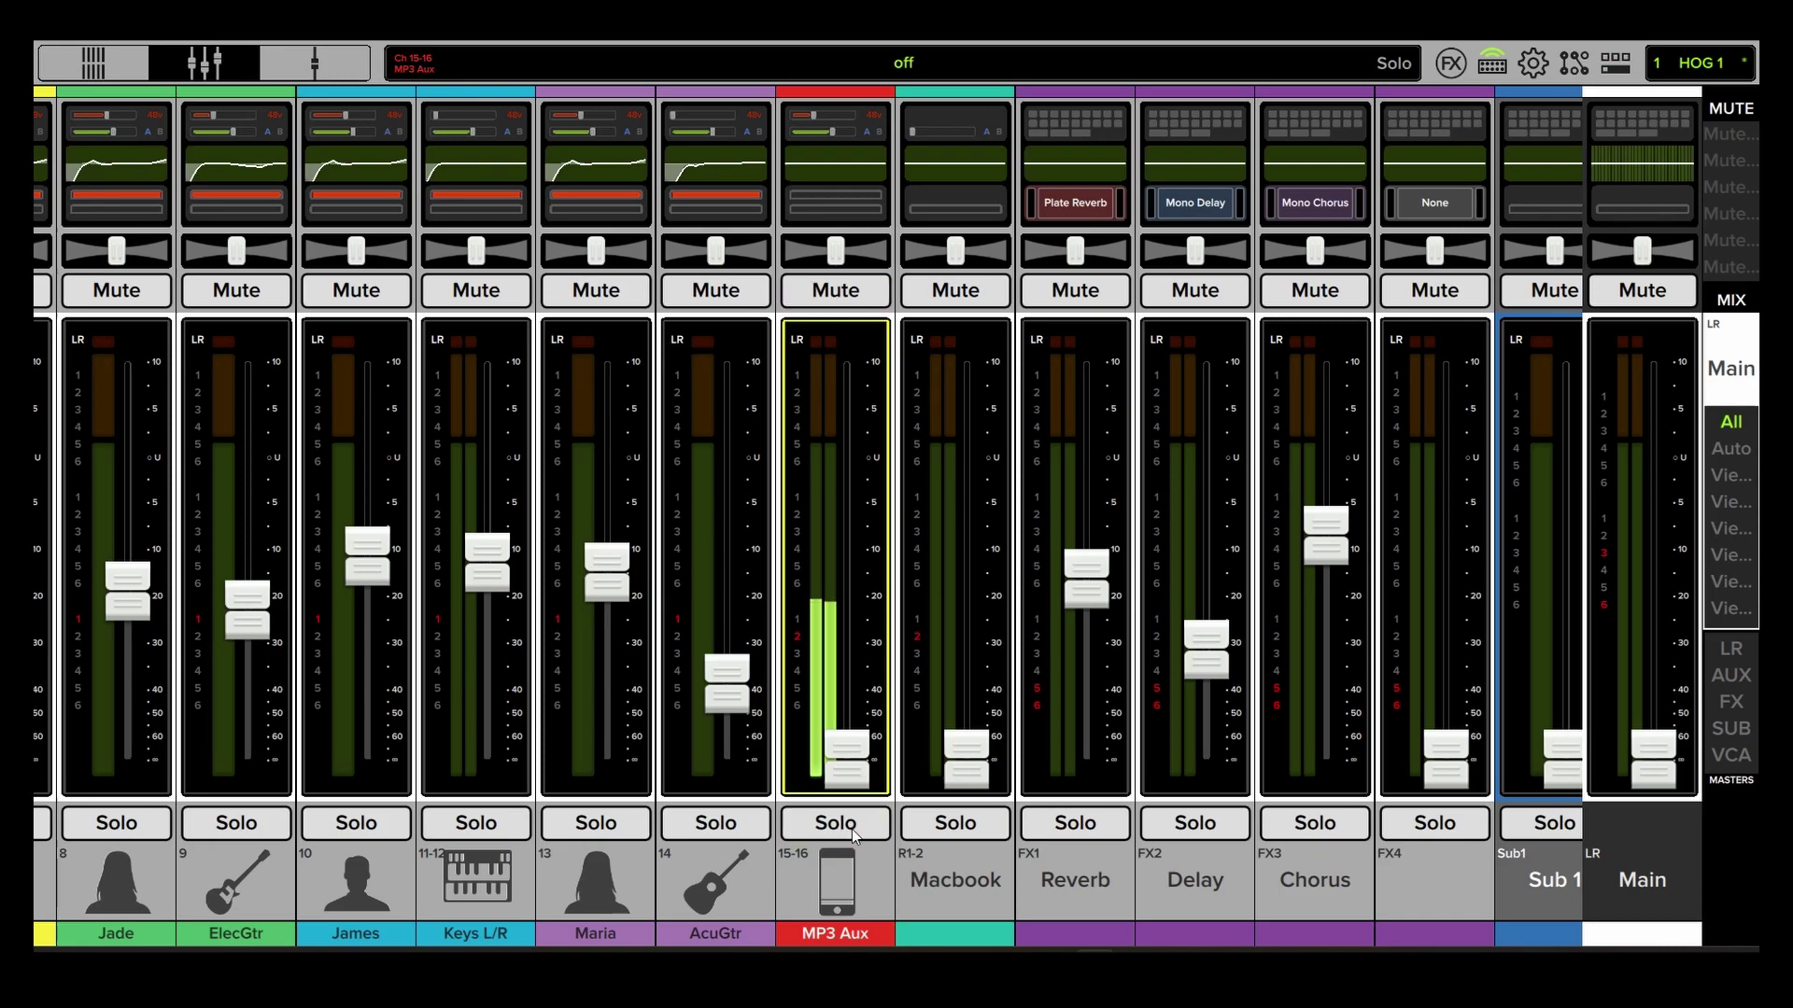
Reshape the MP3 Aux EQ at bands 2 and 3, dipping band 3 slightly around 2 kHz.
left_click(841, 166)
left_click_drag(694, 349, 716, 352)
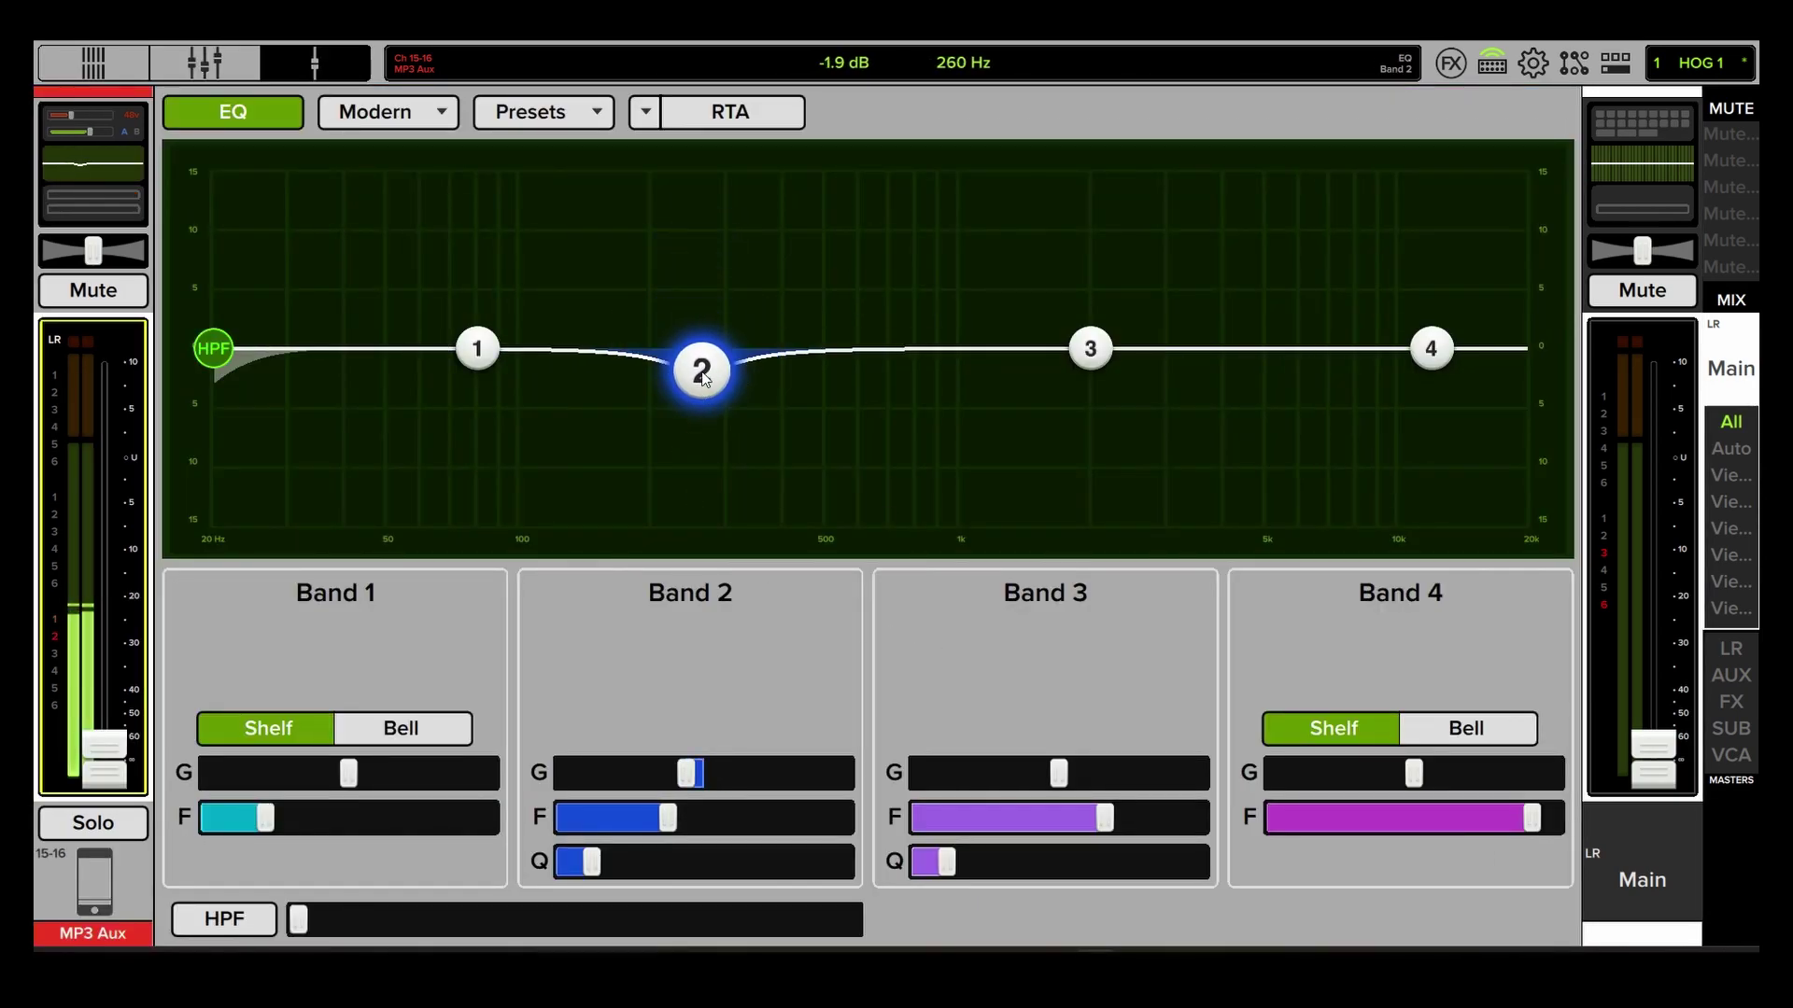
left_click_drag(1089, 348, 1092, 353)
Switch the EQ model to Vintage, then back to Modern.
left_click(387, 111)
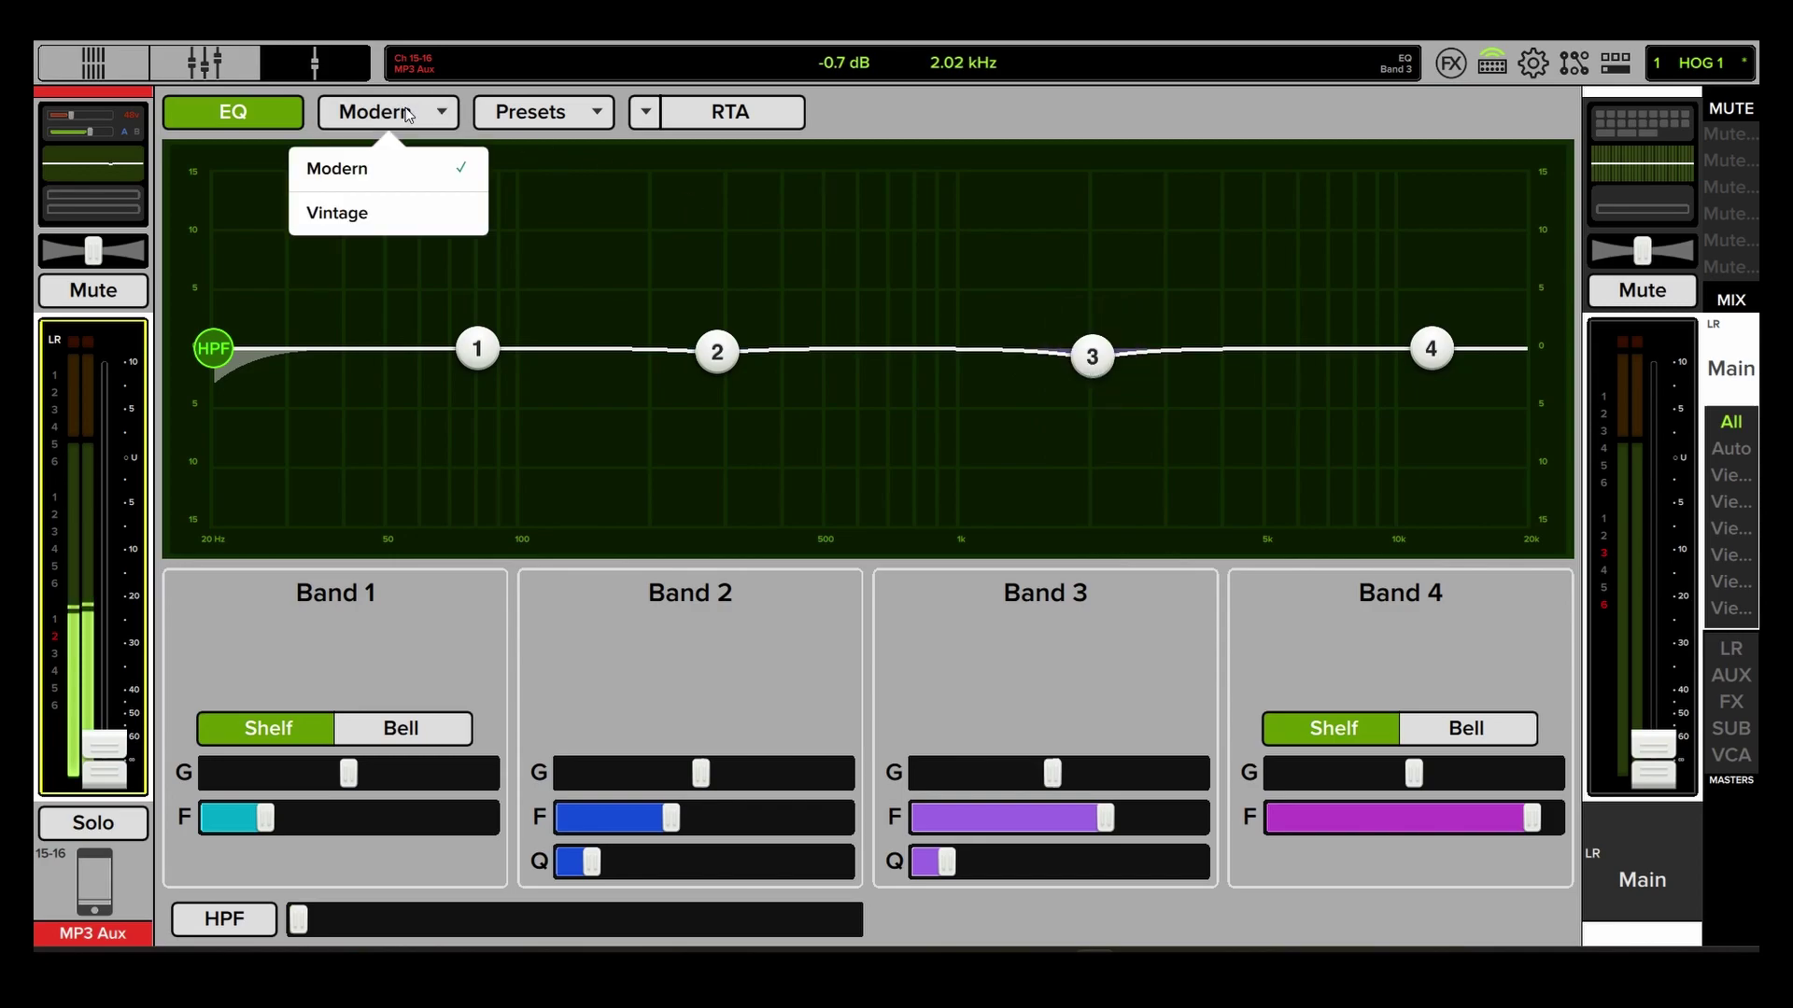
left_click(379, 196)
left_click(388, 110)
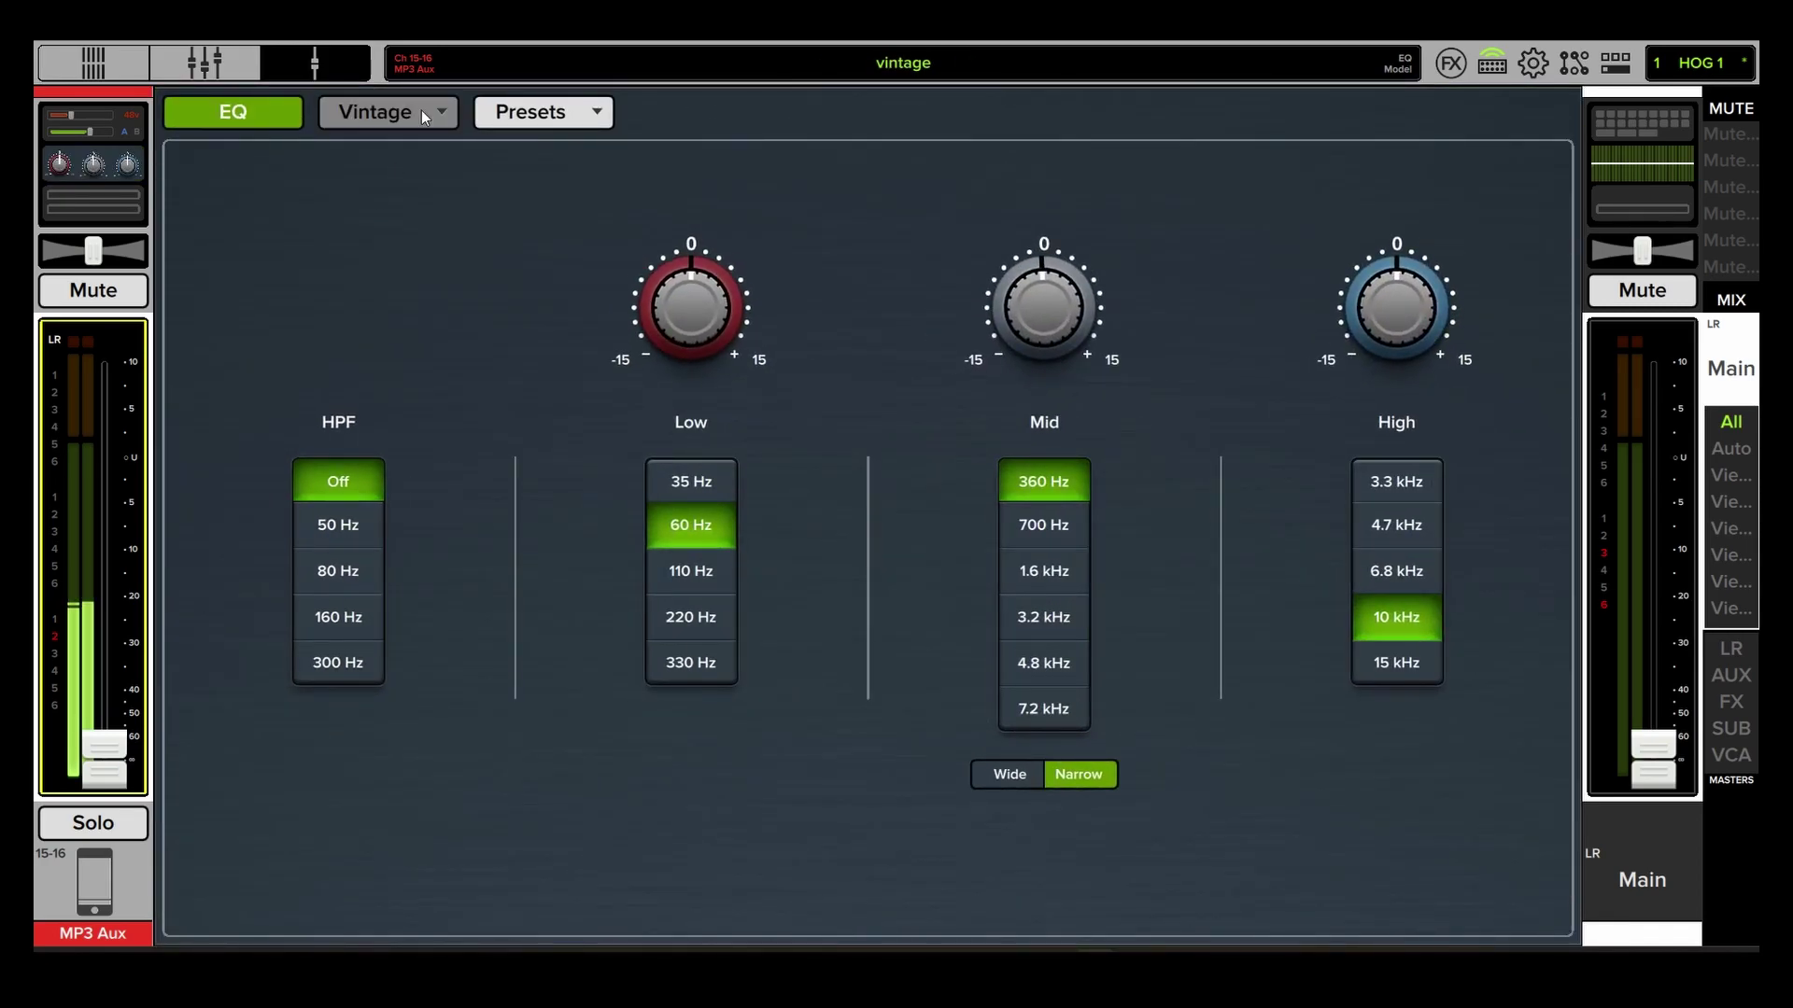
left_click(385, 165)
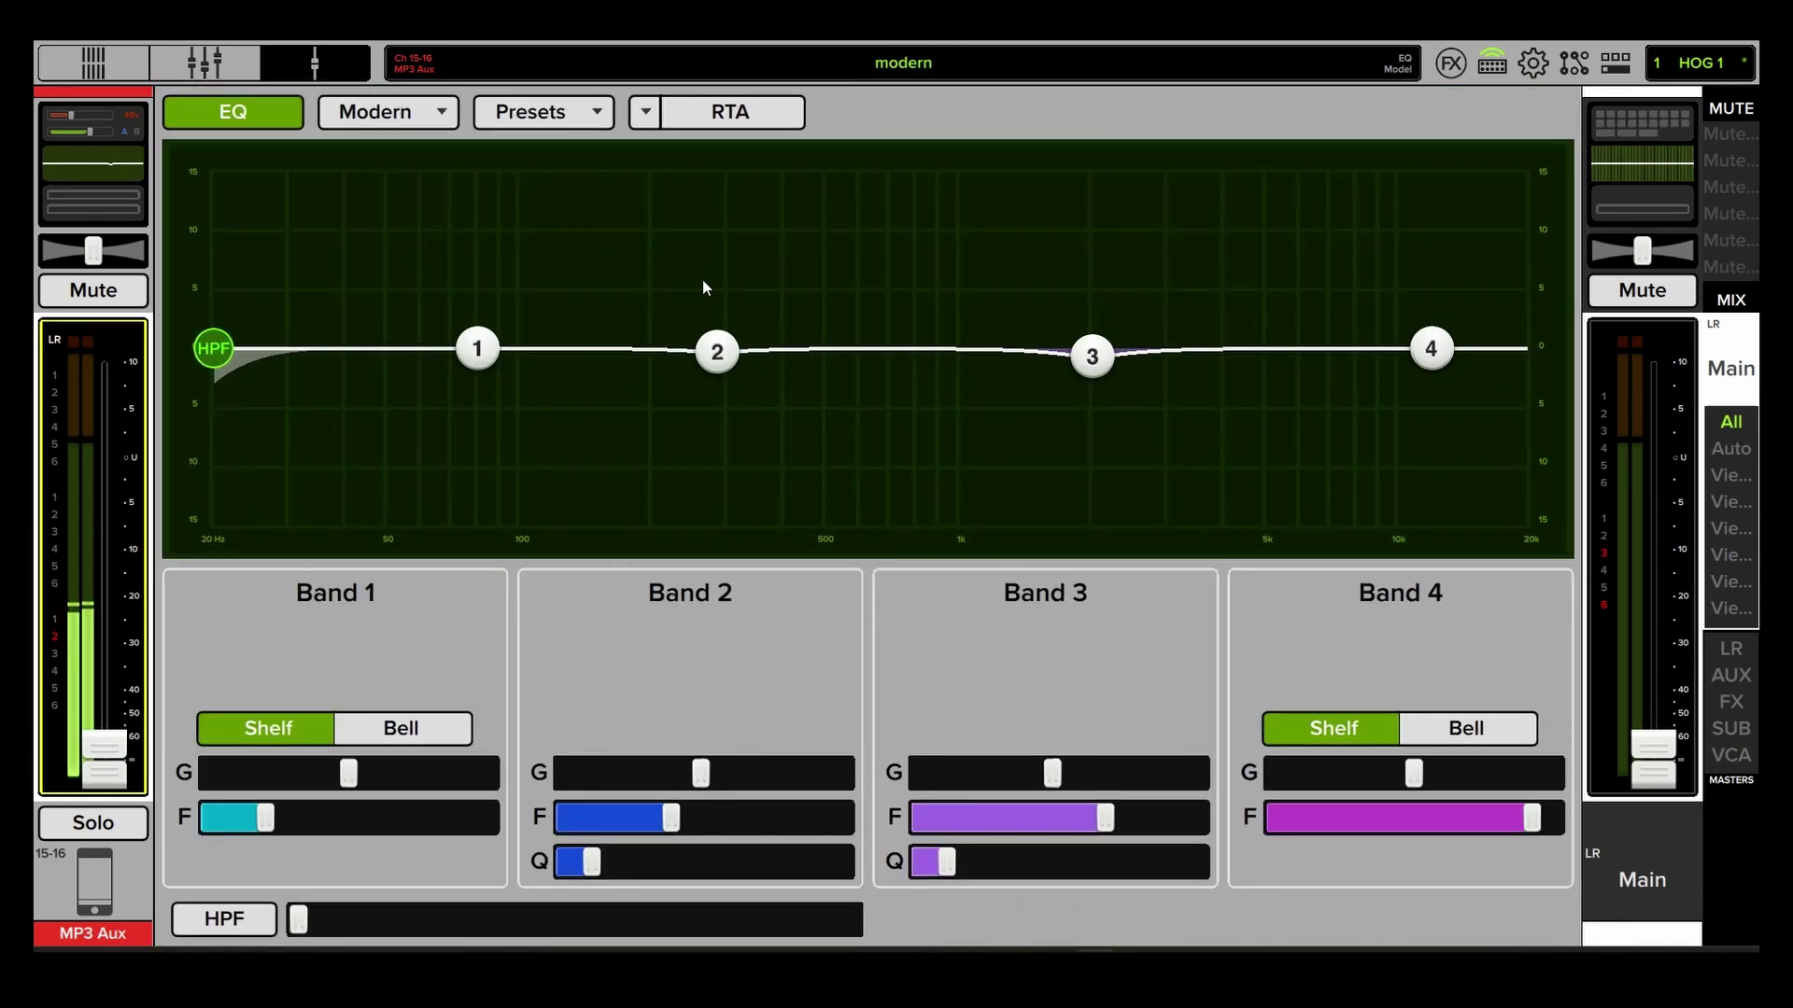
Switch the MP3 Aux gate and compressor to their Vintage styles.
left_click(239, 63)
left_click(850, 204)
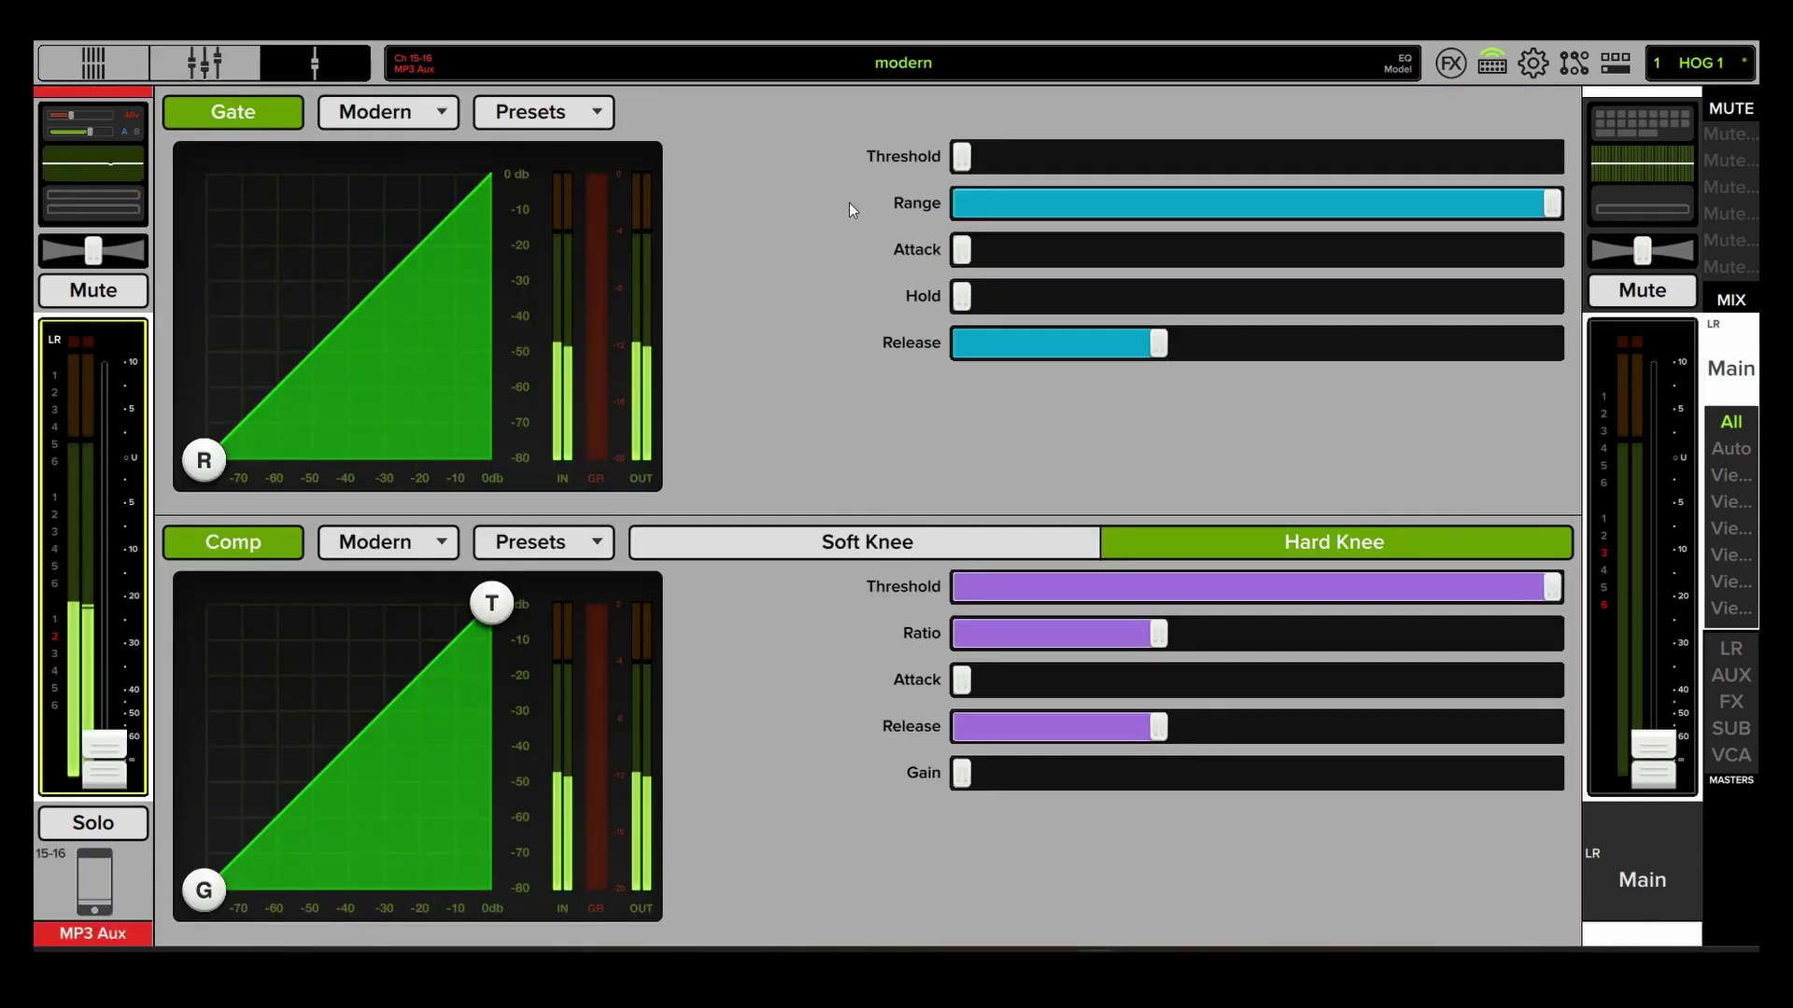
left_click(387, 111)
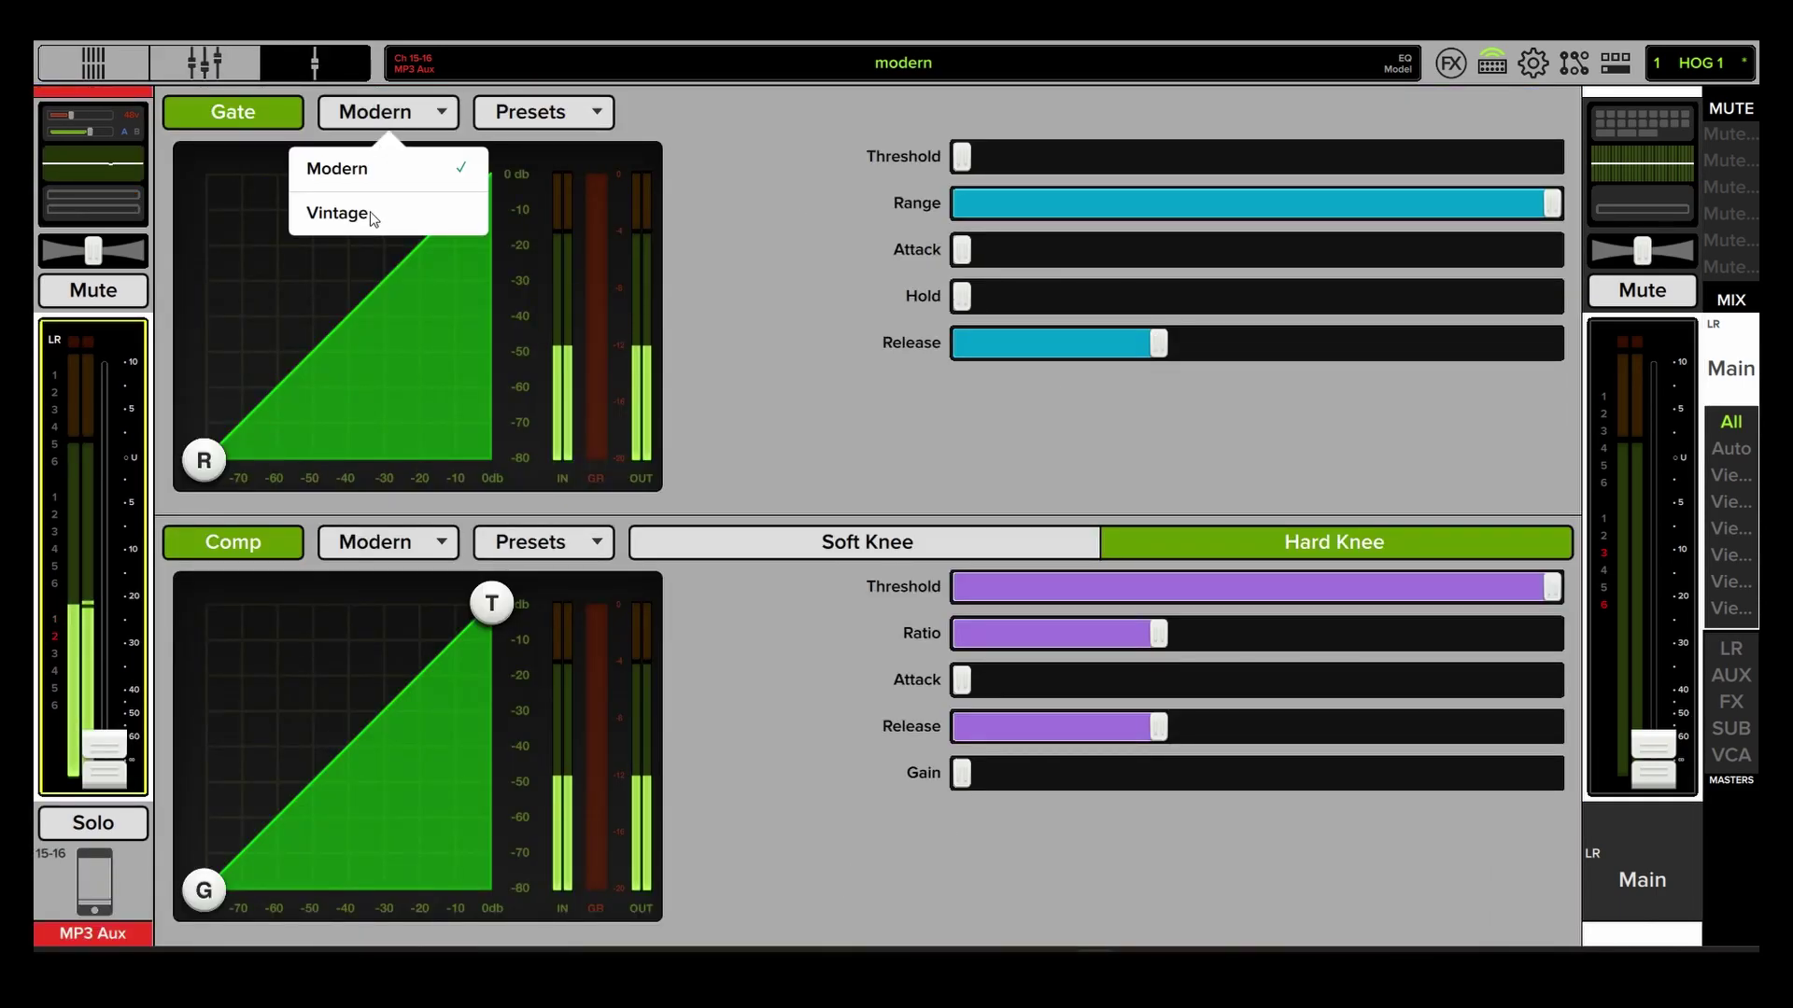
left_click(371, 211)
left_click(385, 542)
left_click(402, 647)
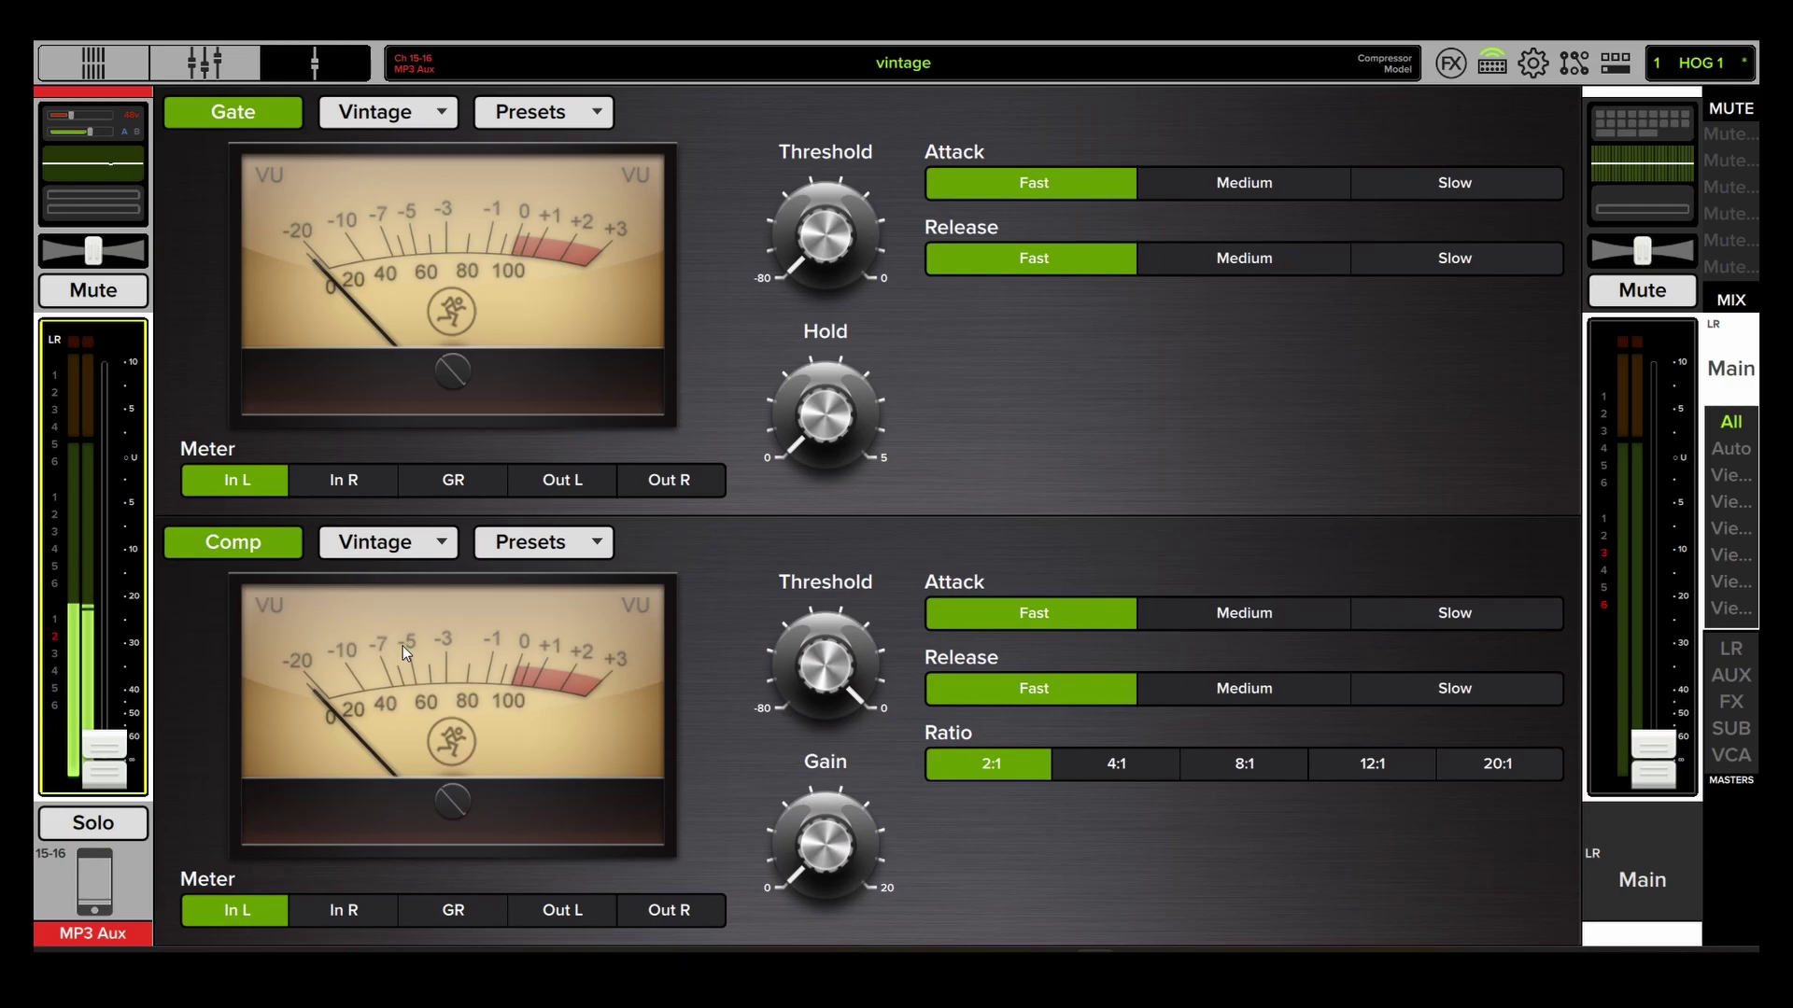
Return compressor and gate to Modern graphs and lower the compressor threshold to -38 dB.
left_click(385, 542)
left_click(394, 598)
left_click(389, 111)
left_click(370, 169)
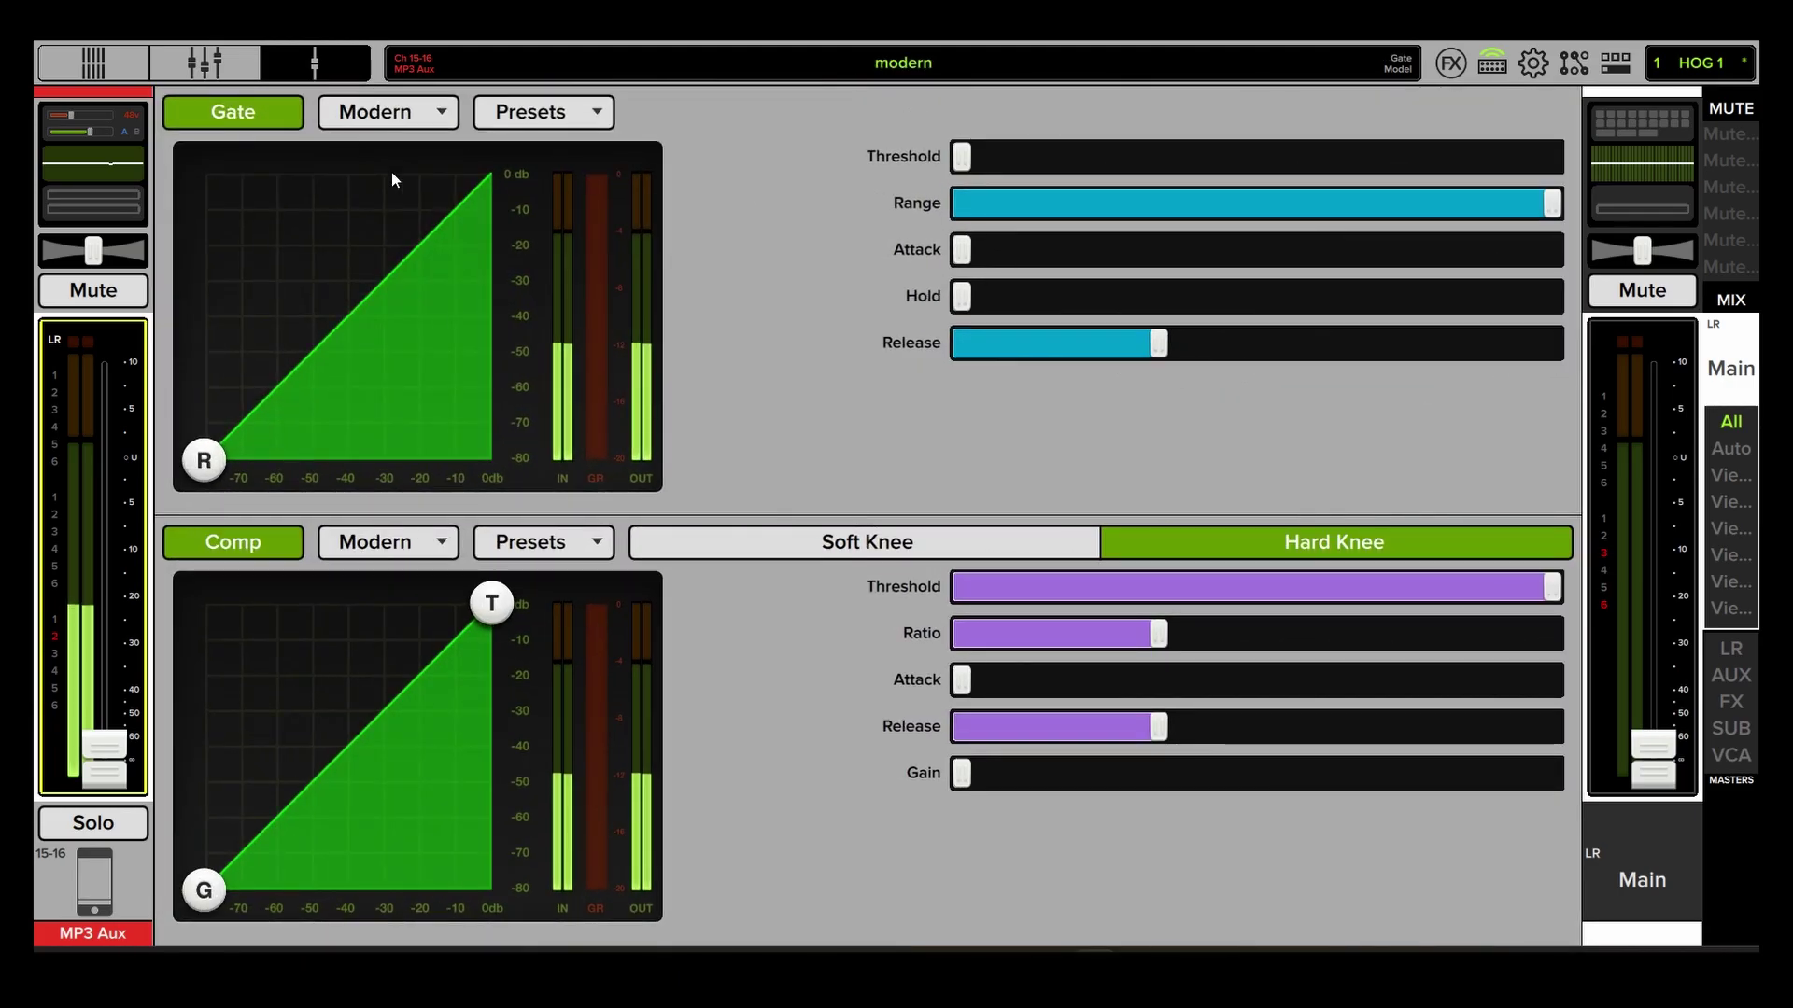
left_click_drag(491, 602, 476, 624)
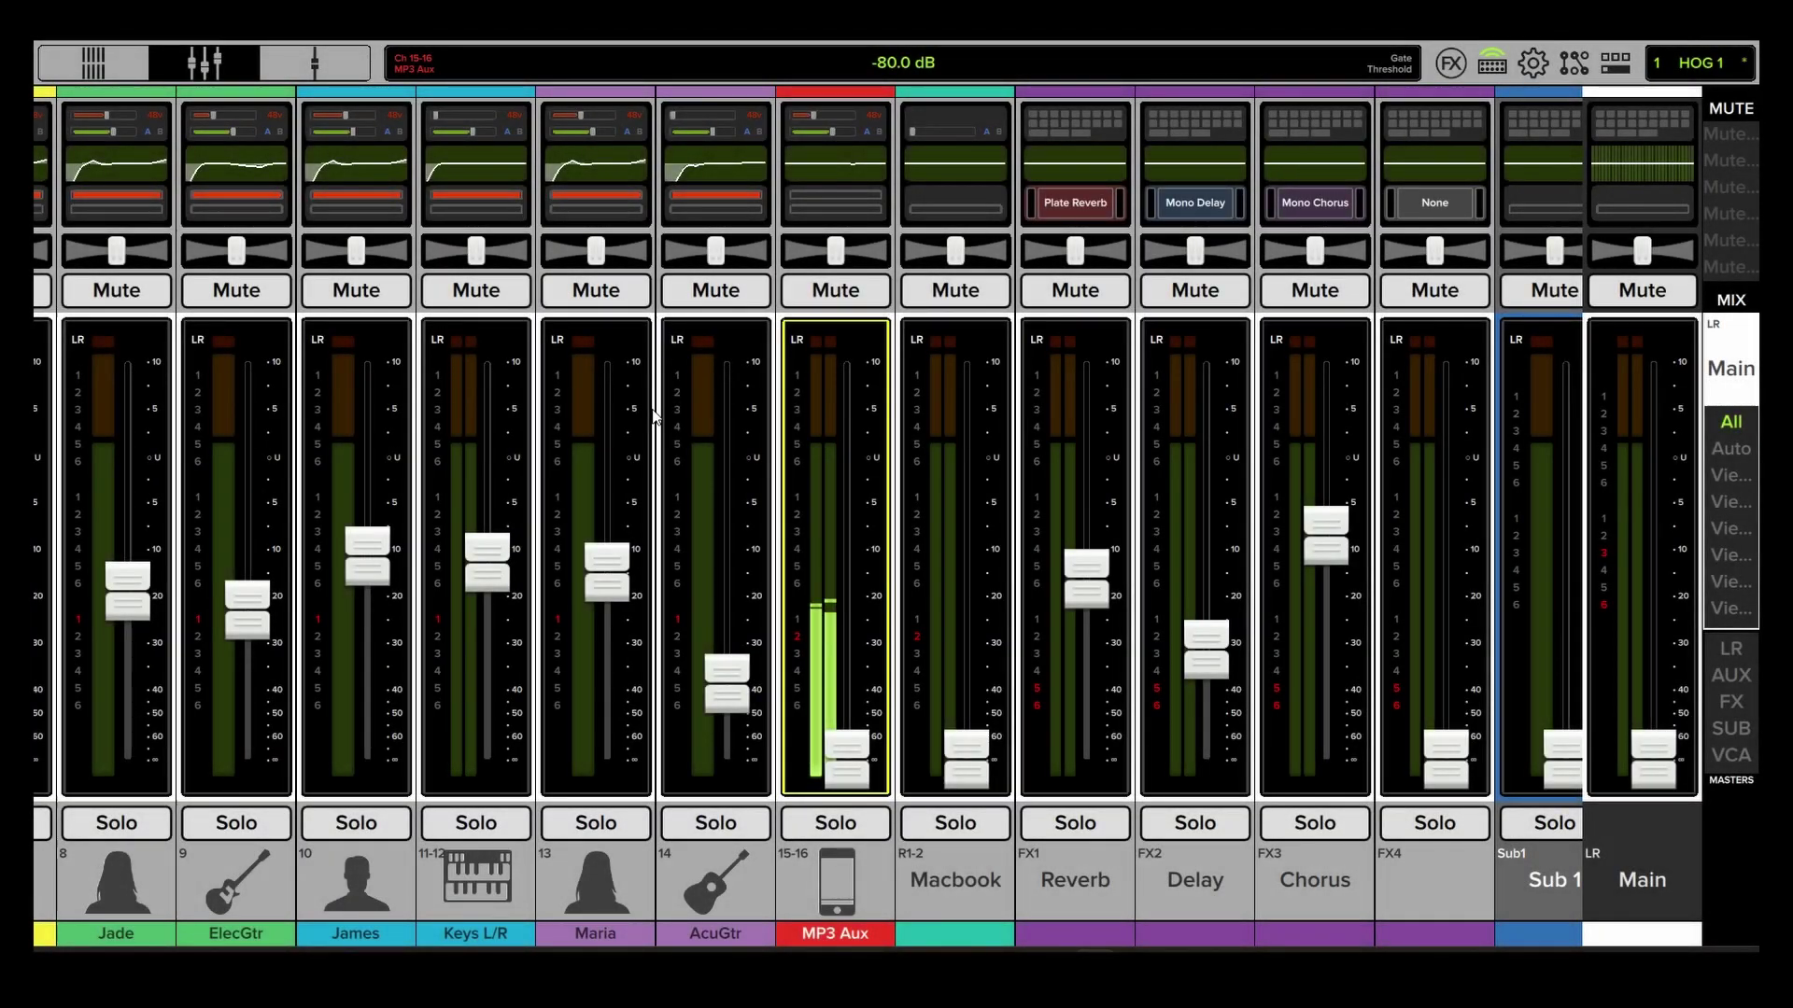
Bring up the MP3 Aux (Ch 15-16) options popup and select its Name field without editing.
left_click(844, 880)
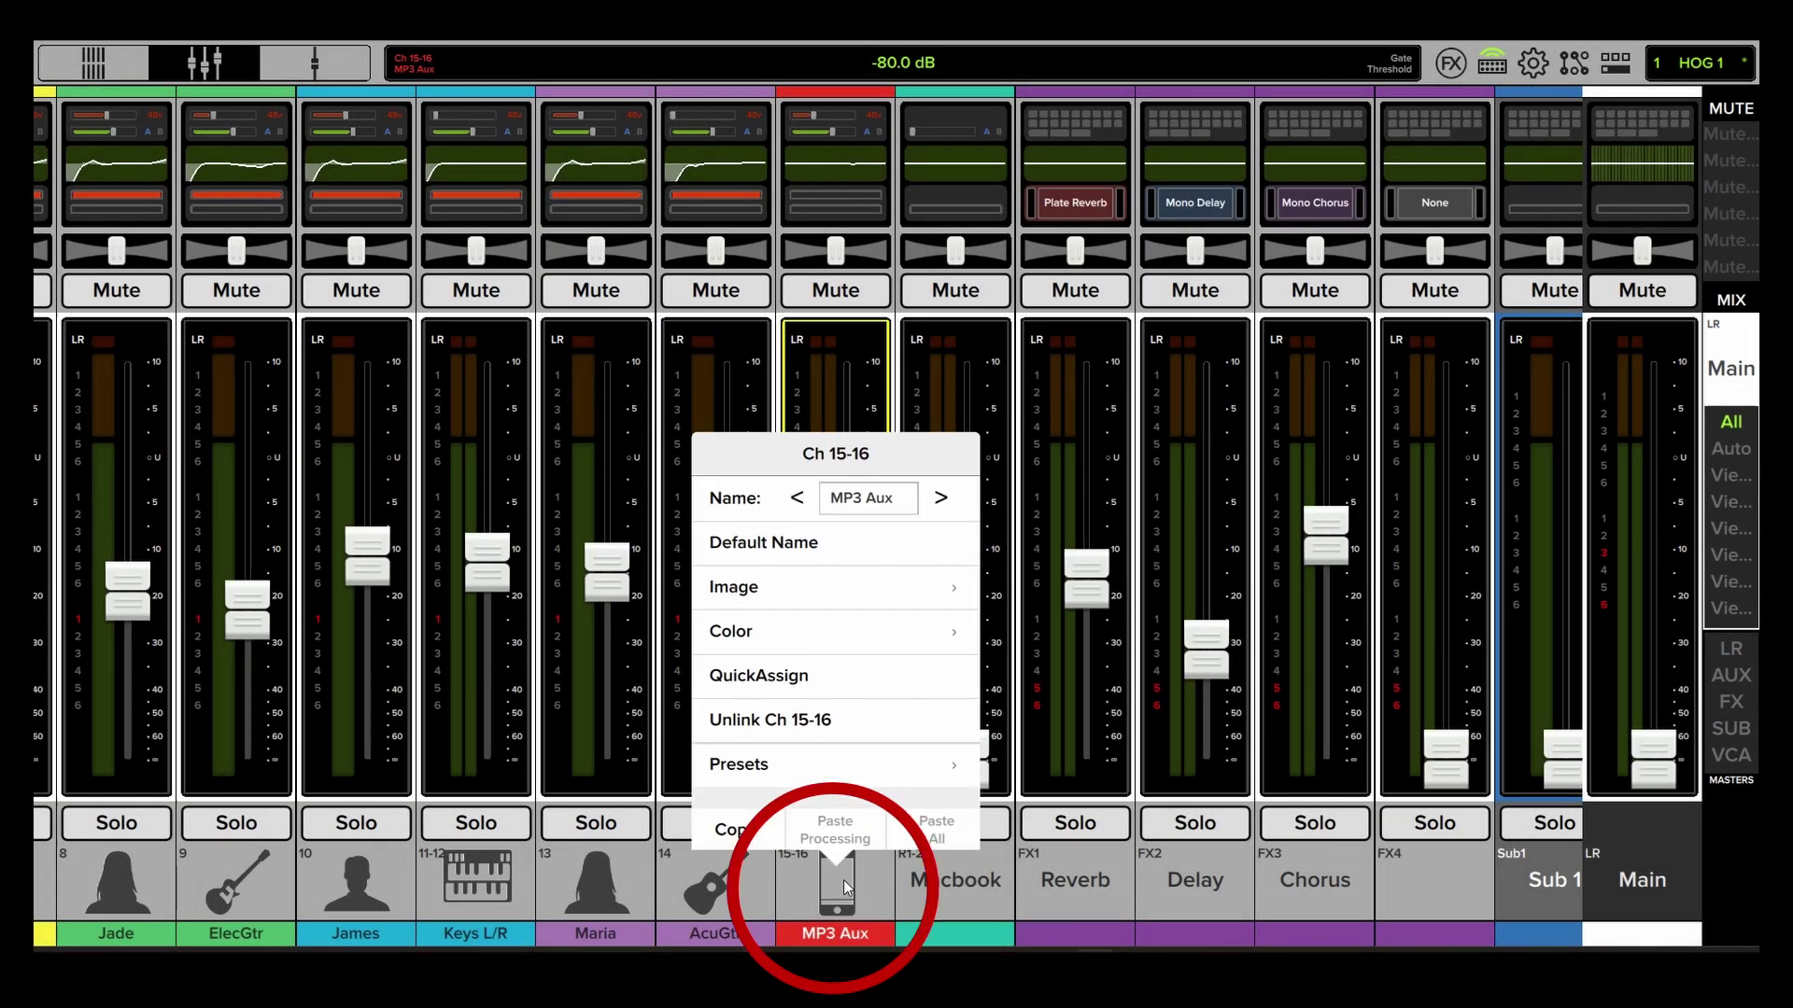
left_click(871, 500)
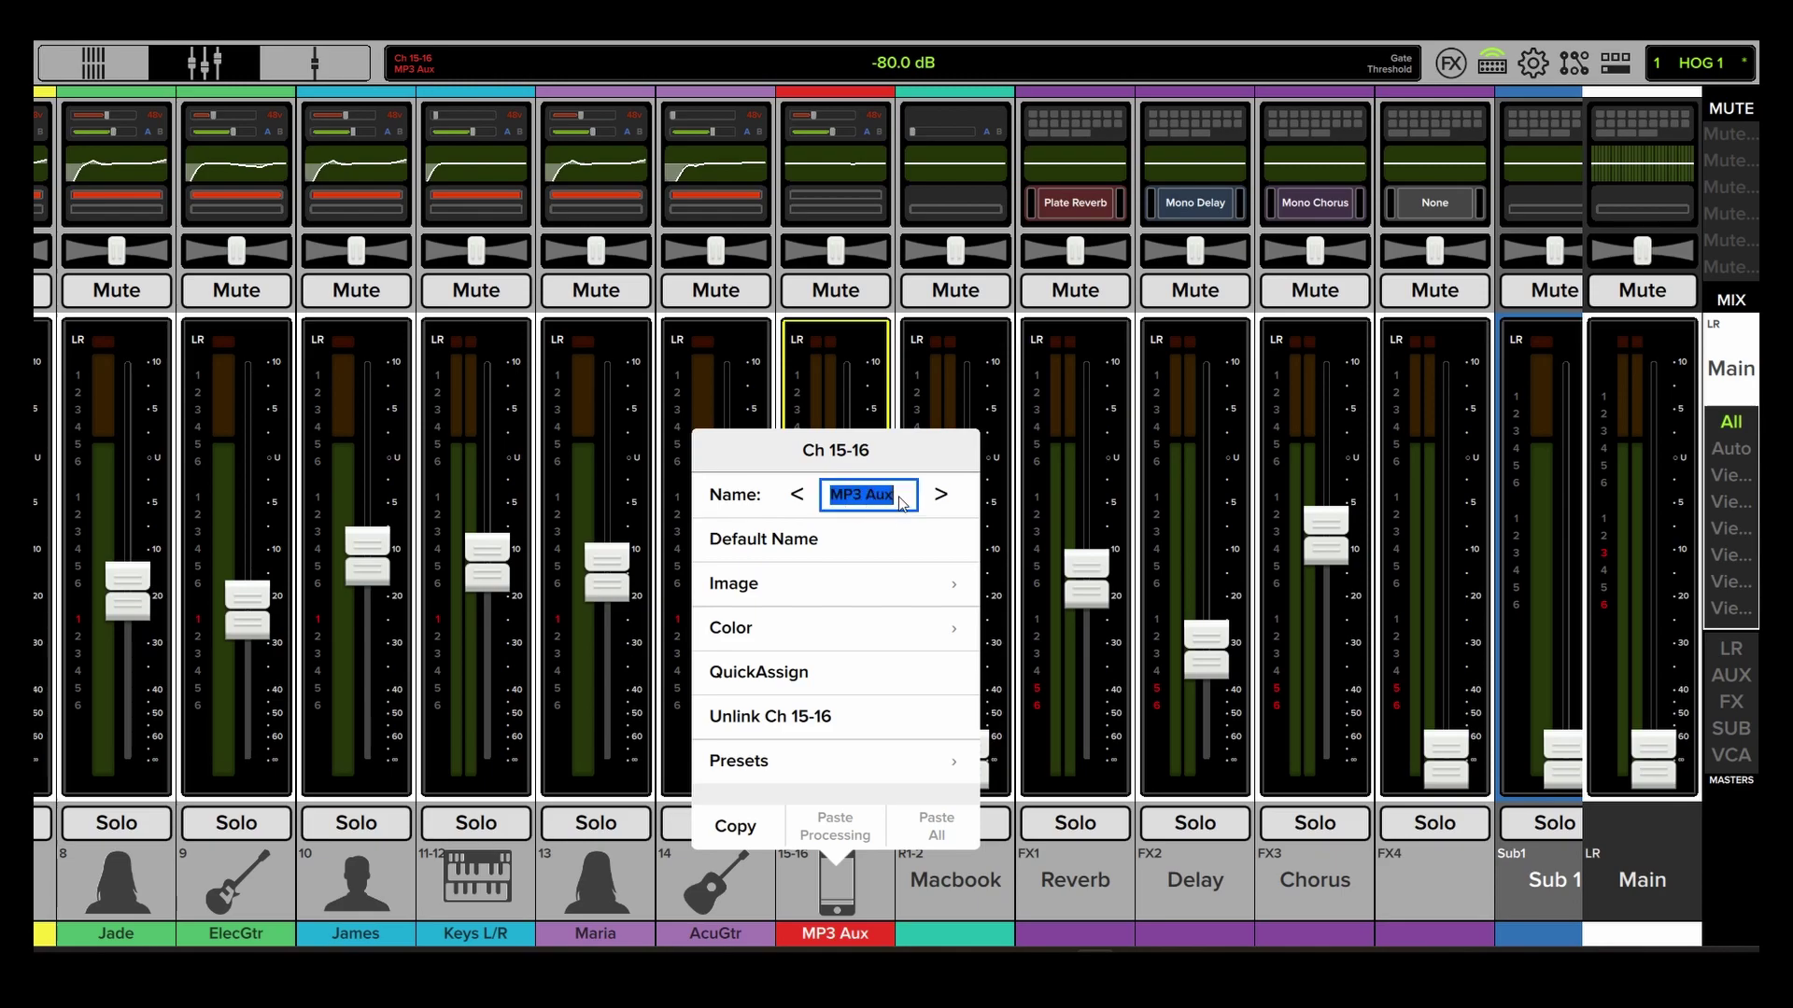
left_click(899, 499)
Browse the channel Image icon library and back out to the main channel menu.
left_click(863, 588)
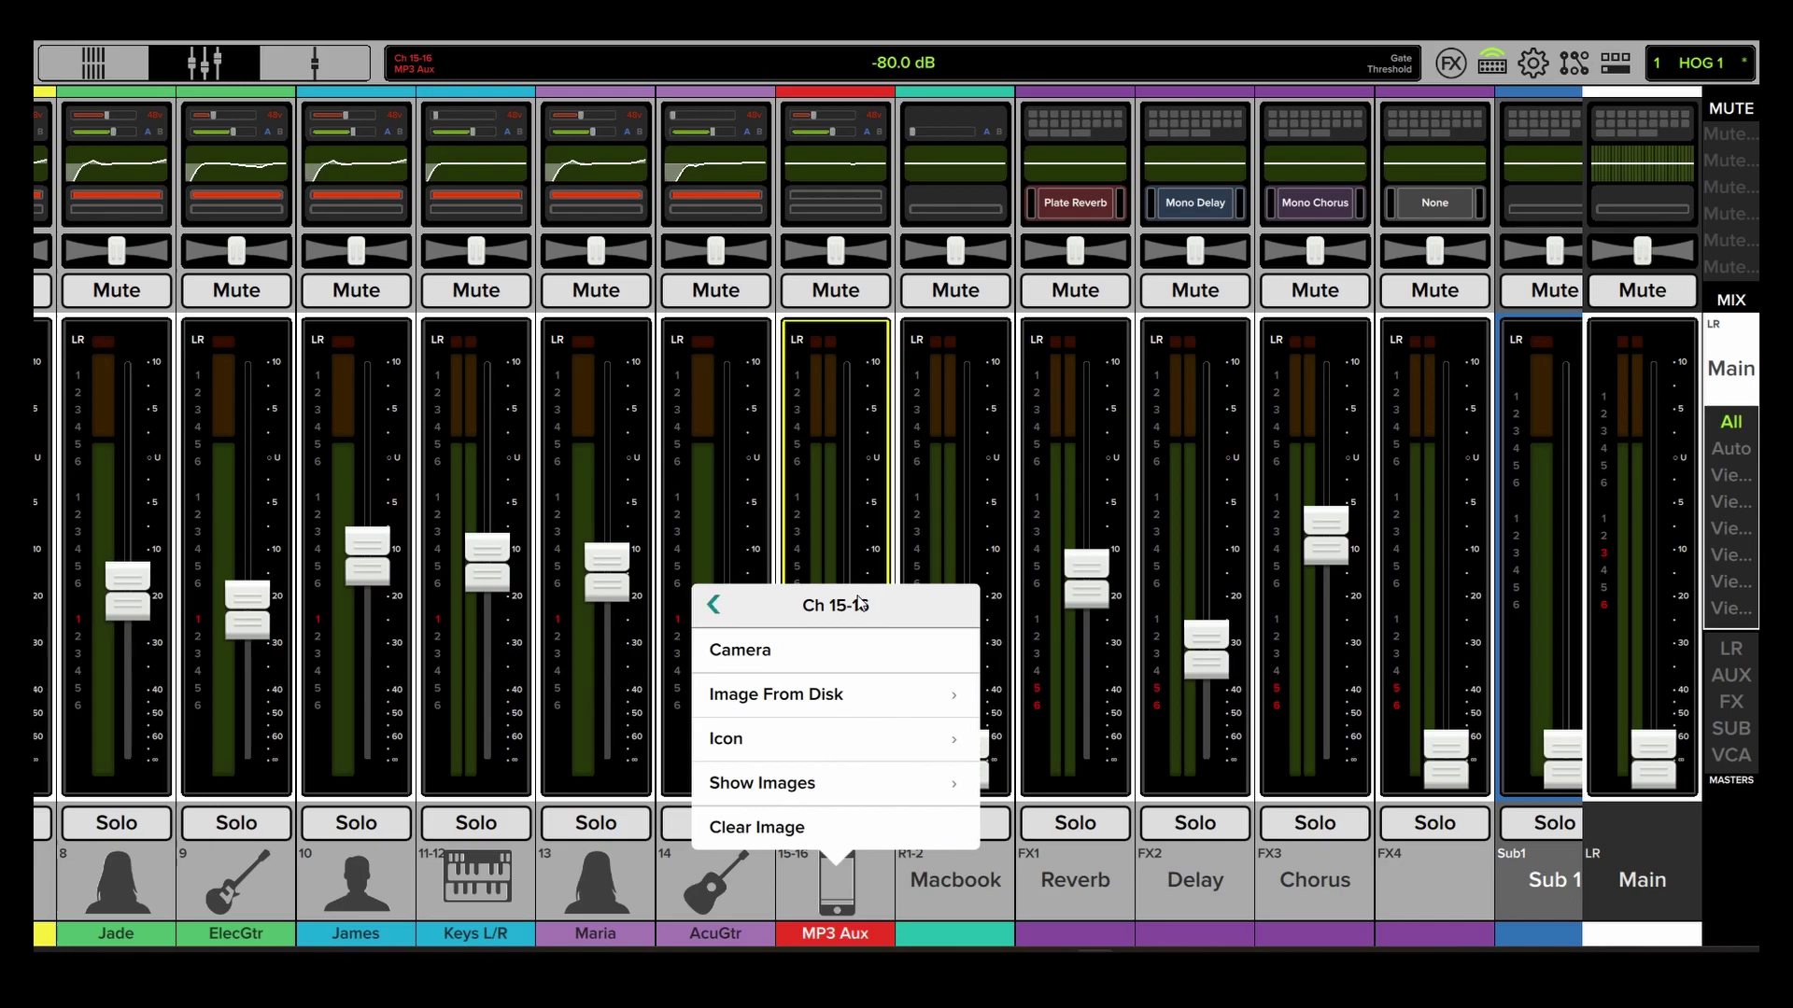
left_click(818, 742)
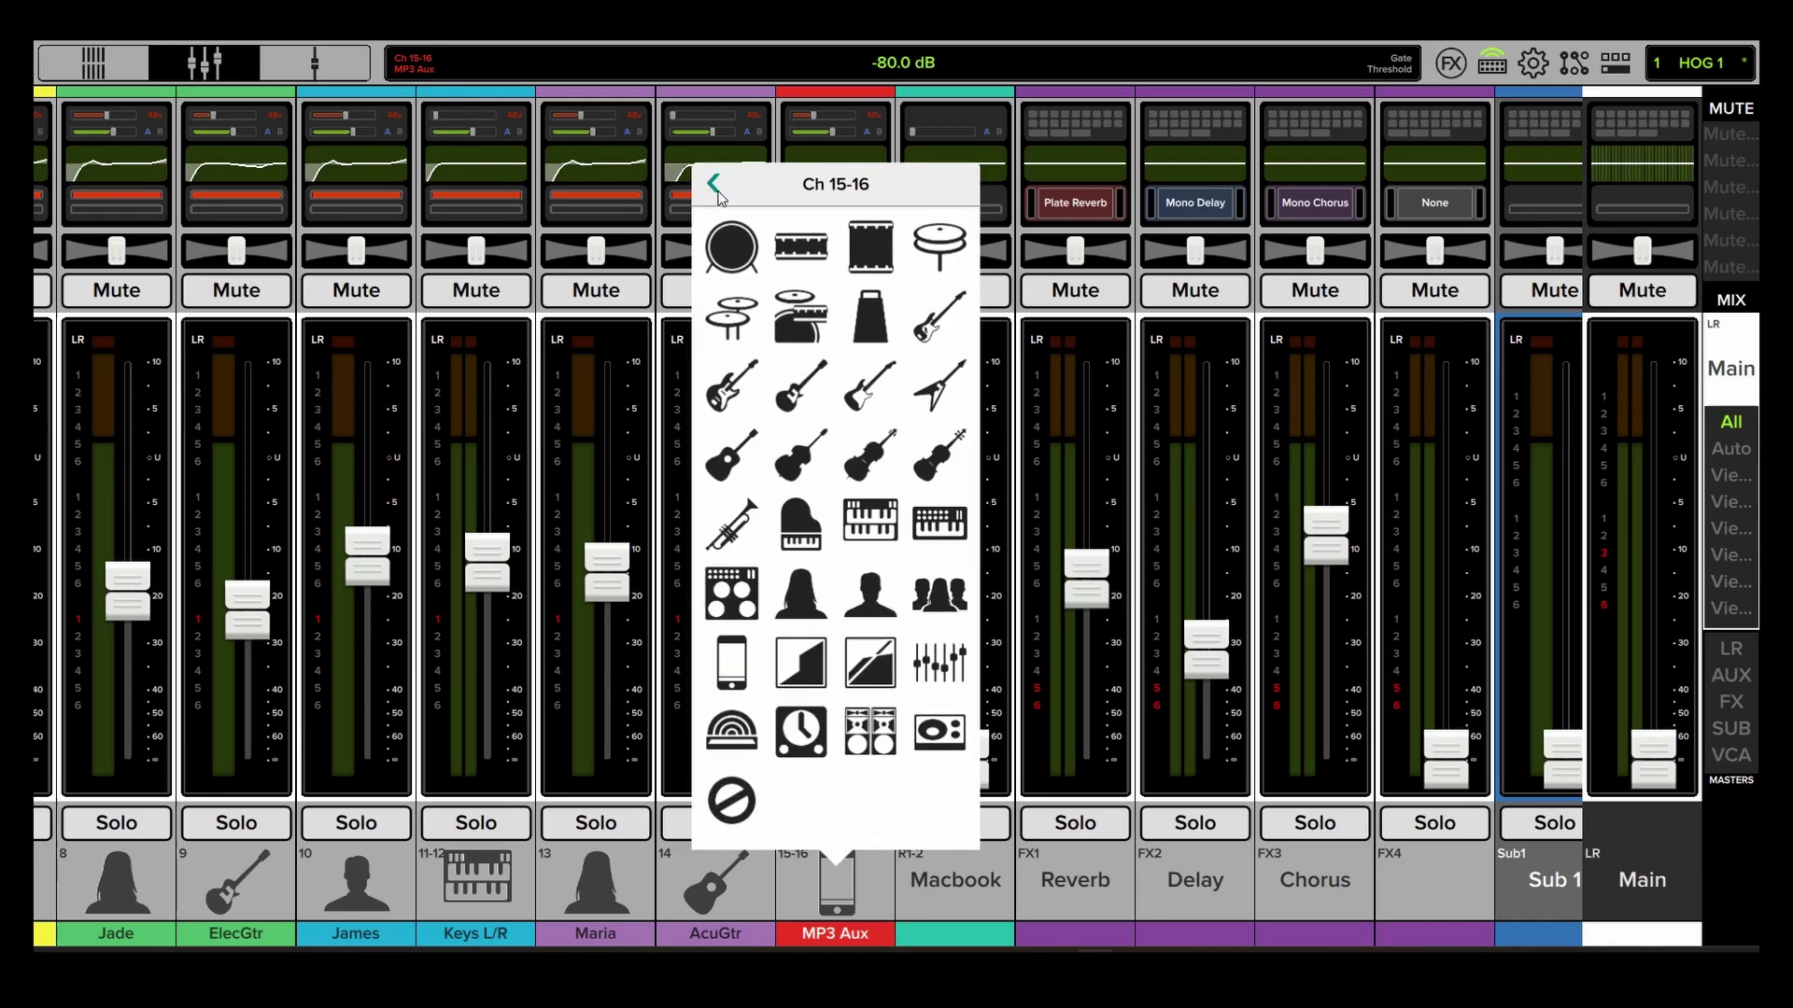
left_click(716, 186)
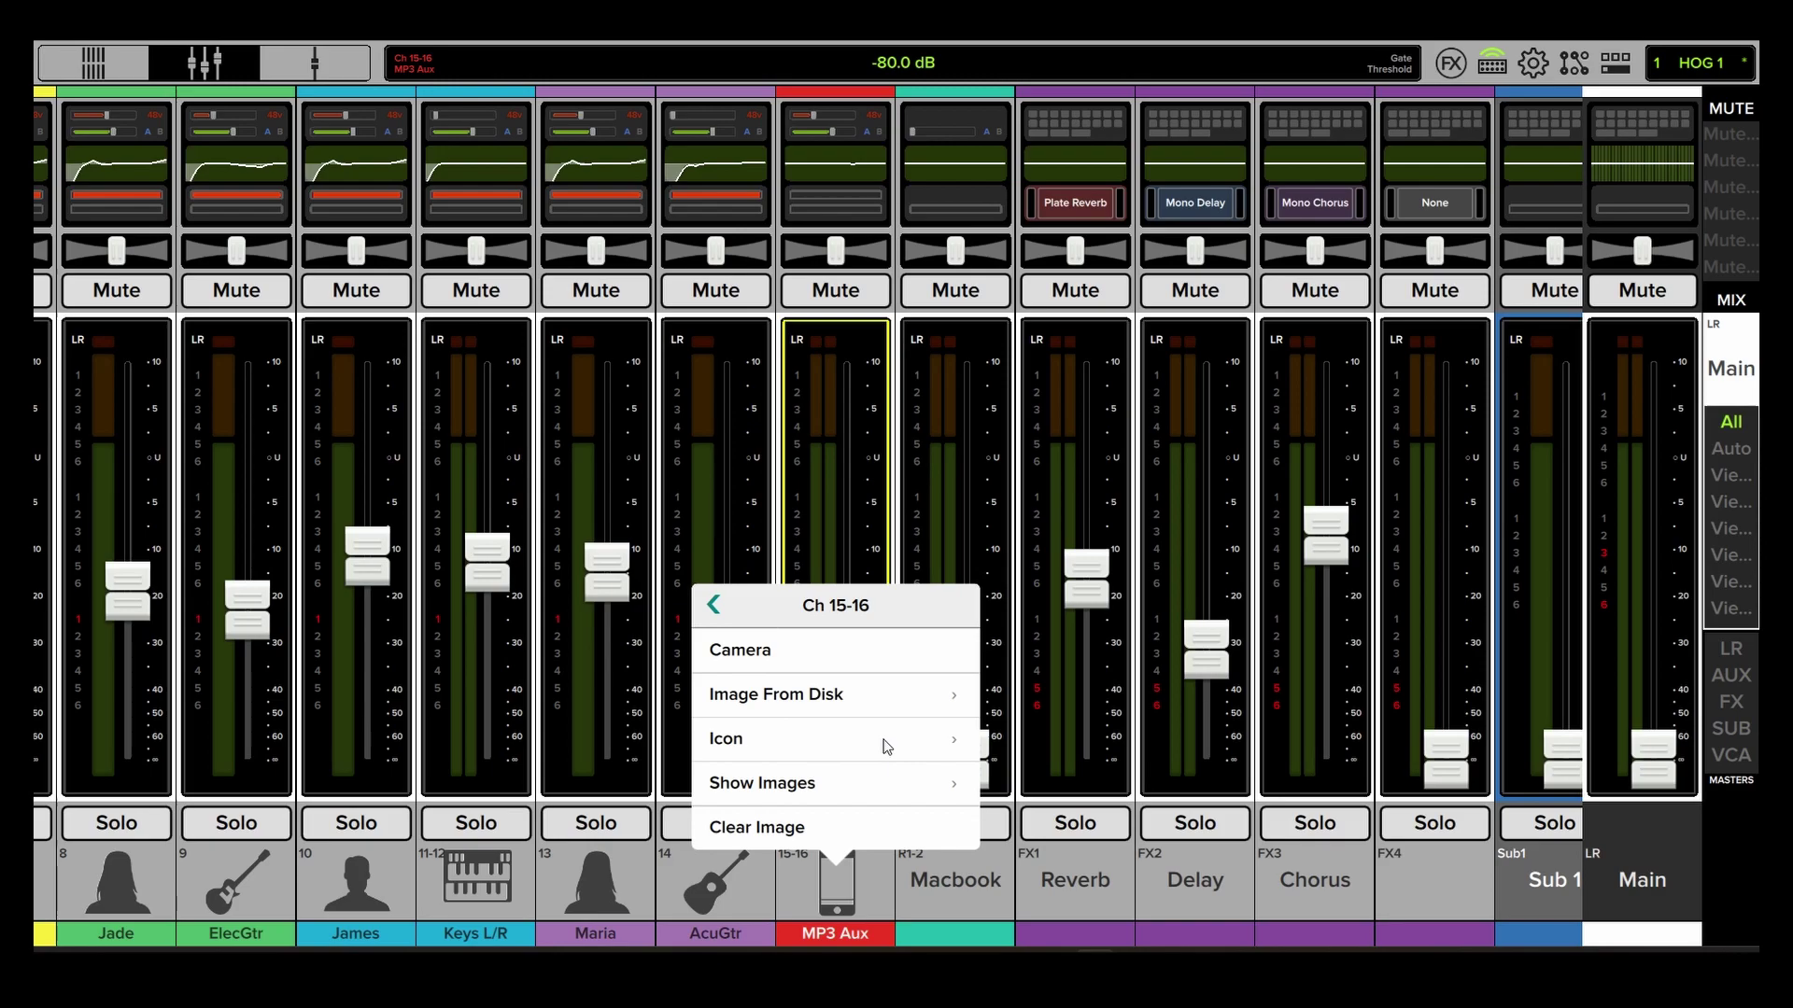
left_click(714, 605)
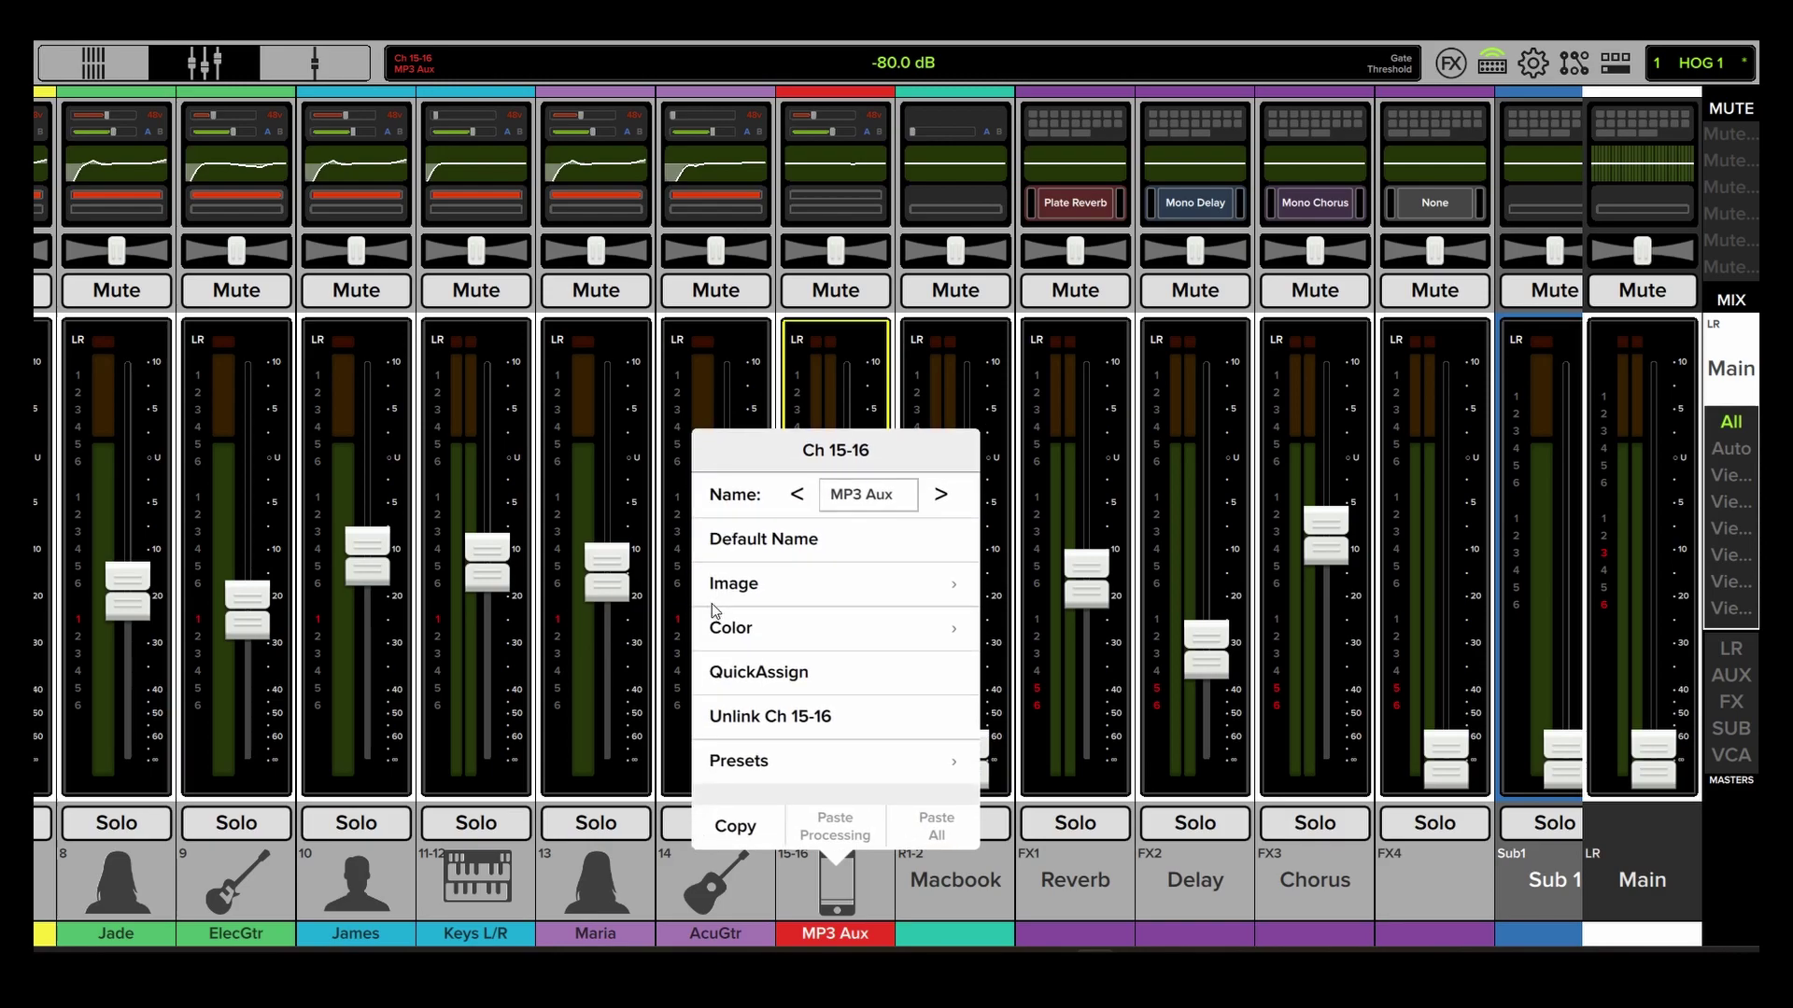
Set the MP3 Aux channel colour to white, then to orange.
left_click(794, 633)
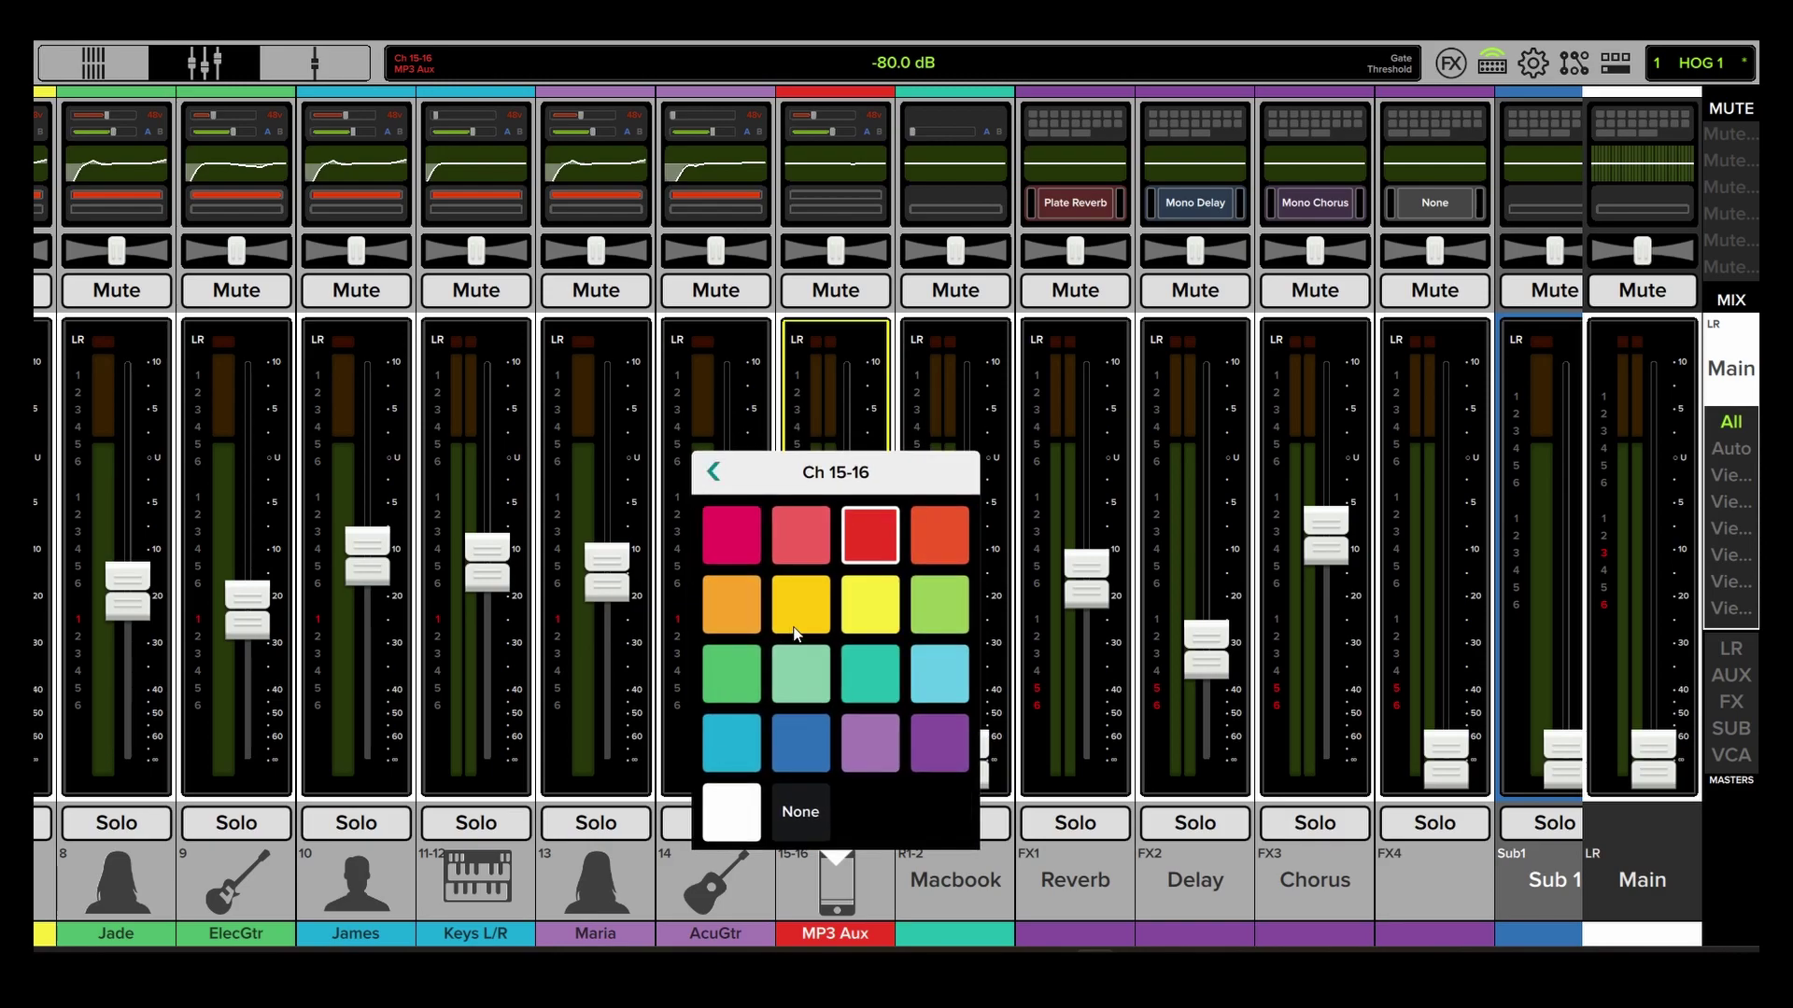
left_click(729, 810)
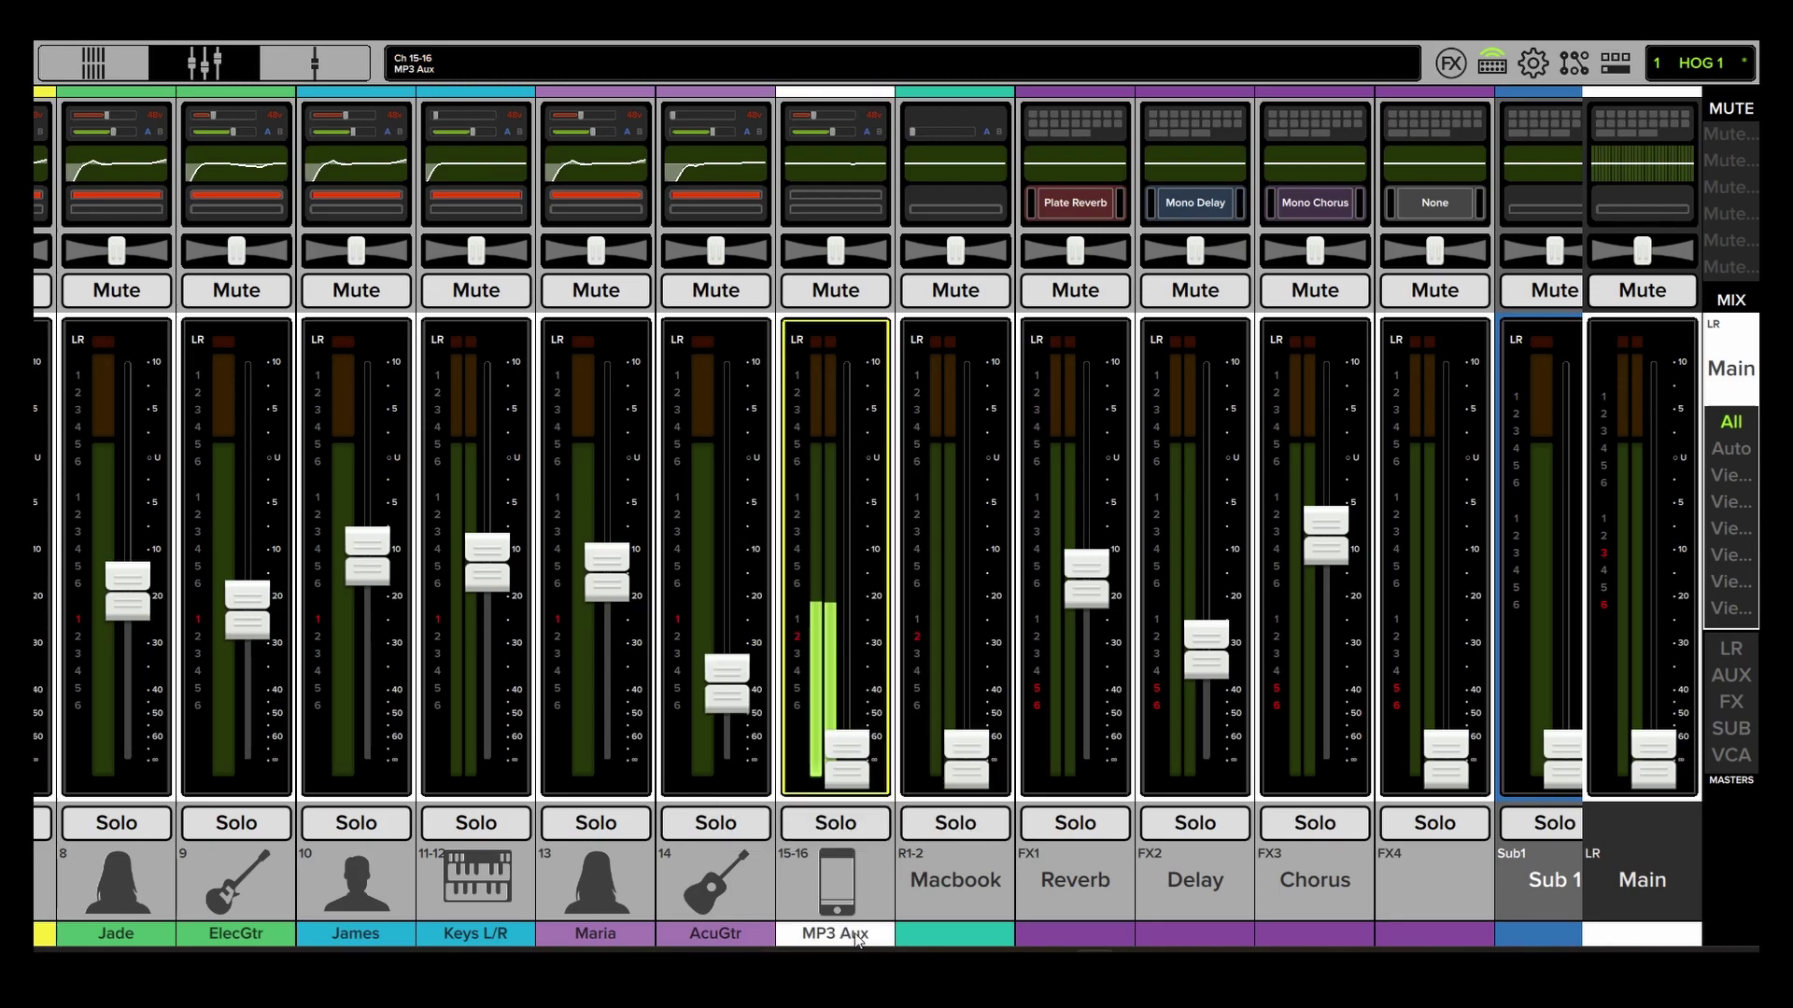
left_click(835, 934)
left_click(783, 633)
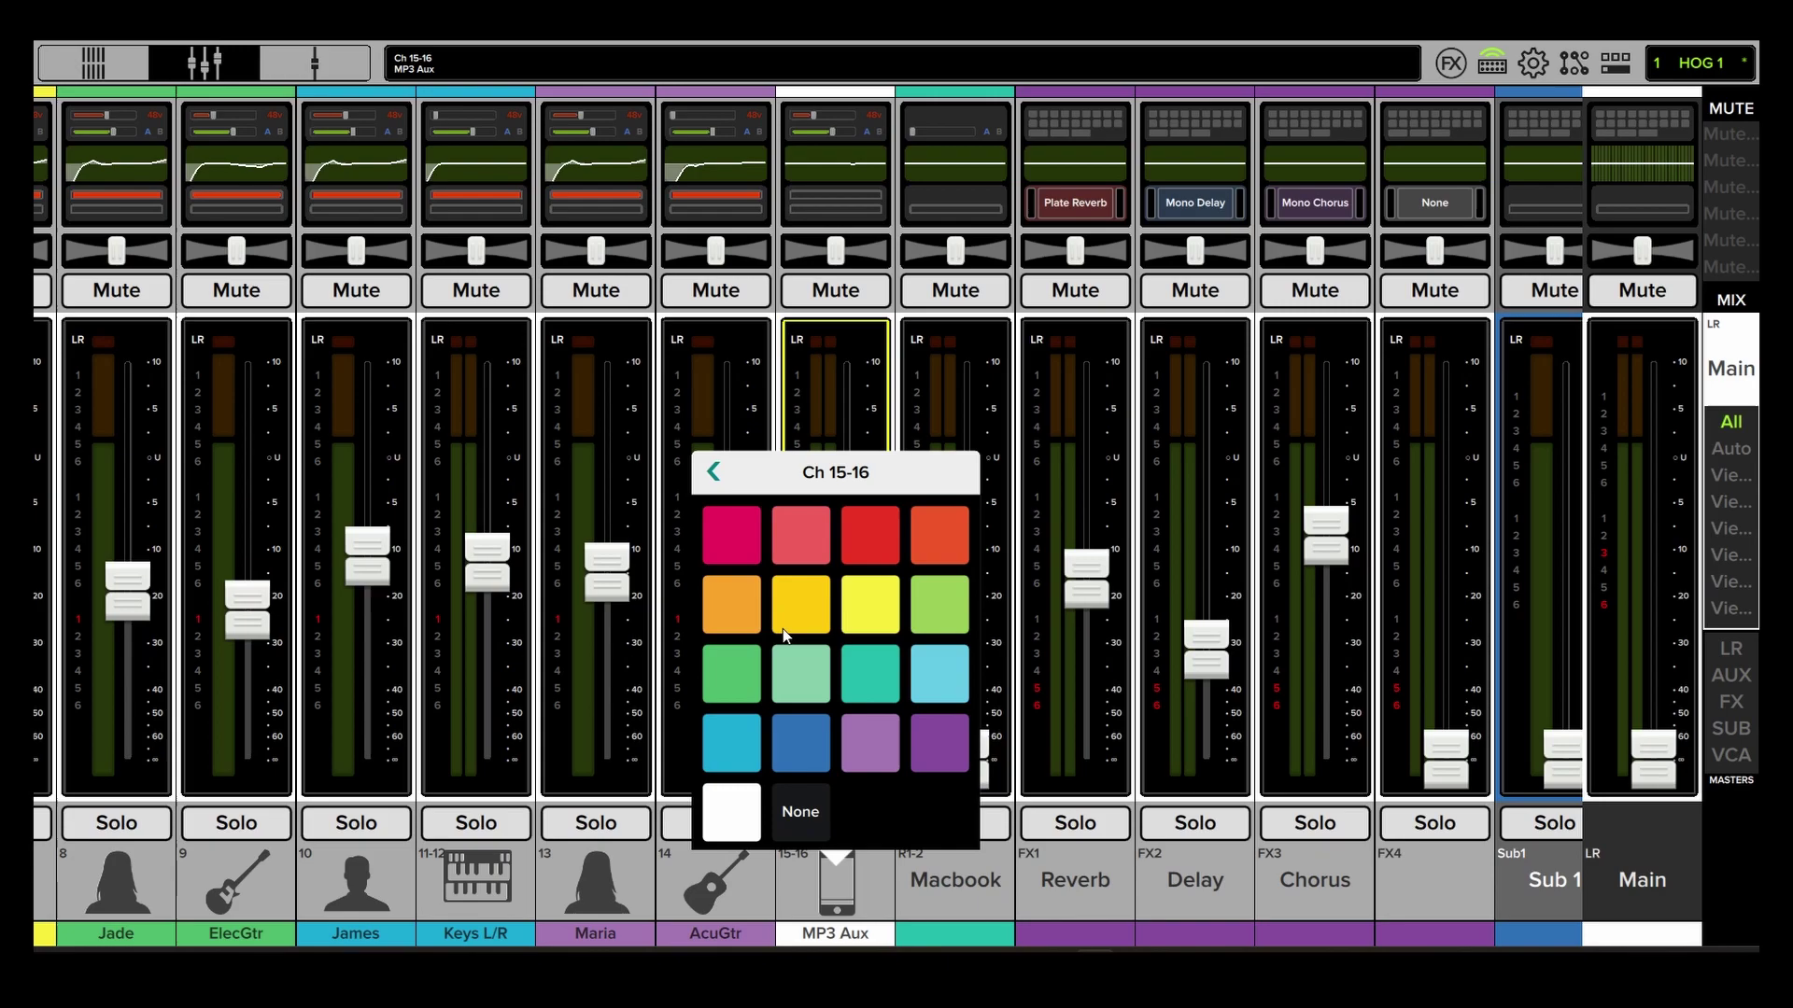
left_click(728, 589)
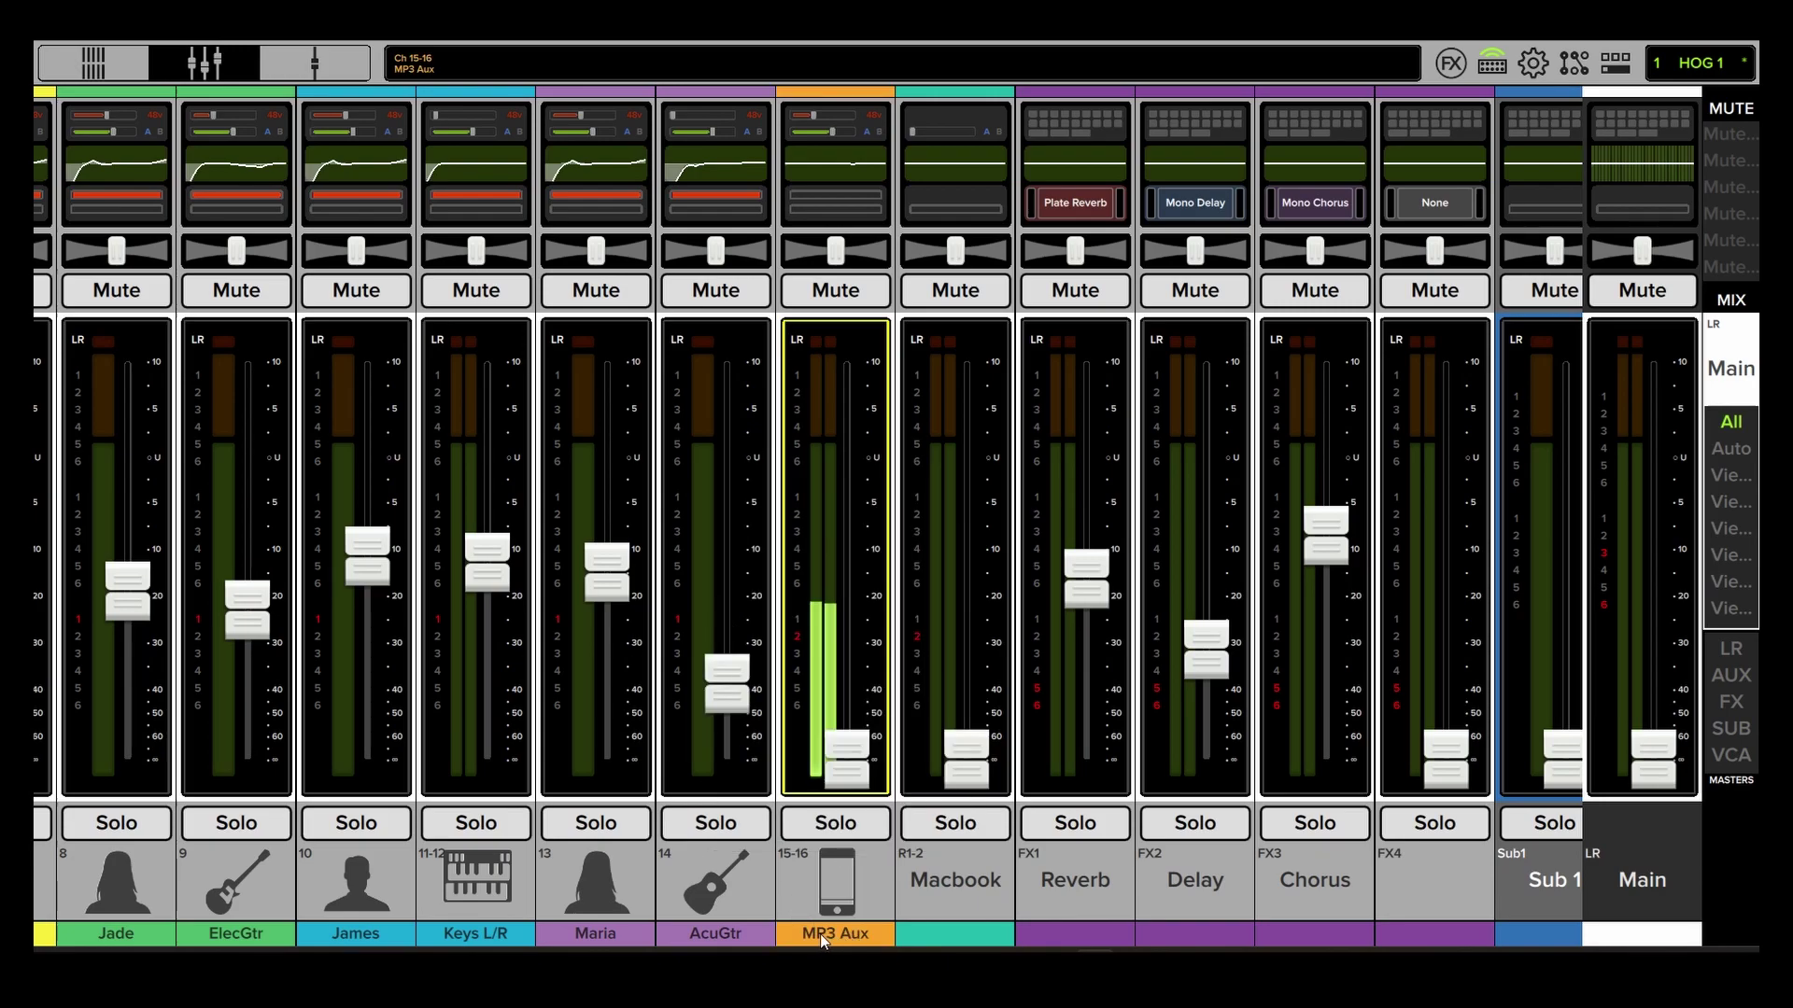
Set the MP3 Aux channel colour back to red.
left_click(853, 930)
left_click(782, 634)
left_click(784, 512)
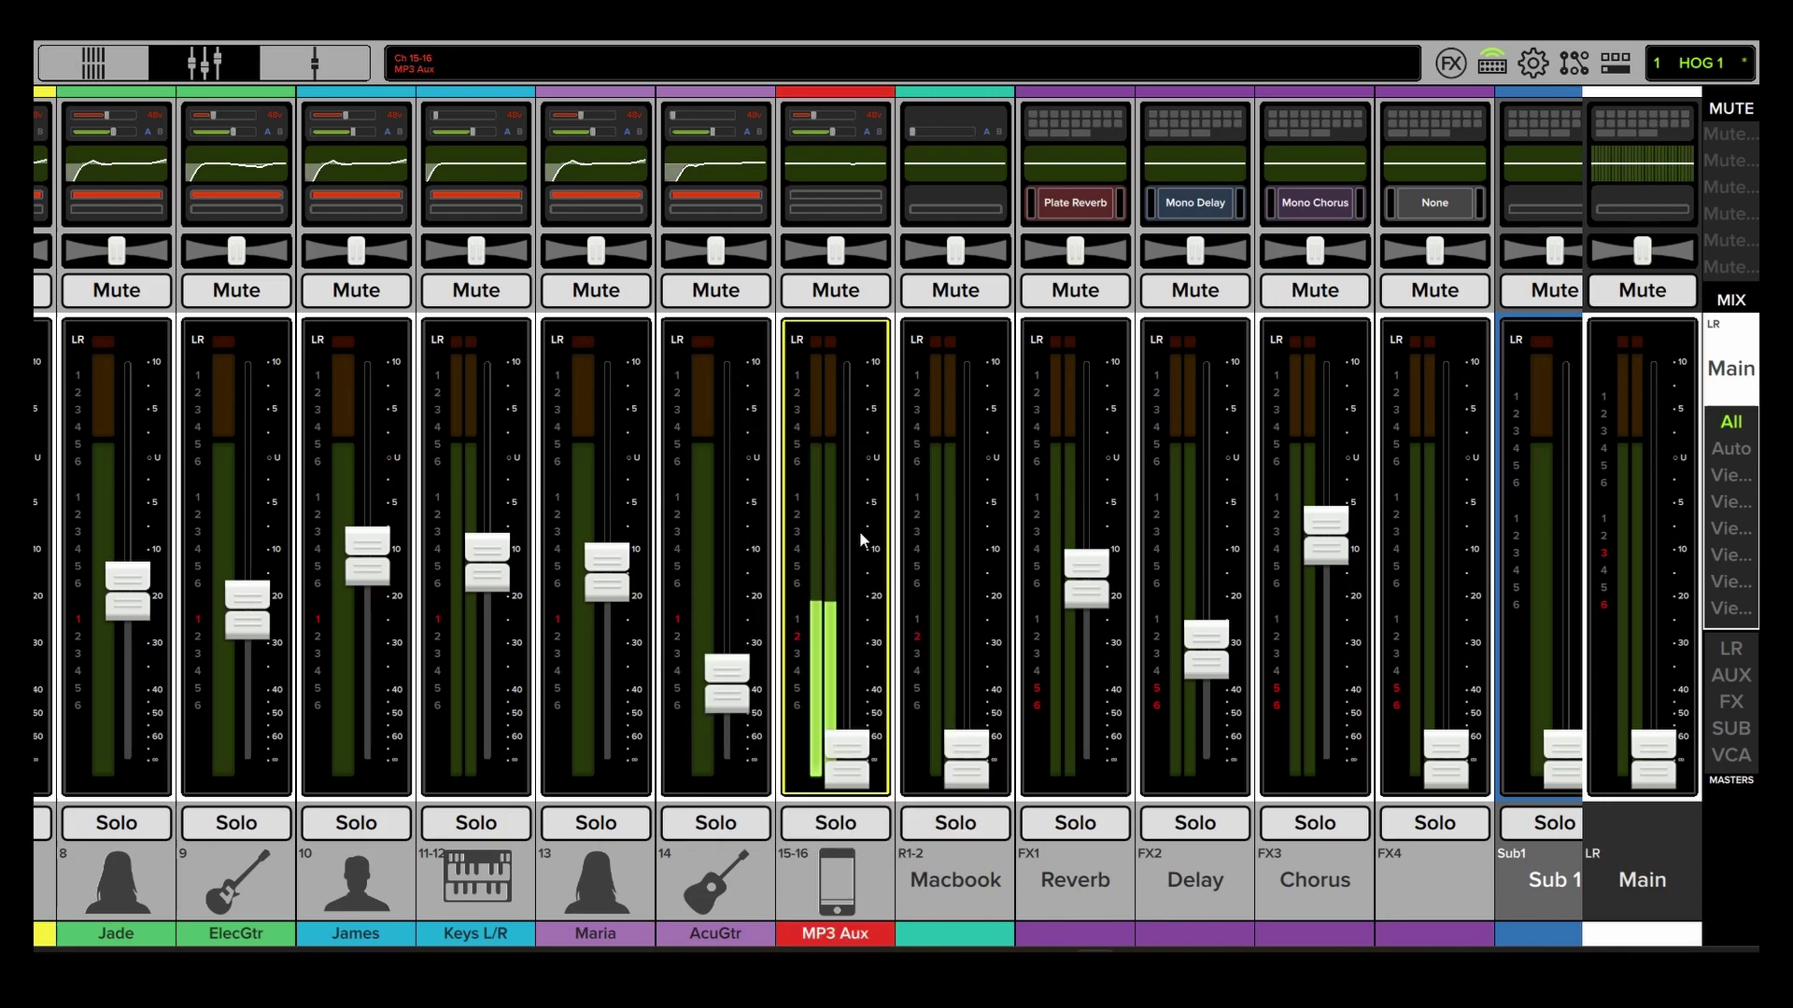
Unlink channels 15 and 16 into separate channels, confirming the split.
left_click(827, 866)
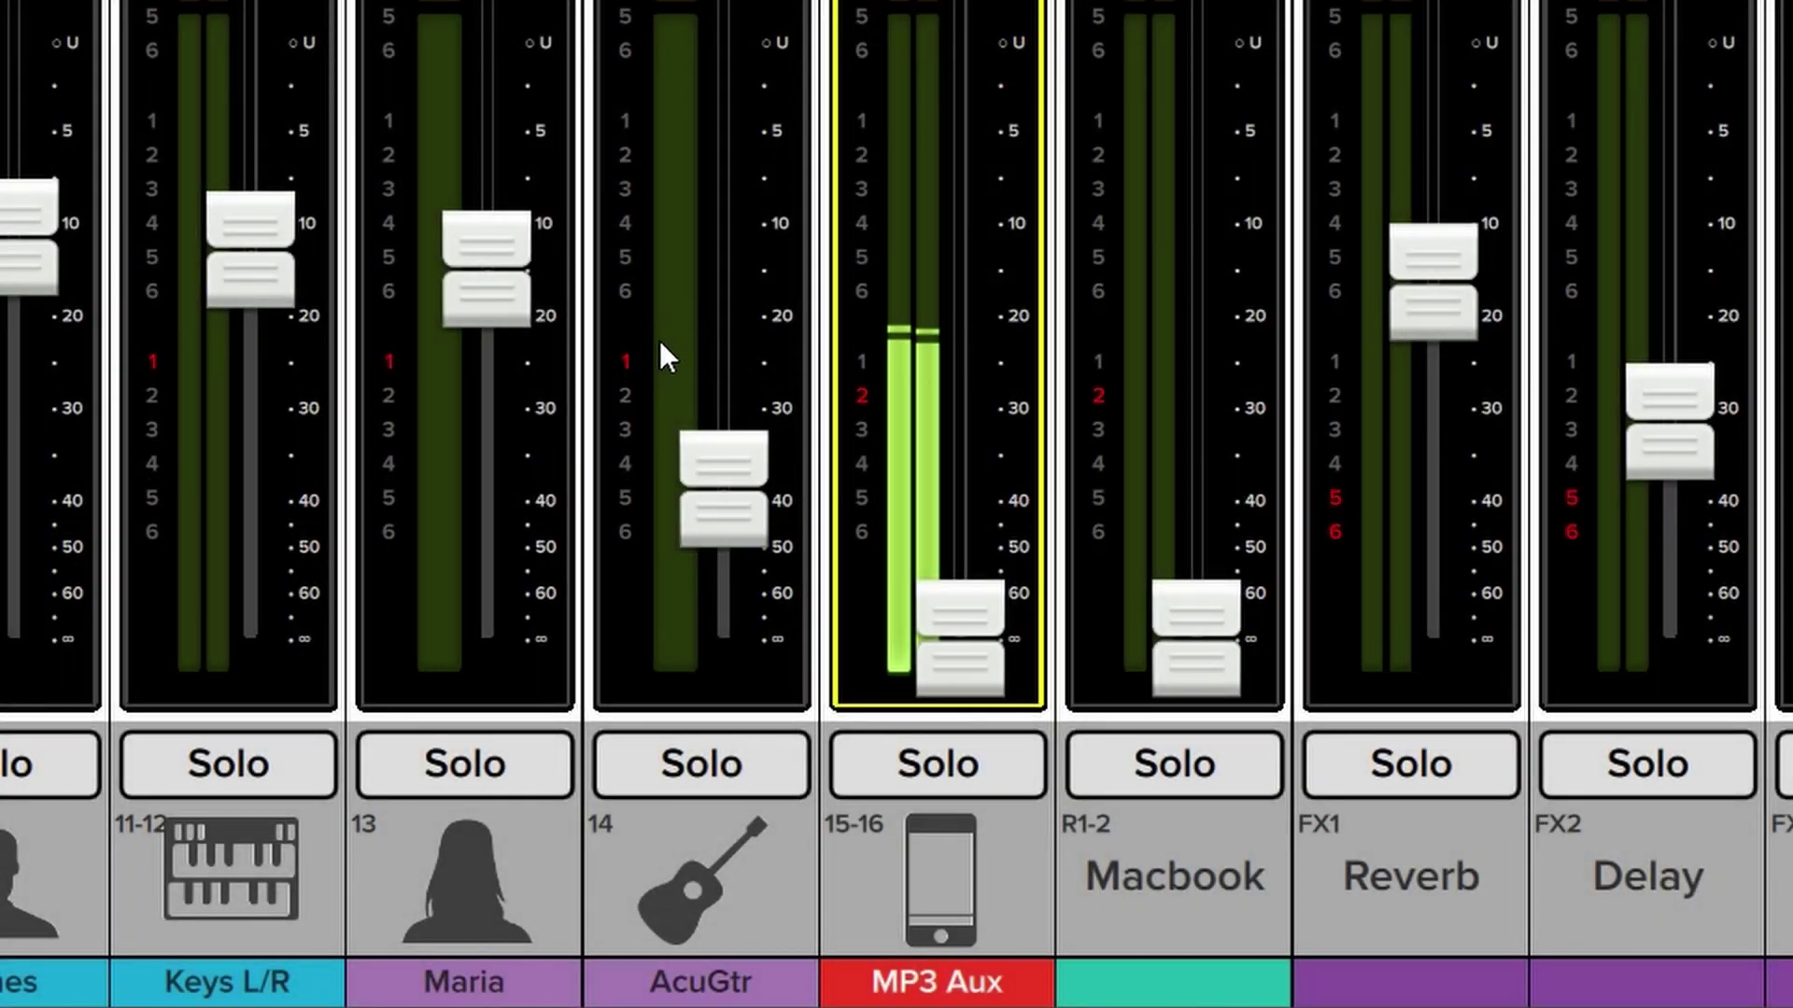
left_click(967, 876)
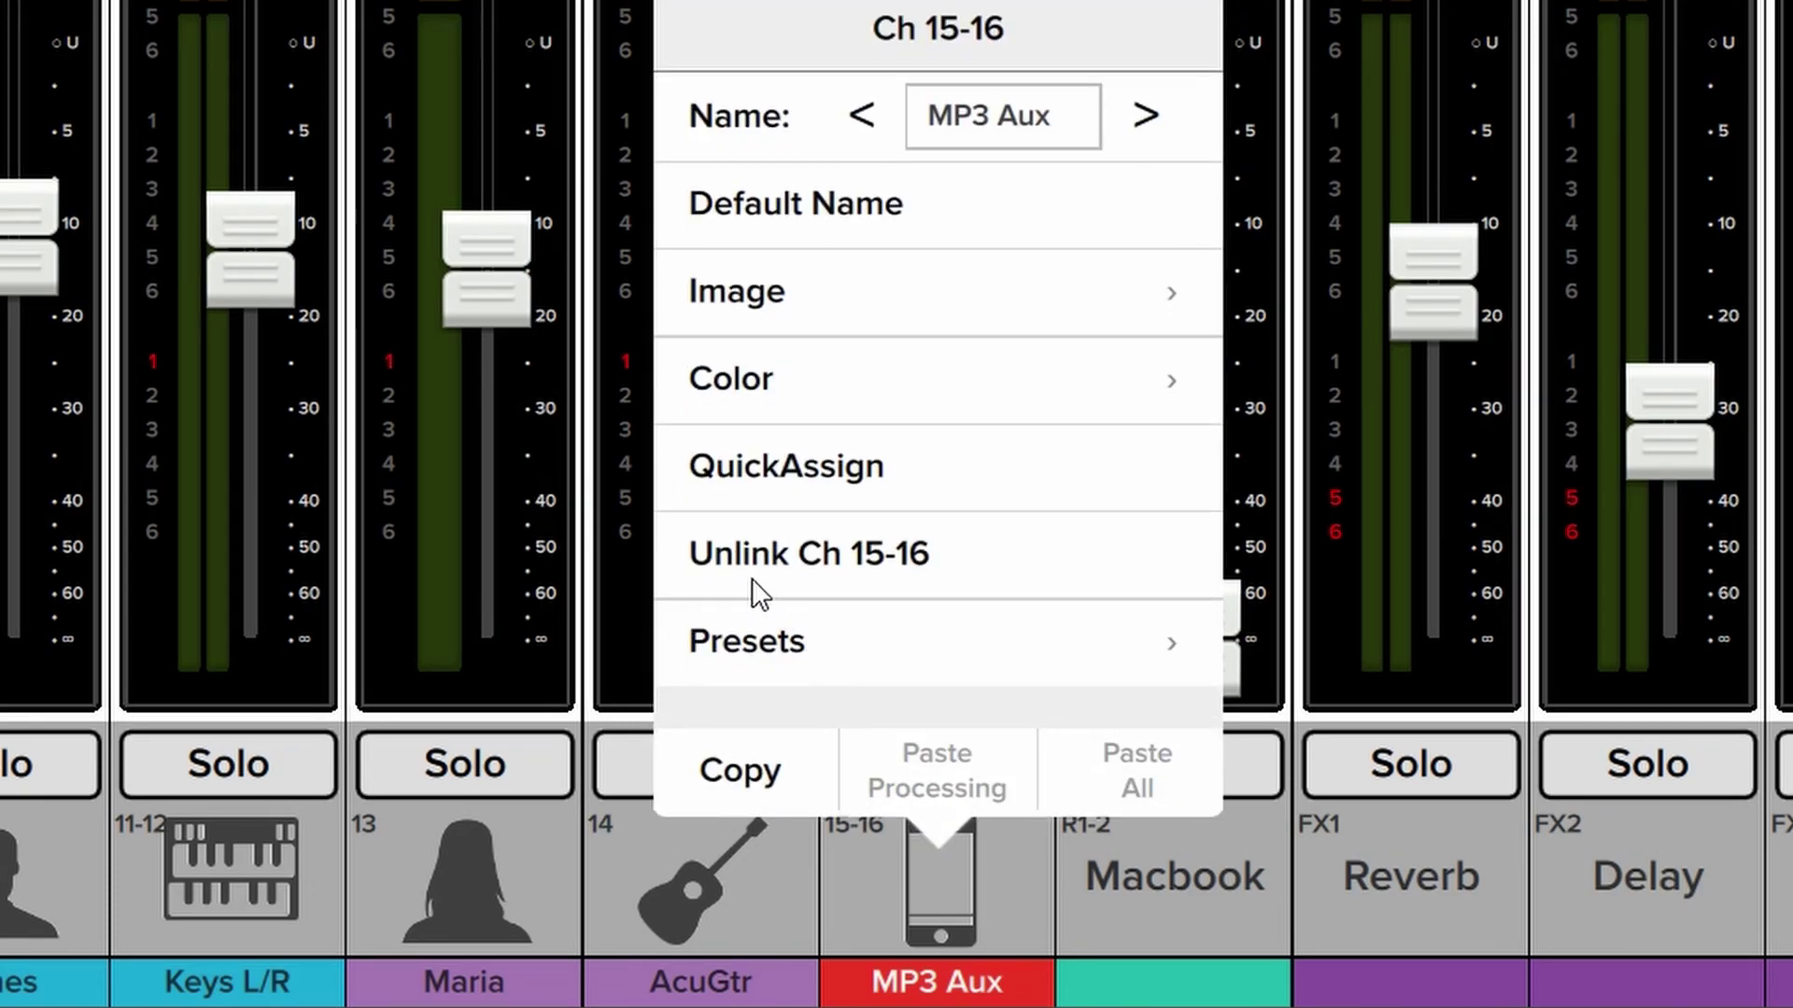
left_click(806, 562)
left_click(1212, 206)
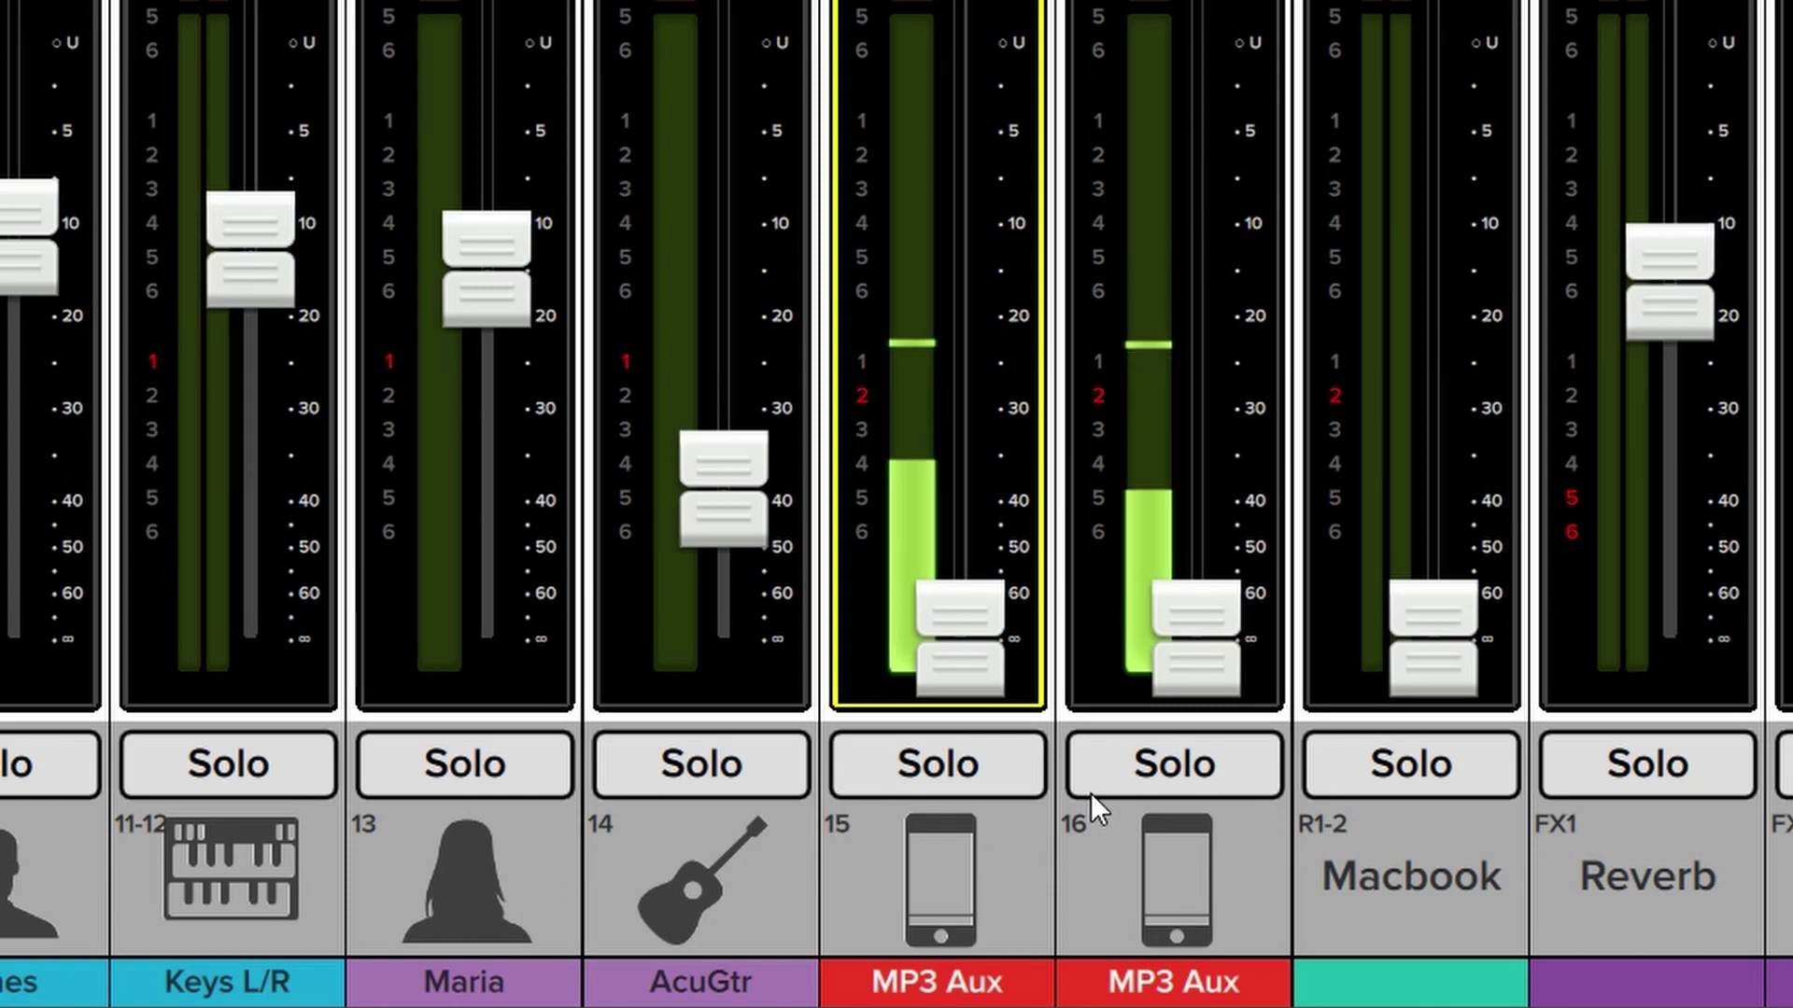
mouse_move(958, 628)
left_mouse_down()
mouse_move(942, 207)
mouse_move(963, 644)
left_mouse_up()
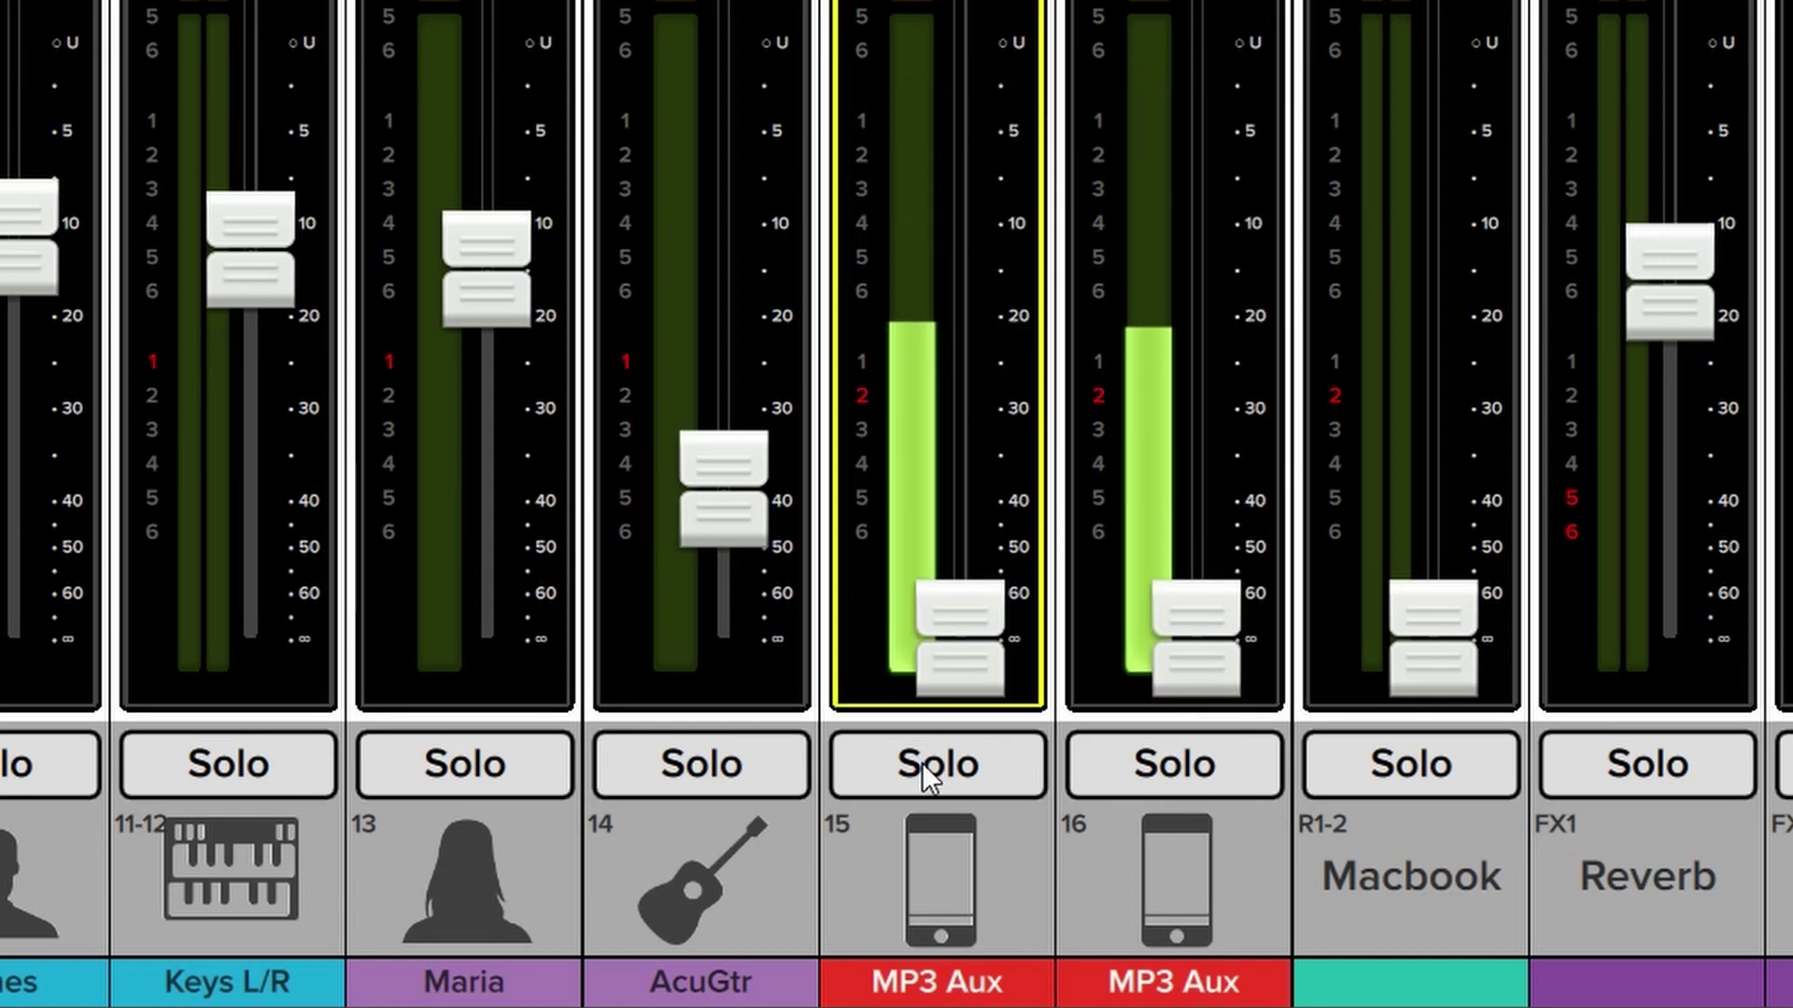
Link channel 15 with channel 16 again as a stereo pair.
left_click(1007, 867)
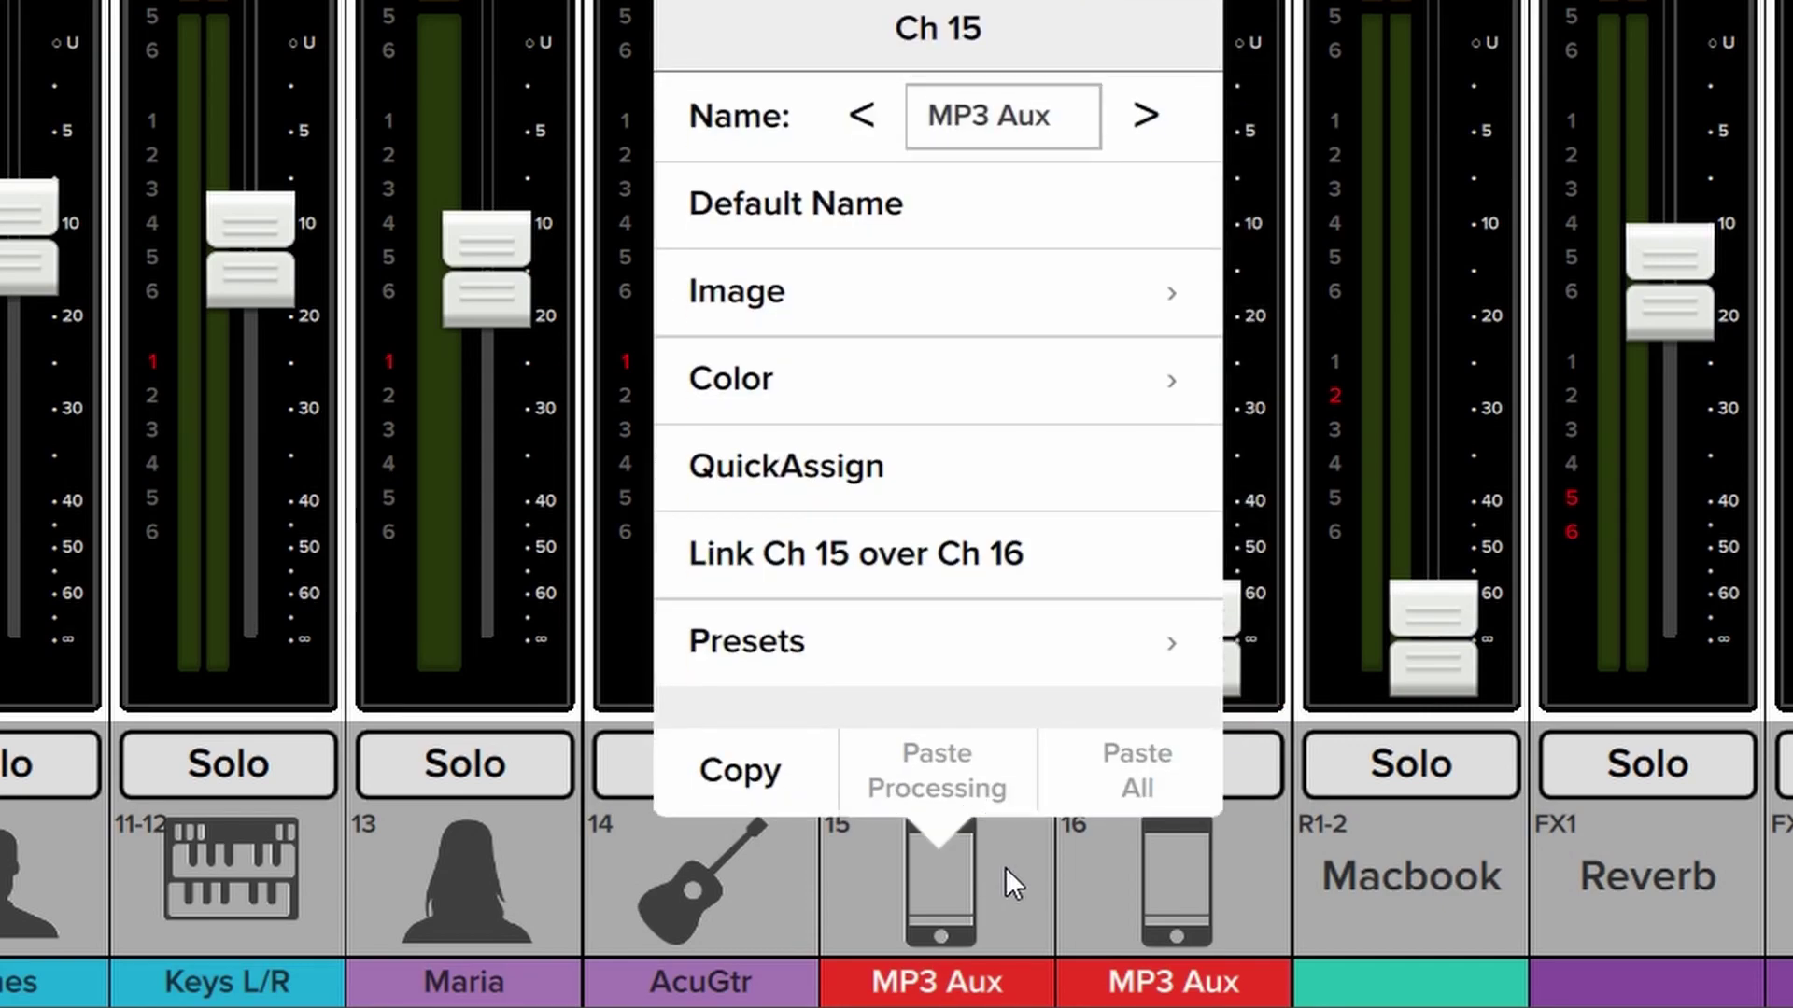
left_click(856, 553)
left_click(1212, 200)
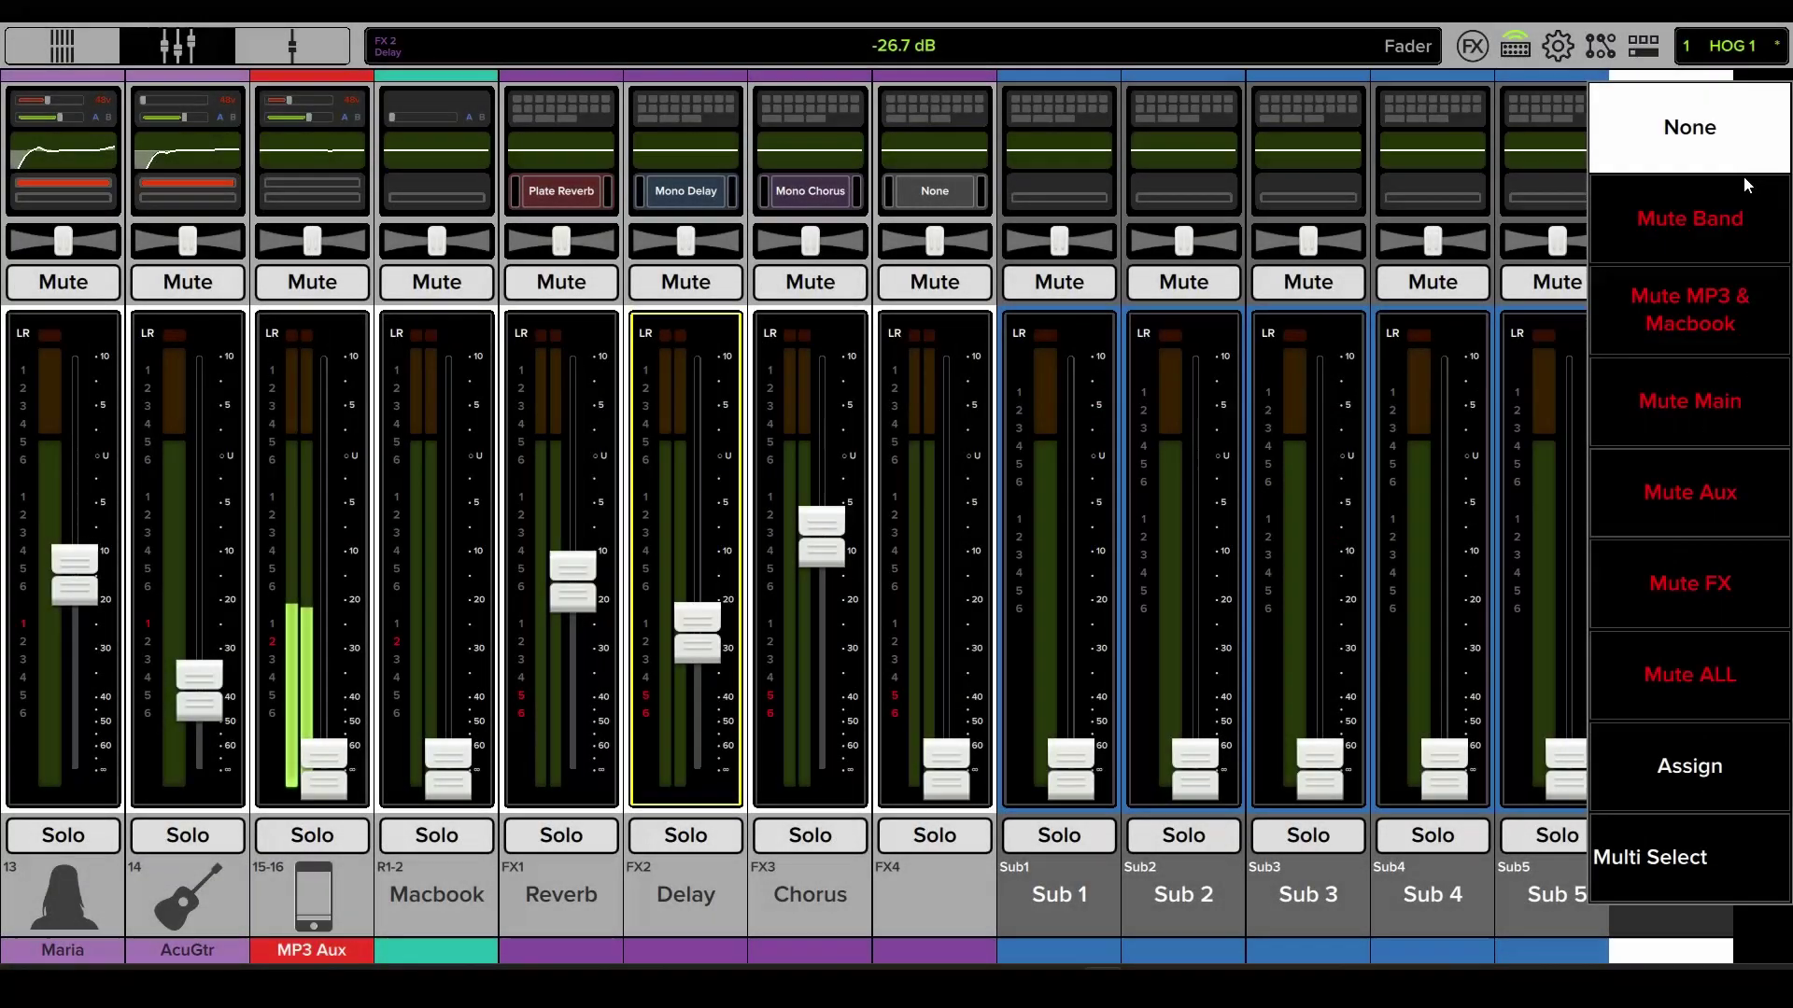
Engage the Mute Band, Mute MP3 & Macbook, Mute Main and Mute Aux groups in turn.
left_click(1707, 231)
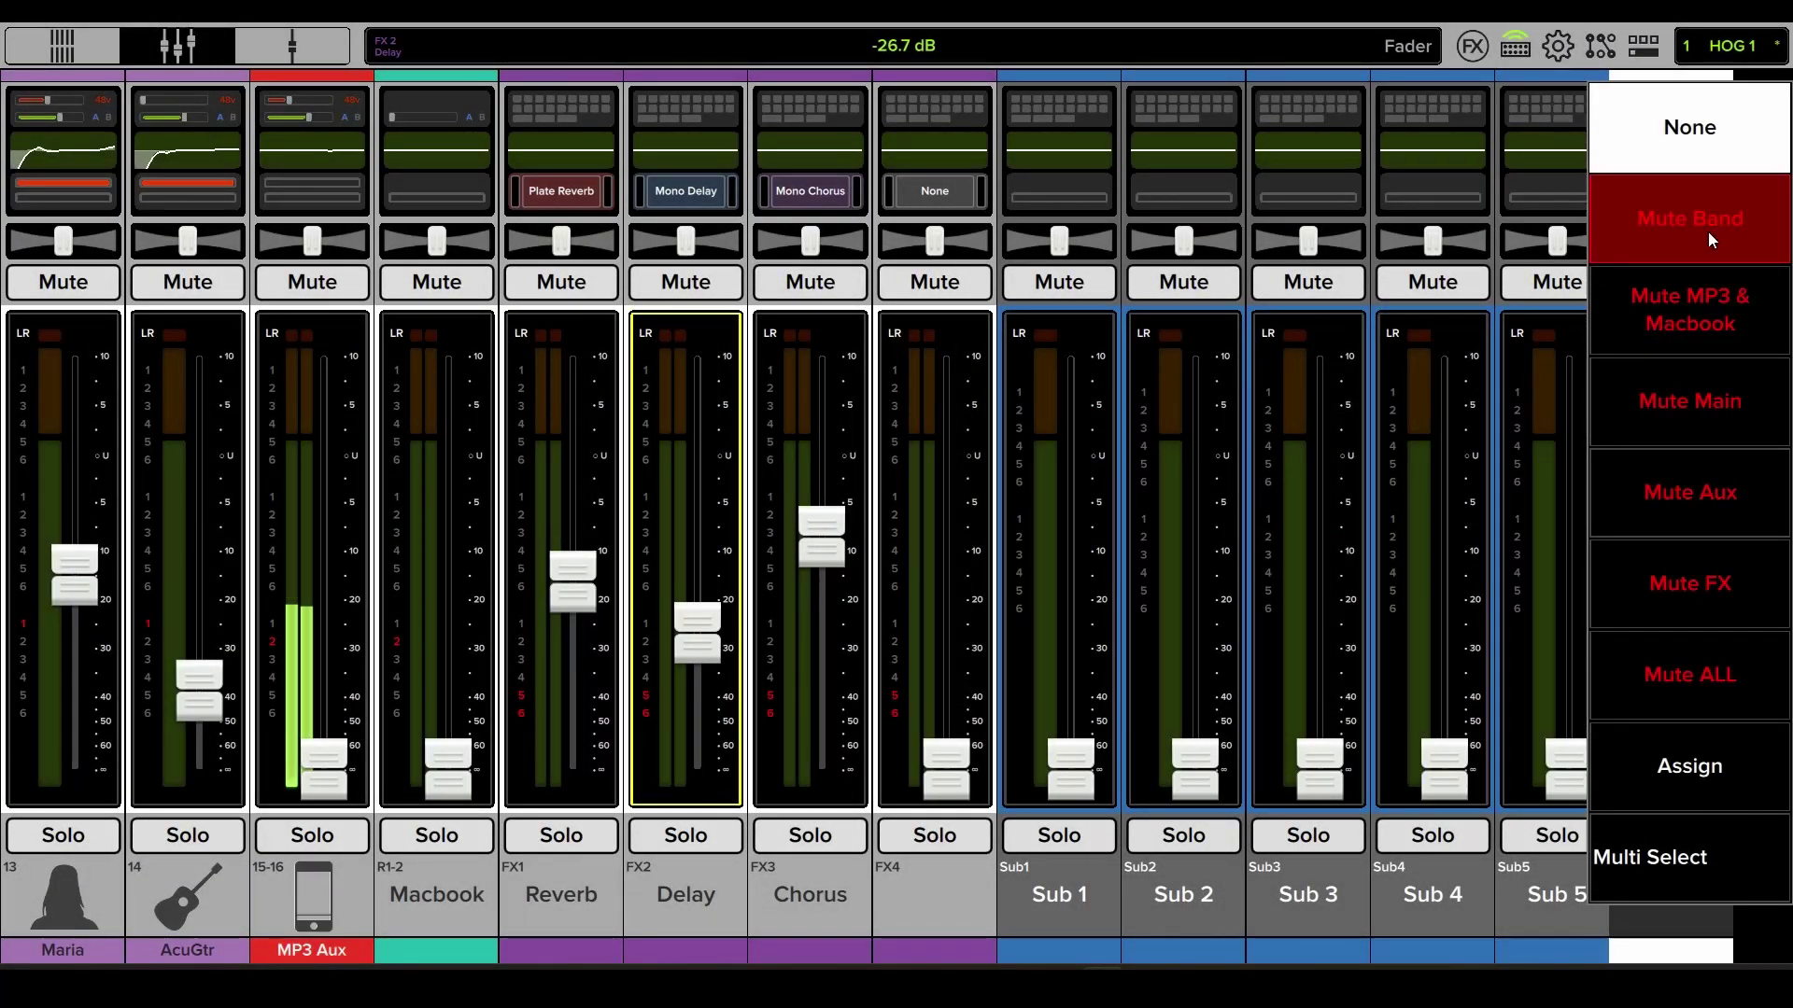
scroll(1281, 405, "up", 5)
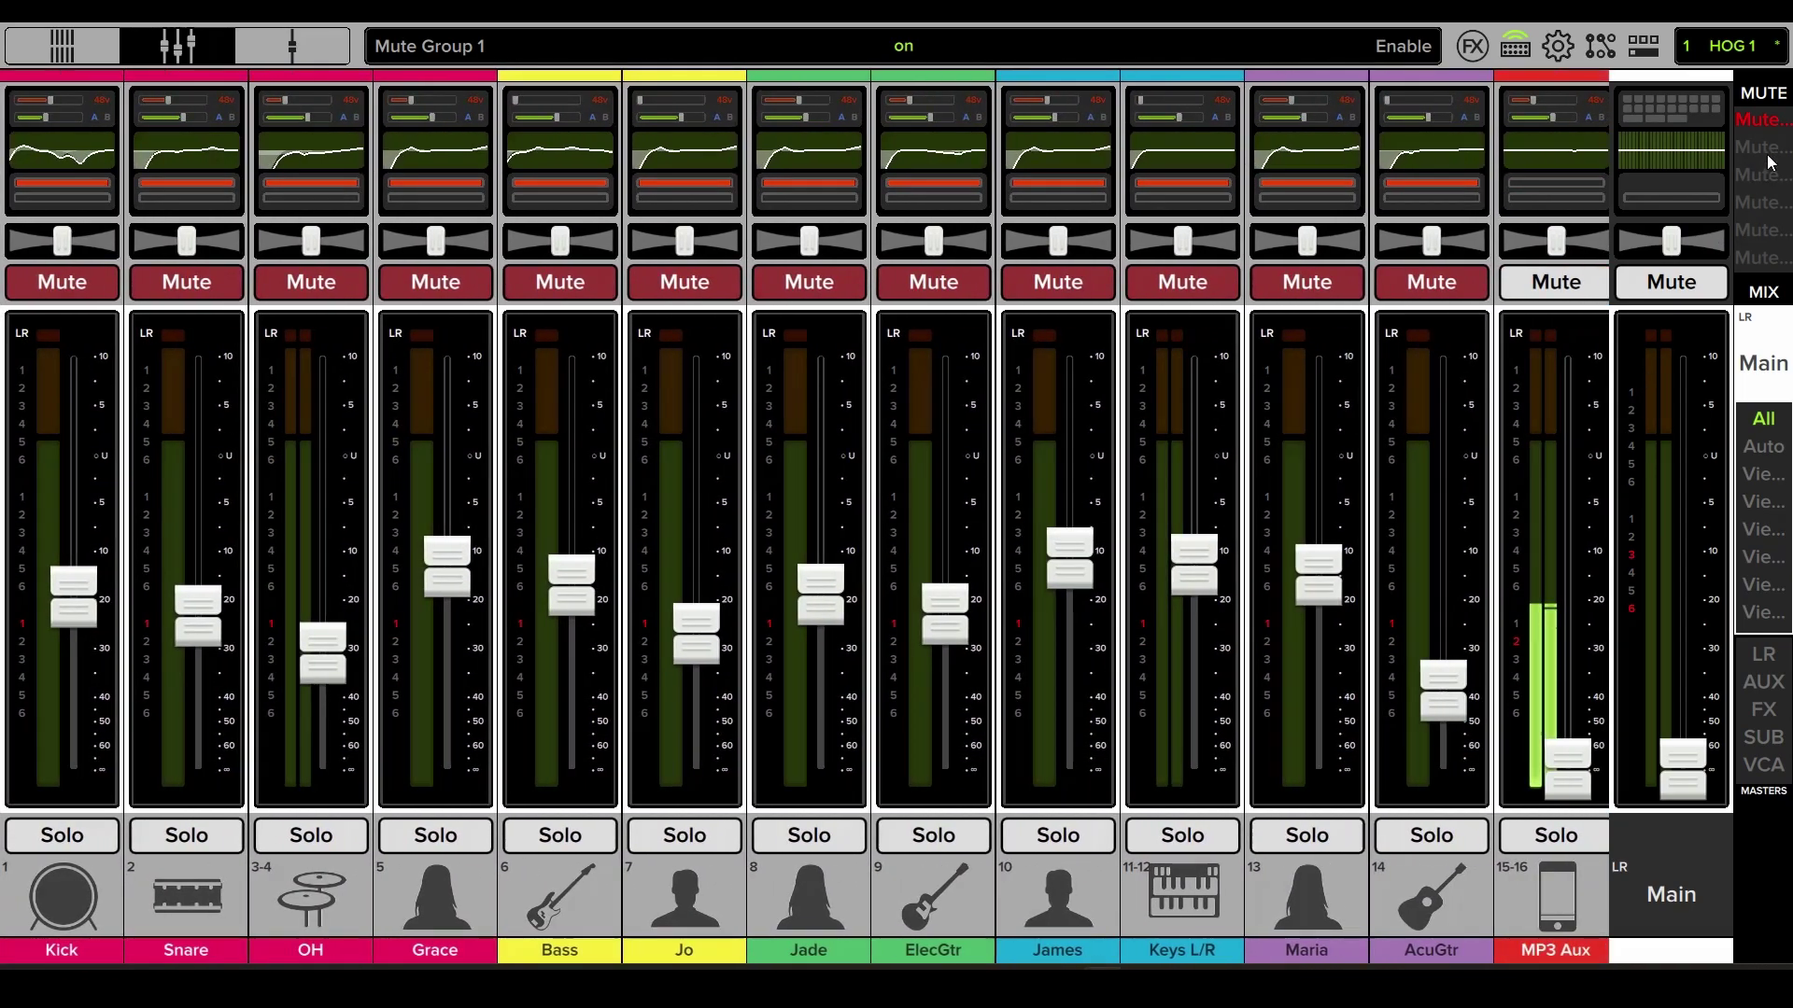
left_click(1764, 146)
left_click(1708, 319)
scroll(1445, 463, "down", 5)
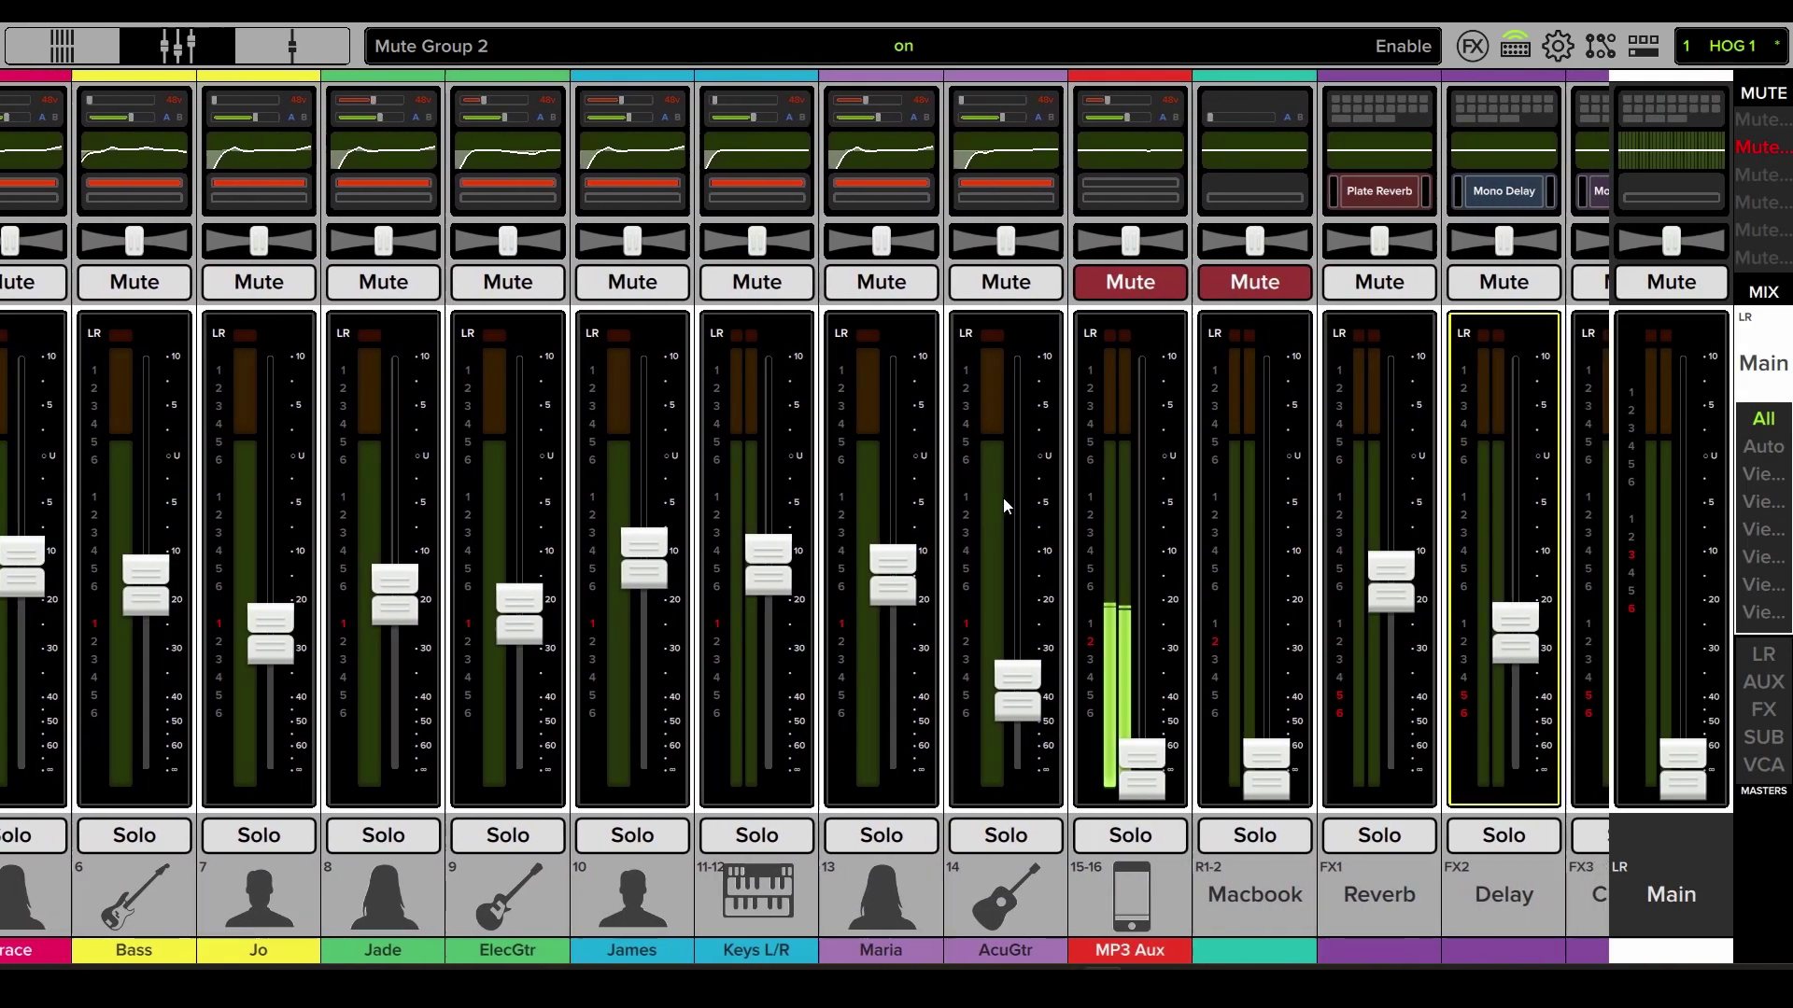
left_click(1764, 148)
left_click(1686, 419)
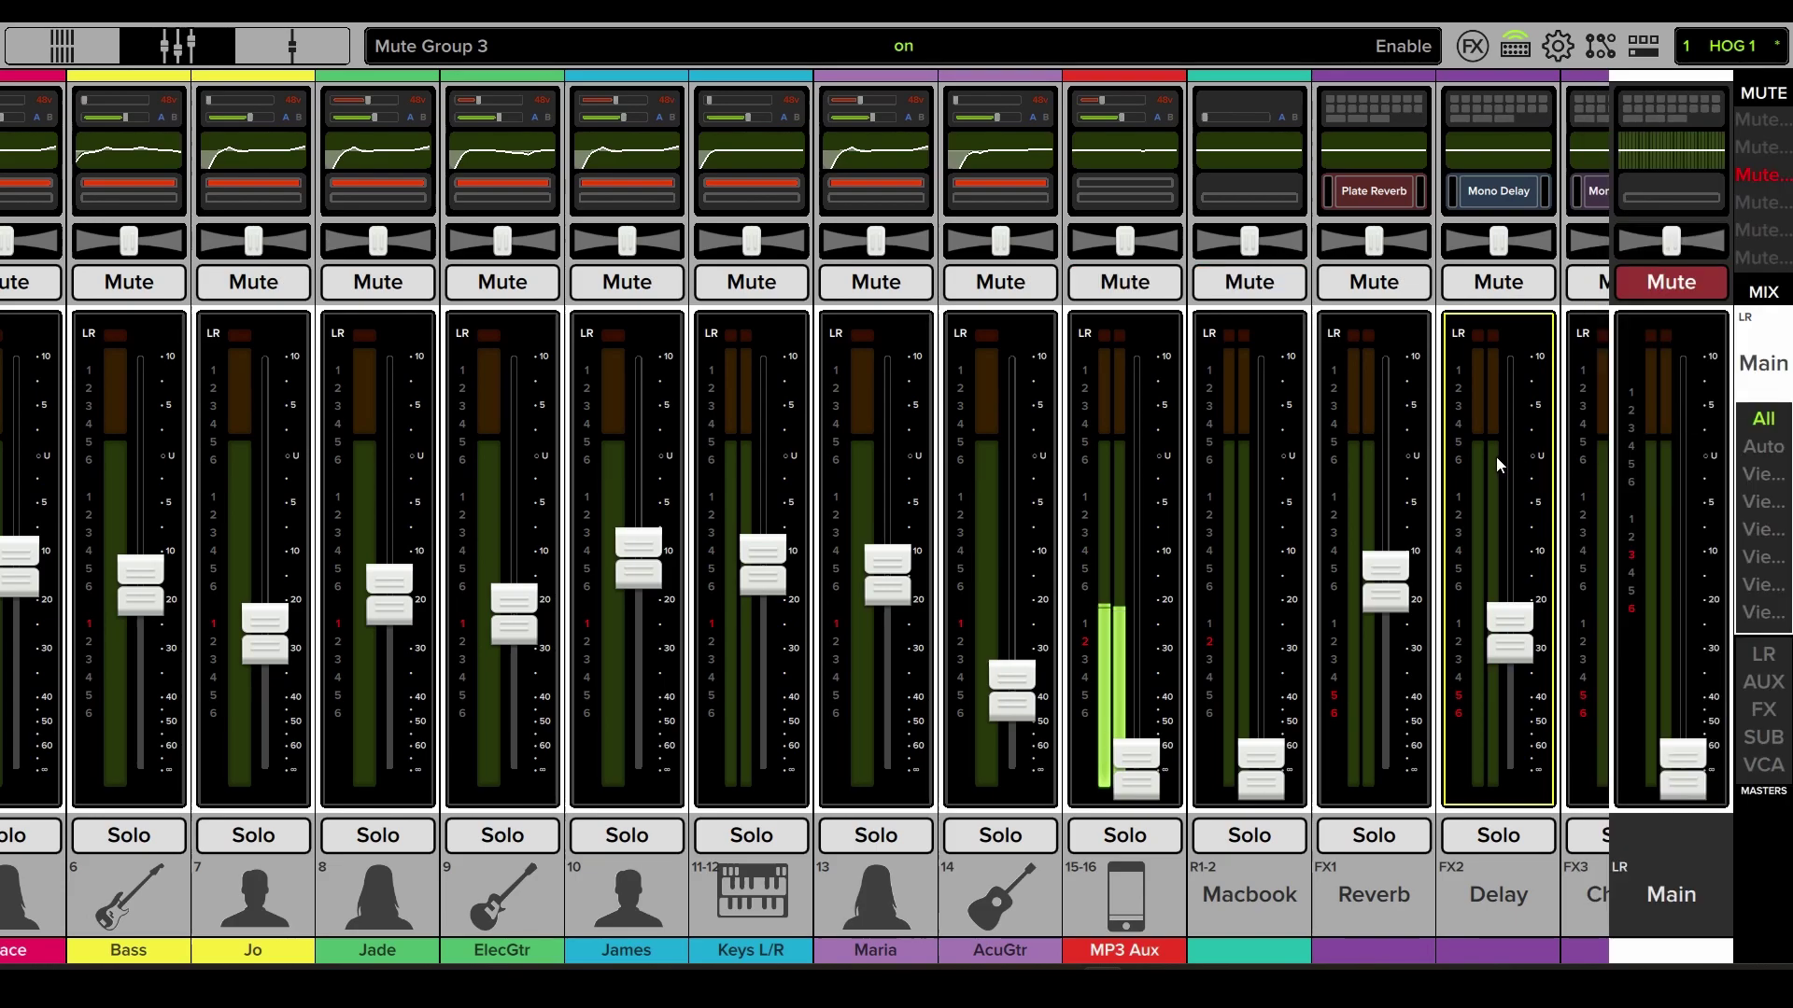
scroll(1099, 506, "down", 5)
scroll(1217, 500, "up", 5)
scroll(1099, 506, "up", 5)
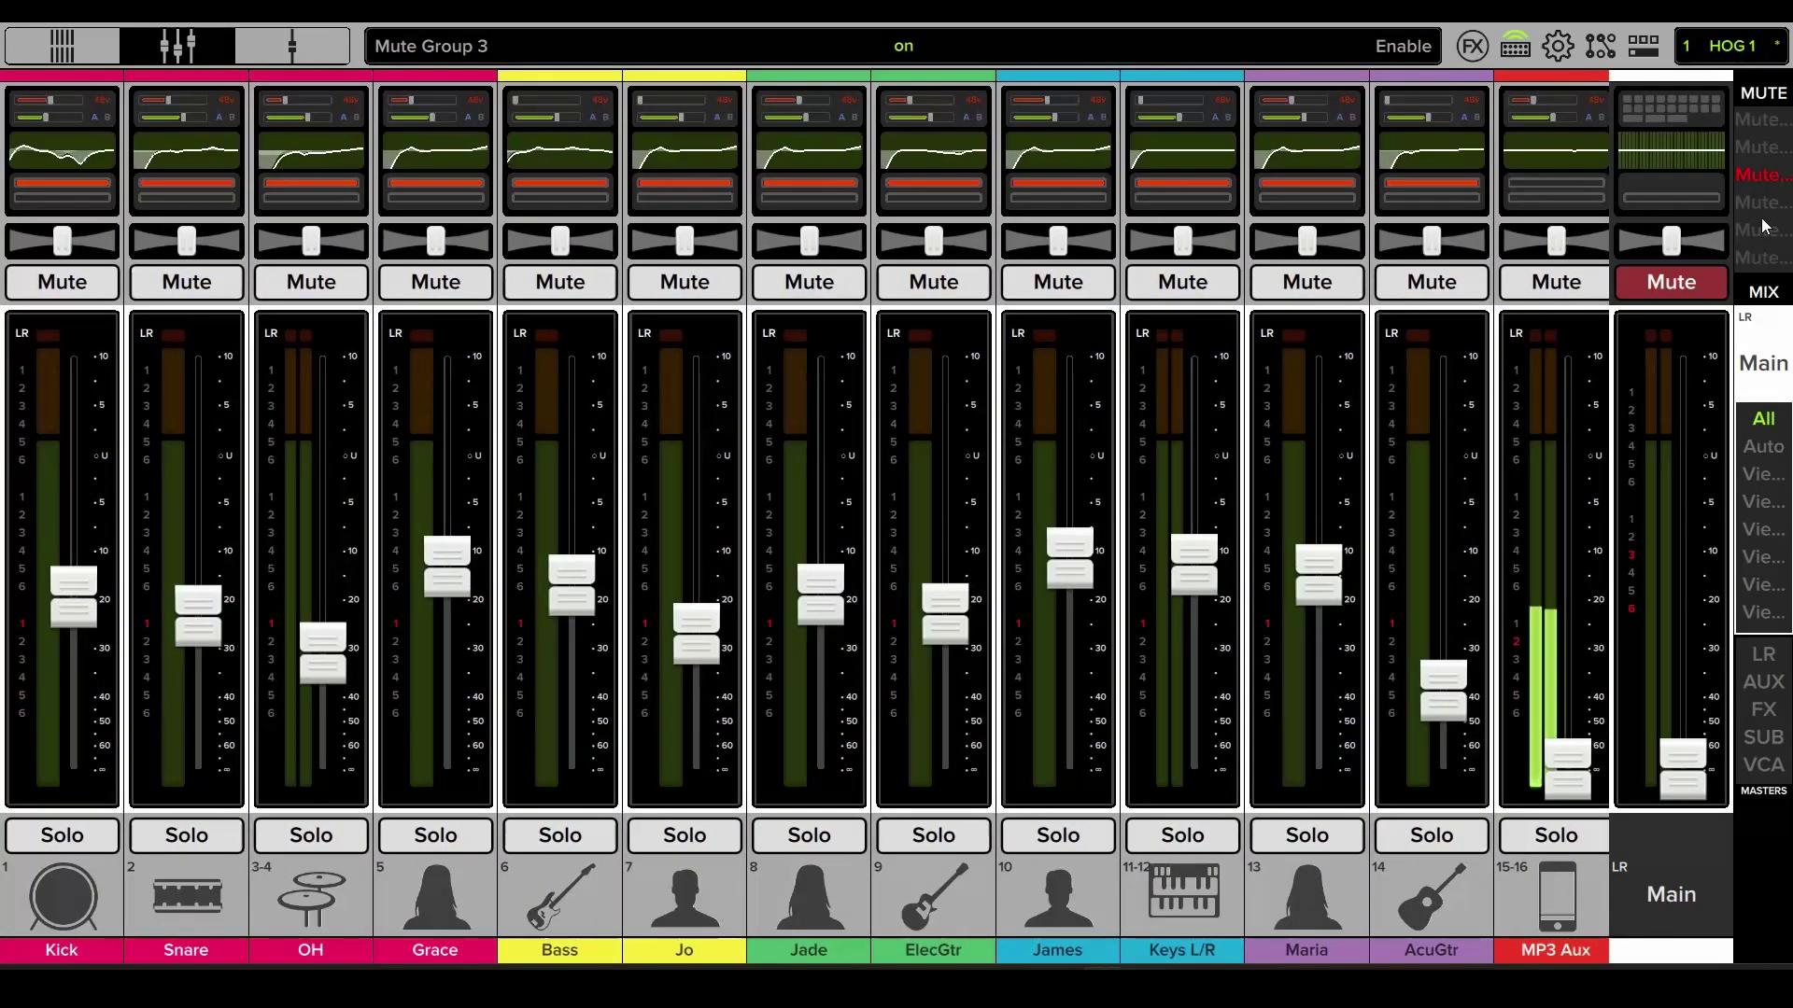
left_click(1762, 147)
left_click(1689, 492)
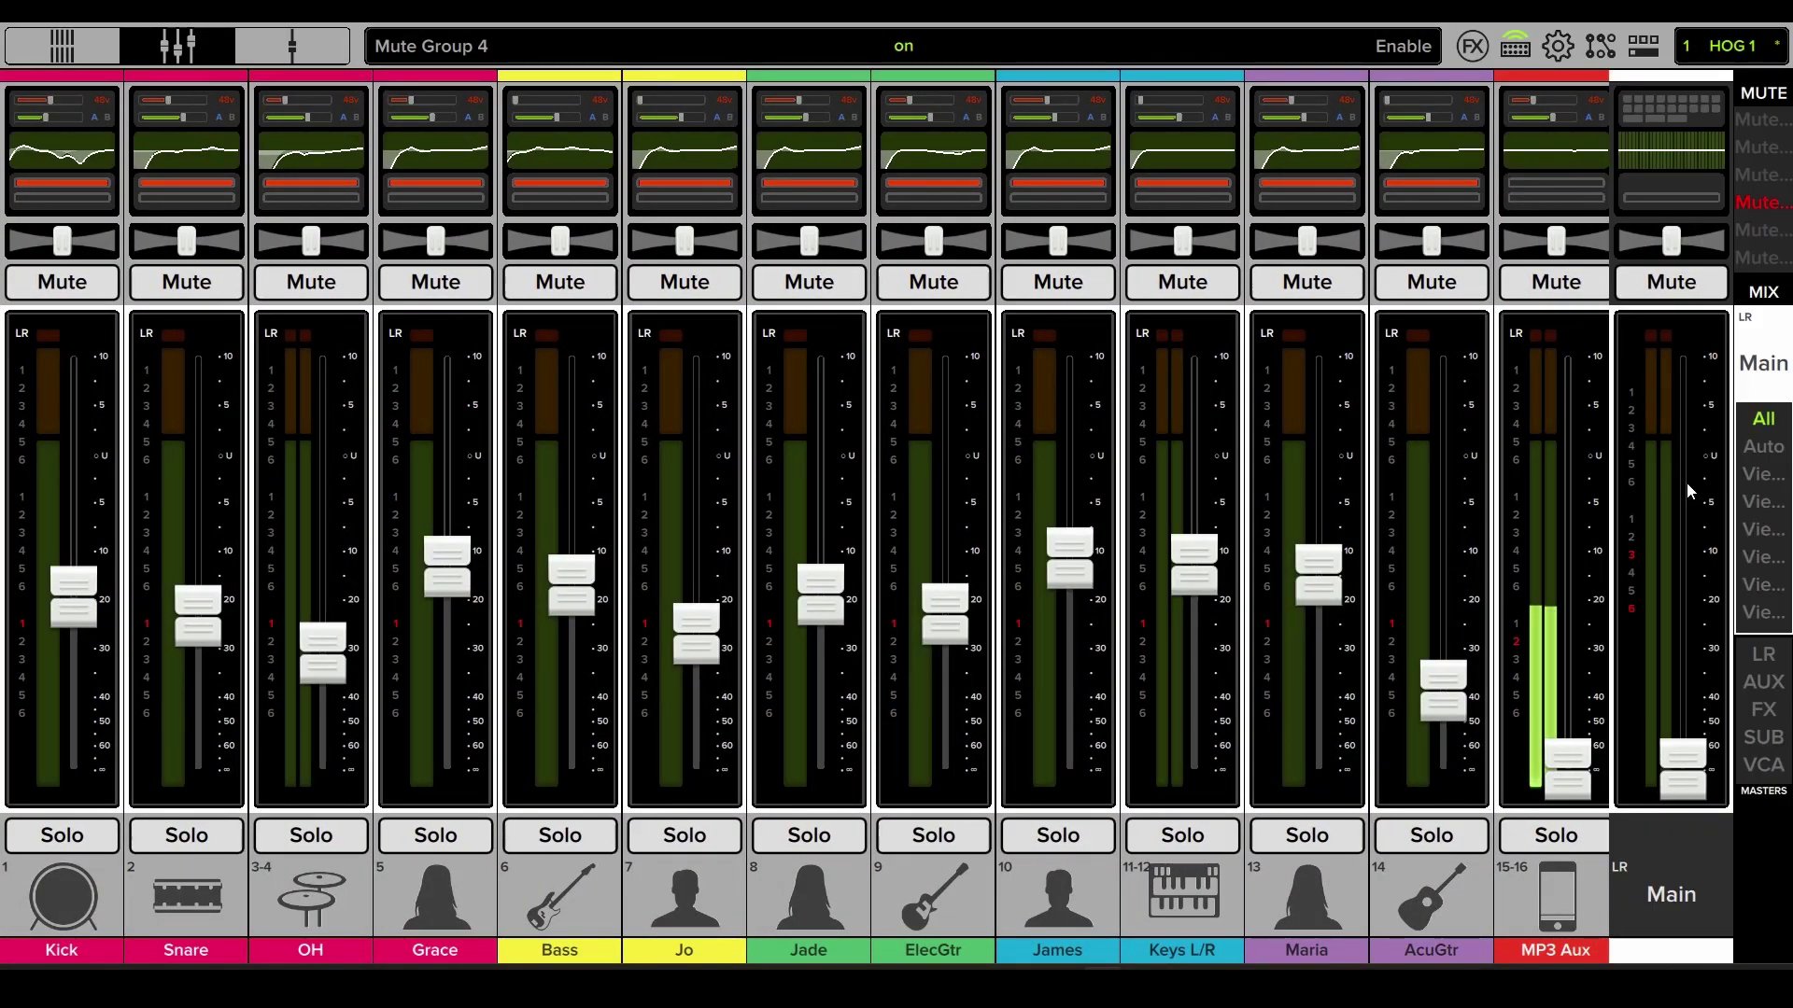
scroll(1058, 488, "down", 5)
scroll(1058, 482, "down", 5)
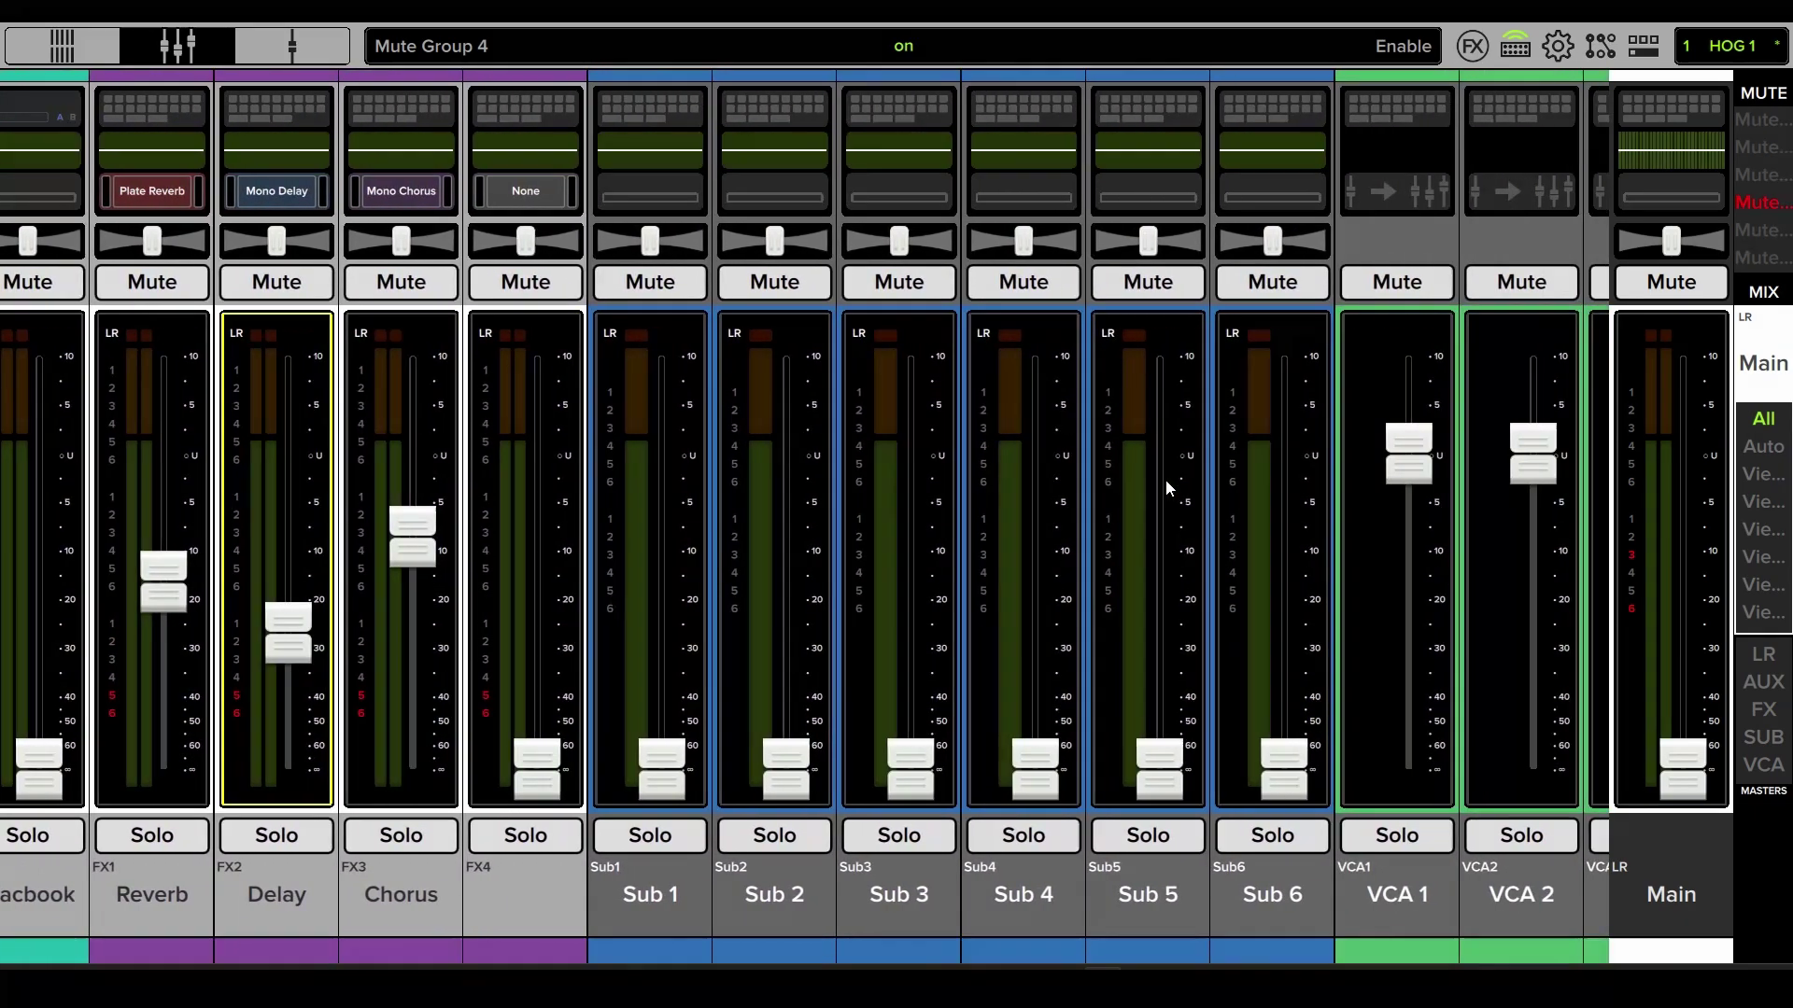
Check the Foldback Grace mix on the master strip, then engage Mute FX and Mute ALL.
left_click(1672, 894)
left_click(1550, 173)
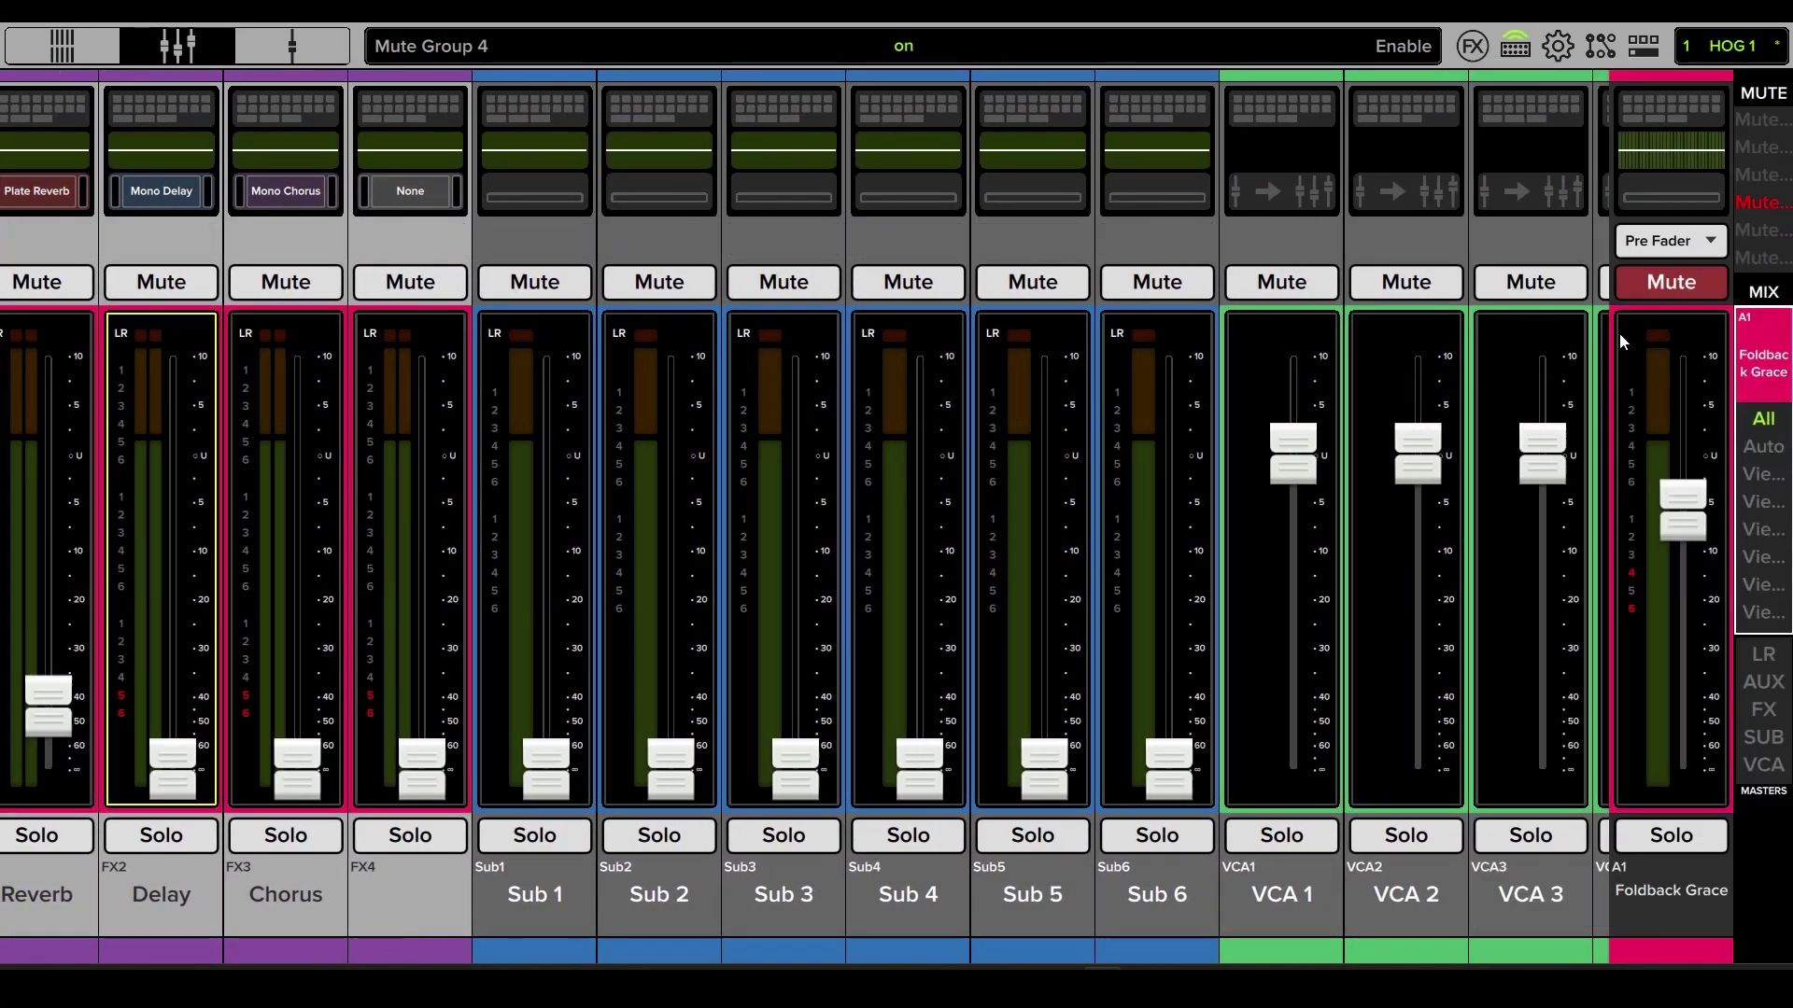
left_click(1670, 894)
left_click(1551, 98)
left_click(1763, 230)
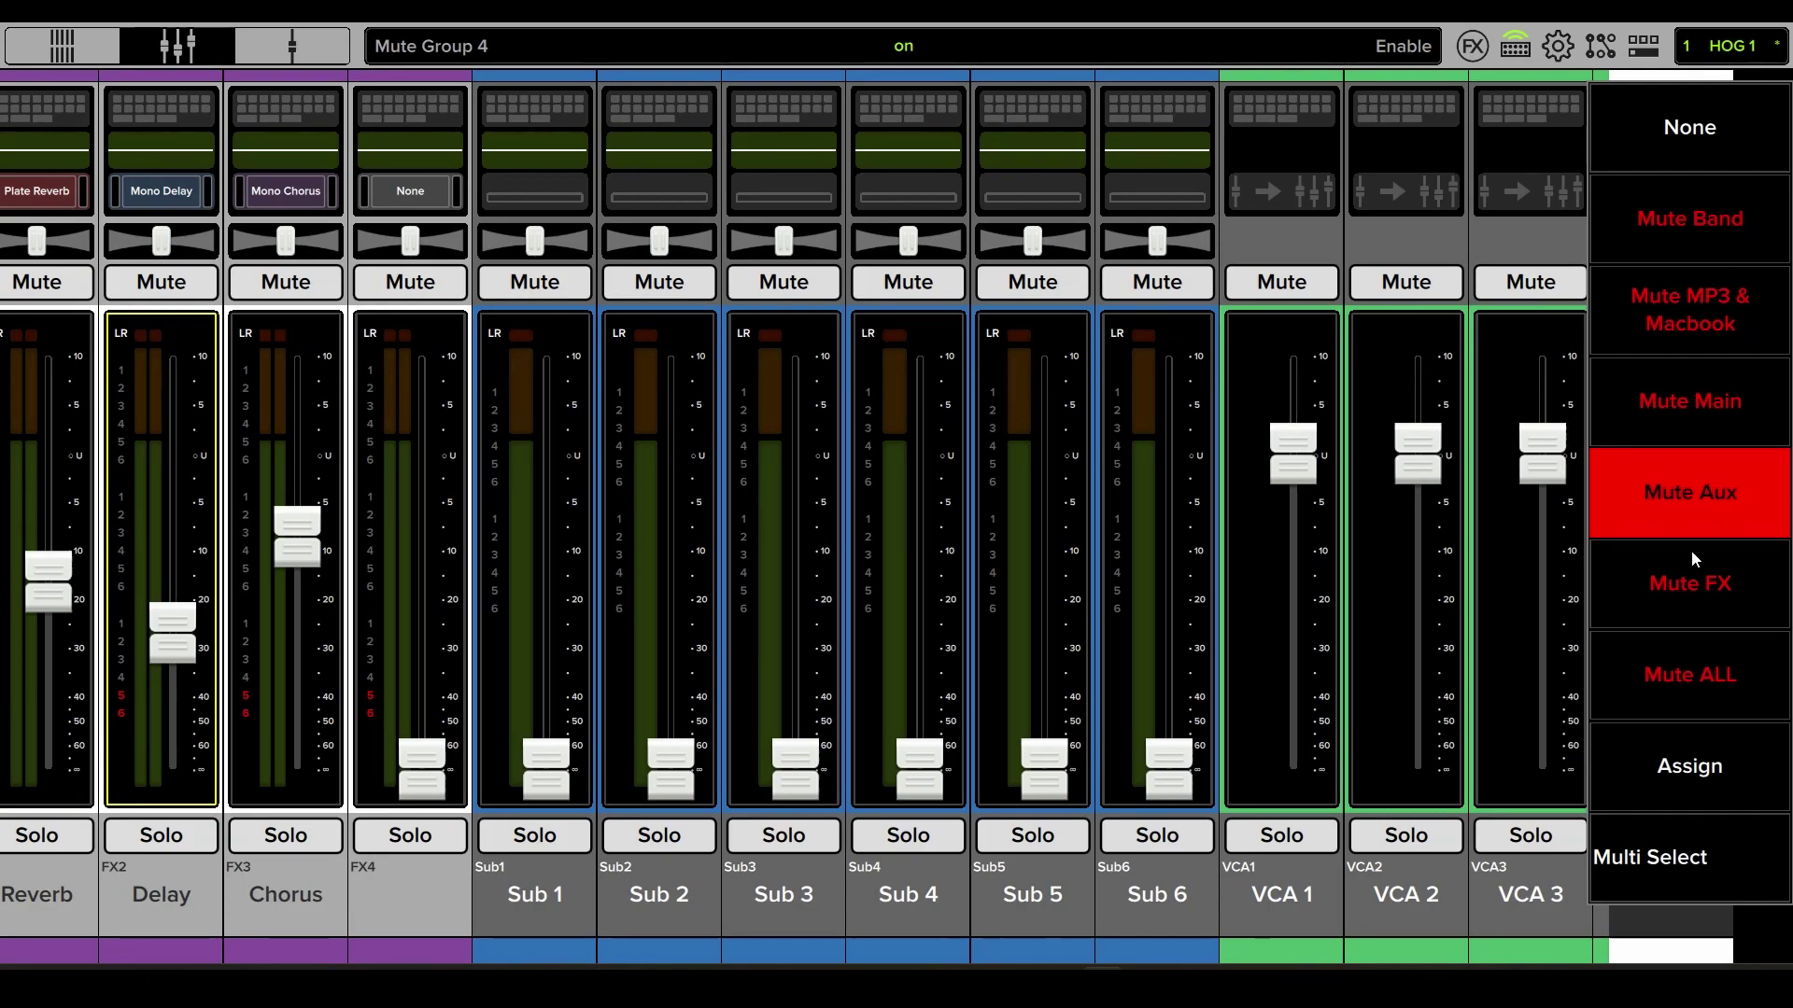
left_click(1690, 560)
scroll(1212, 520, "up", 5)
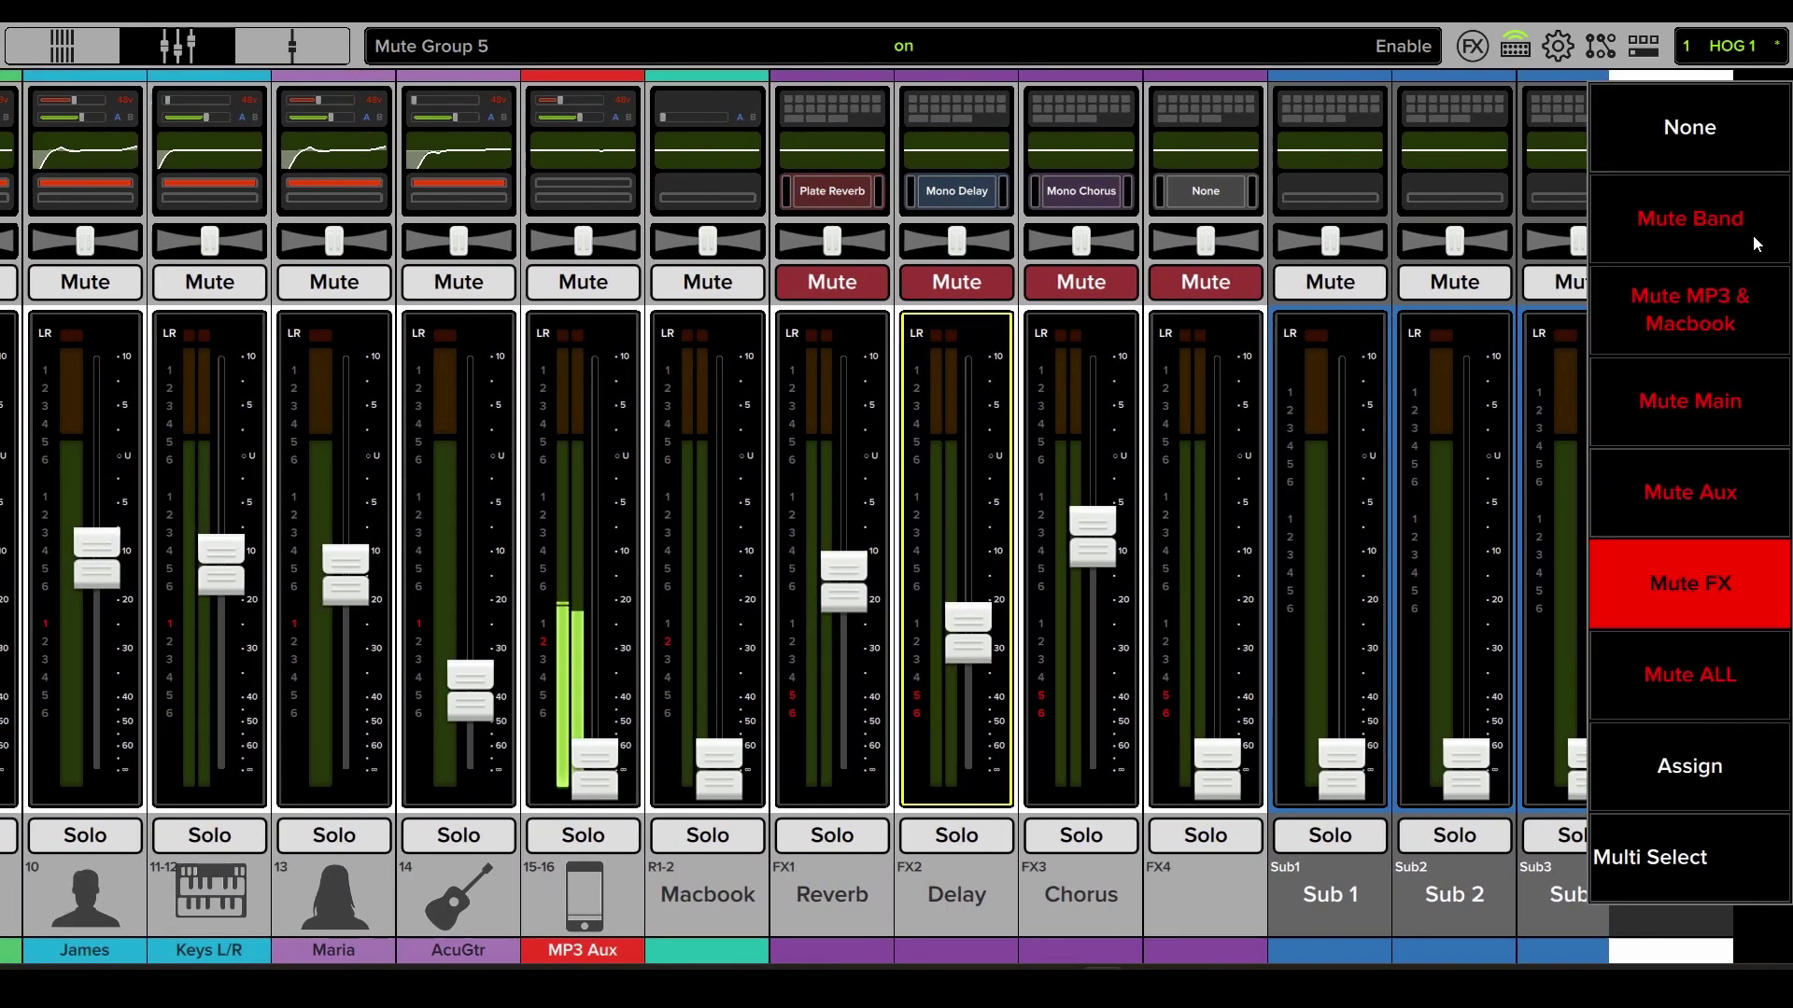
left_click(1702, 677)
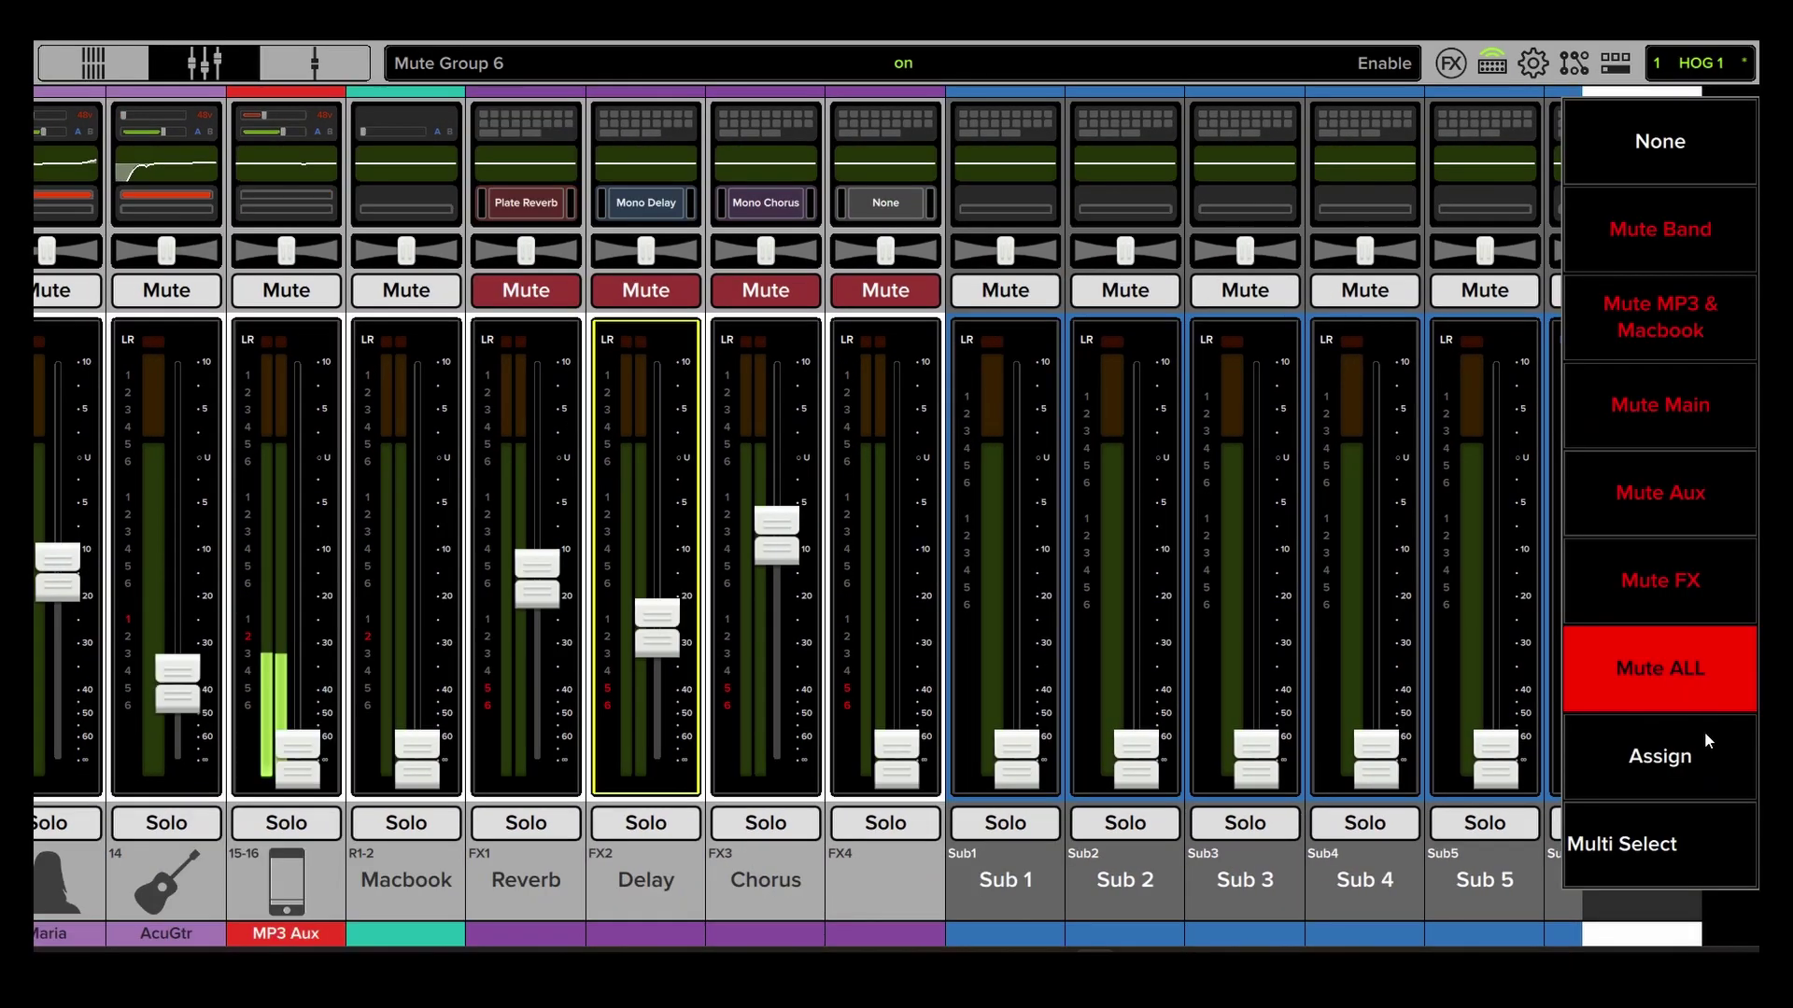
Review the channel assignments of Mute groups 1 through 6 and close the editor.
left_click(1704, 742)
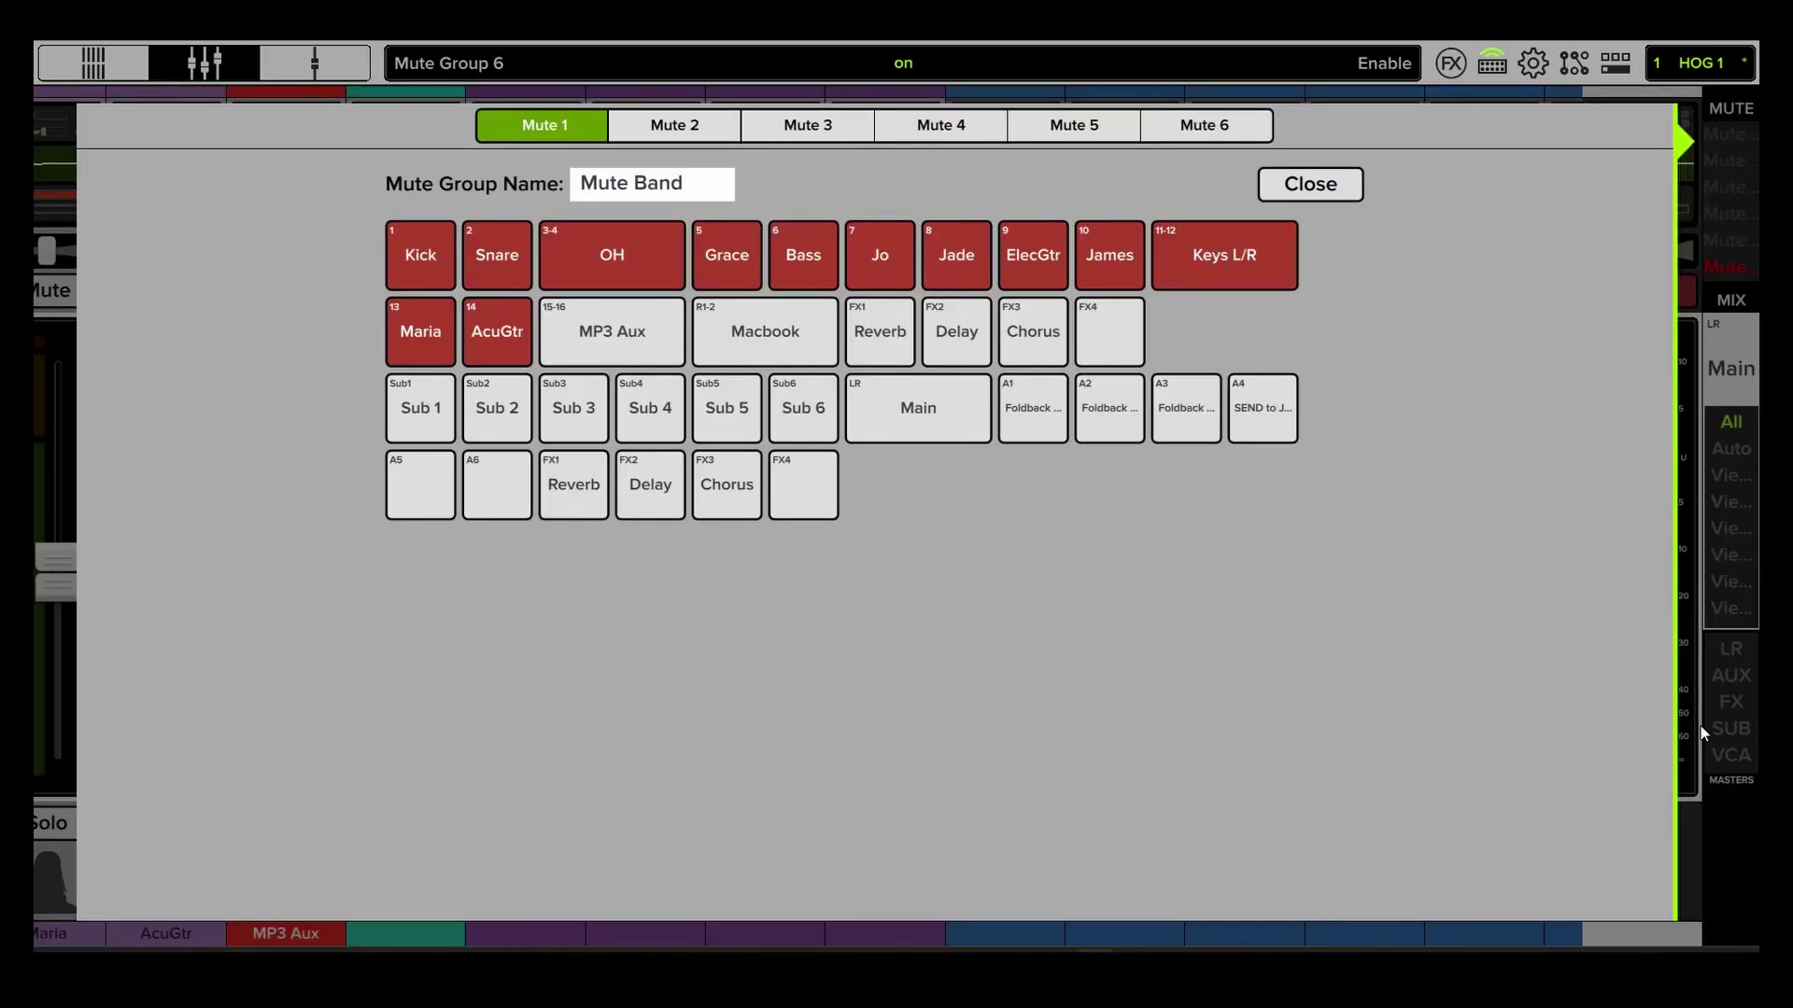
left_click(674, 127)
left_click(807, 124)
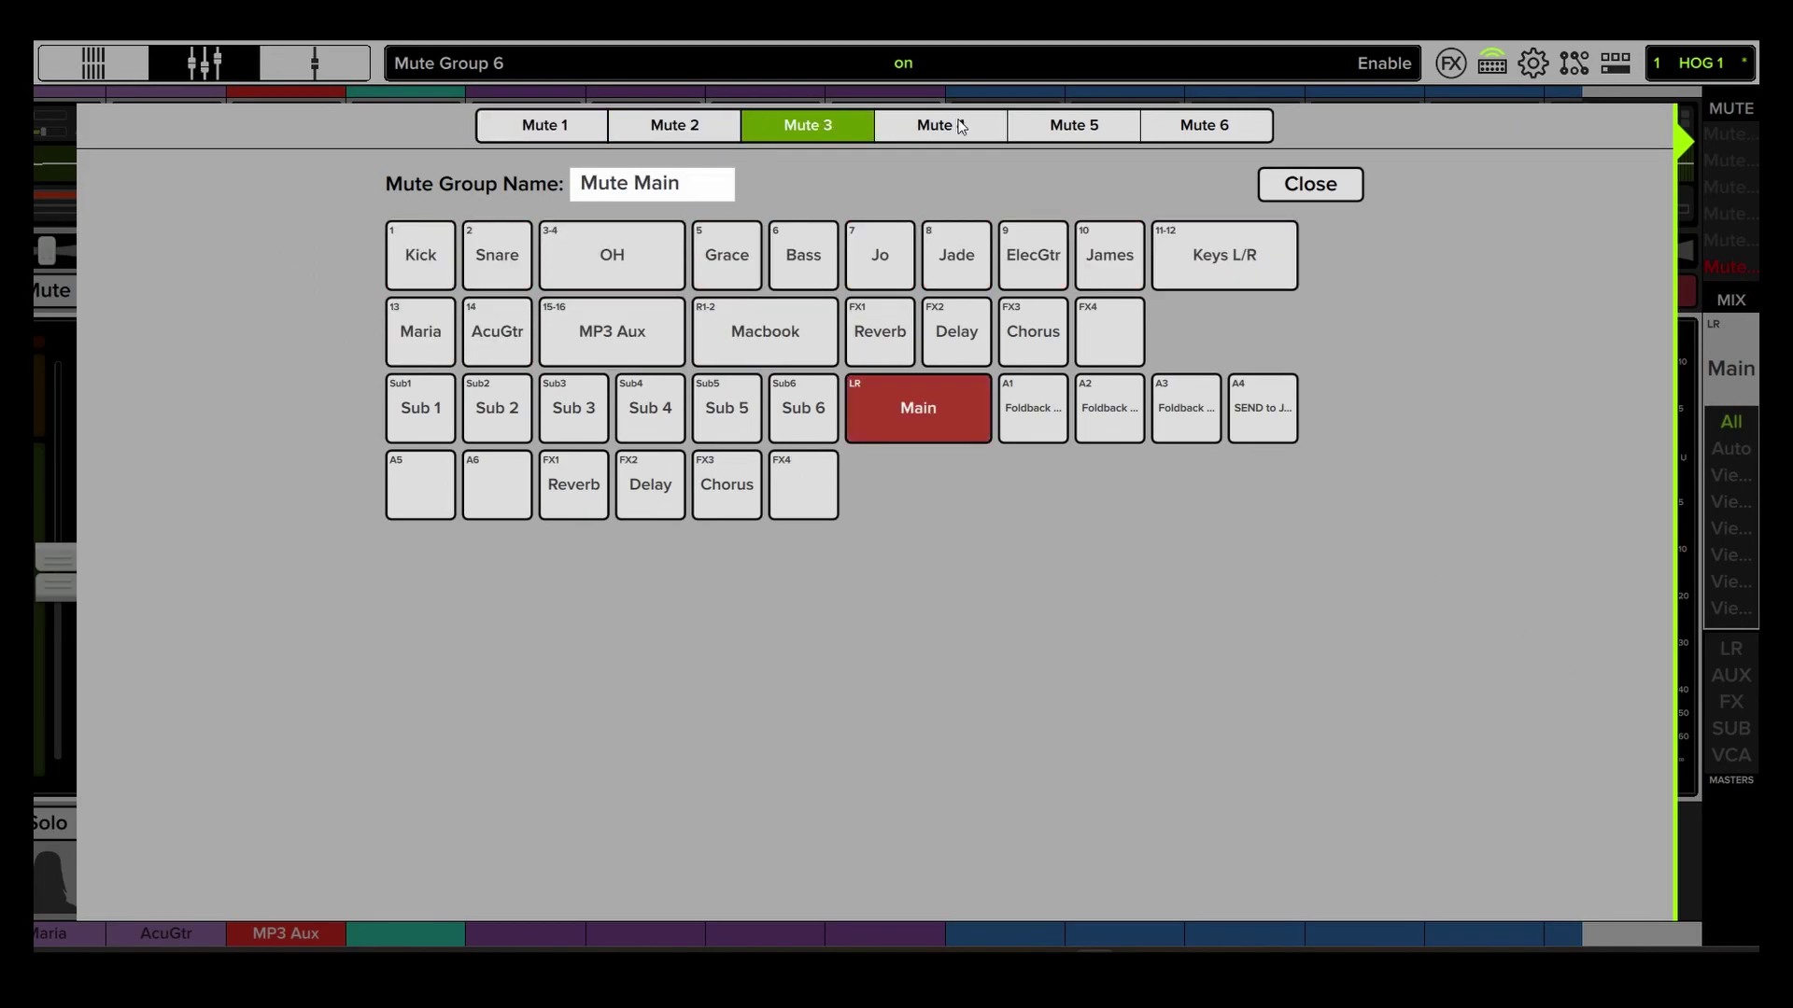
left_click(952, 125)
left_click(1063, 127)
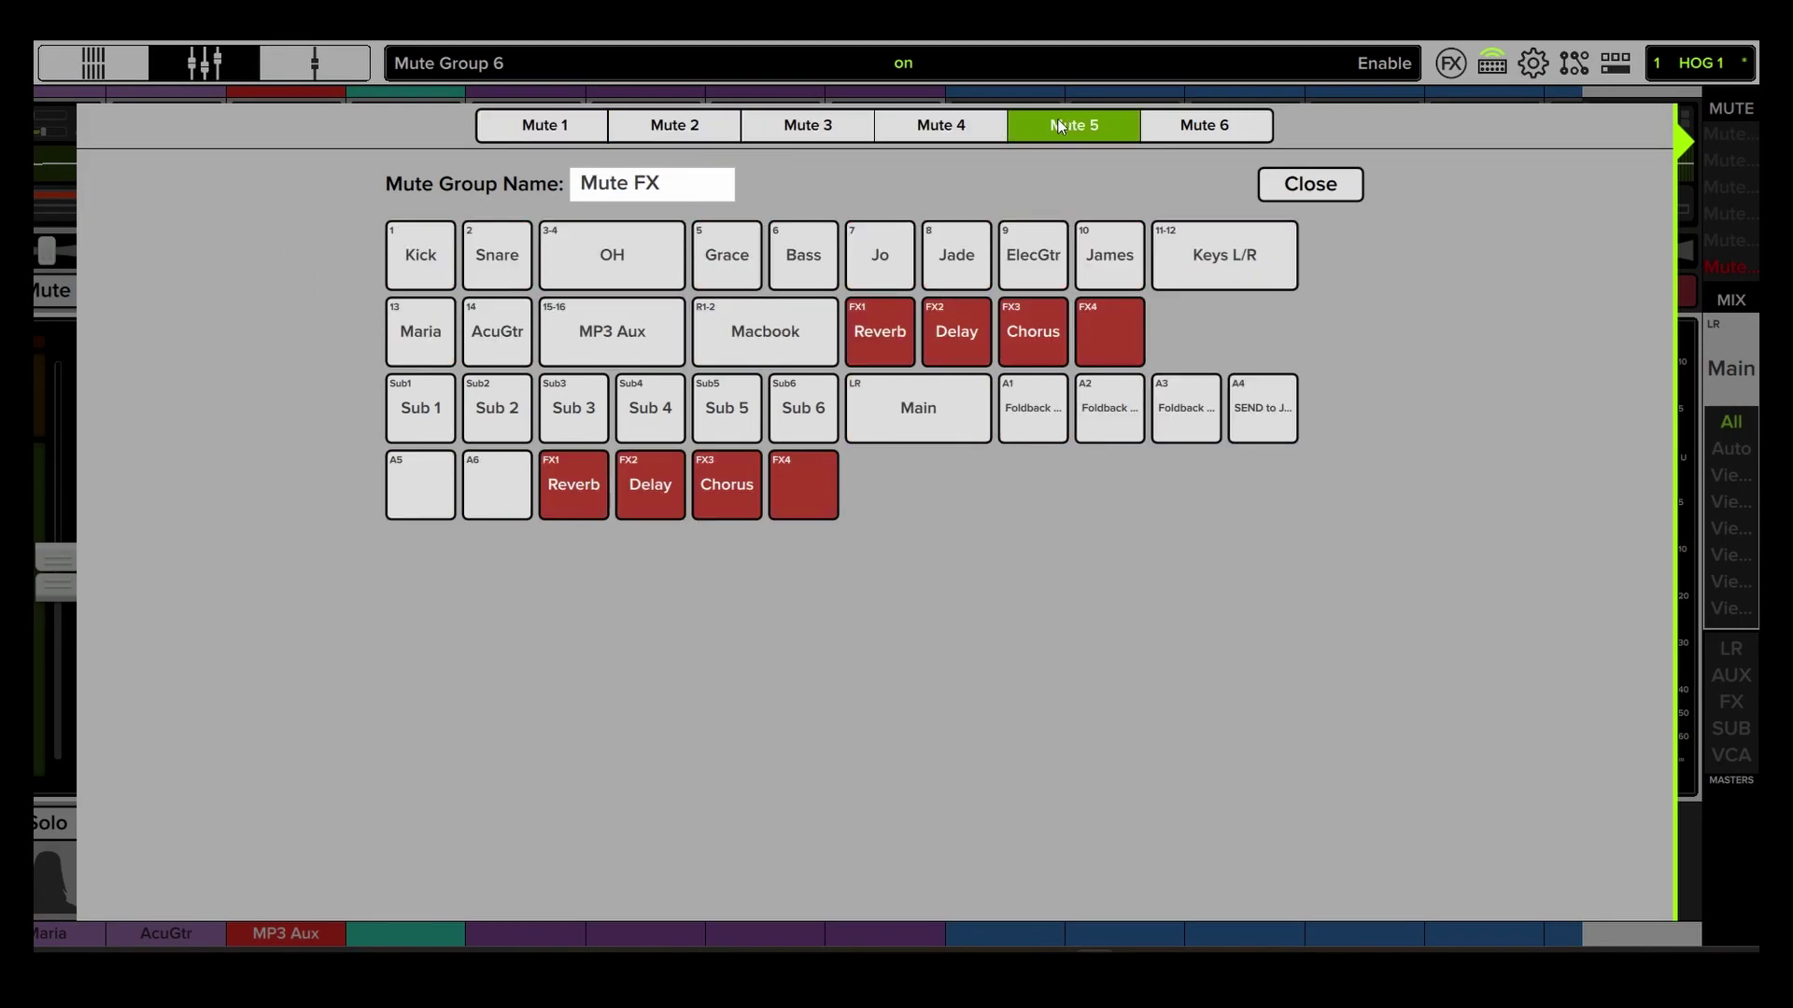
left_click(1205, 125)
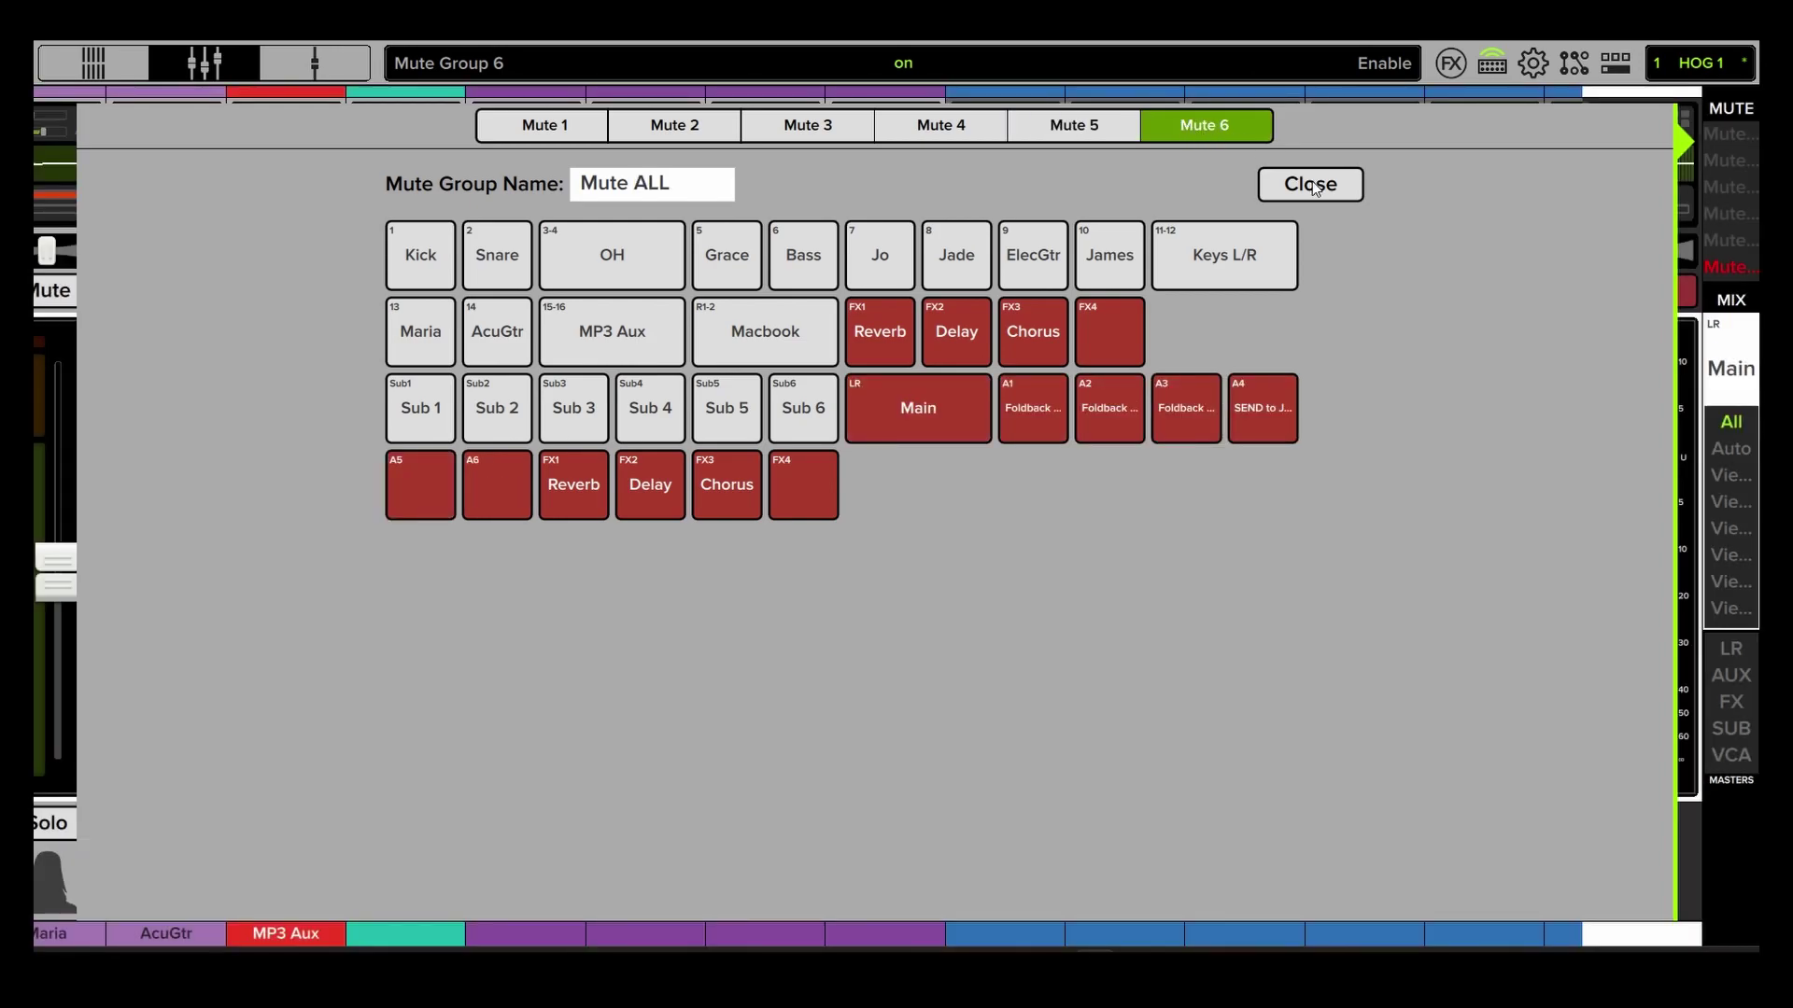
left_click(1313, 183)
left_click(1731, 108)
Show Foldback Grace, then Foldback Maria, raising her Delay send and turning her Reverb send off.
left_click(1686, 133)
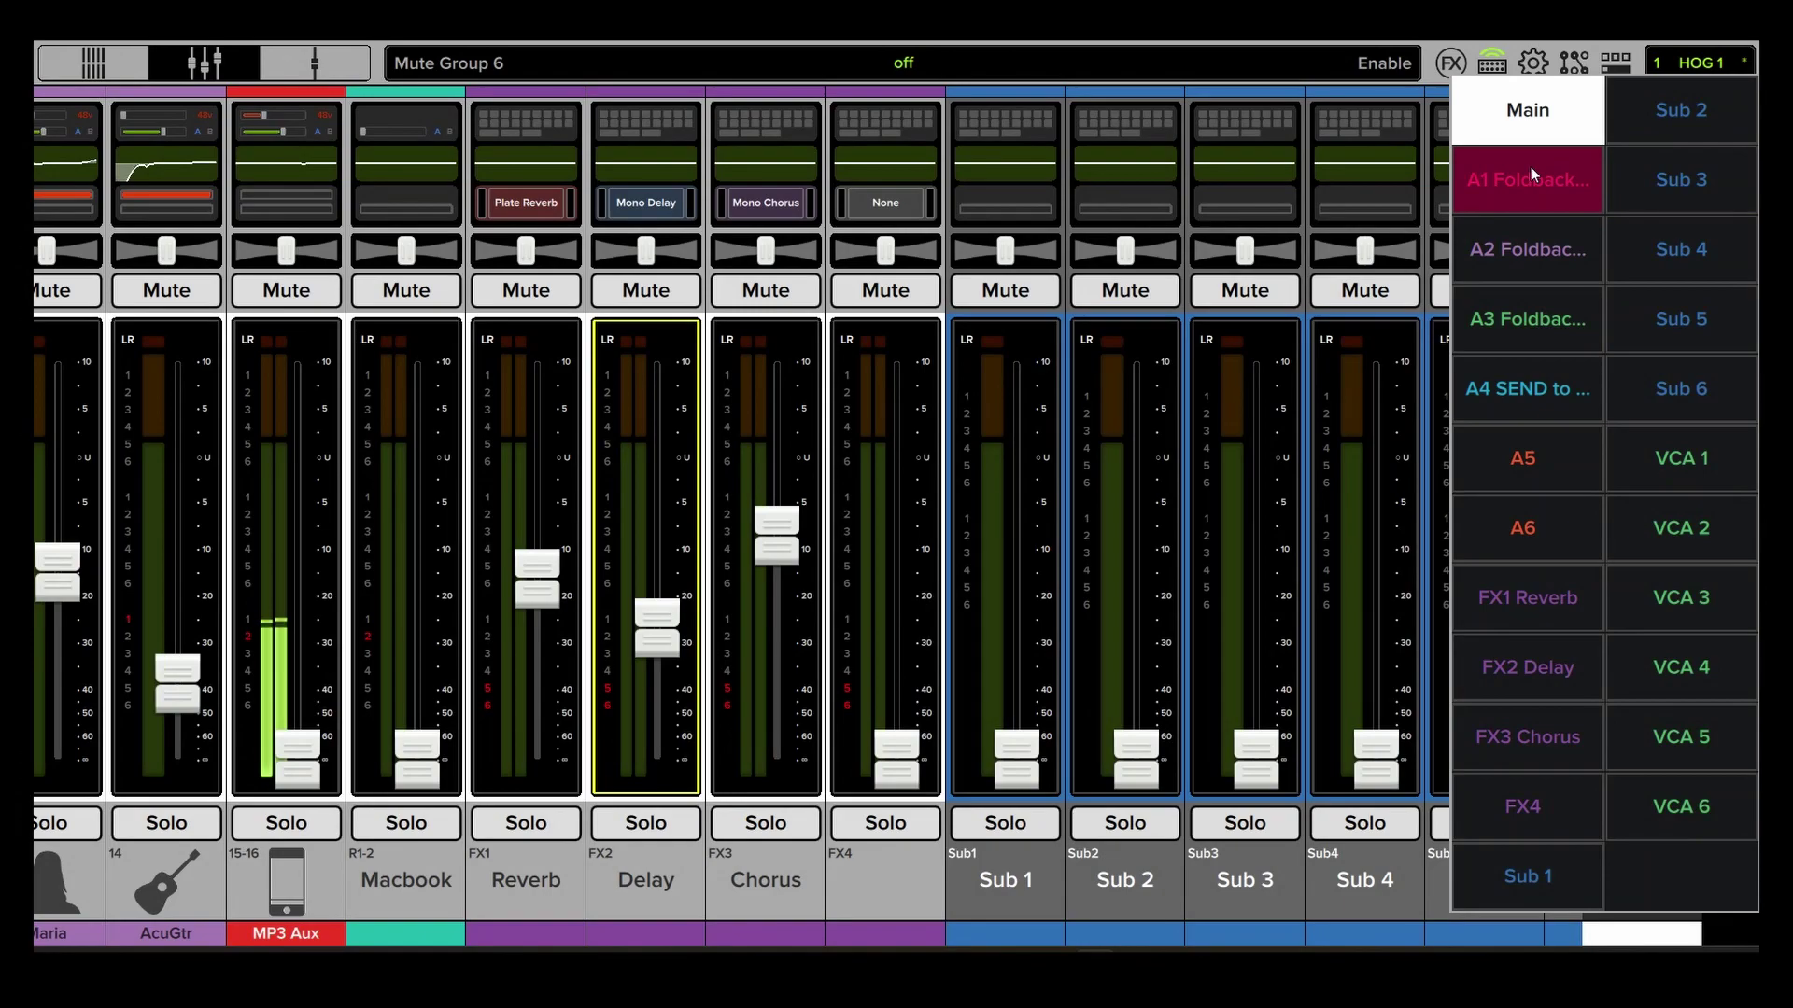
left_click(1530, 167)
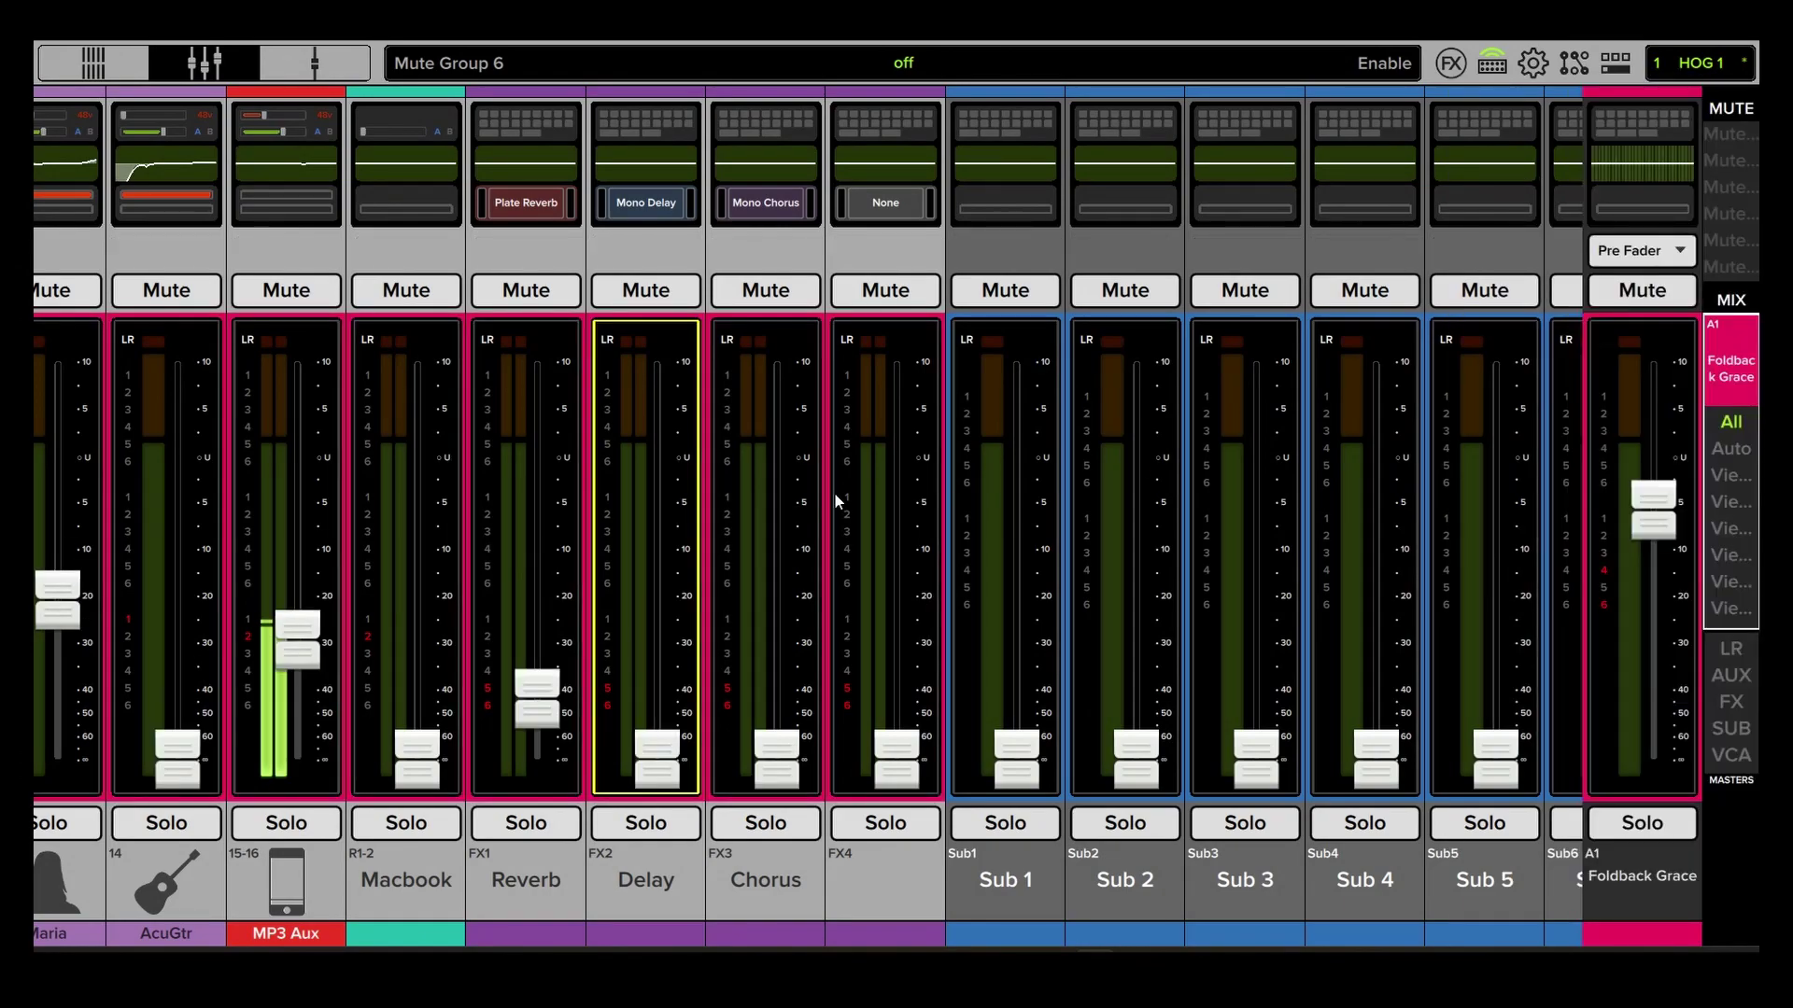
left_click_drag(835, 494, 1182, 486)
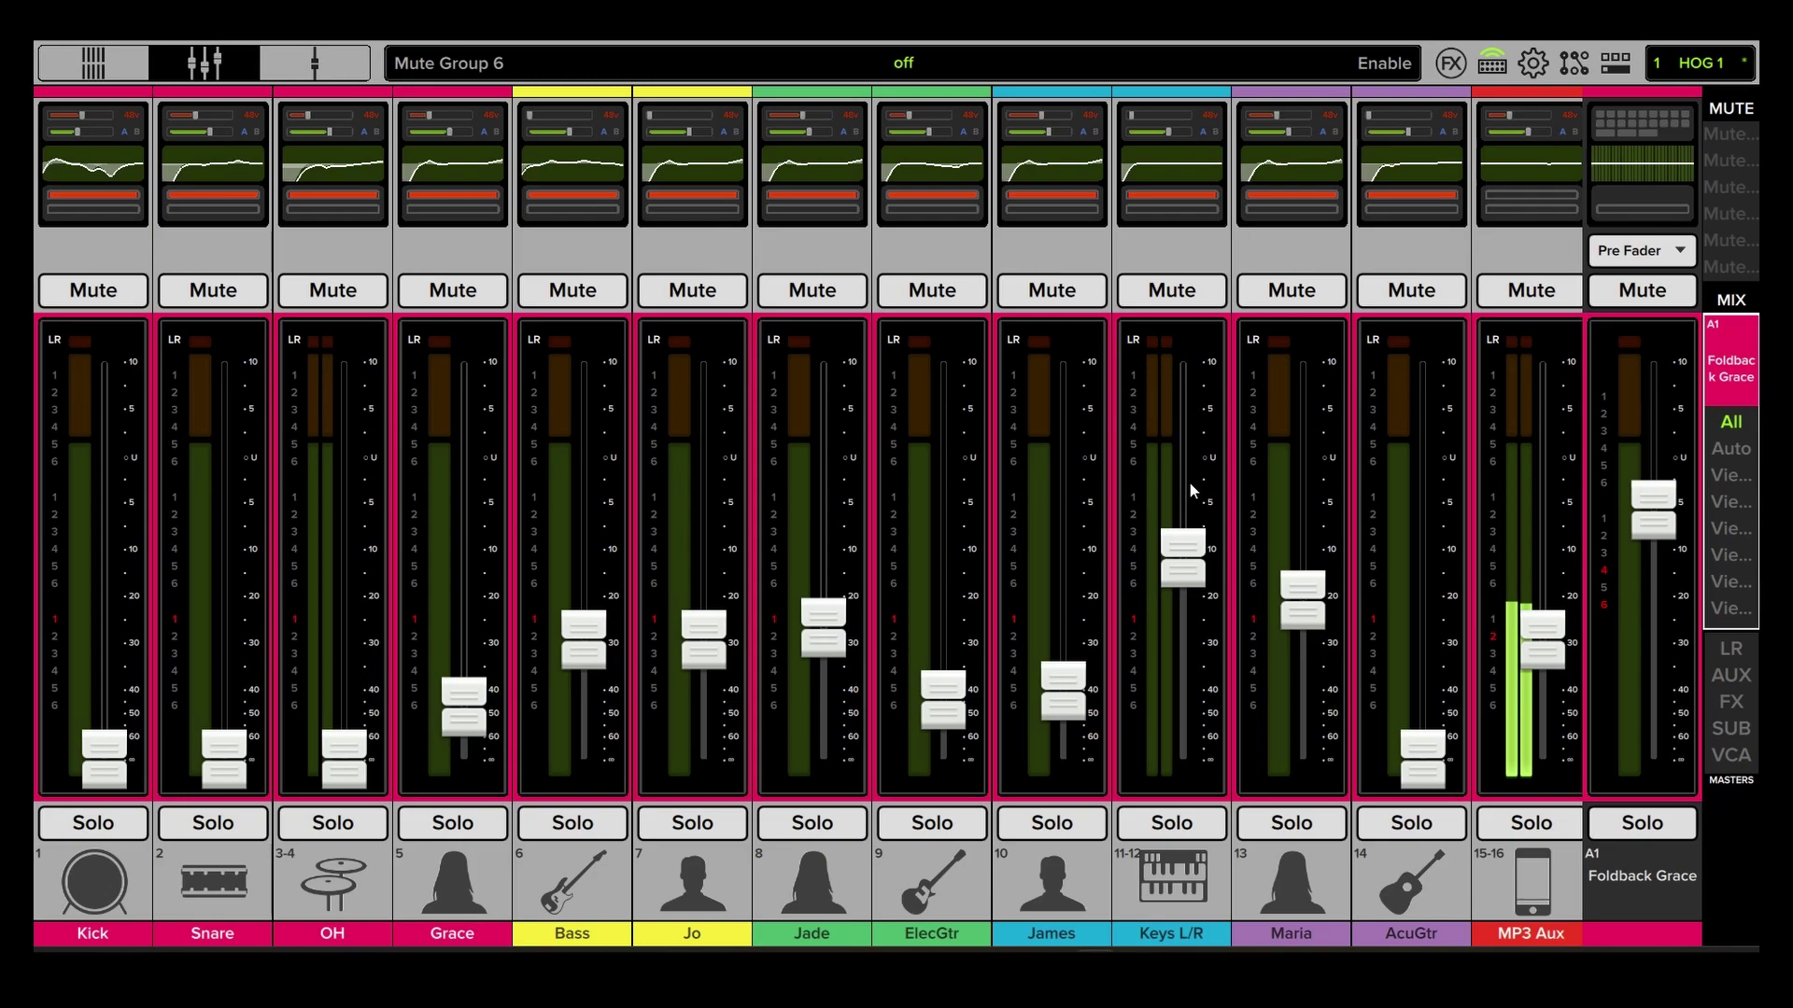
left_click(1641, 875)
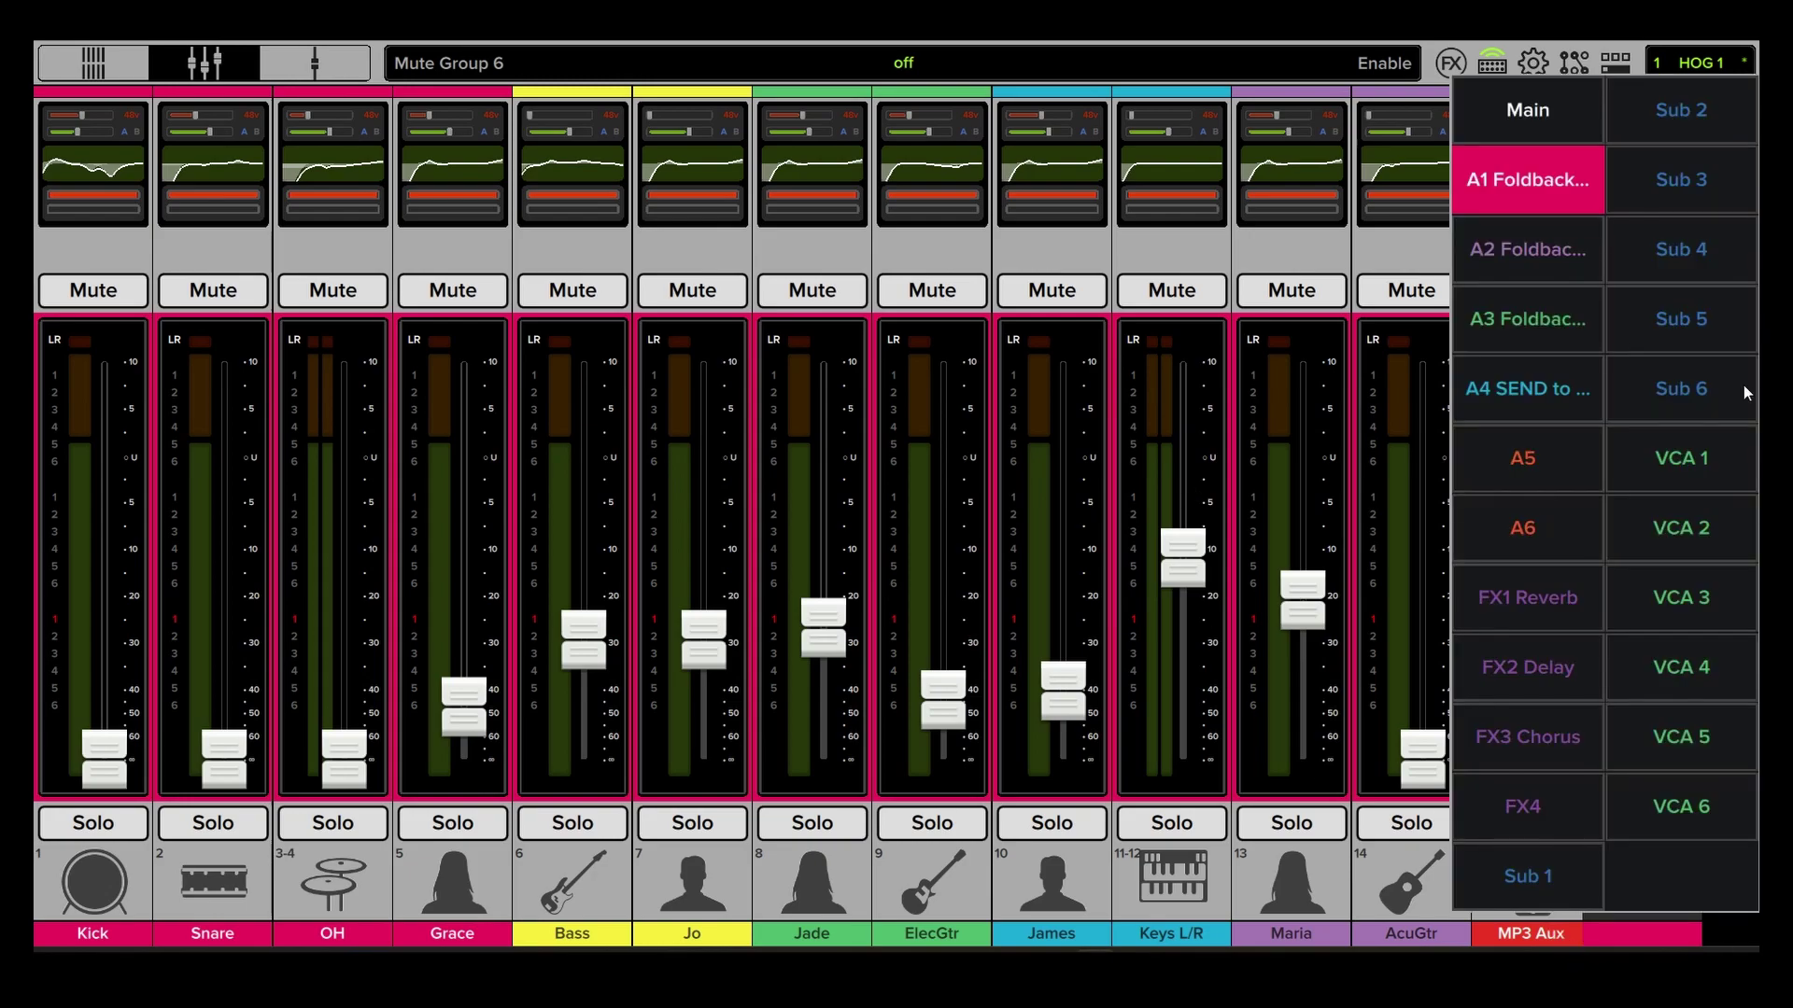
left_click(1529, 249)
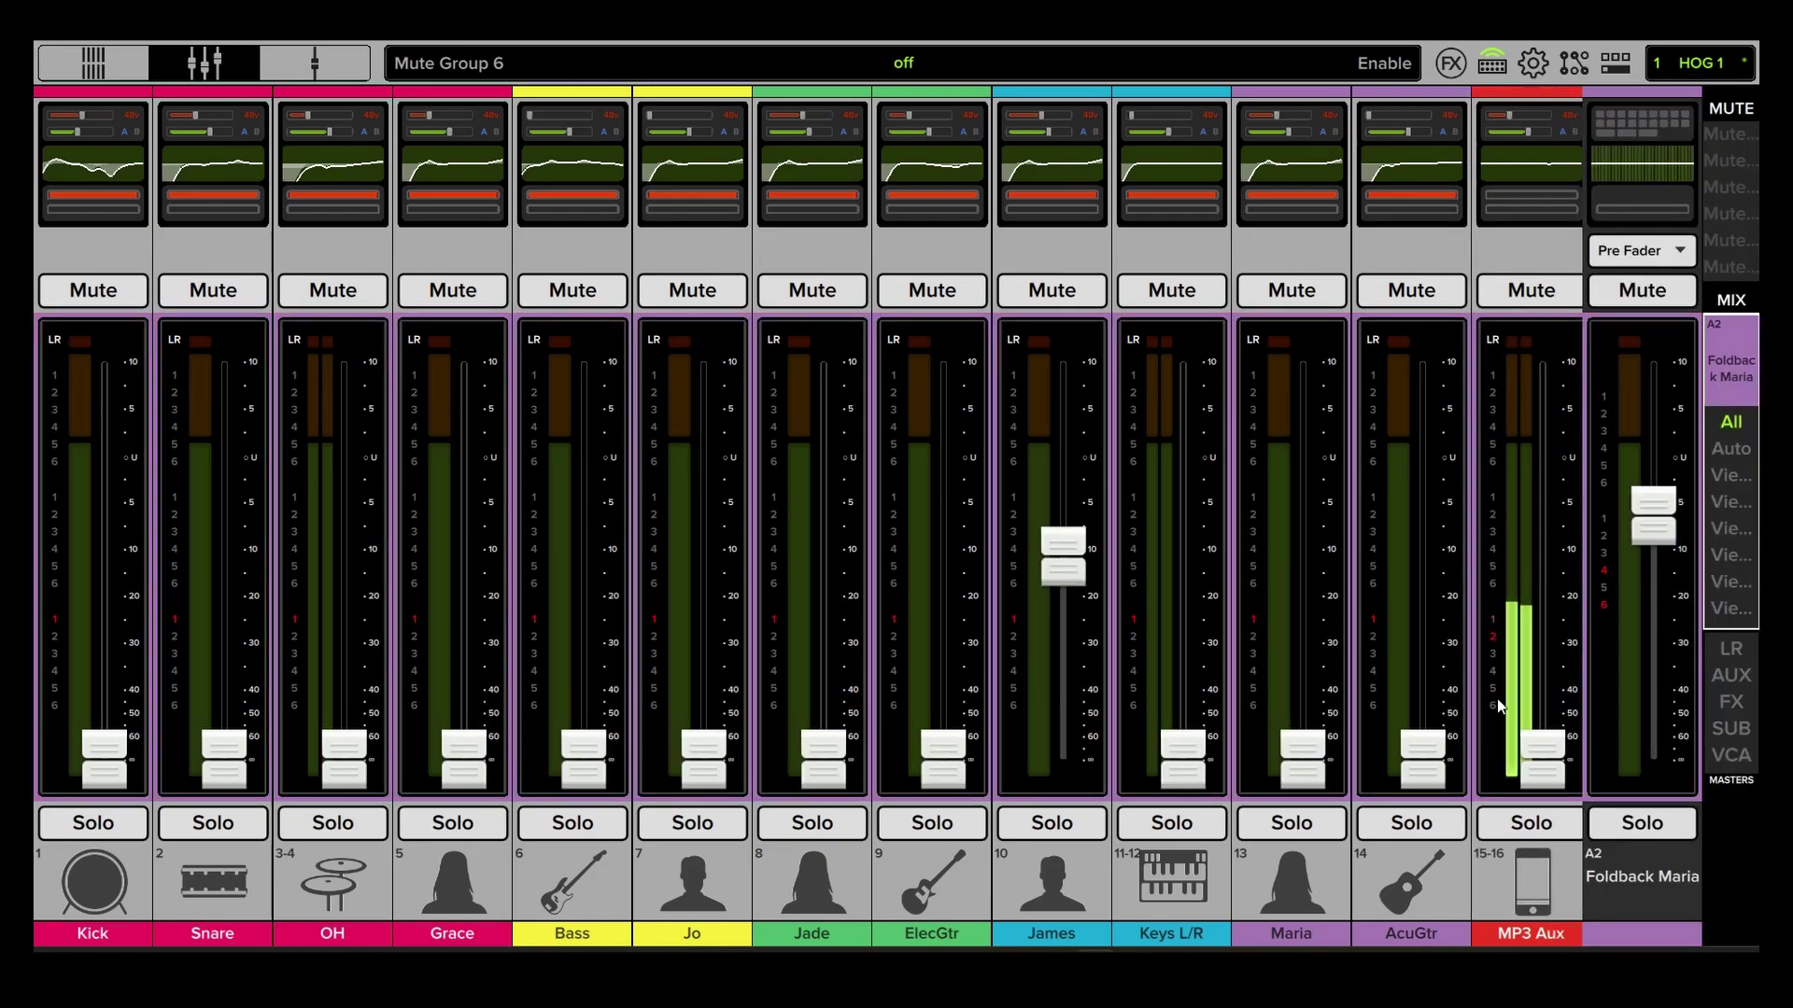
mouse_move(1314, 516)
left_mouse_down()
mouse_move(934, 588)
mouse_move(673, 584)
left_mouse_up()
left_click_drag(968, 582, 785, 582)
mouse_move(737, 756)
left_mouse_down()
mouse_move(736, 563)
mouse_move(736, 764)
left_mouse_up()
mouse_move(617, 763)
left_mouse_down()
mouse_move(633, 685)
mouse_move(640, 768)
left_mouse_up()
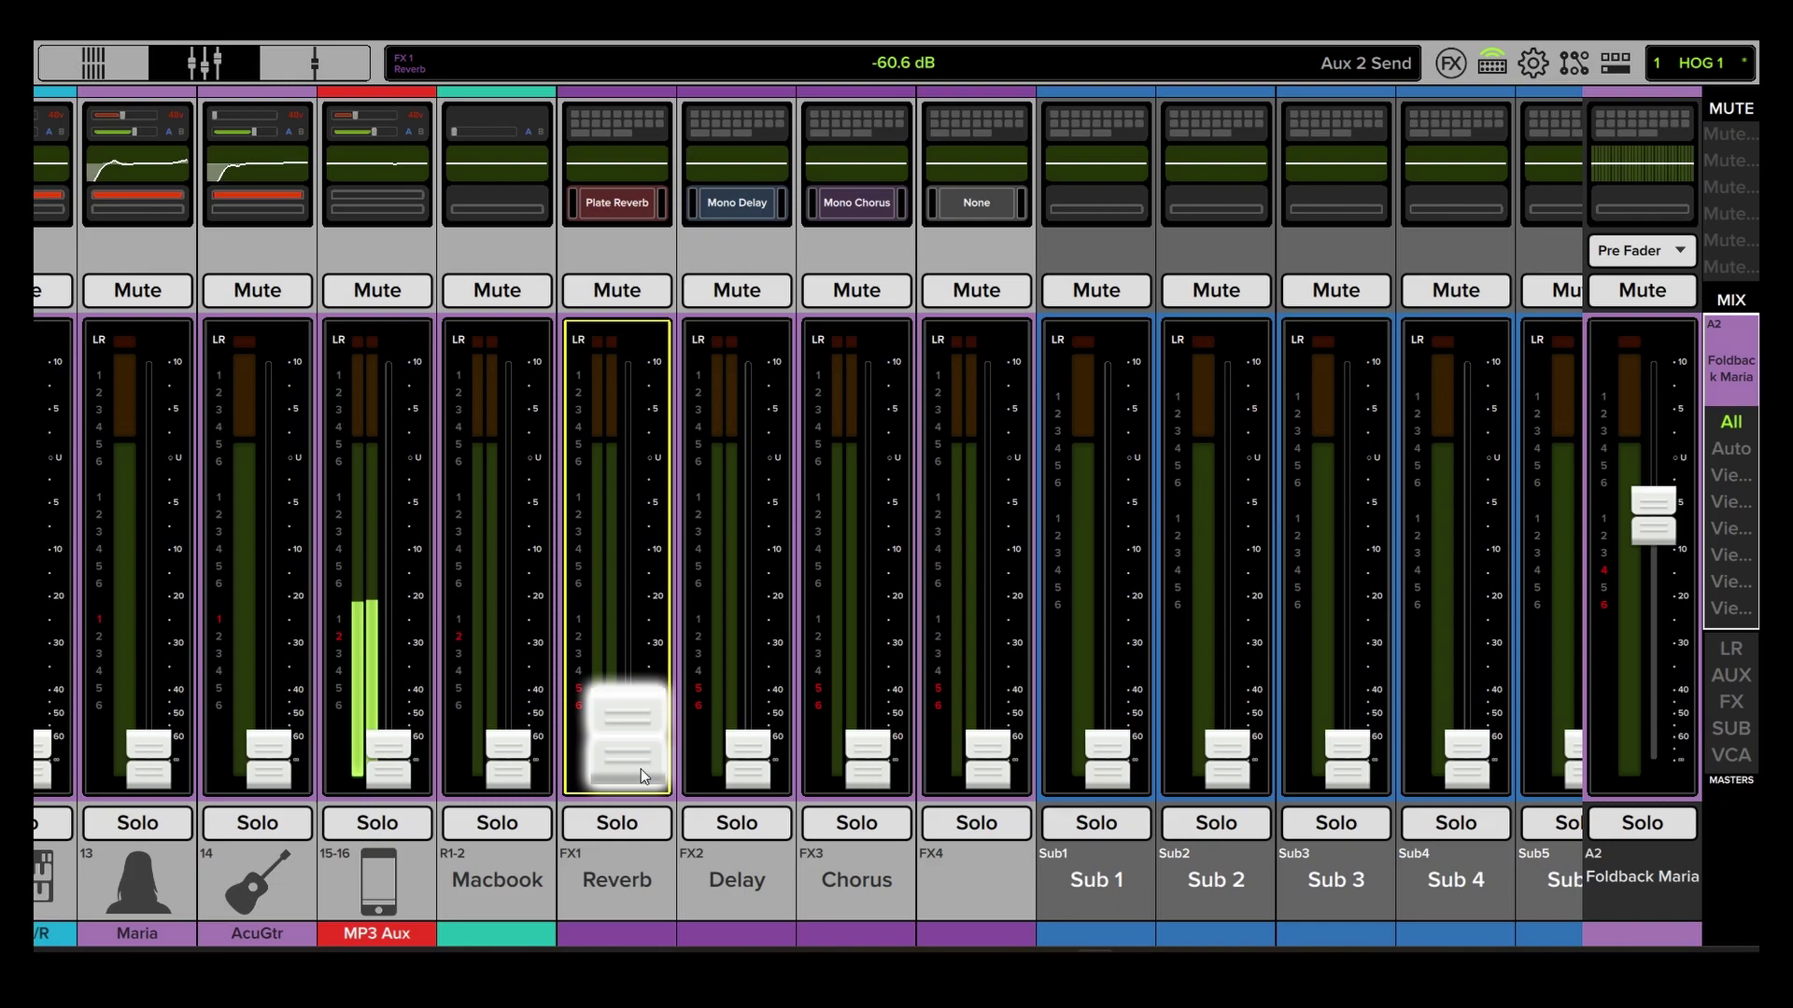
Switch to Foldback Band and set the ElecGtr send near -26 dB.
left_click(1698, 63)
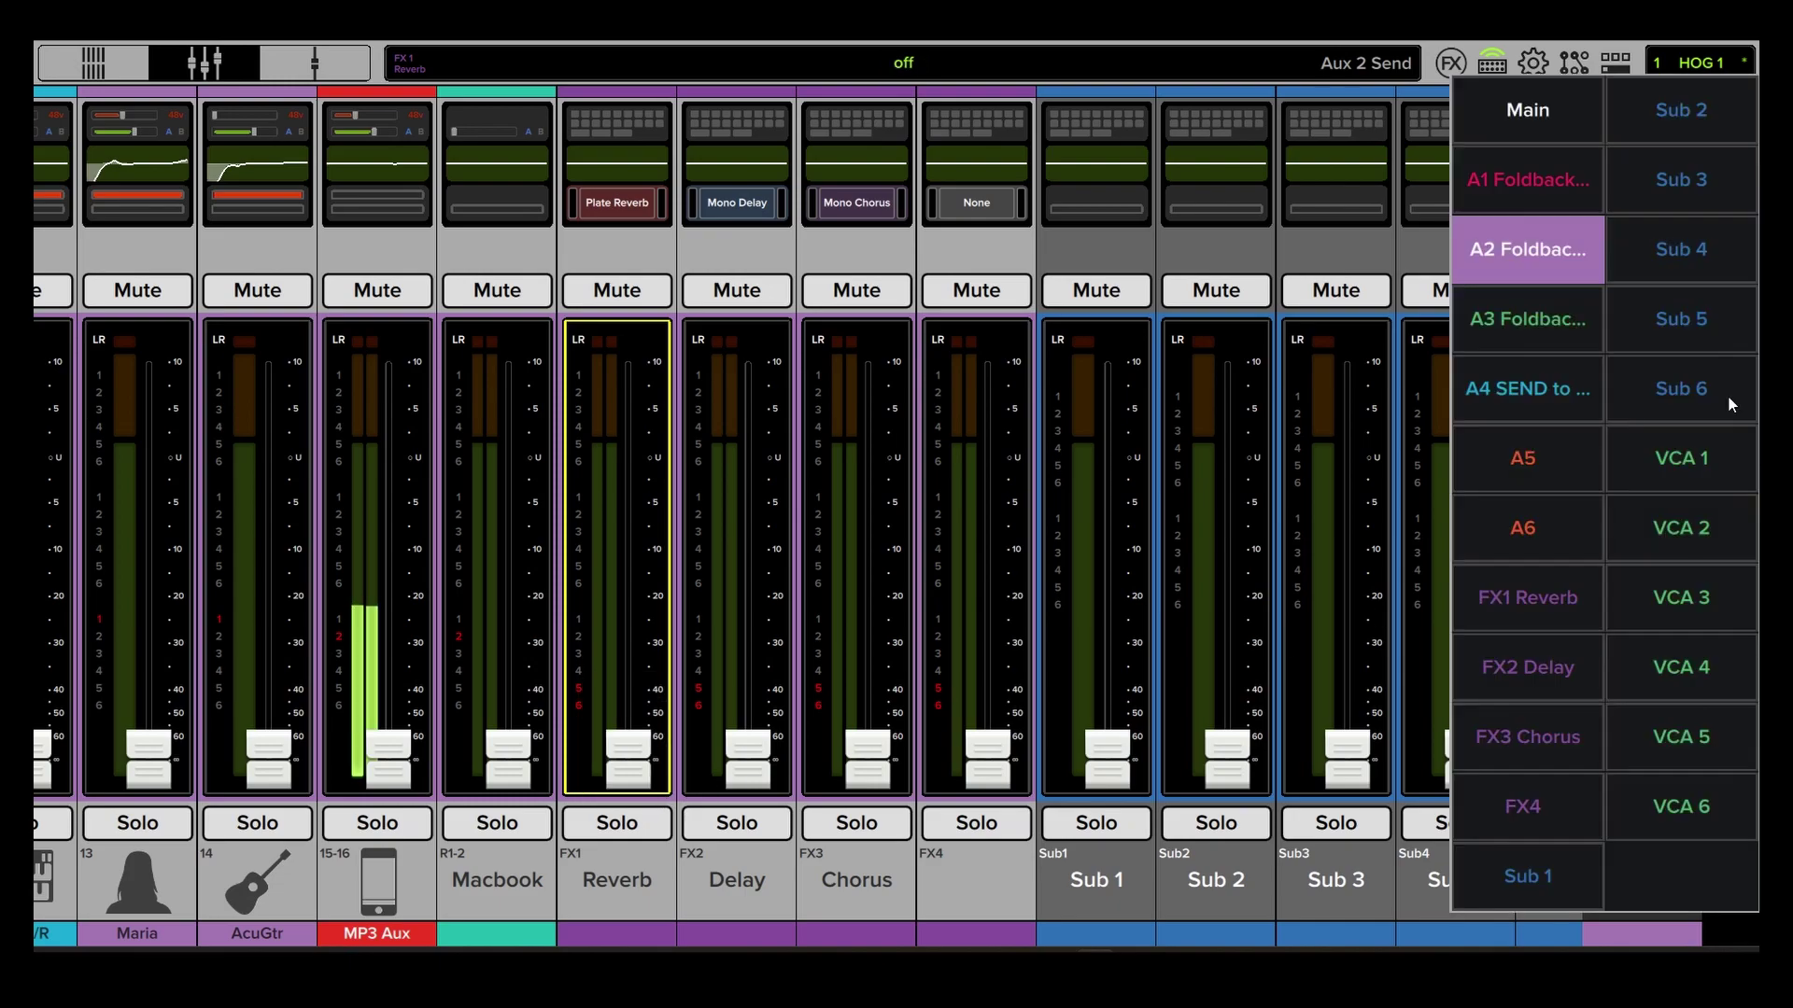
left_click(1519, 339)
left_click_drag(916, 522, 1220, 514)
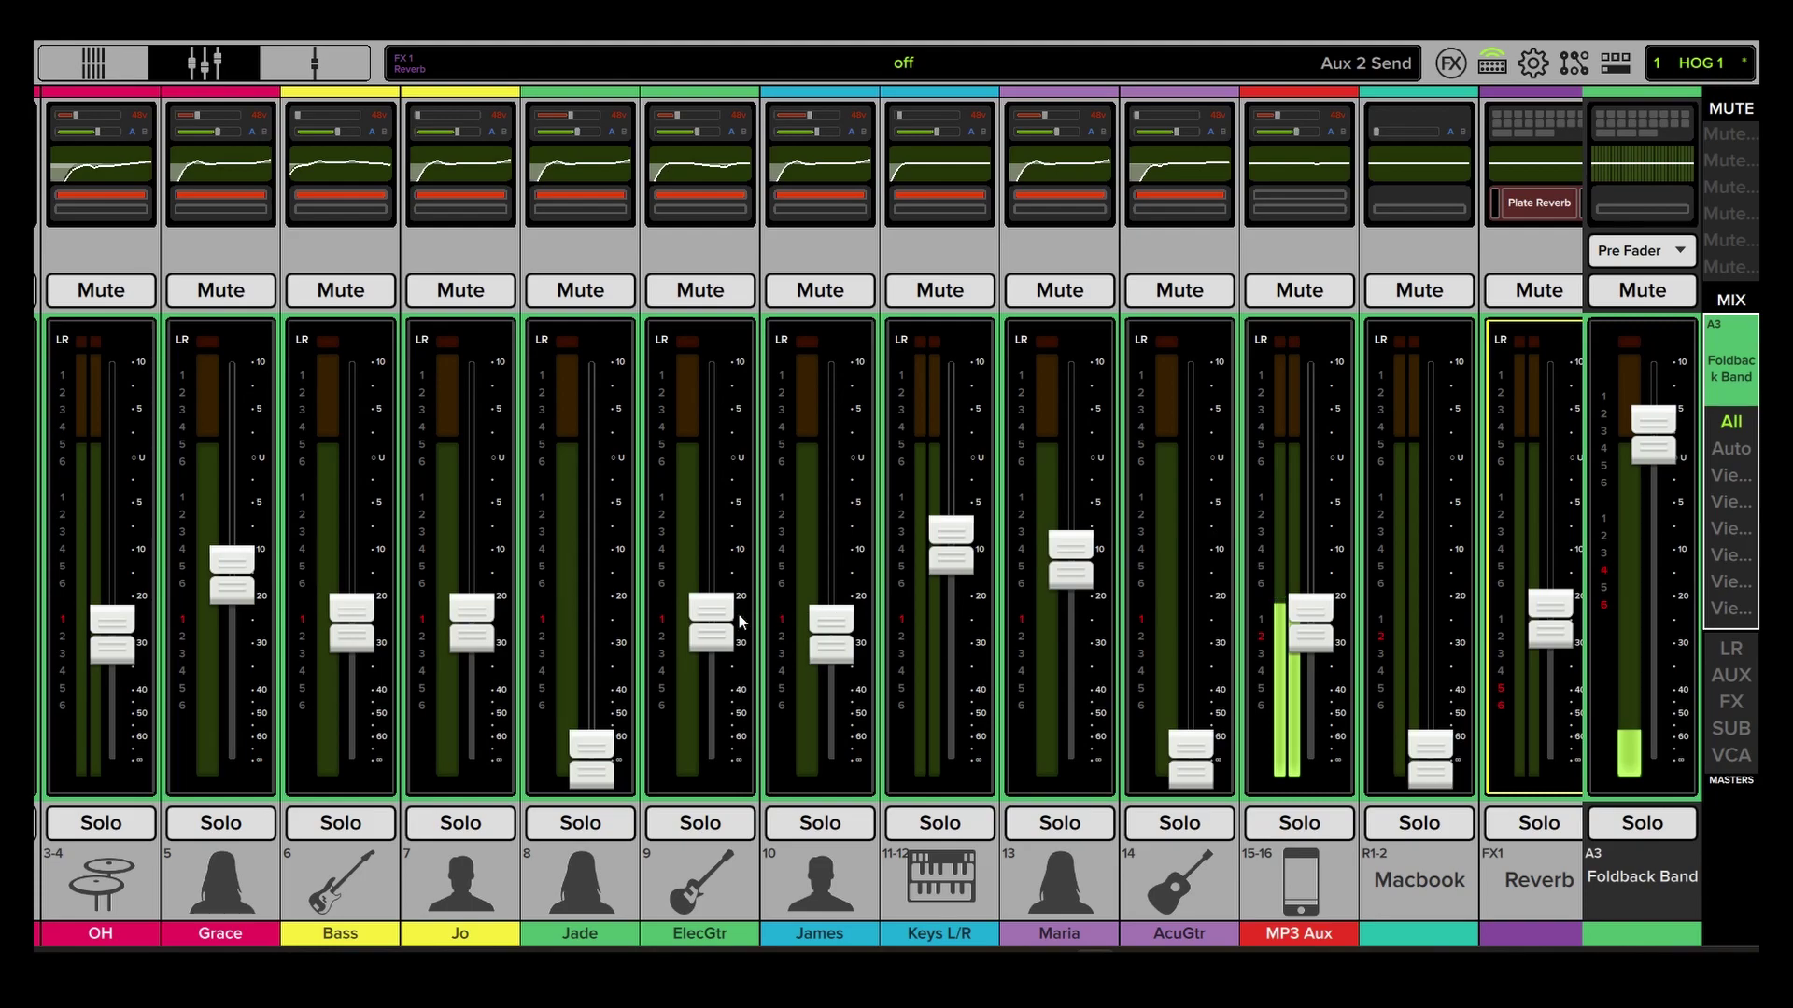
left_click_drag(708, 626, 708, 616)
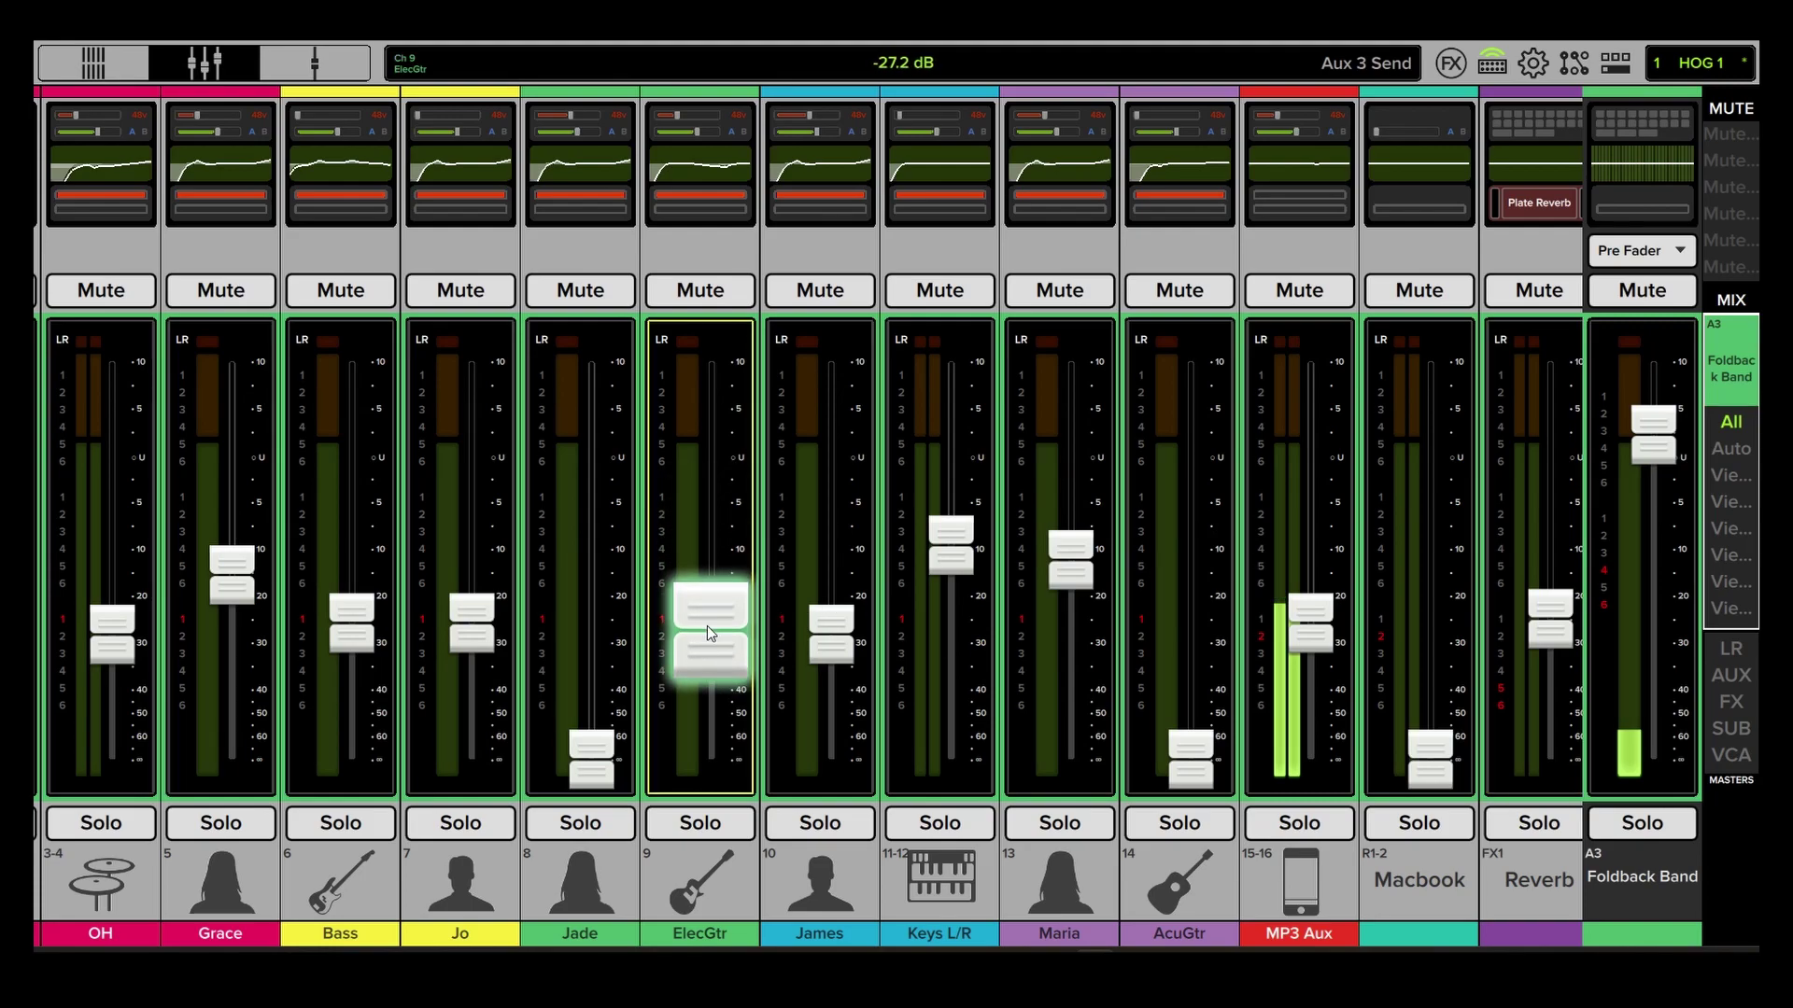
left_click_drag(1220, 532, 869, 532)
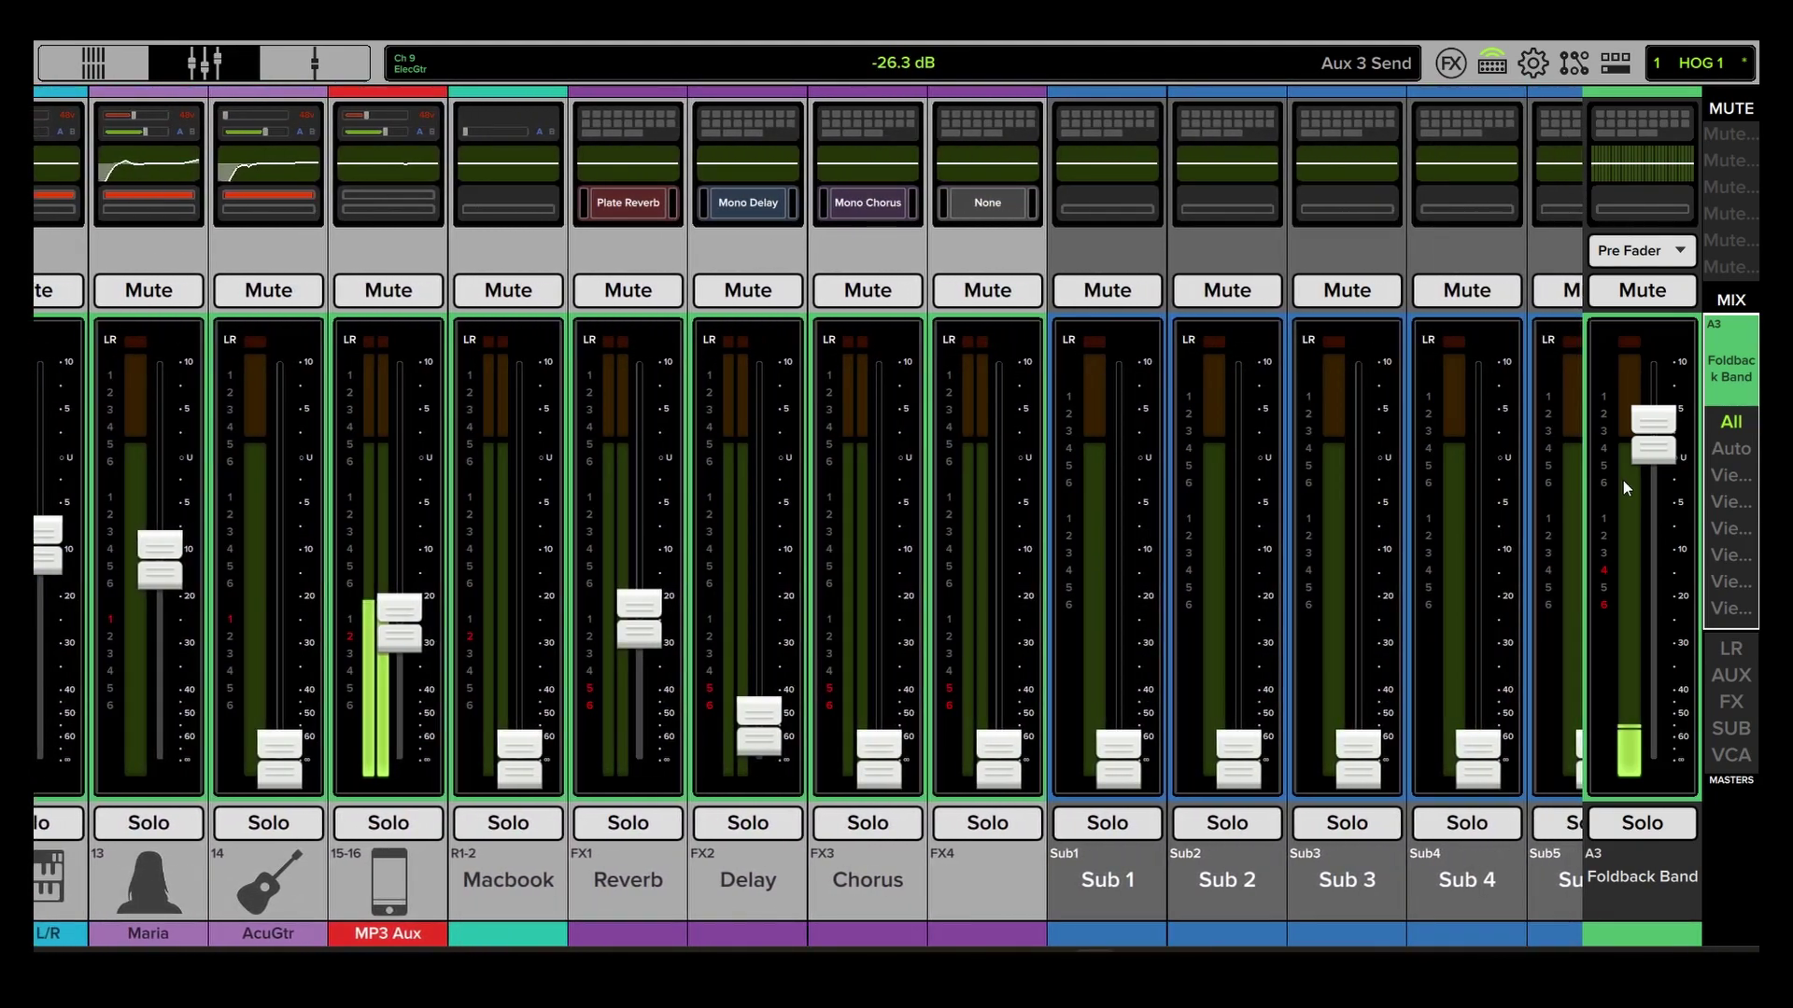
Keep Foldback Band displayed and view the colour choices for its aux.
left_click(1731, 392)
left_click(1497, 306)
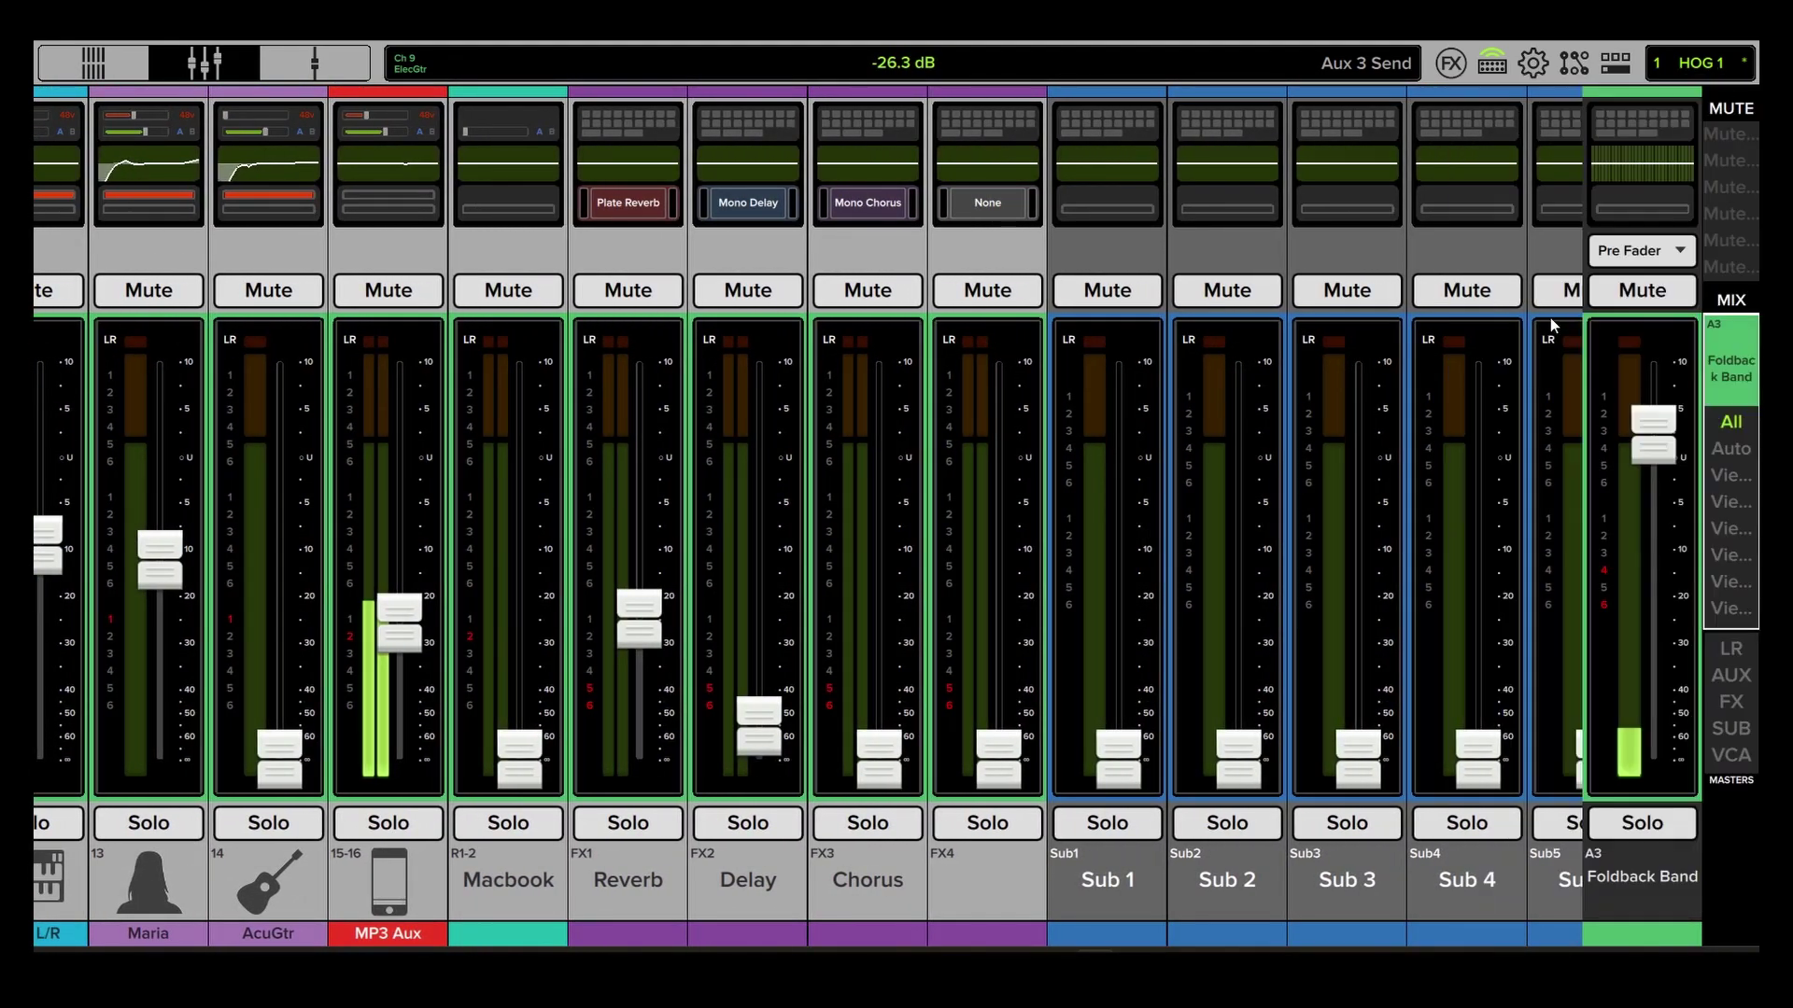
left_click(1648, 928)
left_click(1580, 610)
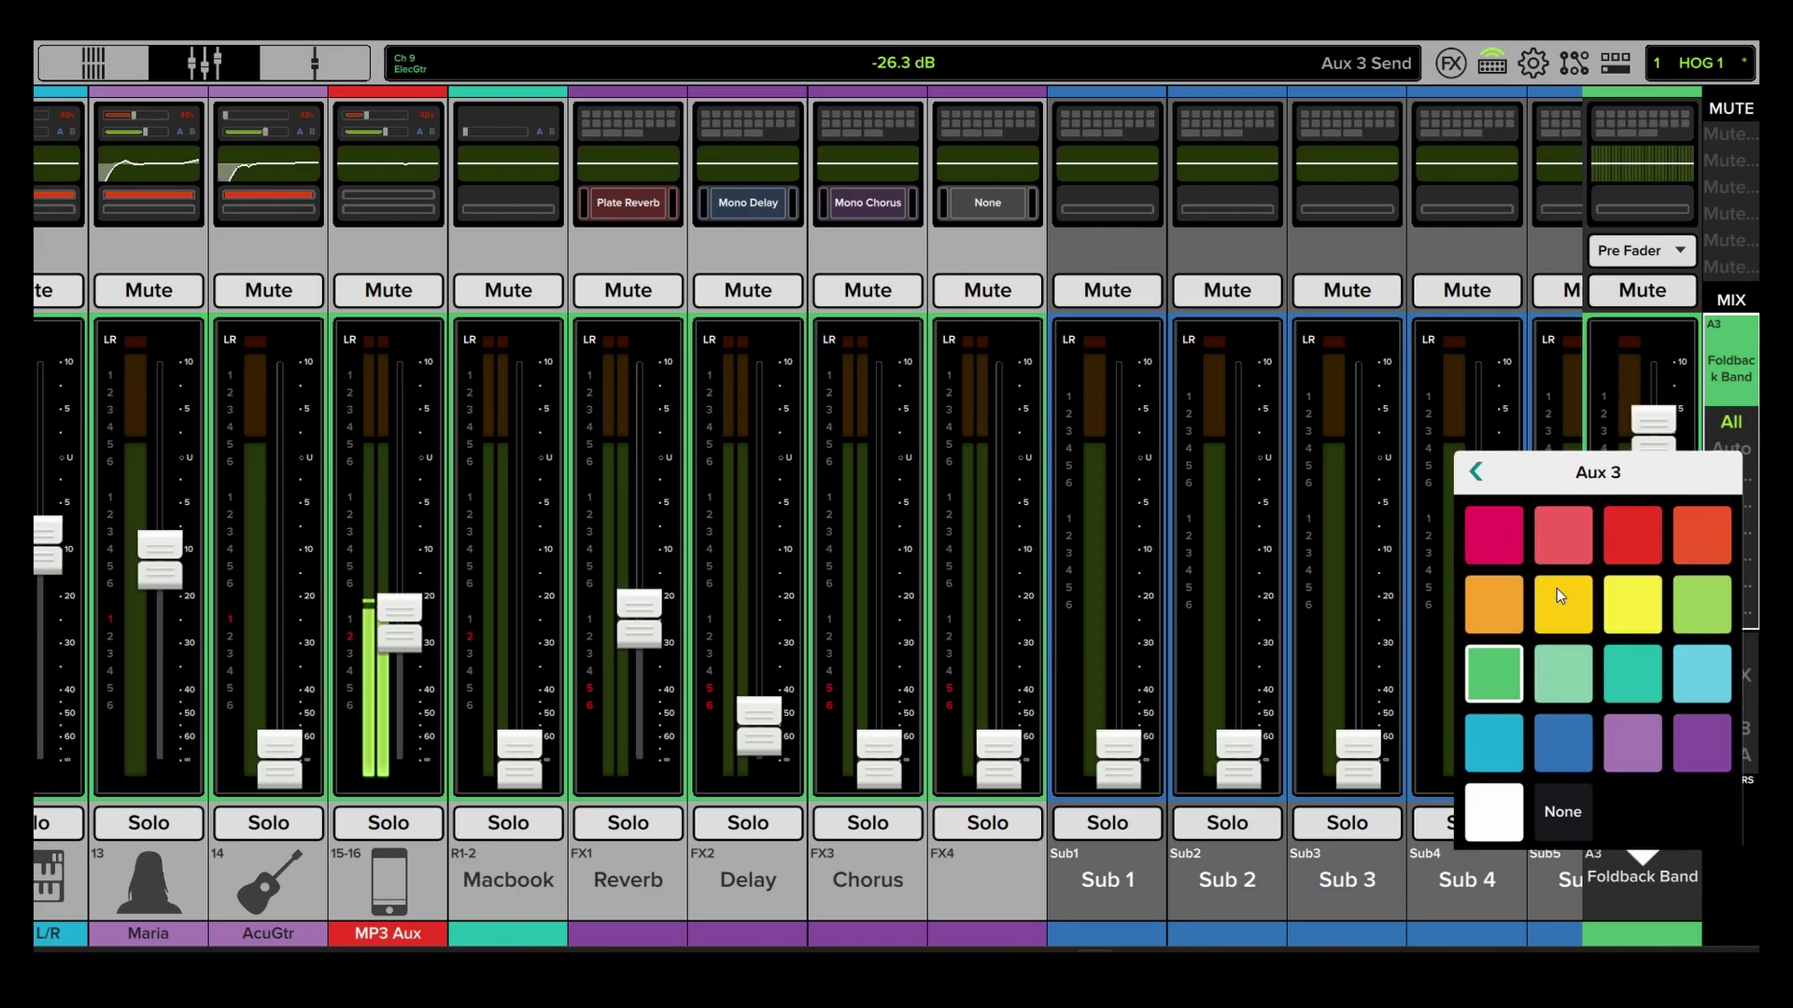
Browse the Image > Icon choices for the aux without picking one.
left_click(1475, 473)
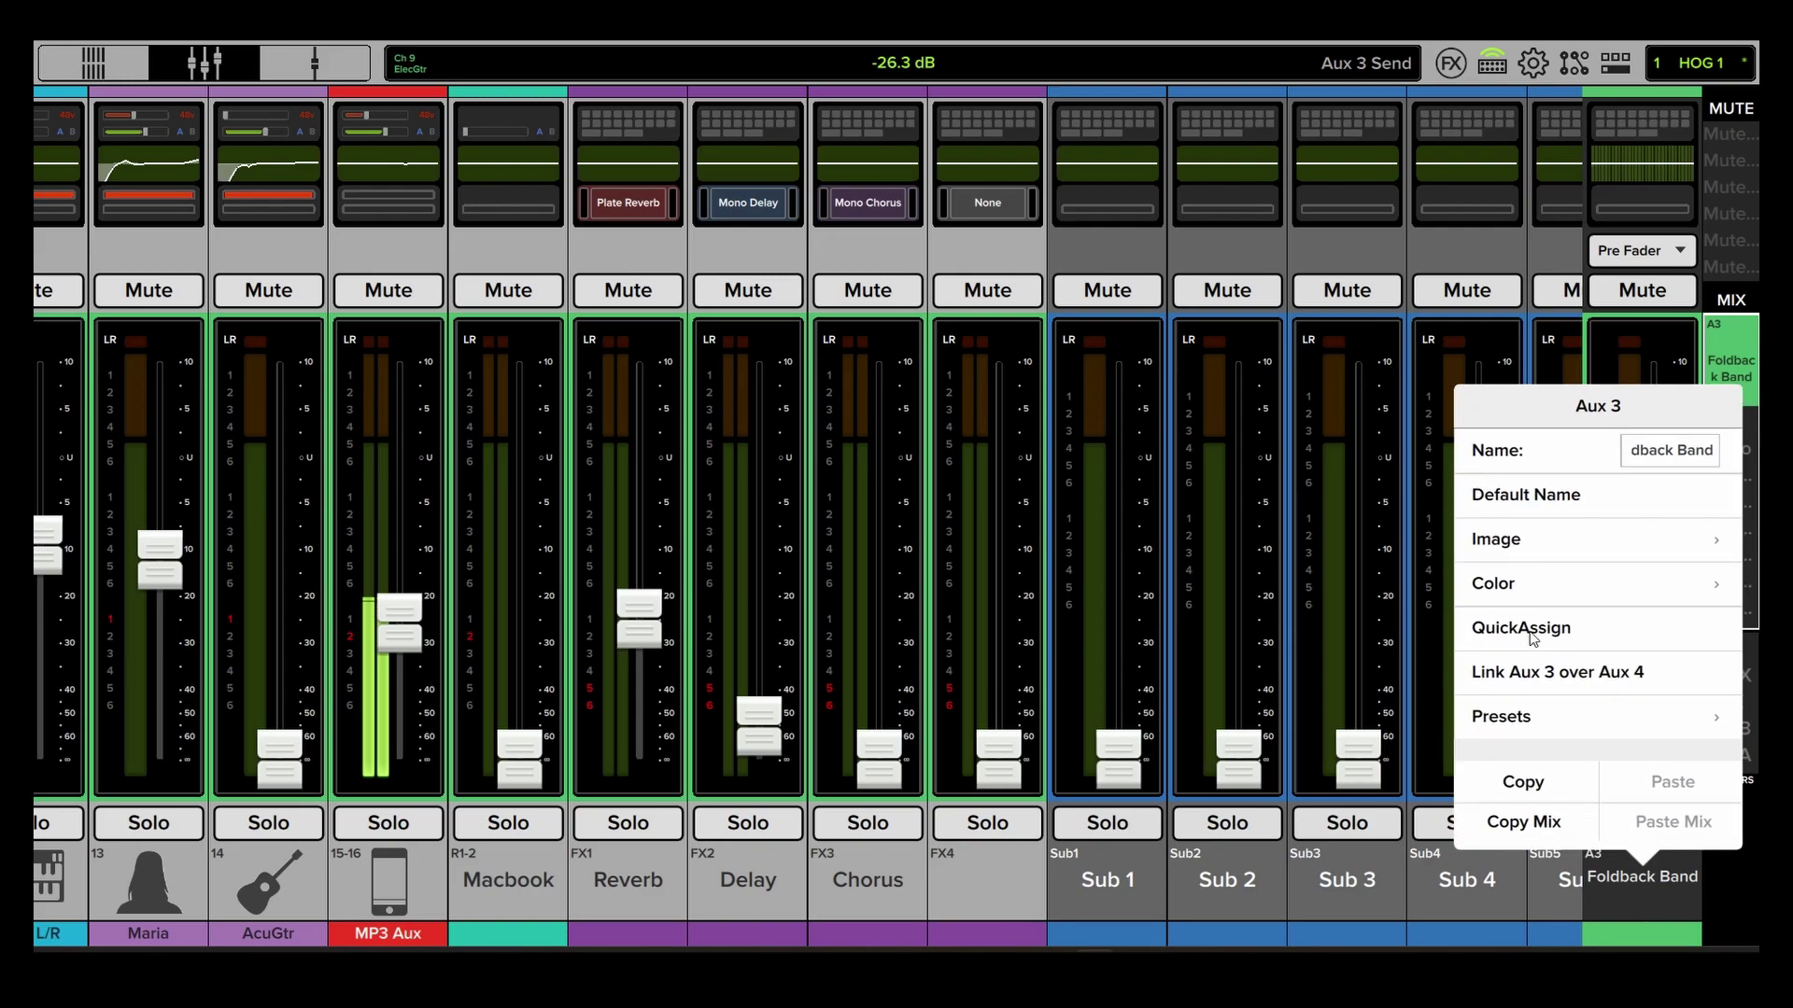
left_click(1565, 539)
left_click(1548, 737)
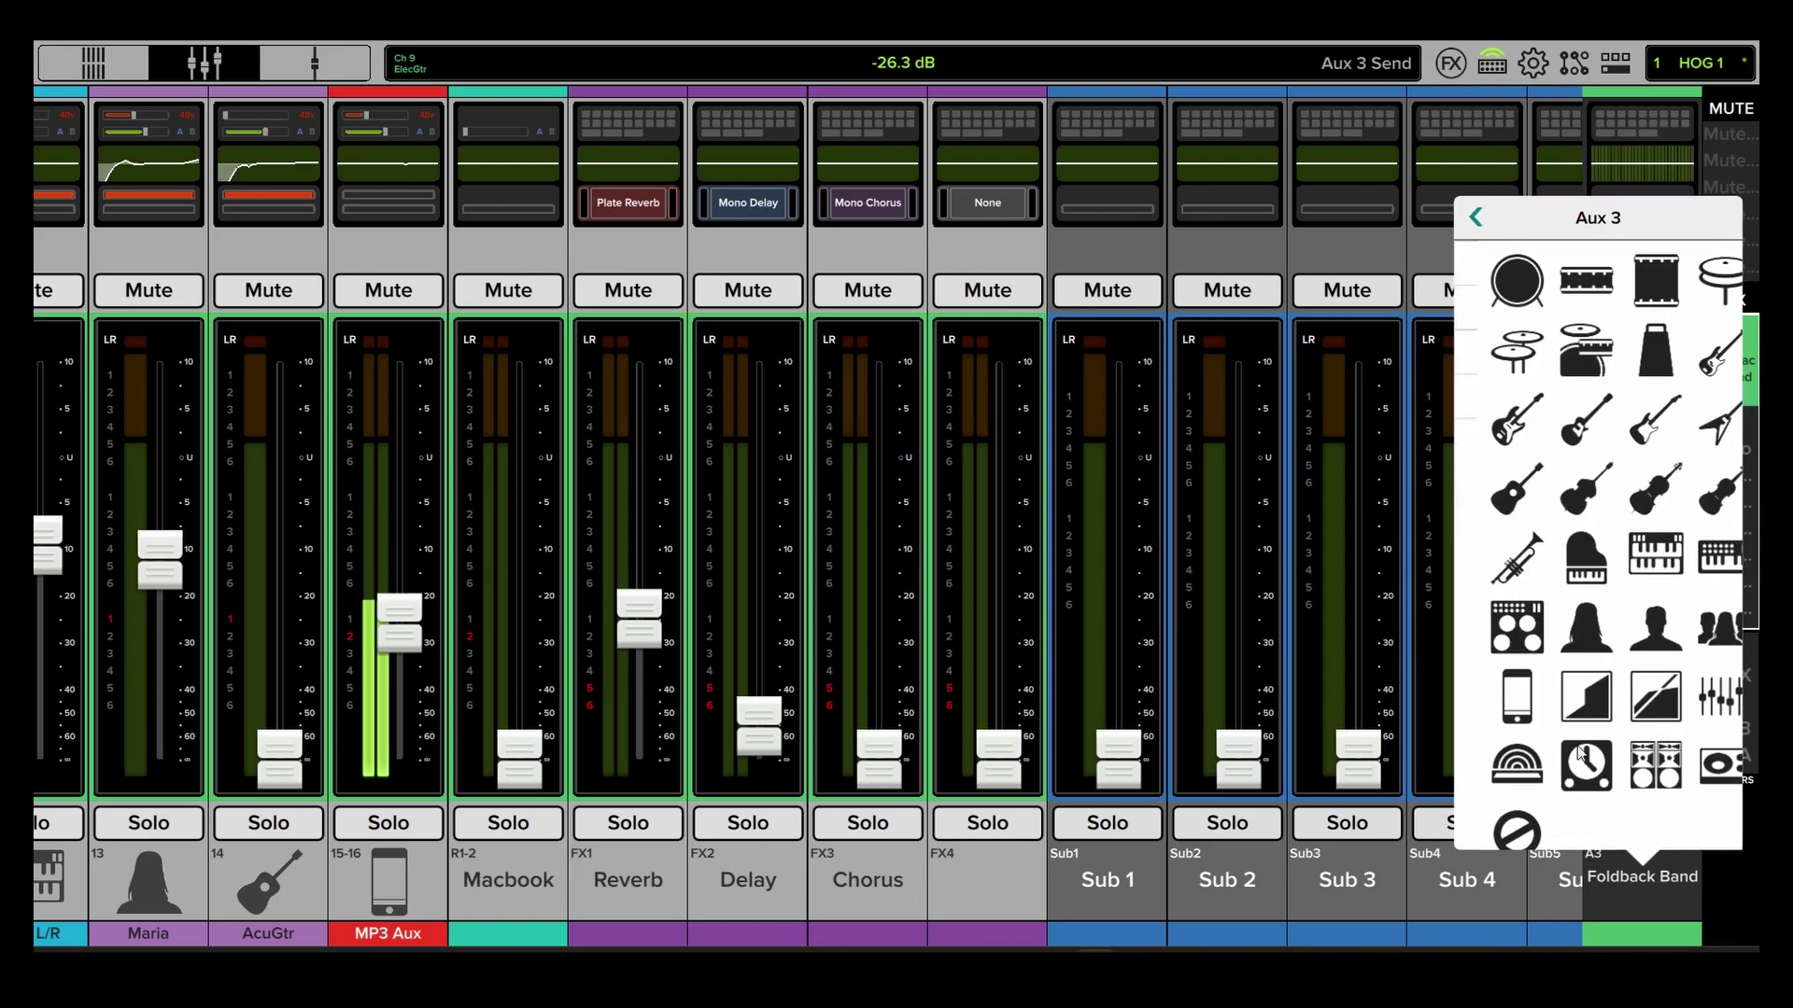
left_click(1476, 184)
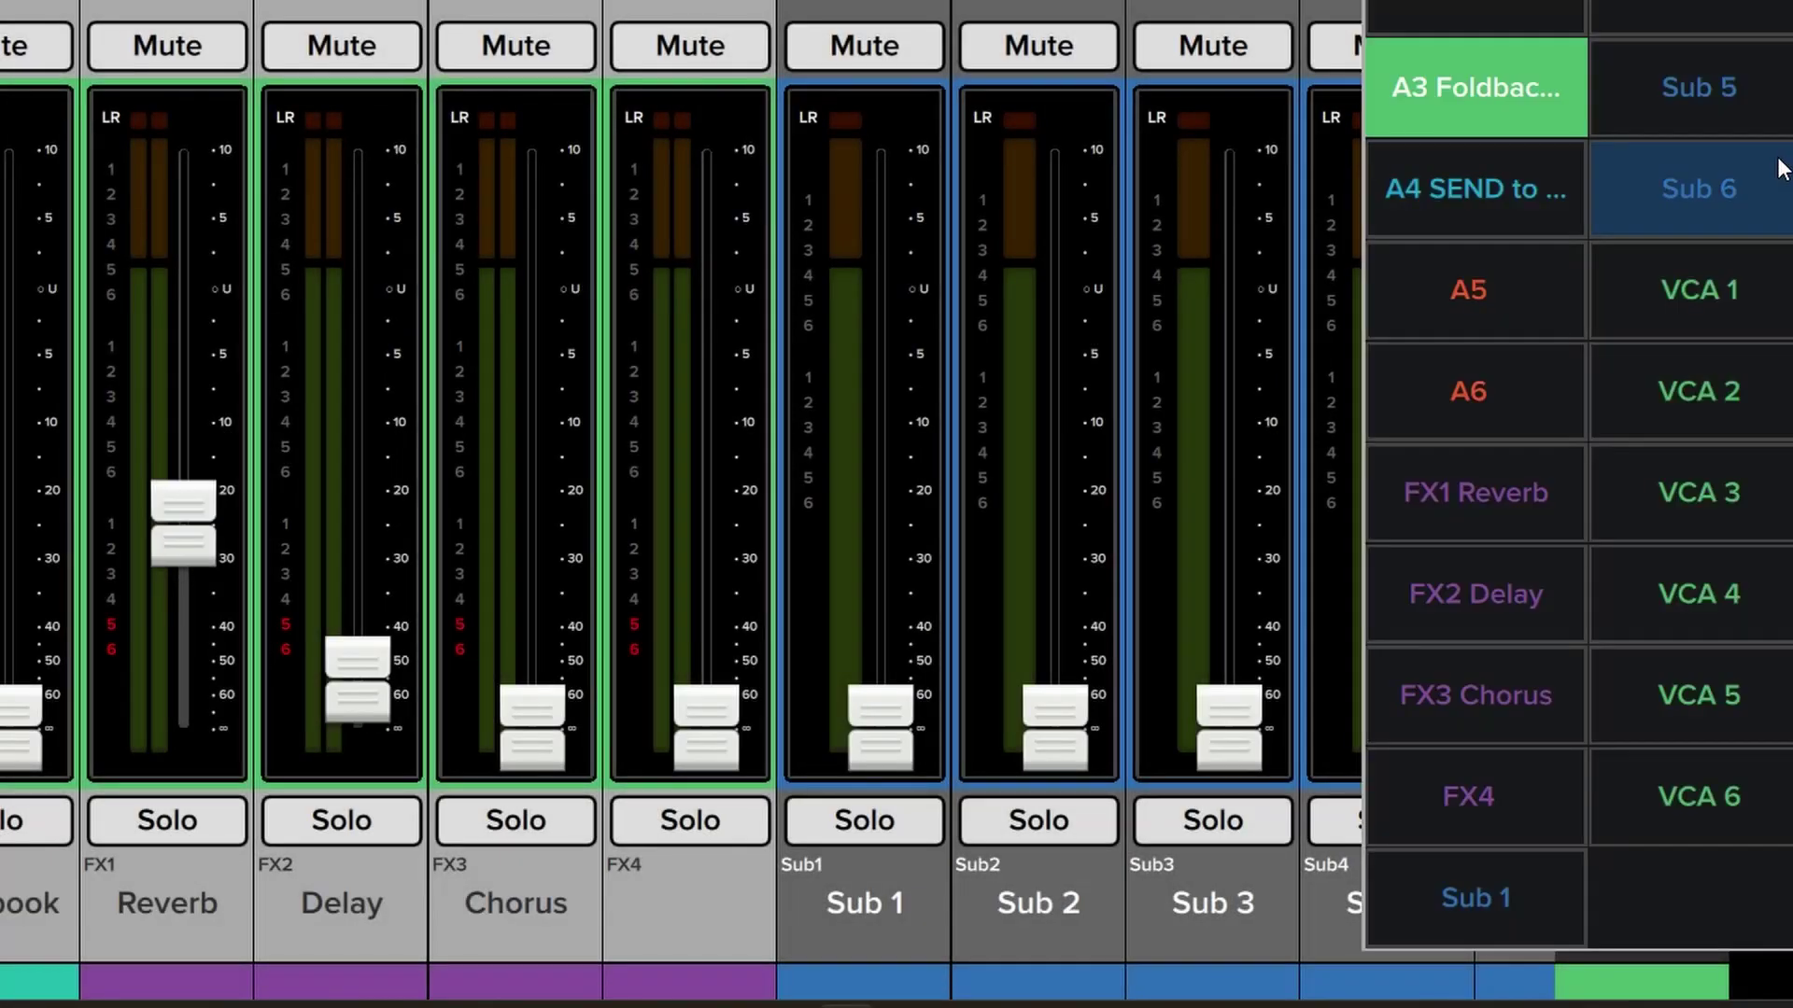
Show the A5 aux mix and link aux 5 with aux 6 as a stereo pair.
left_click(1467, 291)
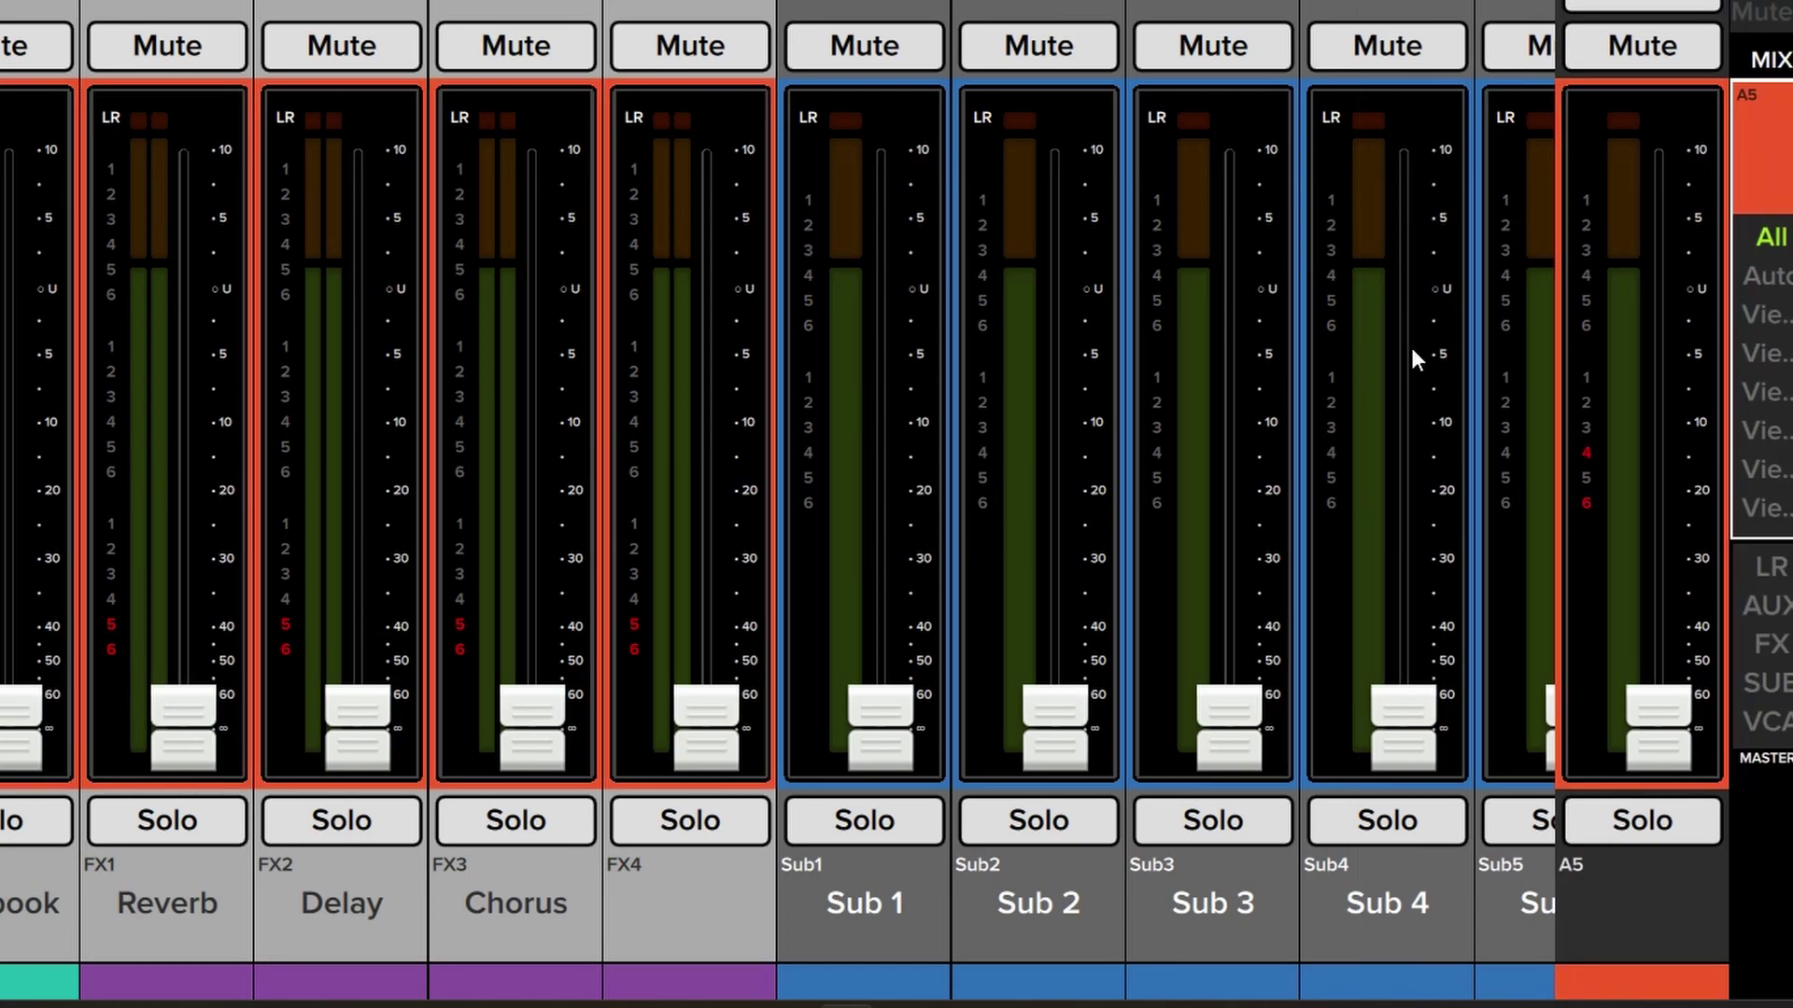
left_click(1632, 883)
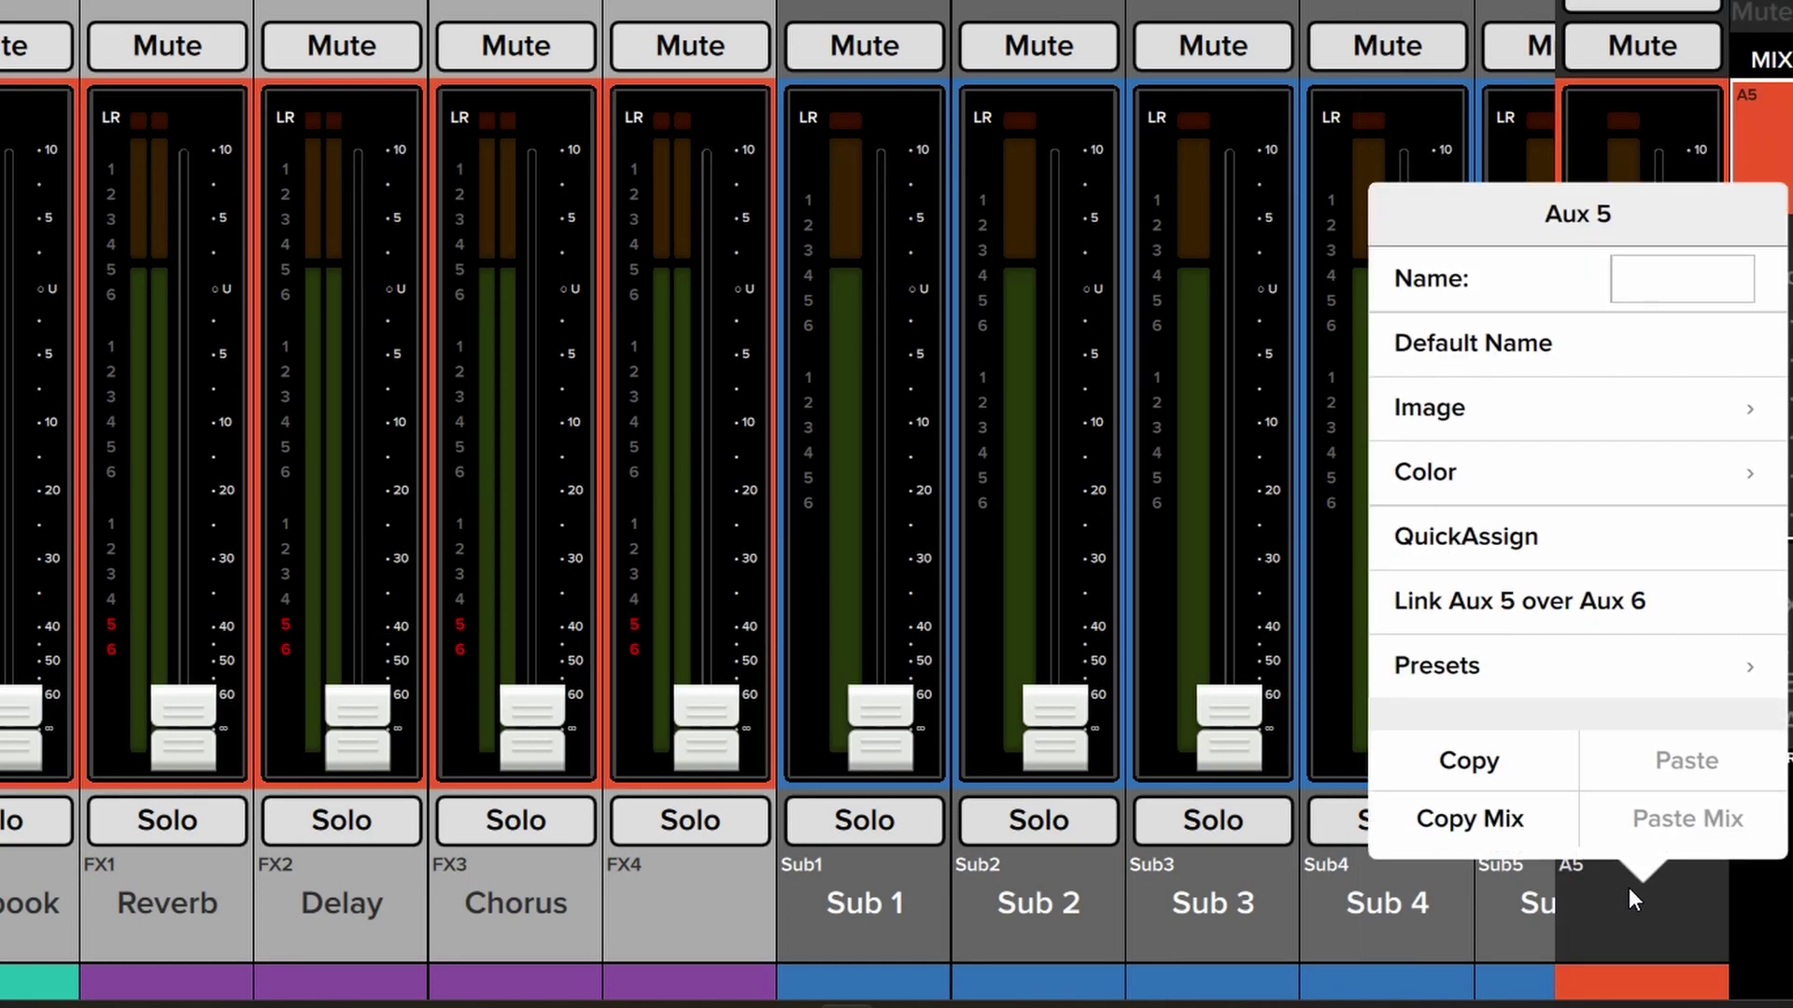
left_click(1457, 610)
left_click(672, 403)
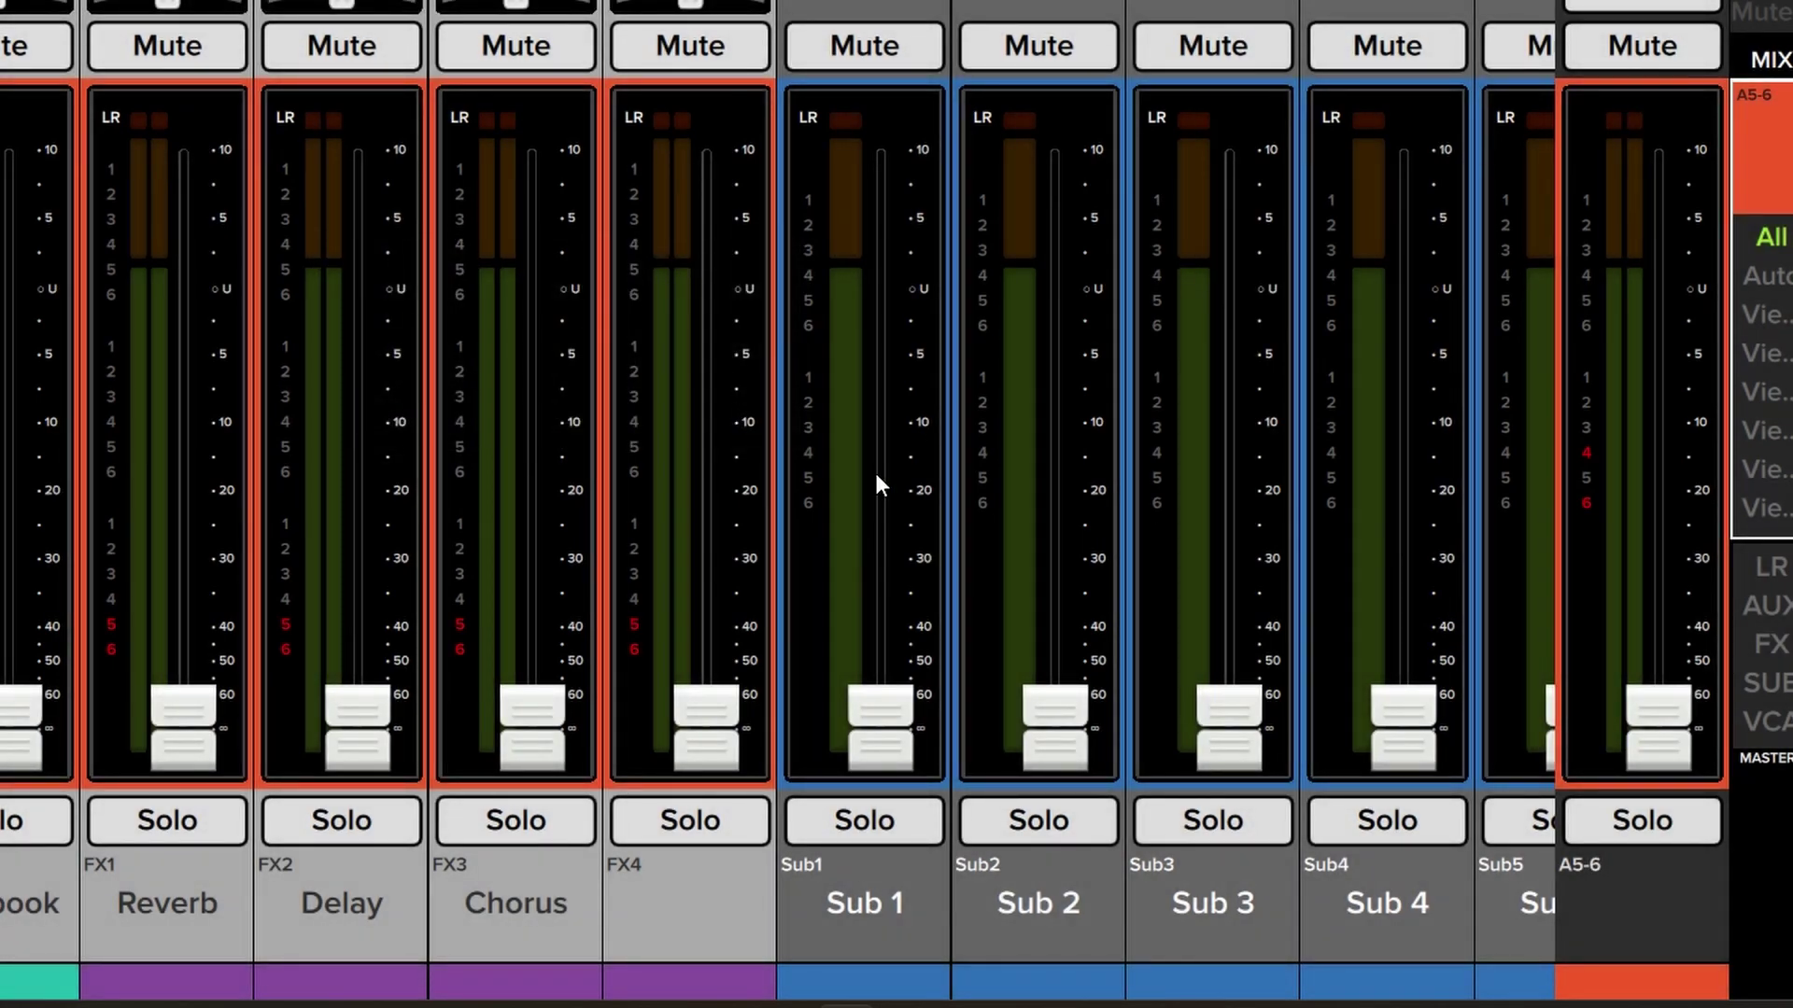
left_click_drag(1657, 740, 1657, 337)
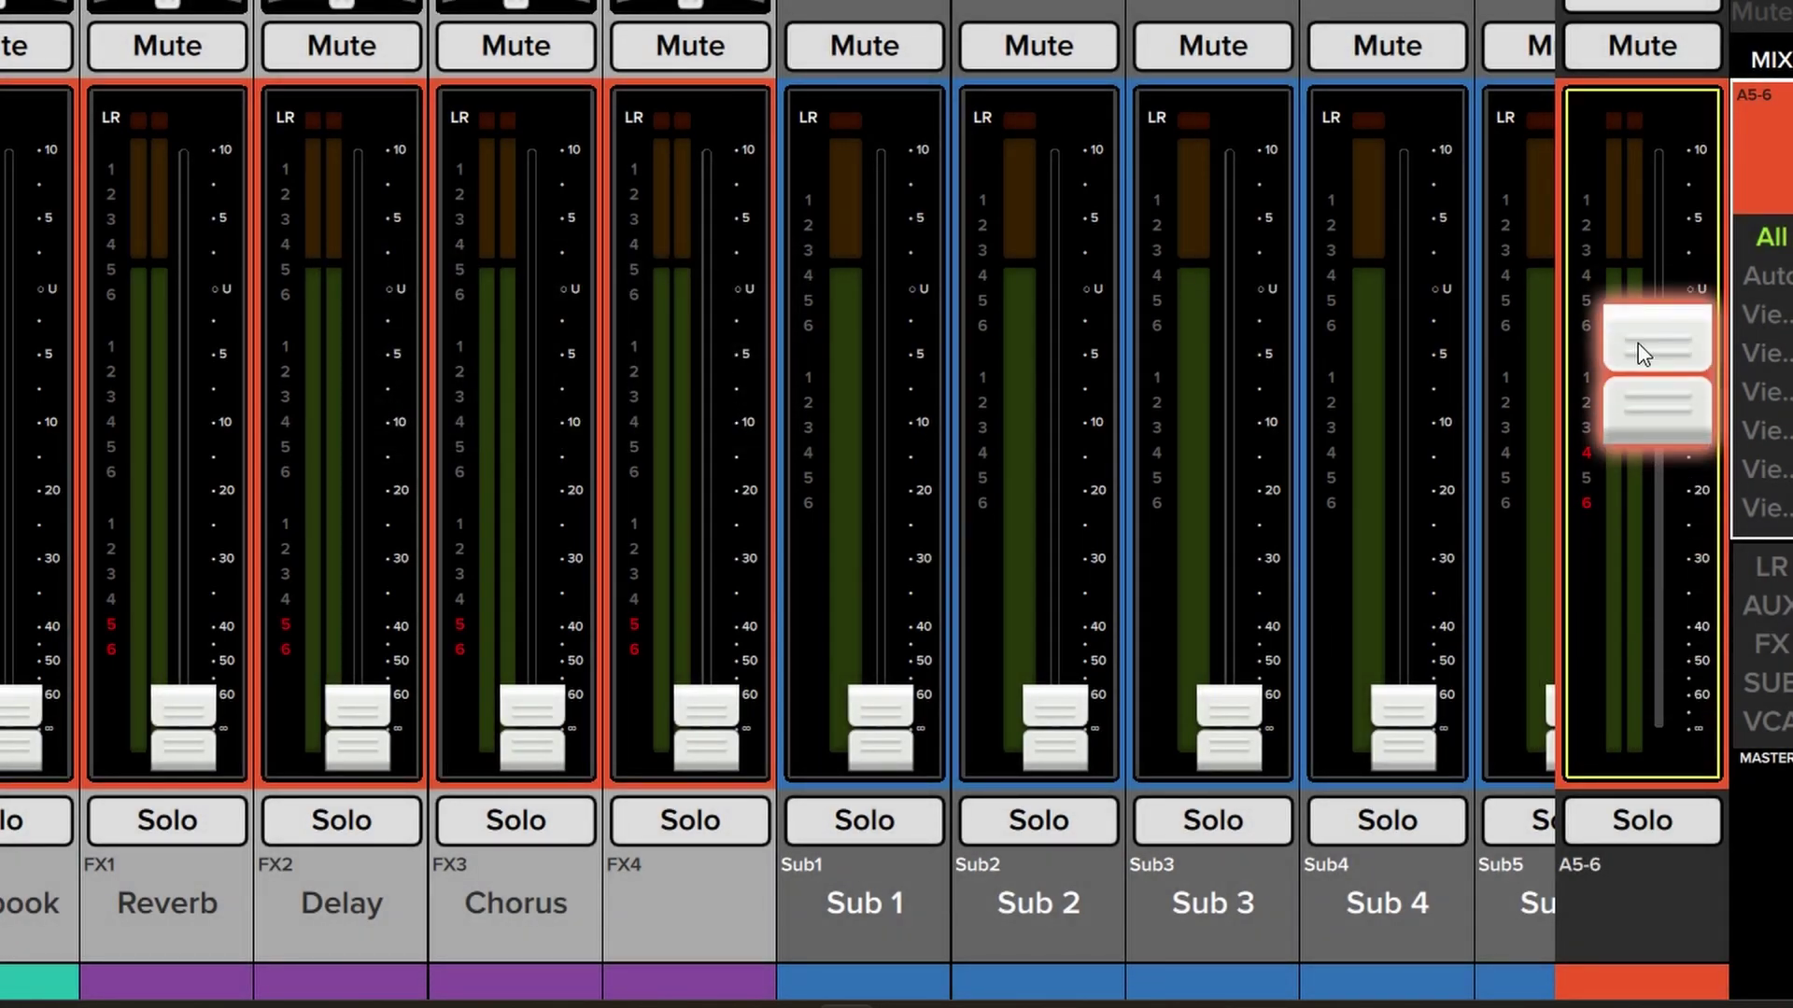
Visit the SEND to James mix, return to A5-6 and unlink aux 5 from aux 6.
left_click(1767, 84)
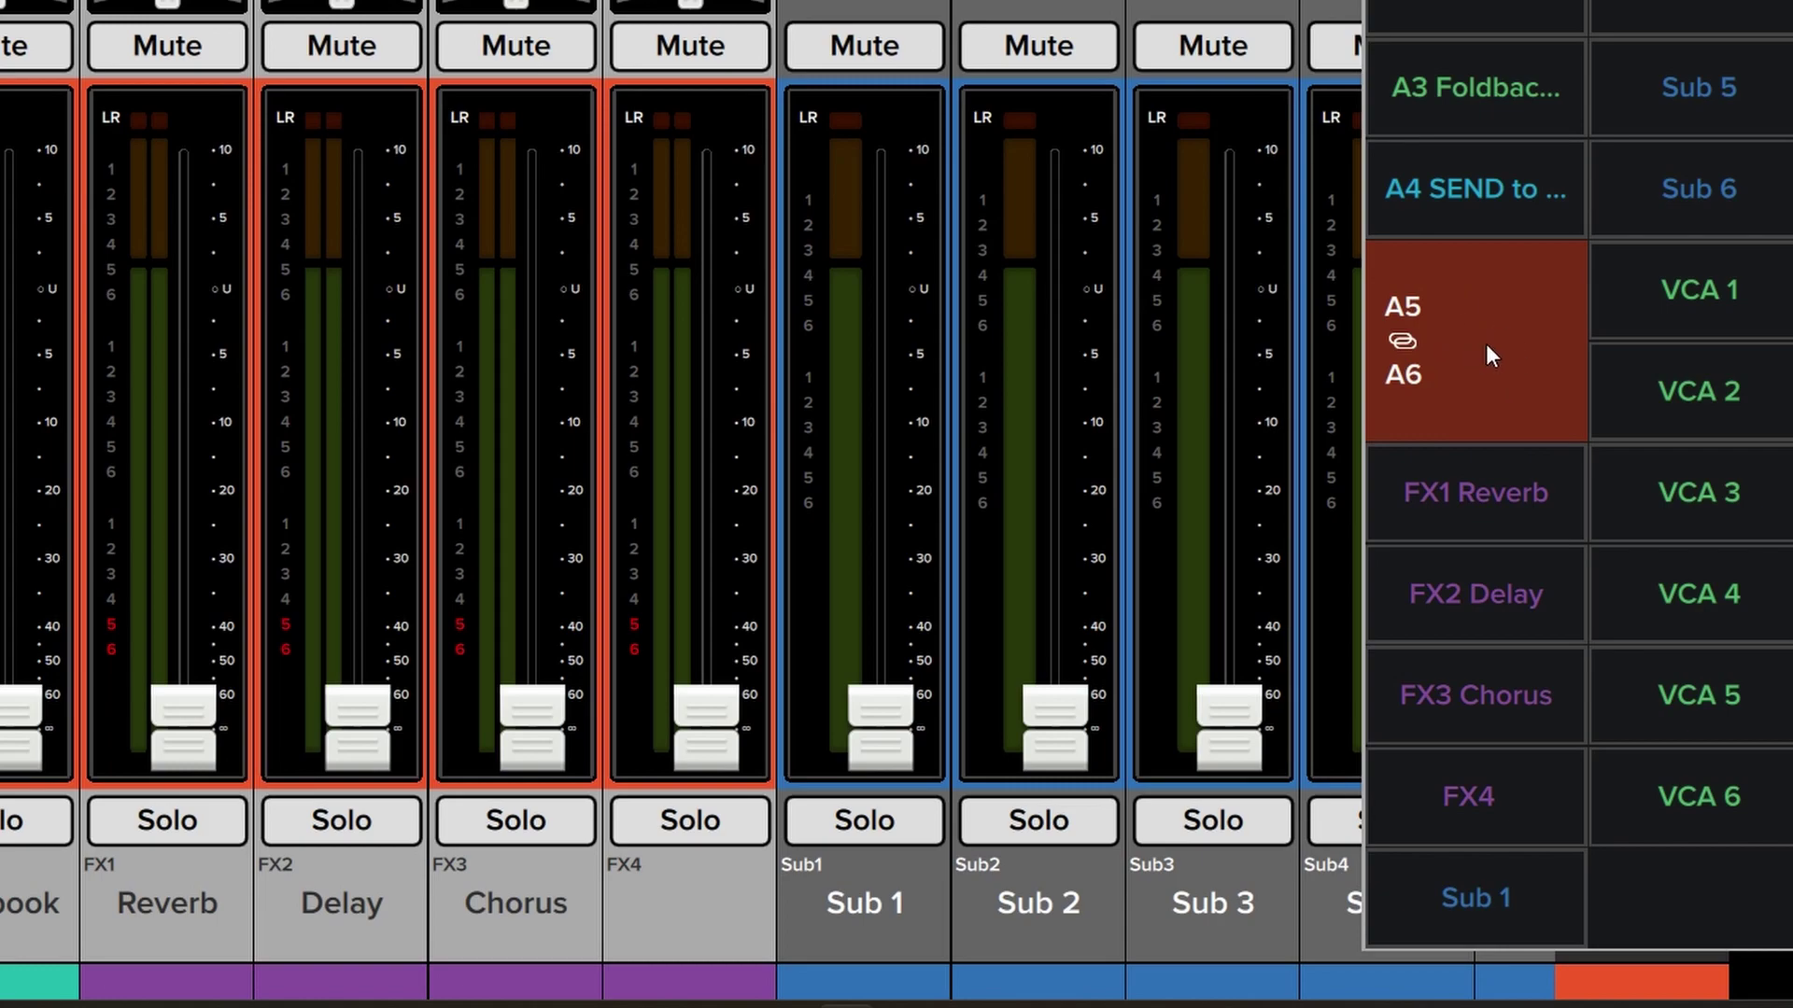
left_click(1472, 187)
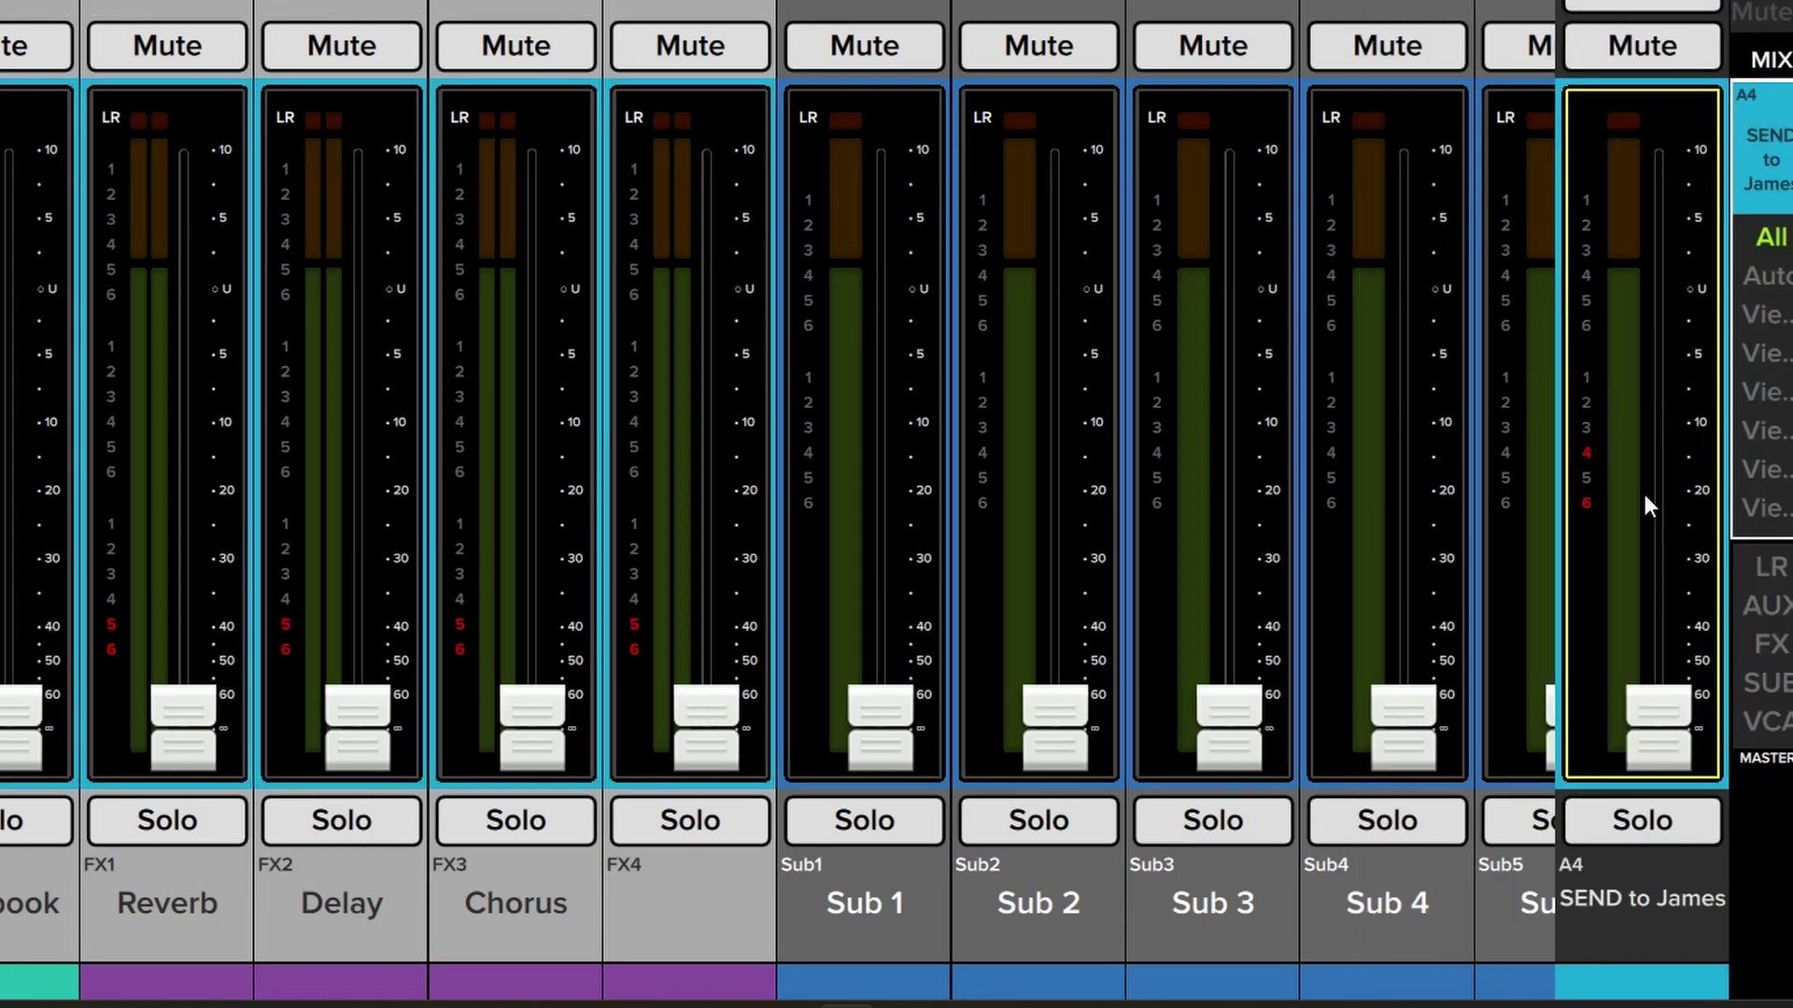
left_click(1768, 84)
left_click(1464, 354)
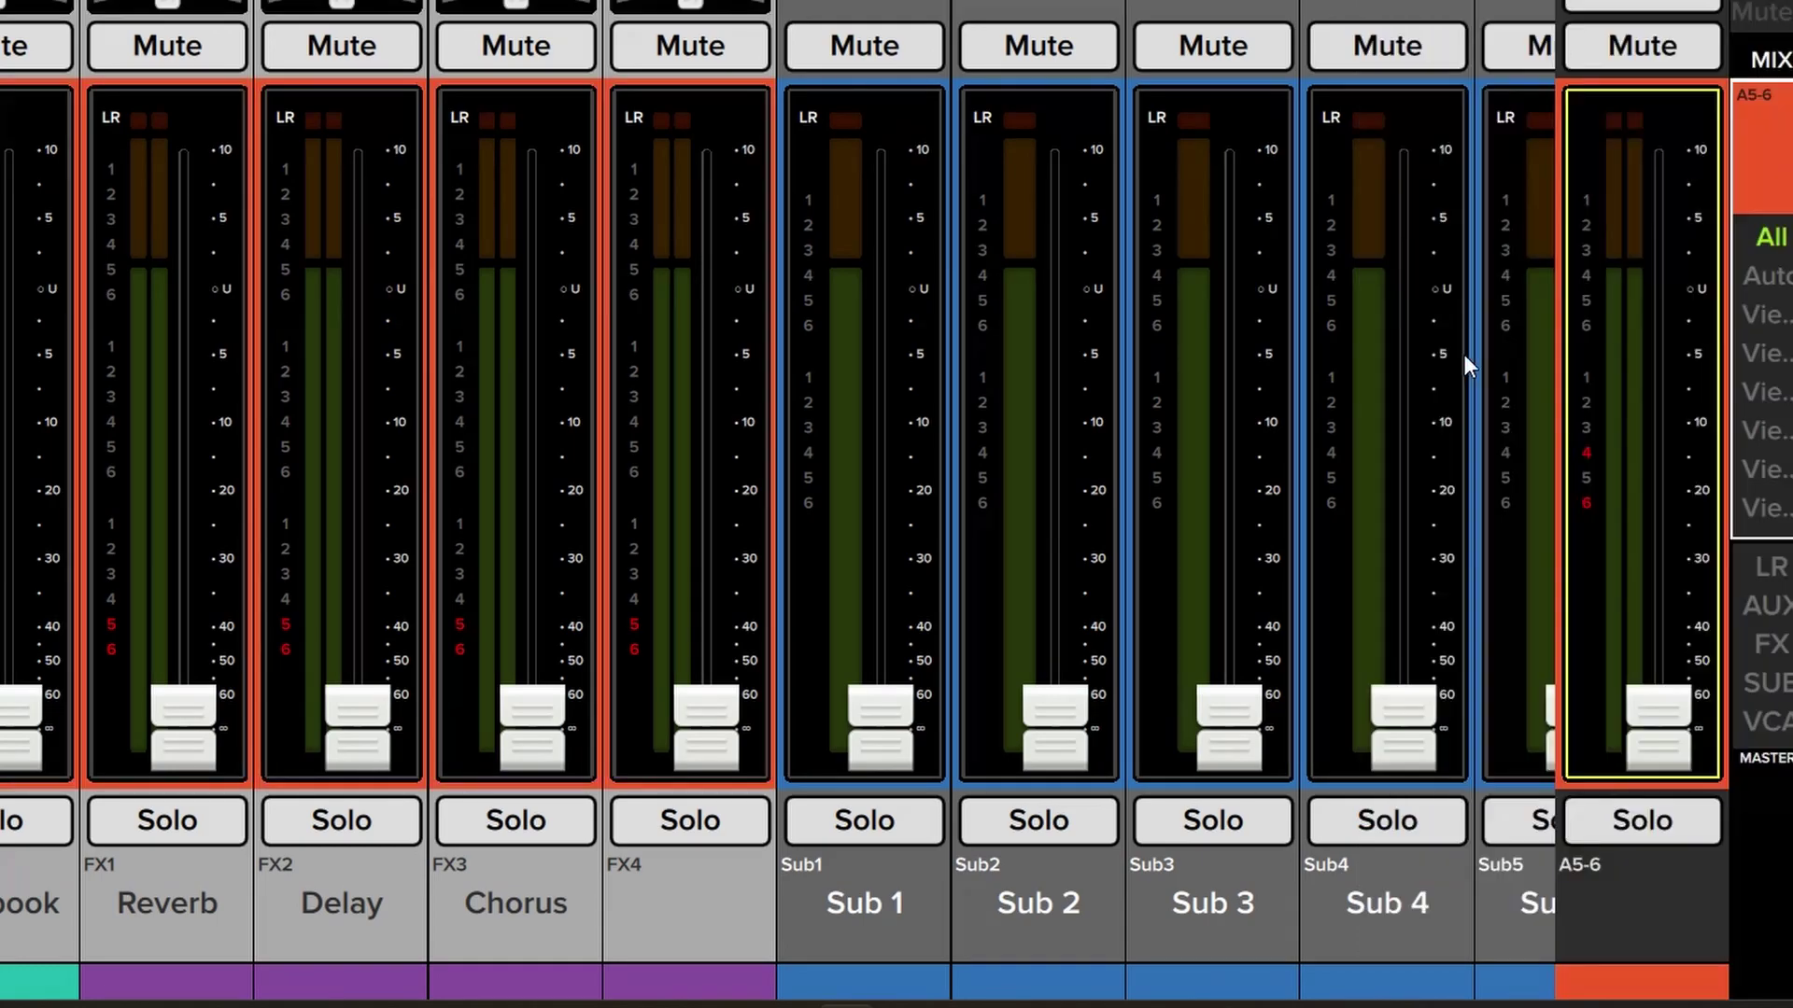
right_click(1624, 519)
left_click(1530, 624)
left_click(669, 405)
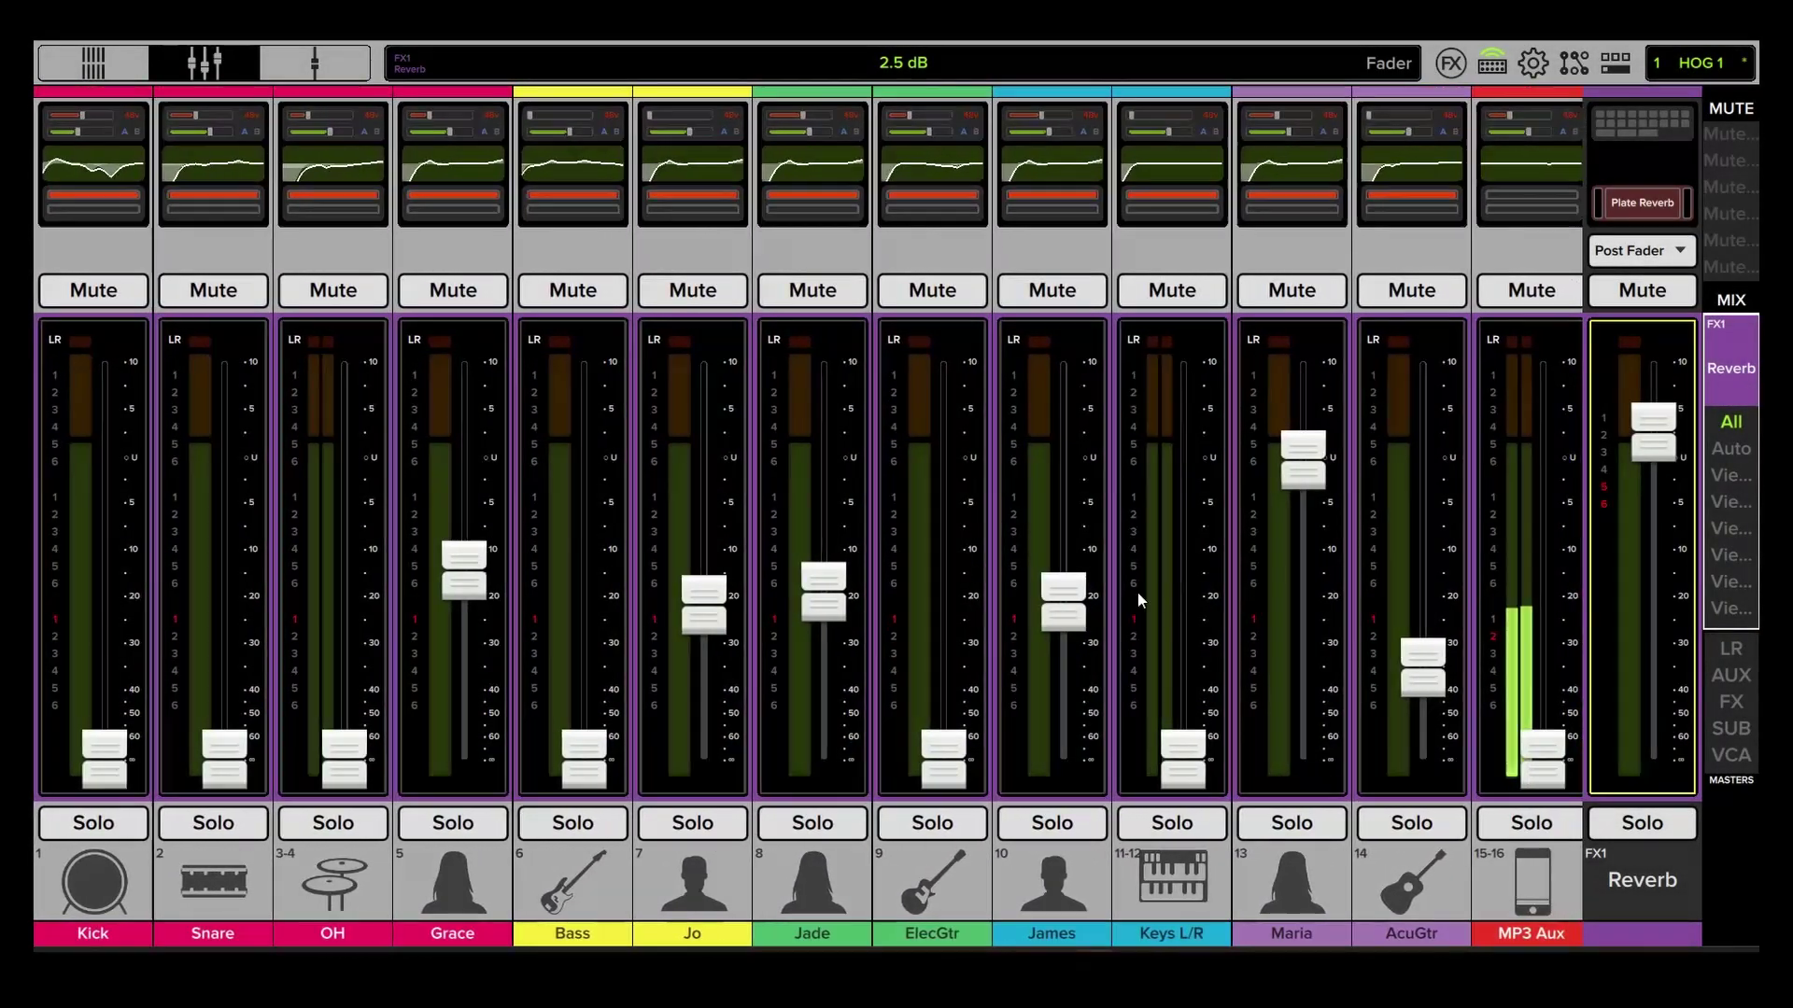
Raise the OH send into the reverb, then switch to the FX2 Delay send mix.
left_click_drag(344, 758, 344, 708)
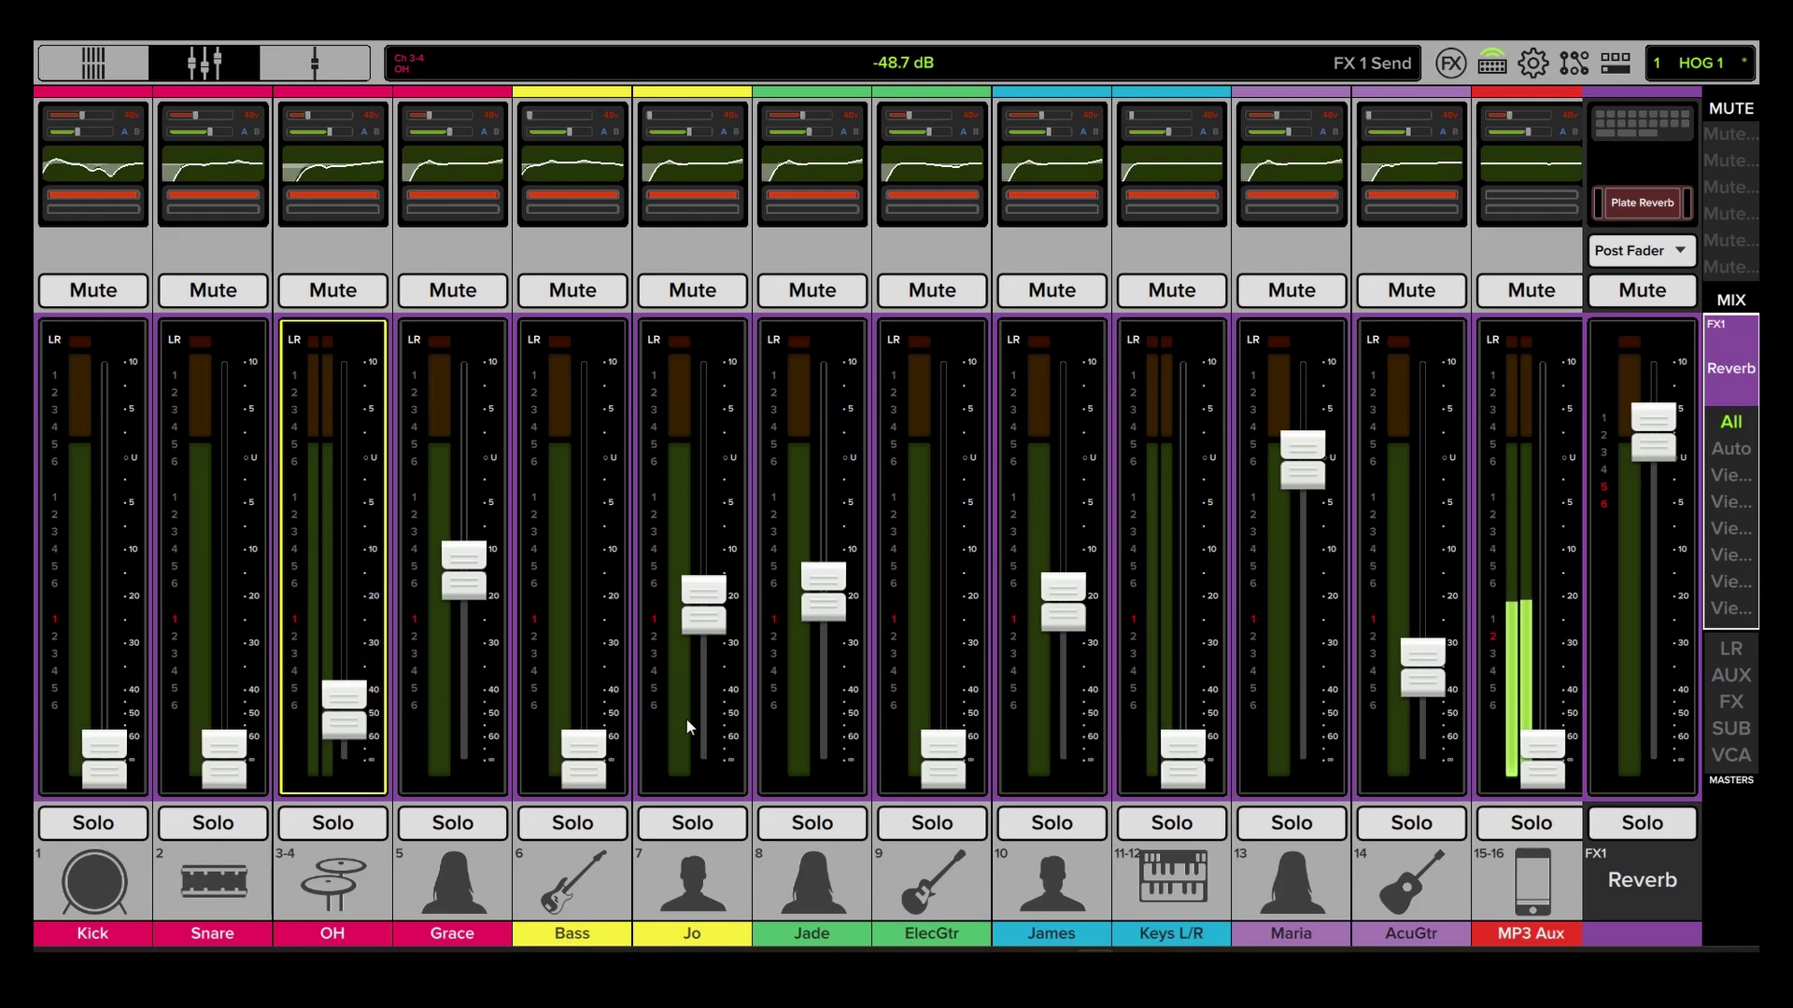
left_click(933, 659)
mouse_move(1093, 671)
left_mouse_down()
mouse_move(700, 687)
mouse_move(832, 707)
left_mouse_up()
left_click_drag(1261, 659, 922, 666)
left_click(1731, 367)
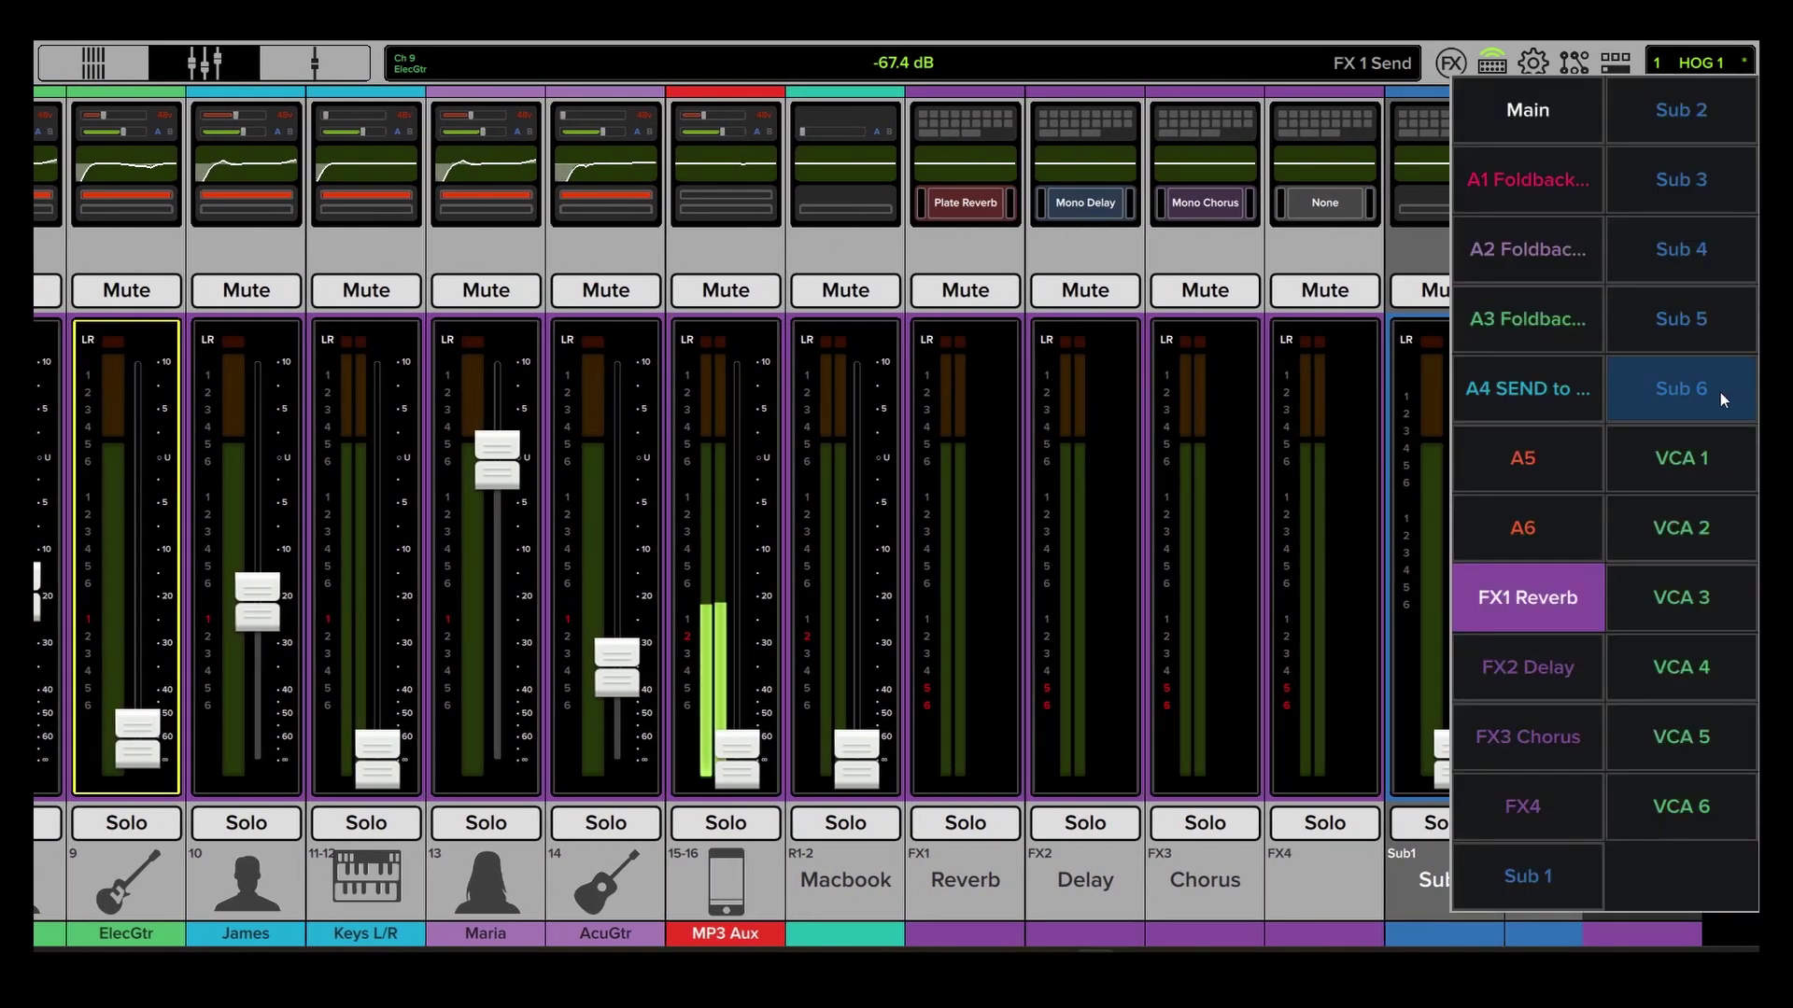
left_click(1513, 677)
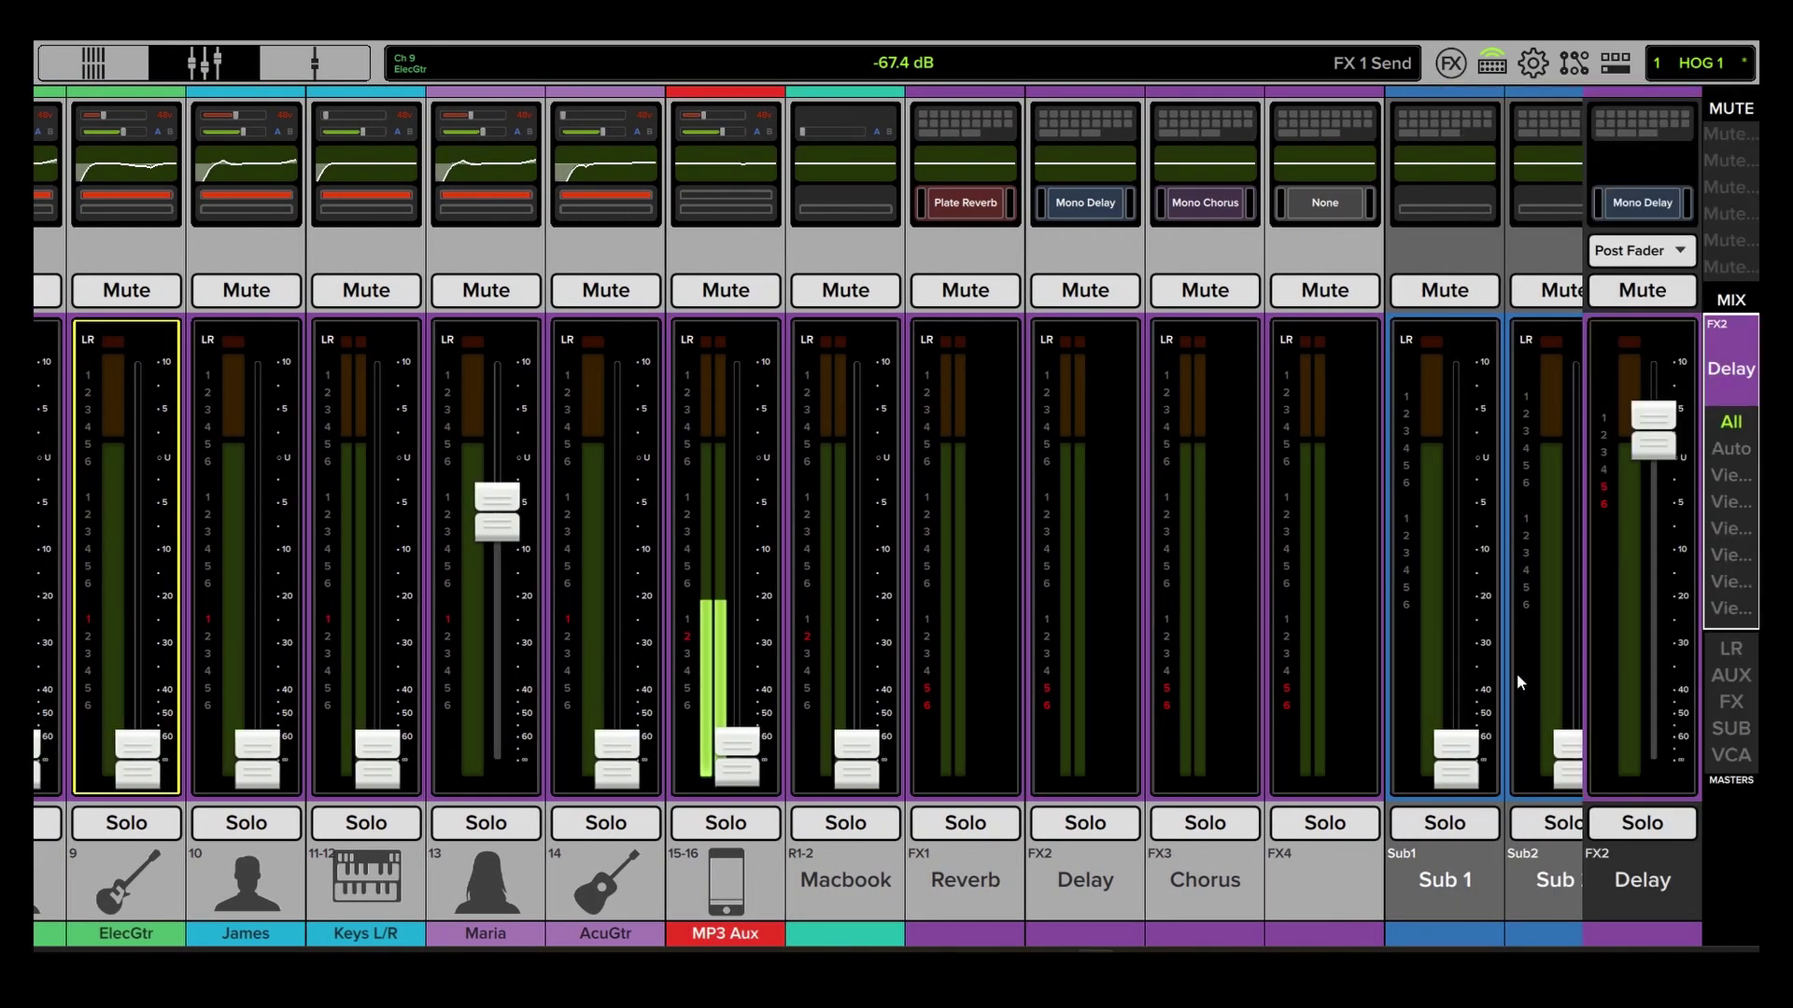
Step through the FX3 Chorus send mix to the empty FX4 send mix.
left_click(1732, 373)
left_click(1537, 741)
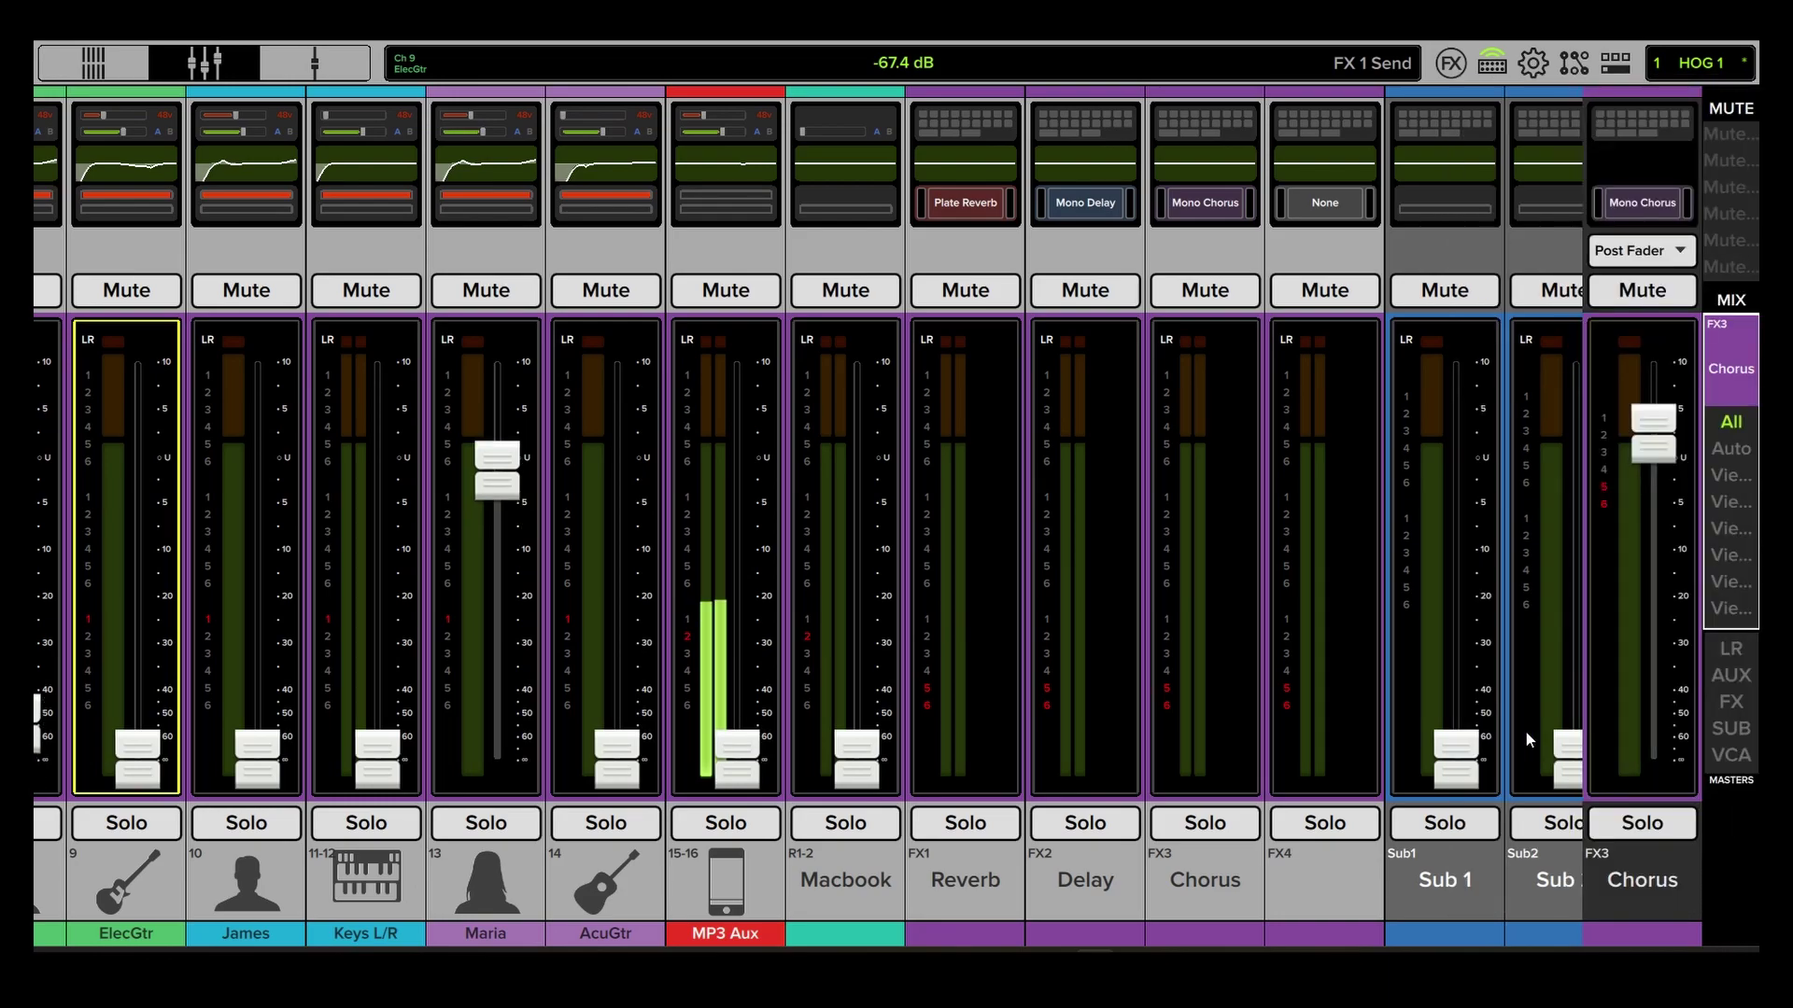
left_click_drag(1526, 741, 1638, 659)
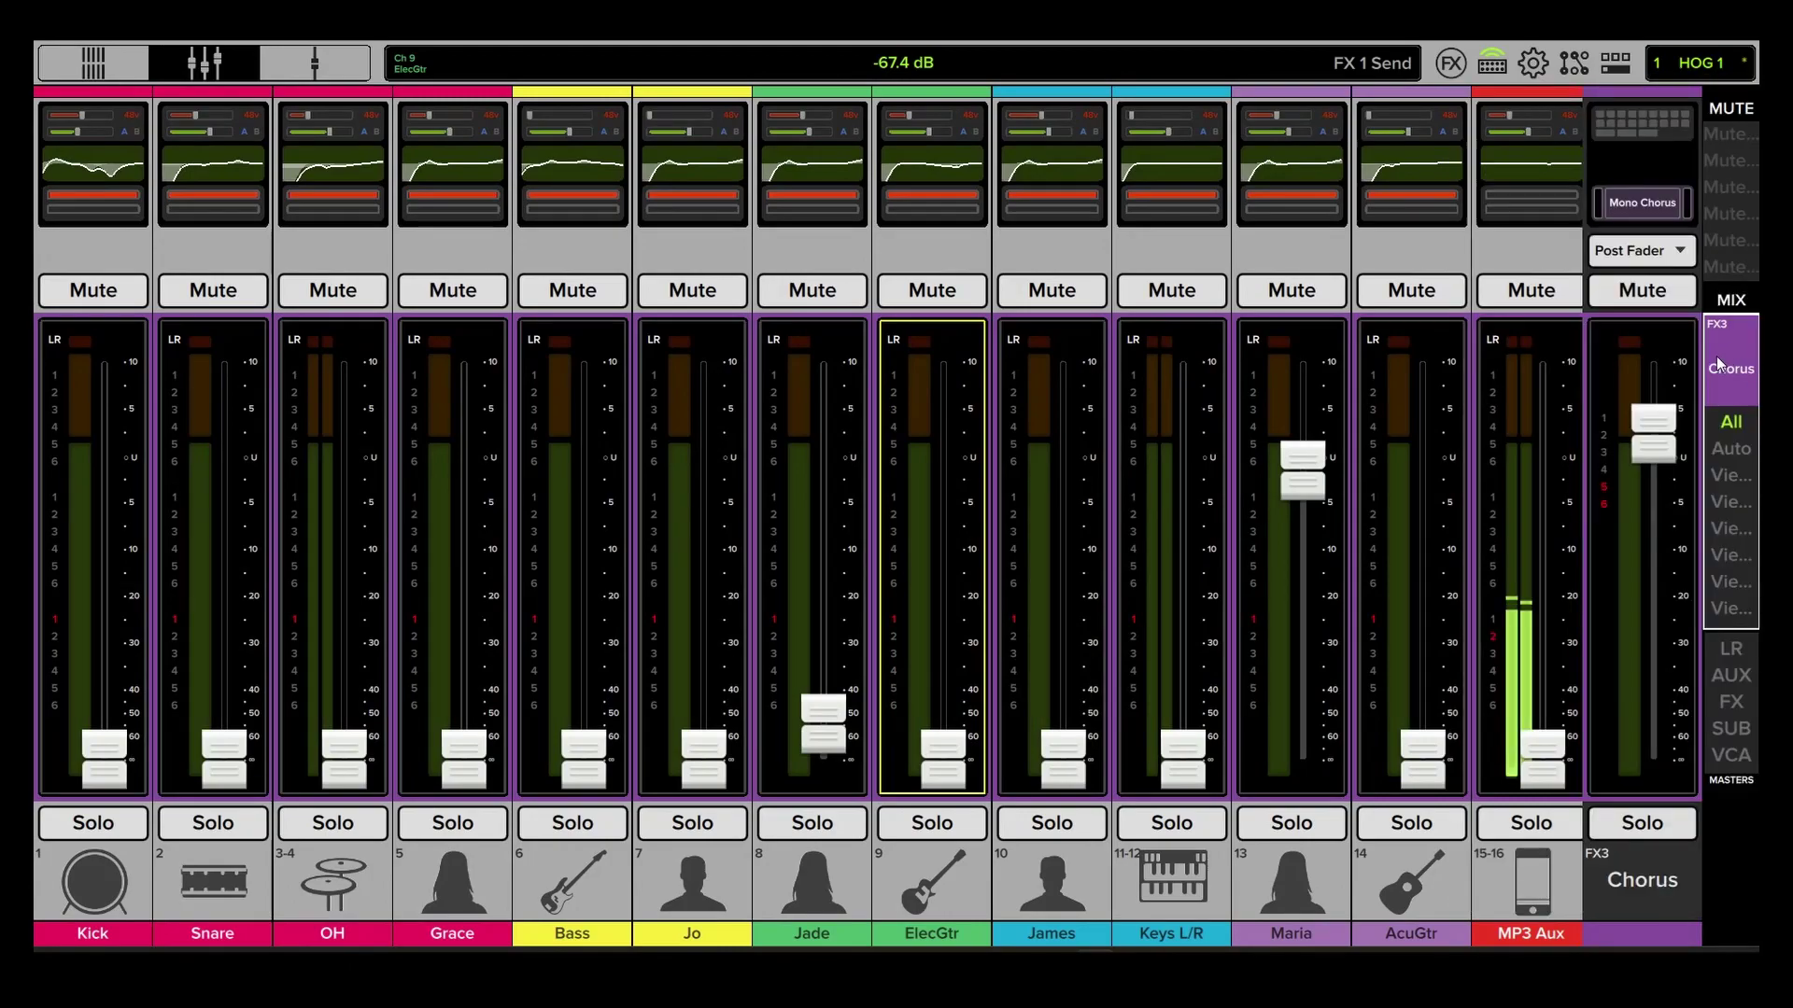
left_click(1717, 367)
left_click(1521, 810)
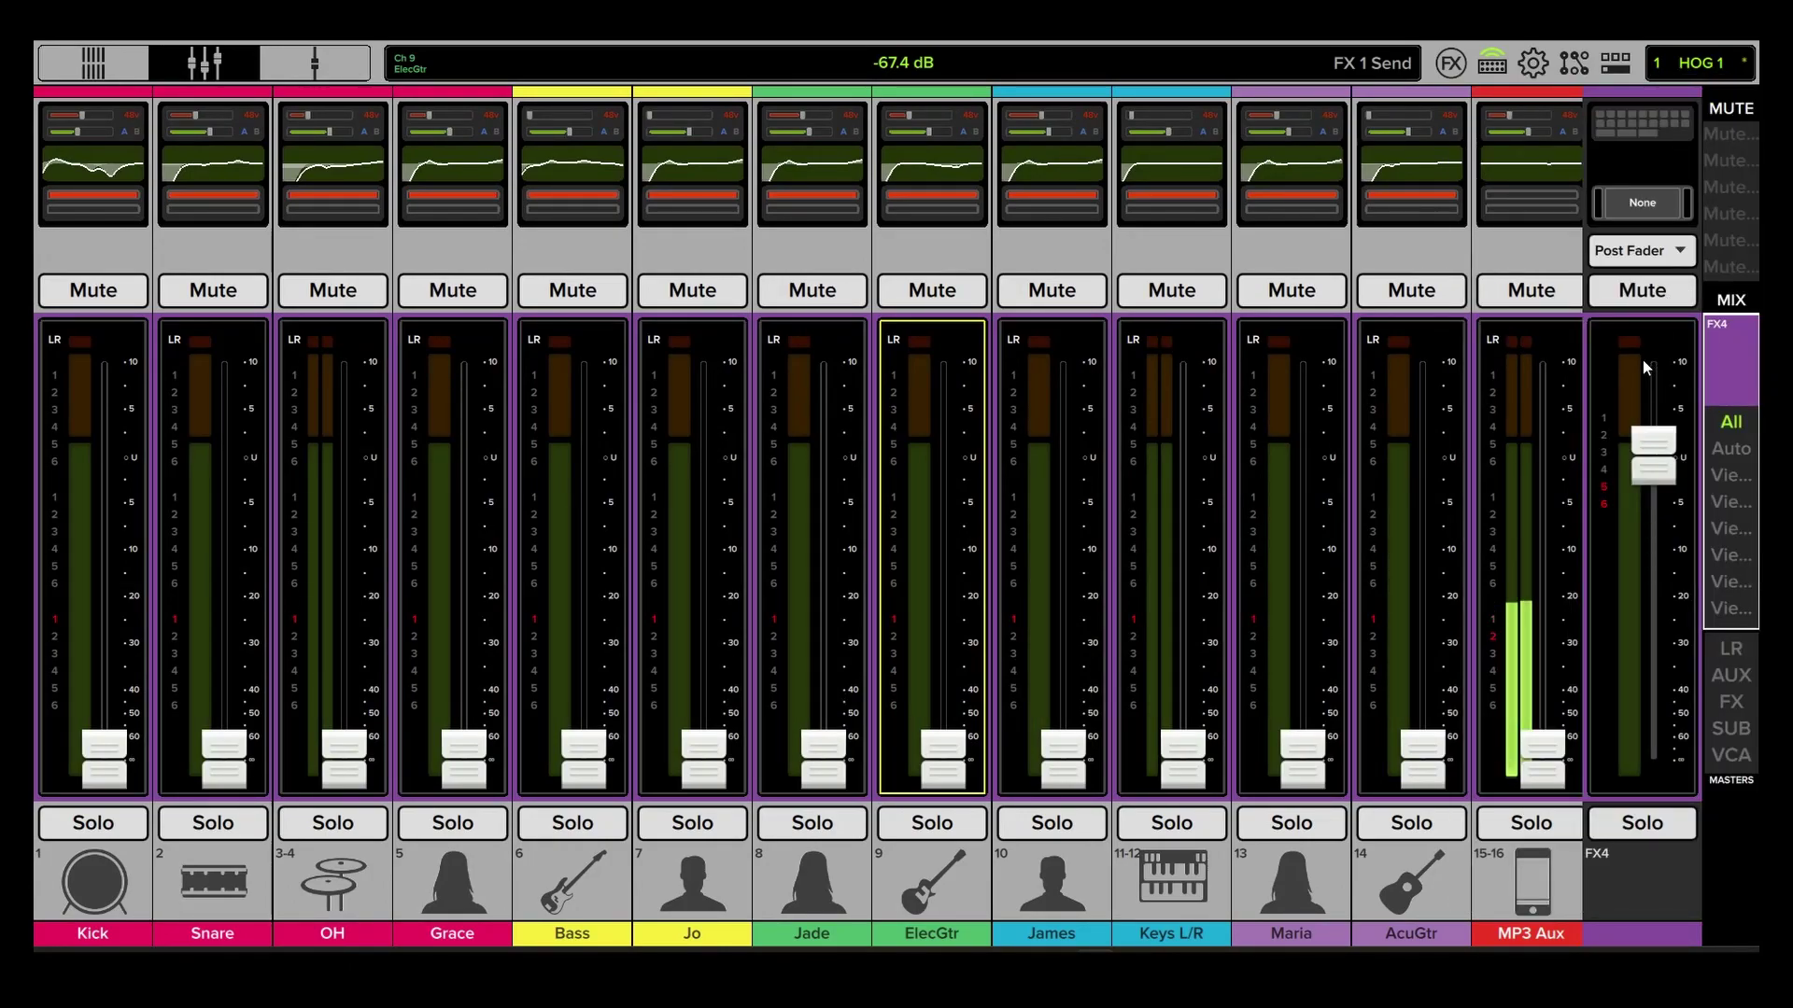
Show the four effects slots and load Stereo Delay into FX4.
left_click(1642, 202)
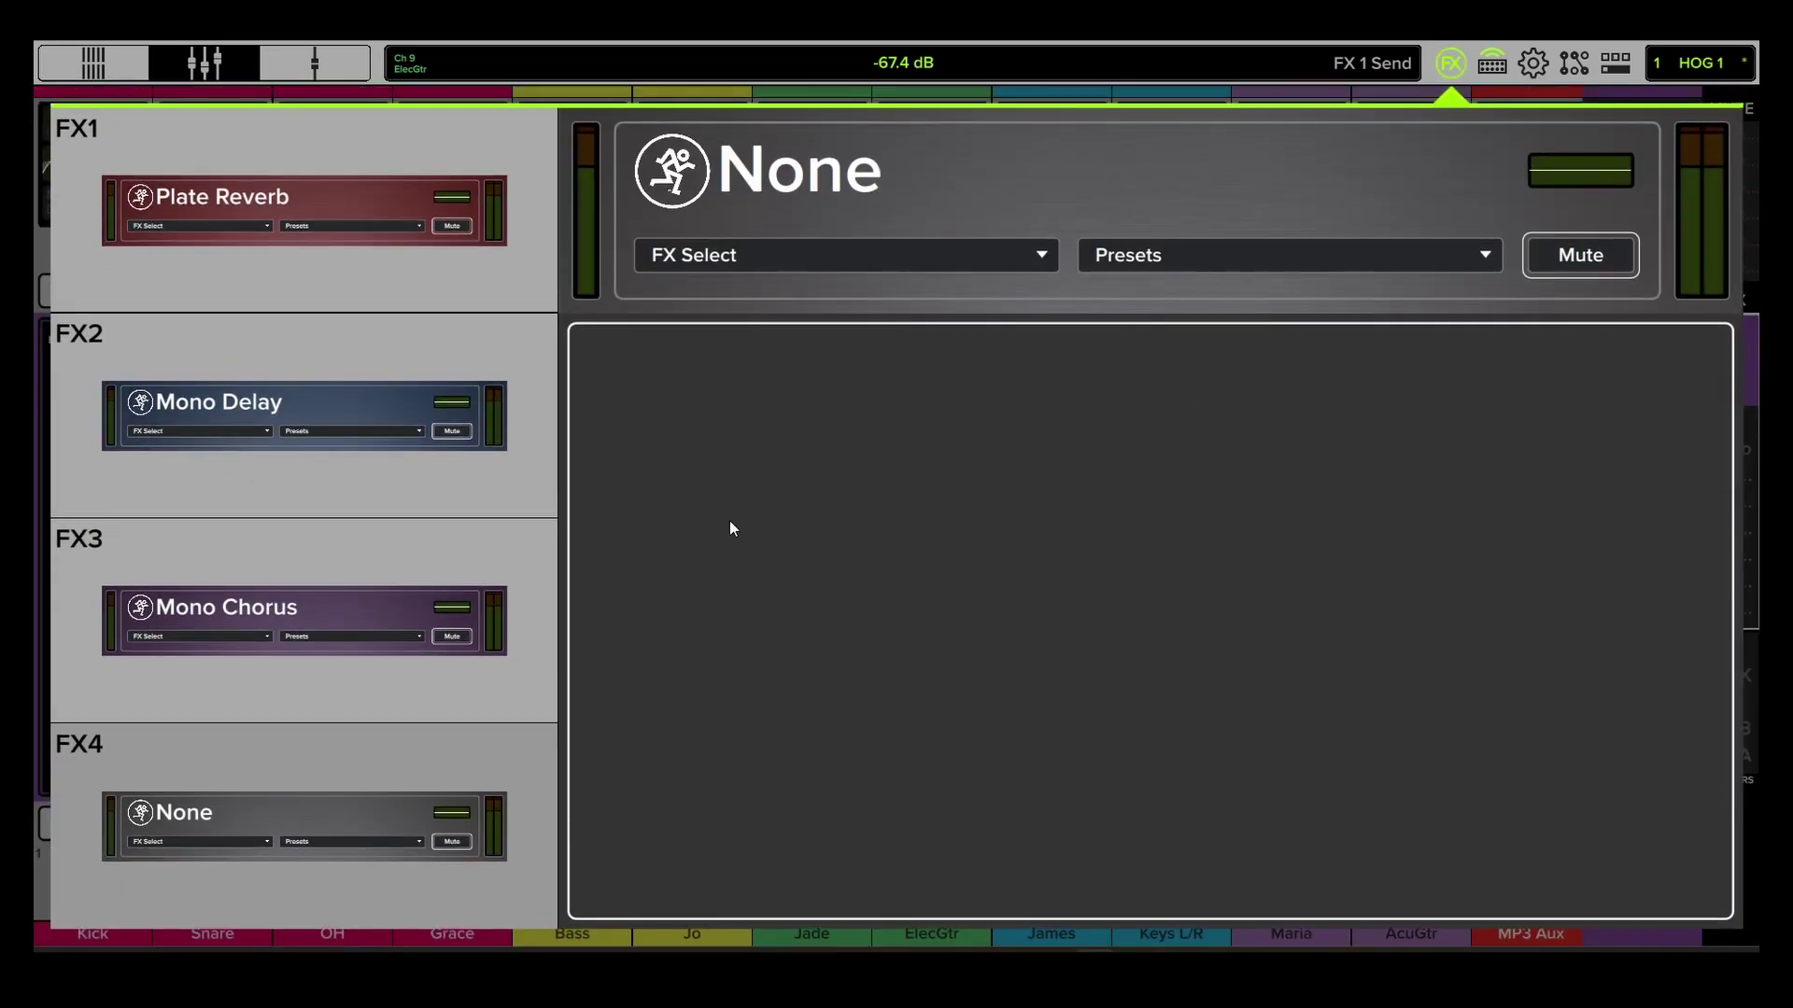
left_click(830, 254)
left_click_drag(1237, 477, 581, 508)
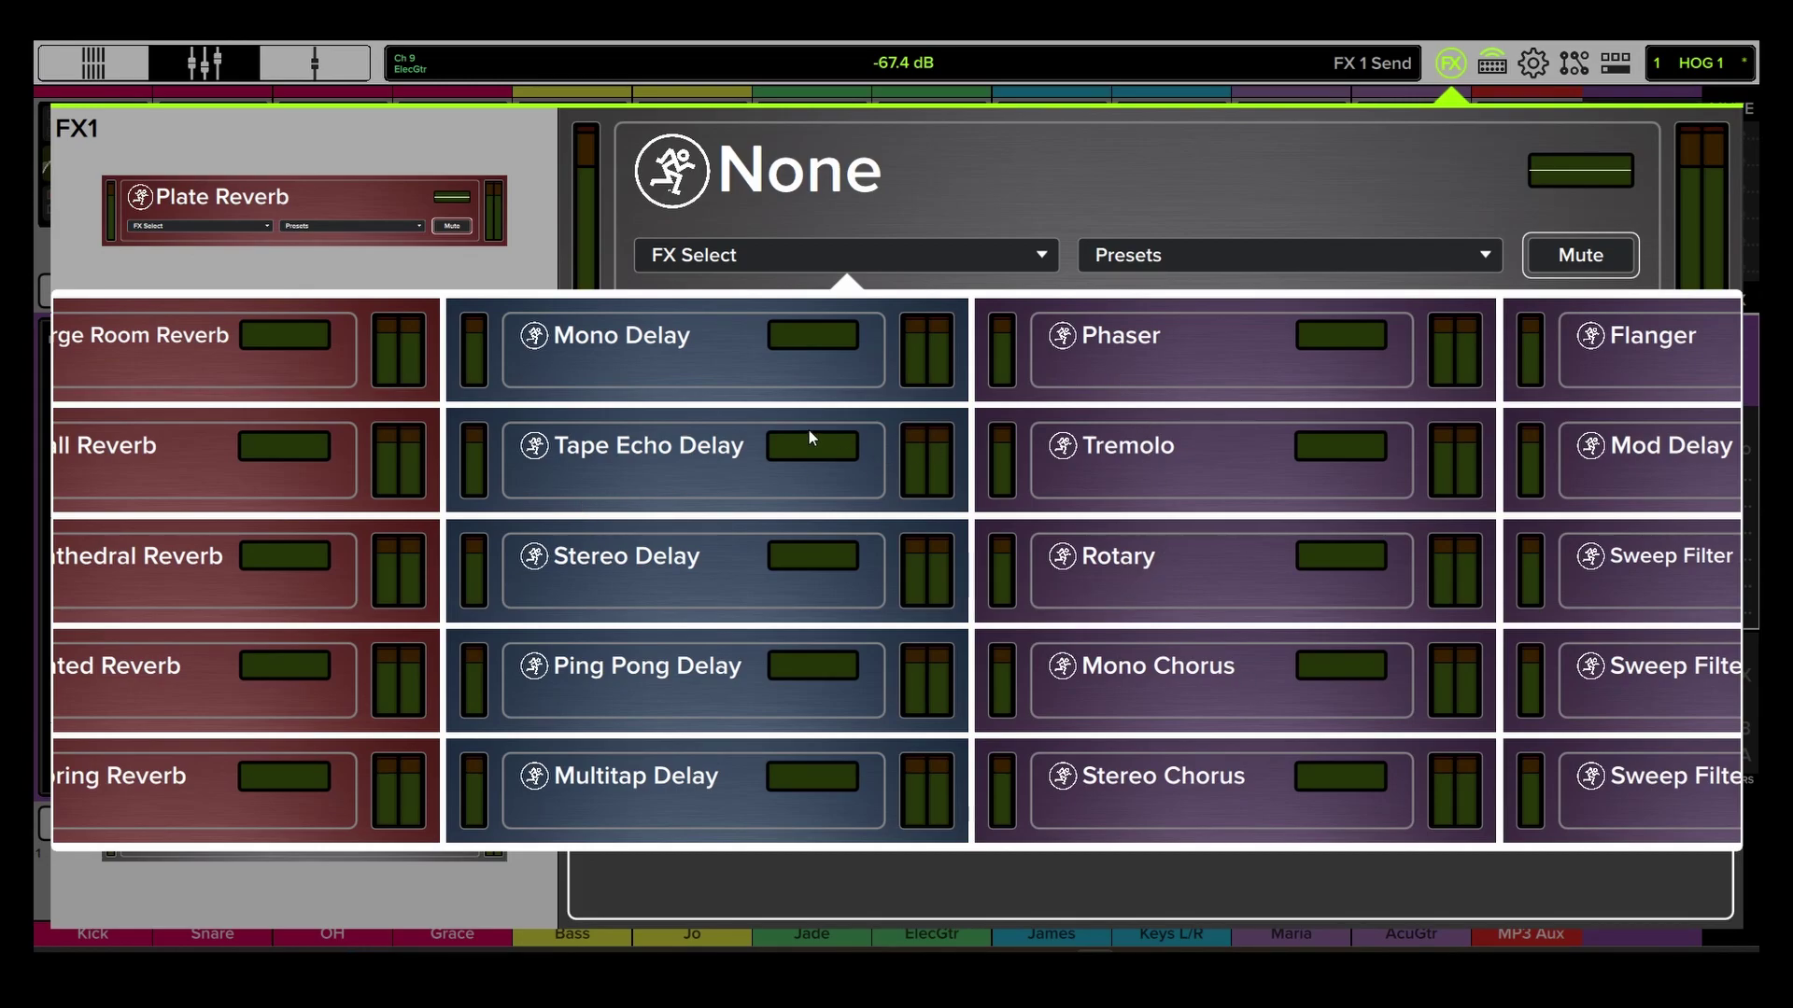
left_click(634, 587)
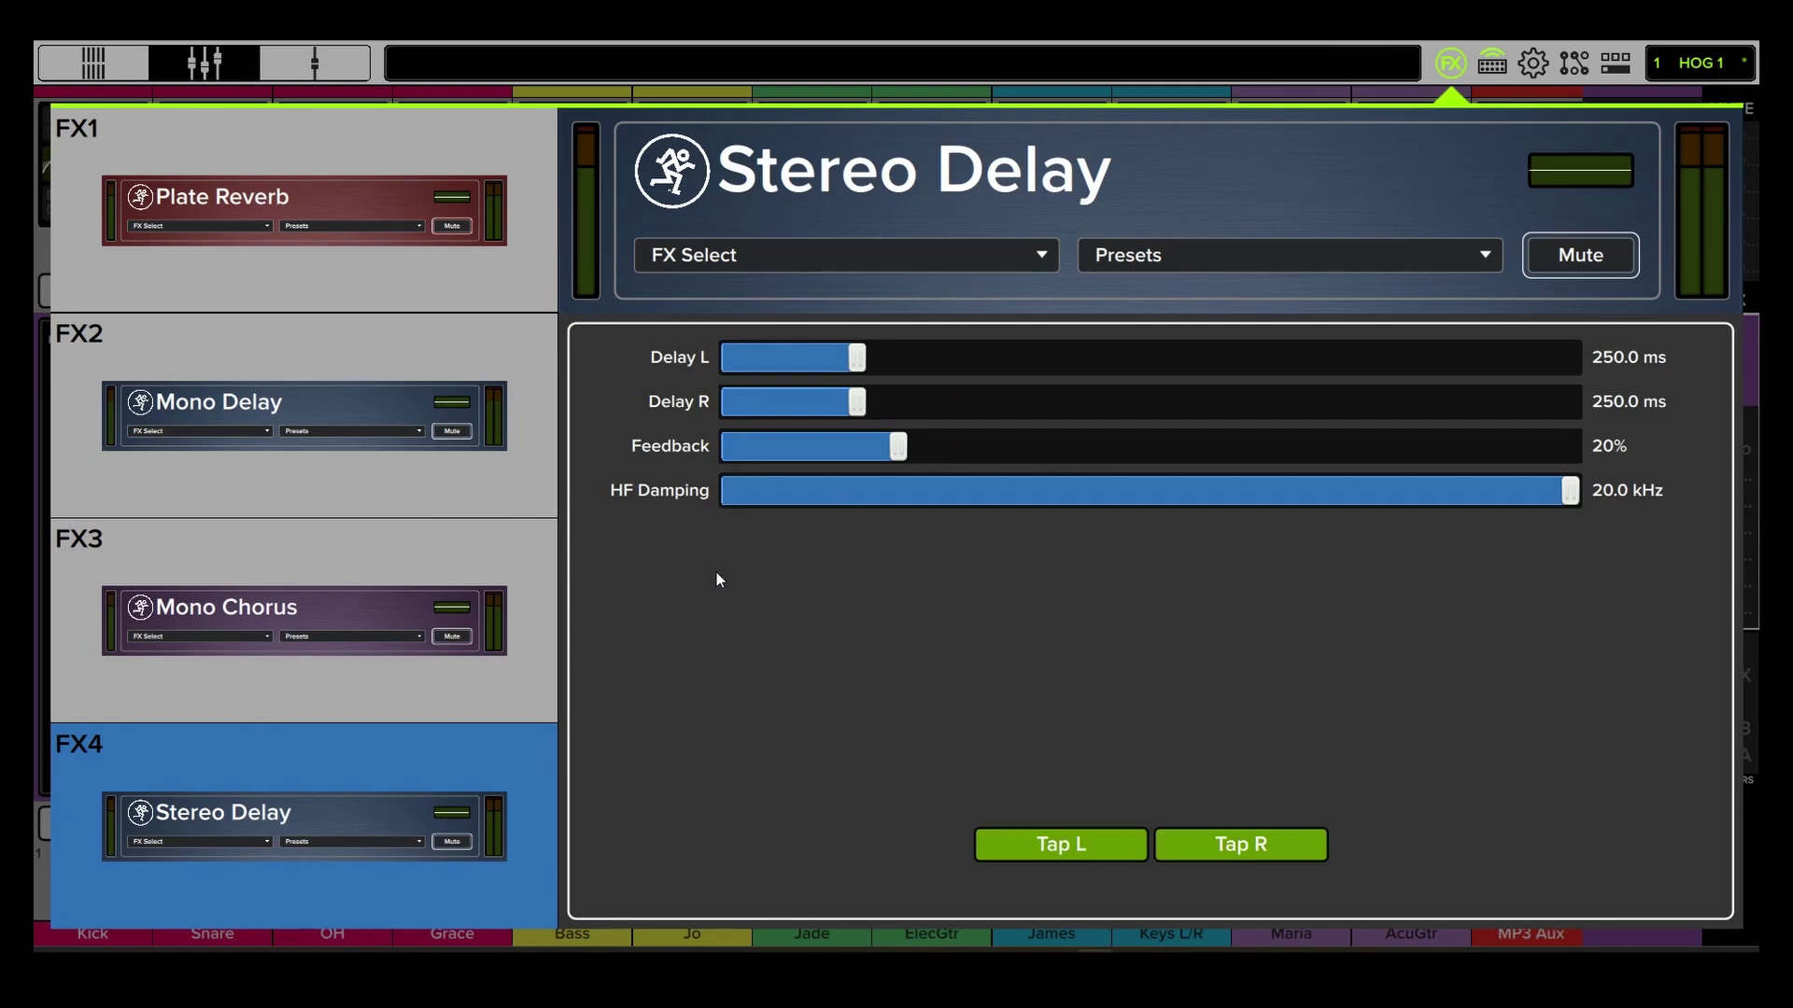
Browse the presets, set FX4 back to None and return to the mixer.
left_click(1233, 255)
scroll(1258, 669, "down", 3)
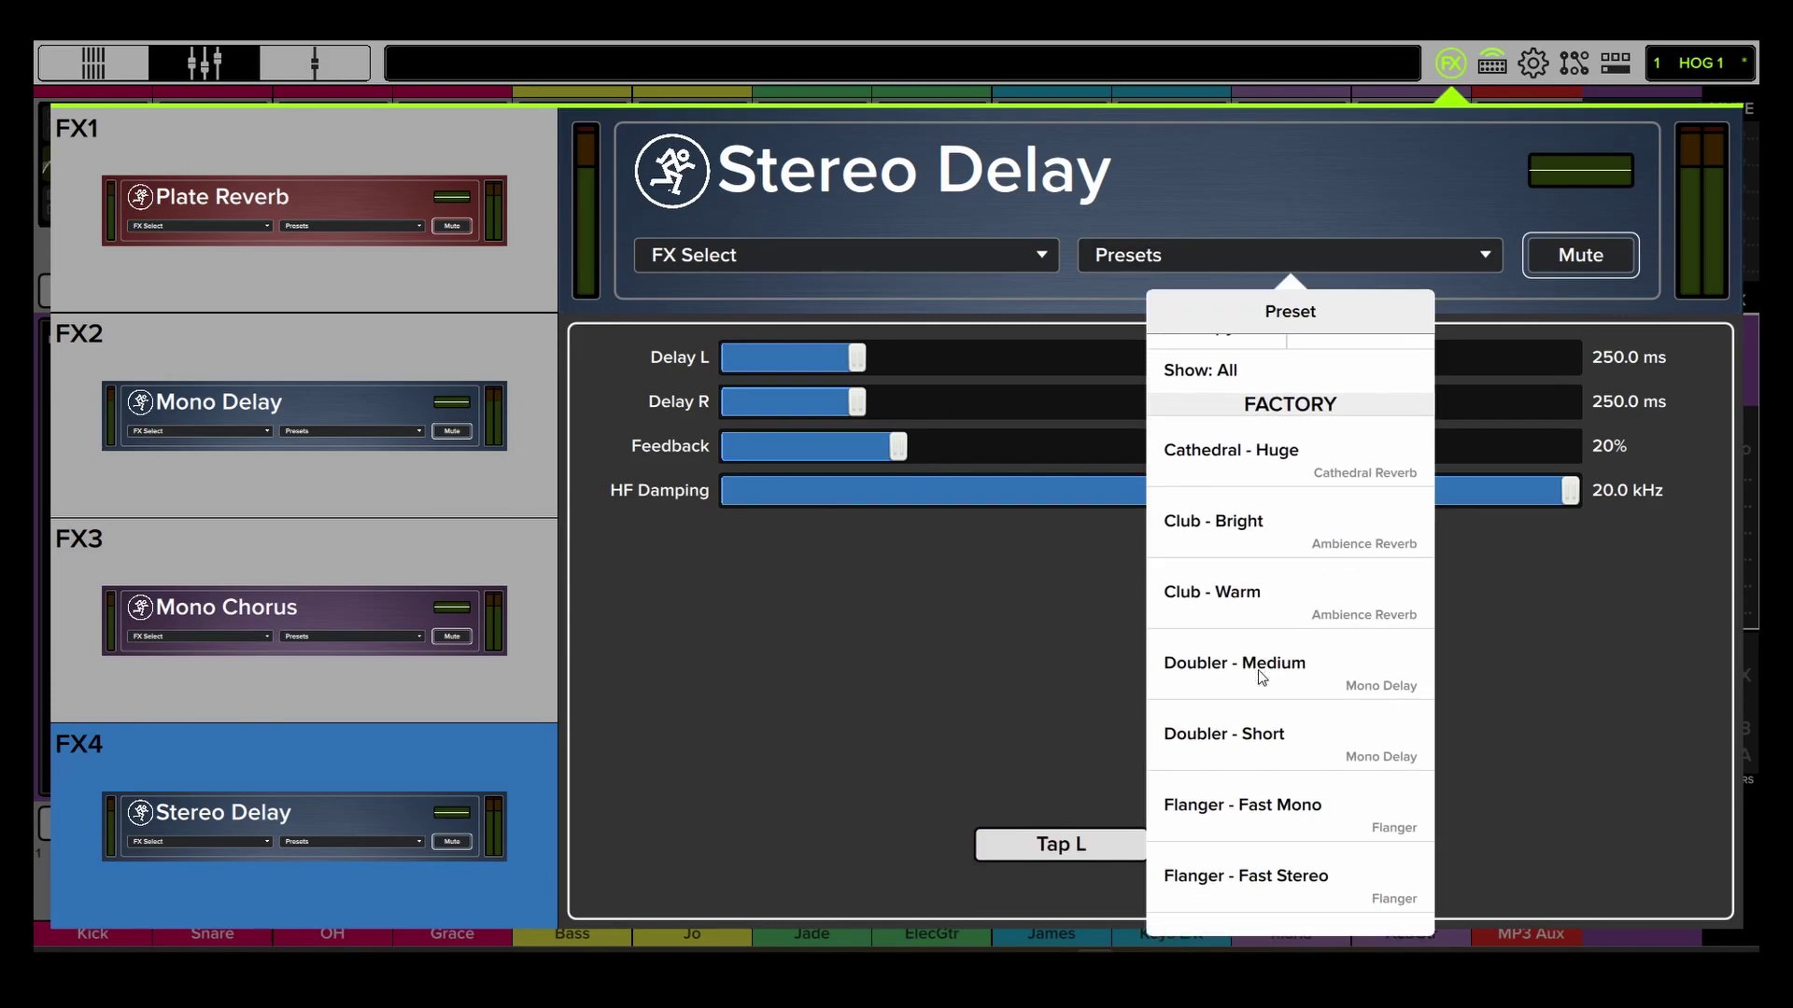
scroll(1259, 671, "down", 3)
scroll(1257, 670, "down", 2)
scroll(1255, 673, "down", 3)
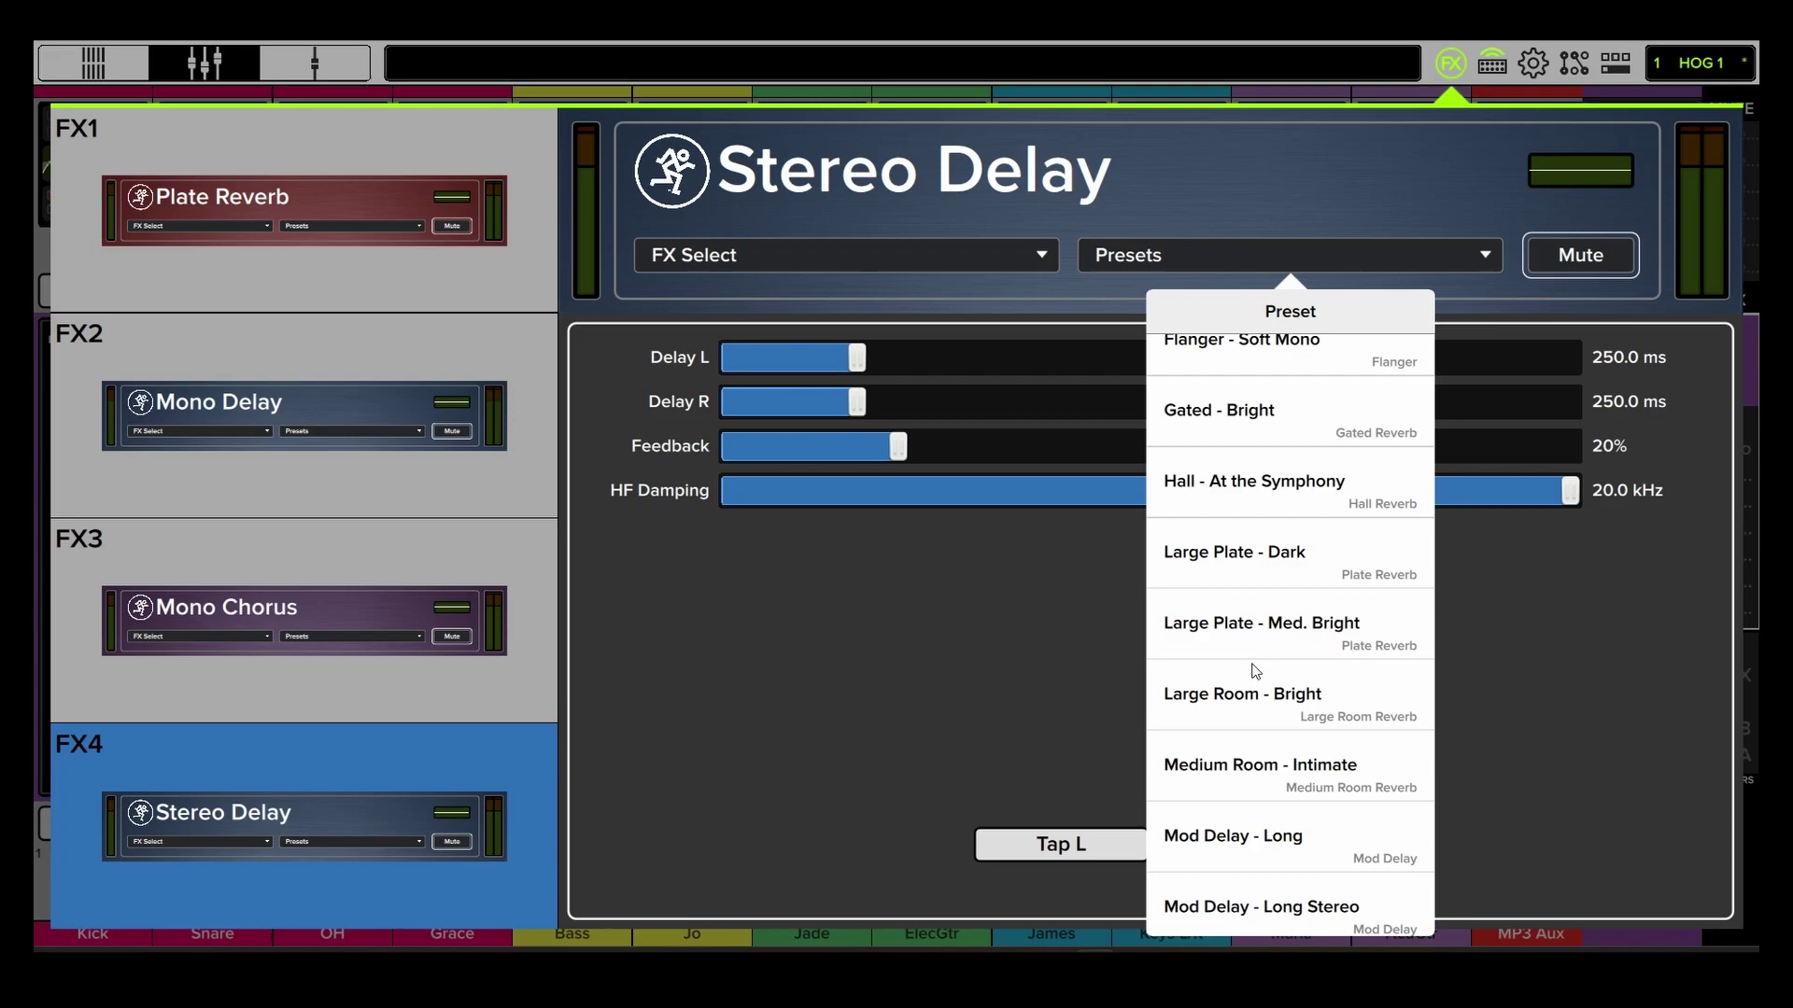
scroll(1255, 672, "down", 3)
scroll(1254, 672, "up", 4)
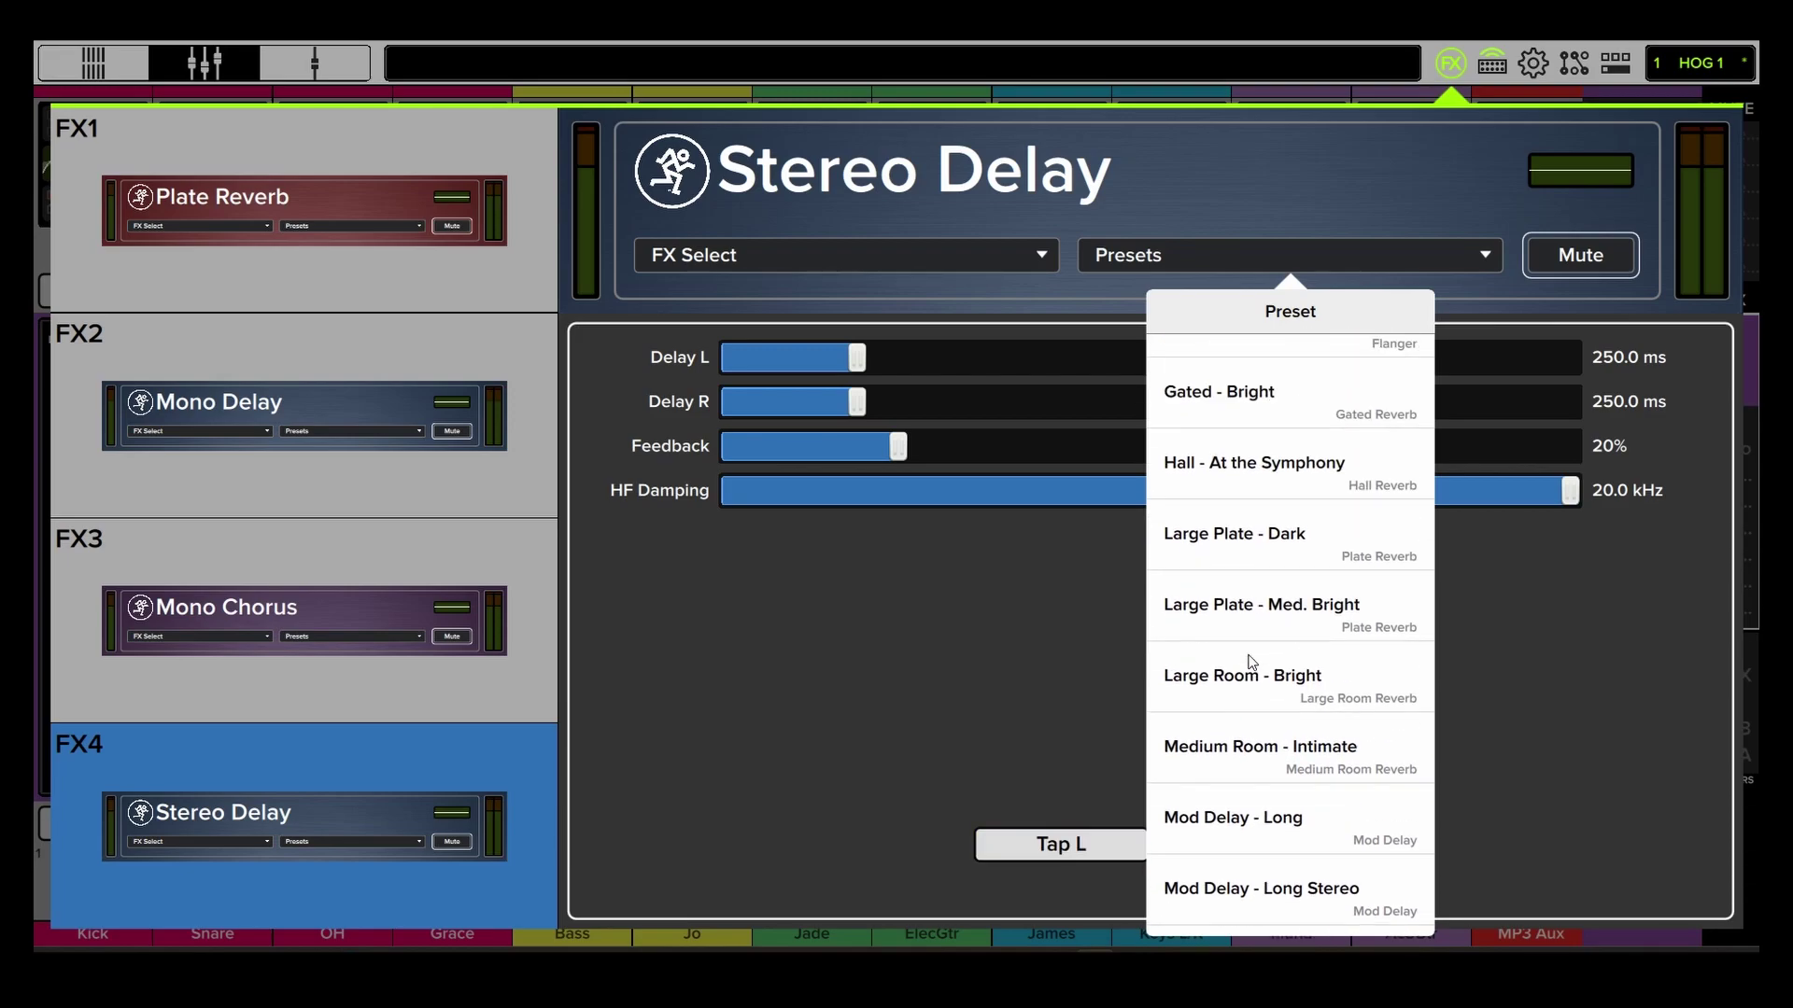
scroll(1255, 673, "up", 5)
left_click(1003, 254)
left_click(1003, 254)
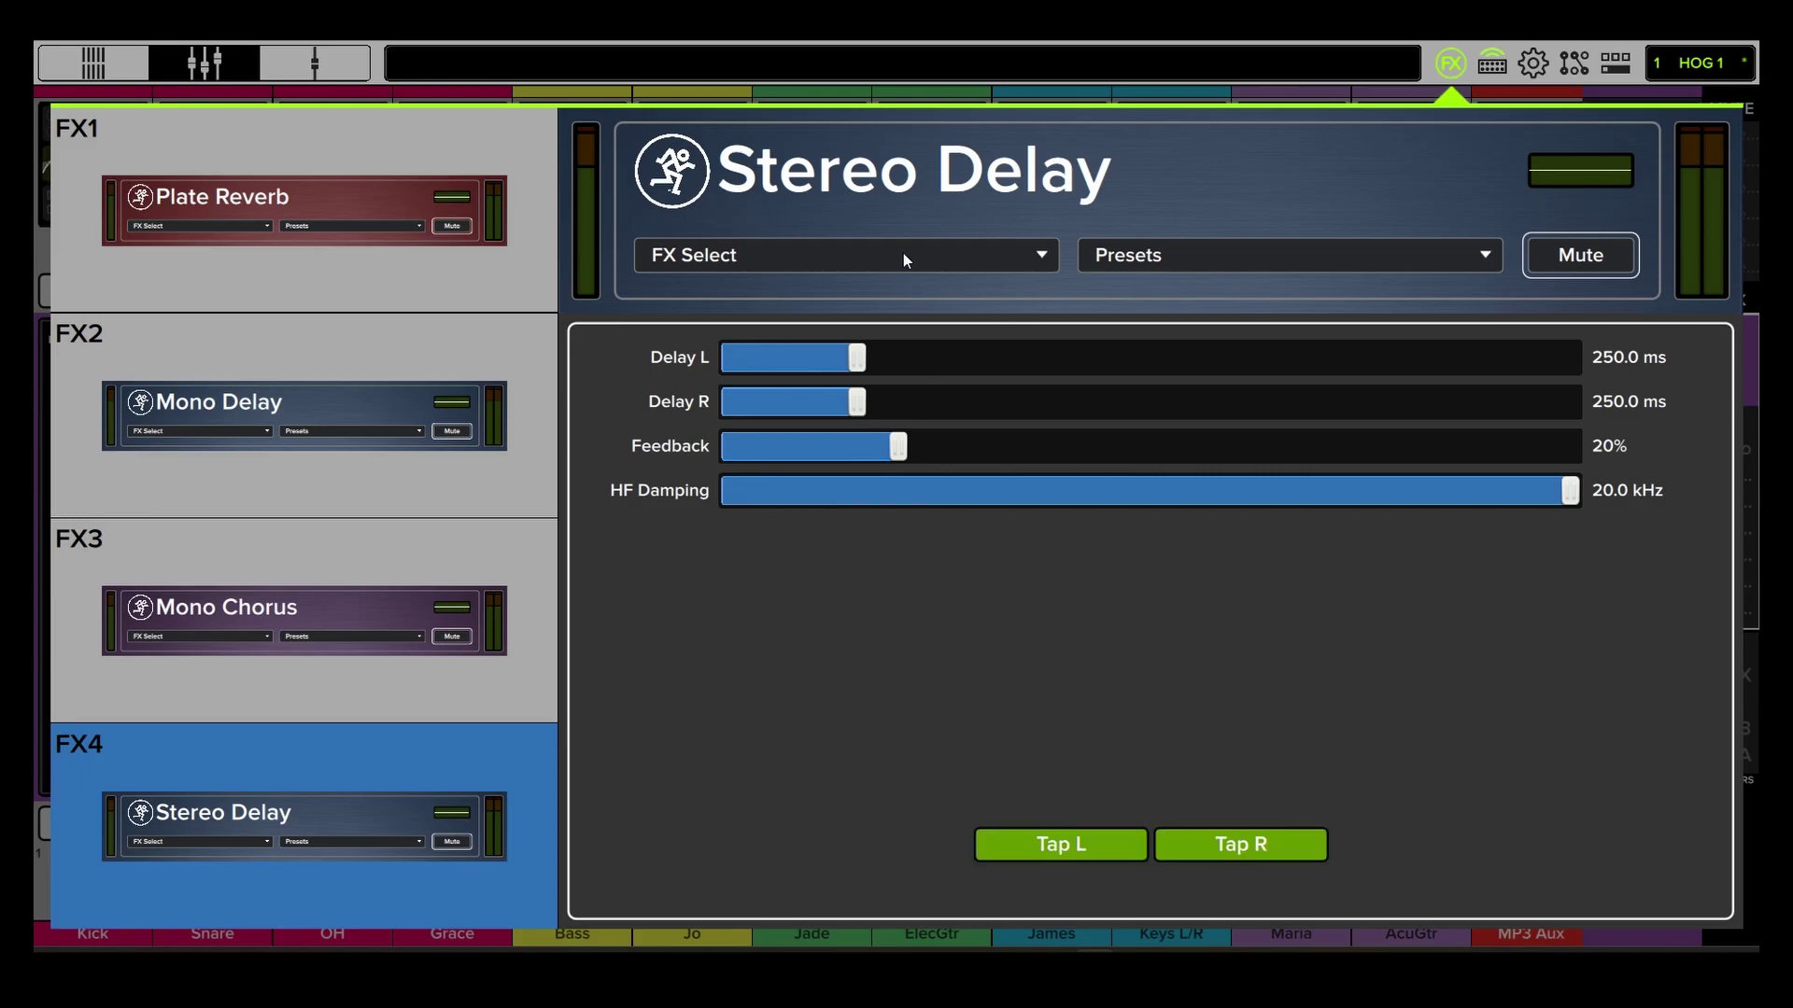
left_click(903, 253)
left_click(396, 350)
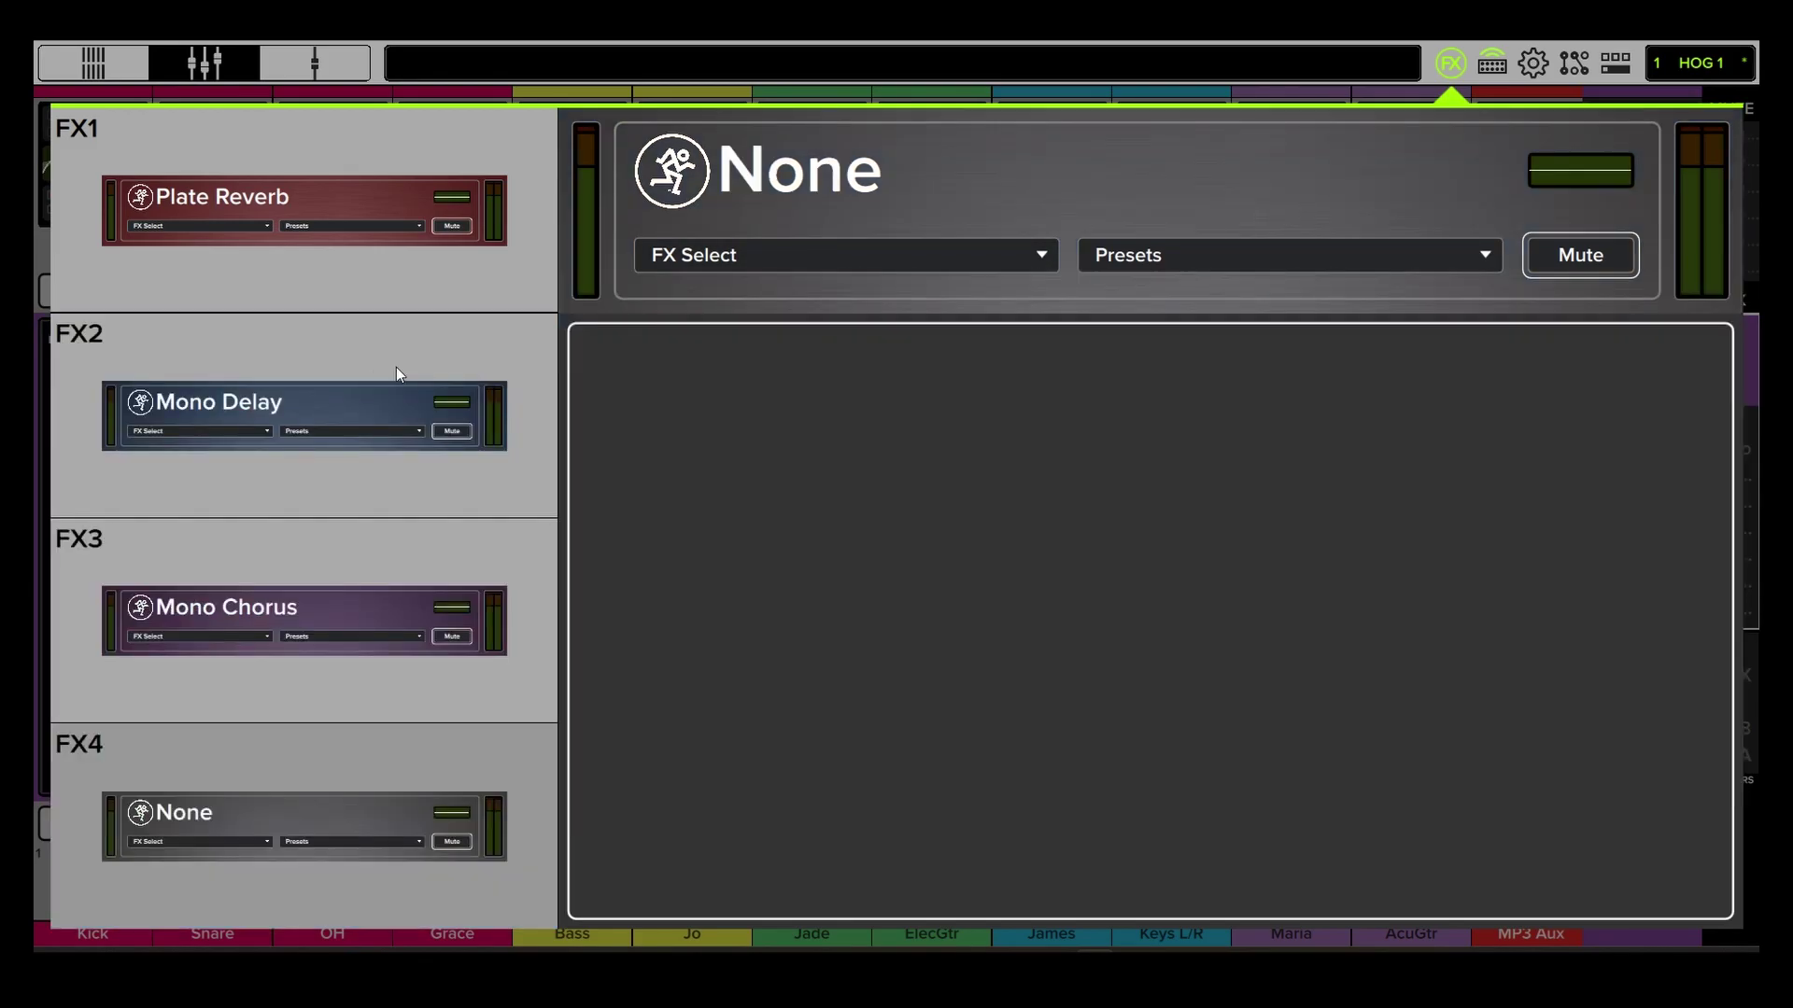
left_click(1453, 68)
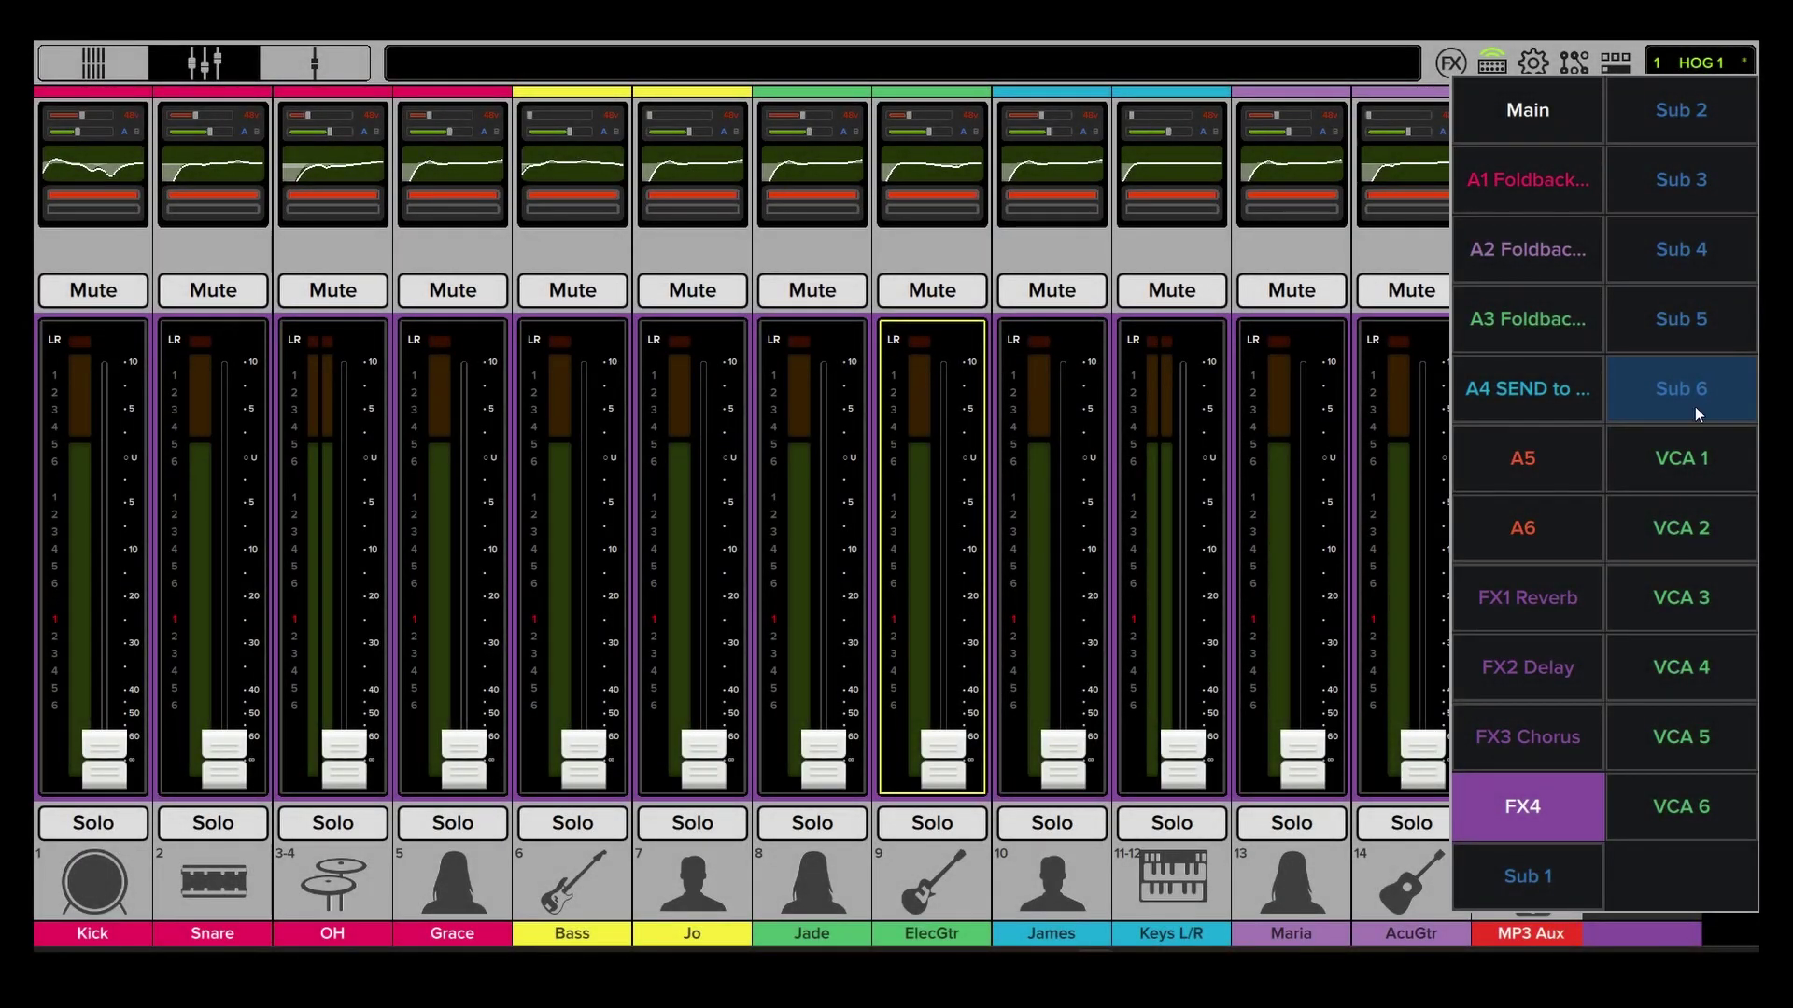
Step through the Sub 1, Sub 2 and Sub 3 mixes.
left_click(1576, 855)
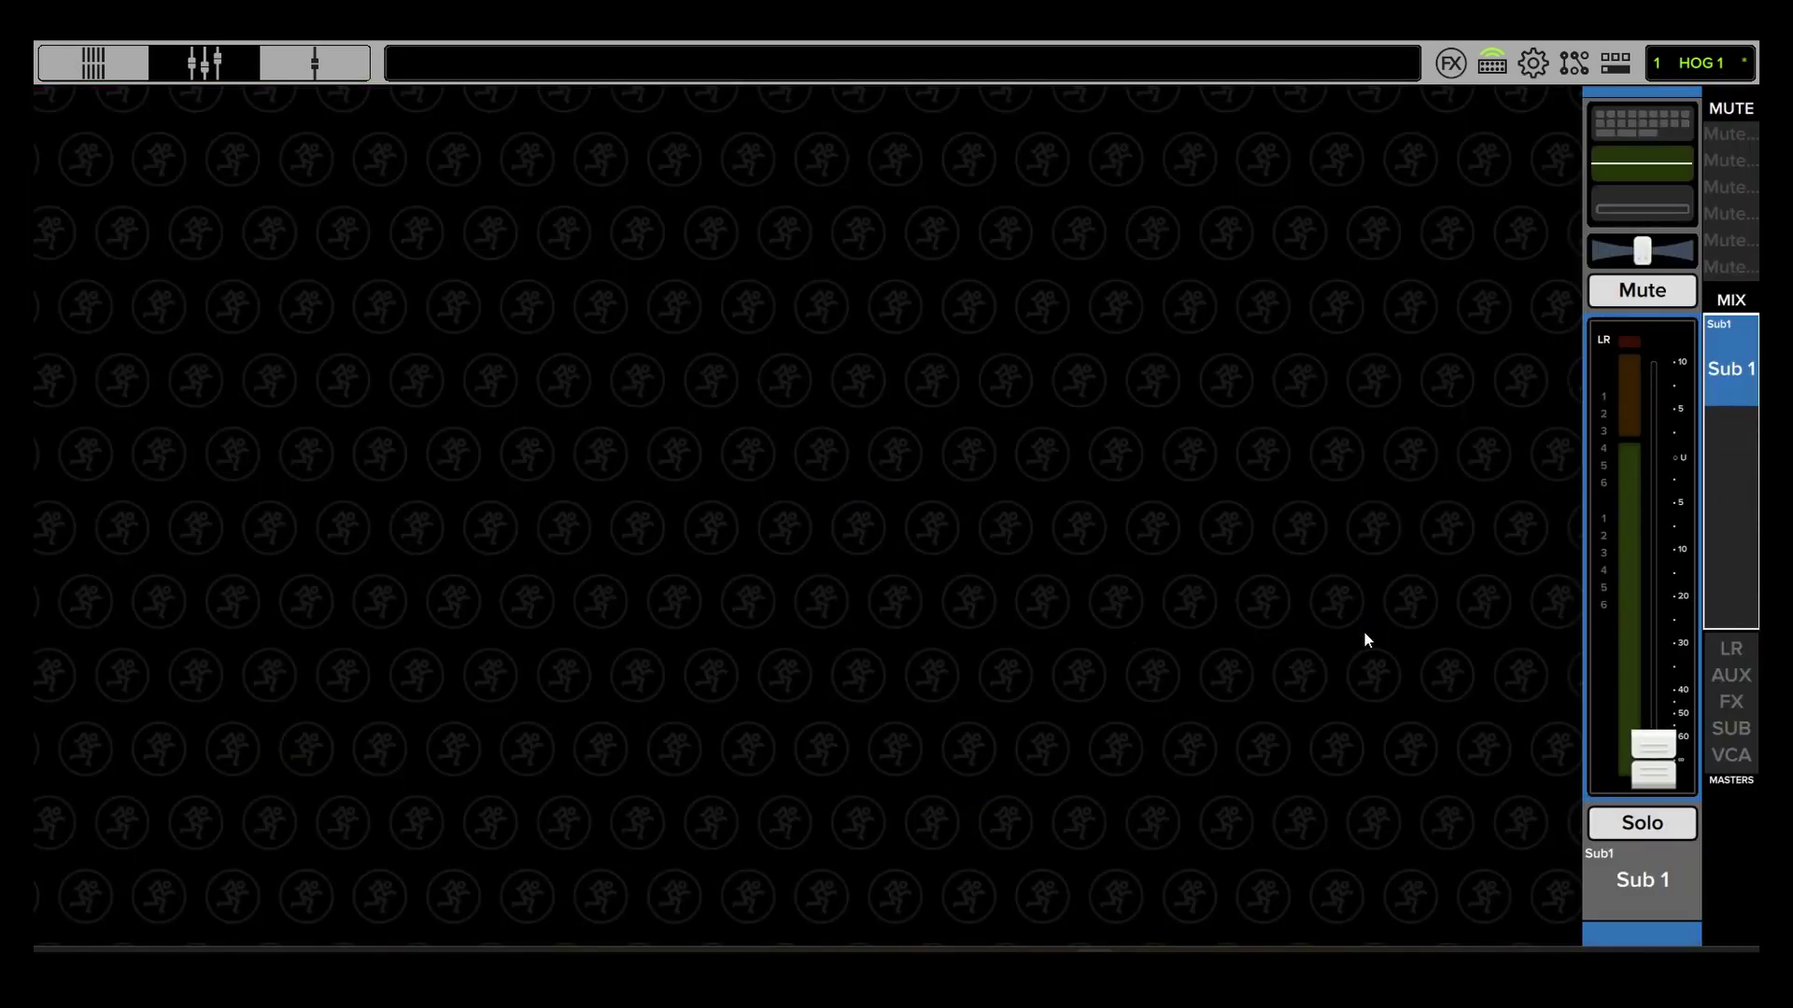
left_click(1724, 380)
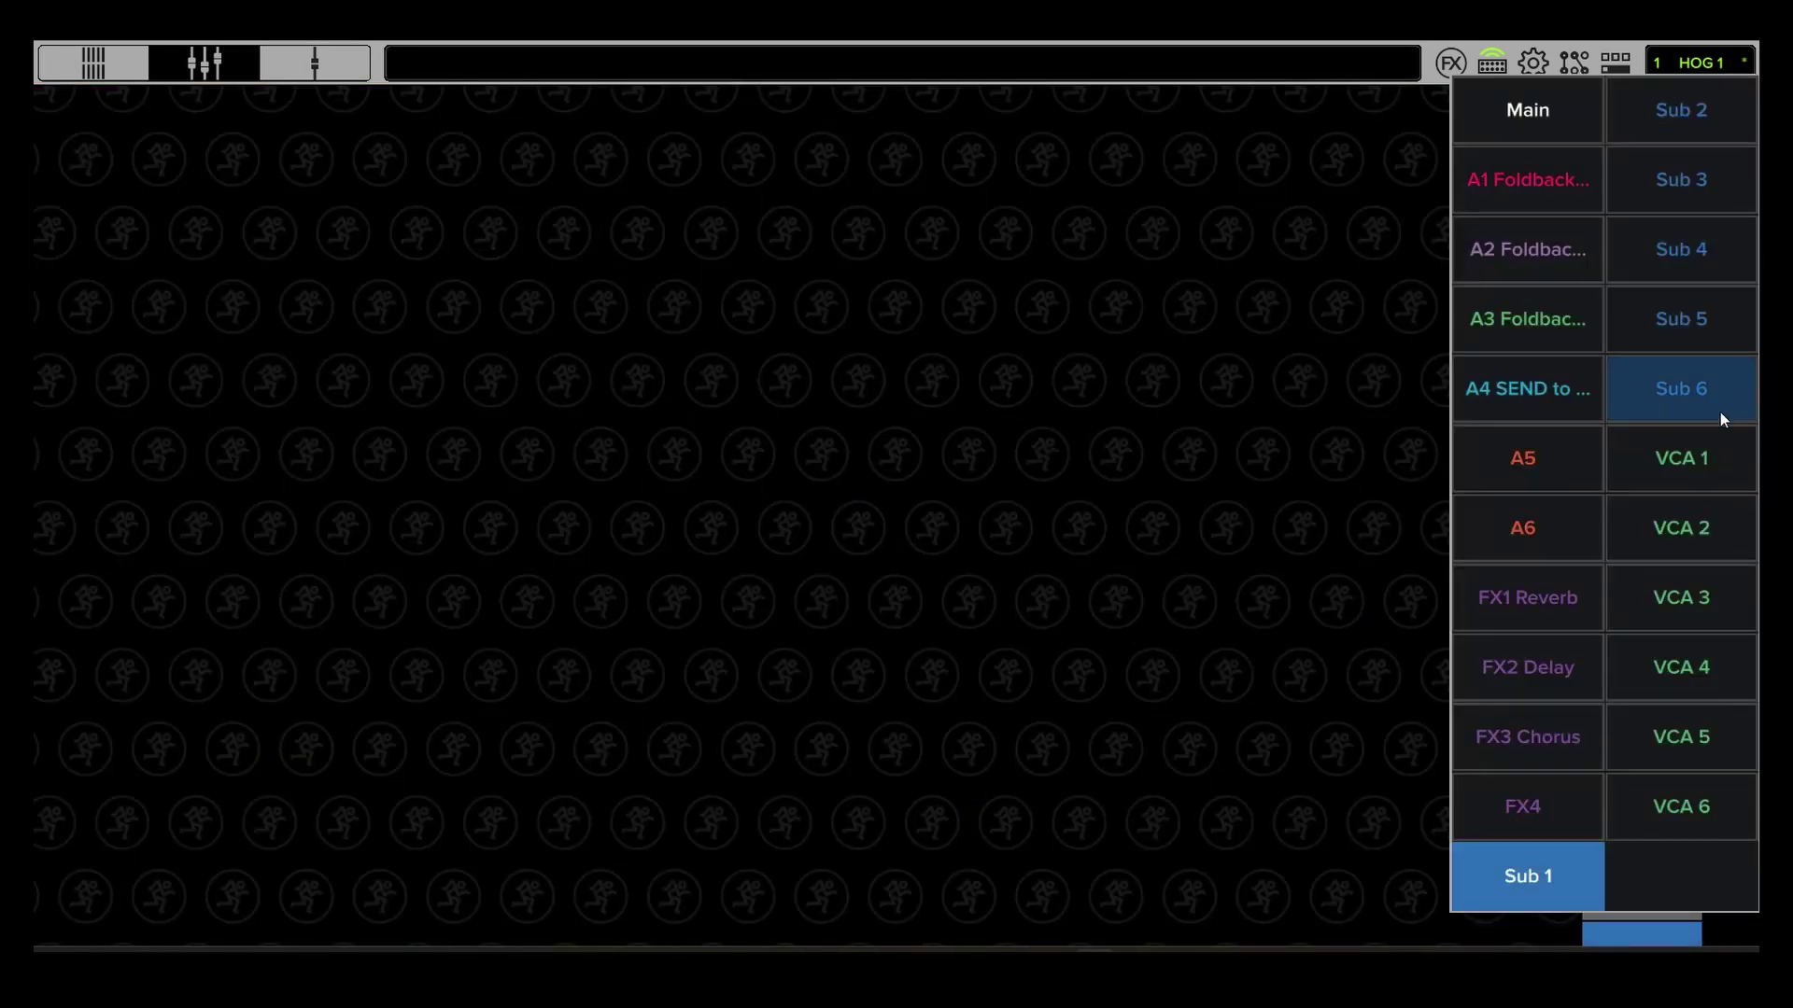
left_click(1719, 175)
left_click(1730, 367)
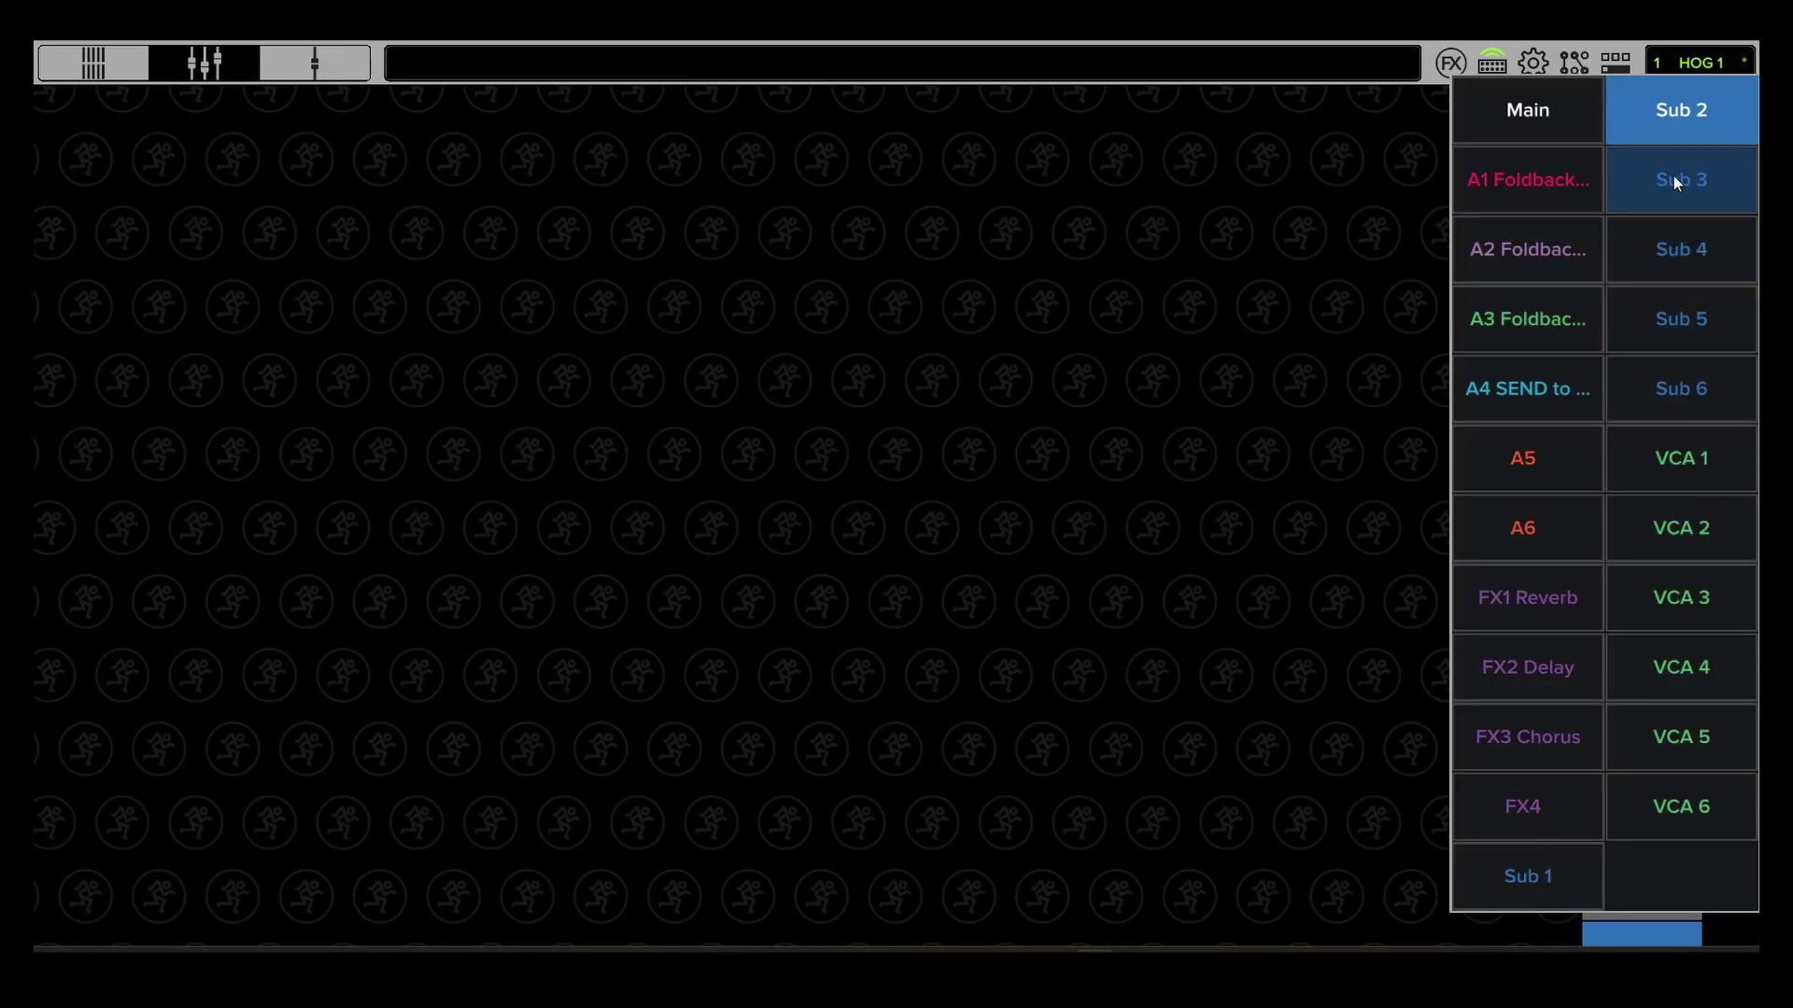
left_click(1673, 176)
left_click(1735, 358)
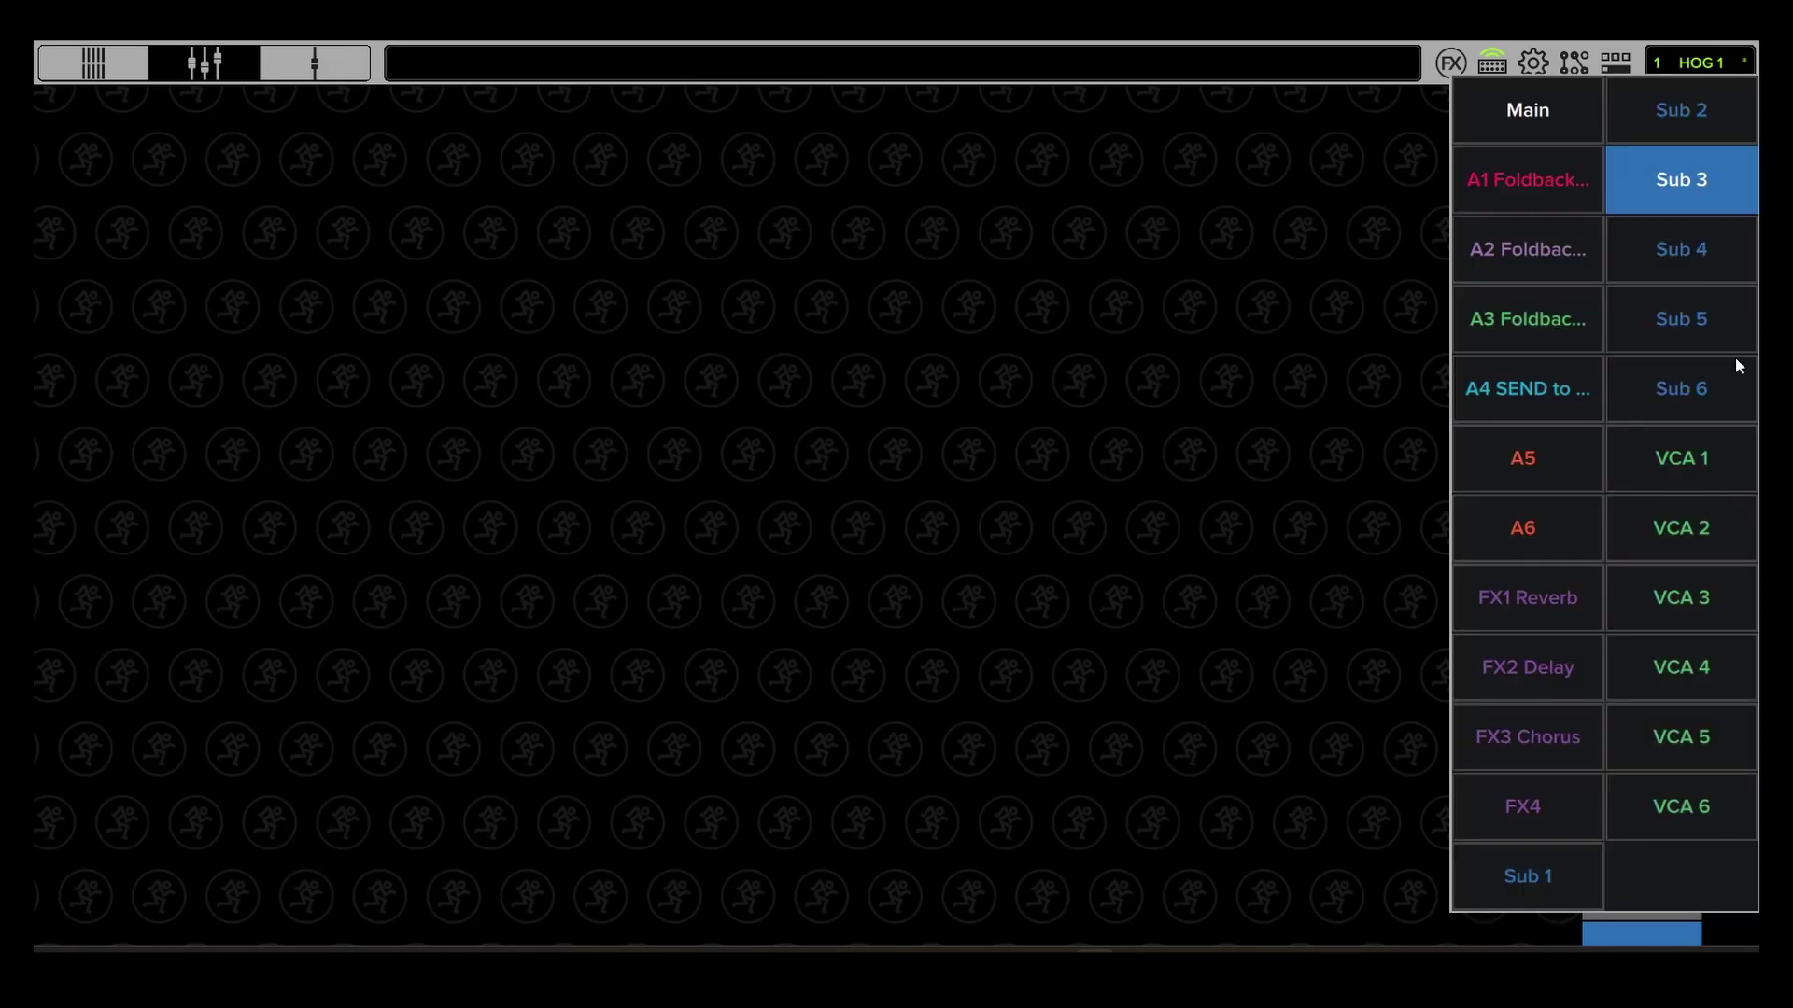
left_click(1686, 373)
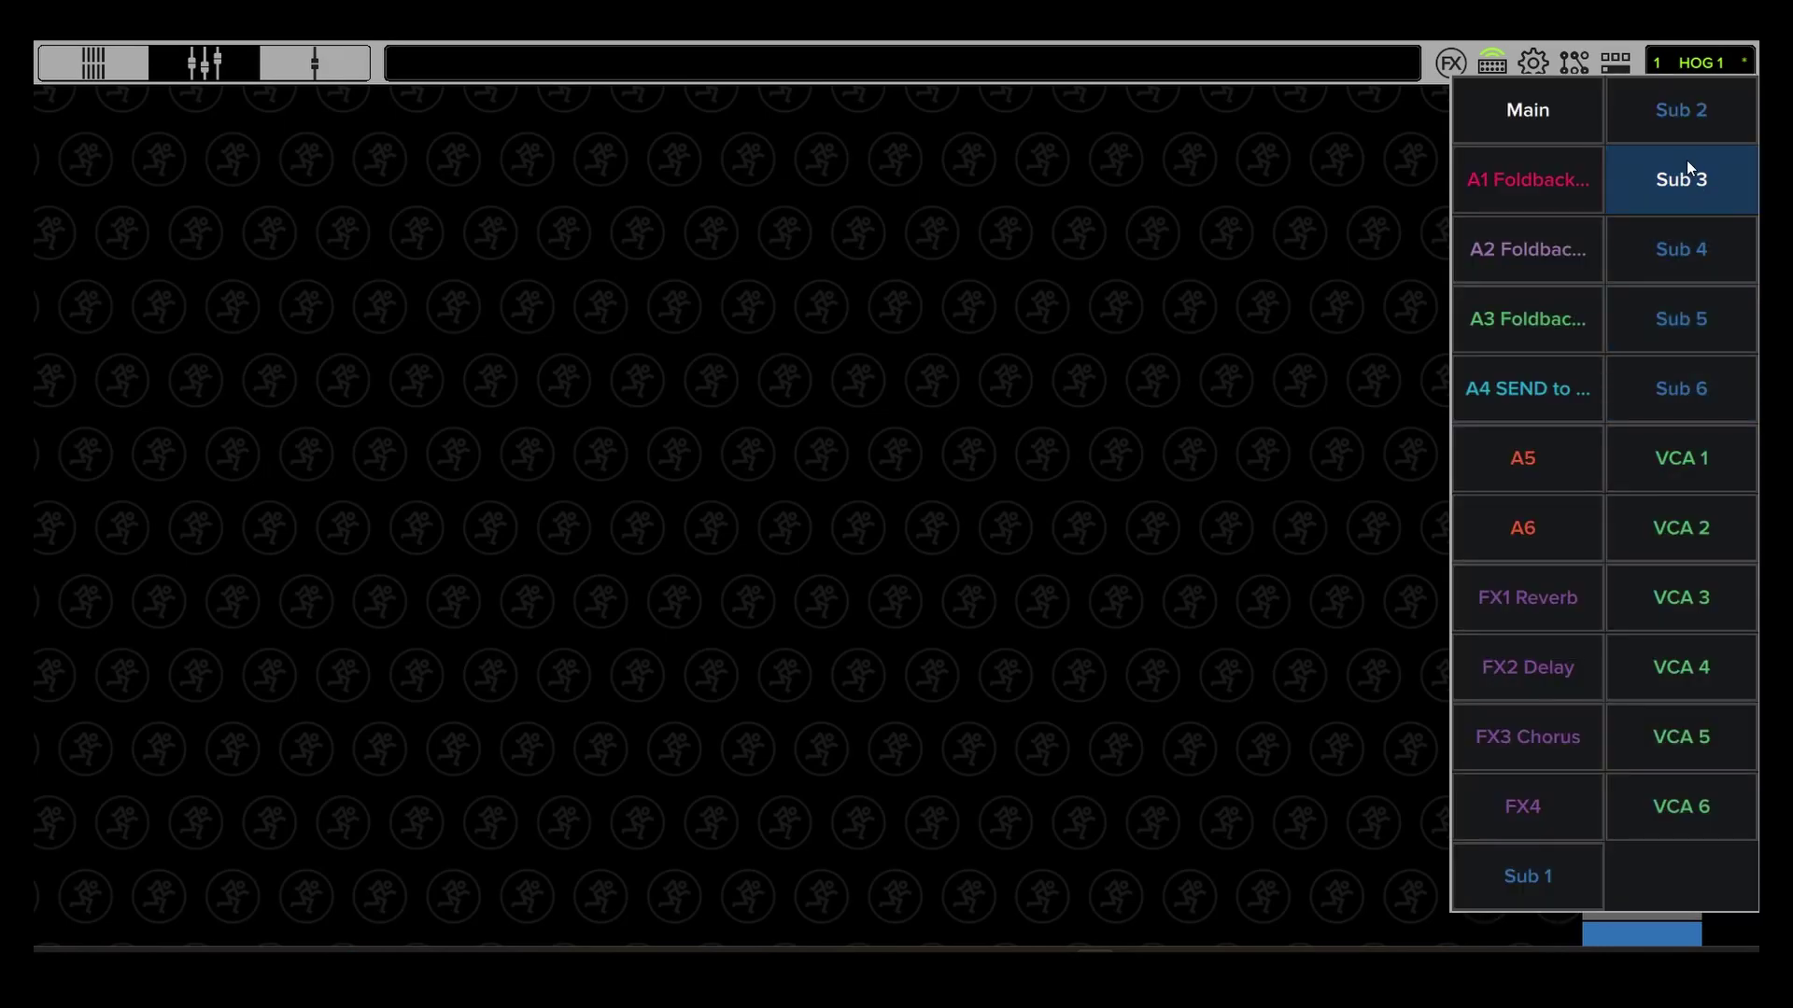
Step through the VCA 1, VCA 2 and VCA 3 masters, then return to the Main mix.
left_click(1674, 463)
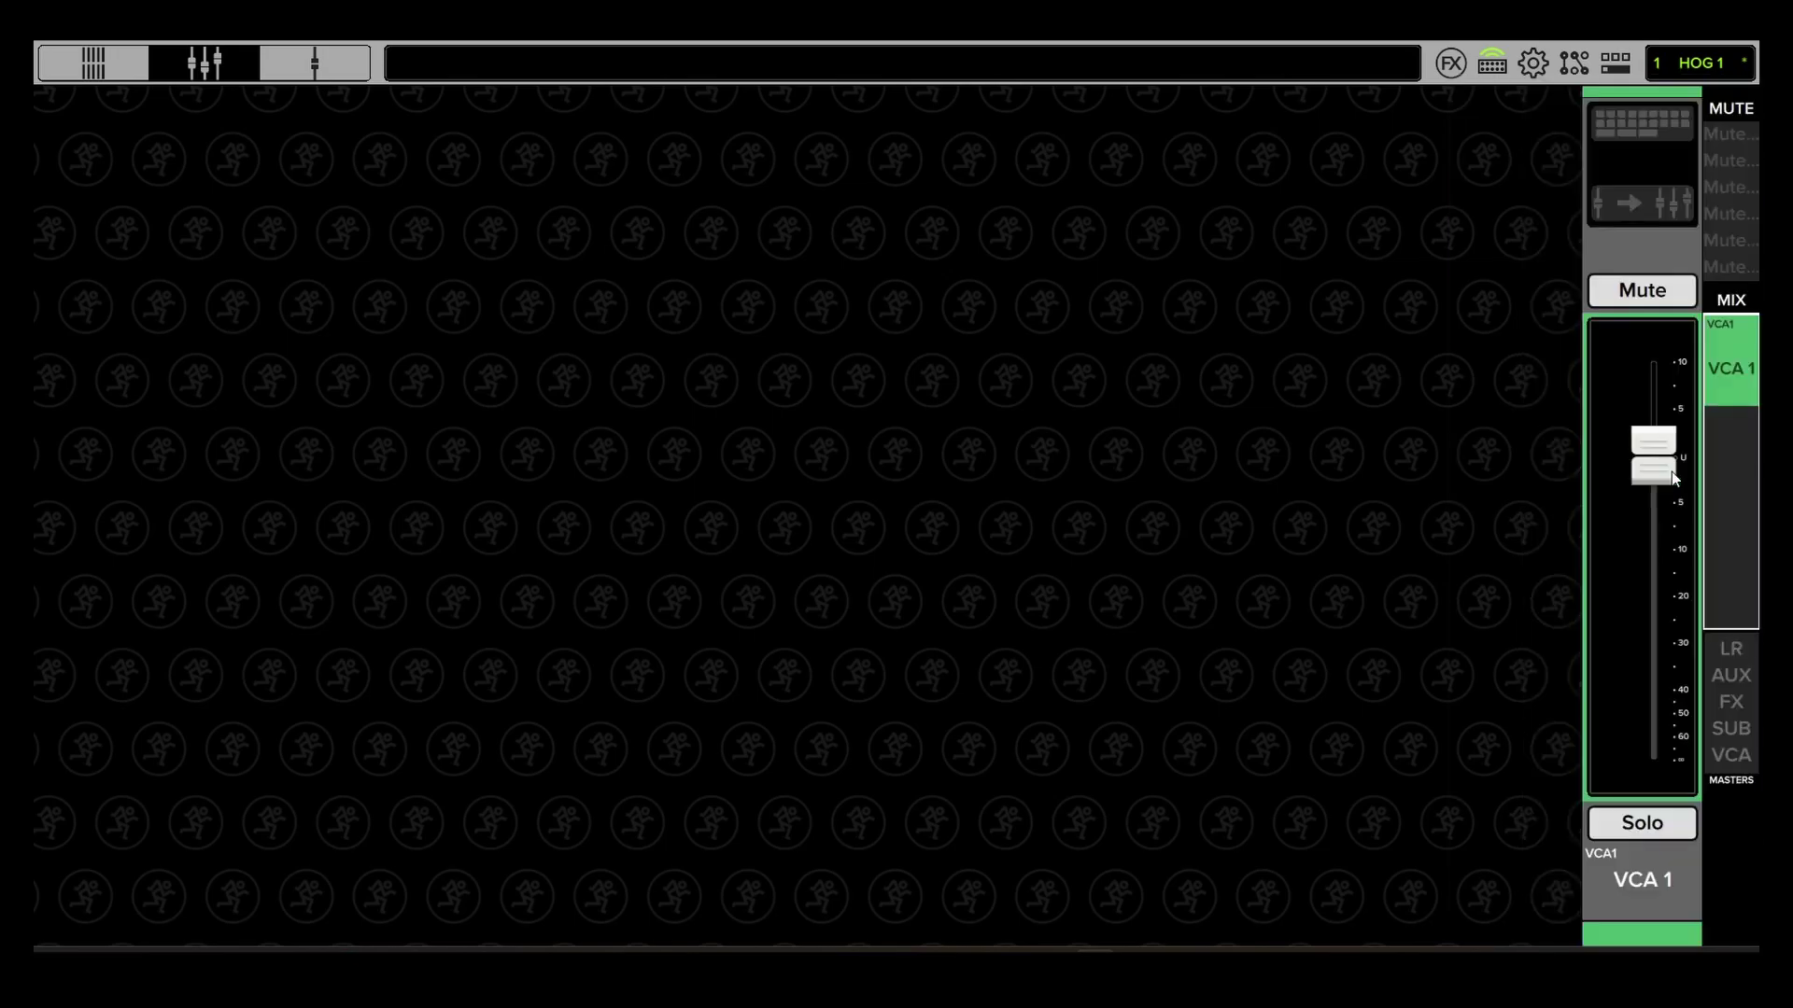
left_click(1728, 352)
left_click(1674, 531)
left_click(1729, 364)
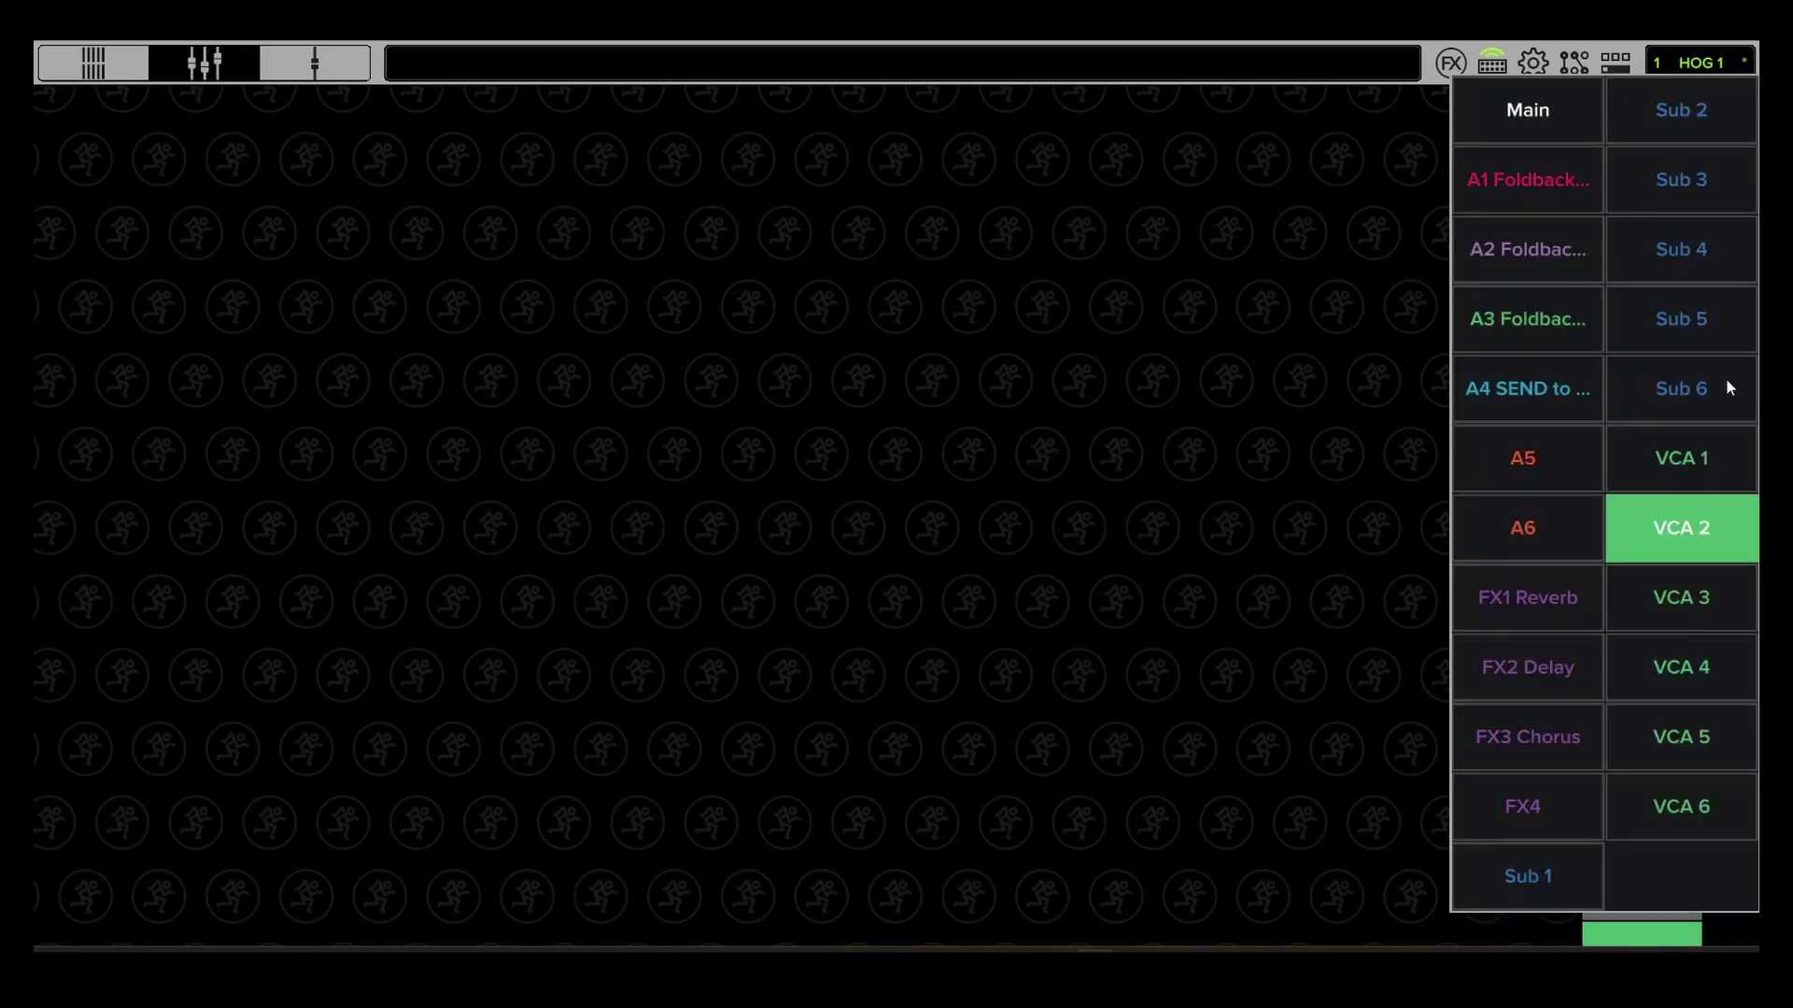
left_click(1691, 613)
left_click(1729, 364)
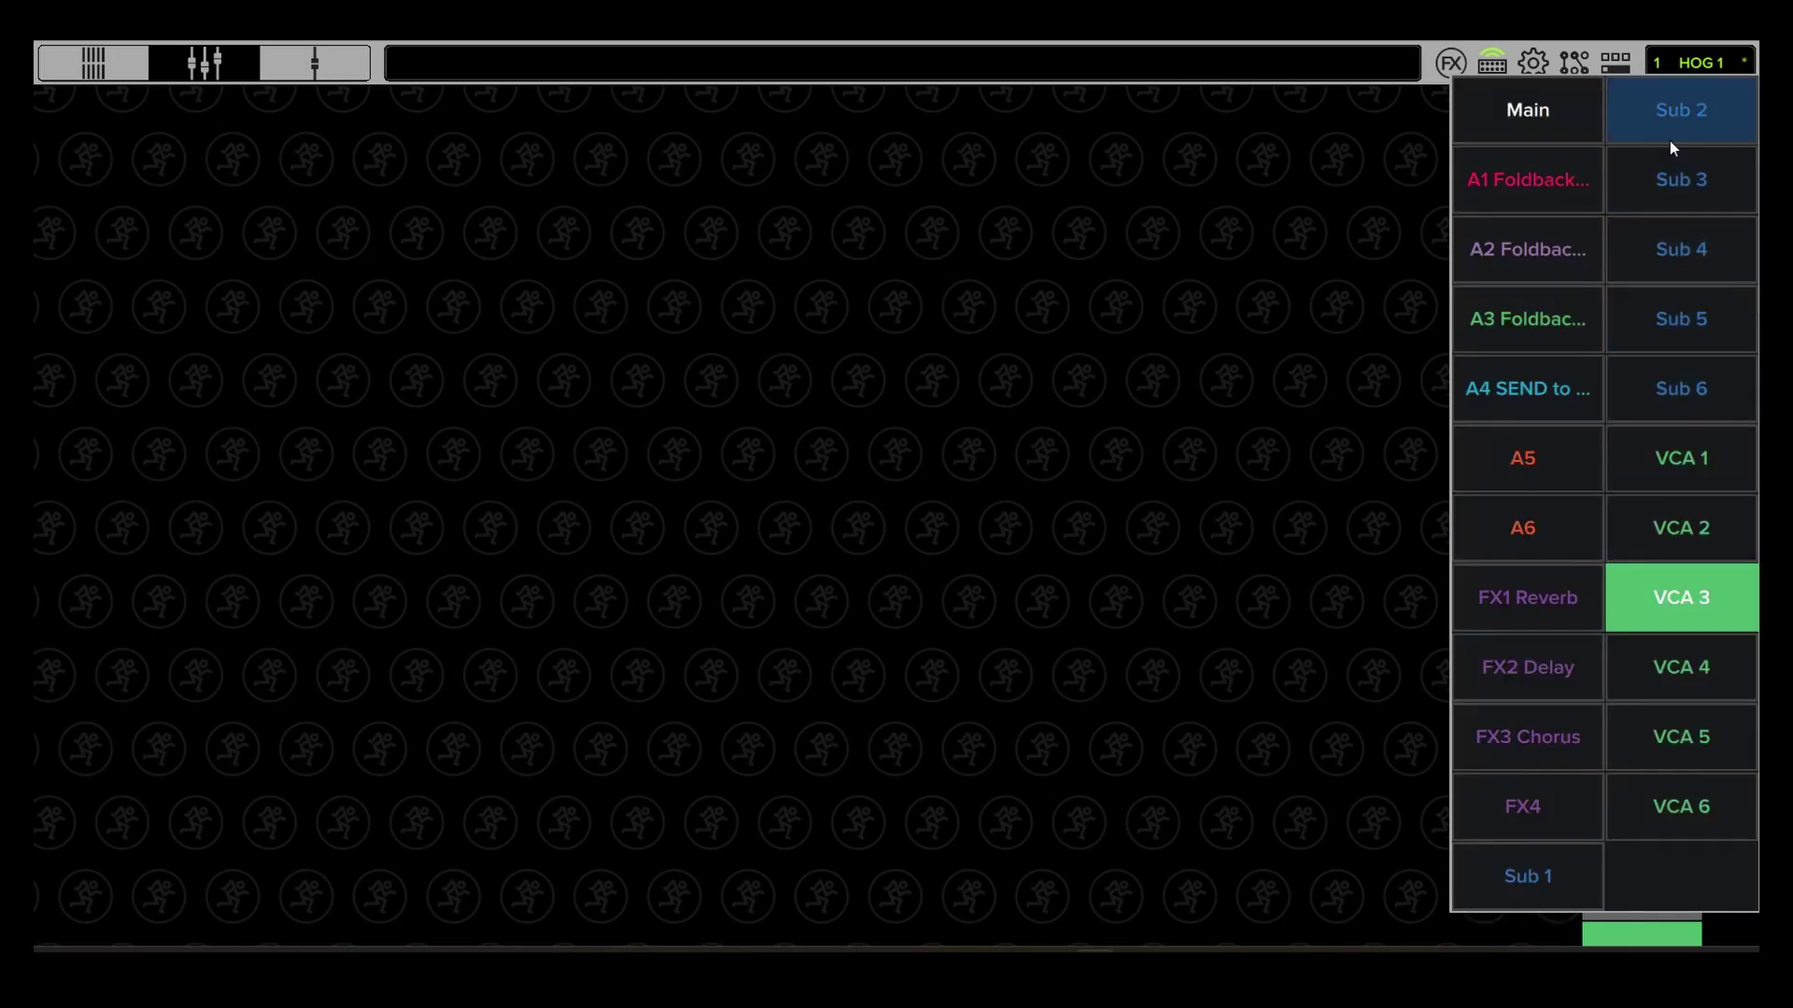
left_click(1527, 110)
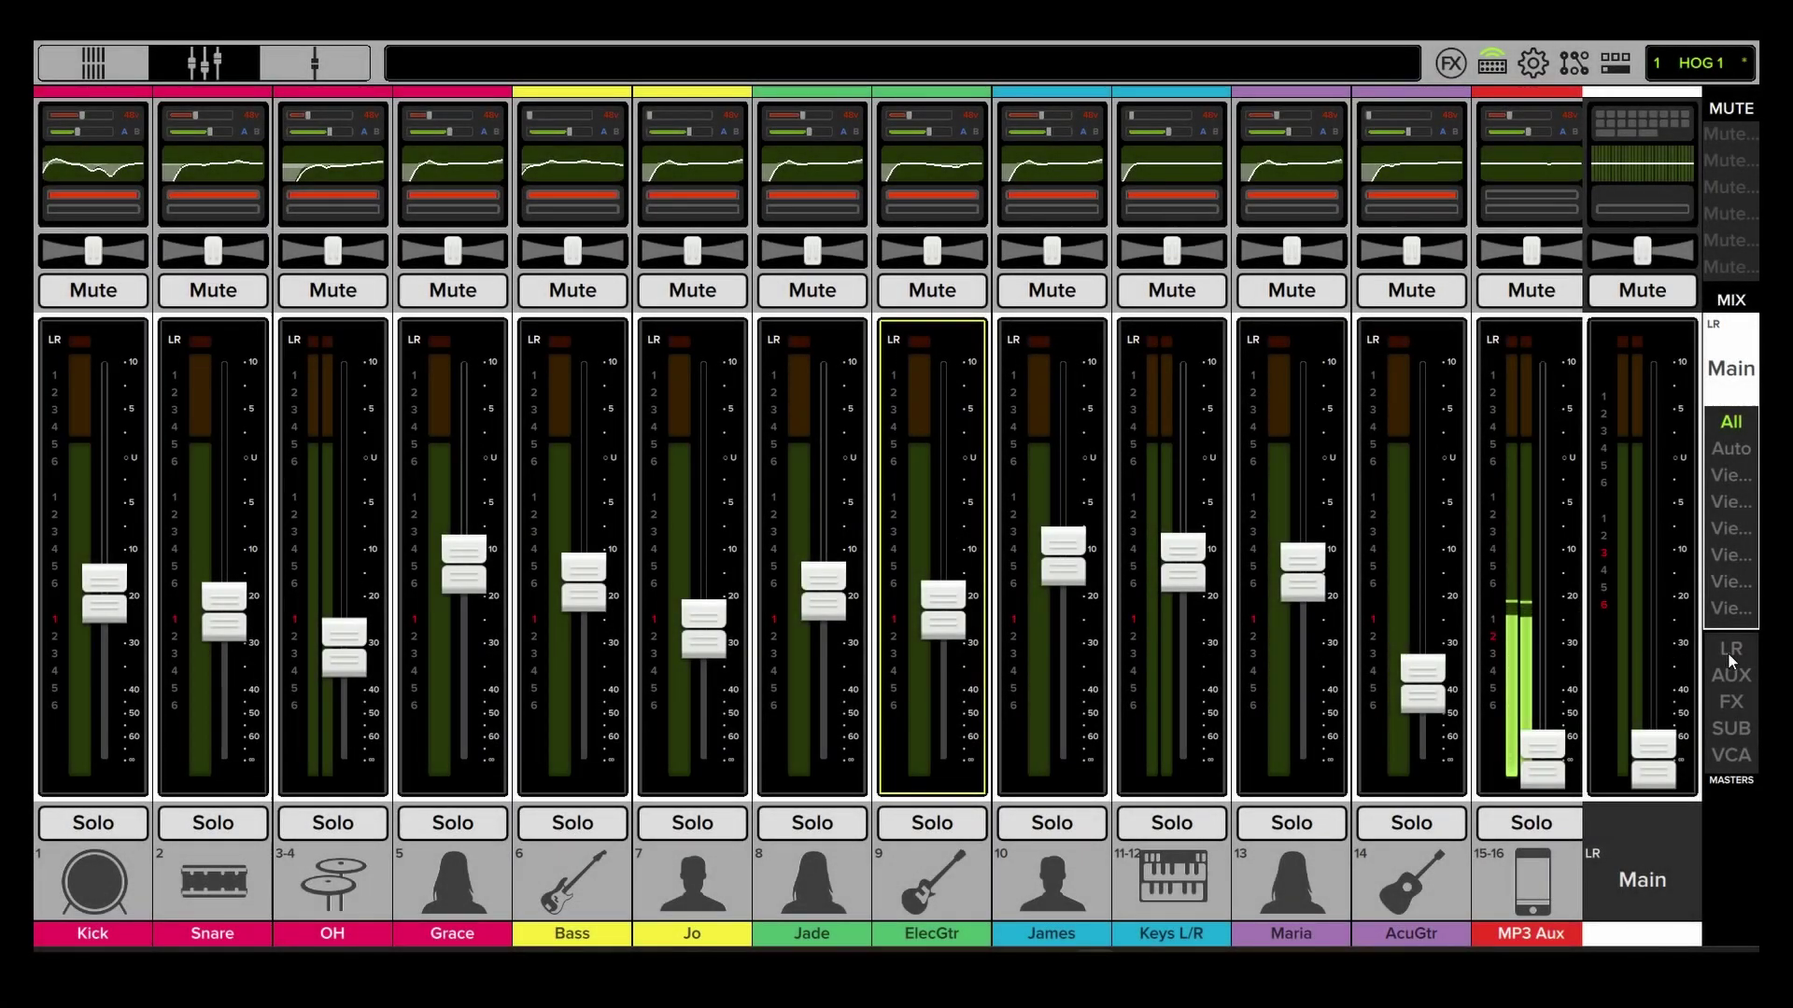
left_click(1731, 513)
left_click(1648, 296)
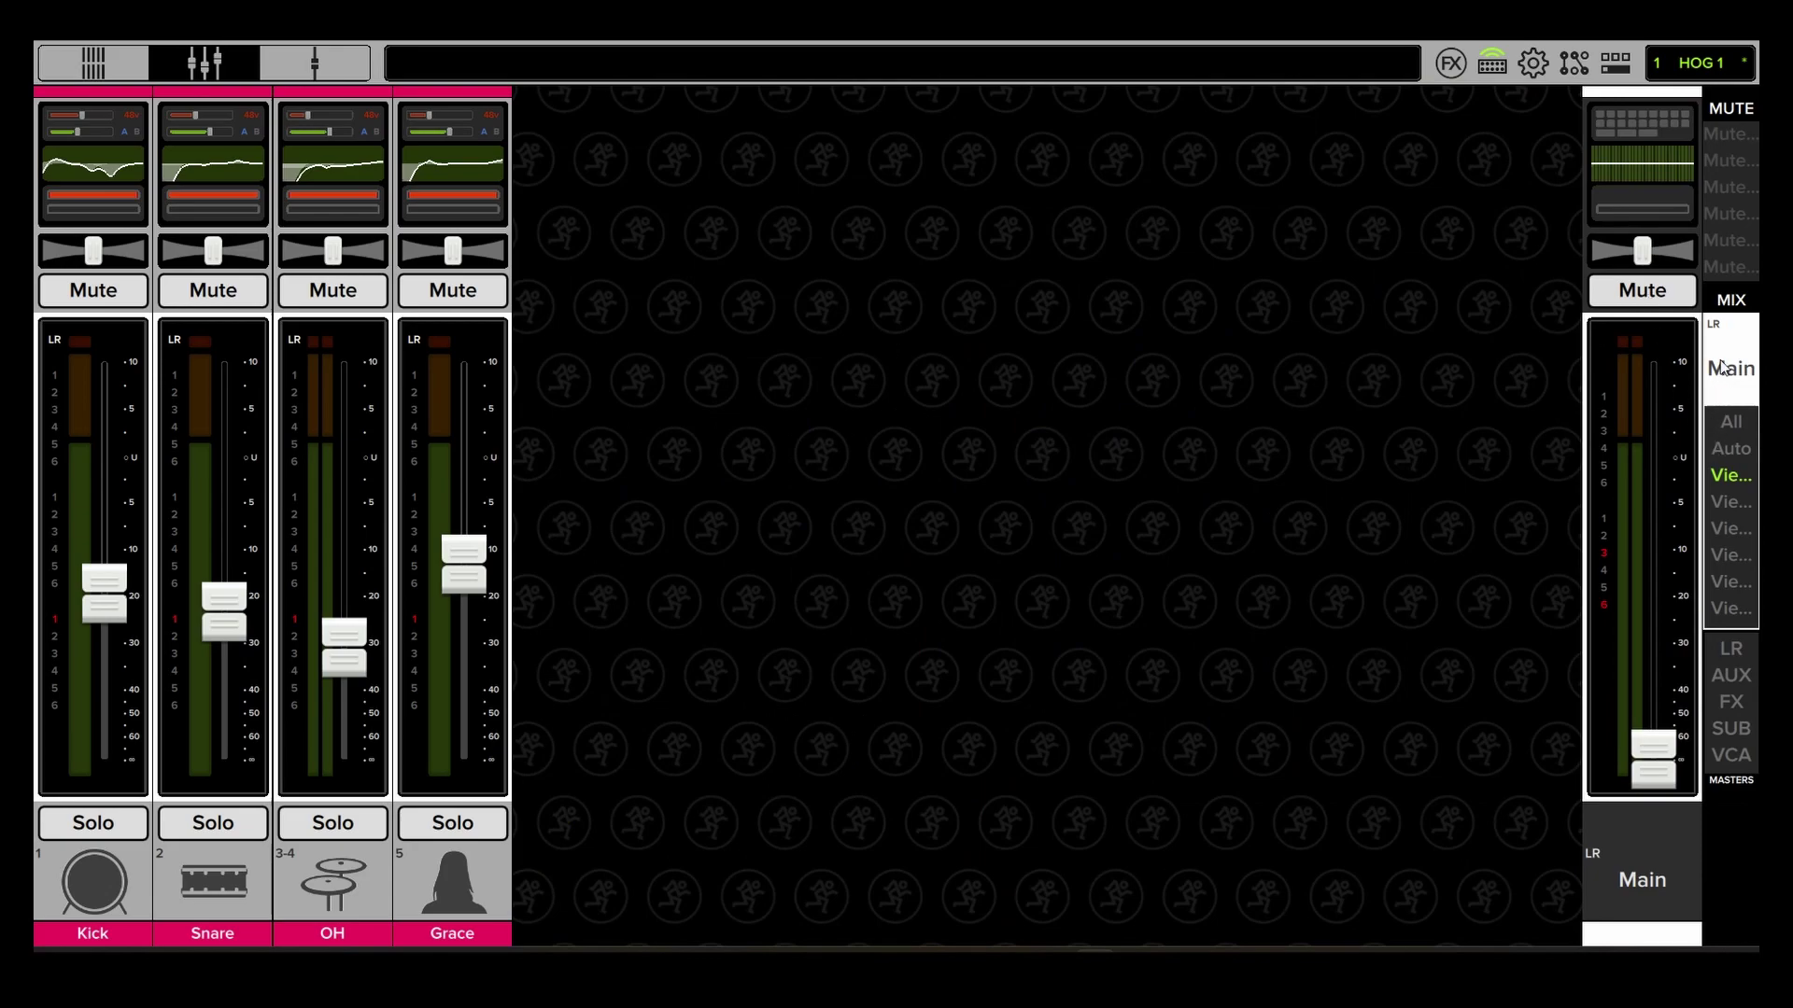
left_click(1732, 516)
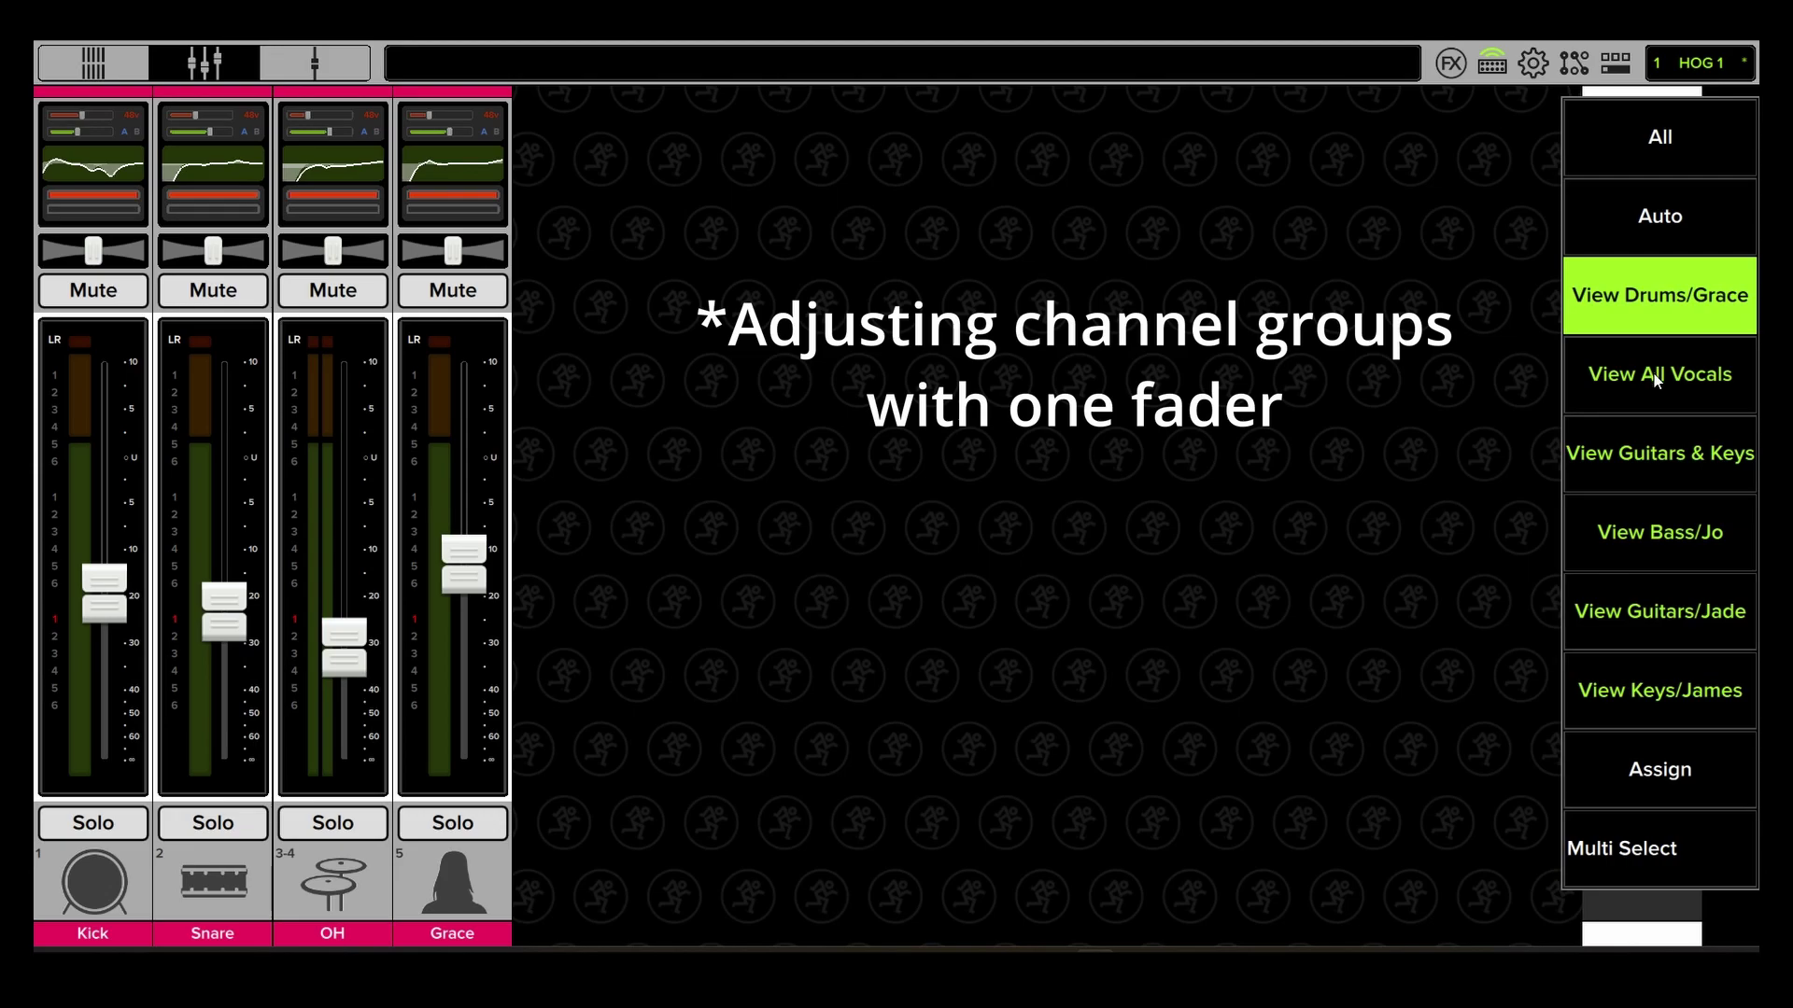
left_click(1654, 374)
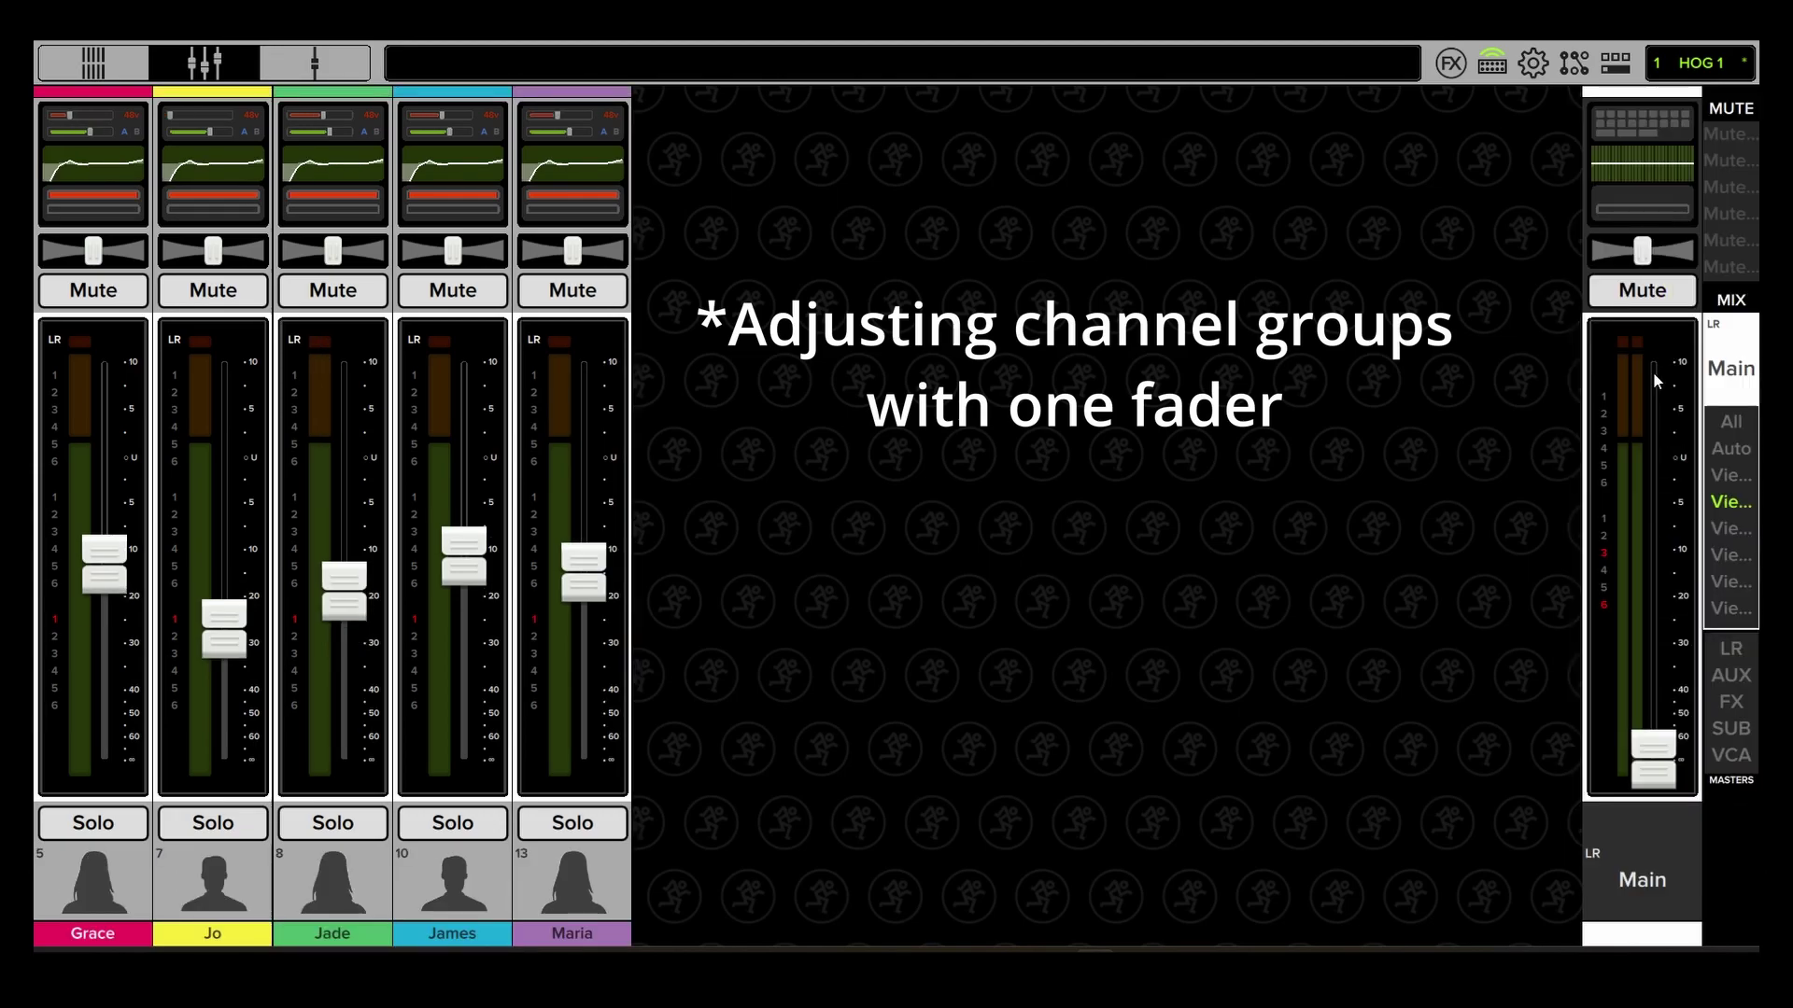
left_click(1732, 501)
left_click(1665, 453)
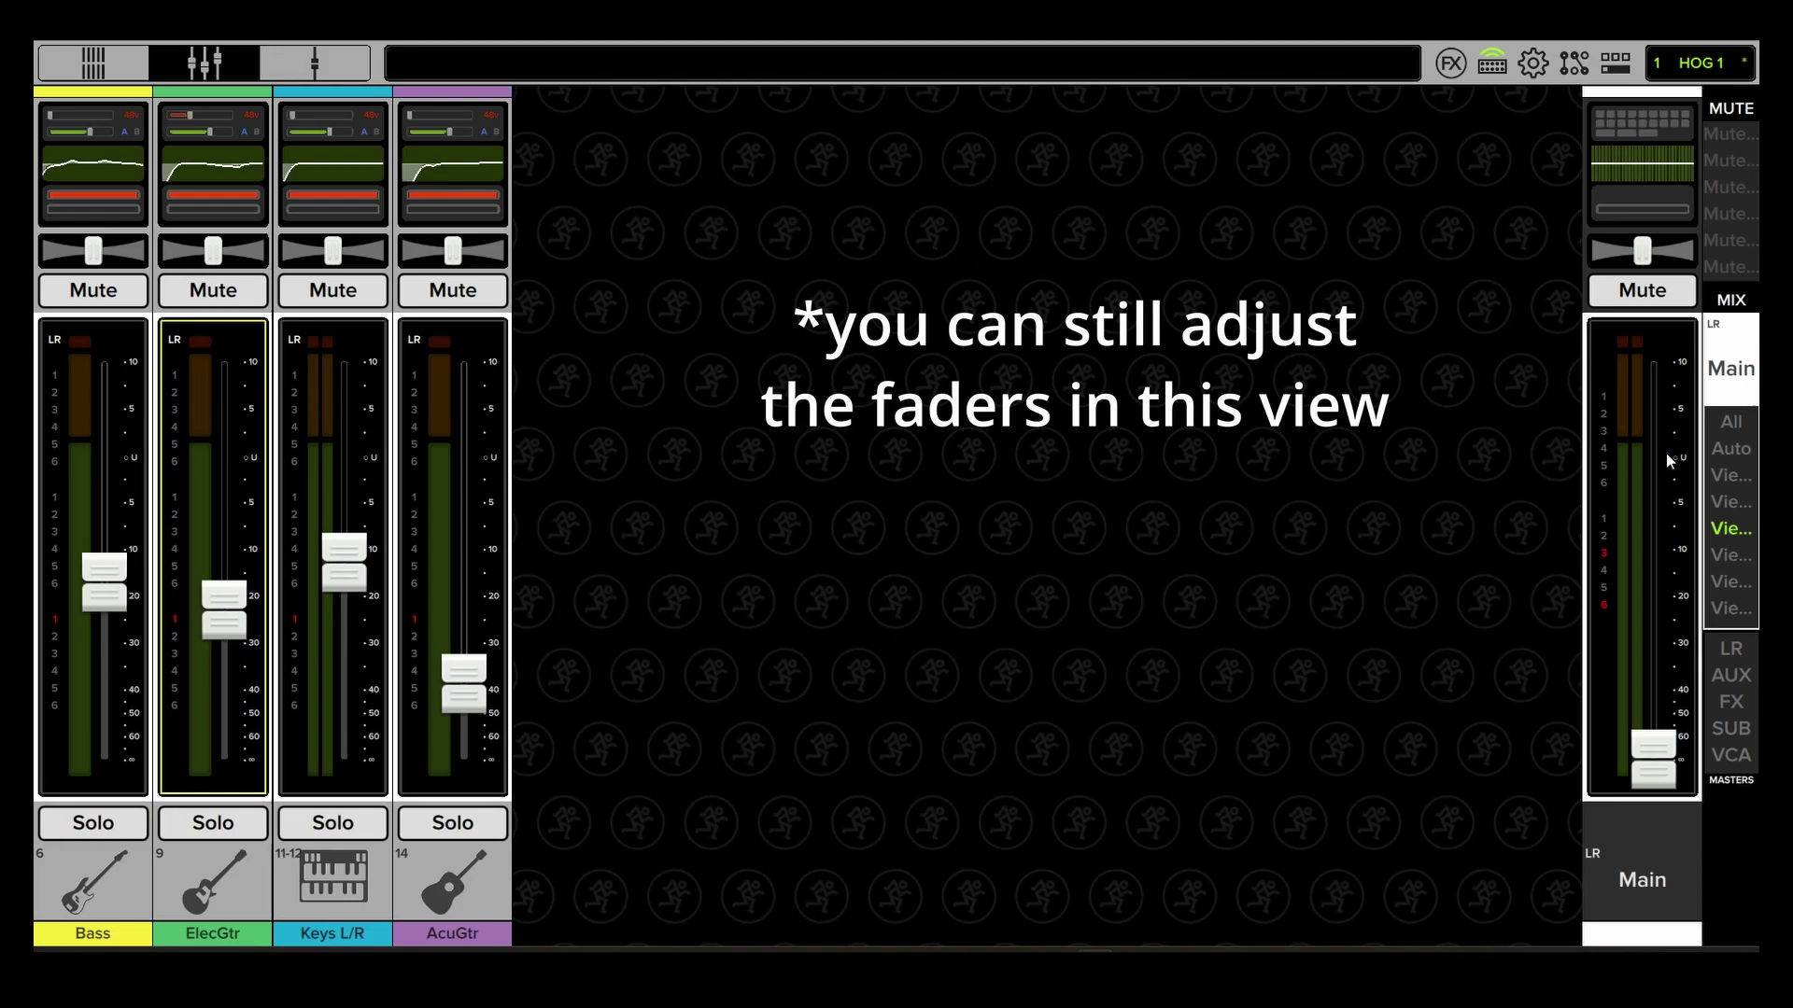
left_click(1723, 512)
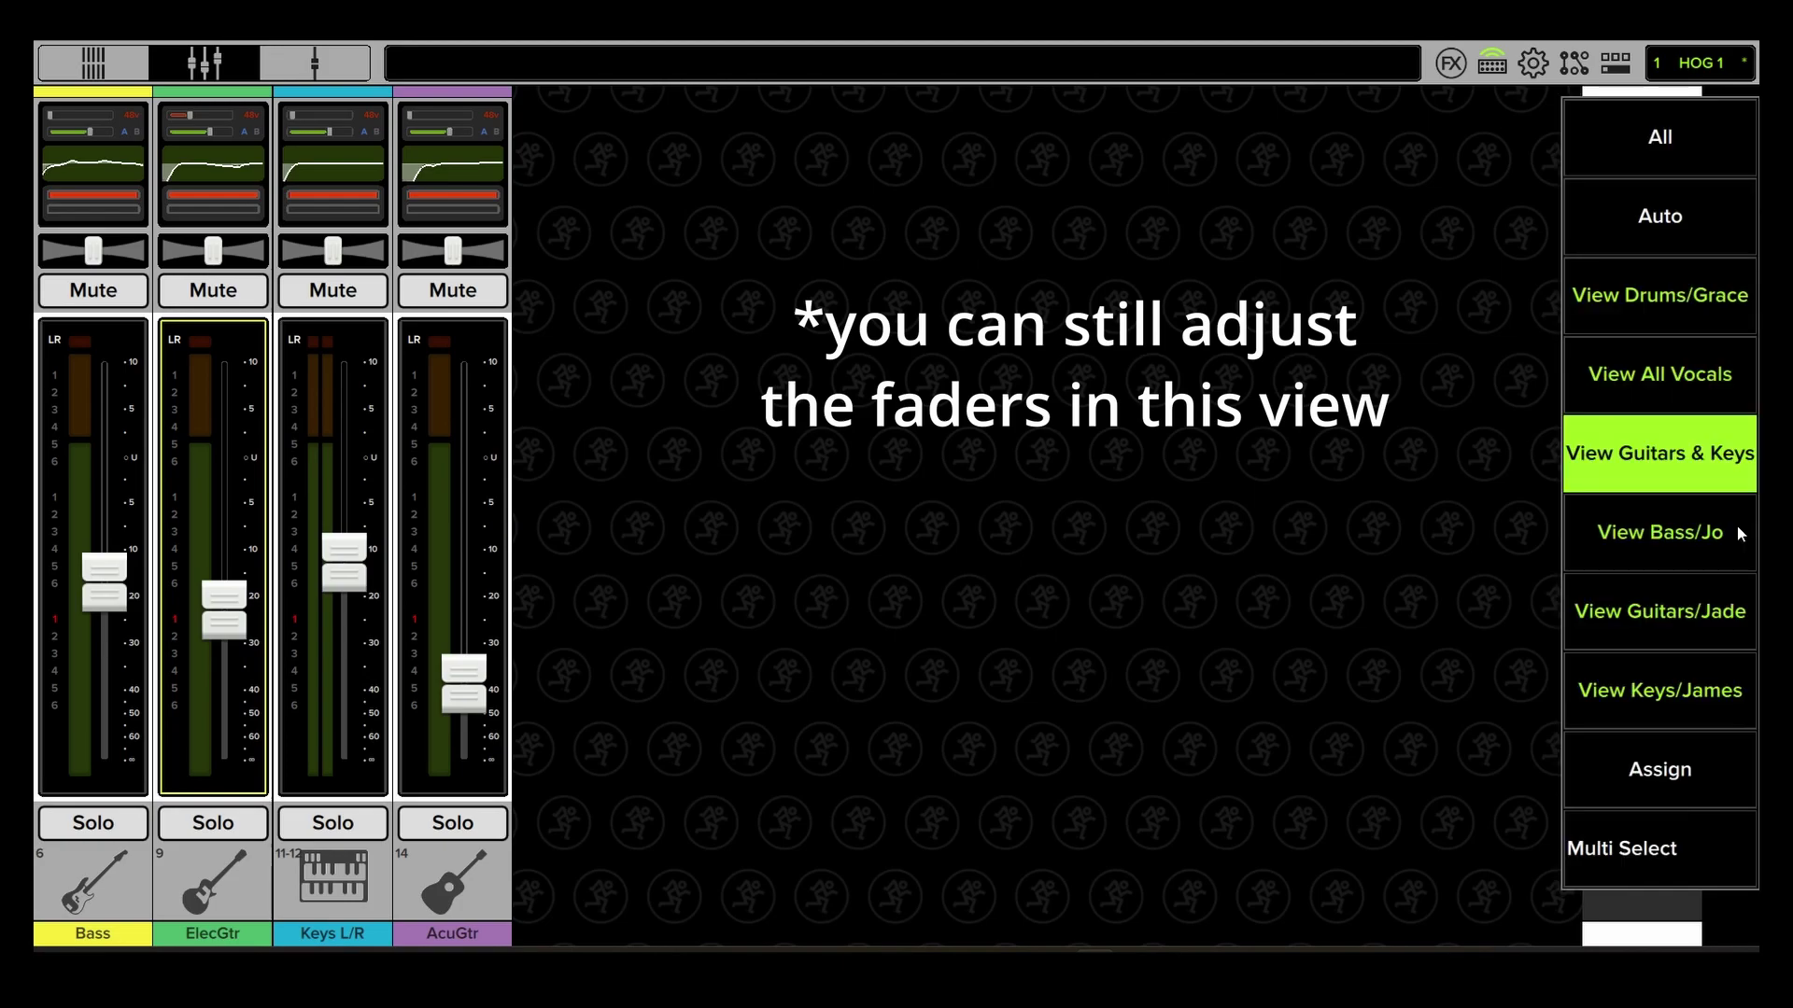
left_click(1652, 541)
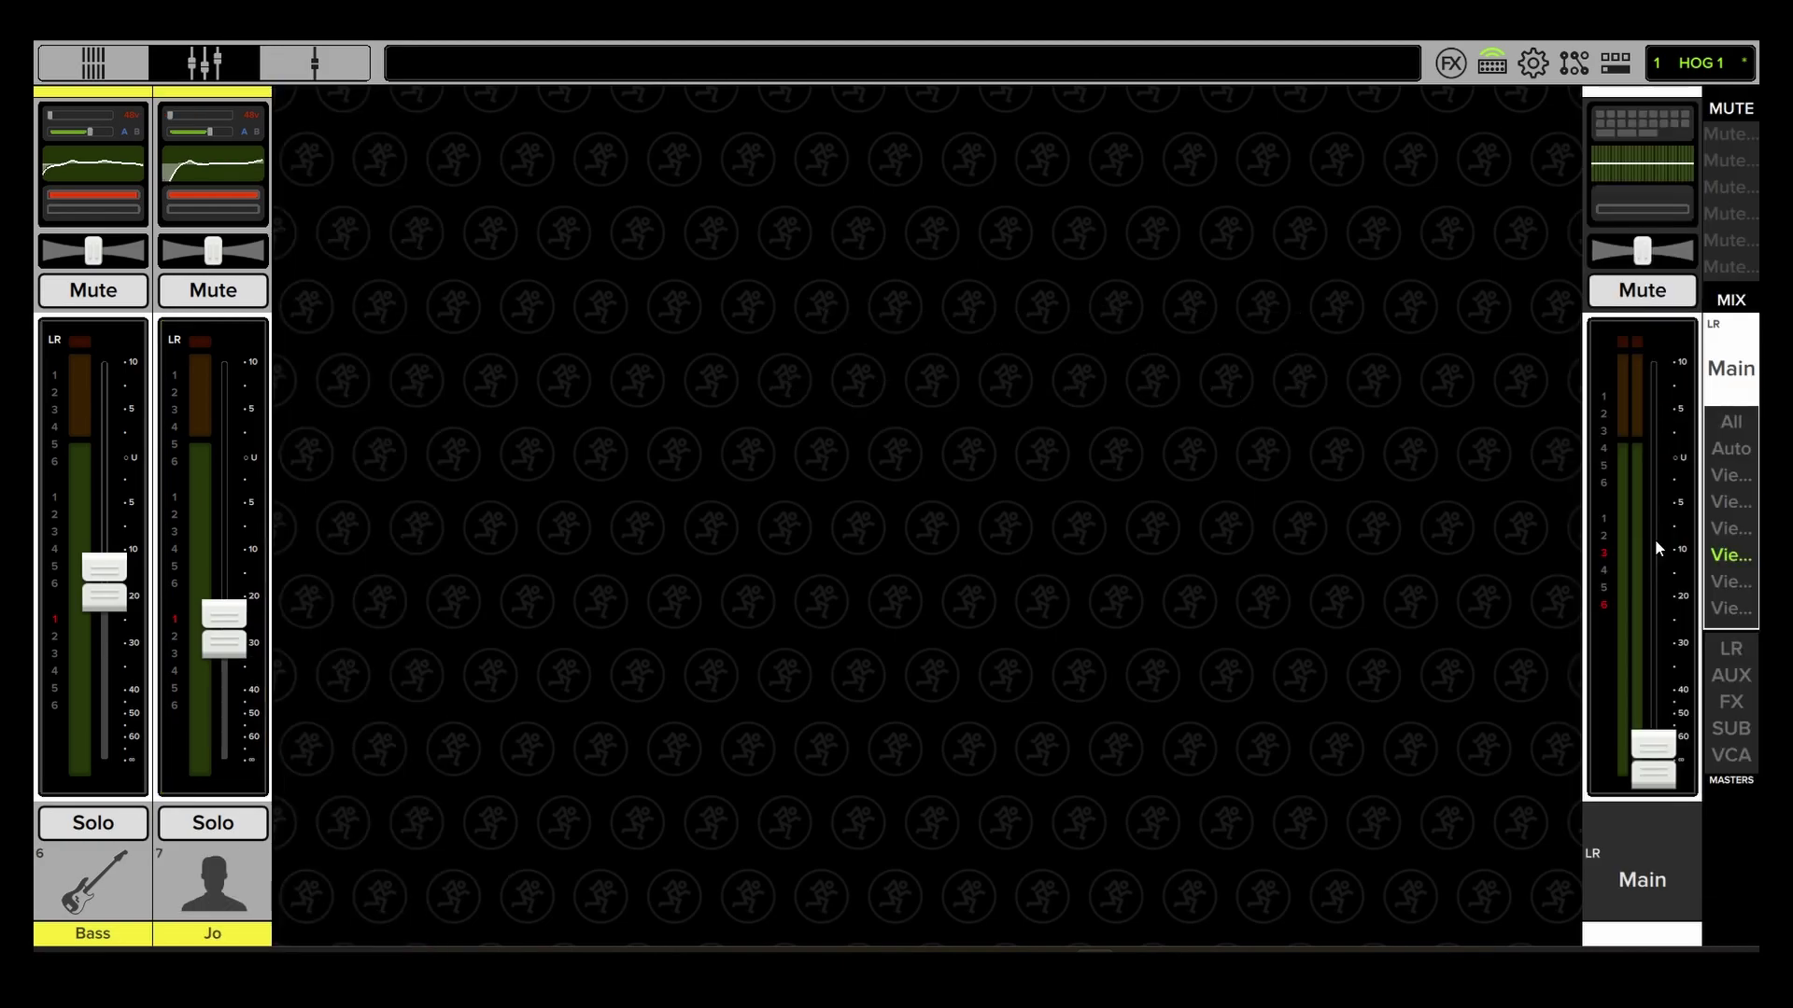
left_click(1727, 560)
left_click(1676, 621)
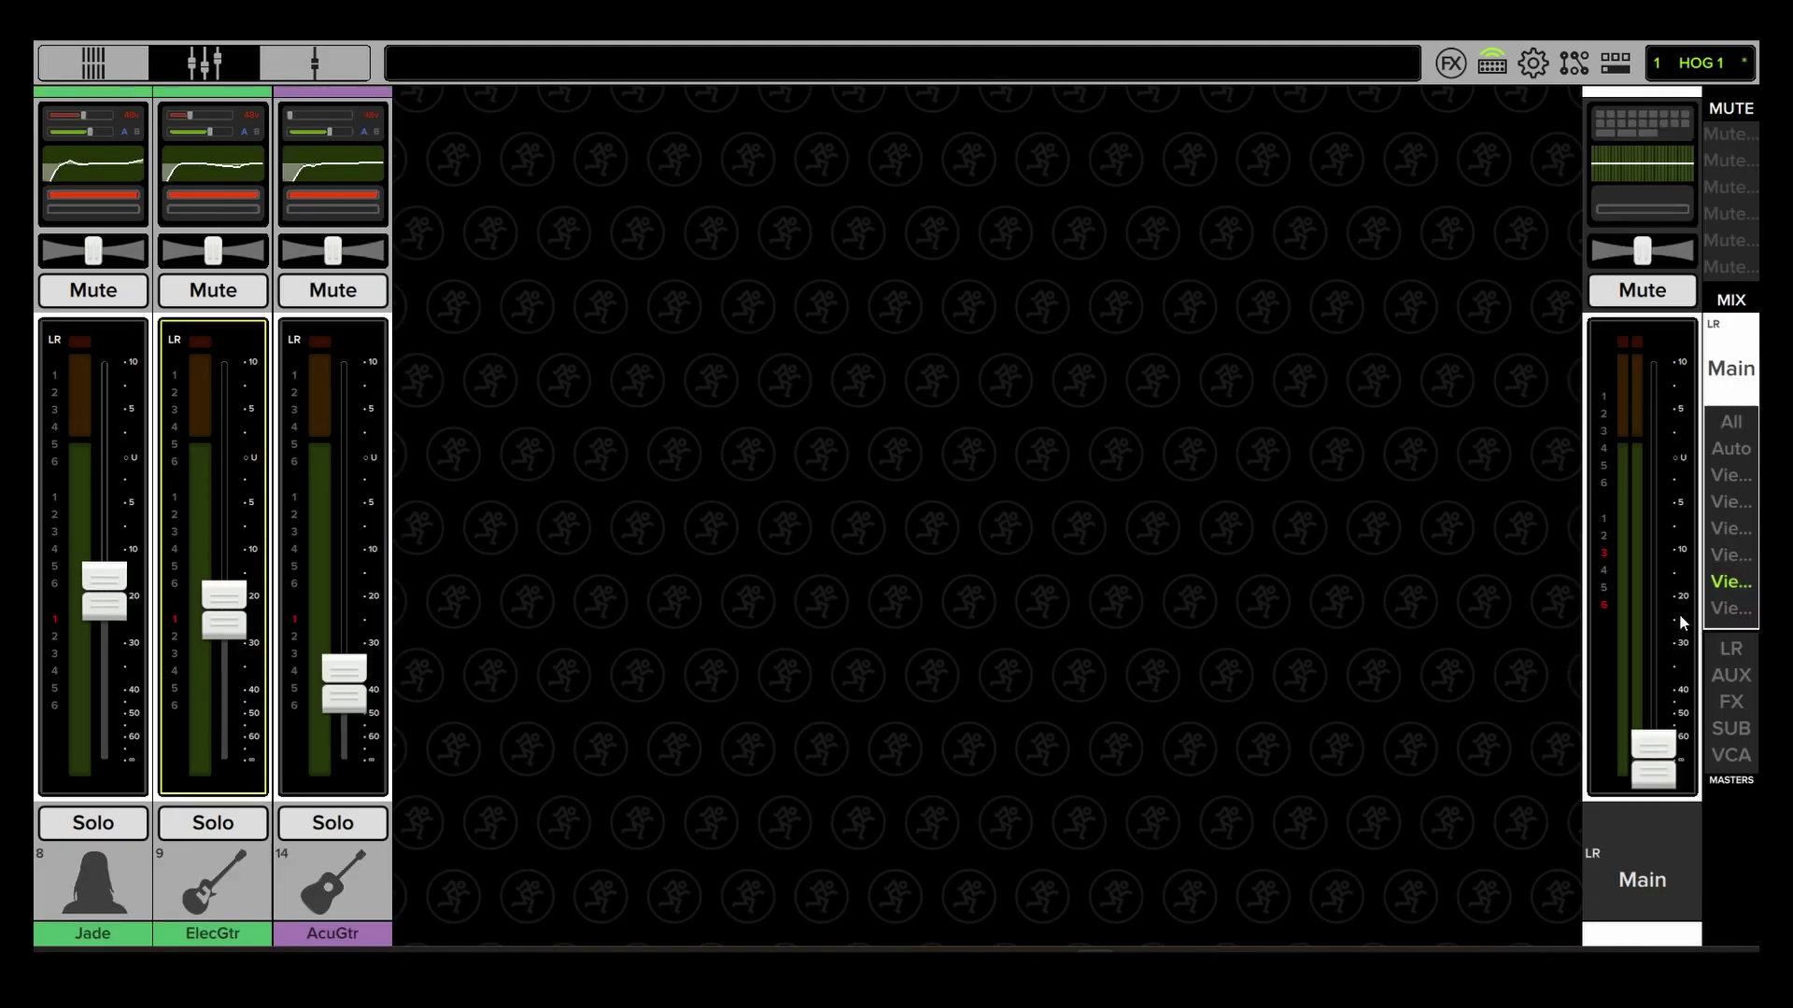
left_click(1738, 605)
left_click(1688, 700)
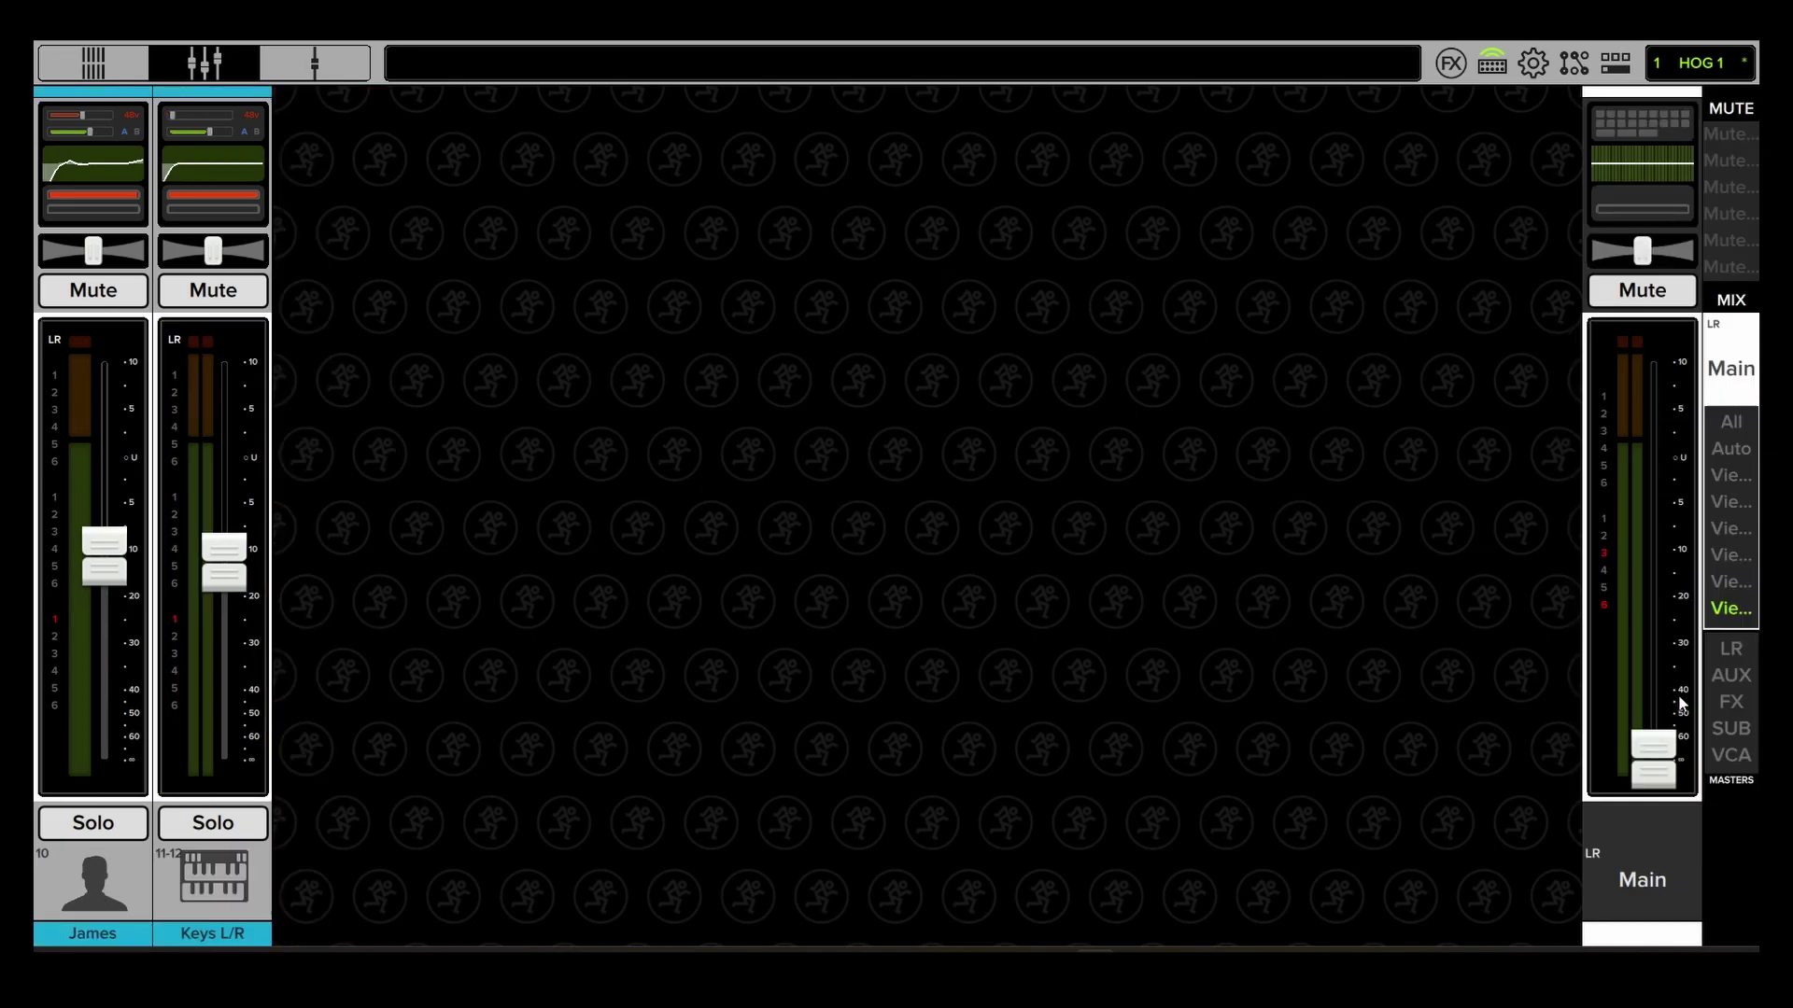
left_click(1731, 422)
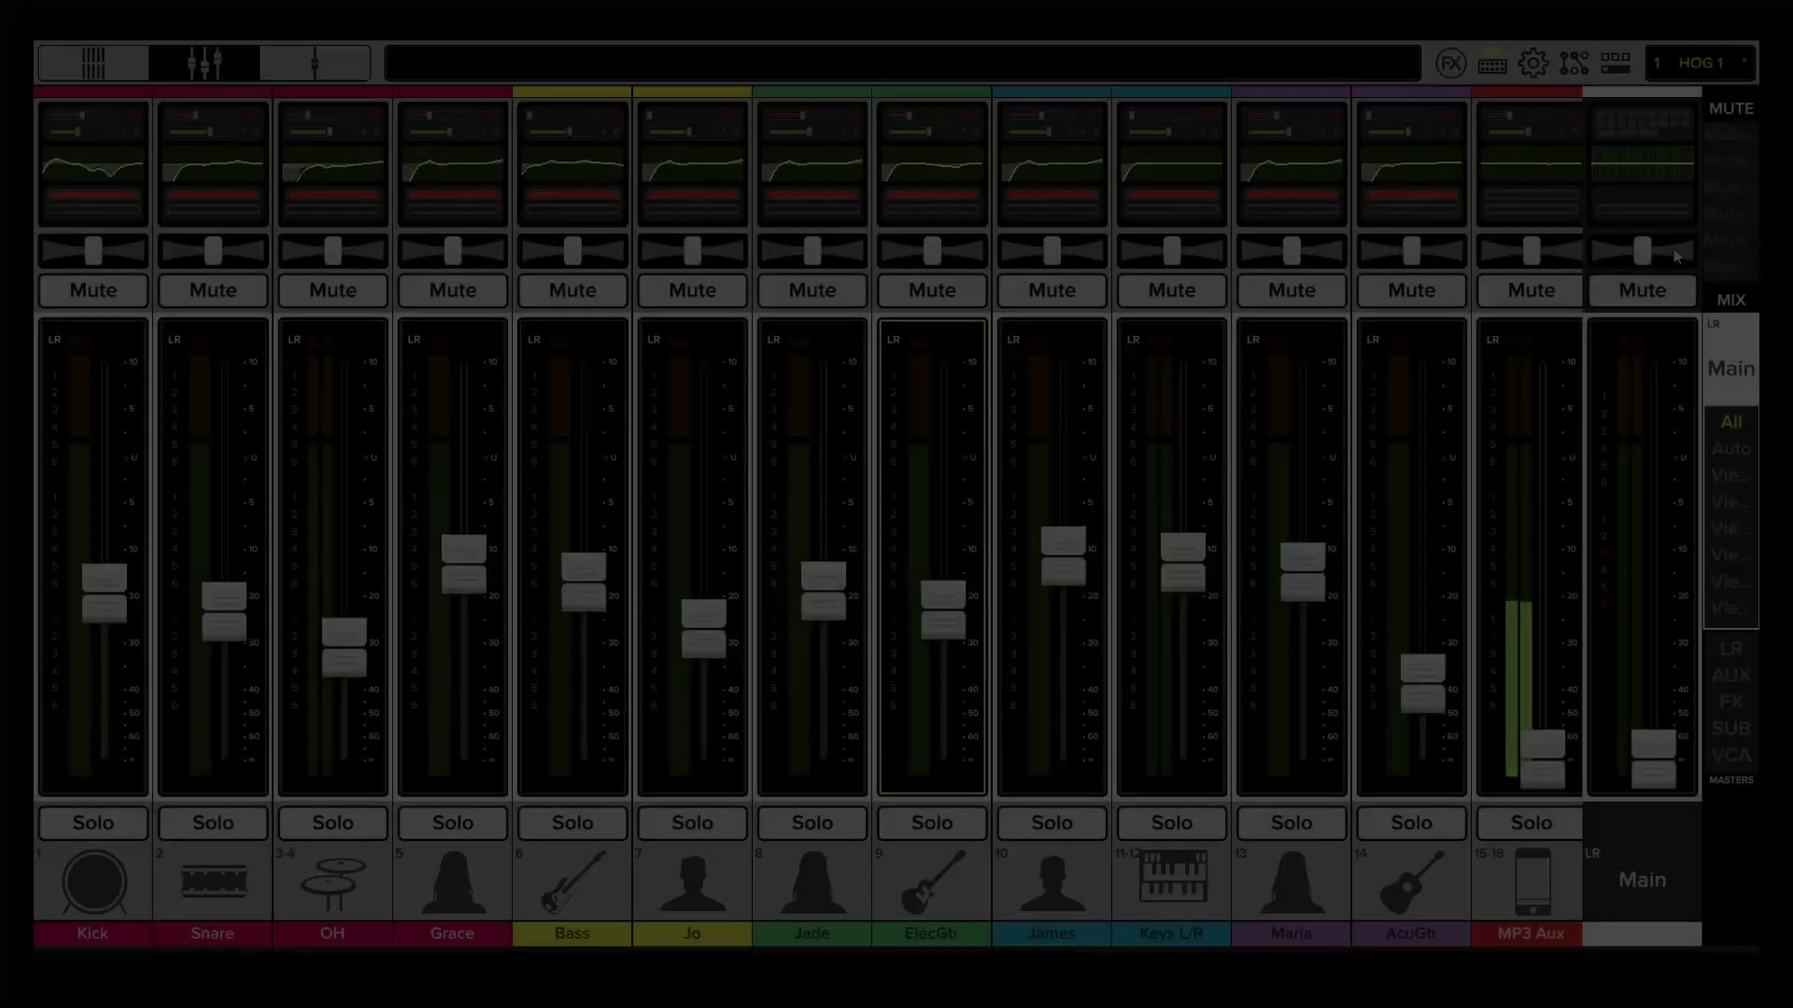
Show the Main LR, Aux and FX master channel groups in turn.
left_click(1732, 645)
left_click(1660, 382)
left_click(1731, 658)
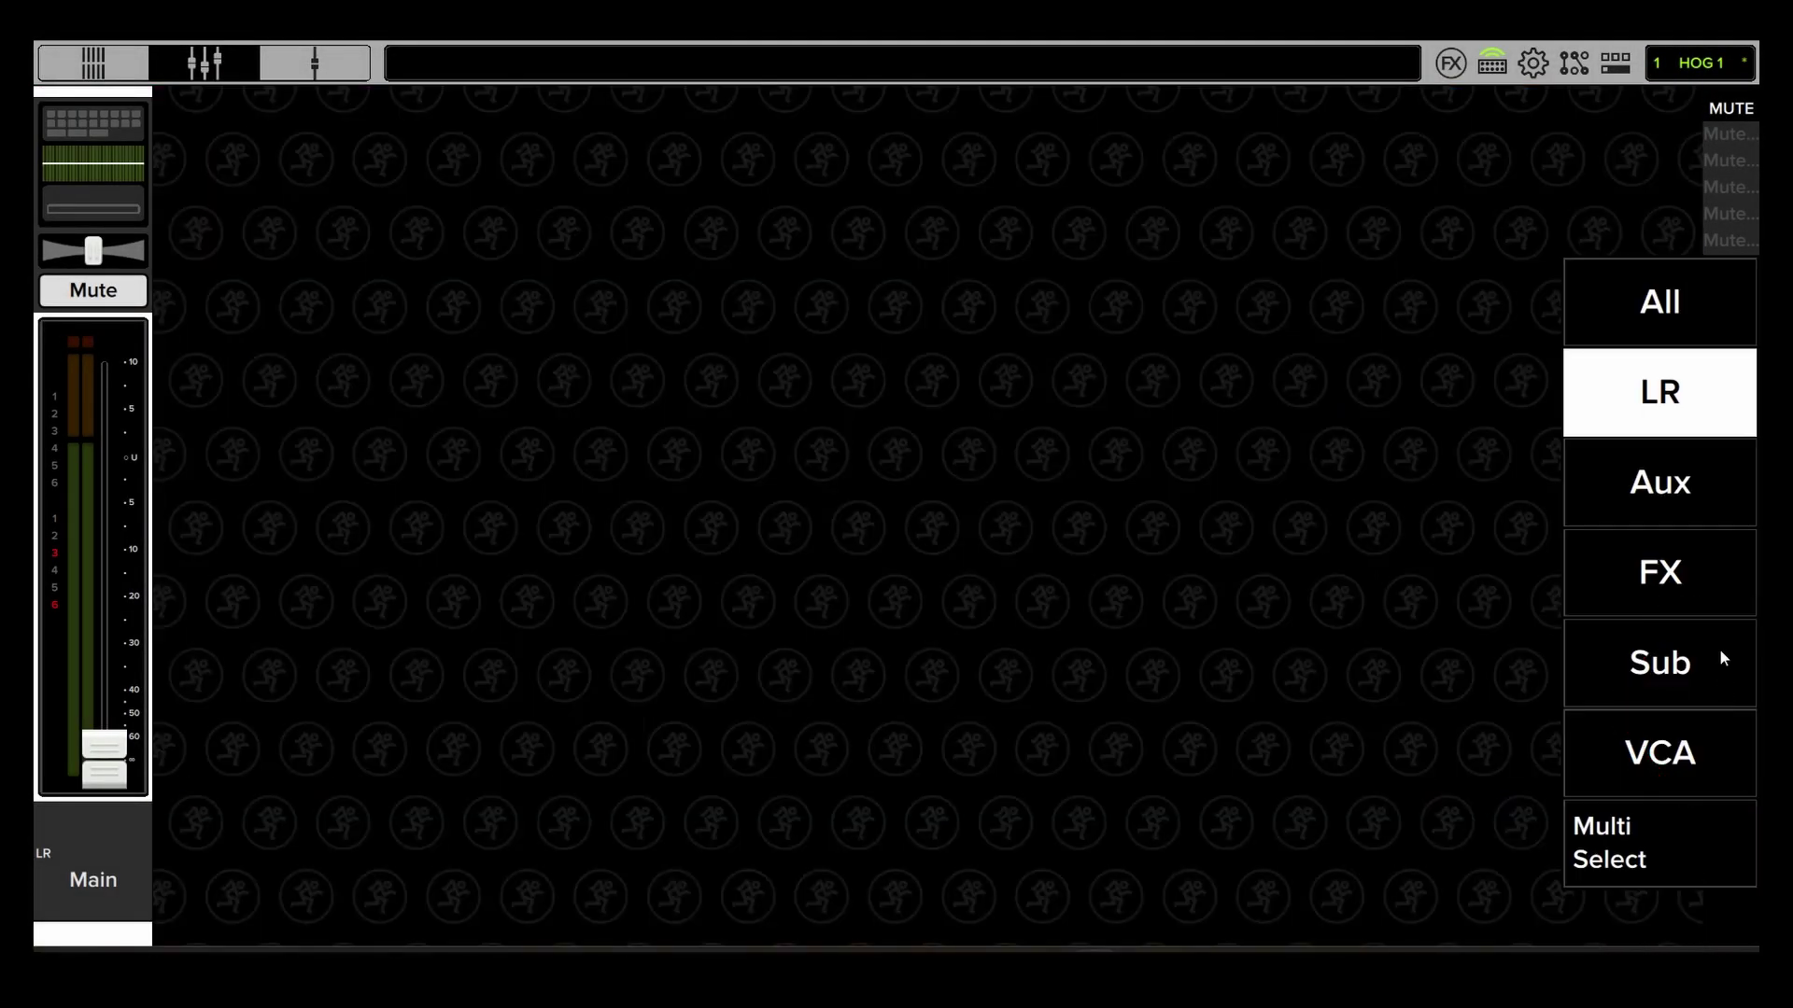
left_click(1689, 490)
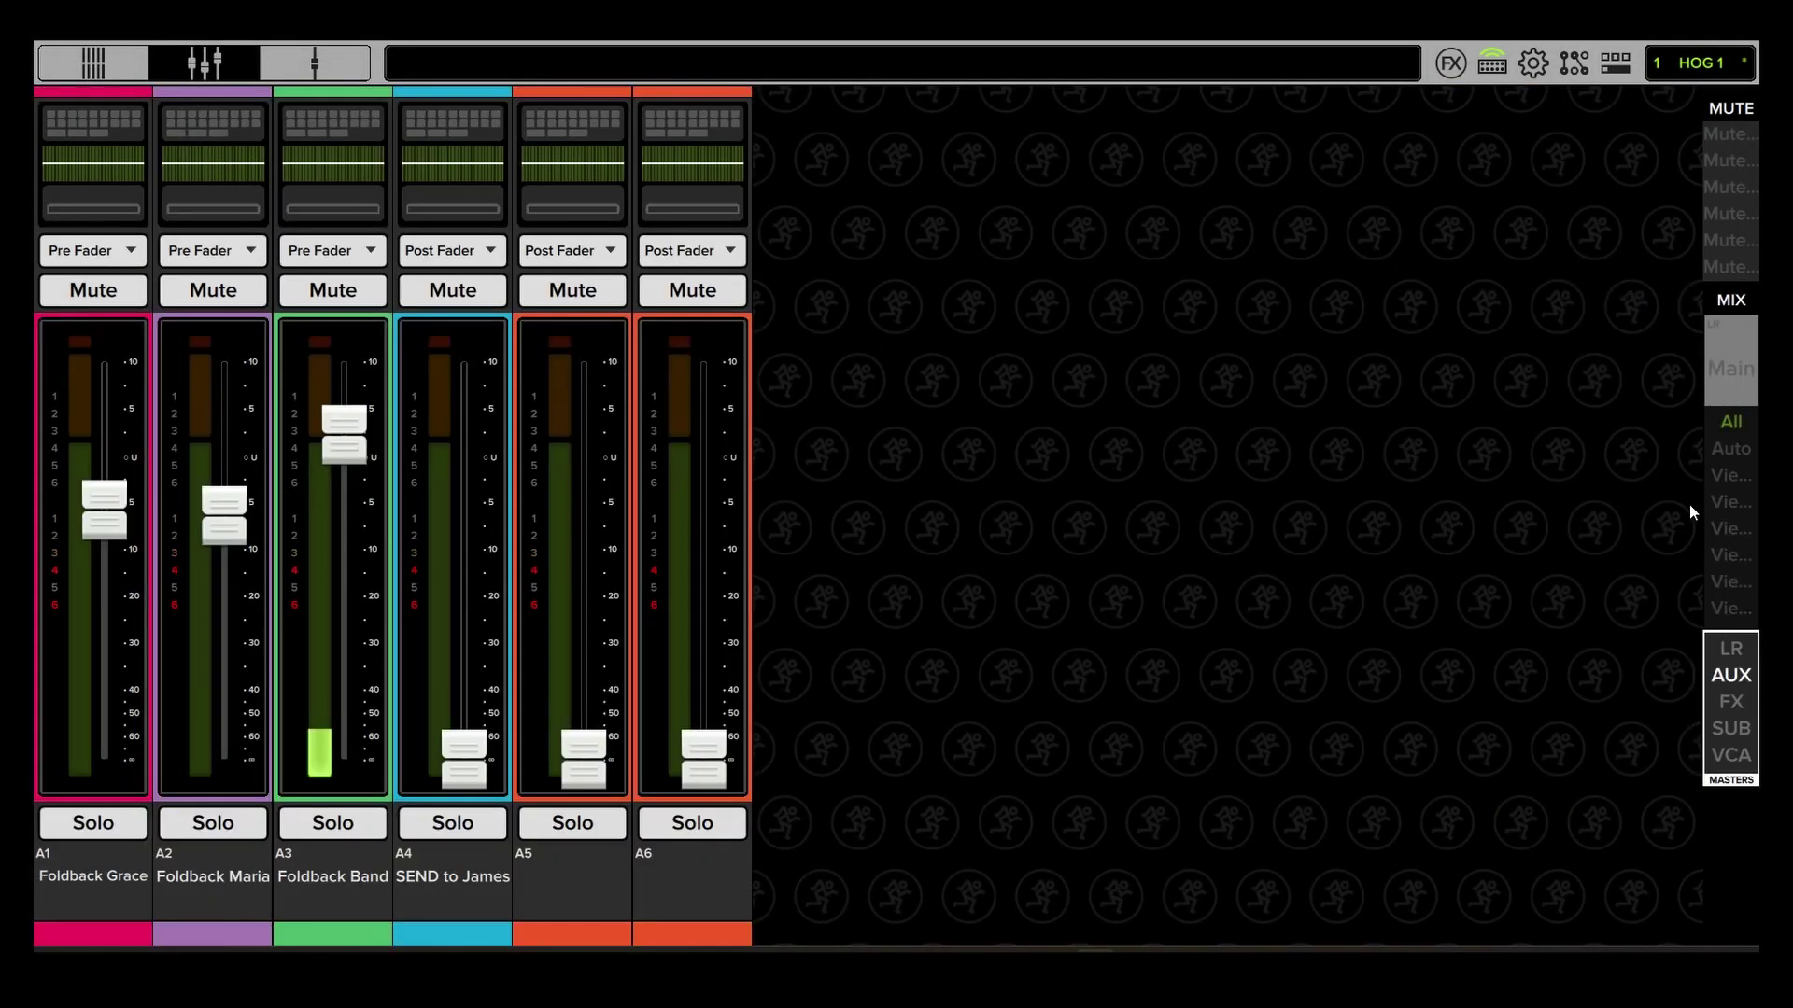
left_click(1734, 713)
left_click(1682, 577)
Show the Sub, VCA and All master groups, then bring up the app settings.
left_click(1730, 727)
left_click(1659, 661)
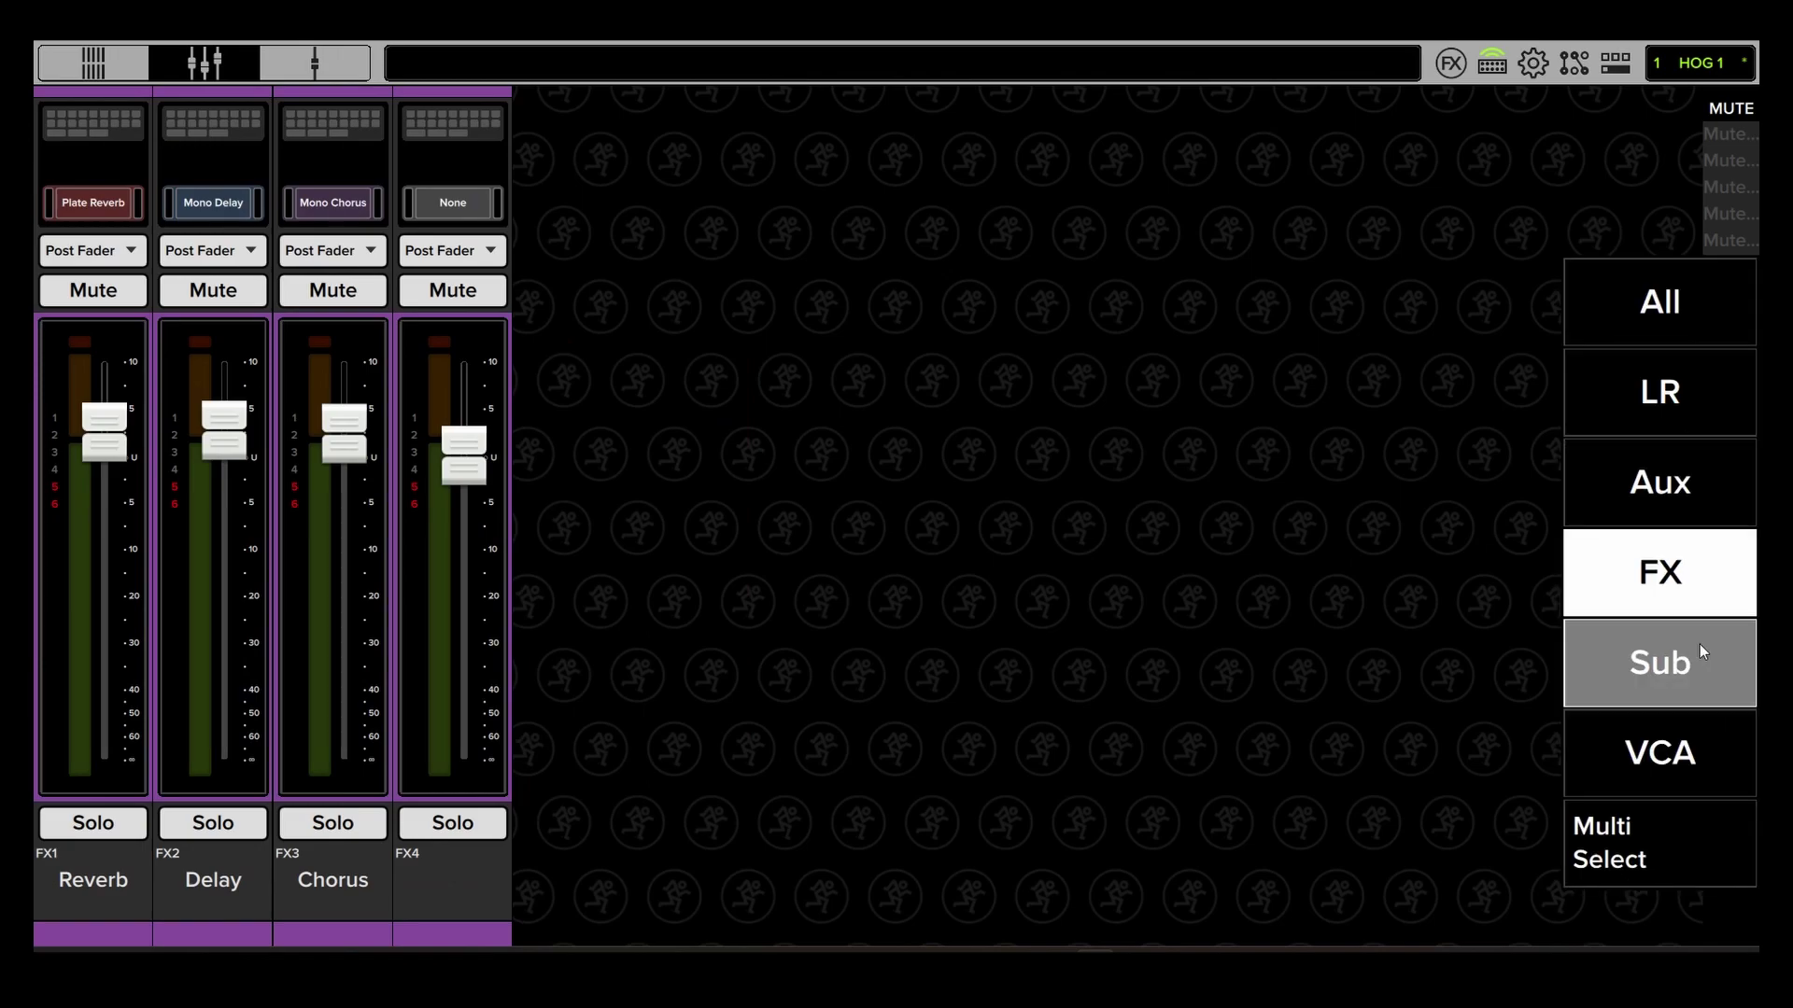
left_click(1730, 742)
left_click(1674, 756)
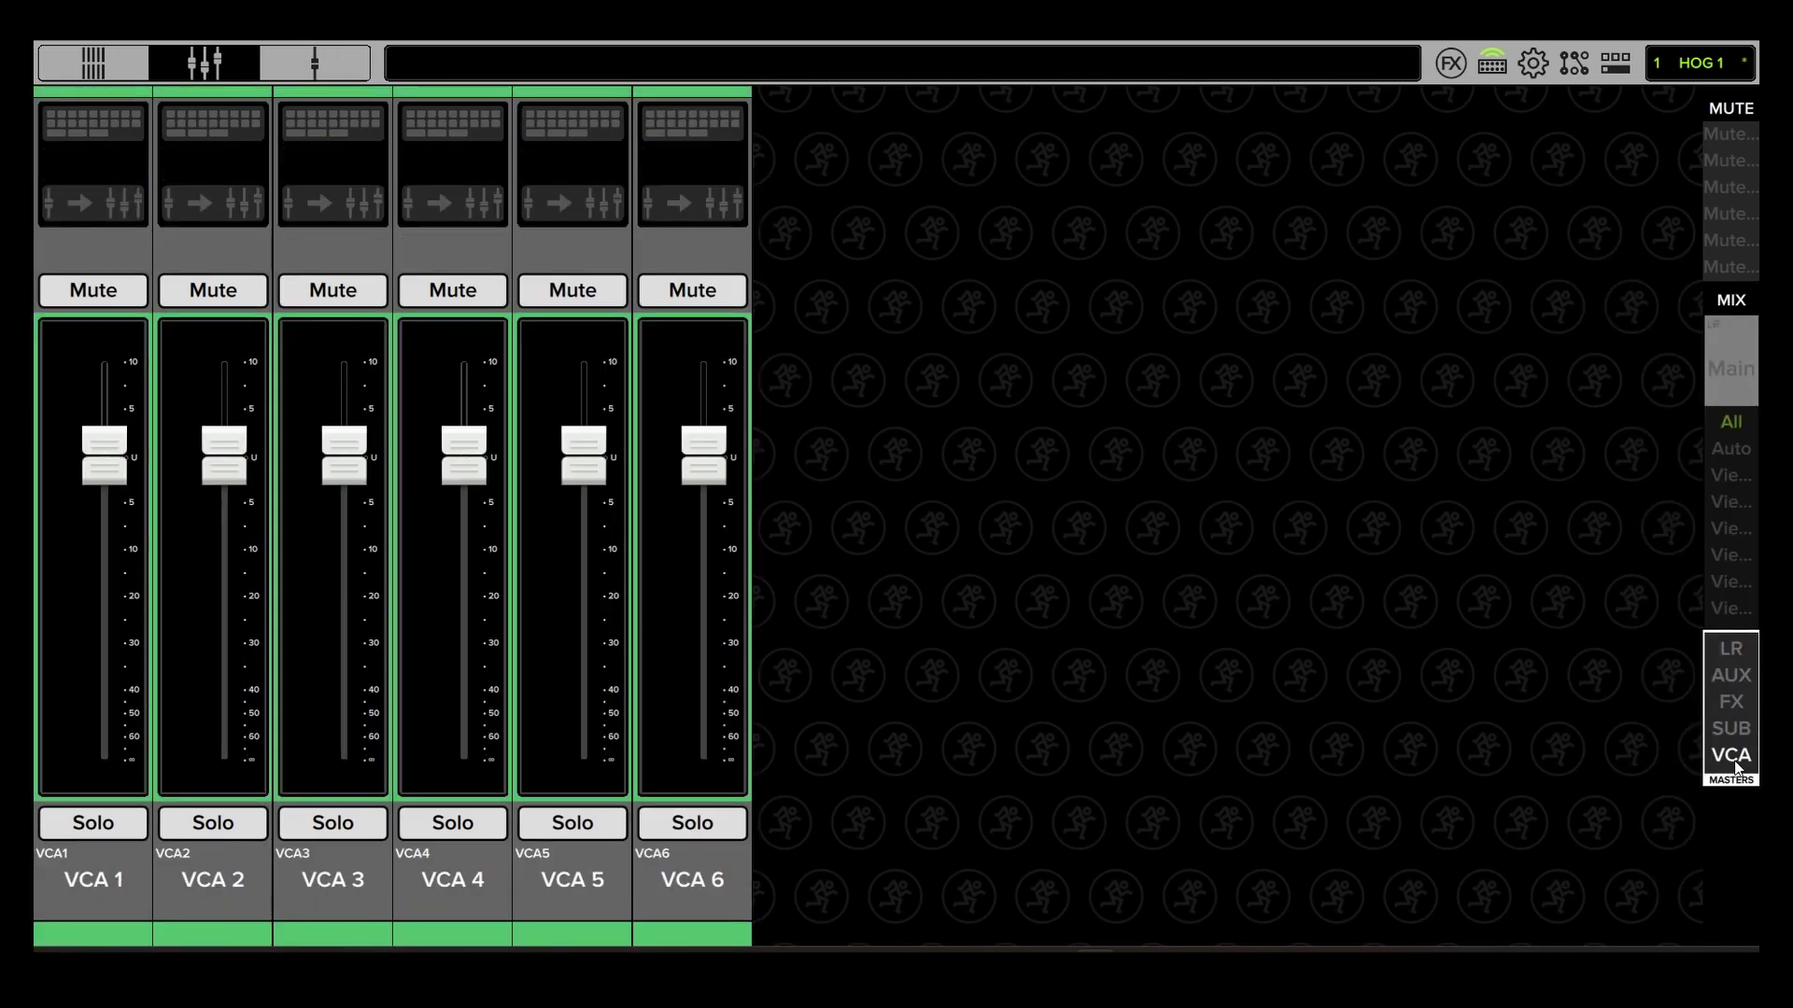
left_click(1734, 757)
left_click(1667, 301)
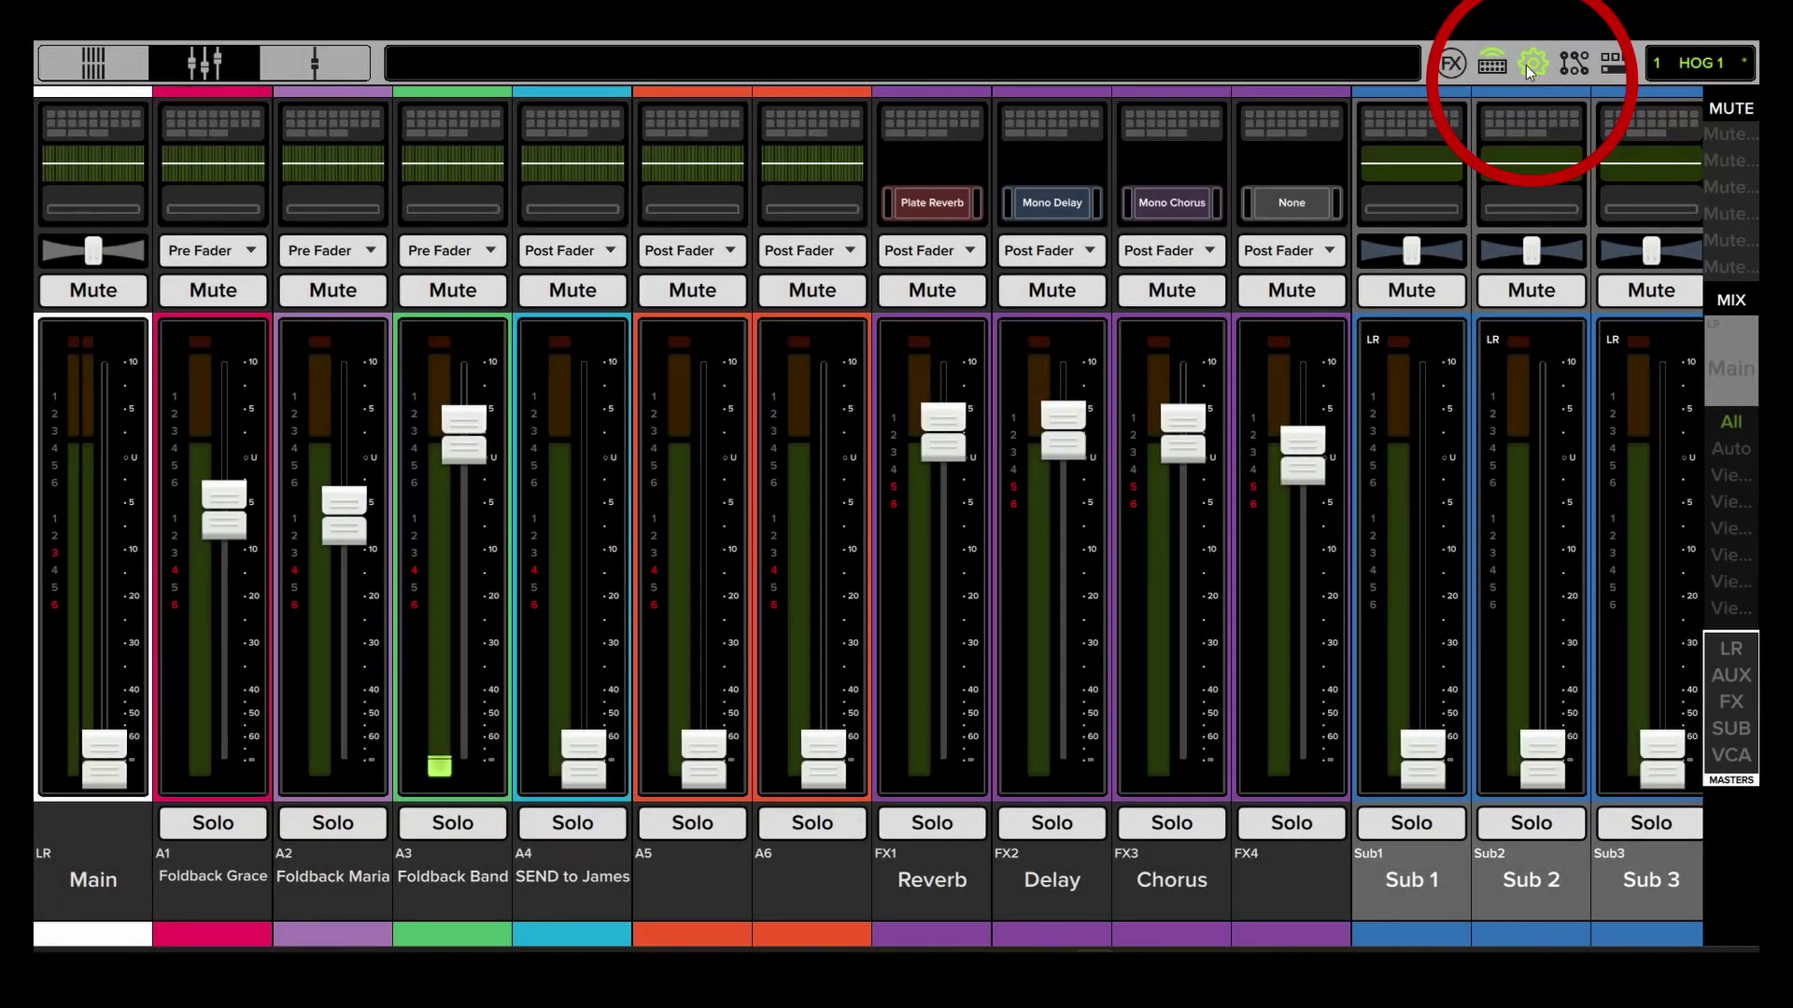
left_click(1530, 62)
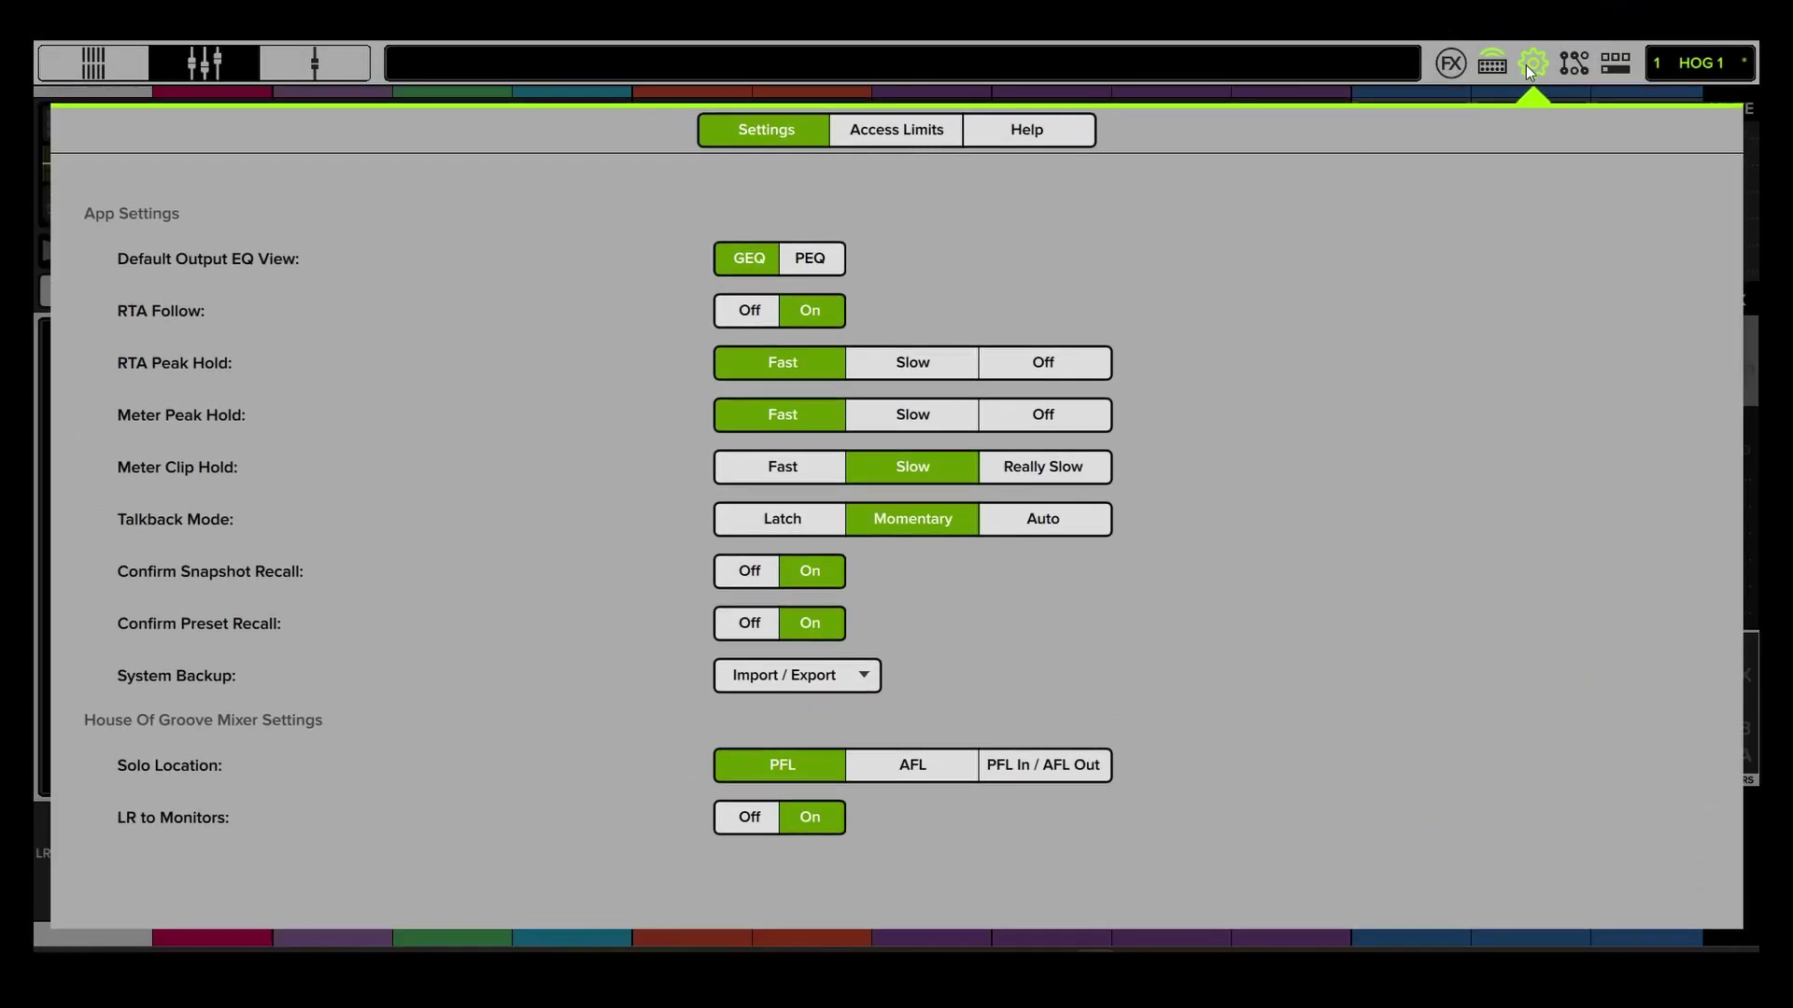
View the Access Limits permissions and the Help page with version 5.2.
left_click(909, 131)
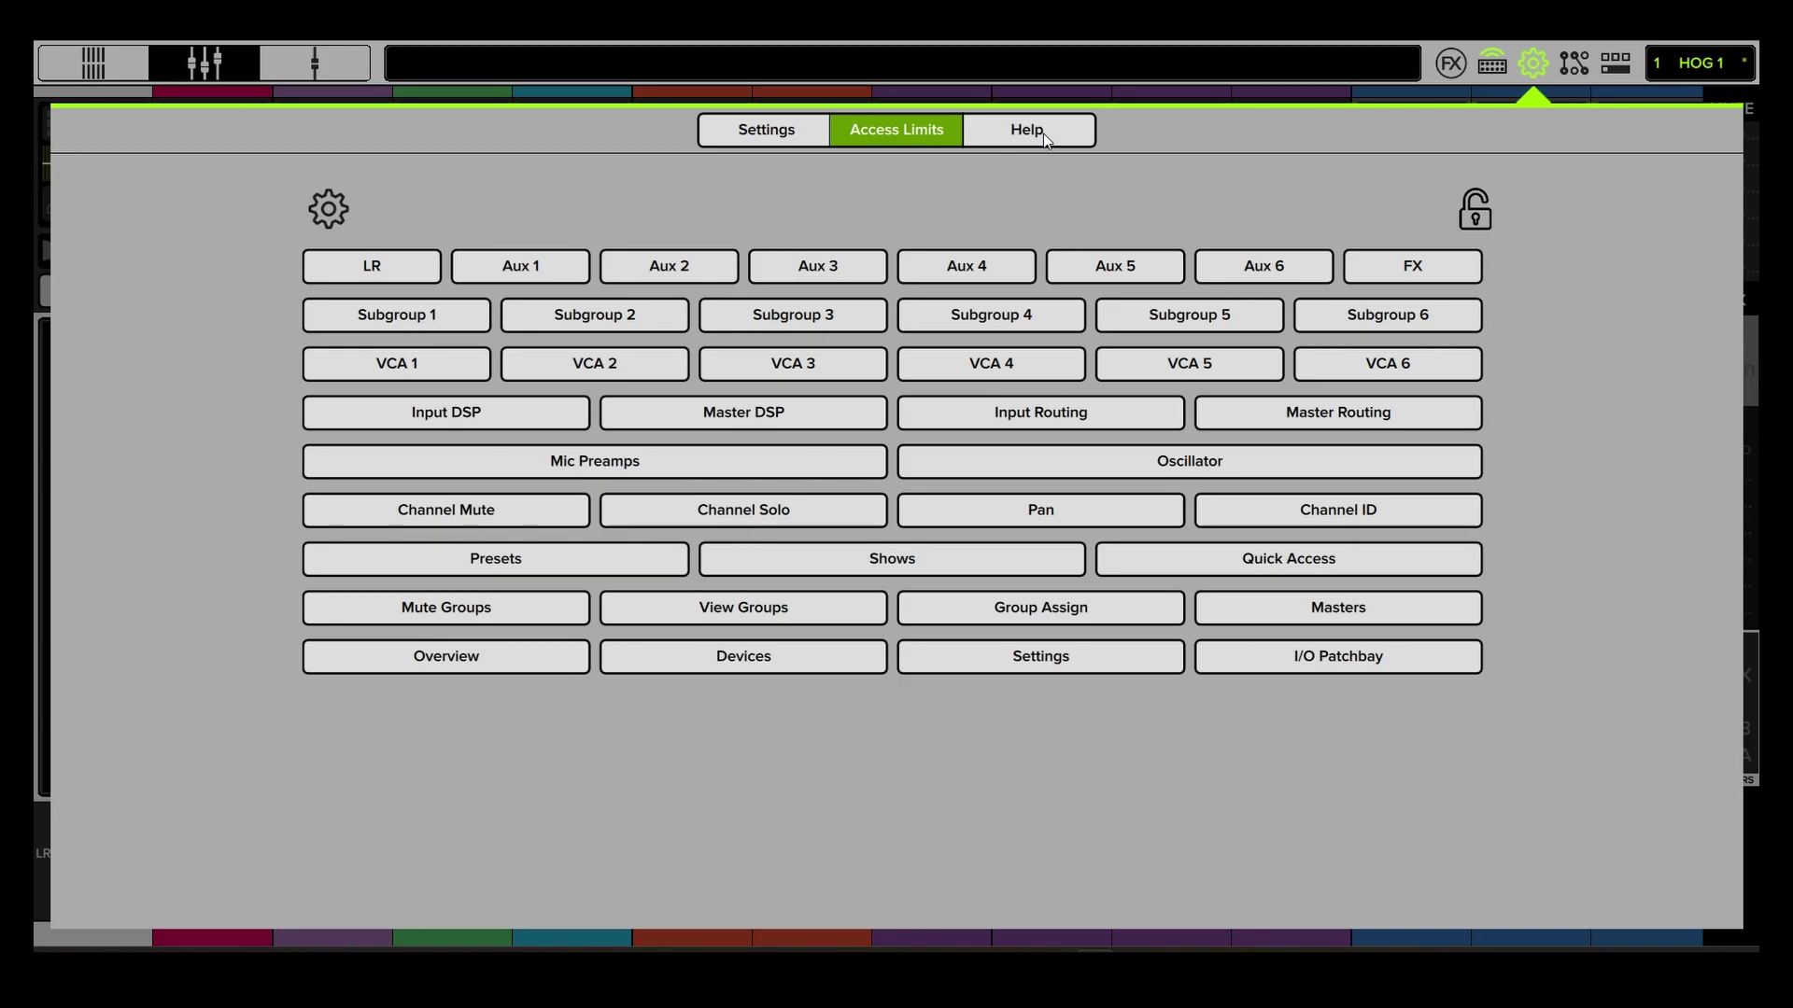
left_click(1044, 133)
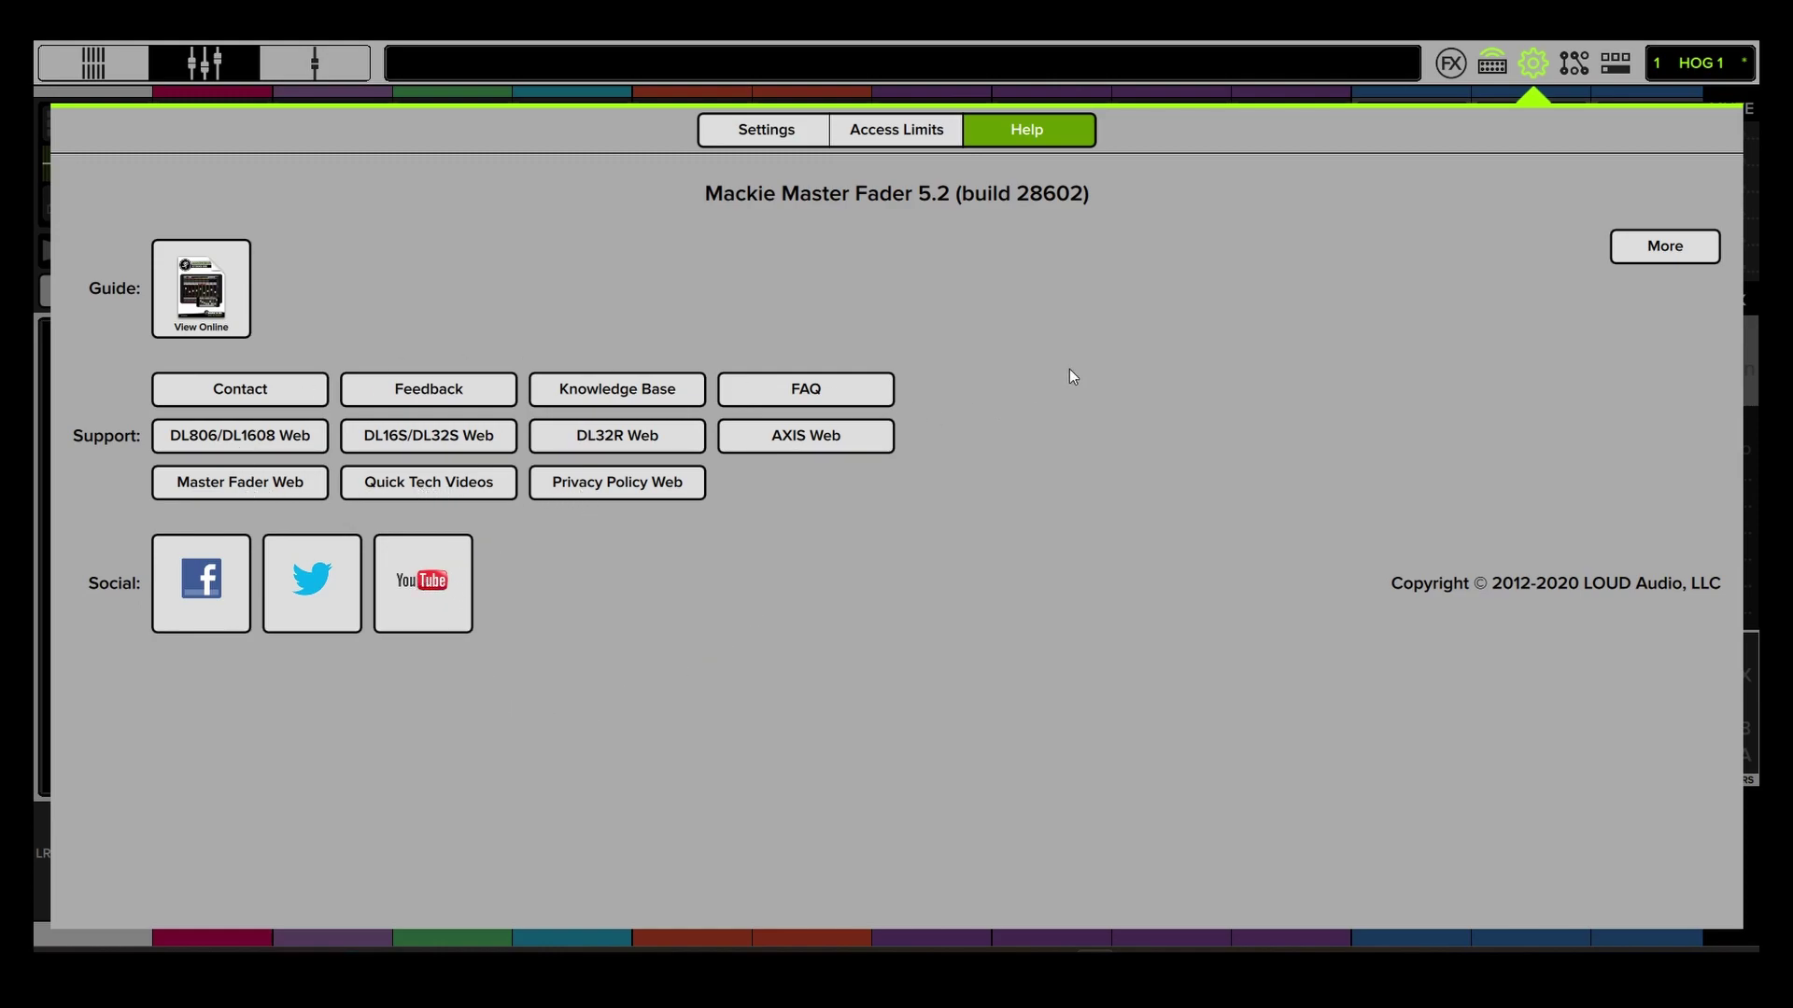
Review the Oscillator, Input A and Input B routing pages.
left_click(1574, 59)
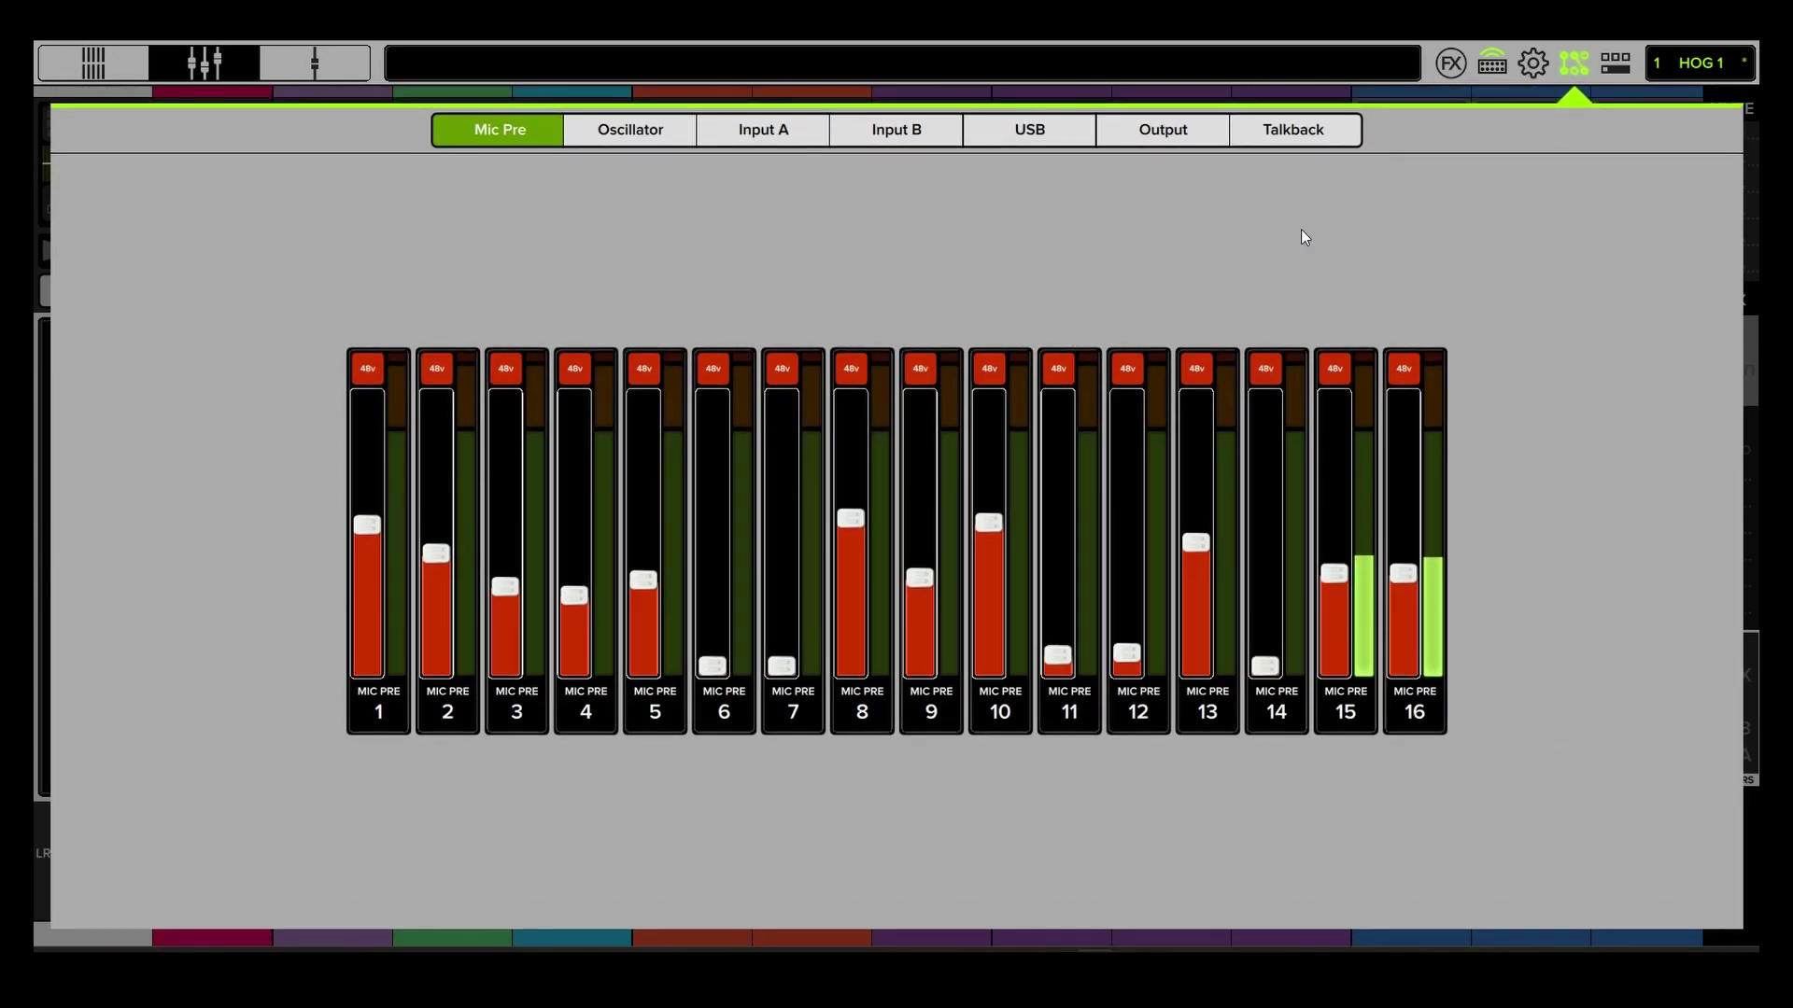
left_click(643, 136)
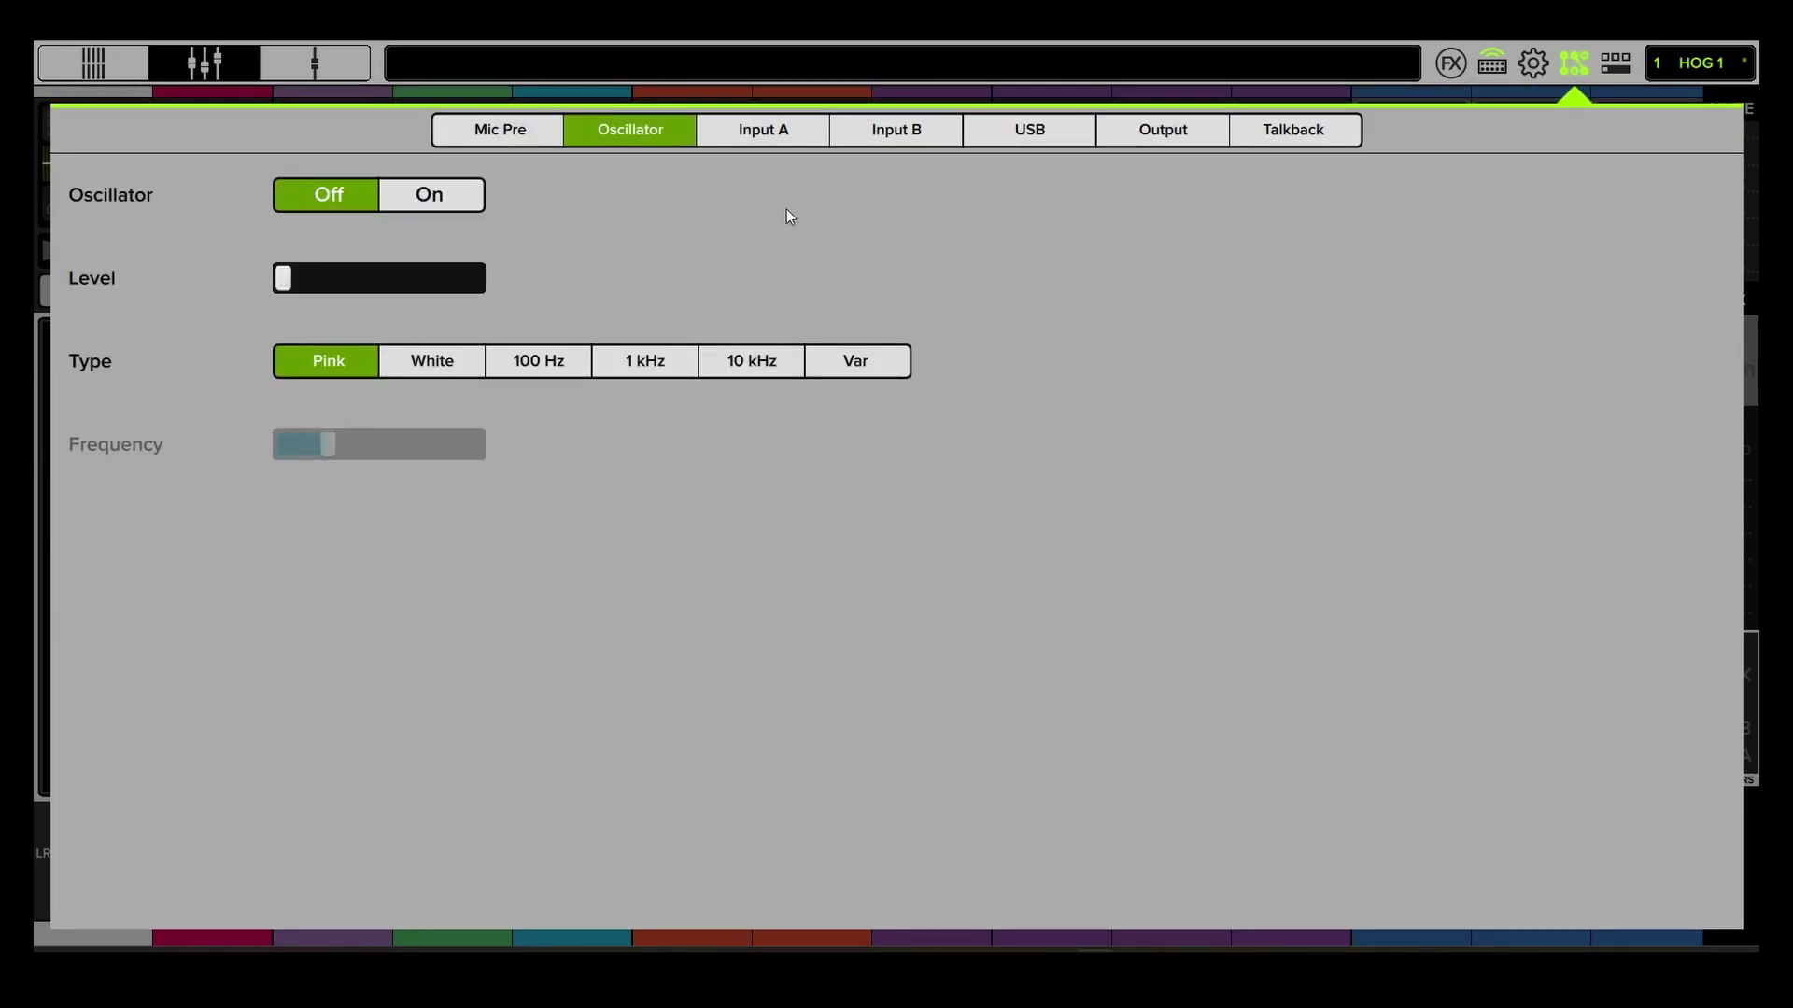
left_click(764, 130)
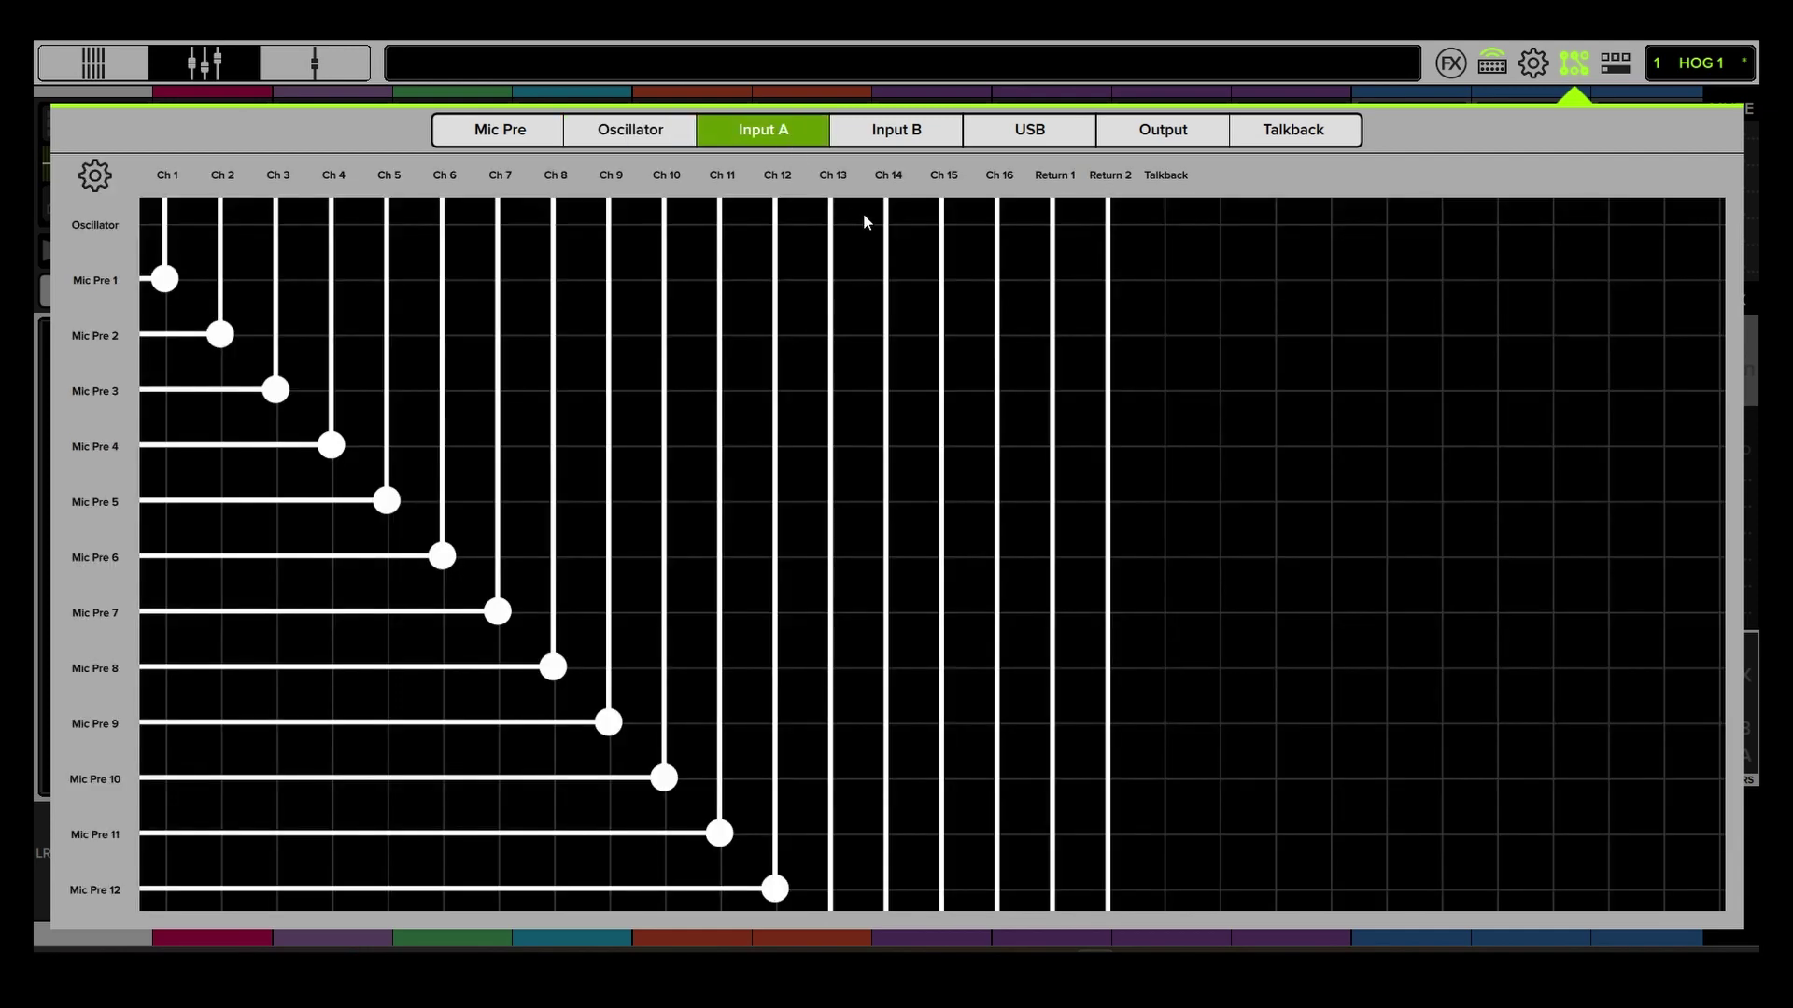
scroll(1159, 326, "down", 8)
scroll(1161, 328, "up", 3)
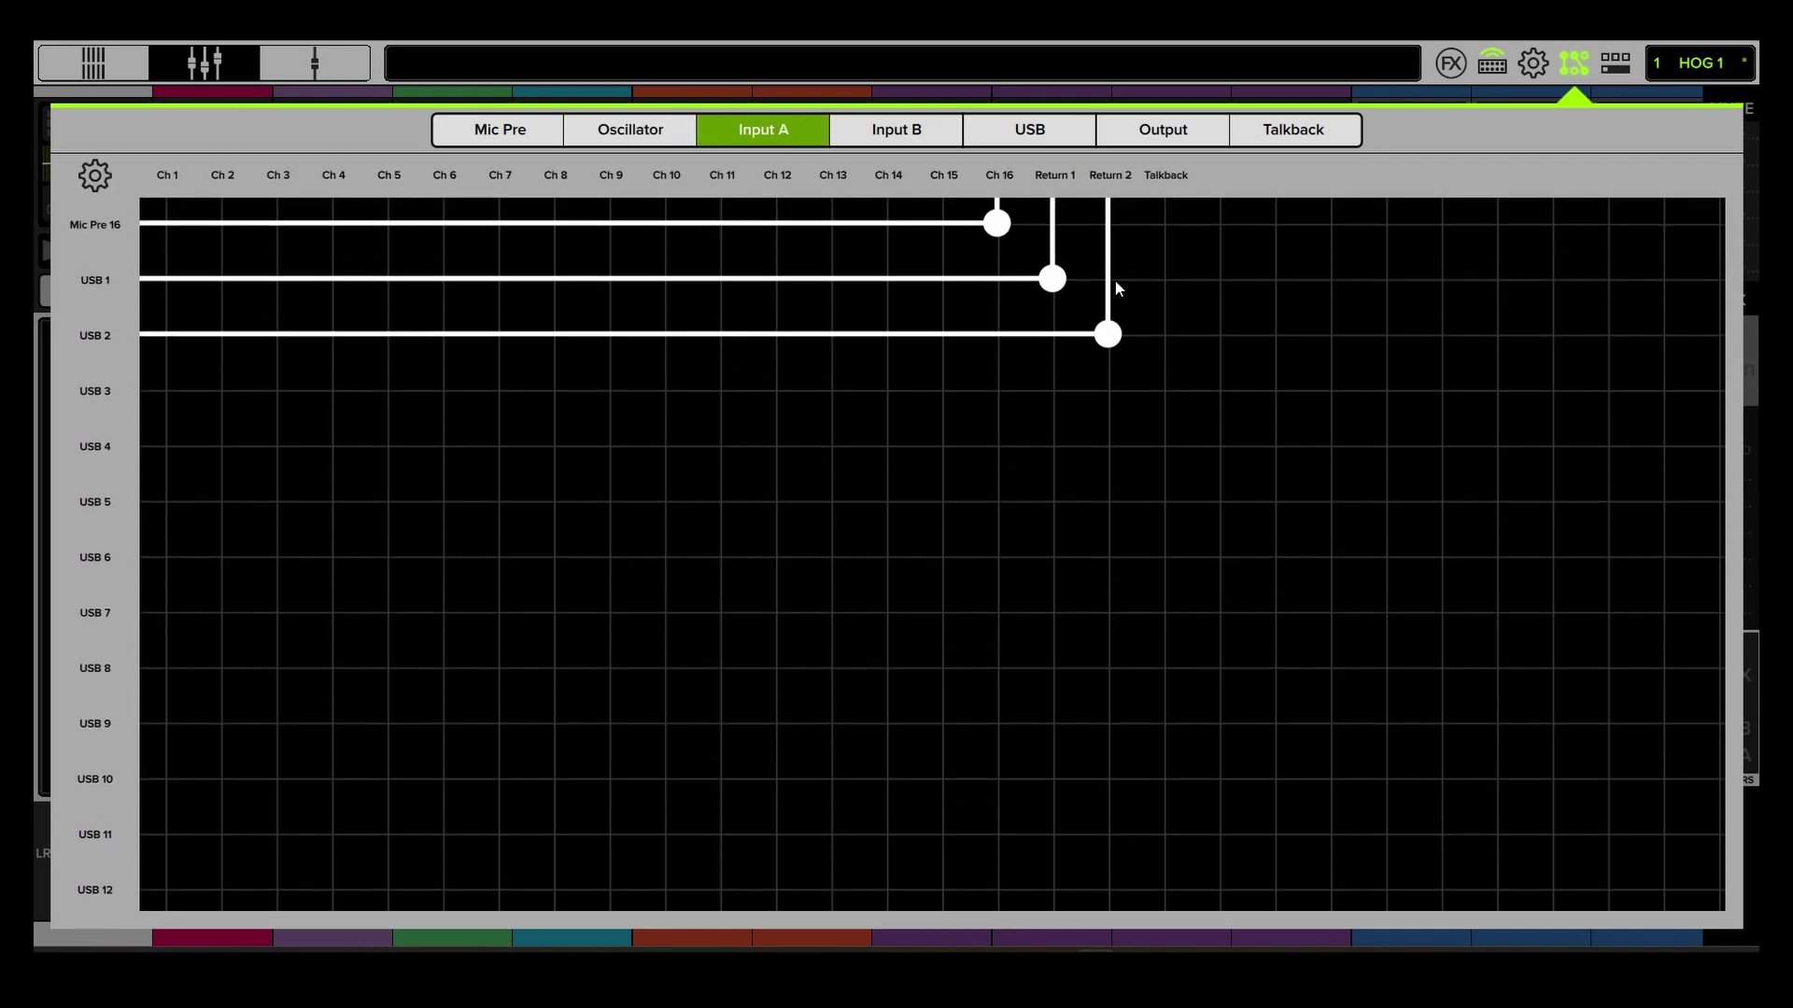
left_click(918, 136)
scroll(1149, 320, "down", 5)
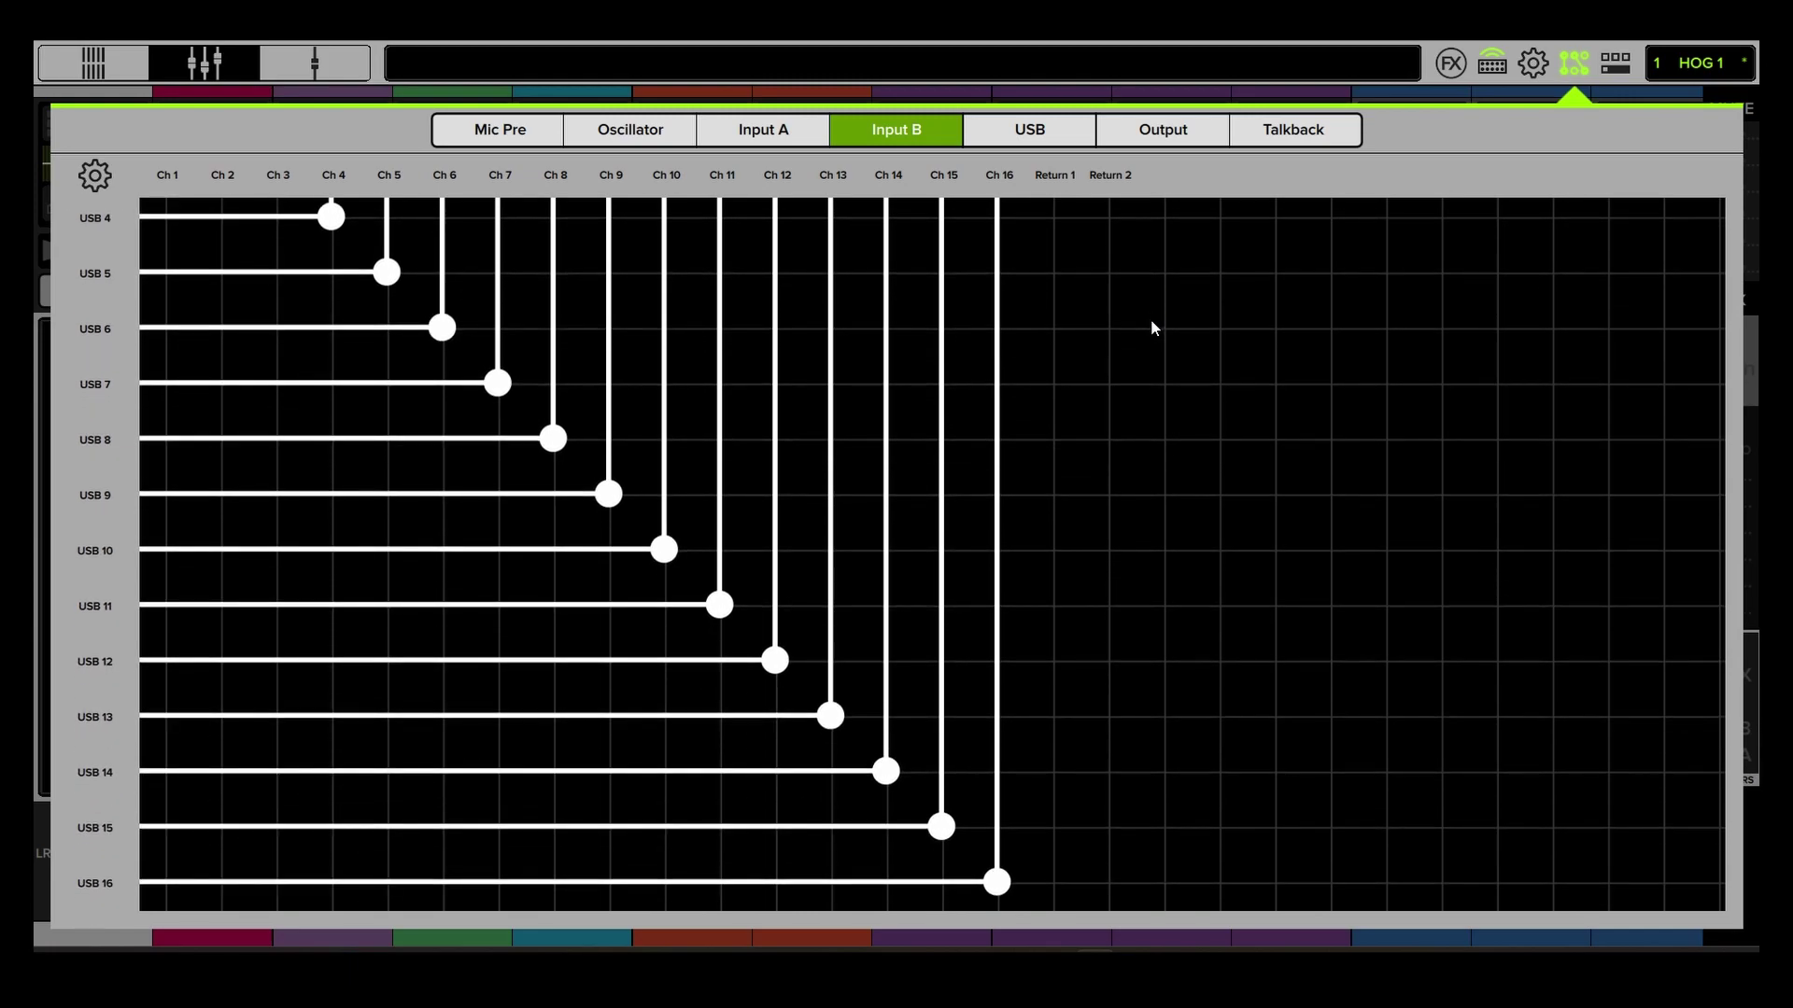
scroll(1150, 318, "up", 3)
Review the USB, Output and Talkback routing, then bring up the quick-access panel.
left_click(1037, 132)
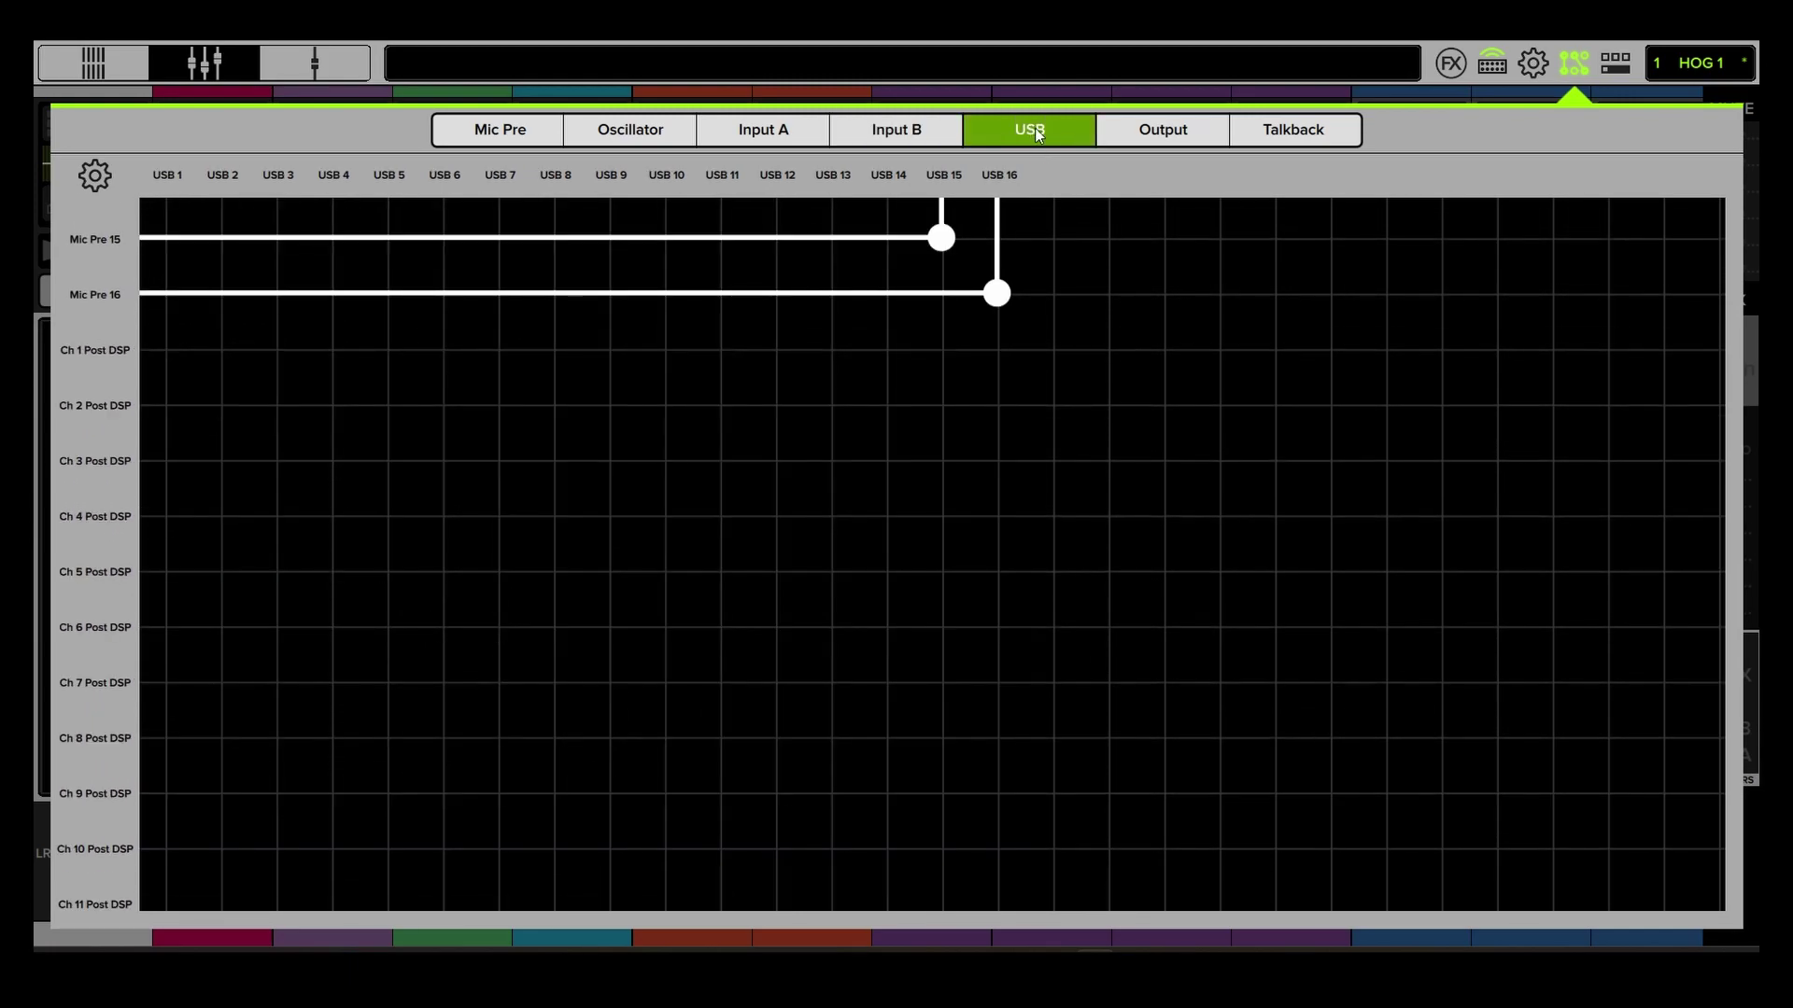
scroll(1140, 316, "up", 5)
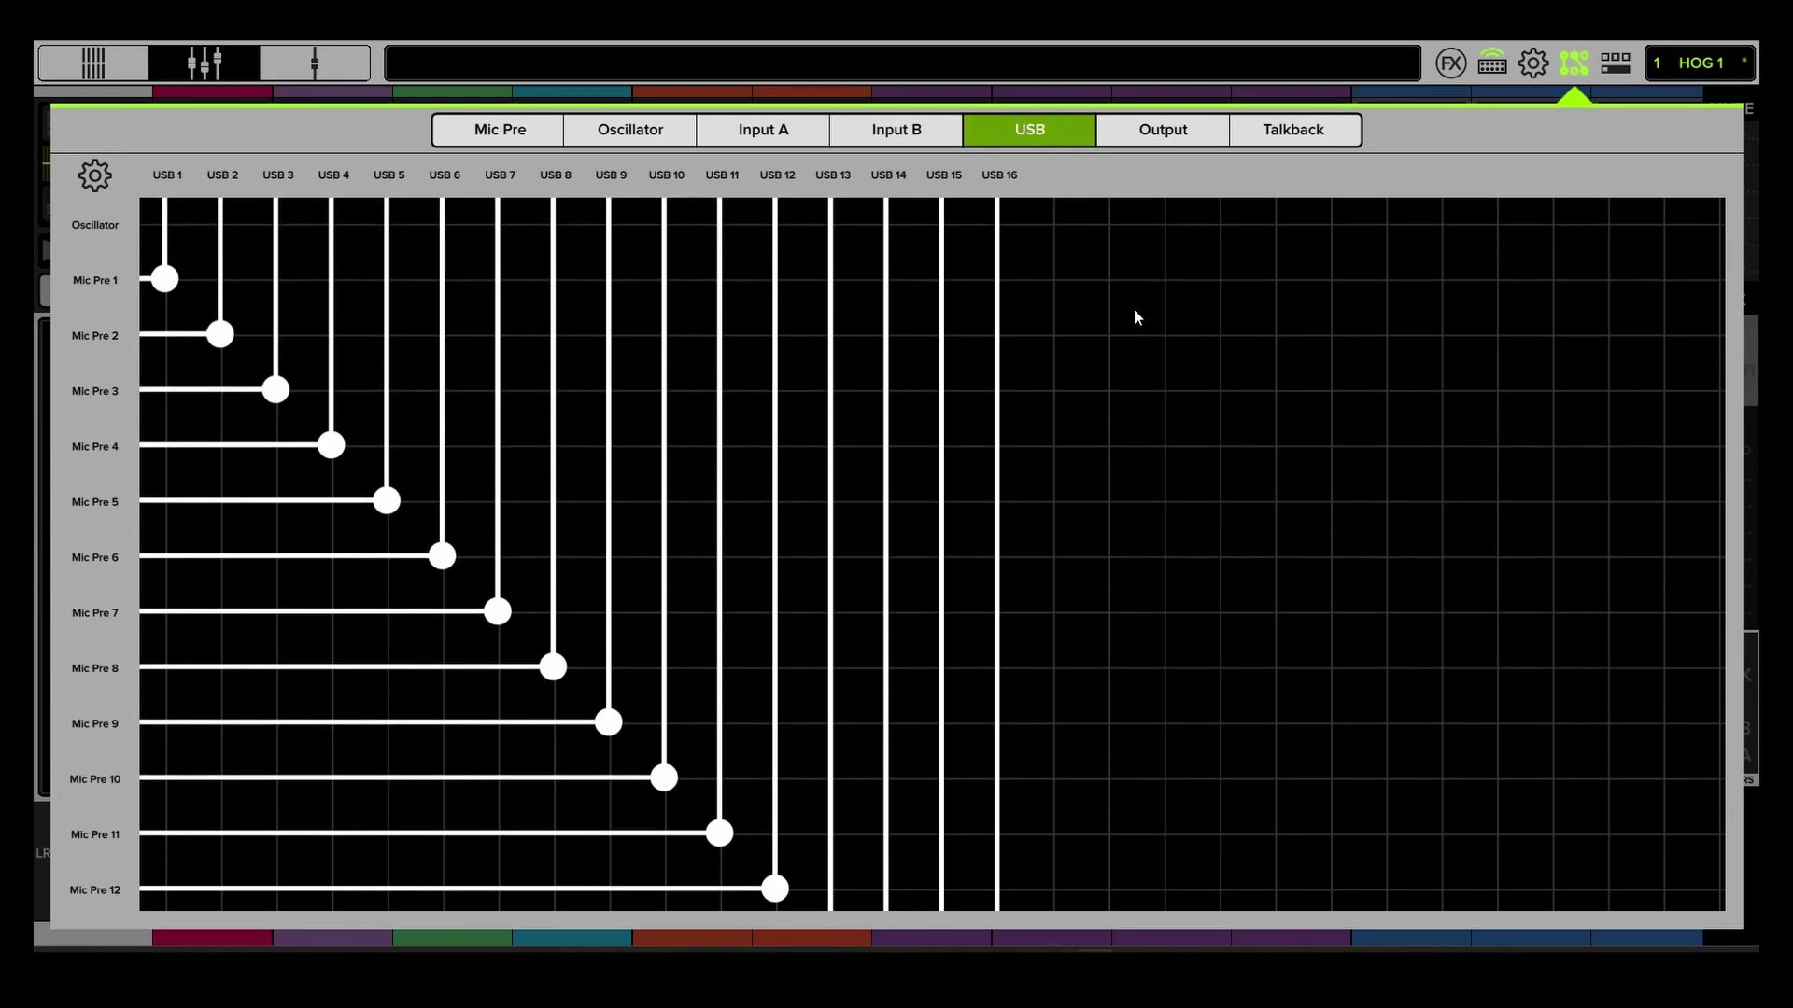
left_click(1178, 137)
scroll(1194, 332, "down", 10)
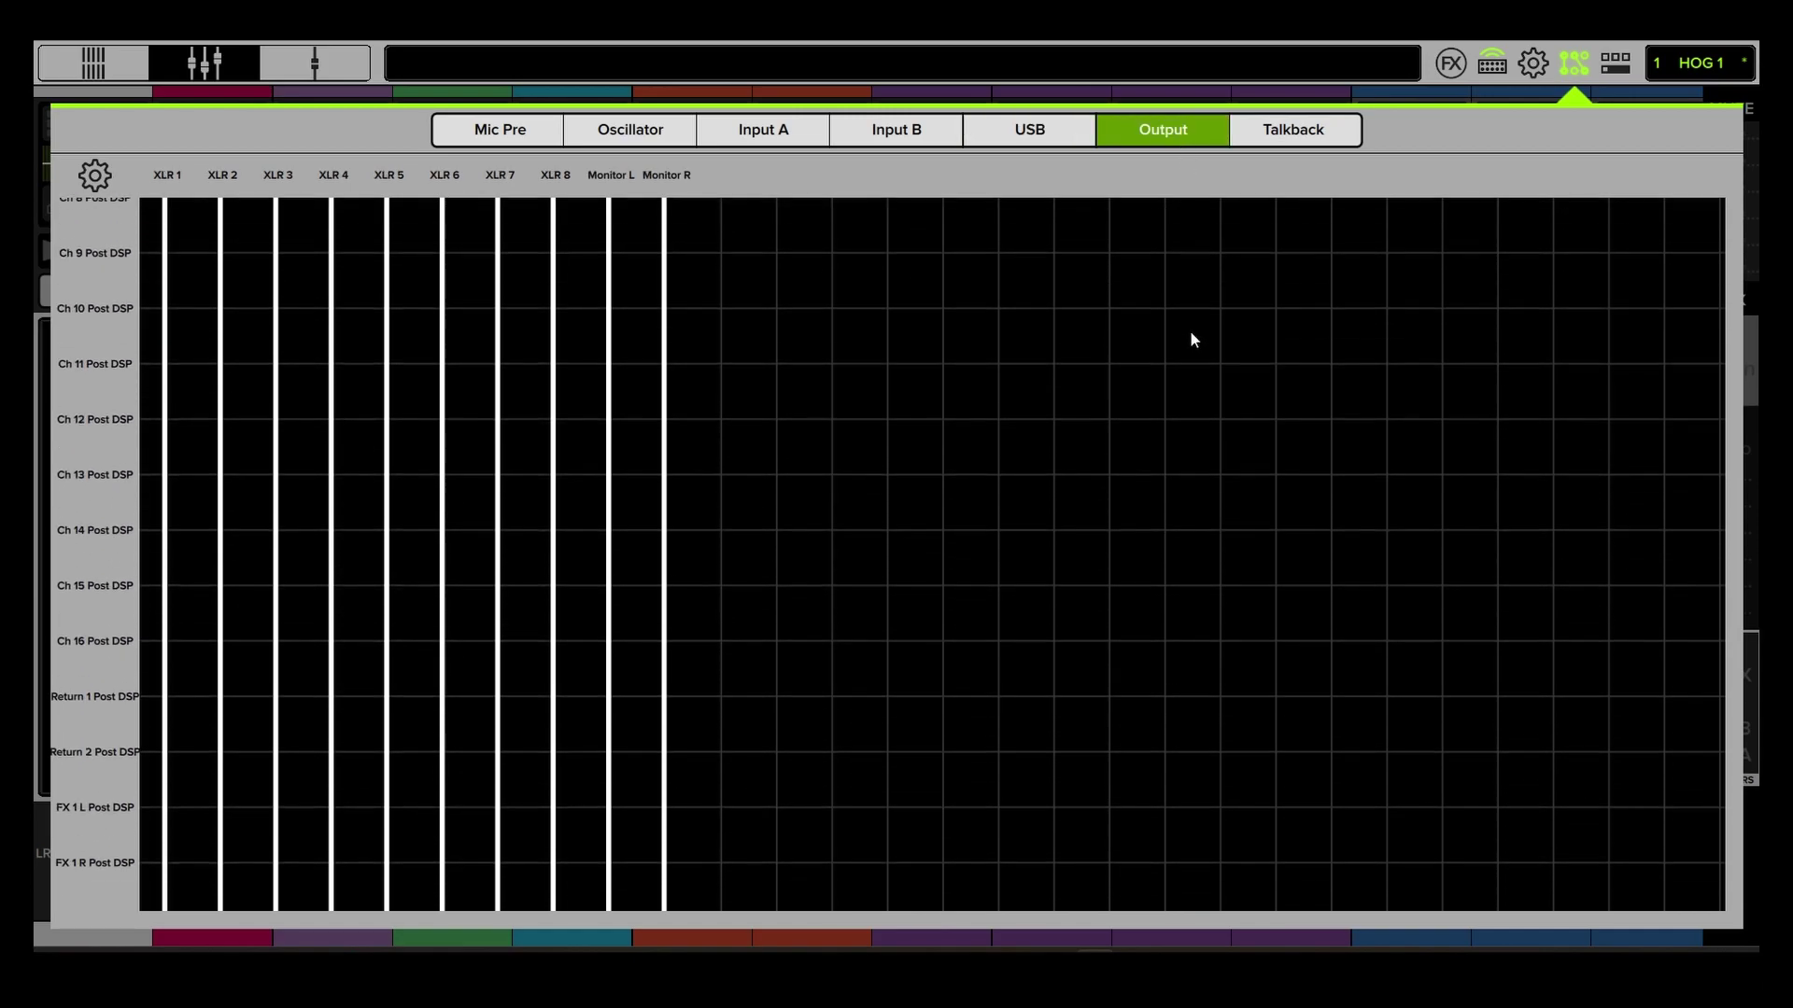
scroll(1188, 329, "down", 10)
scroll(1188, 329, "down", 10)
scroll(1190, 331, "down", 3)
scroll(1190, 331, "up", 4)
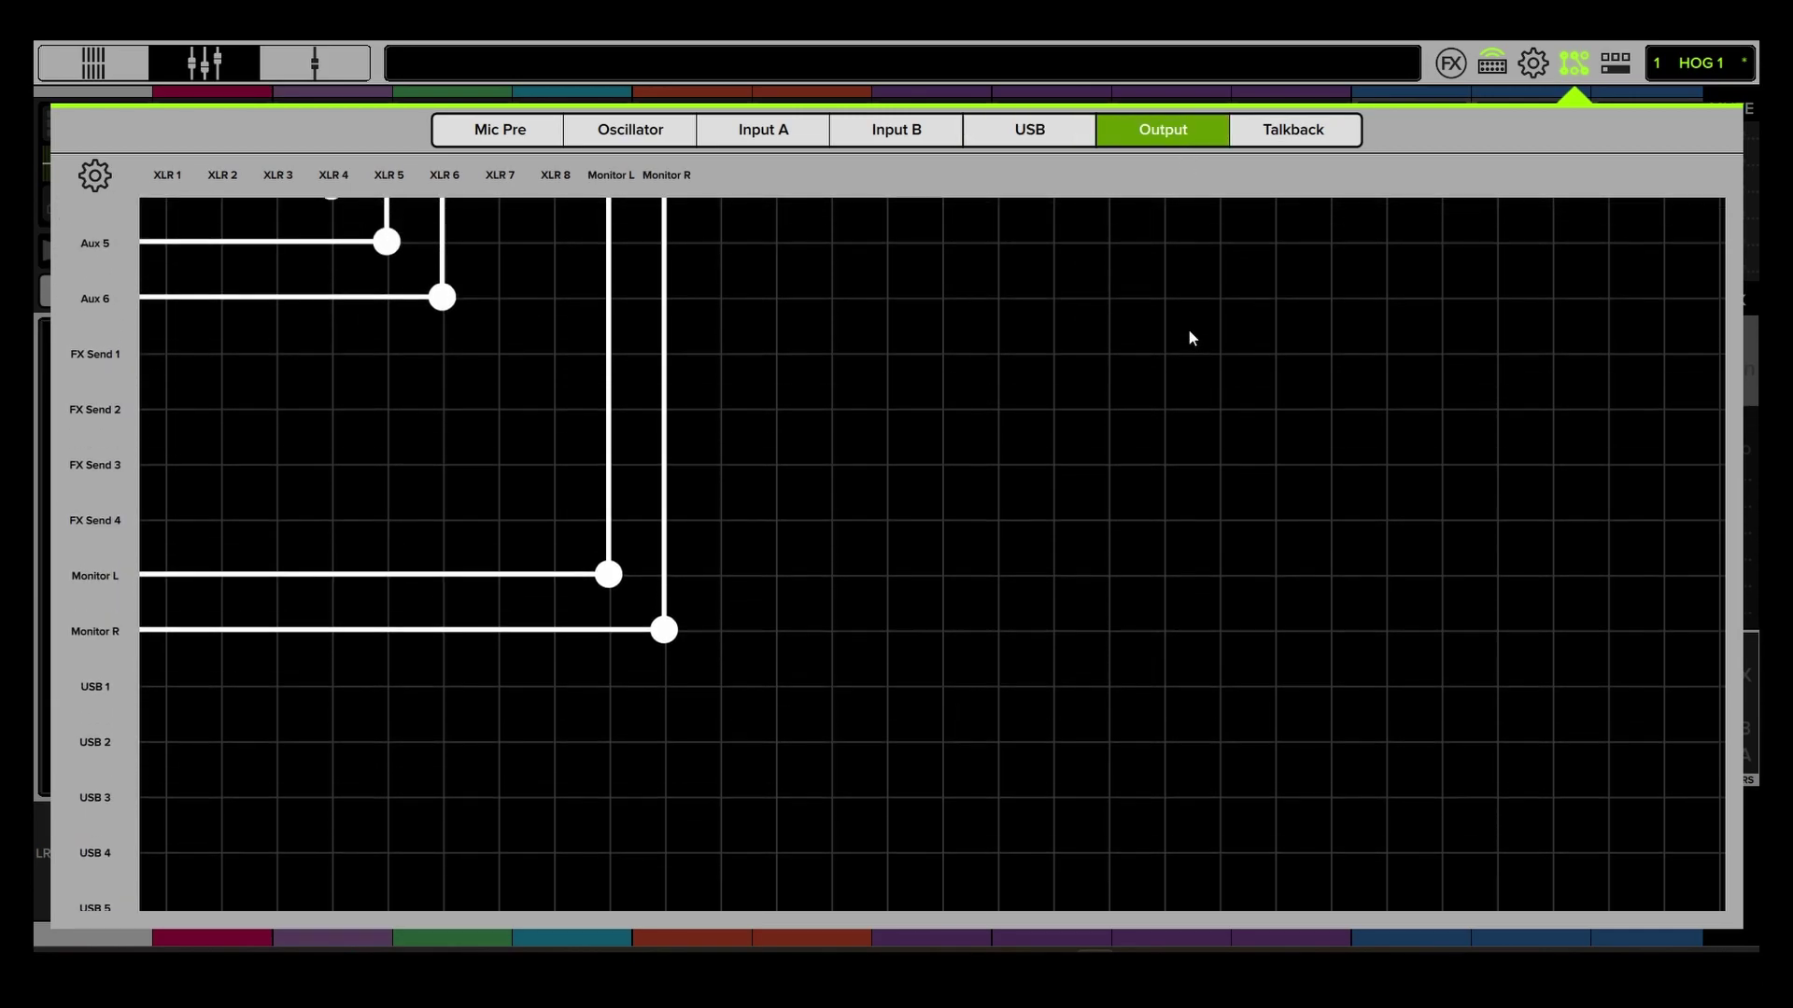
scroll(1189, 329, "up", 4)
scroll(1200, 303, "up", 5)
left_click(1290, 130)
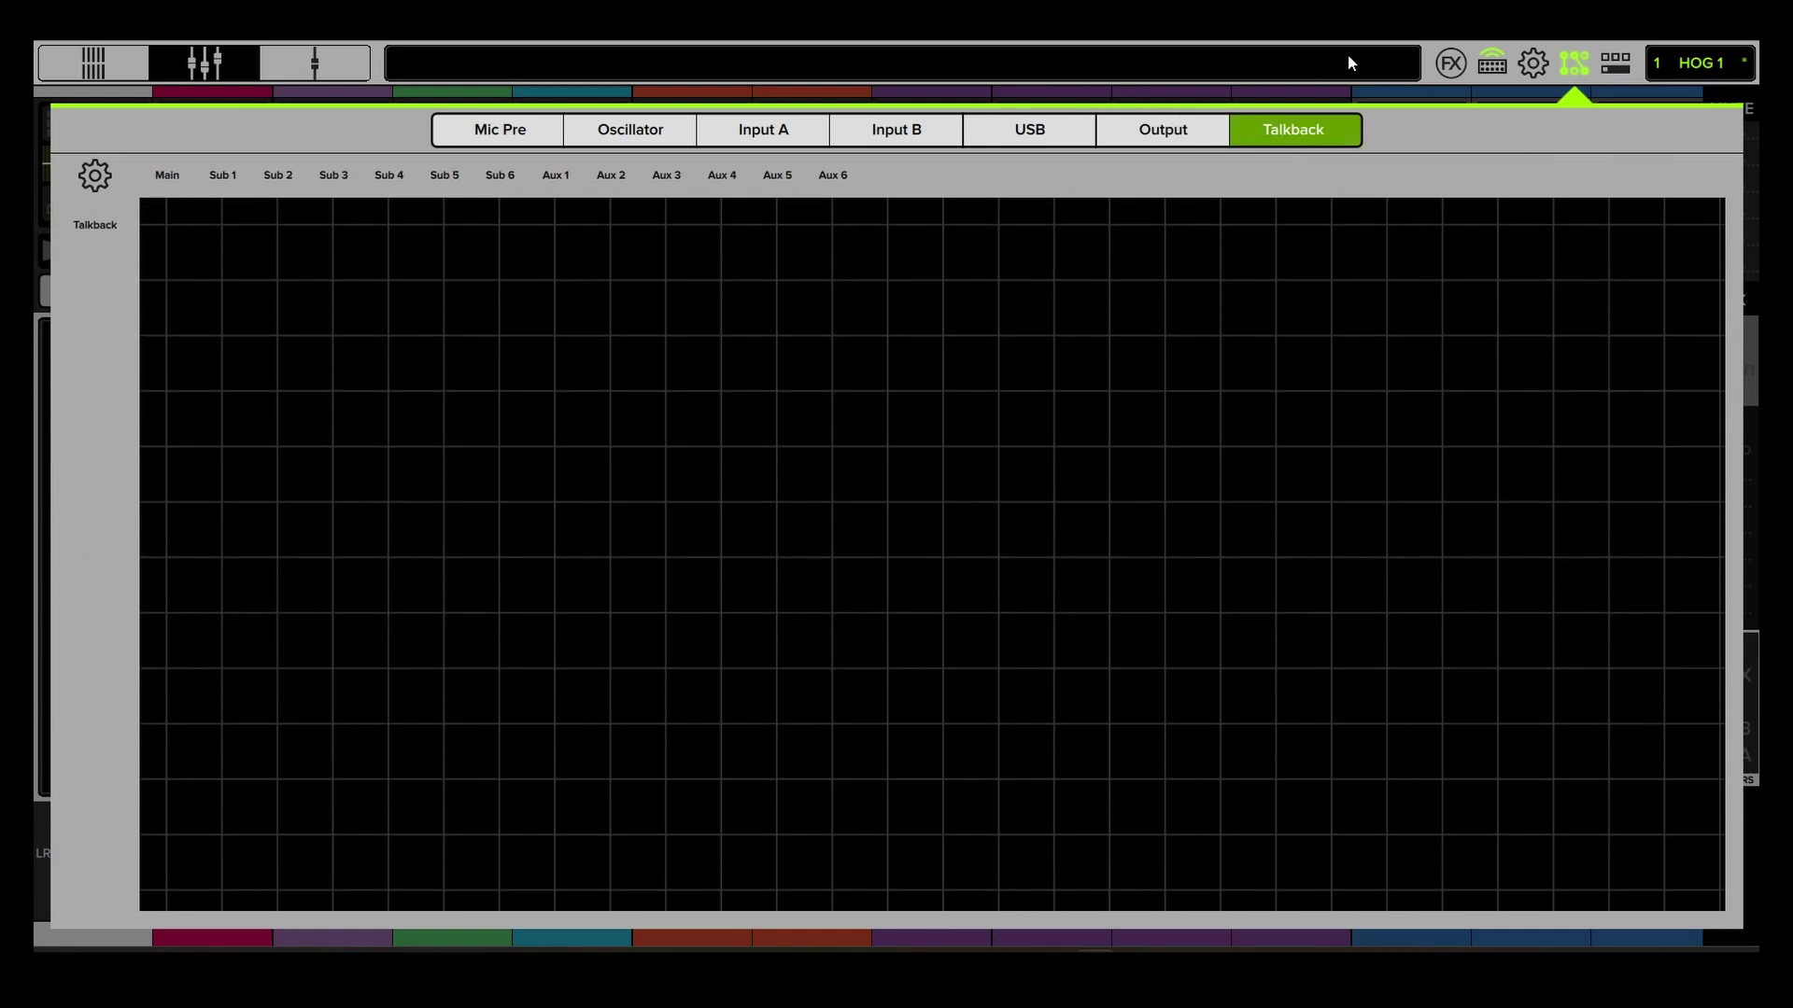
left_click(1574, 66)
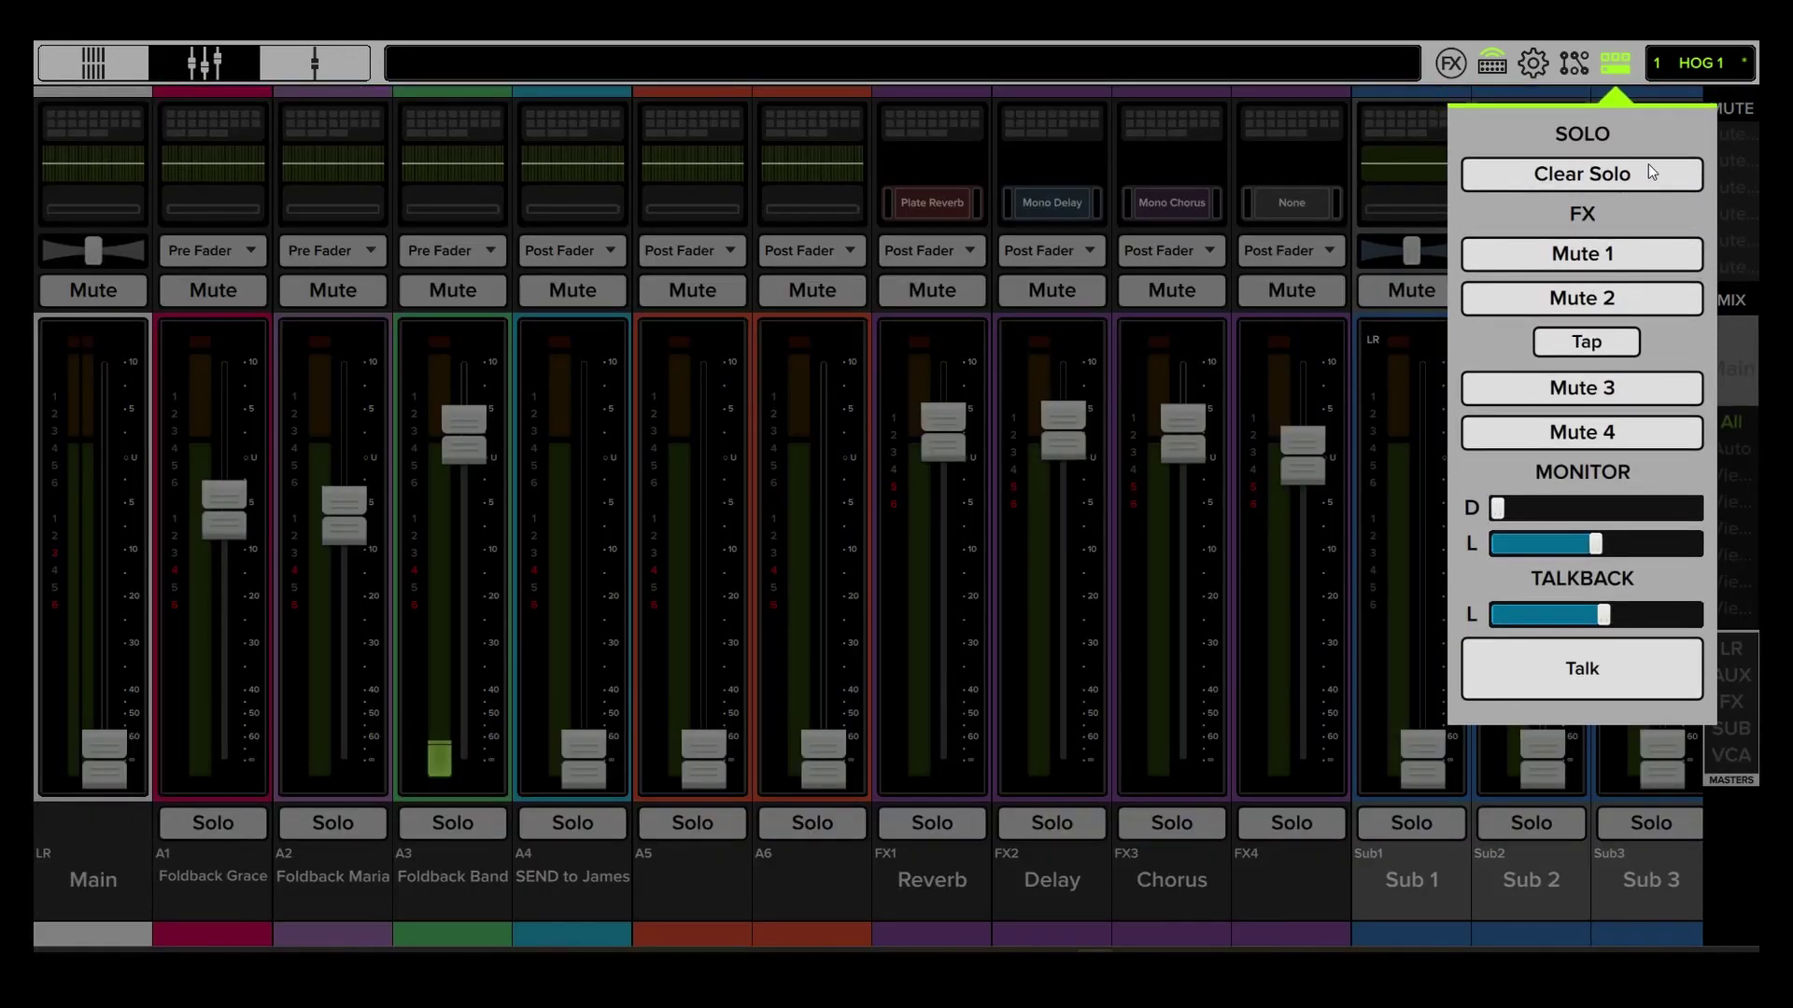
Clear solos and toggle the FX return mutes, leaving the Delay unmuted.
left_click(1583, 174)
left_click(1618, 254)
left_click(1655, 262)
left_click(1646, 300)
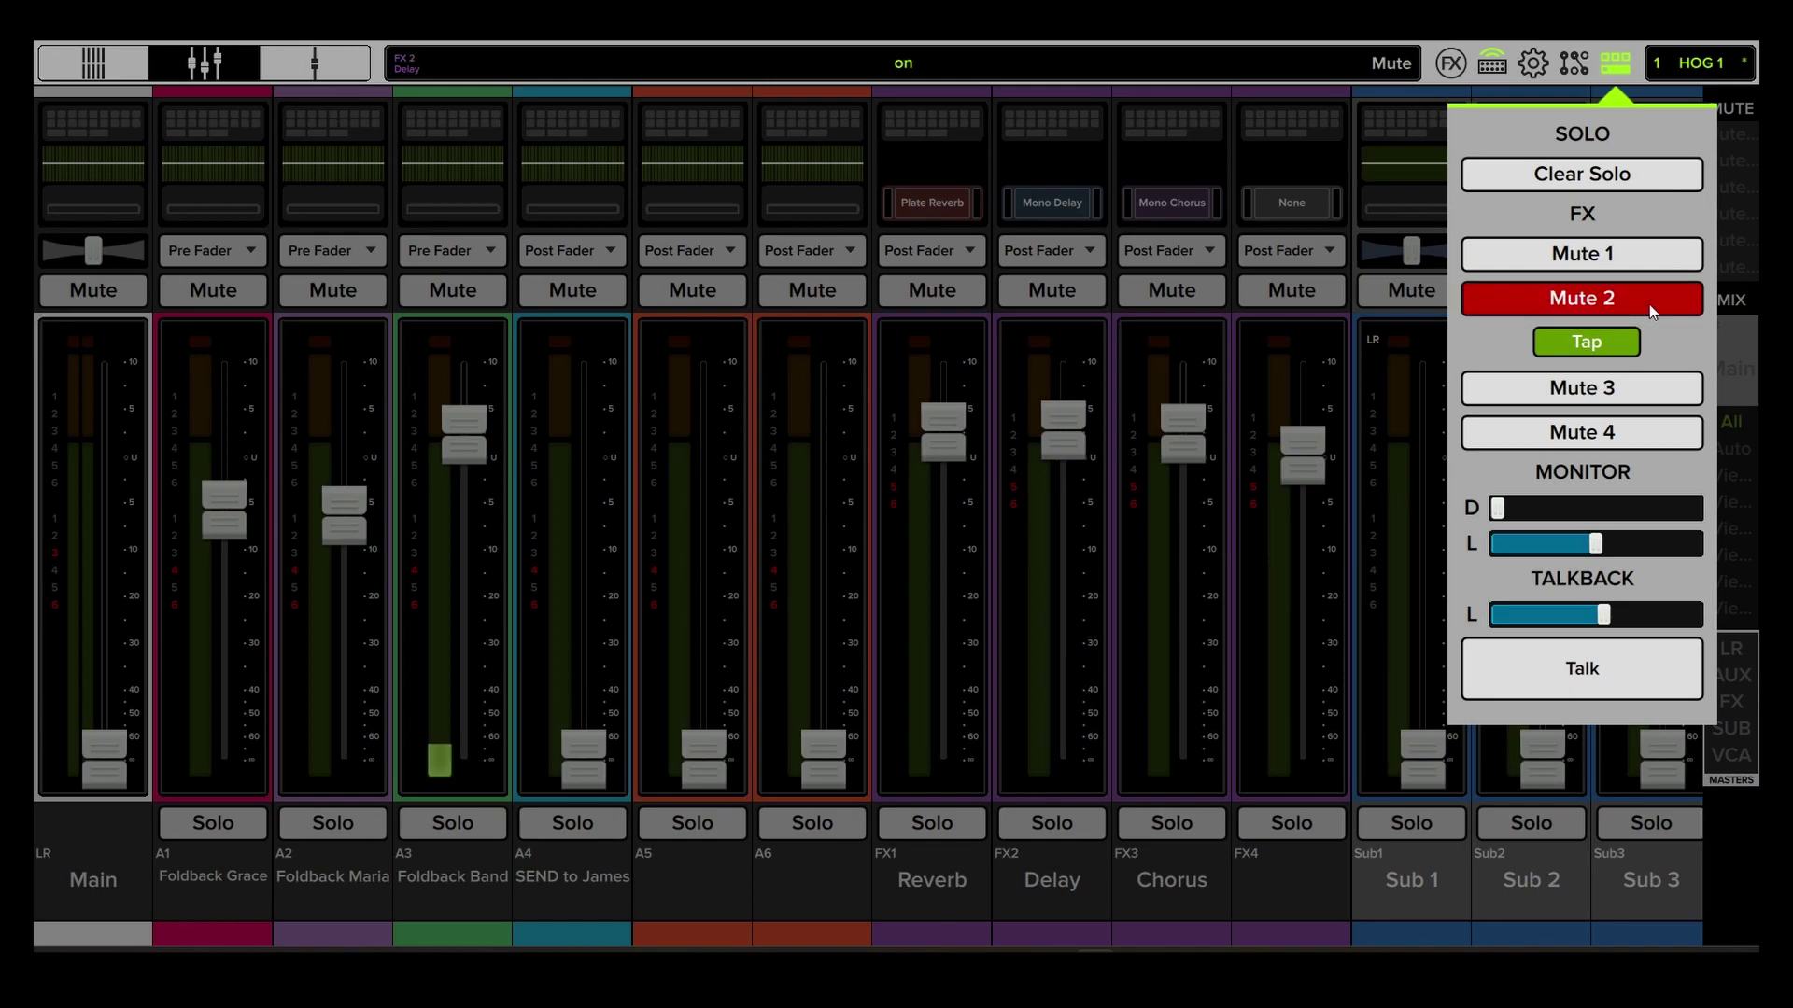
Tap in an effects tempo and switch talkback on and off again.
left_click(1604, 343)
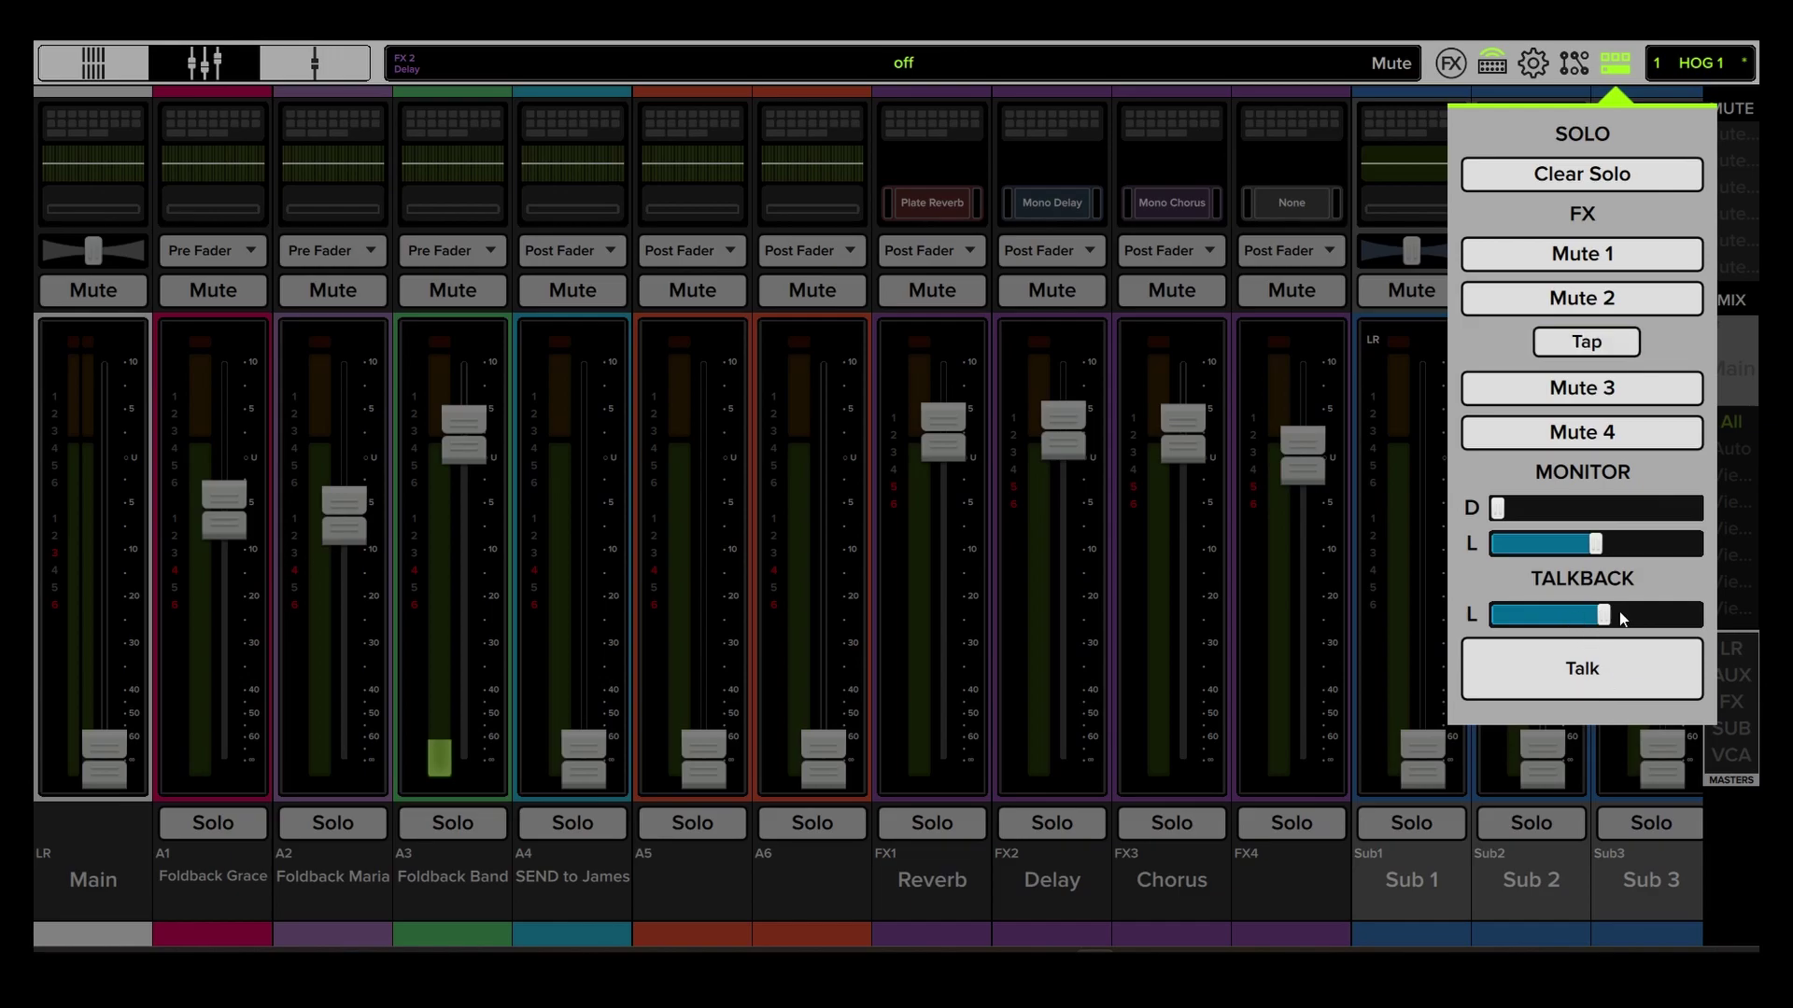
left_click(1592, 681)
left_click(1593, 682)
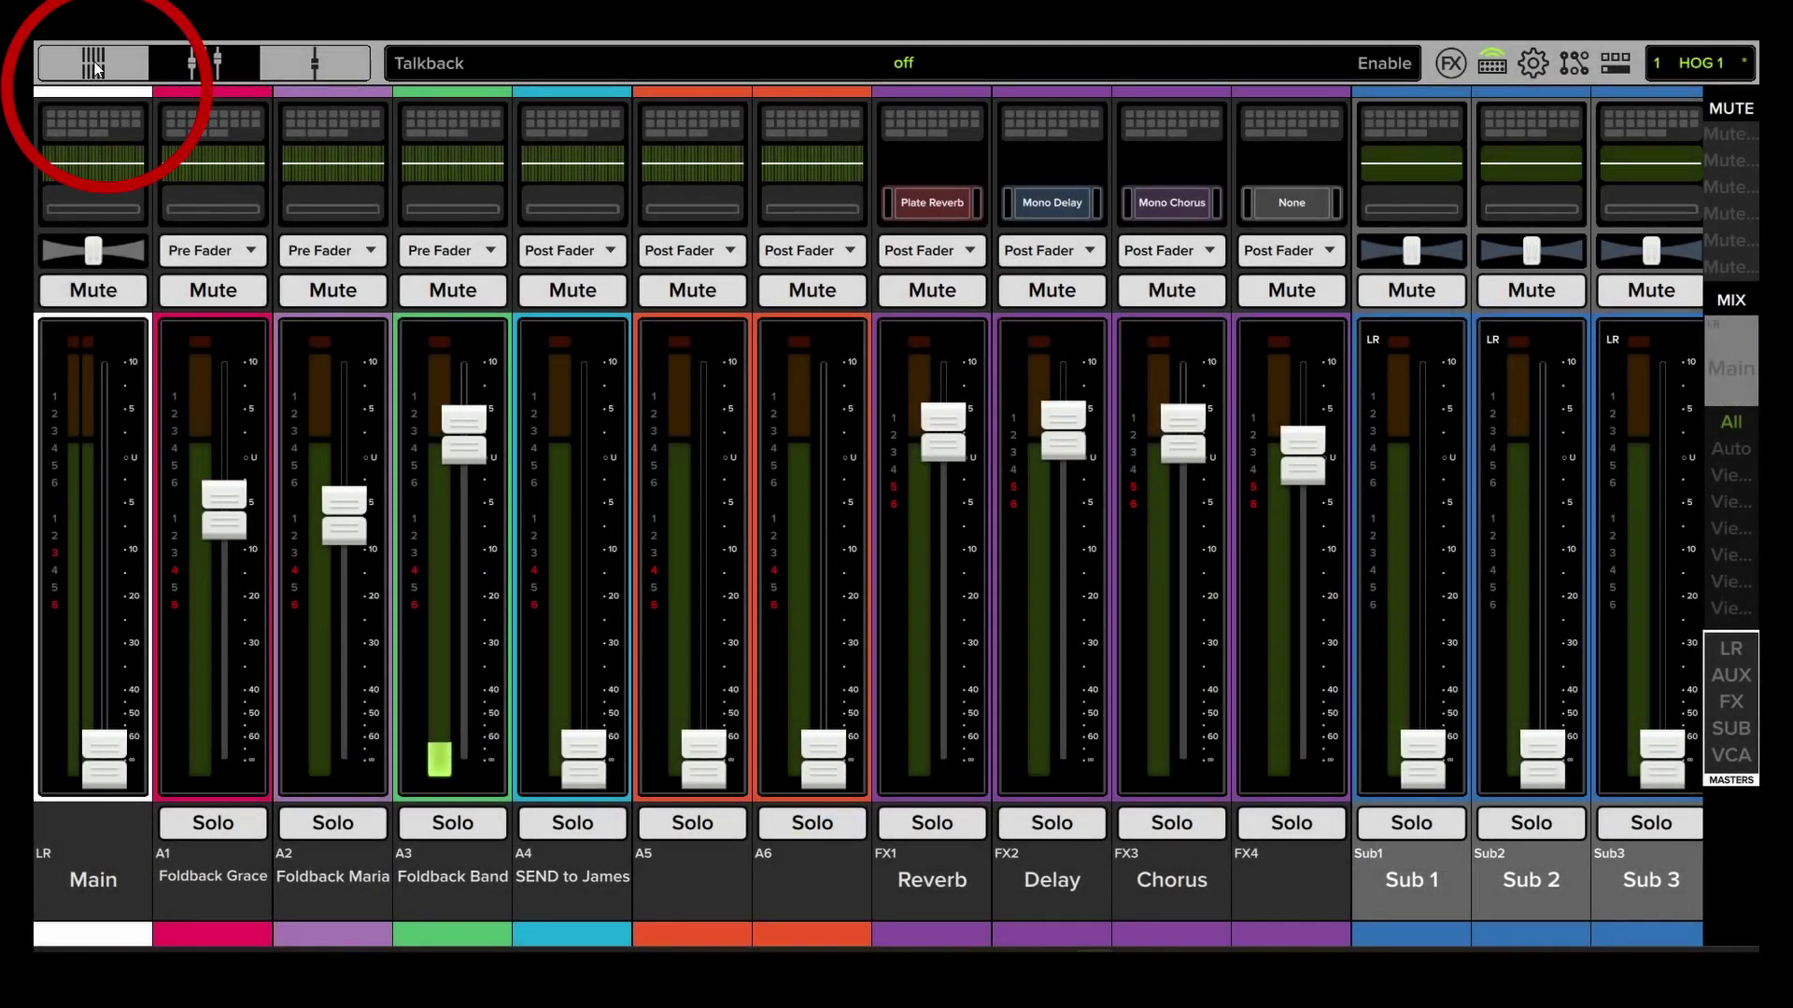
From the channel overview, preview the Foldback Grace, Reverb, Chorus, SEND to James, Aux 5 and Aux 6 mixes.
left_click(94, 62)
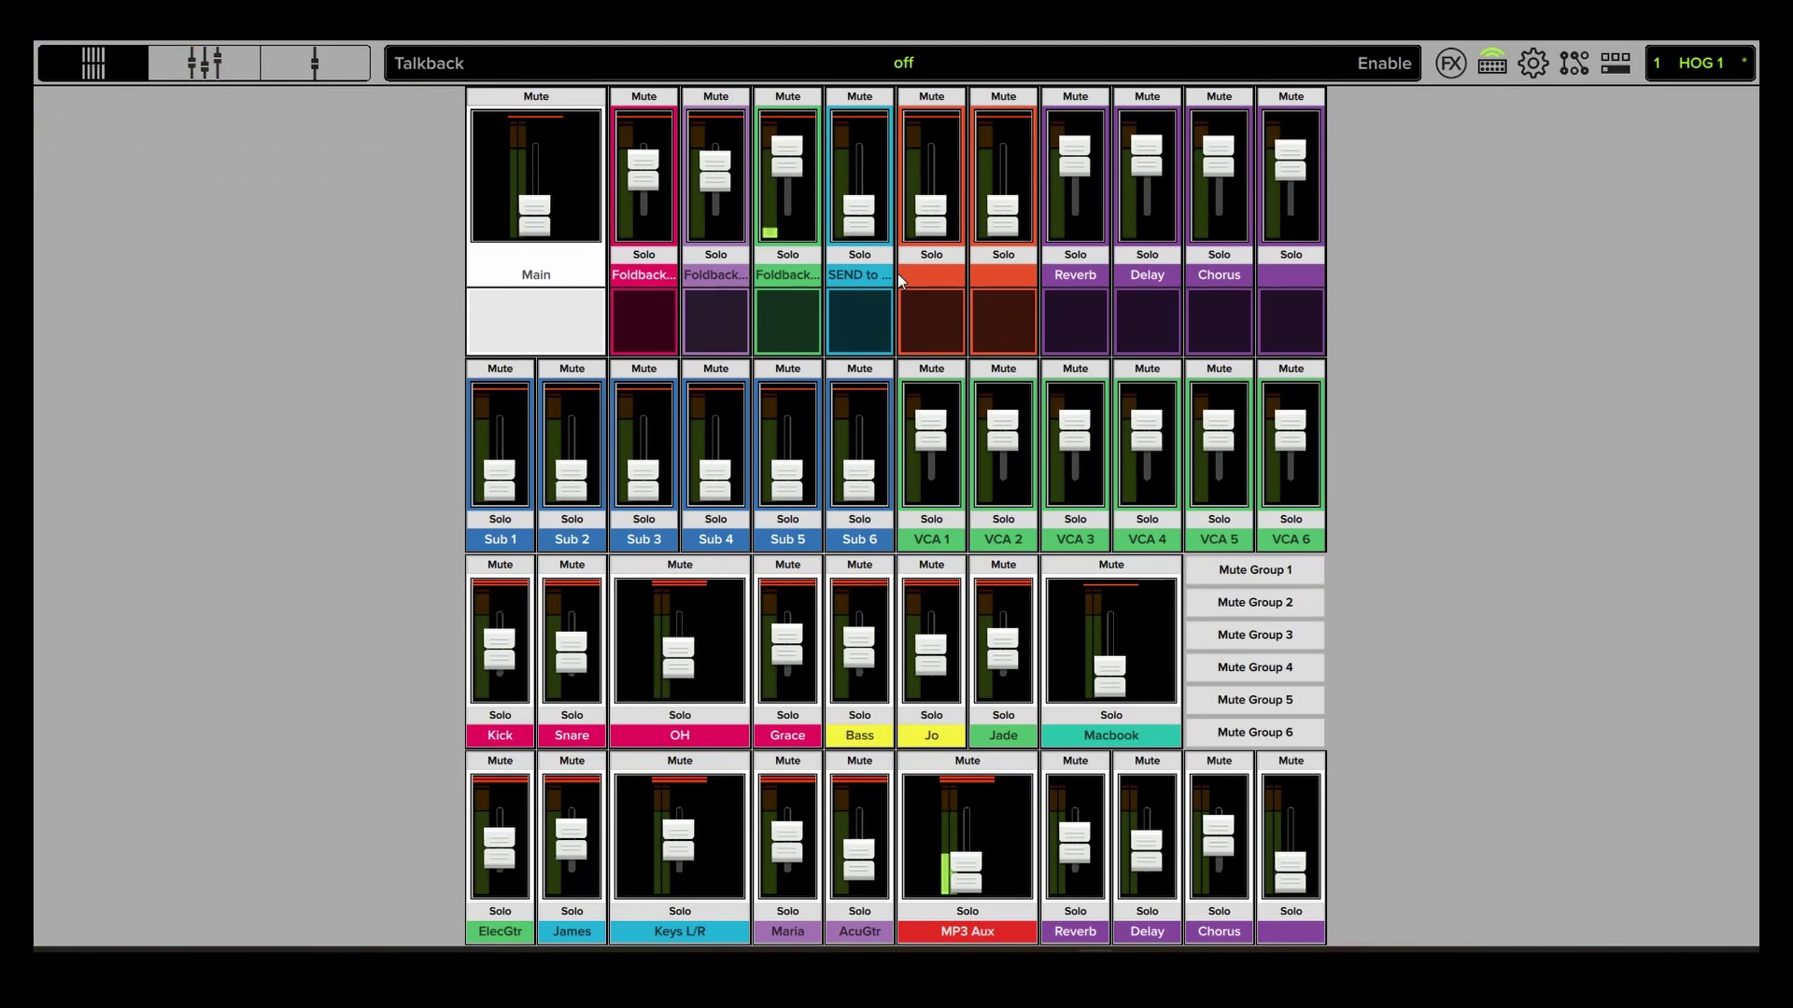
left_click(644, 321)
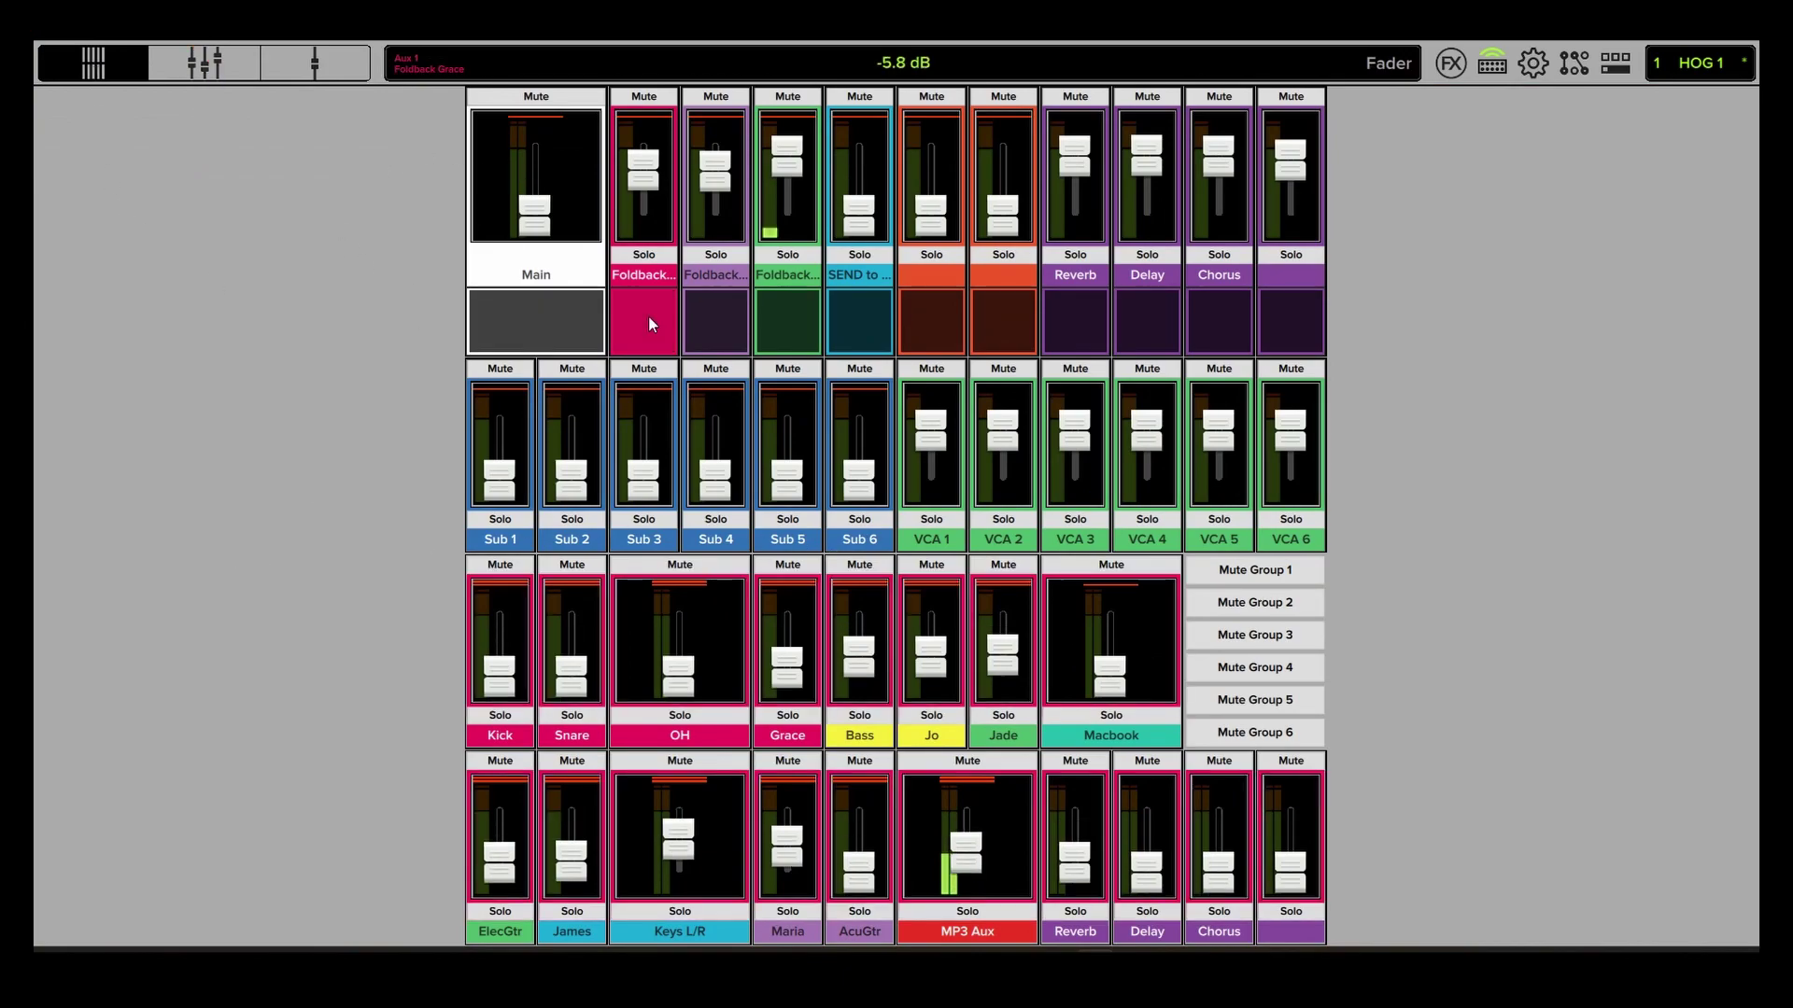
left_click(1061, 320)
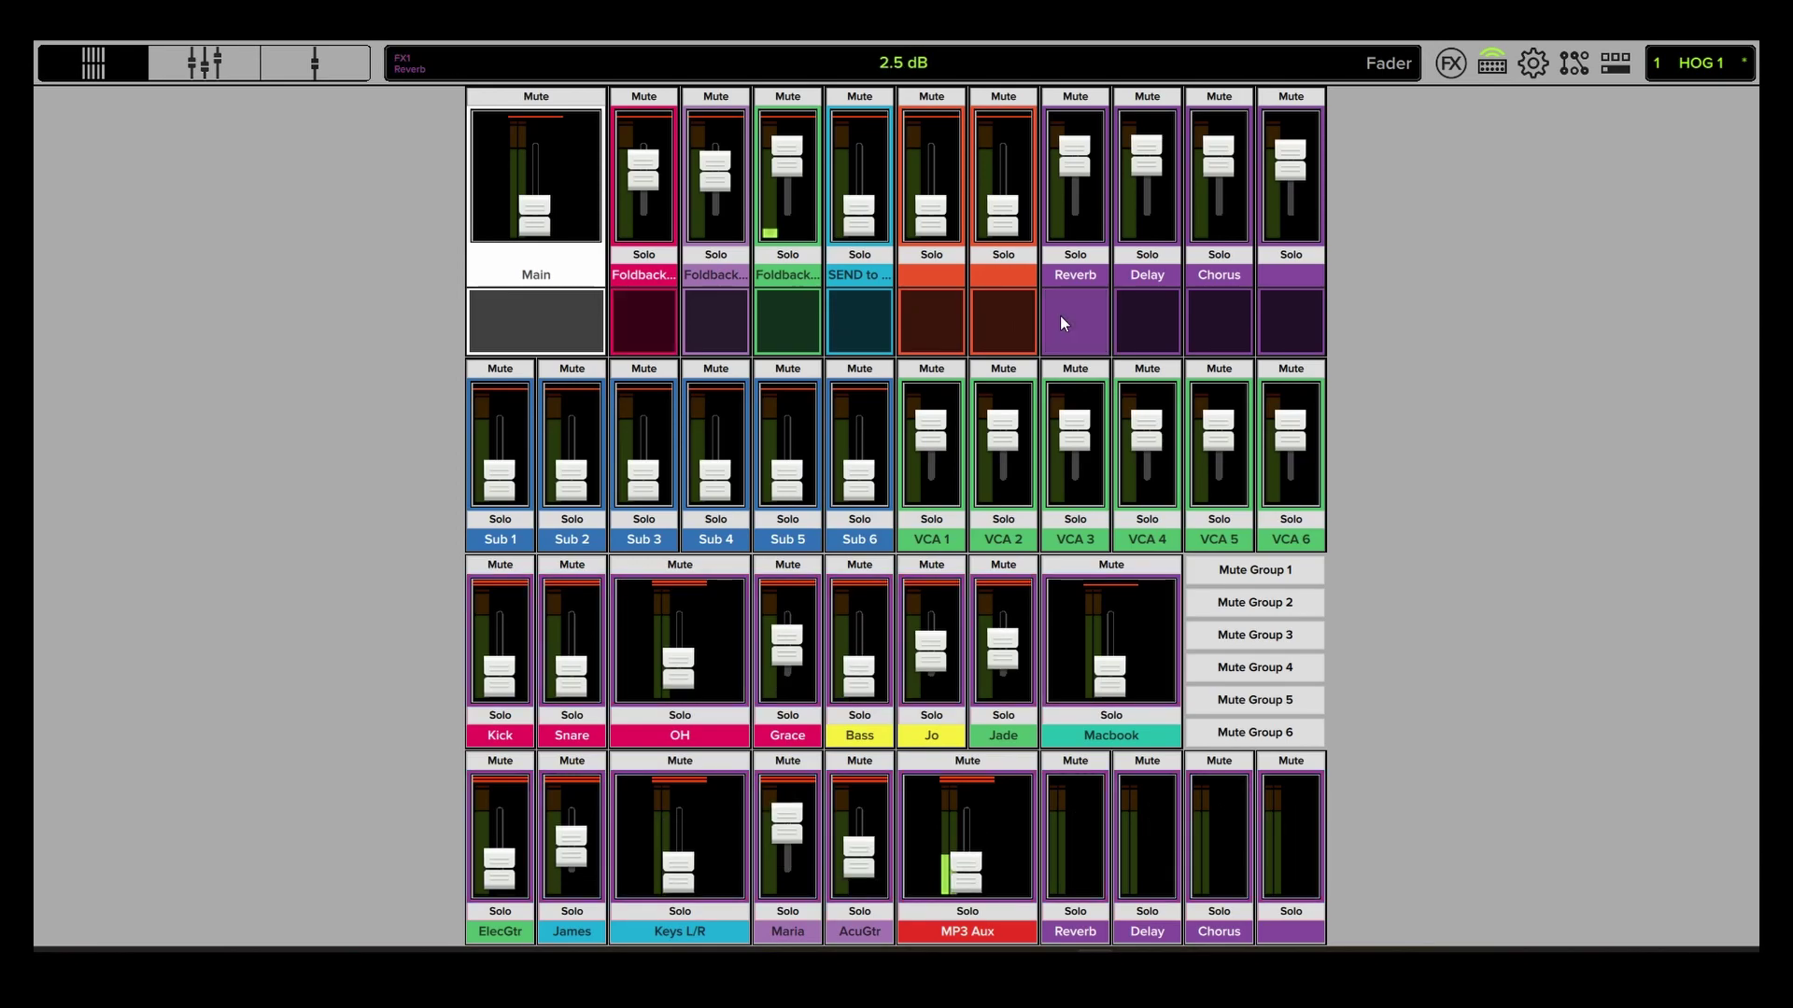
left_click(1223, 317)
left_click(861, 322)
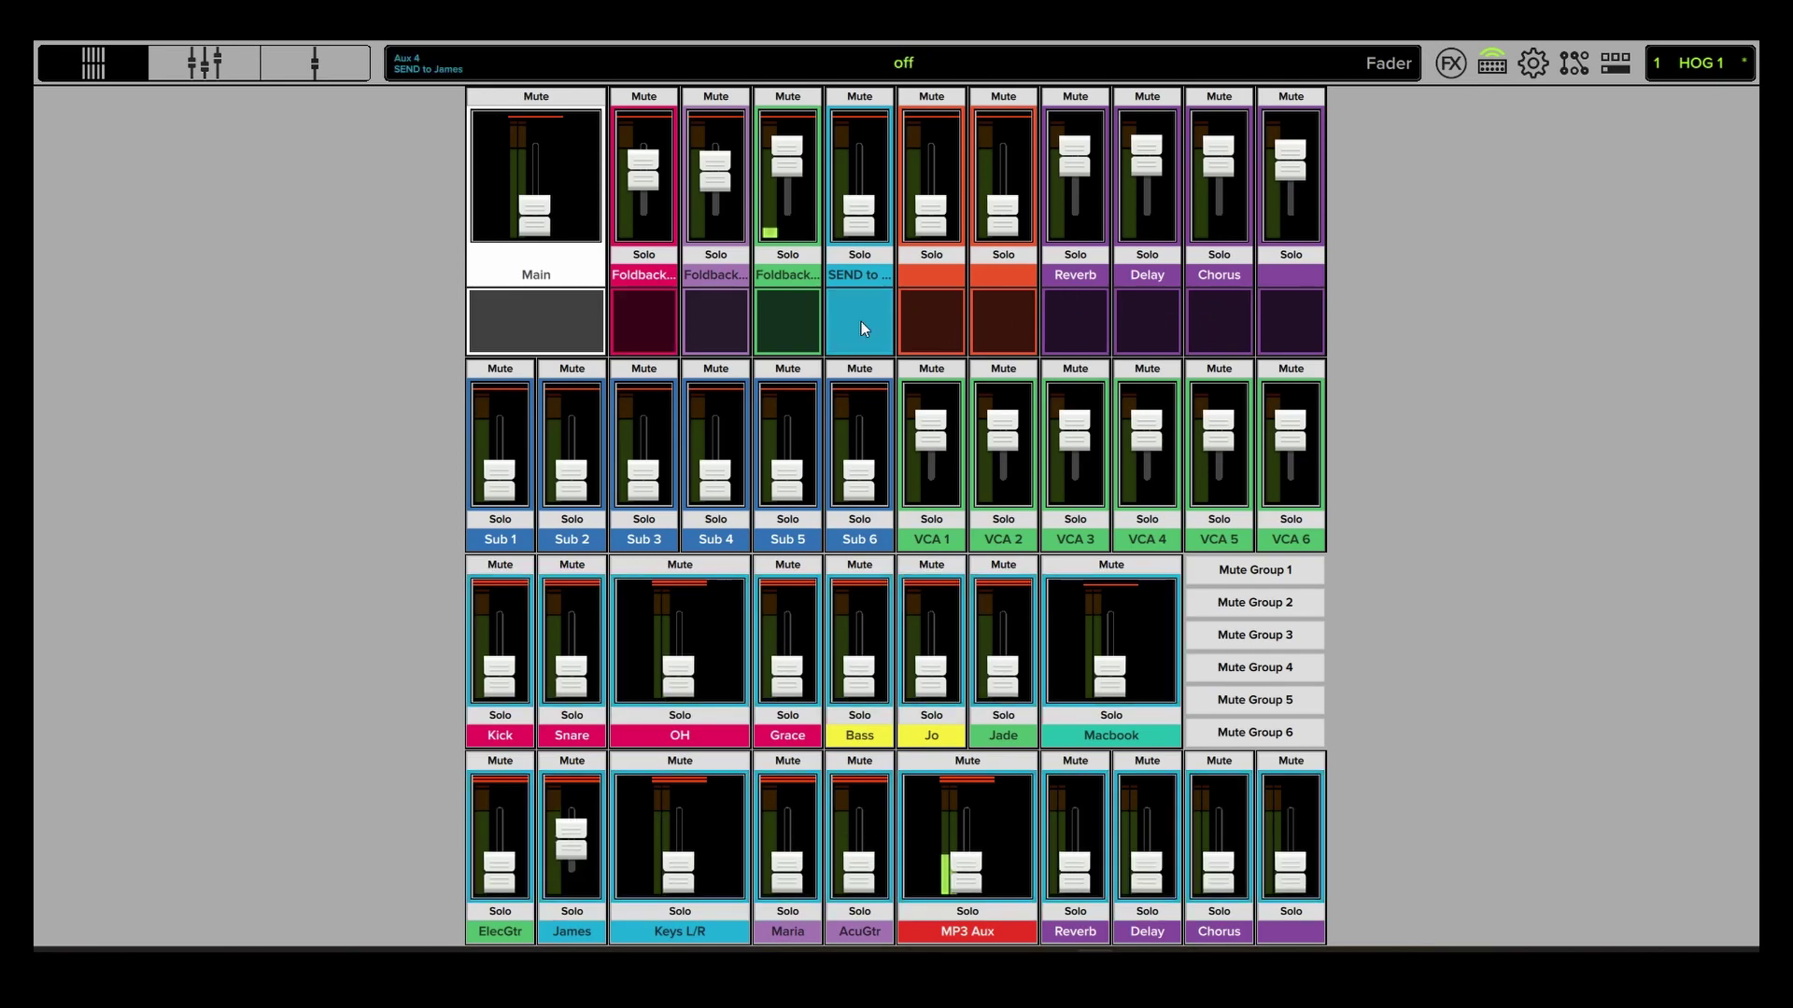
left_click(935, 320)
left_click(1003, 319)
Step through the Foldback Band, Maria and James sends, then return to the Main mix in the full fader view.
left_click(861, 320)
left_click(786, 320)
left_click(719, 320)
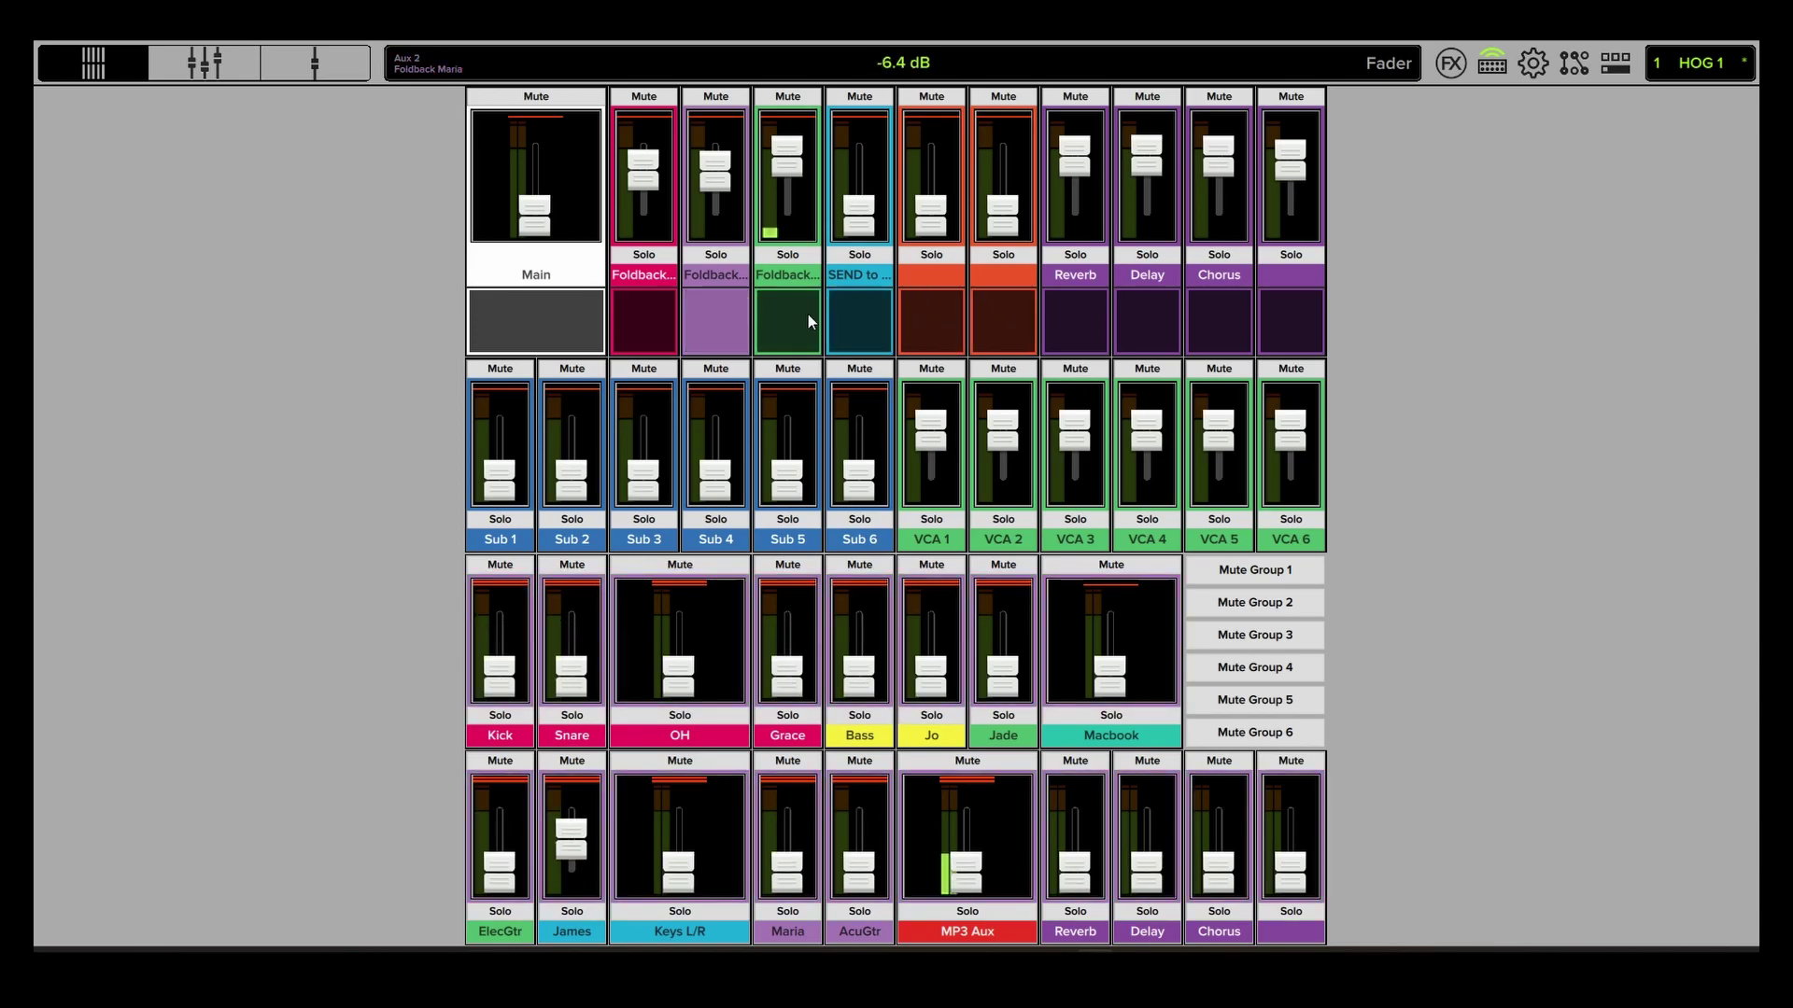
left_click(863, 315)
left_click(934, 315)
left_click(536, 319)
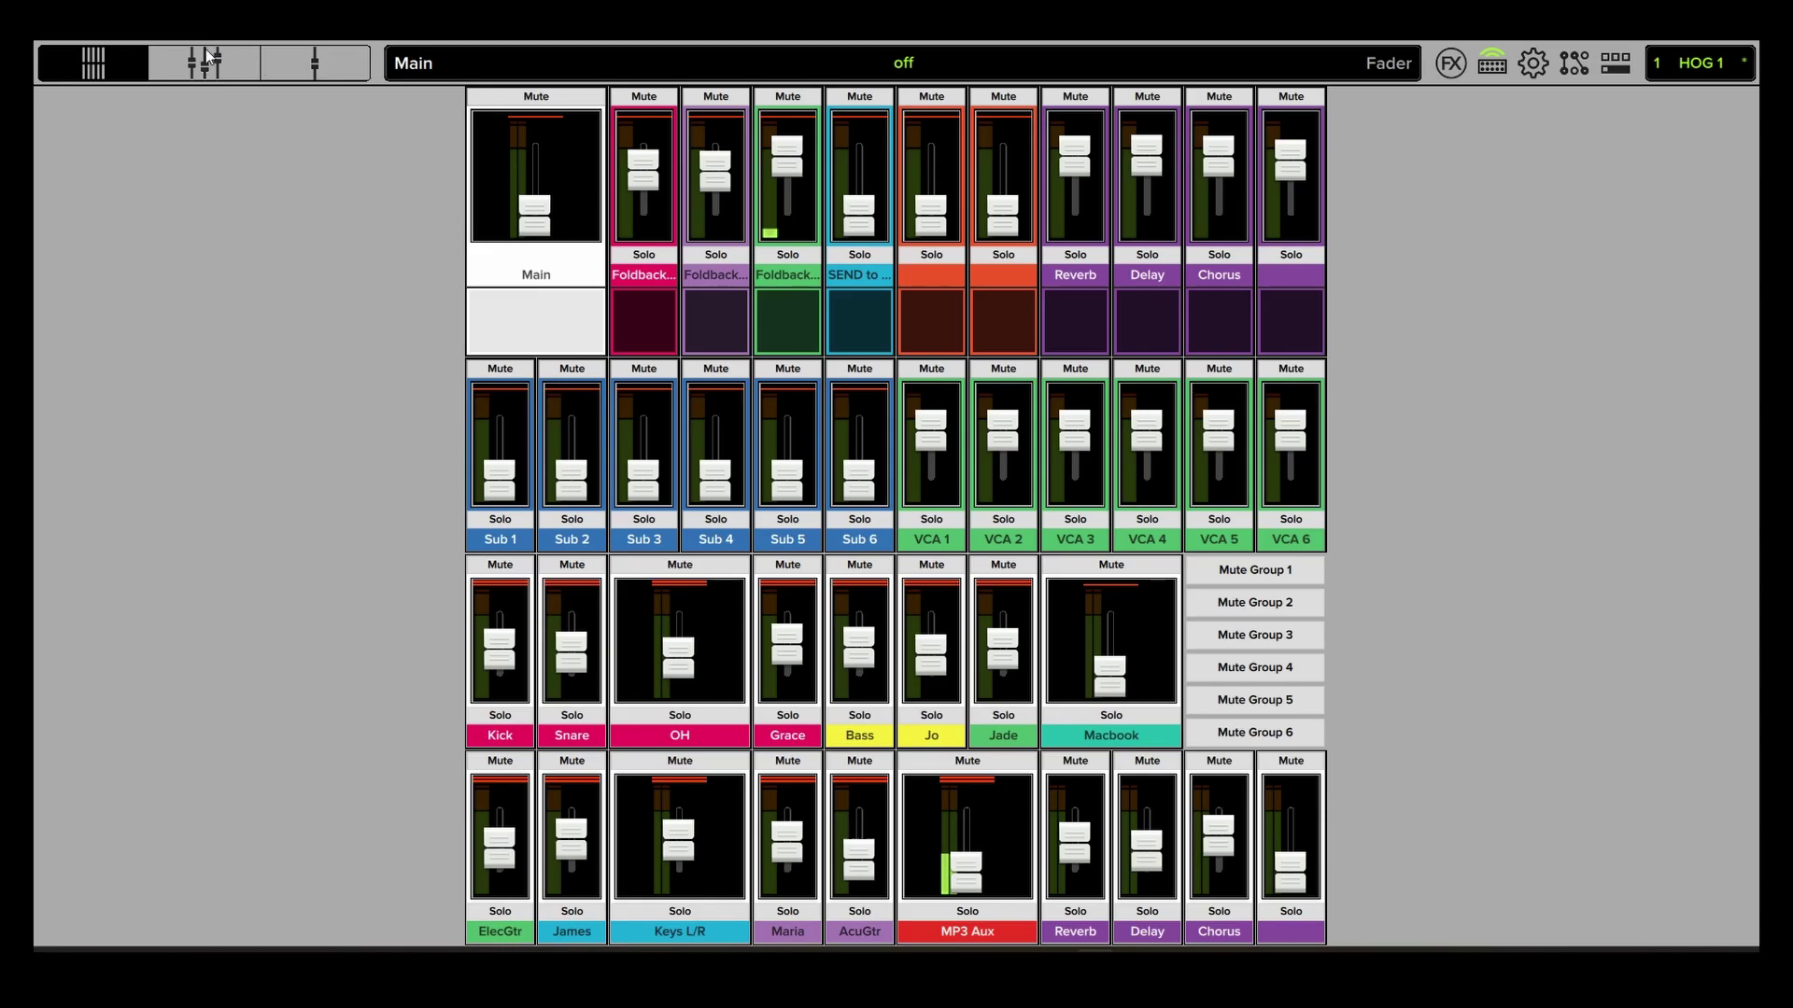
left_click(206, 58)
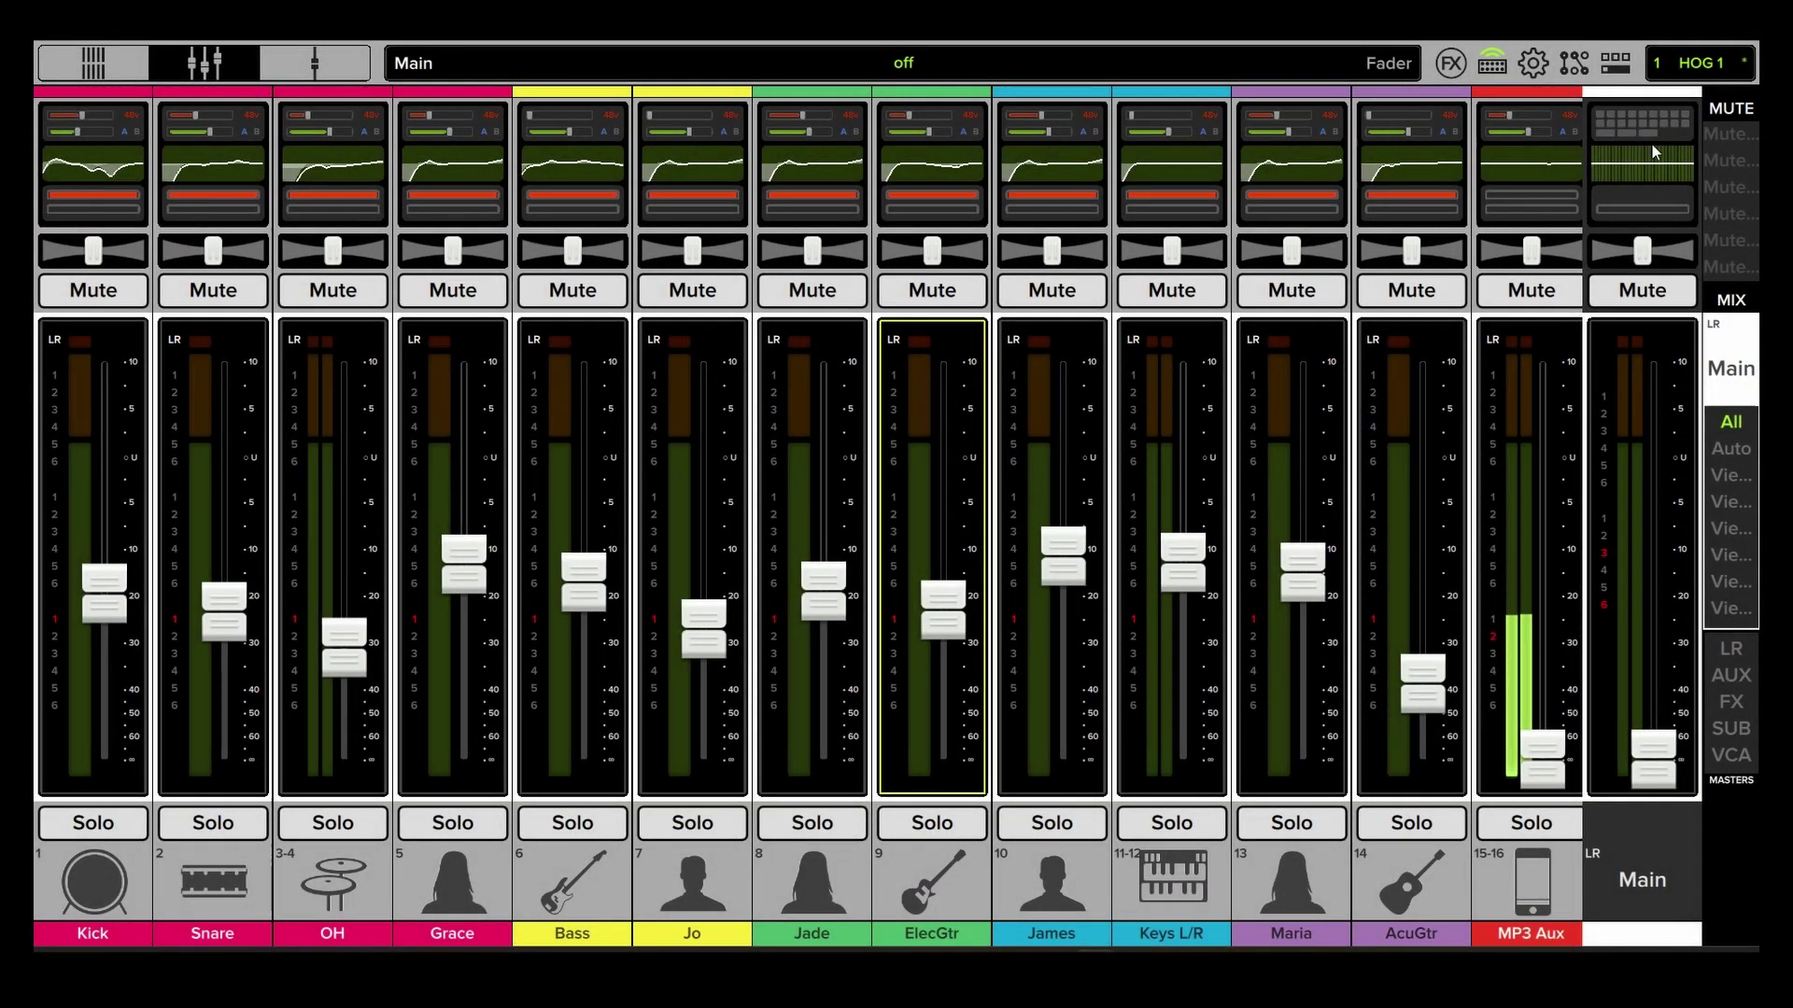
Select the Aux 6 mix from the mix list and bring up its graphic EQ.
left_click(1732, 367)
left_click(1542, 181)
left_click(1731, 351)
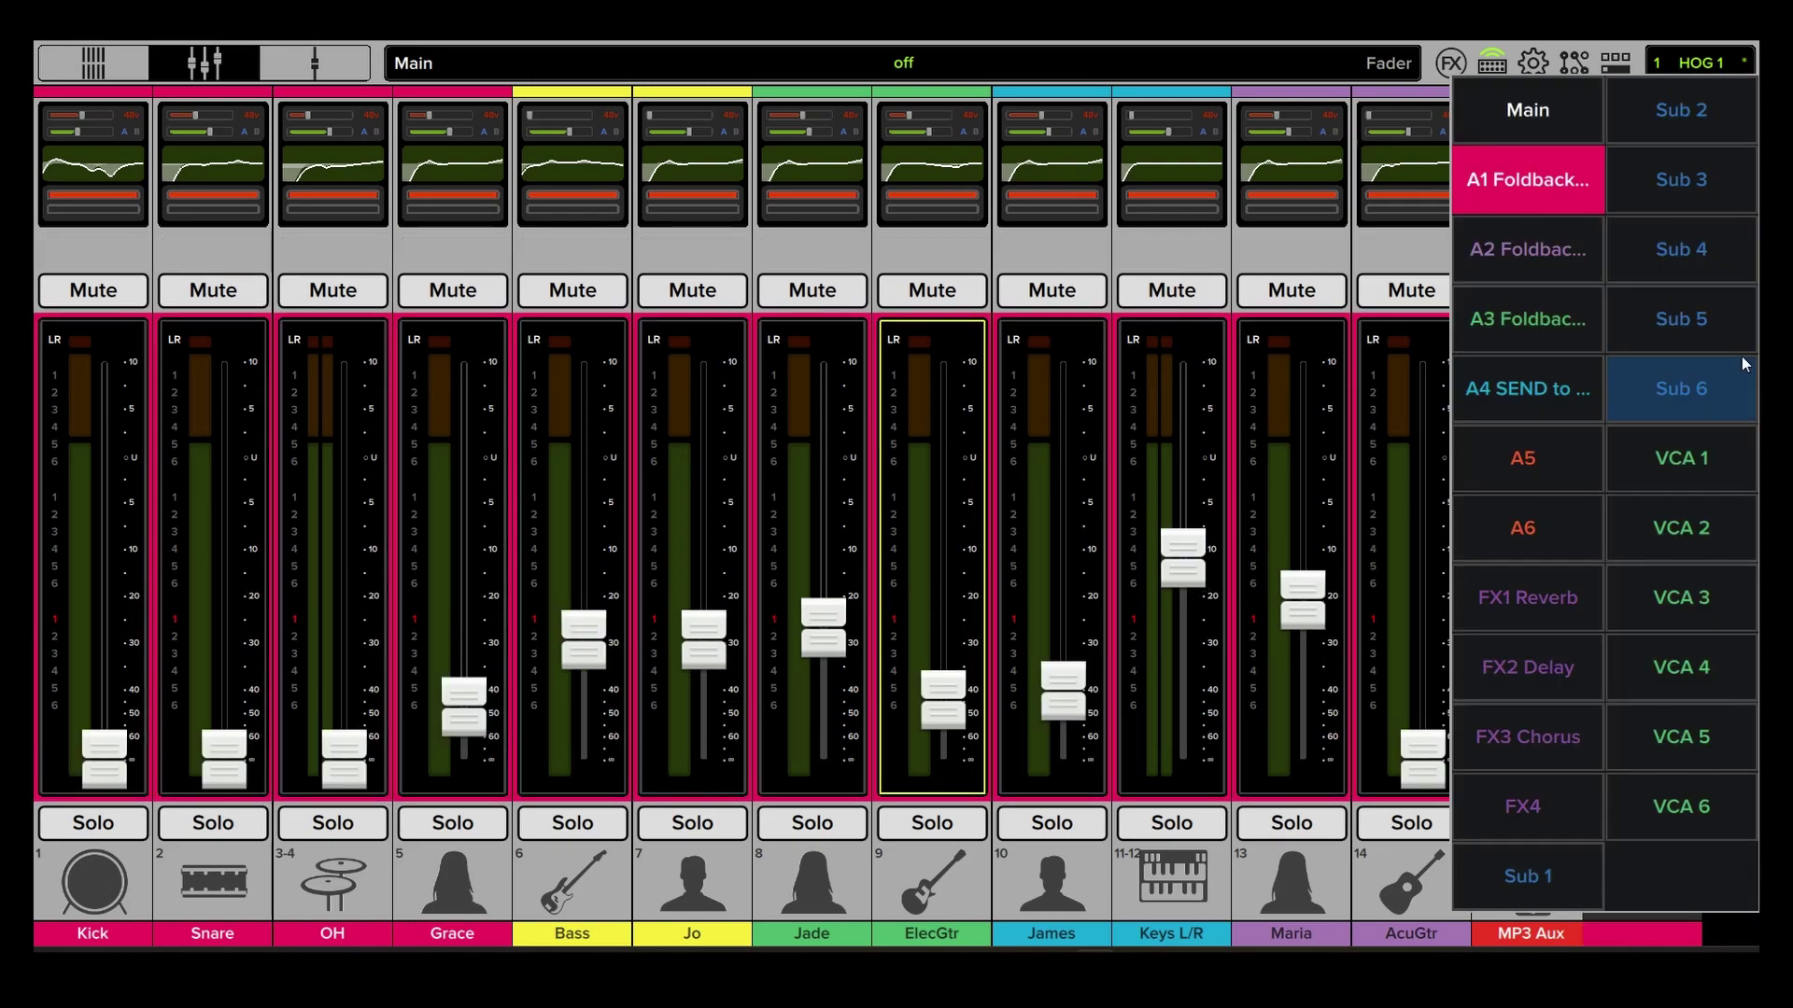
left_click(1523, 528)
left_click(1644, 116)
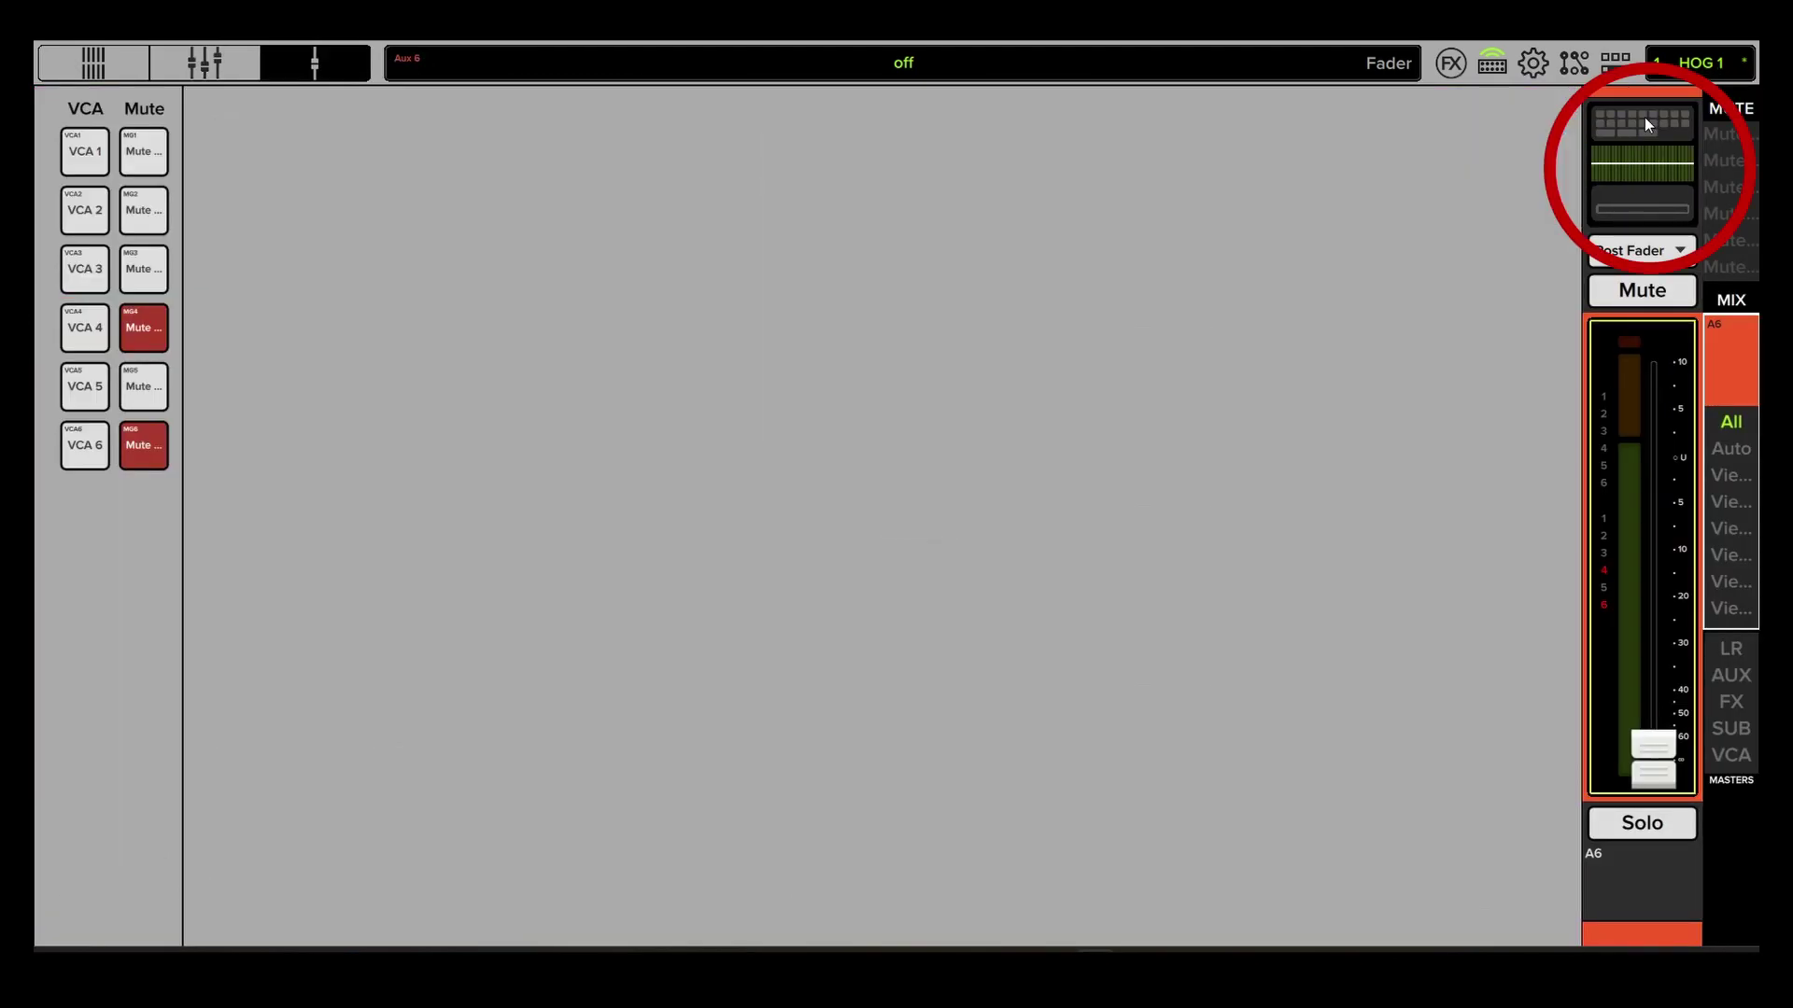
left_click(1644, 123)
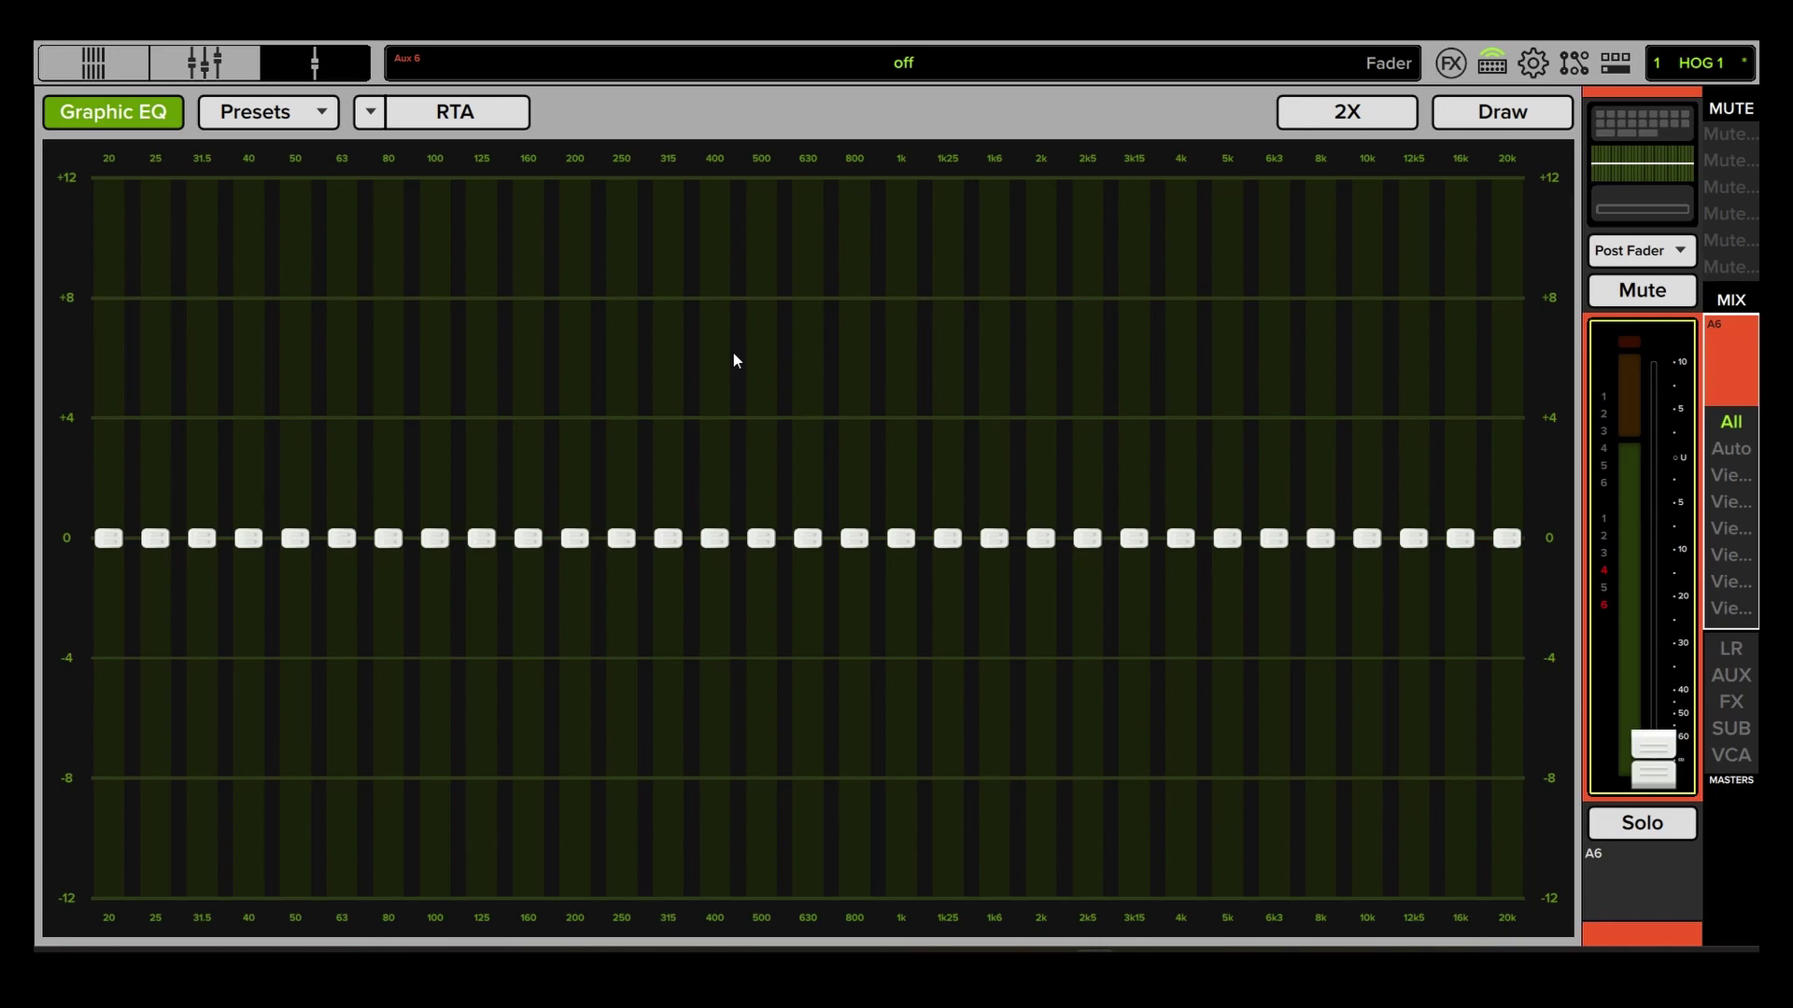
Try the spectrum analyser display, switch back to RTA, and glance at the EQ presets list.
left_click(367, 112)
left_click(379, 212)
left_click(432, 117)
left_click(367, 112)
left_click(373, 176)
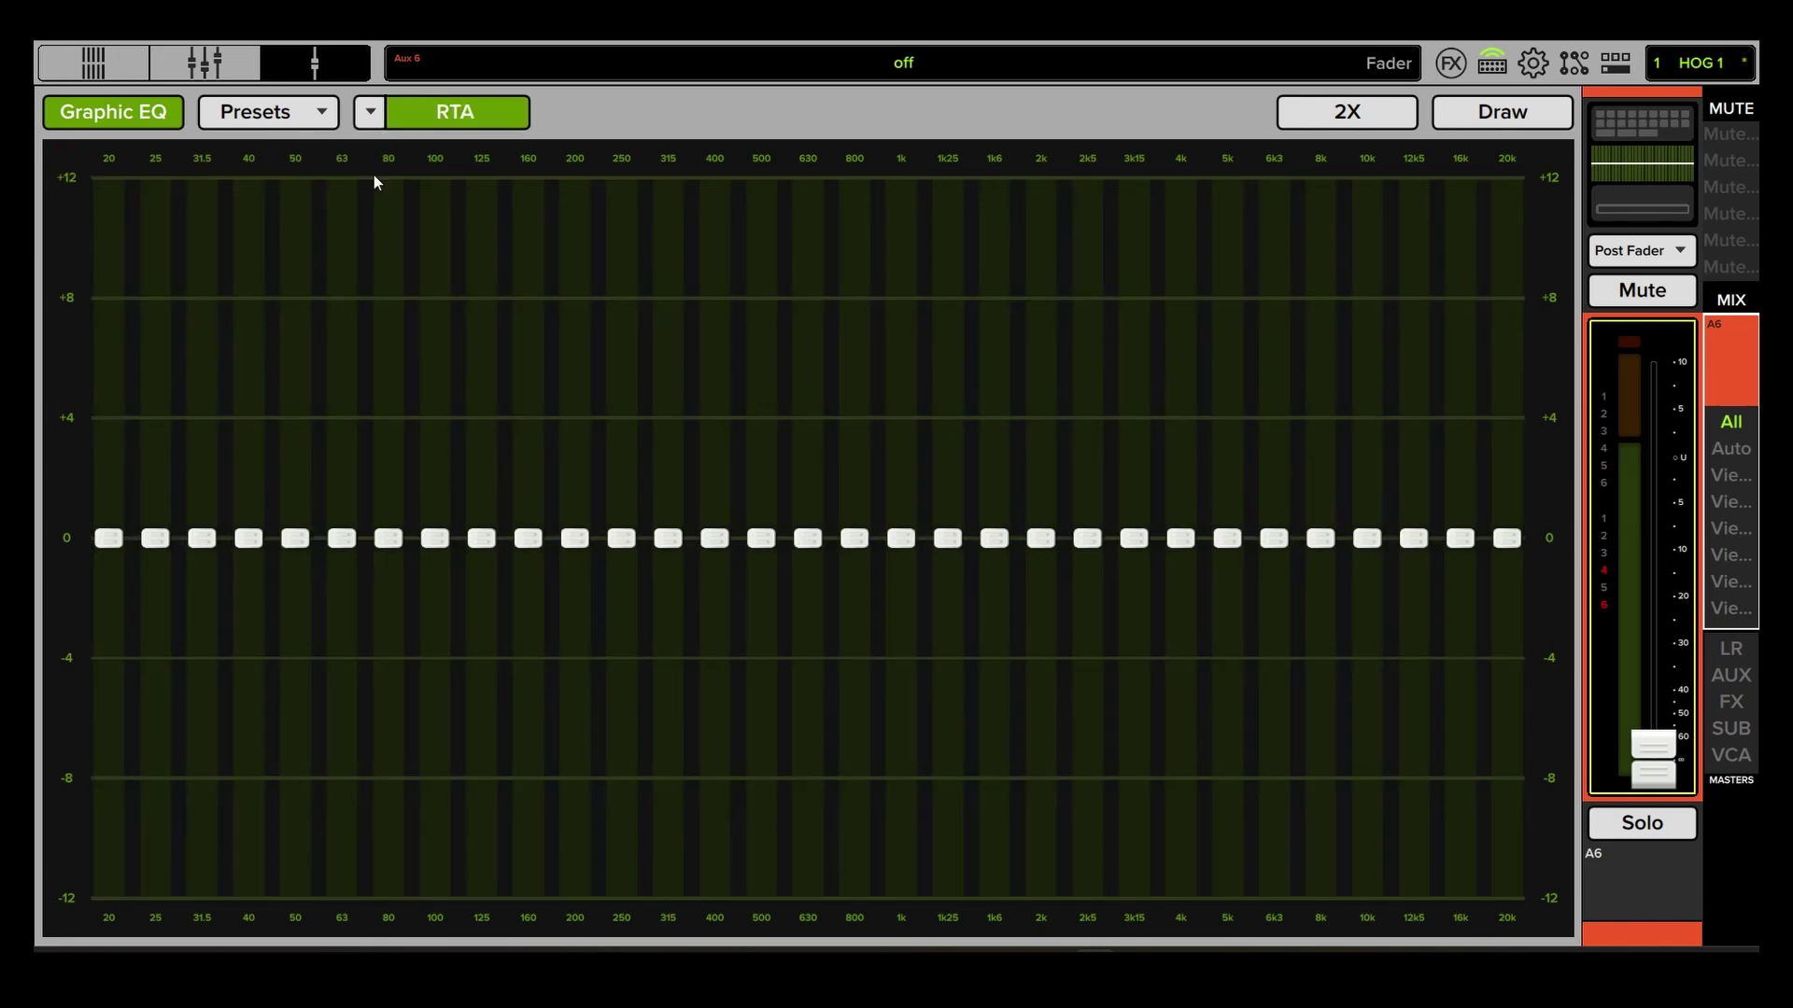
left_click(322, 112)
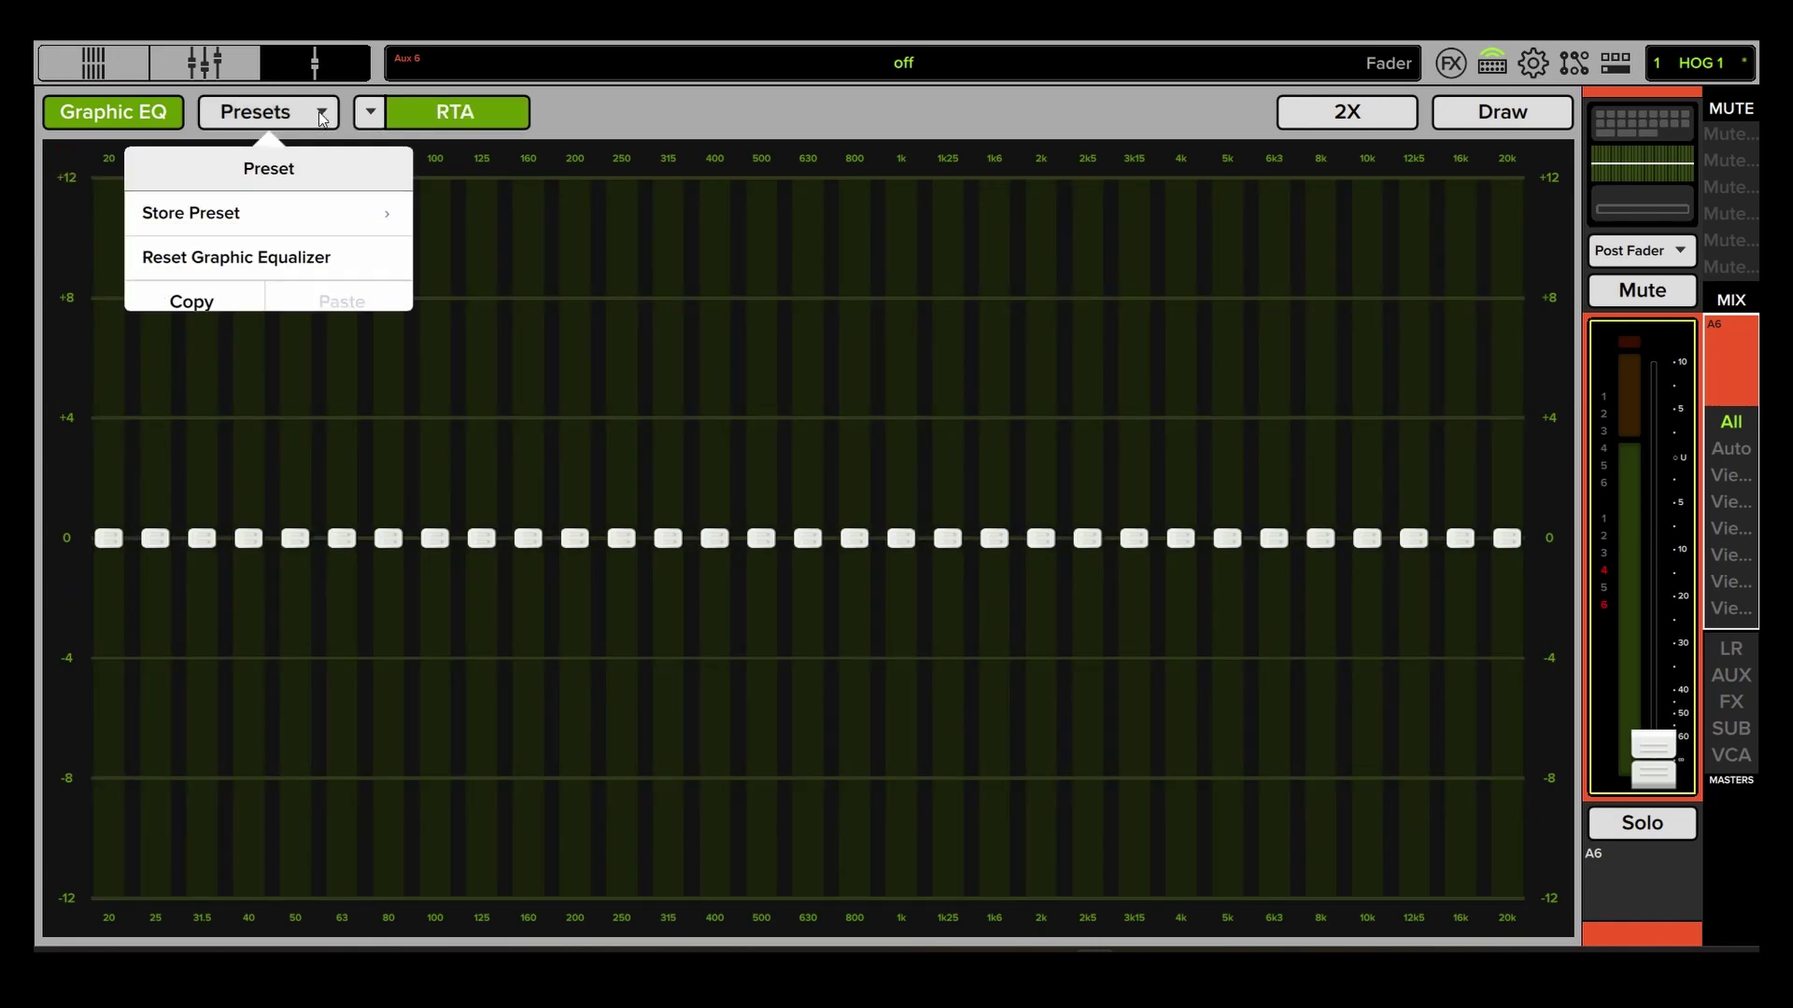
left_click(616, 349)
Toggle the 2X band zoom, freehand-draw a 40 Hz–1 kHz test curve, then flatten the EQ back to about 0 dB.
left_click(1318, 111)
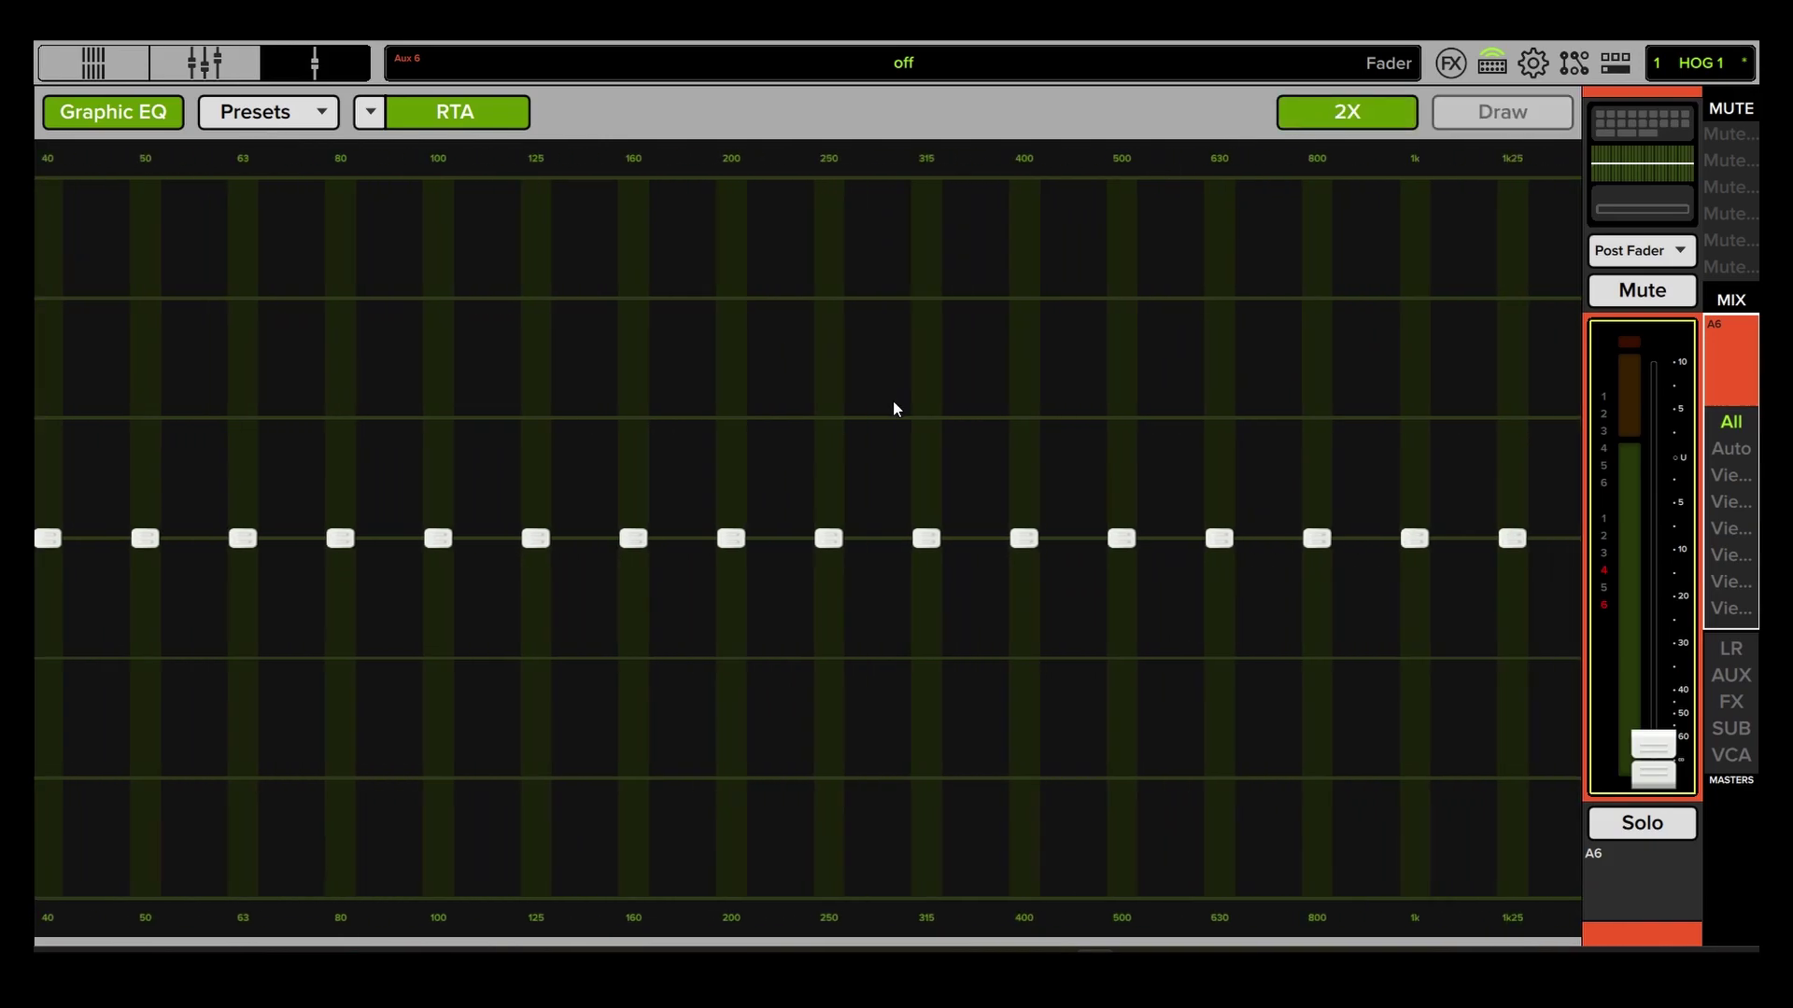
left_click_drag(893, 401, 410, 413)
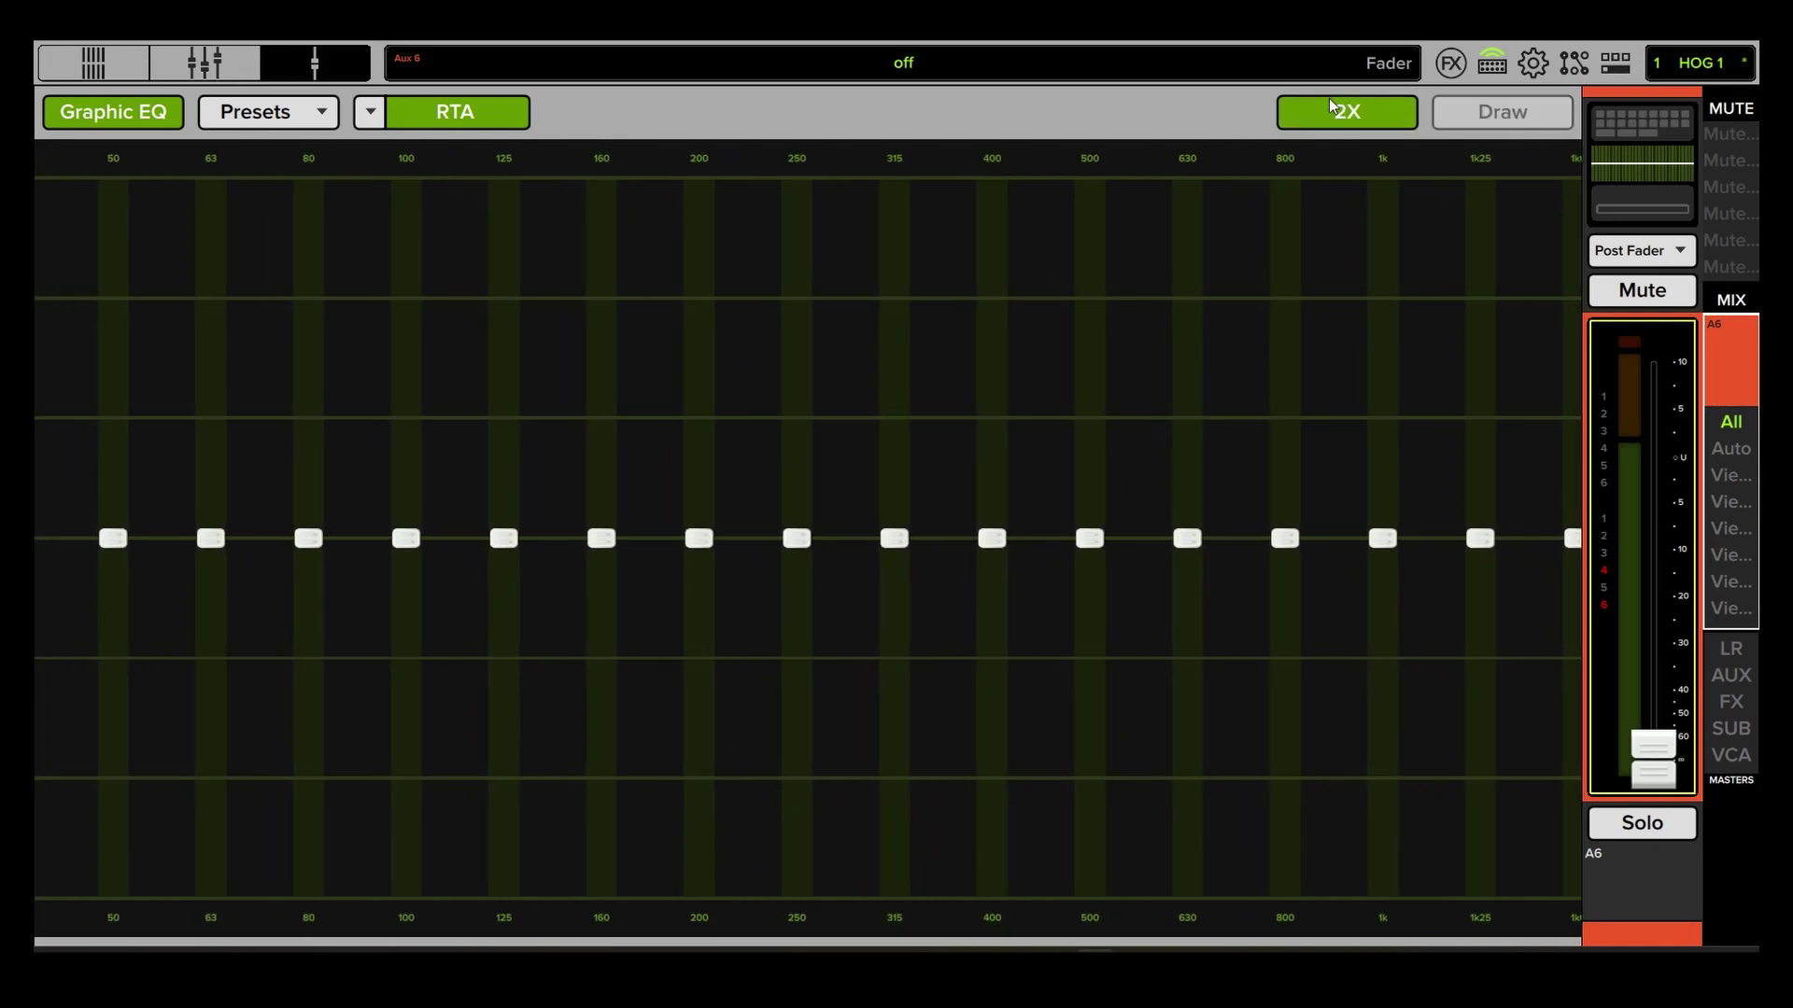
left_click(1330, 111)
left_click(1501, 110)
left_click_drag(246, 553, 1224, 547)
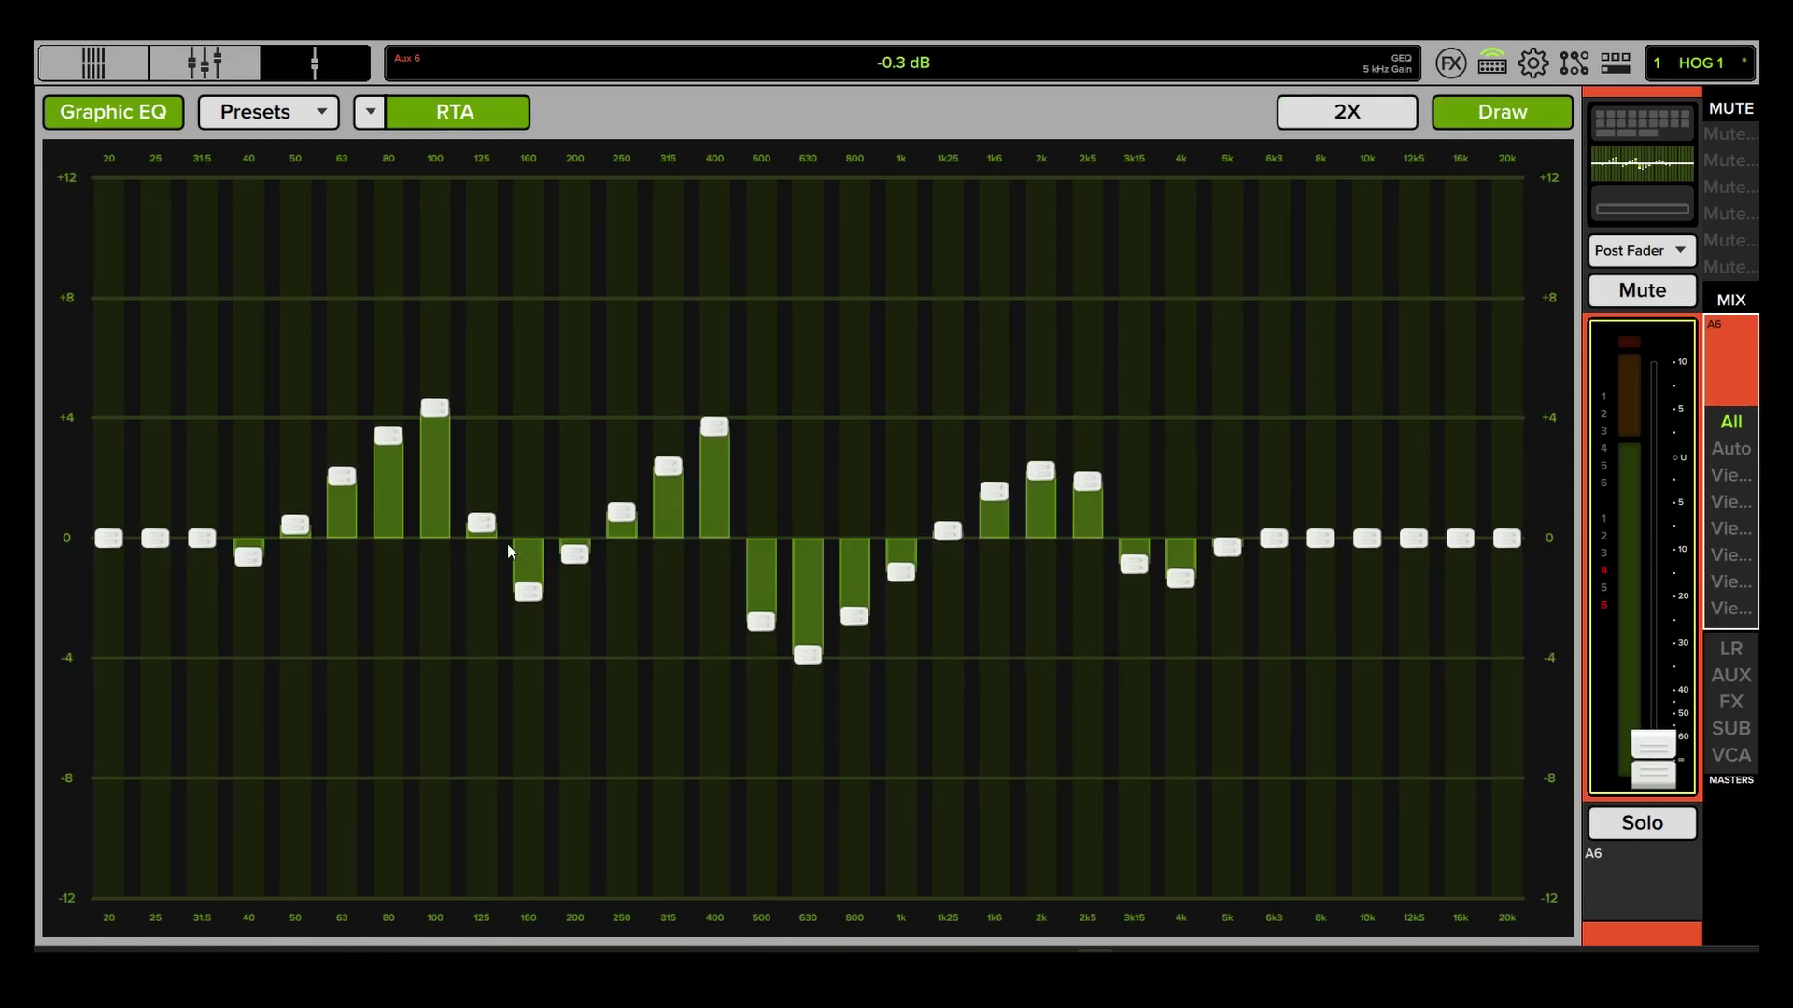
mouse_move(223, 531)
left_mouse_down()
mouse_move(1381, 505)
mouse_move(801, 539)
mouse_move(1401, 534)
left_mouse_up()
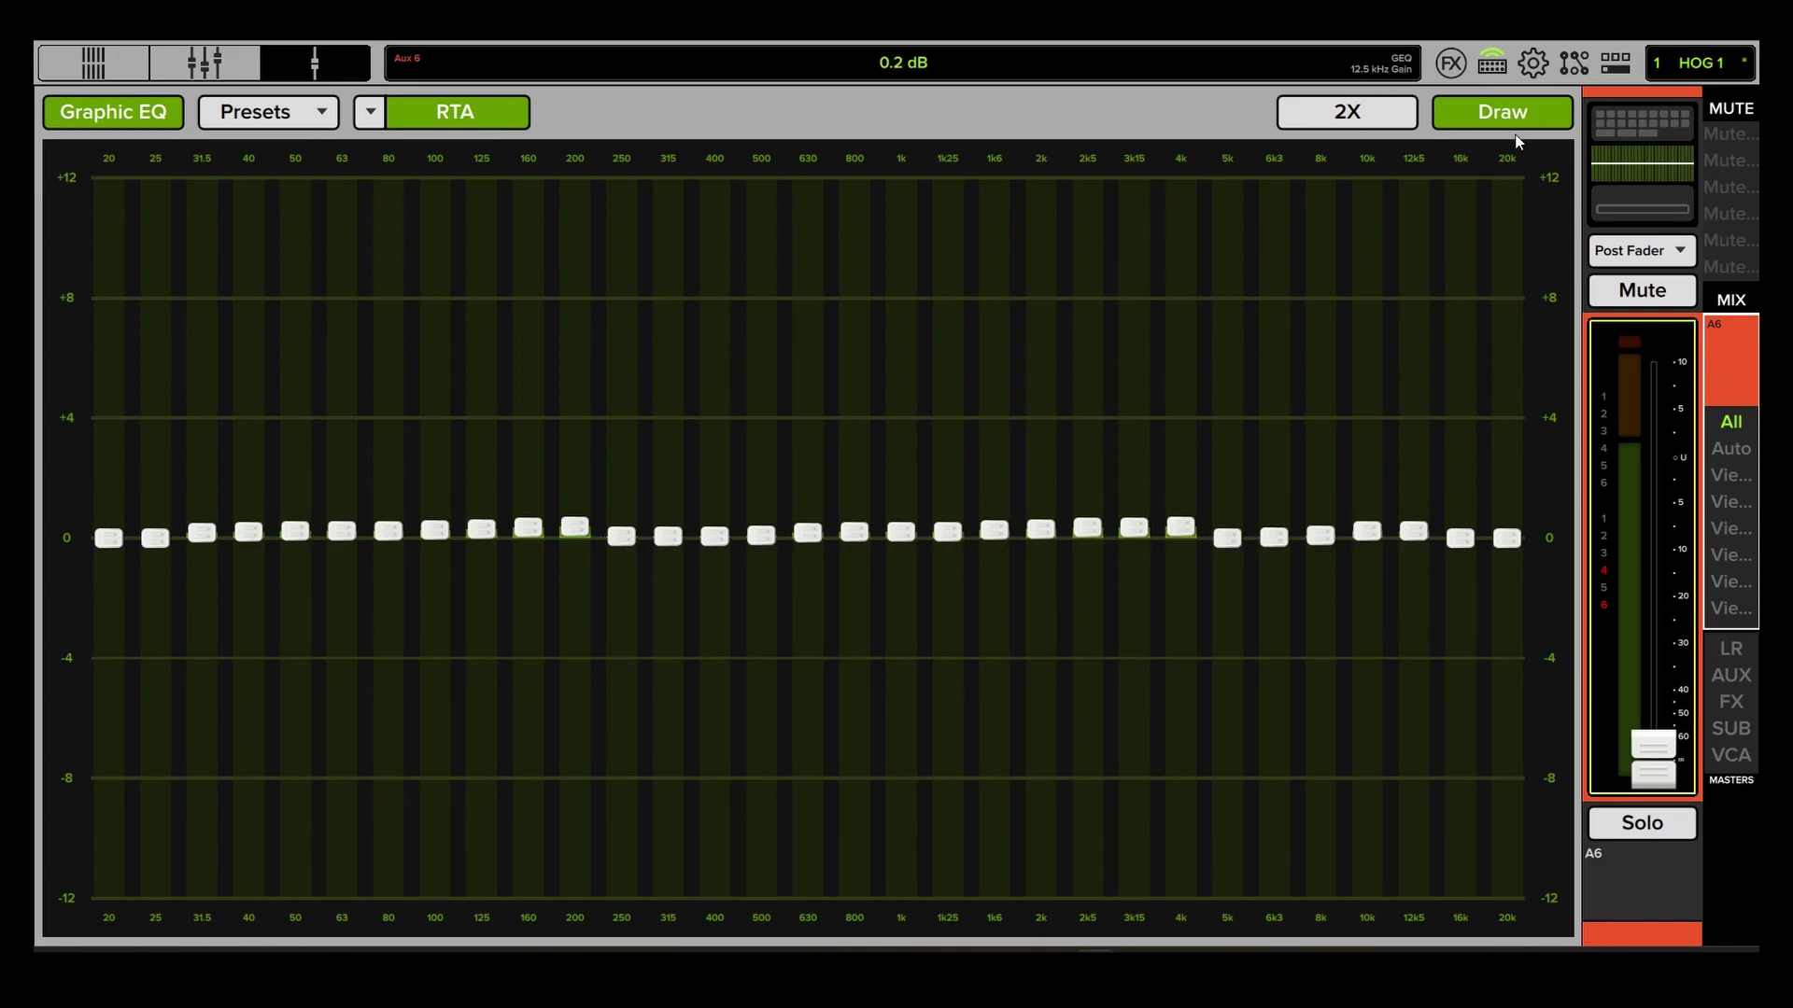
left_click(1641, 196)
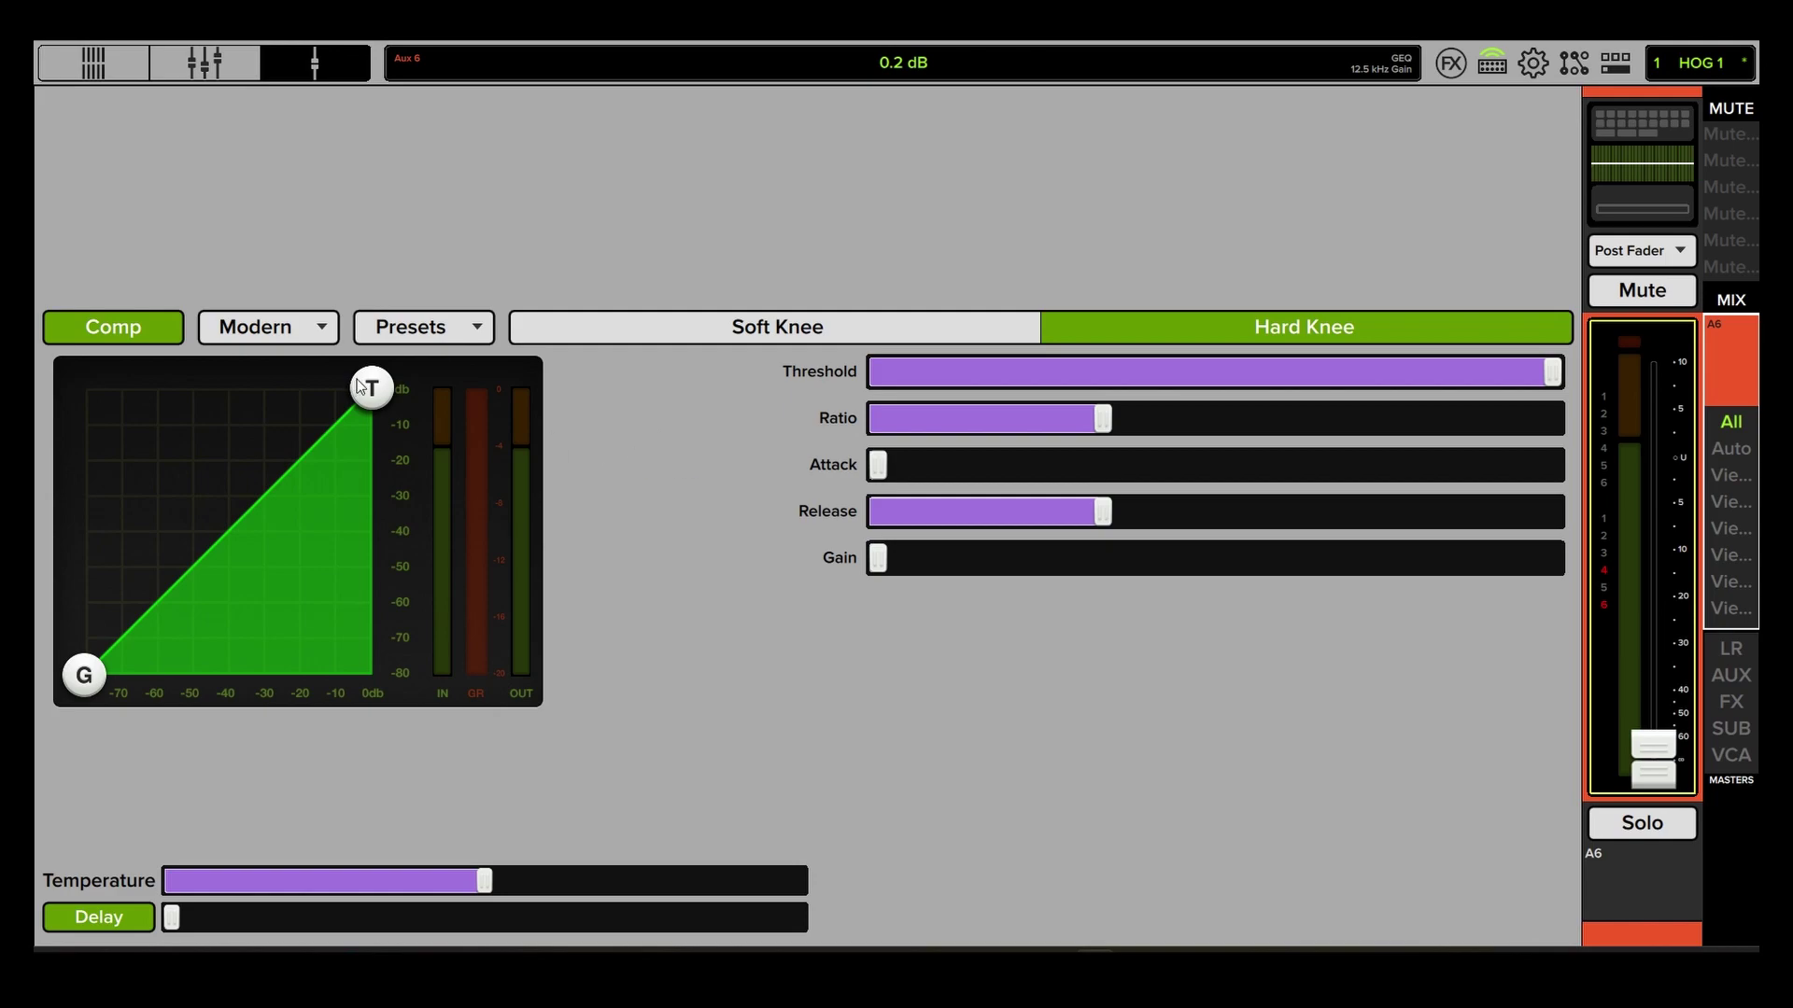
Nudge the Aux 6 compressor threshold and flip its knee between soft and hard, leaving both restored.
left_click_drag(367, 388, 373, 385)
left_click(729, 330)
left_click(1167, 340)
Cycle the Aux 6 send source through Pre DSP and Pre Fader back to Post Fader, and toggle its mute.
left_click(1683, 252)
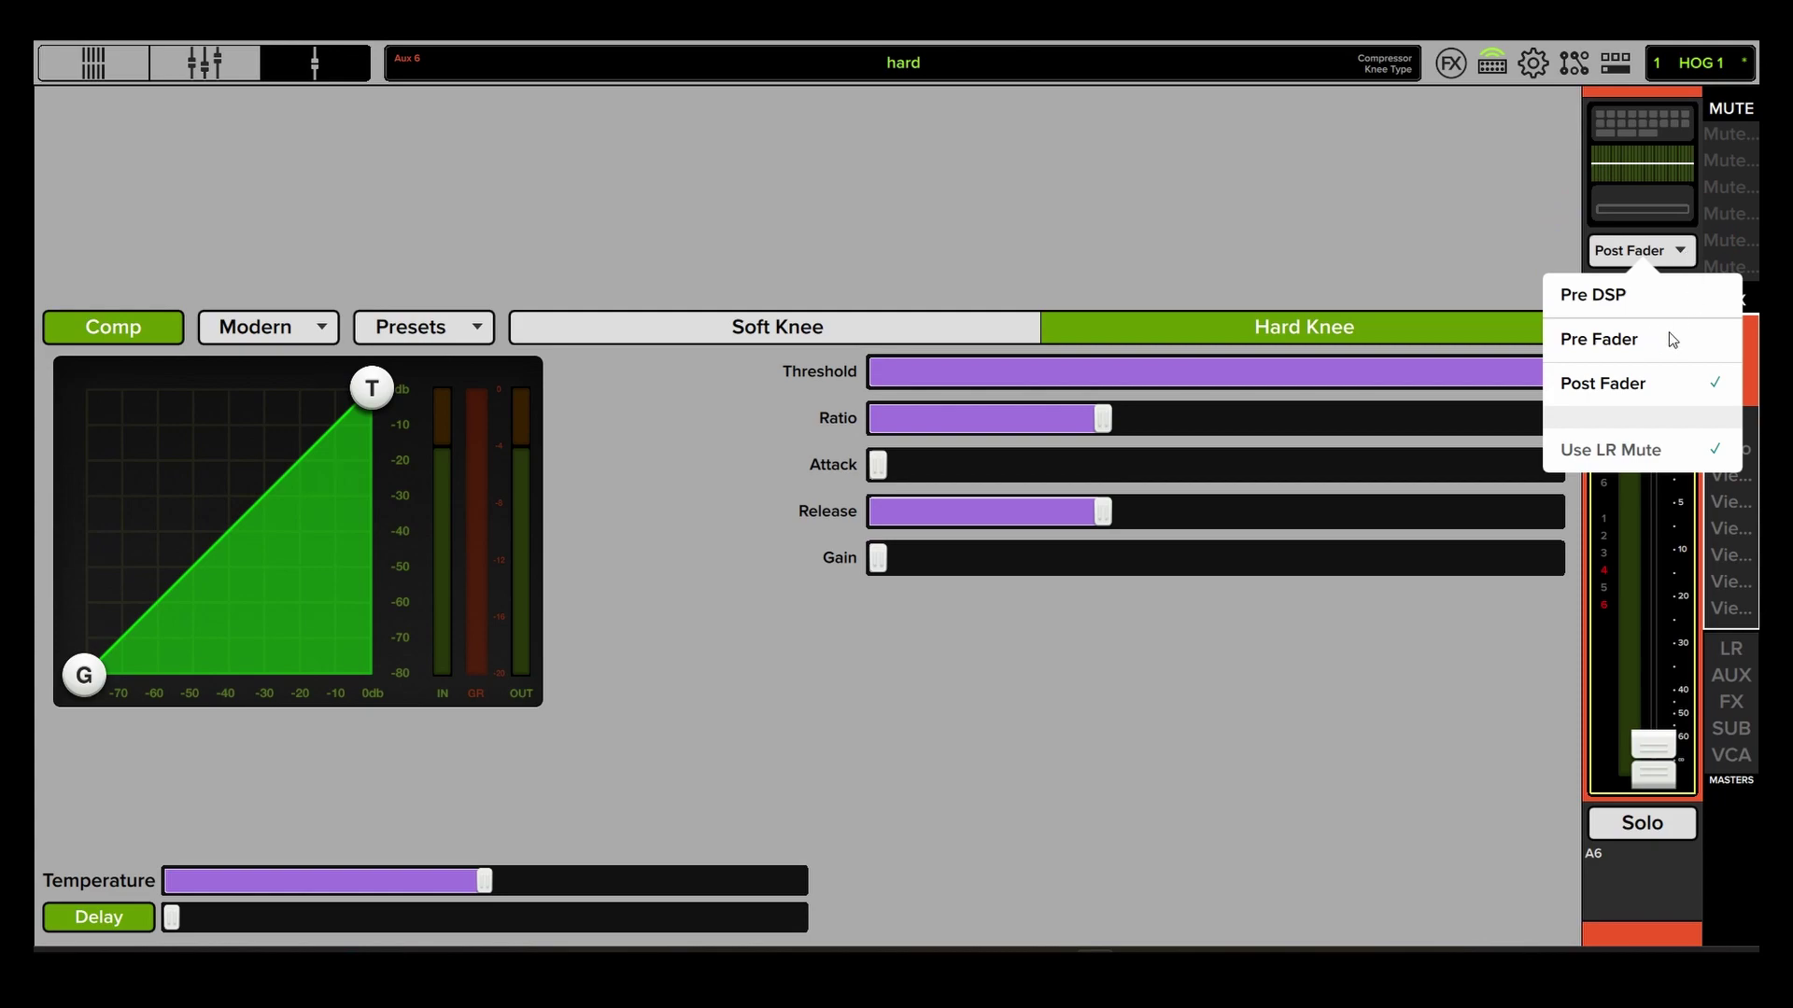
left_click(1666, 296)
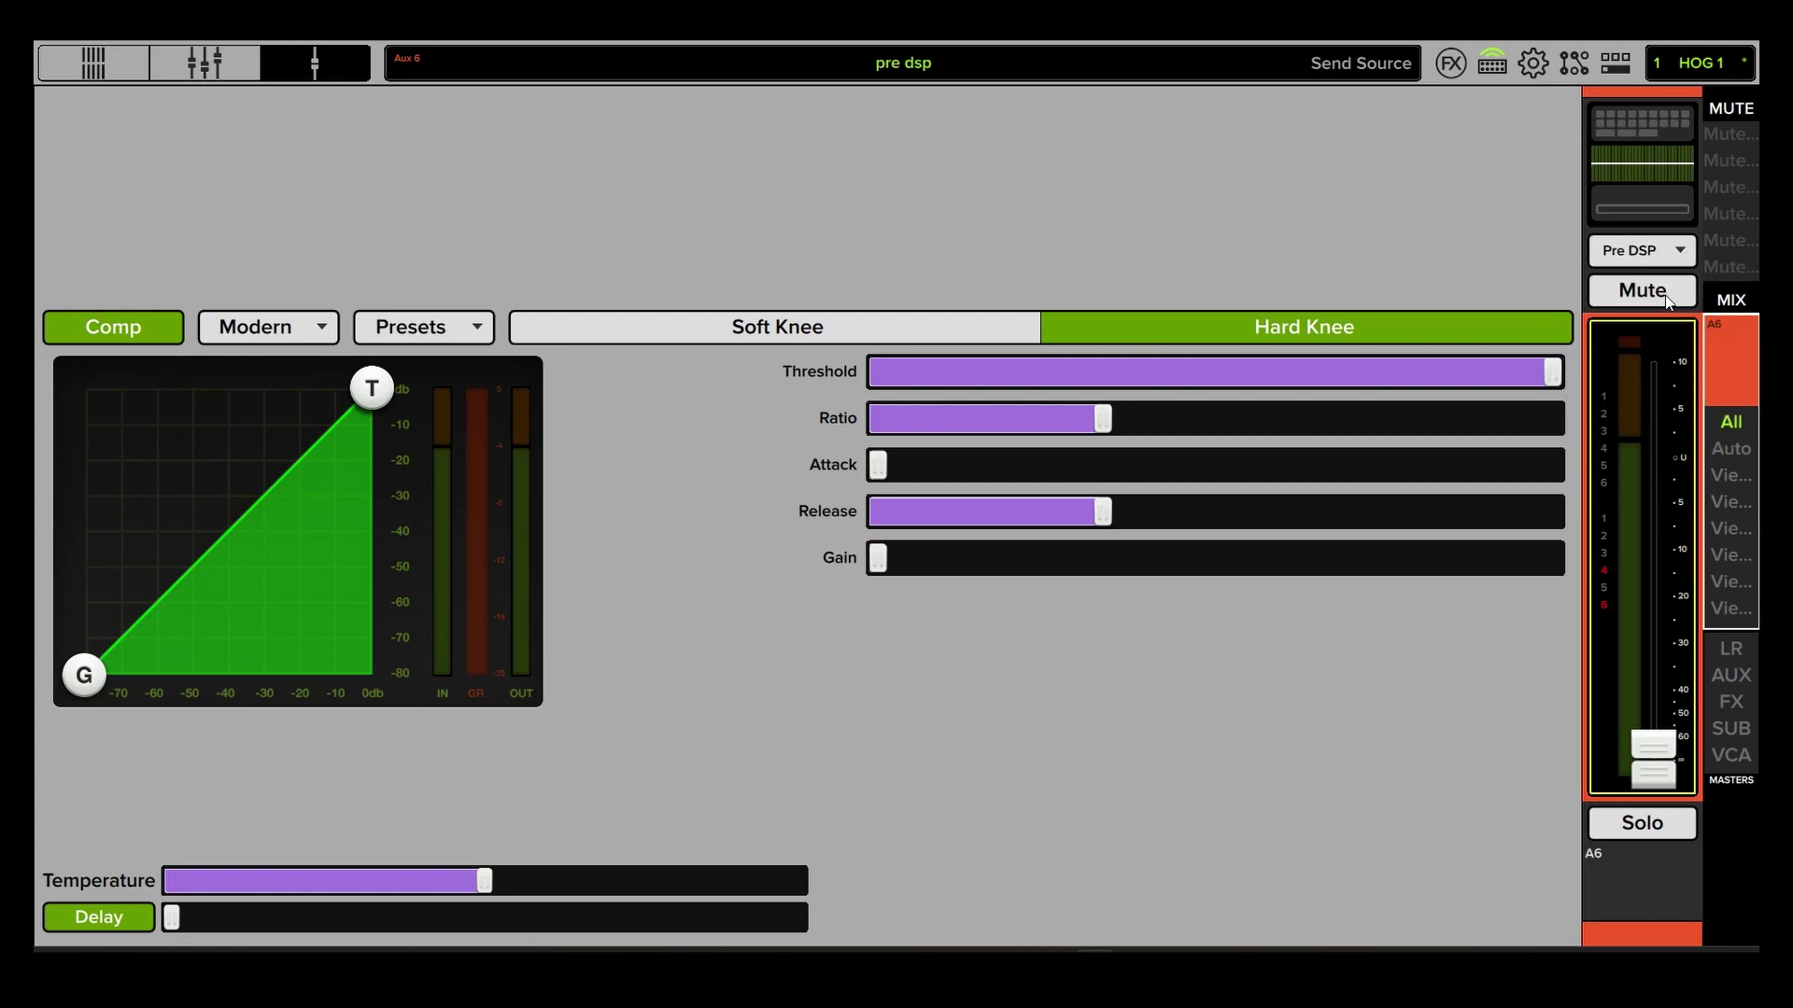
left_click(1675, 254)
left_click(1665, 343)
left_click(1681, 253)
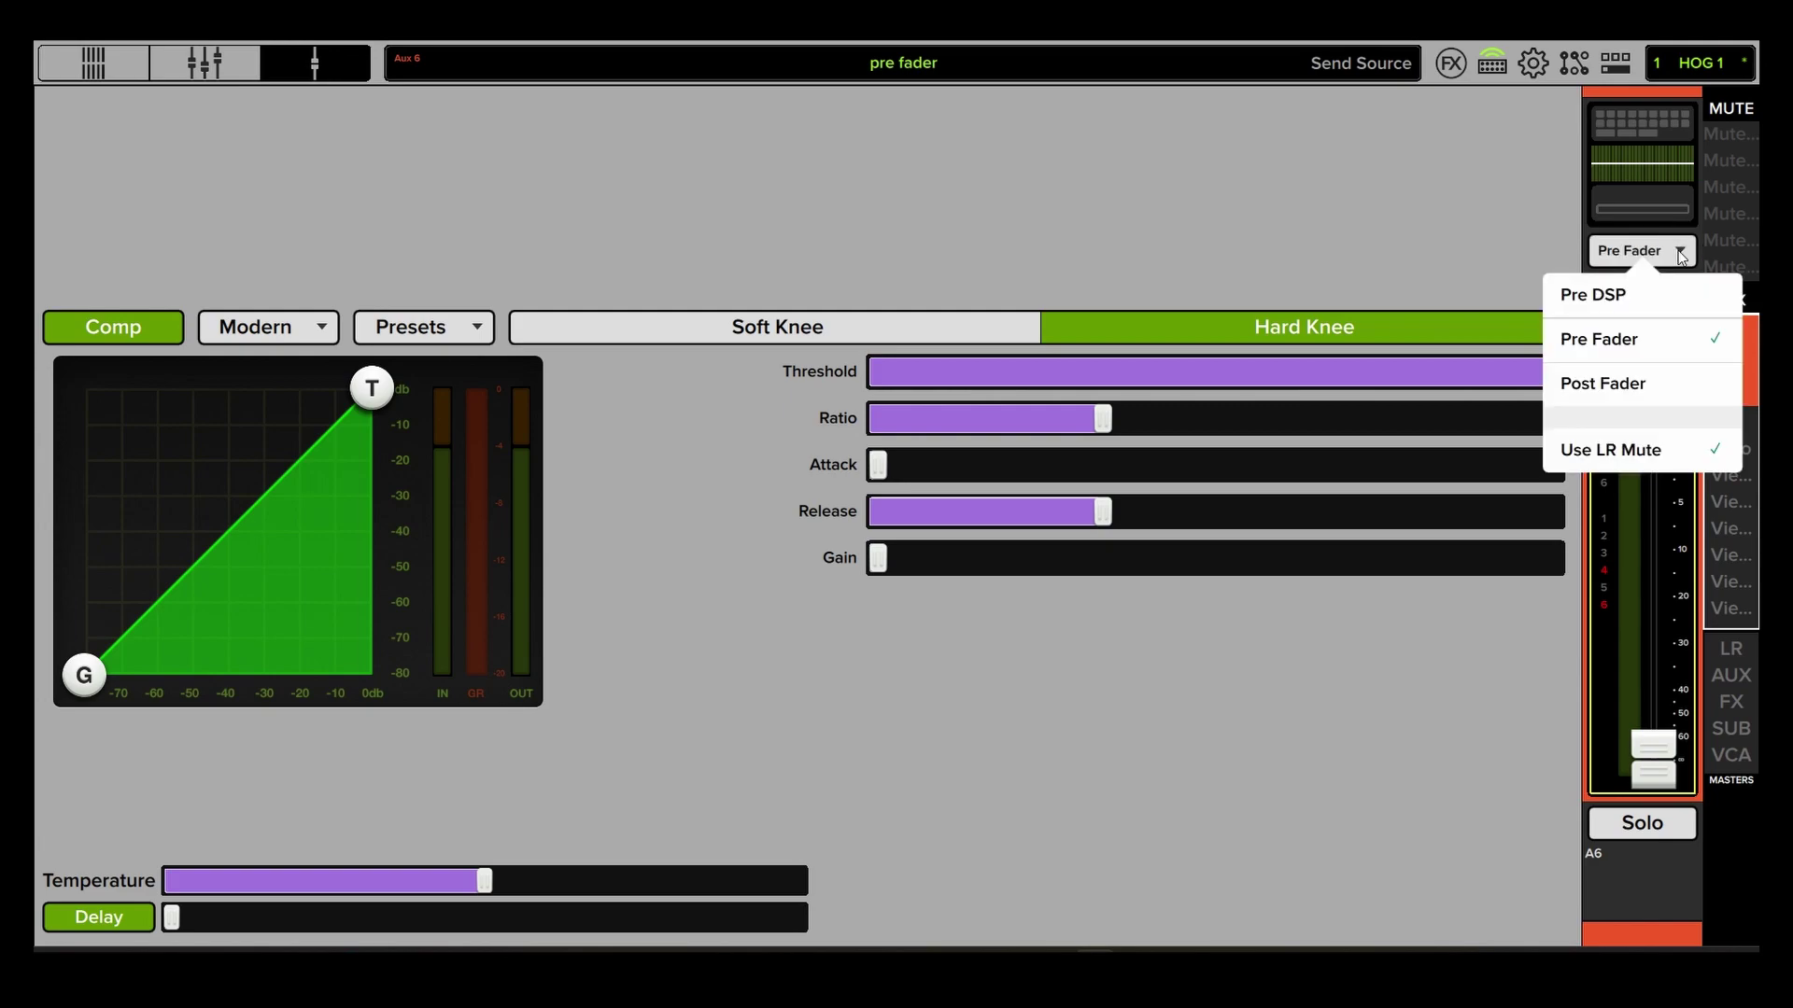
left_click(1709, 392)
left_click(1679, 249)
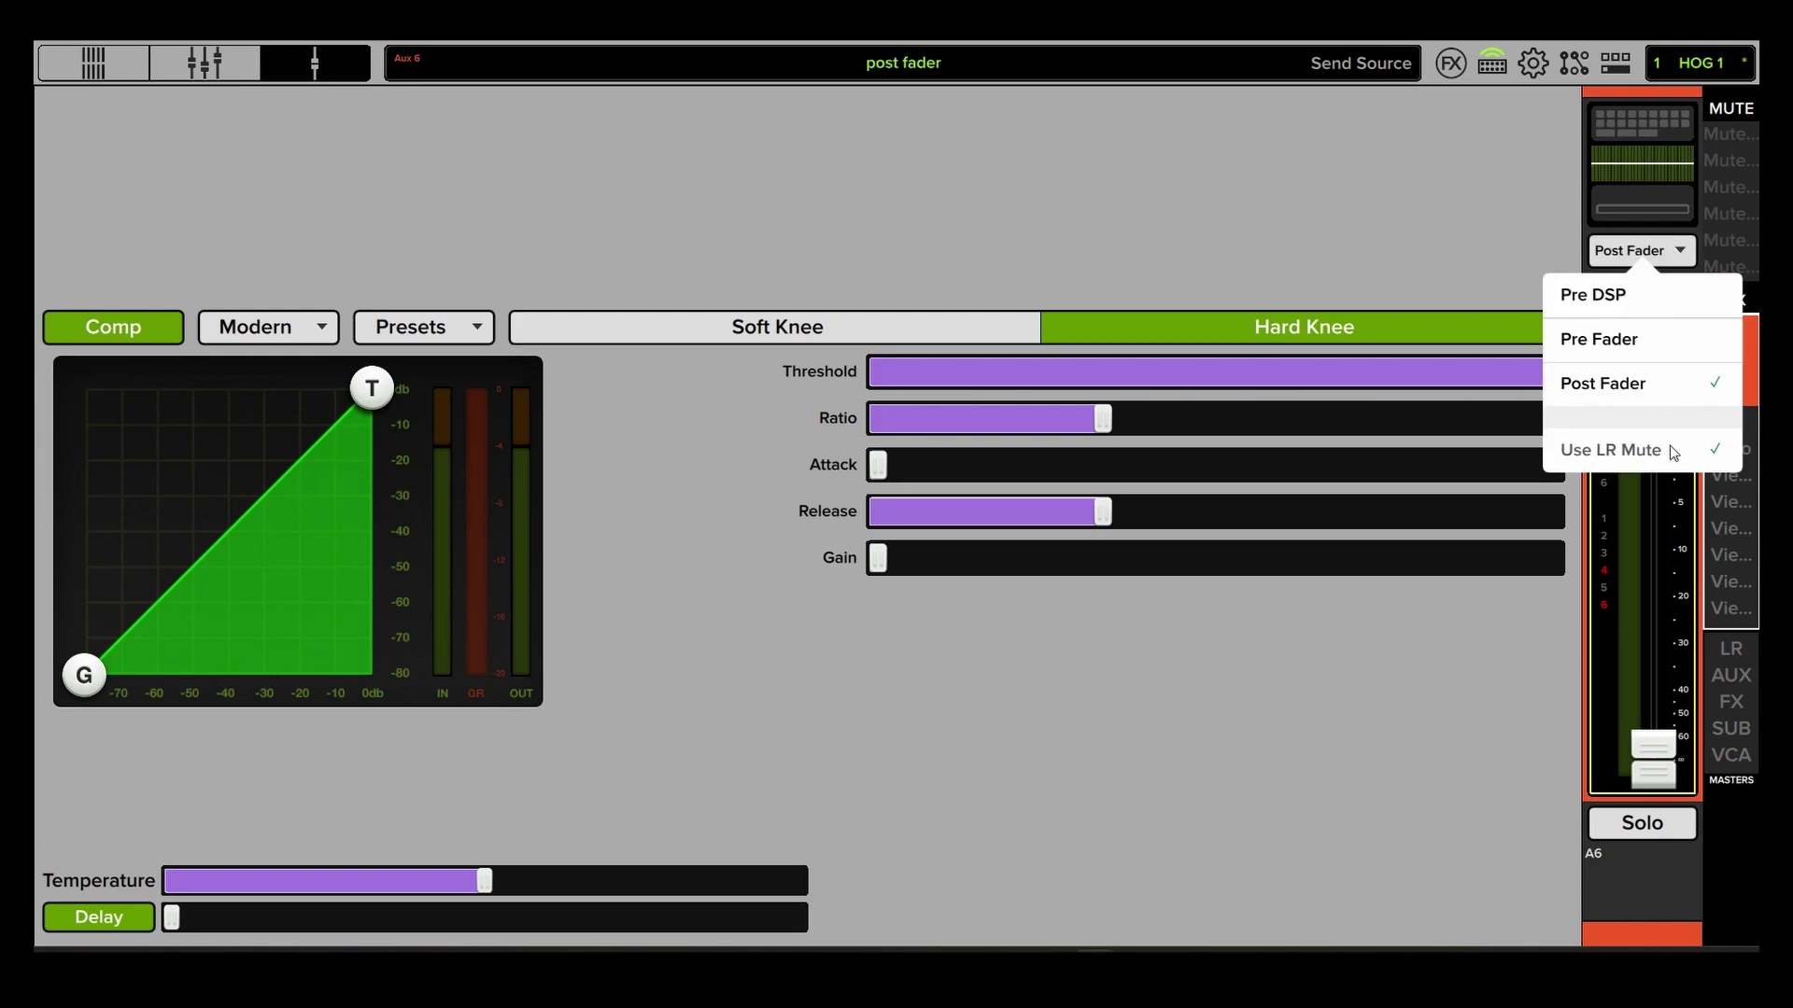
left_click(1678, 249)
left_click(1665, 289)
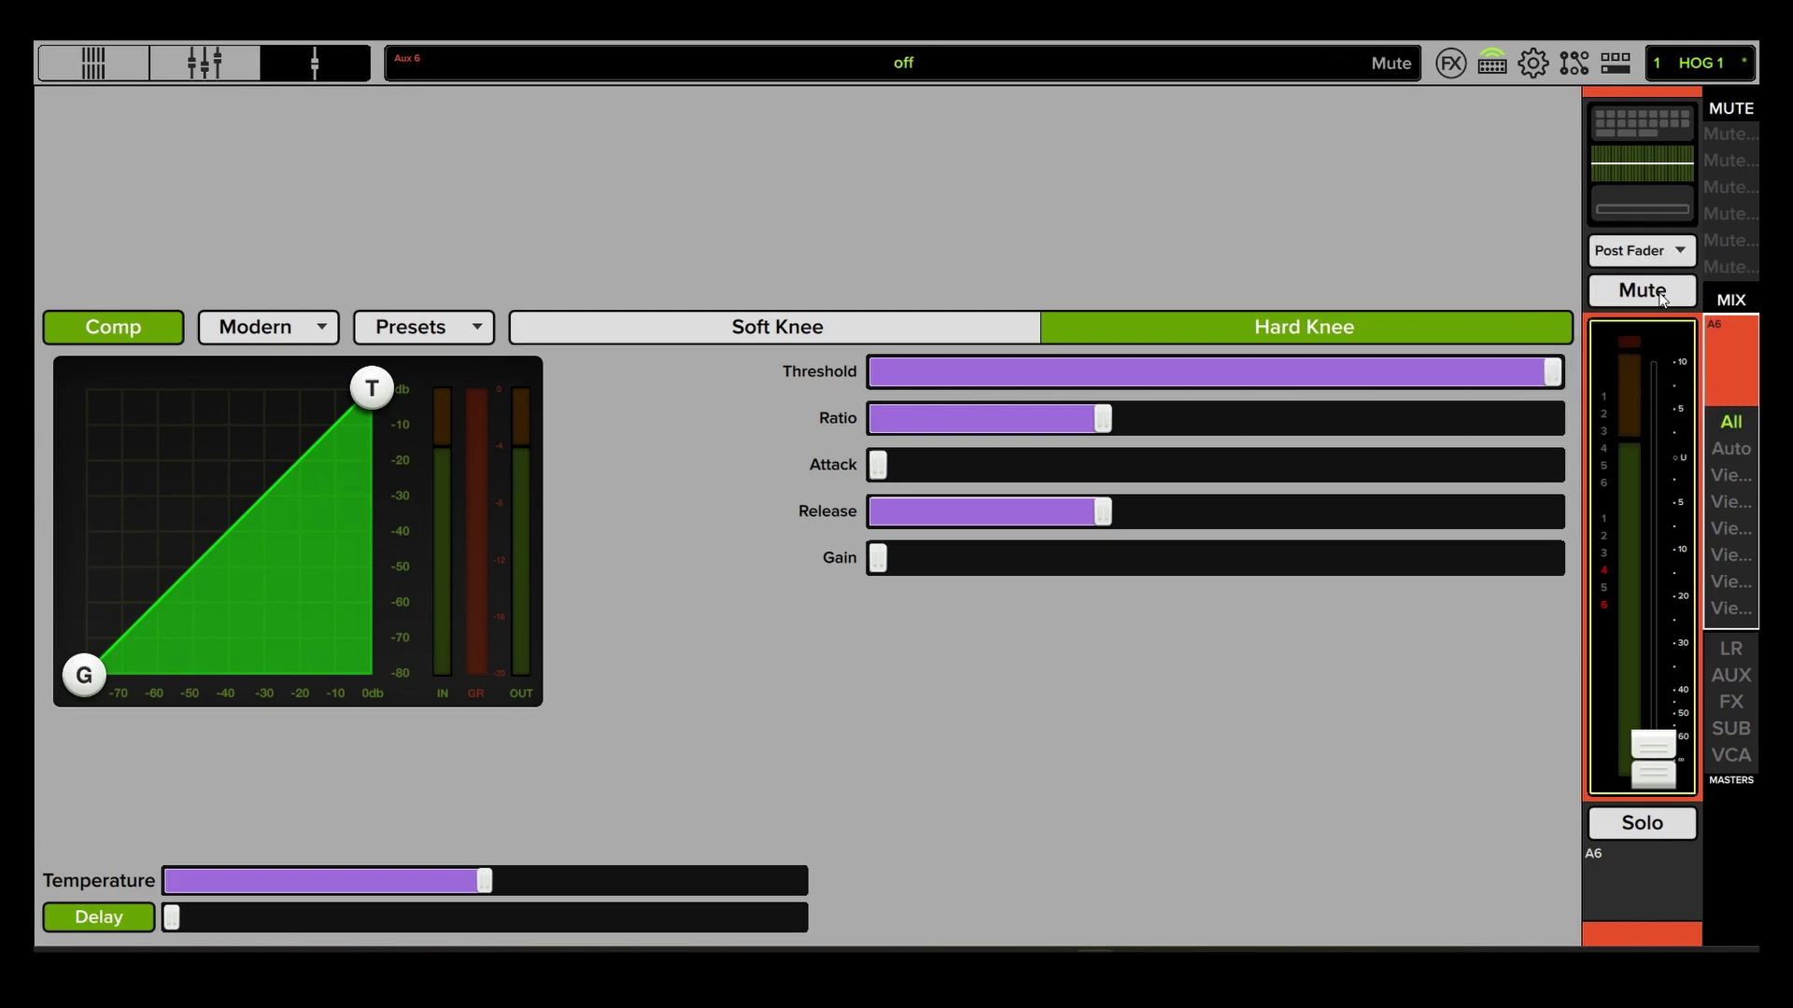
Switch to the Main mix, view its EQ and compressor, recenter its balance, and bring up the show manager.
left_click(1700, 62)
left_click(1541, 112)
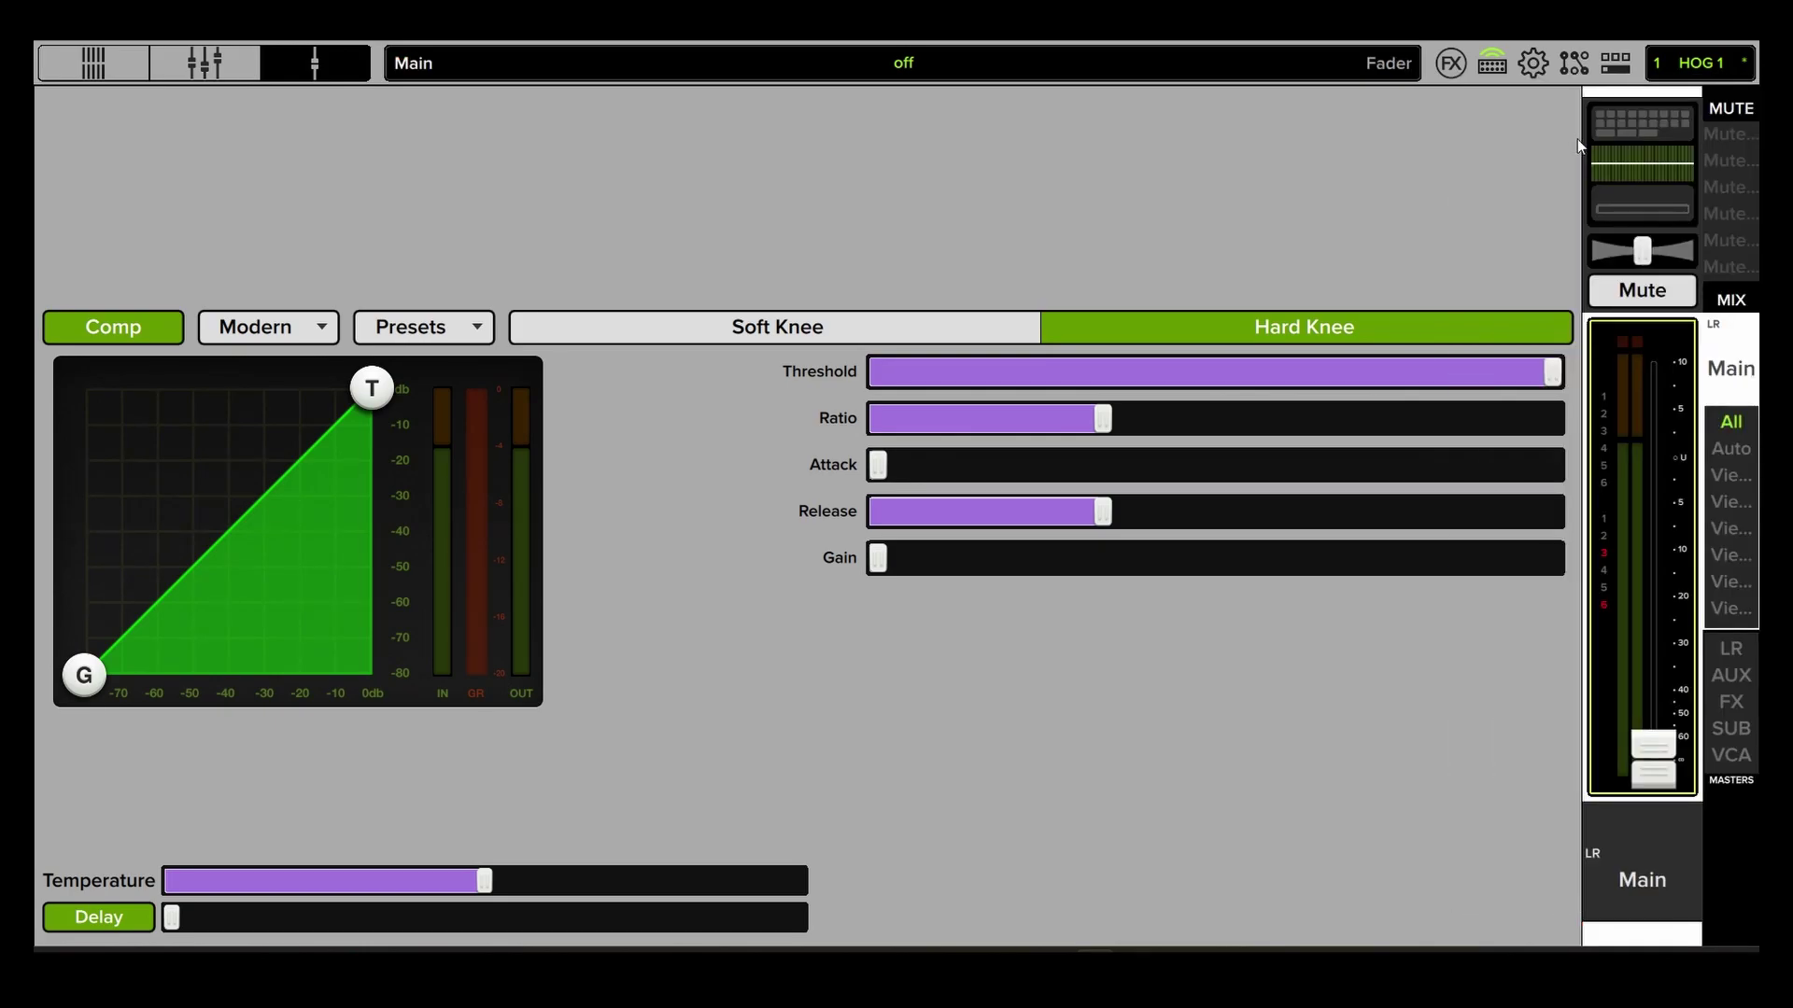
left_click(1641, 165)
left_click(1663, 206)
left_click(1643, 252)
double_click(1642, 252)
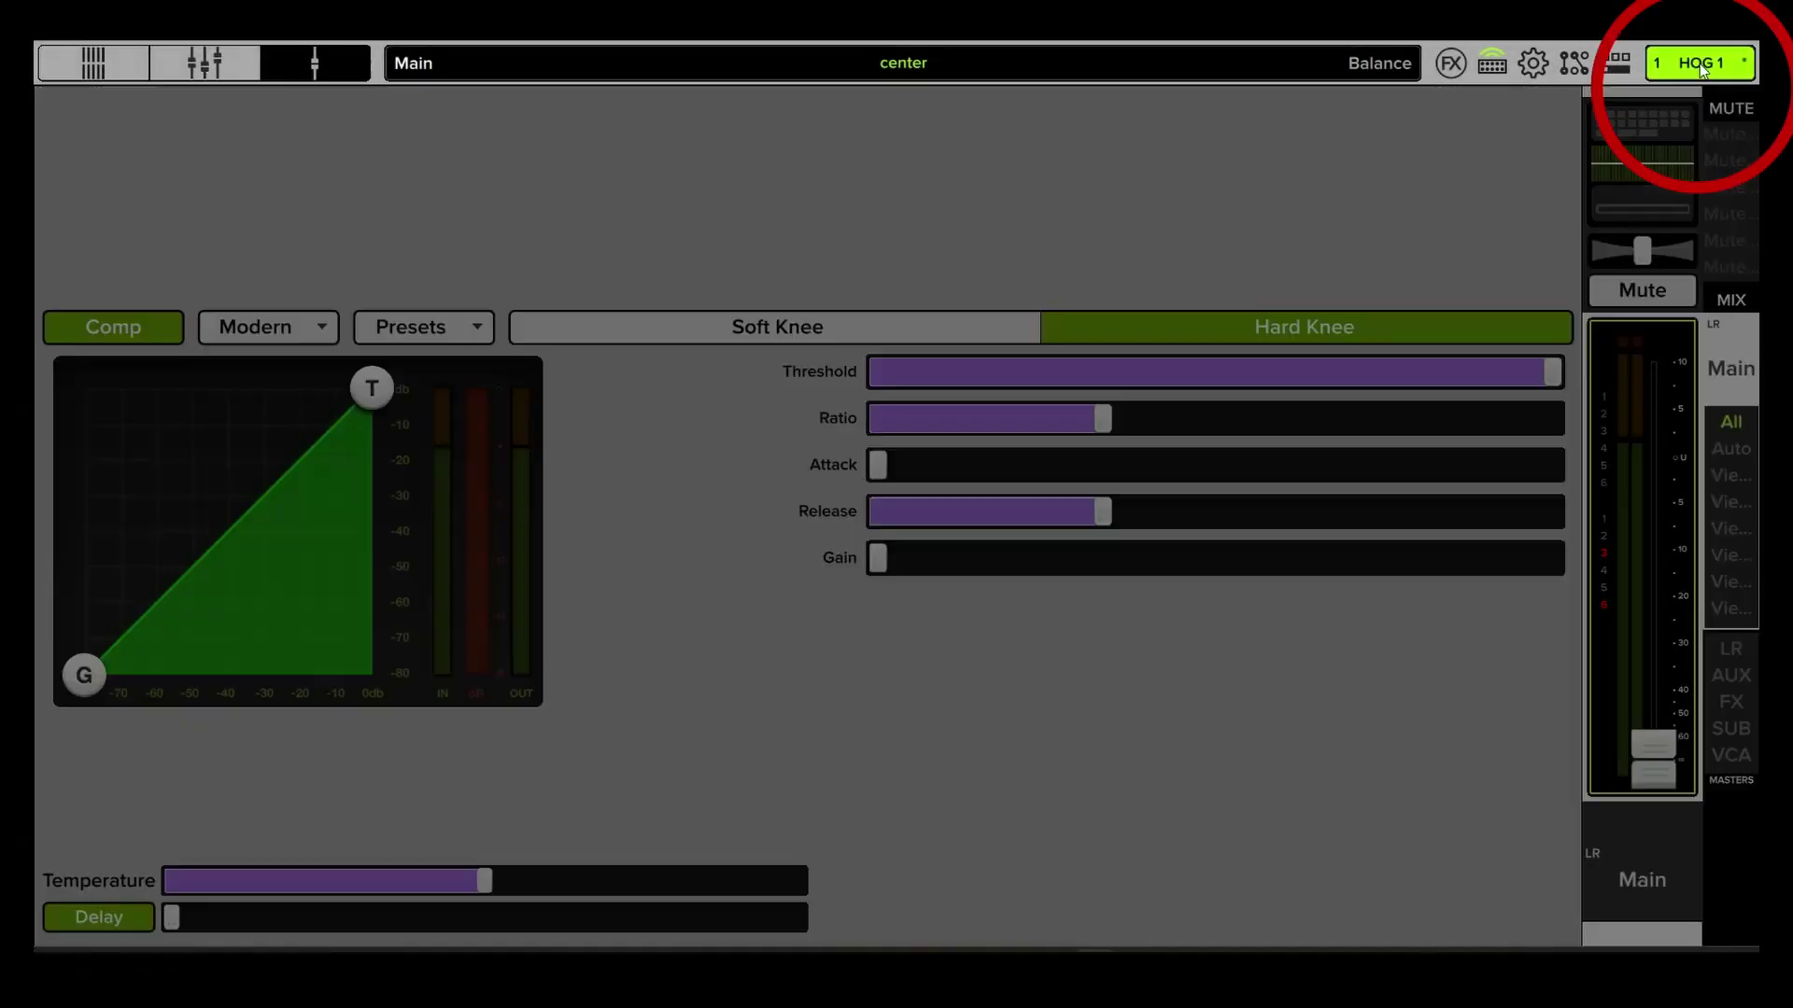
left_click(1700, 63)
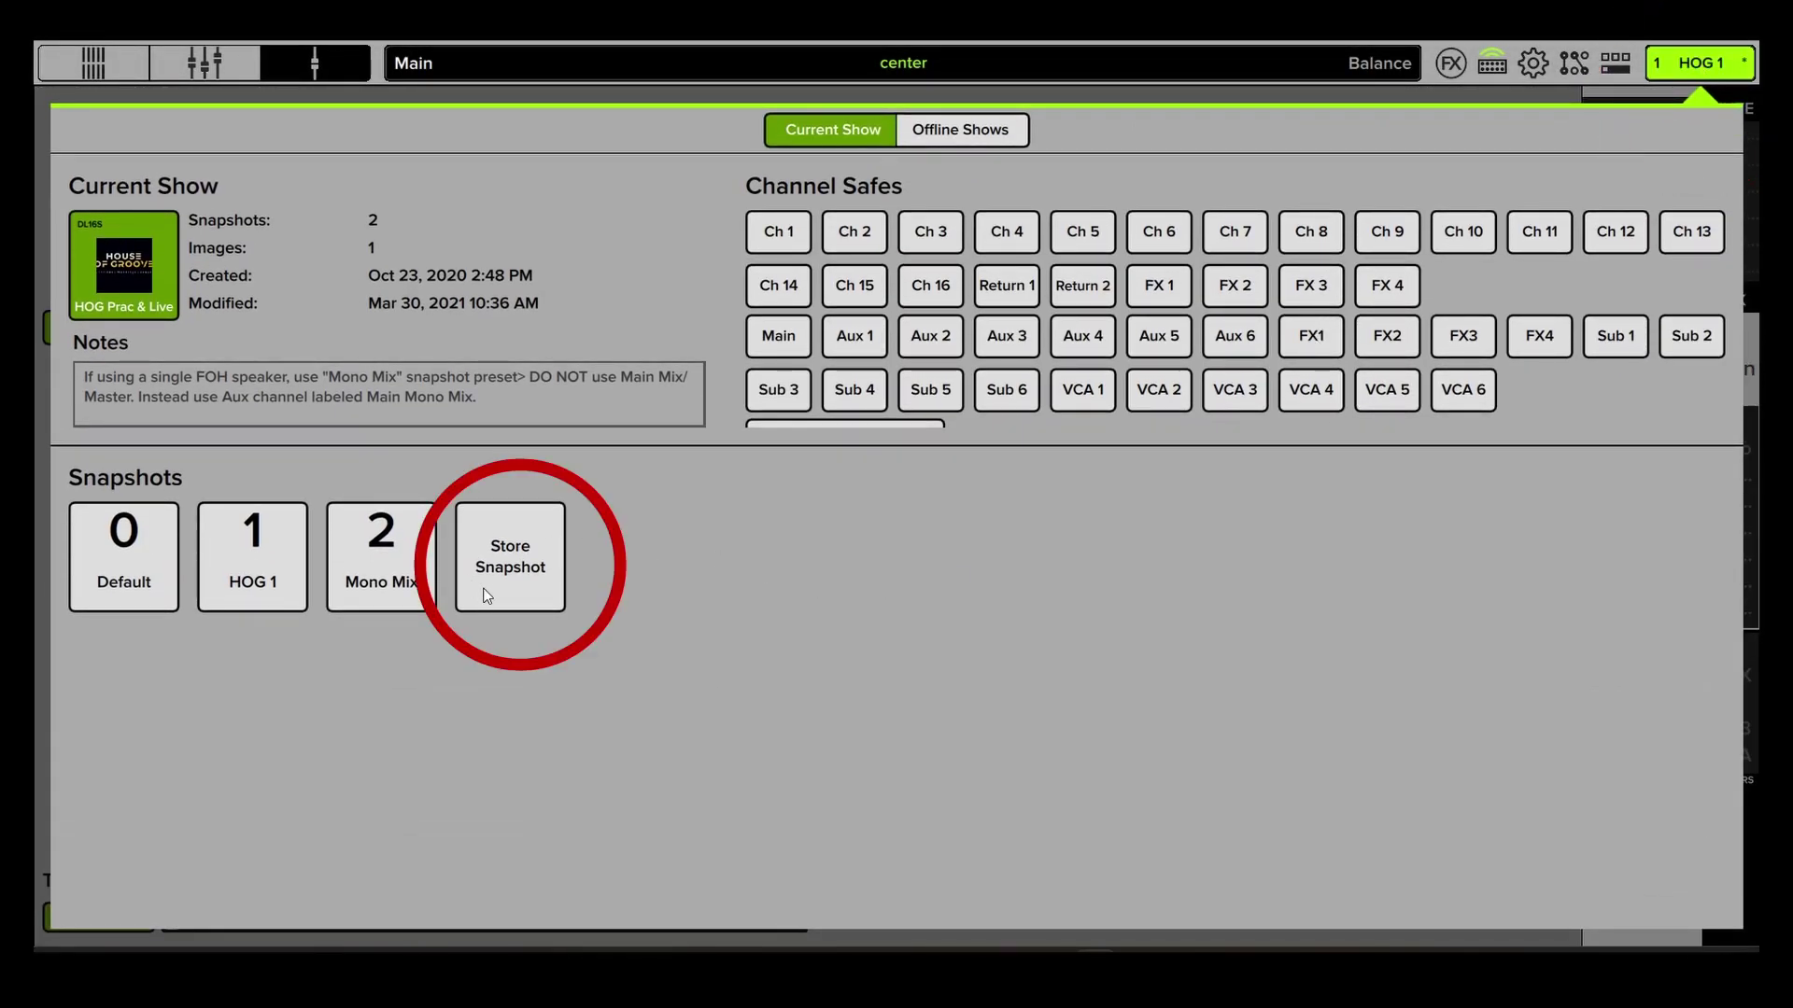
Store the current mix as snapshot 3, then recall the Mono Mix snapshot and confirm.
left_click(522, 558)
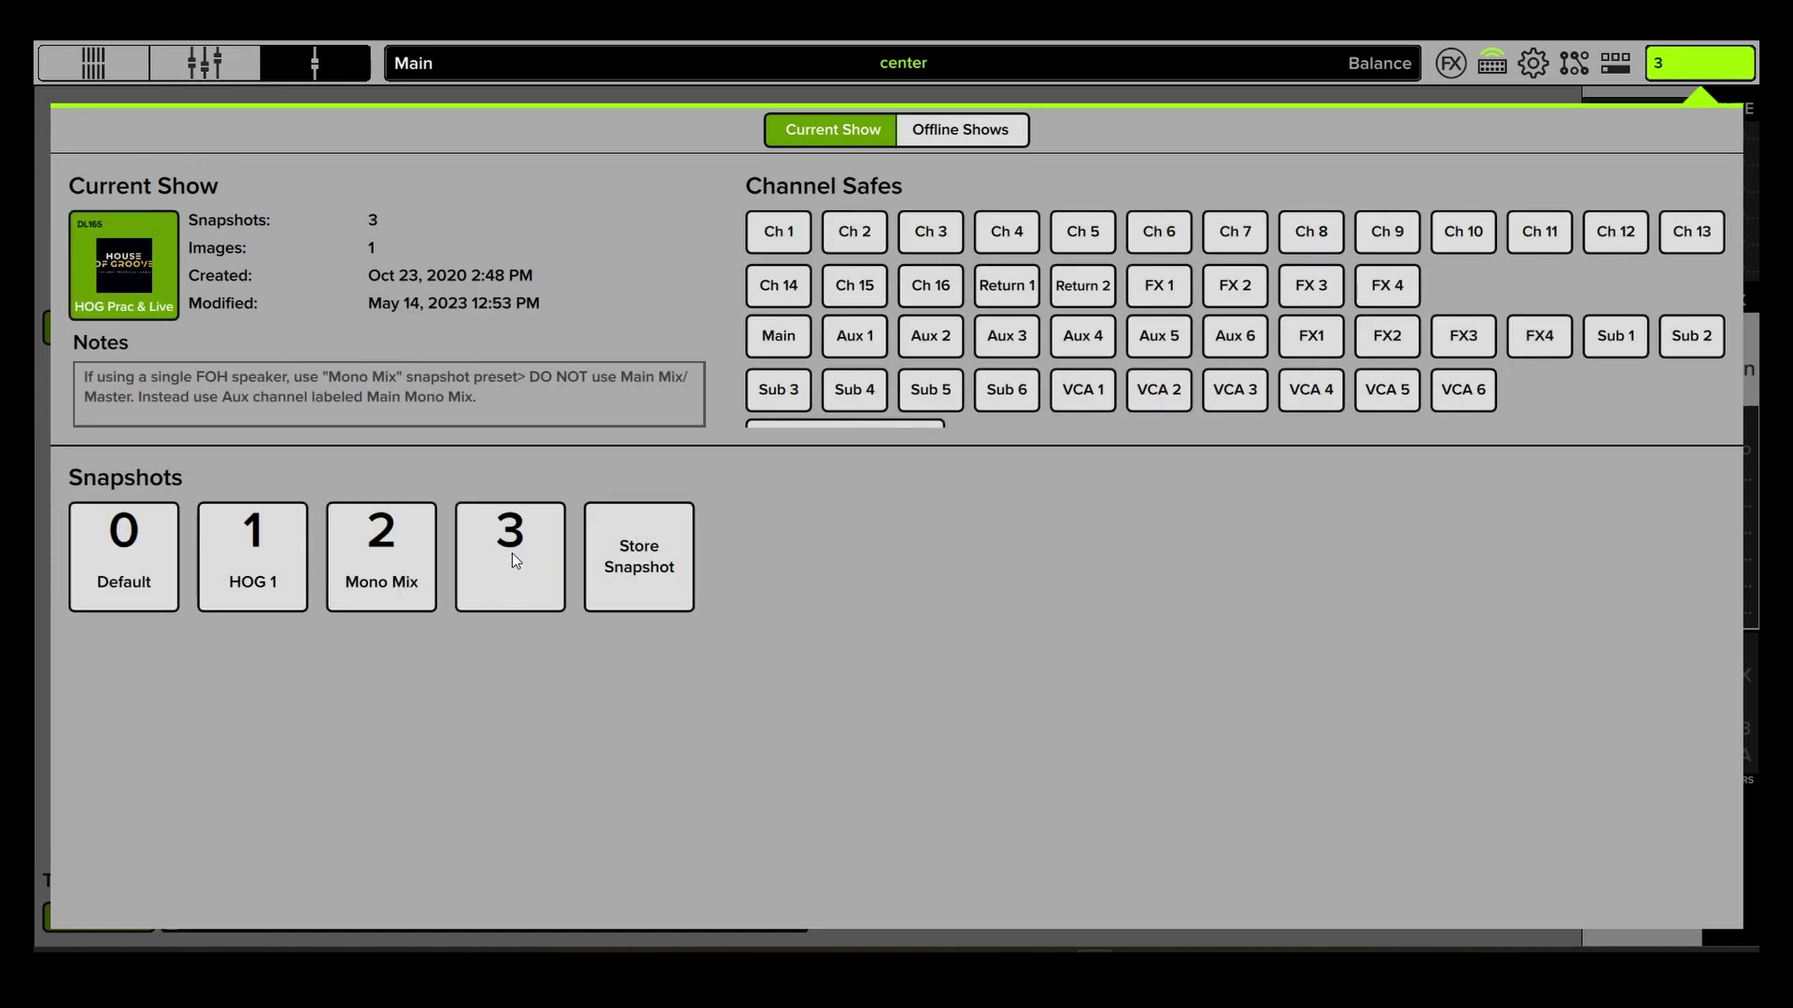
left_click(381, 561)
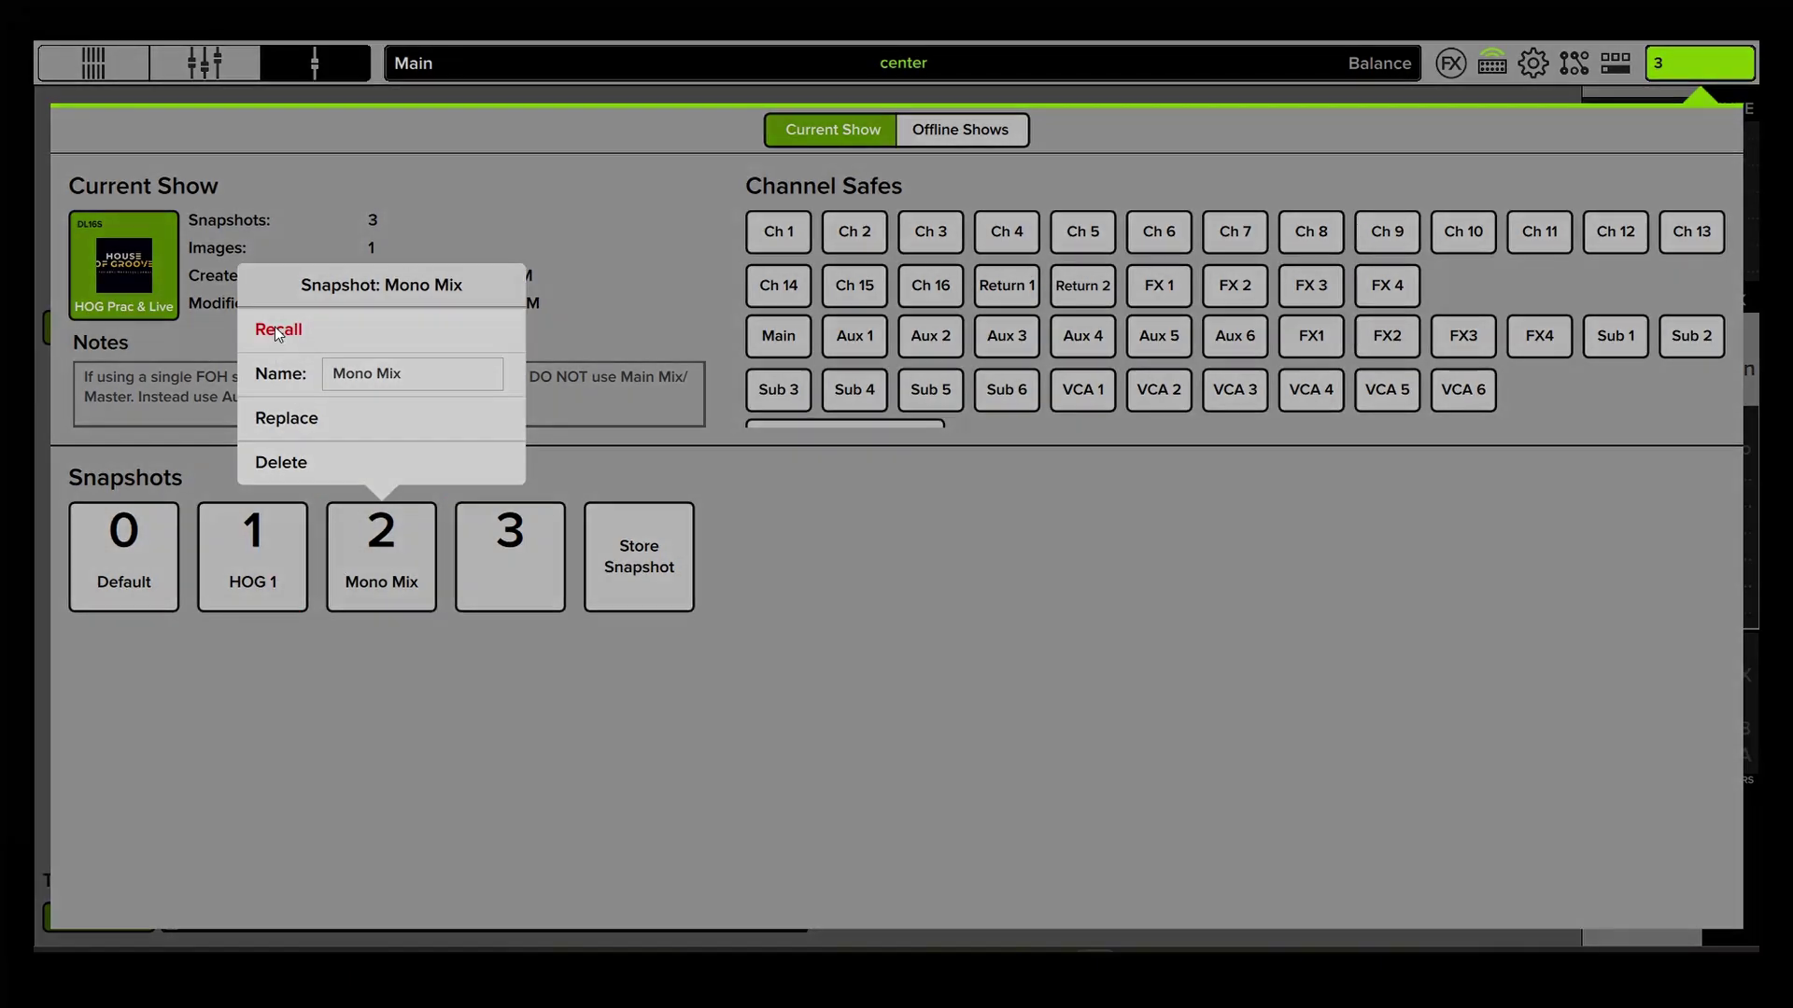
left_click(278, 329)
left_click(898, 578)
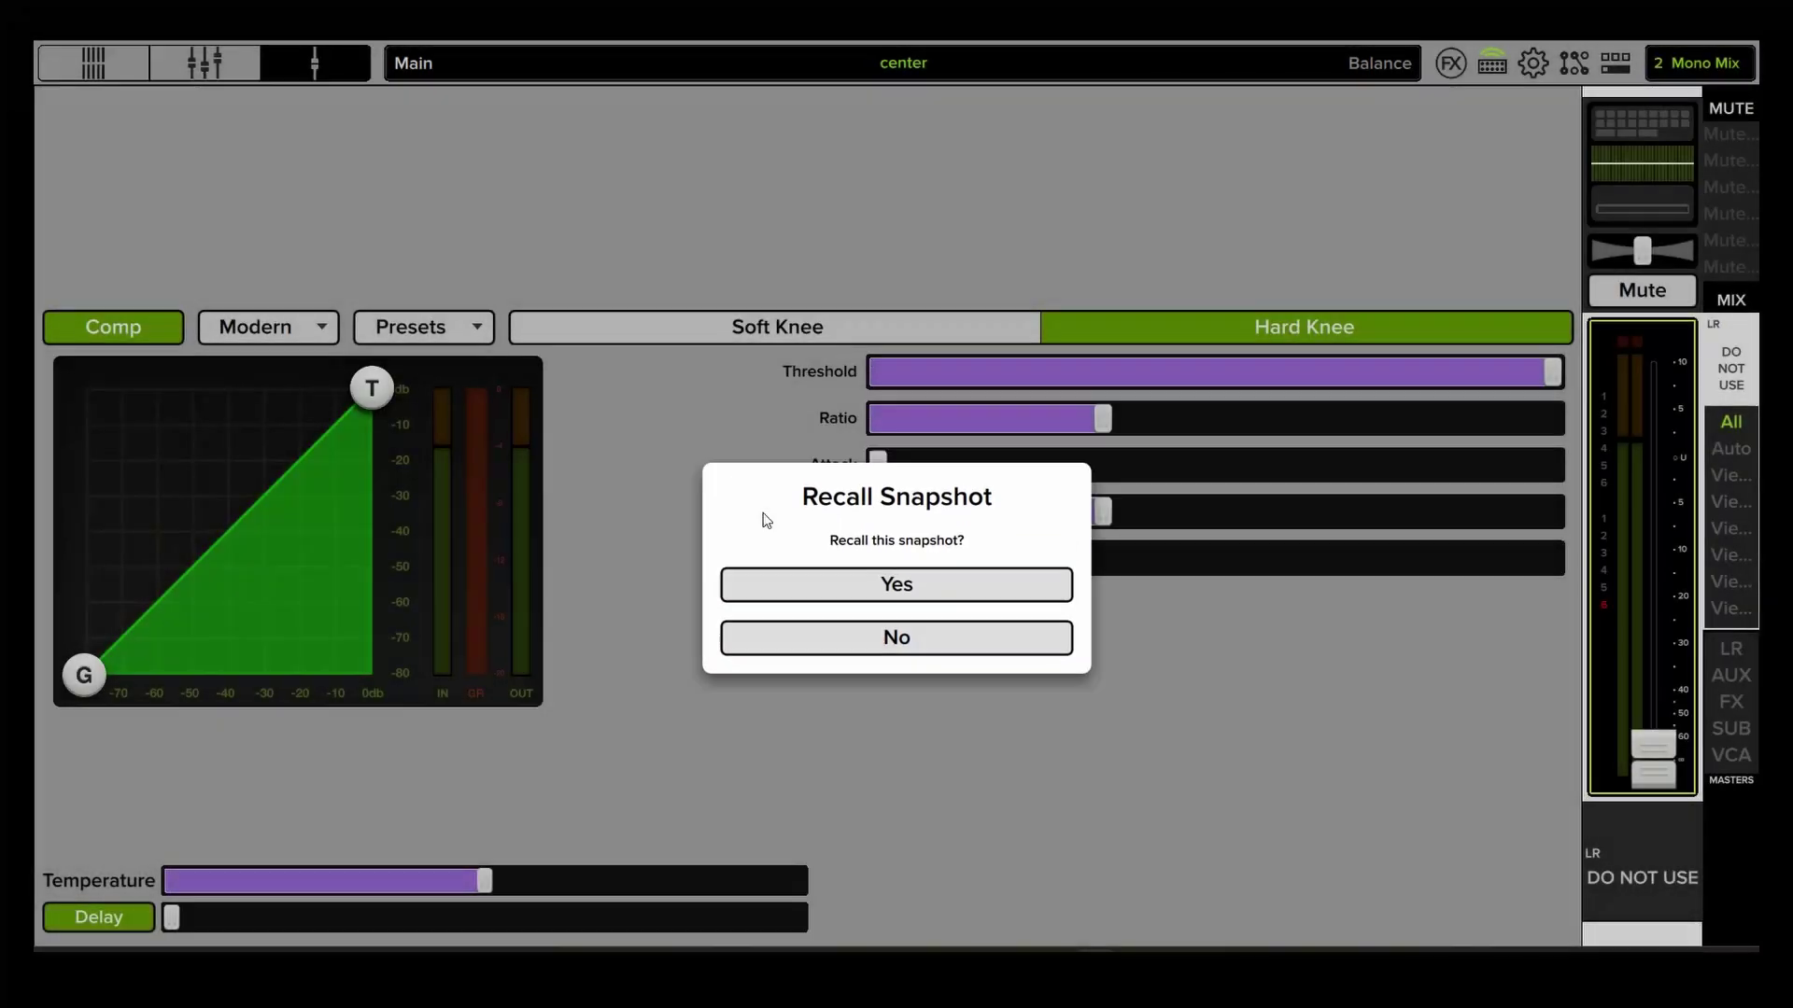
Check the recalled mix on the channel strips and return to the show and snapshot manager.
left_click(211, 61)
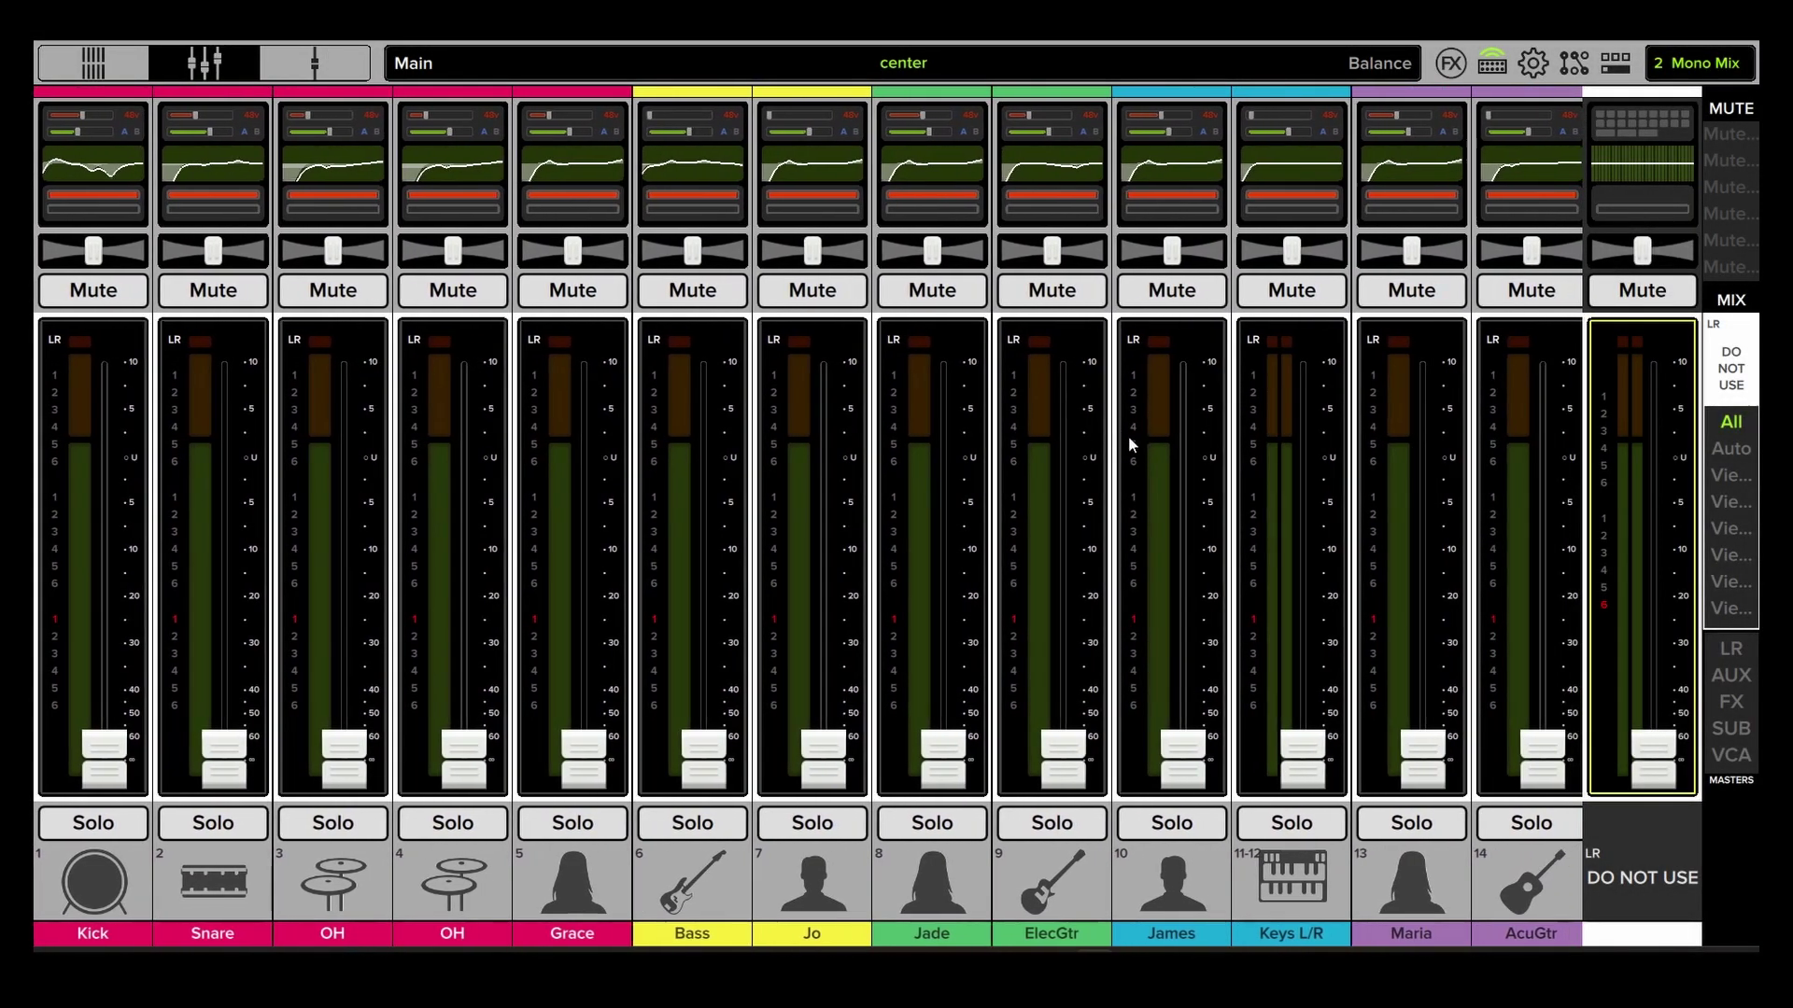
mouse_move(1127, 436)
left_mouse_down()
mouse_move(716, 460)
mouse_move(1299, 351)
mouse_move(1586, 77)
left_mouse_up()
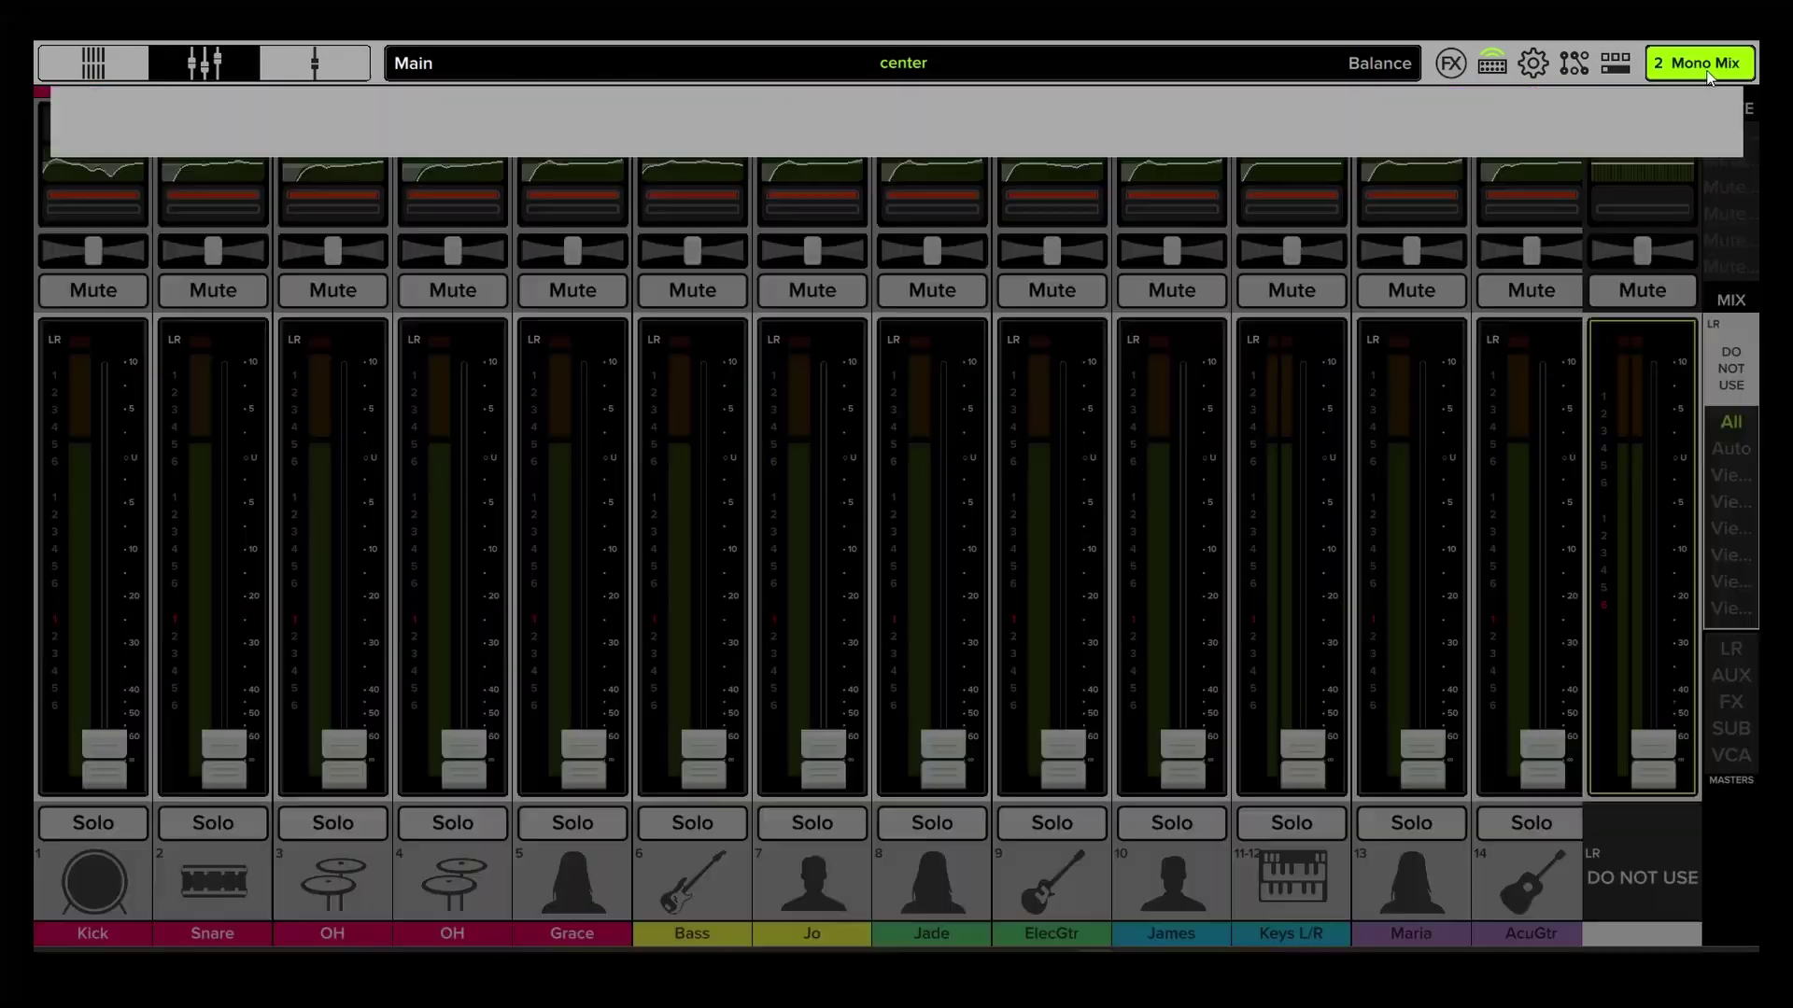
left_click(1695, 62)
From the offline shows, load the Live Full Band show after glancing at HOG Prac & Live's options.
left_click(963, 134)
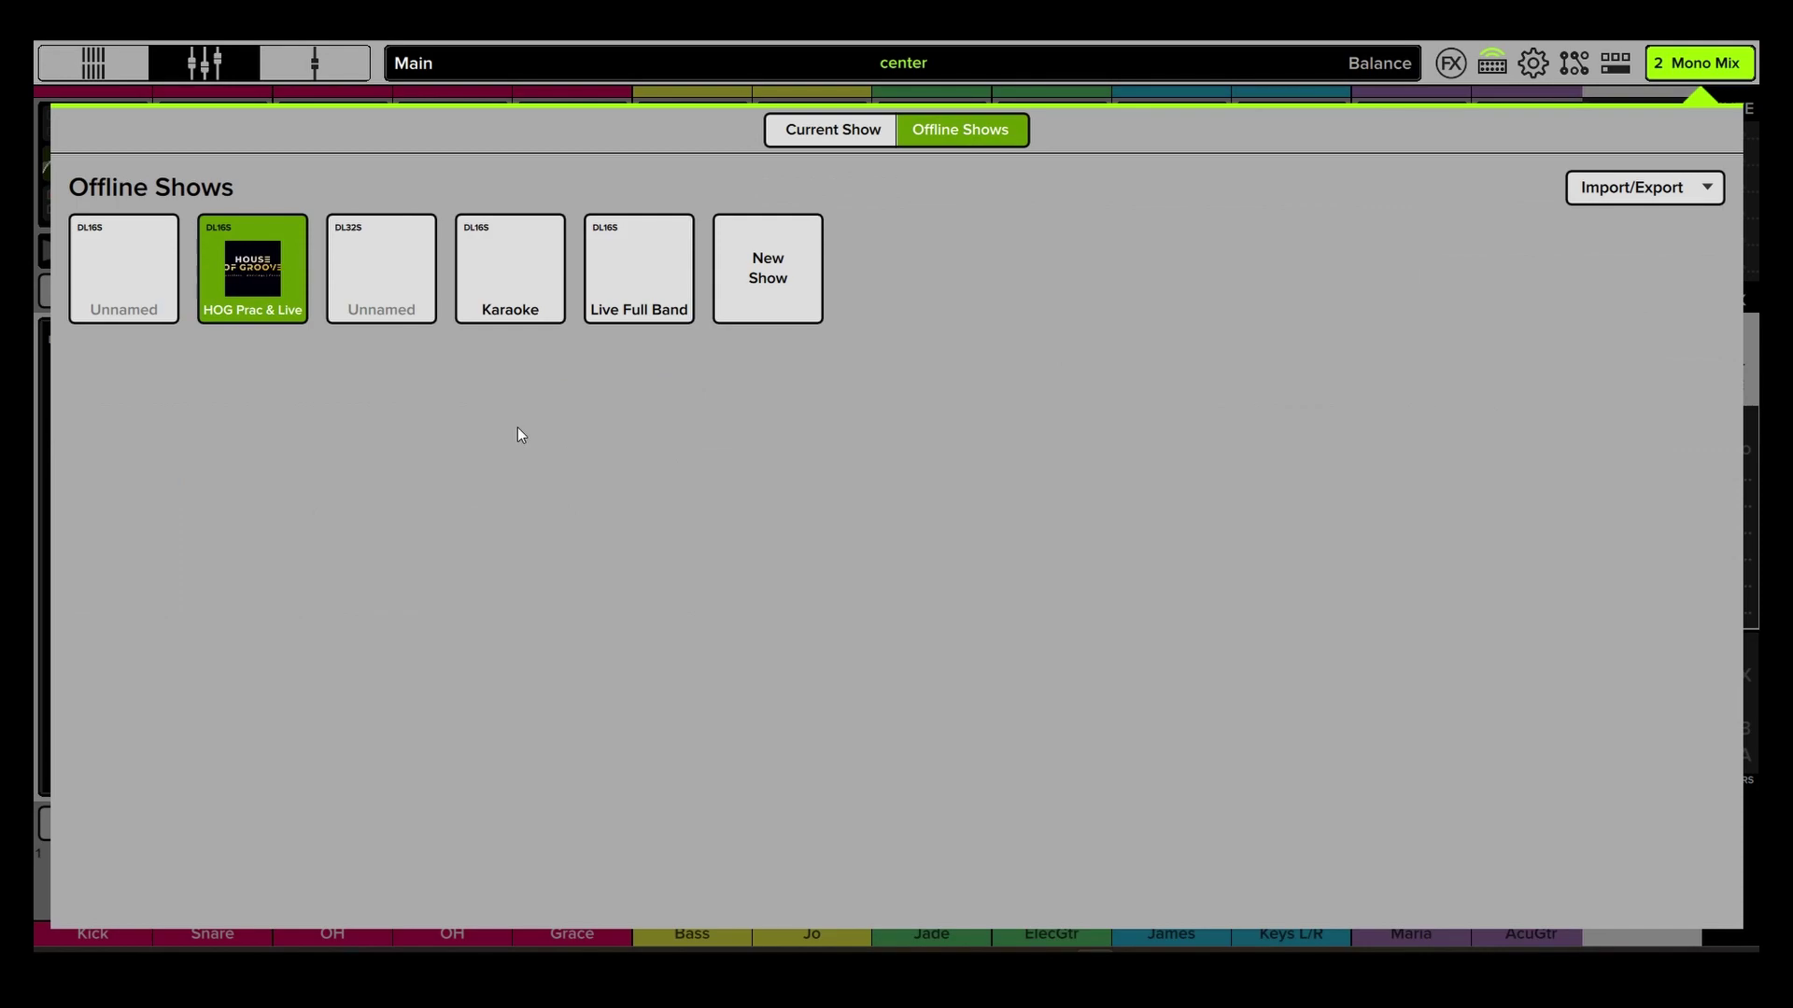
left_click(252, 267)
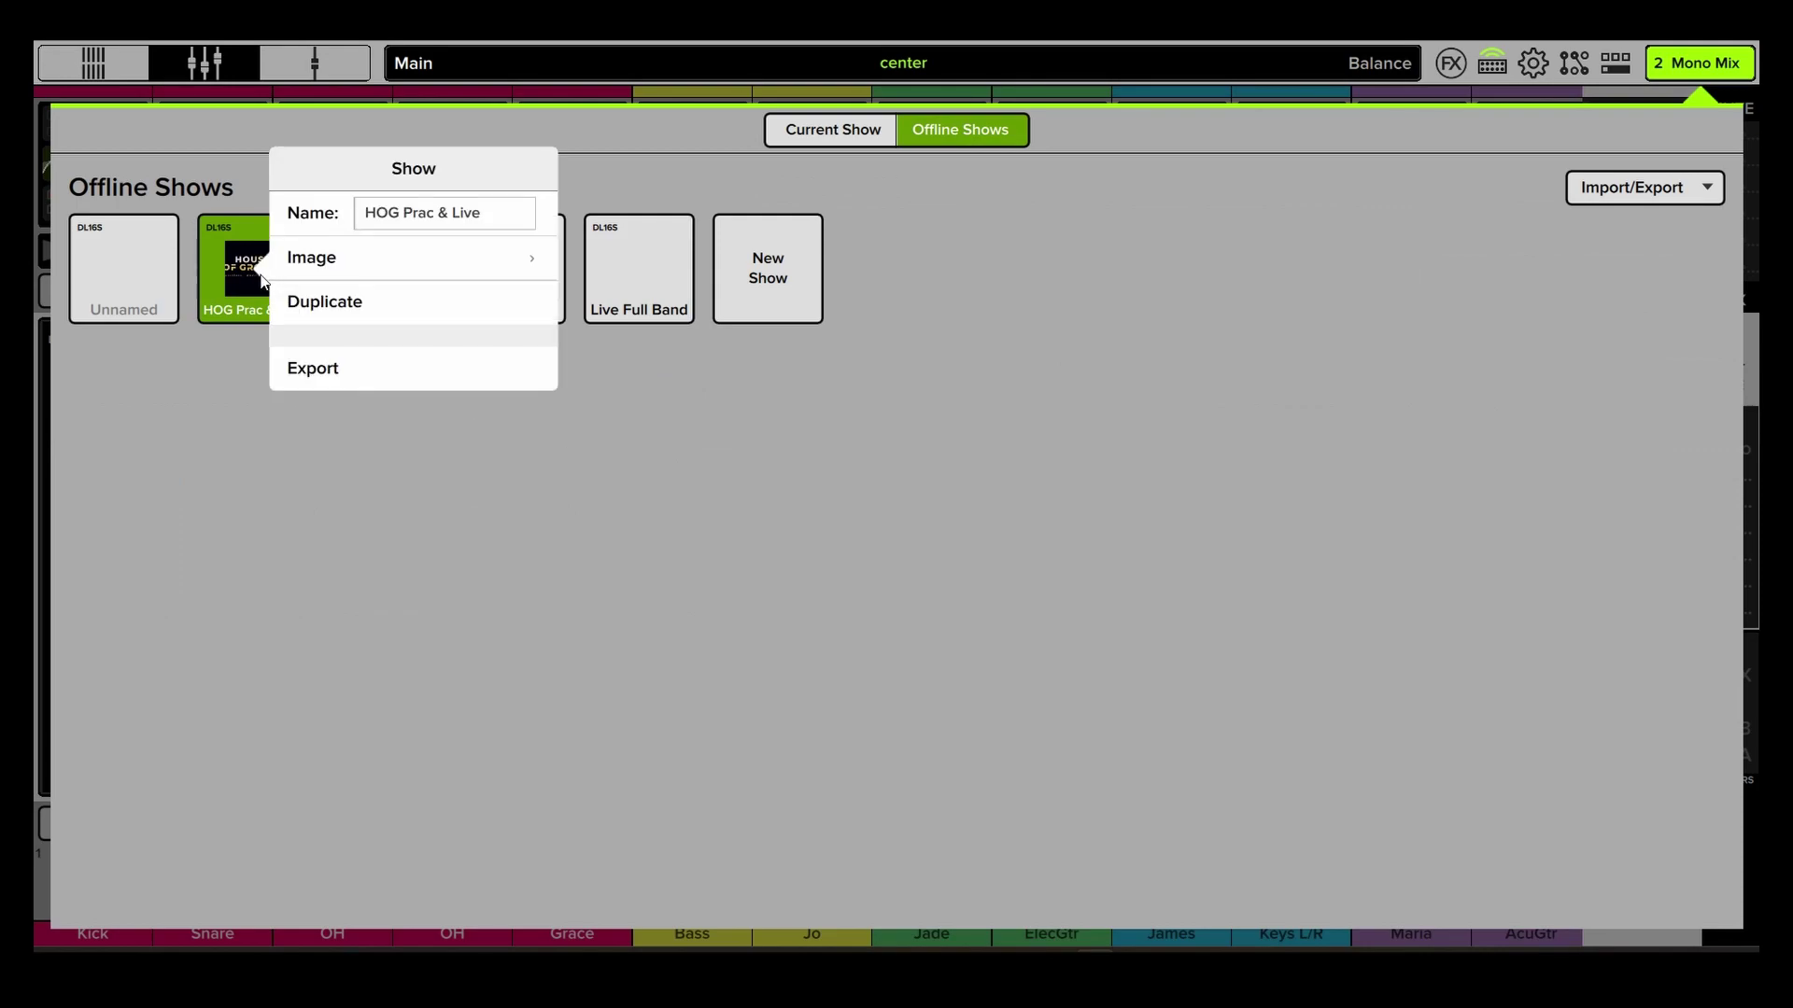
left_click(193, 420)
left_click(639, 274)
left_click(693, 193)
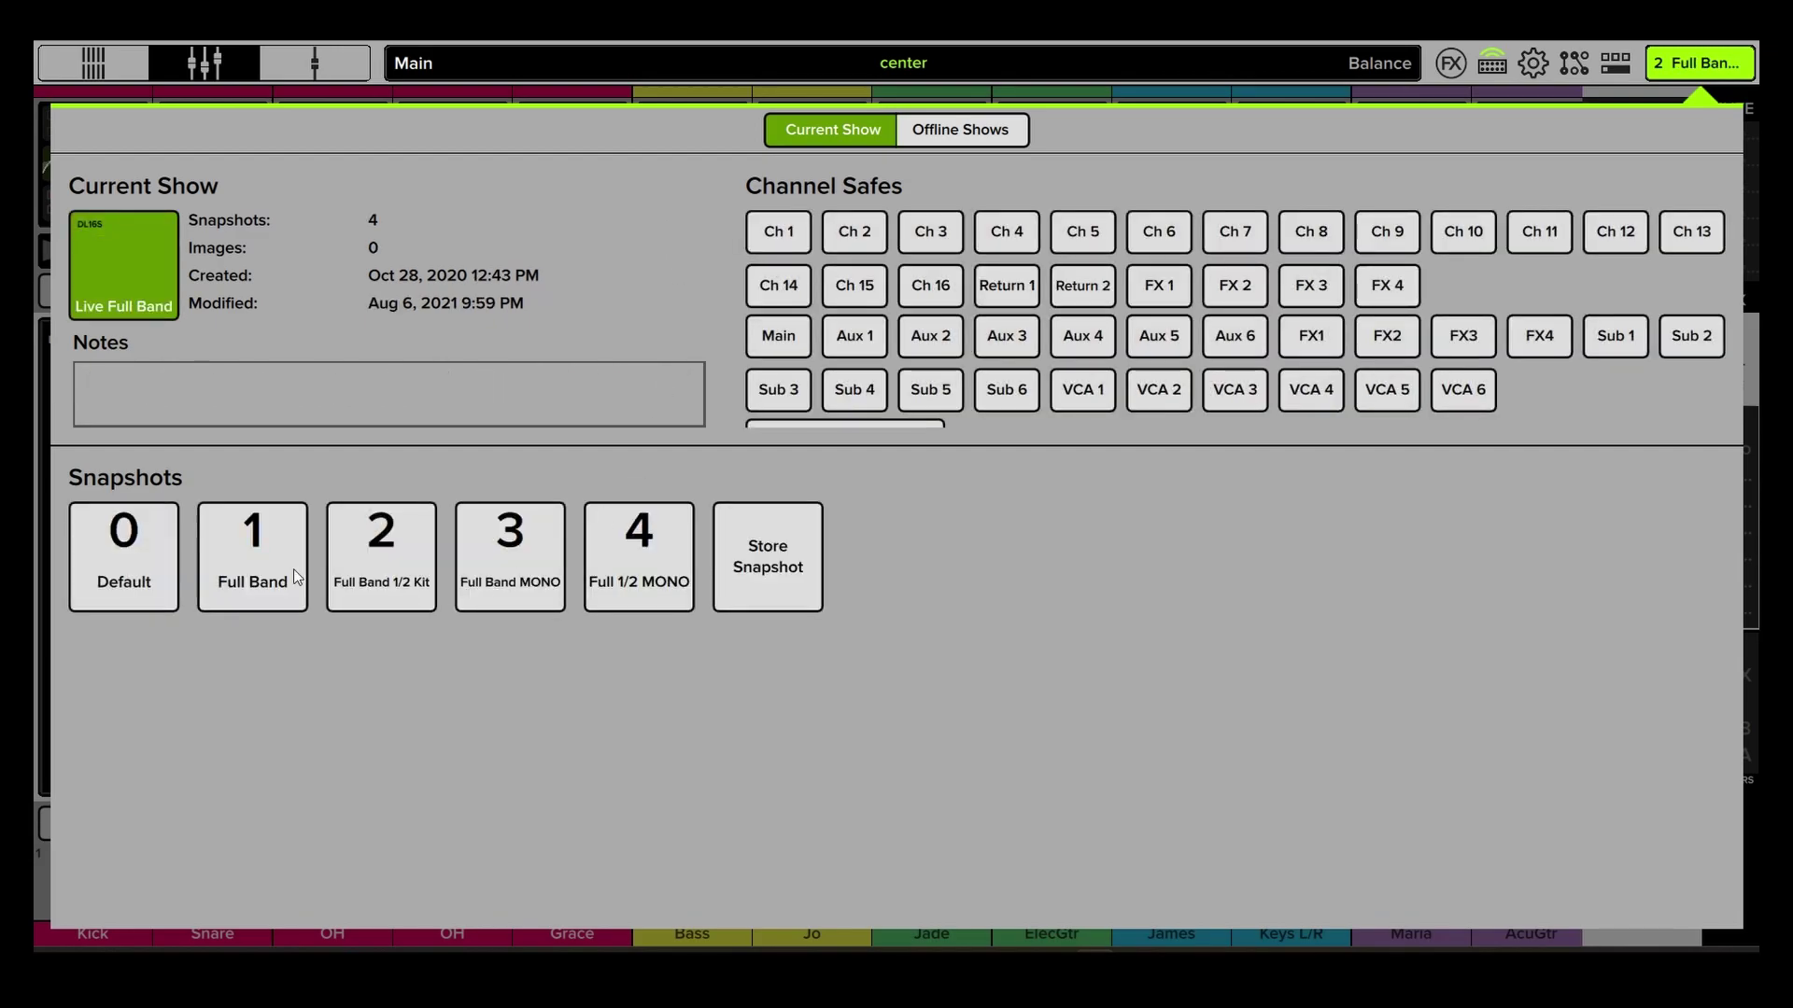
Recall the Full Band snapshot and swipe across the channel strips to check the result.
left_click(293, 569)
left_click(150, 328)
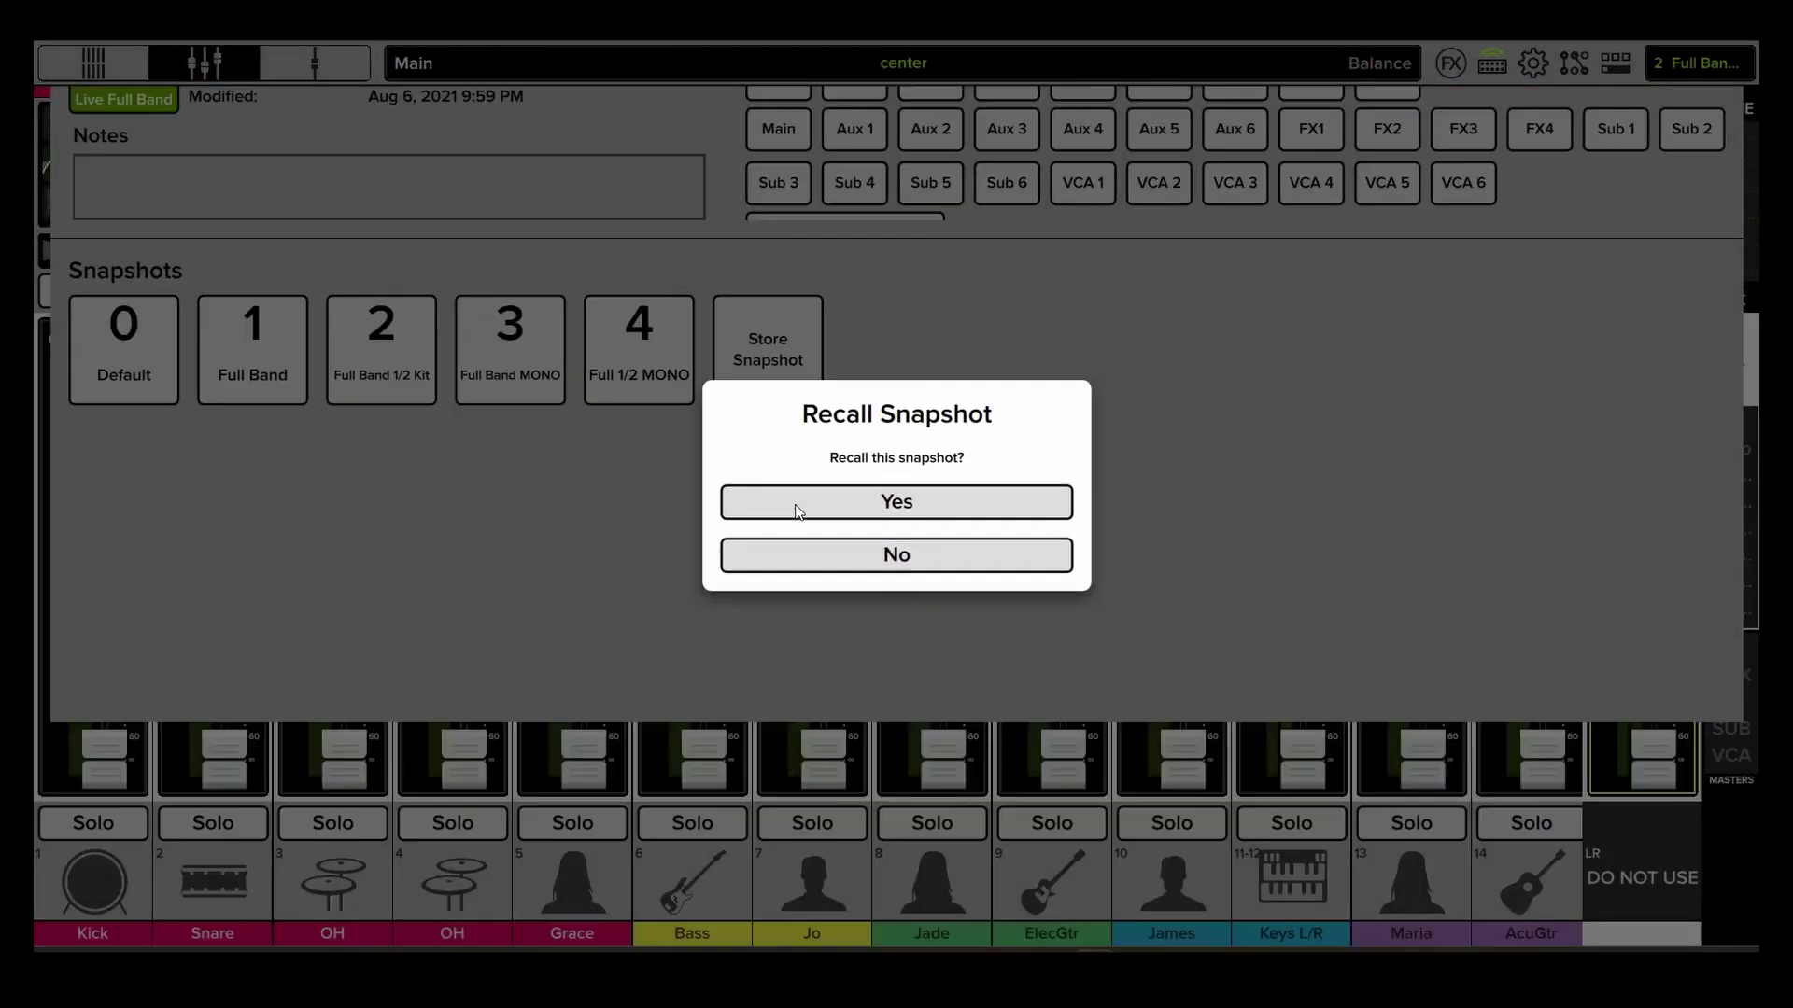
left_click(896, 508)
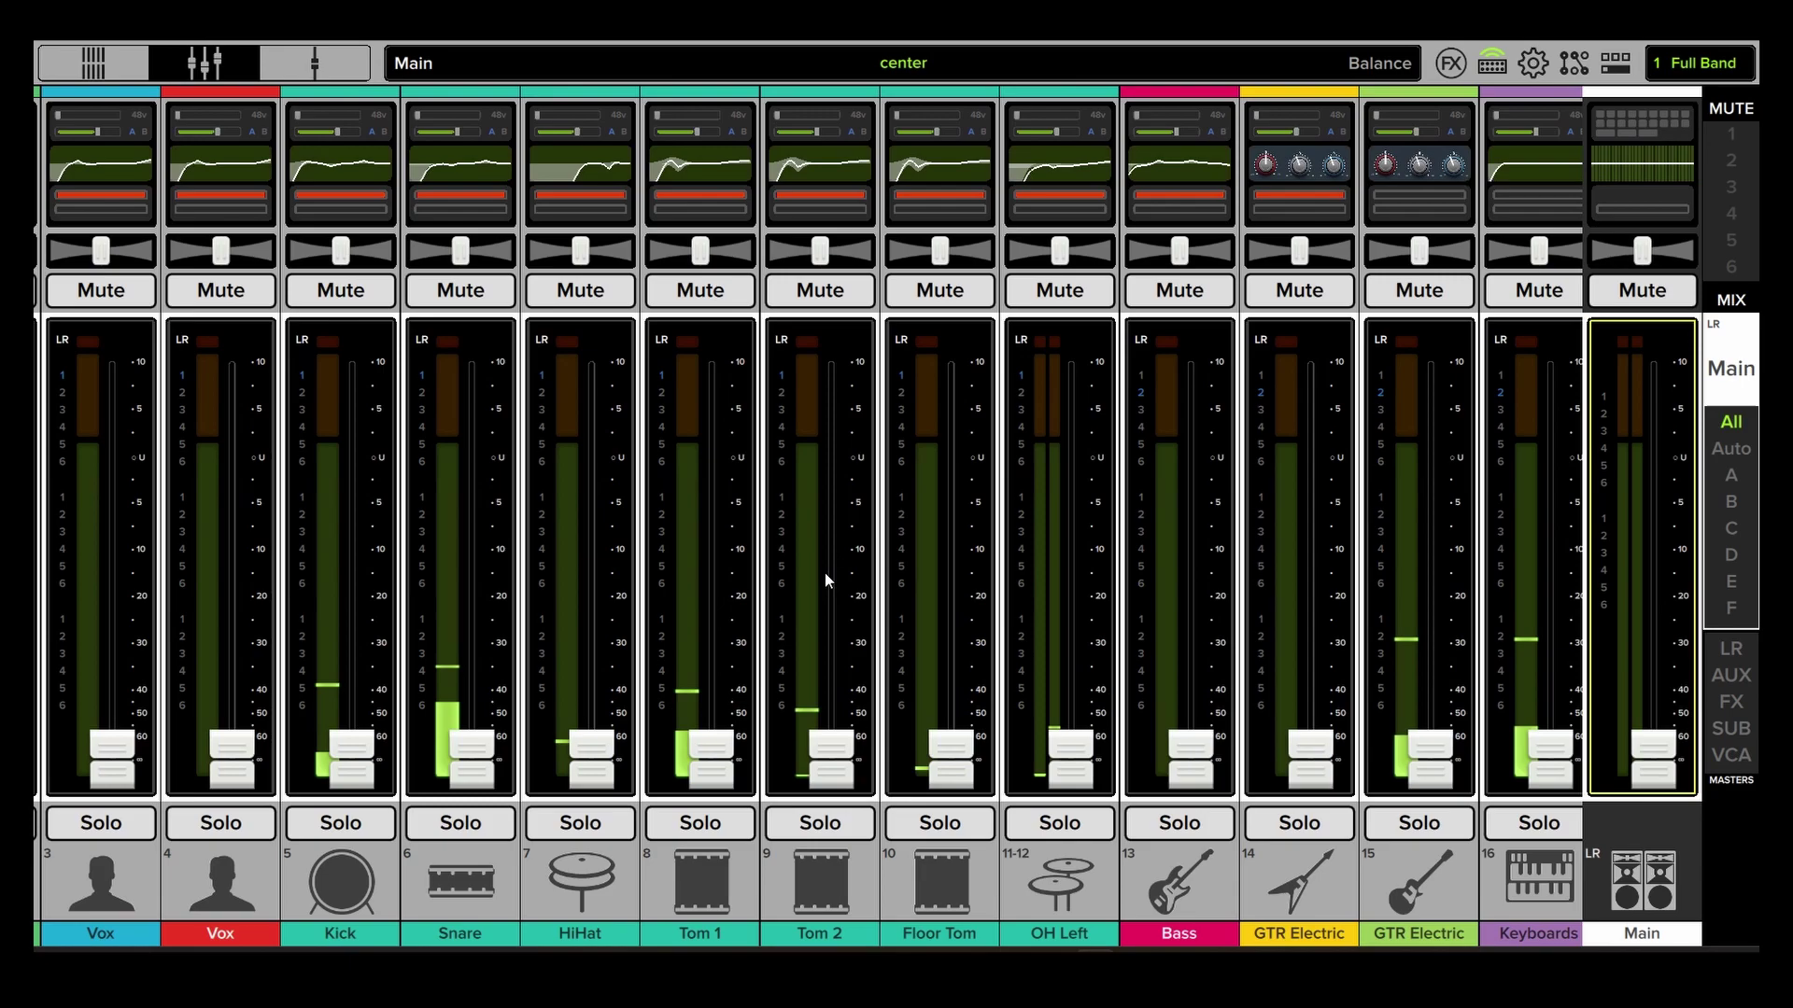
left_click_drag(825, 573, 471, 557)
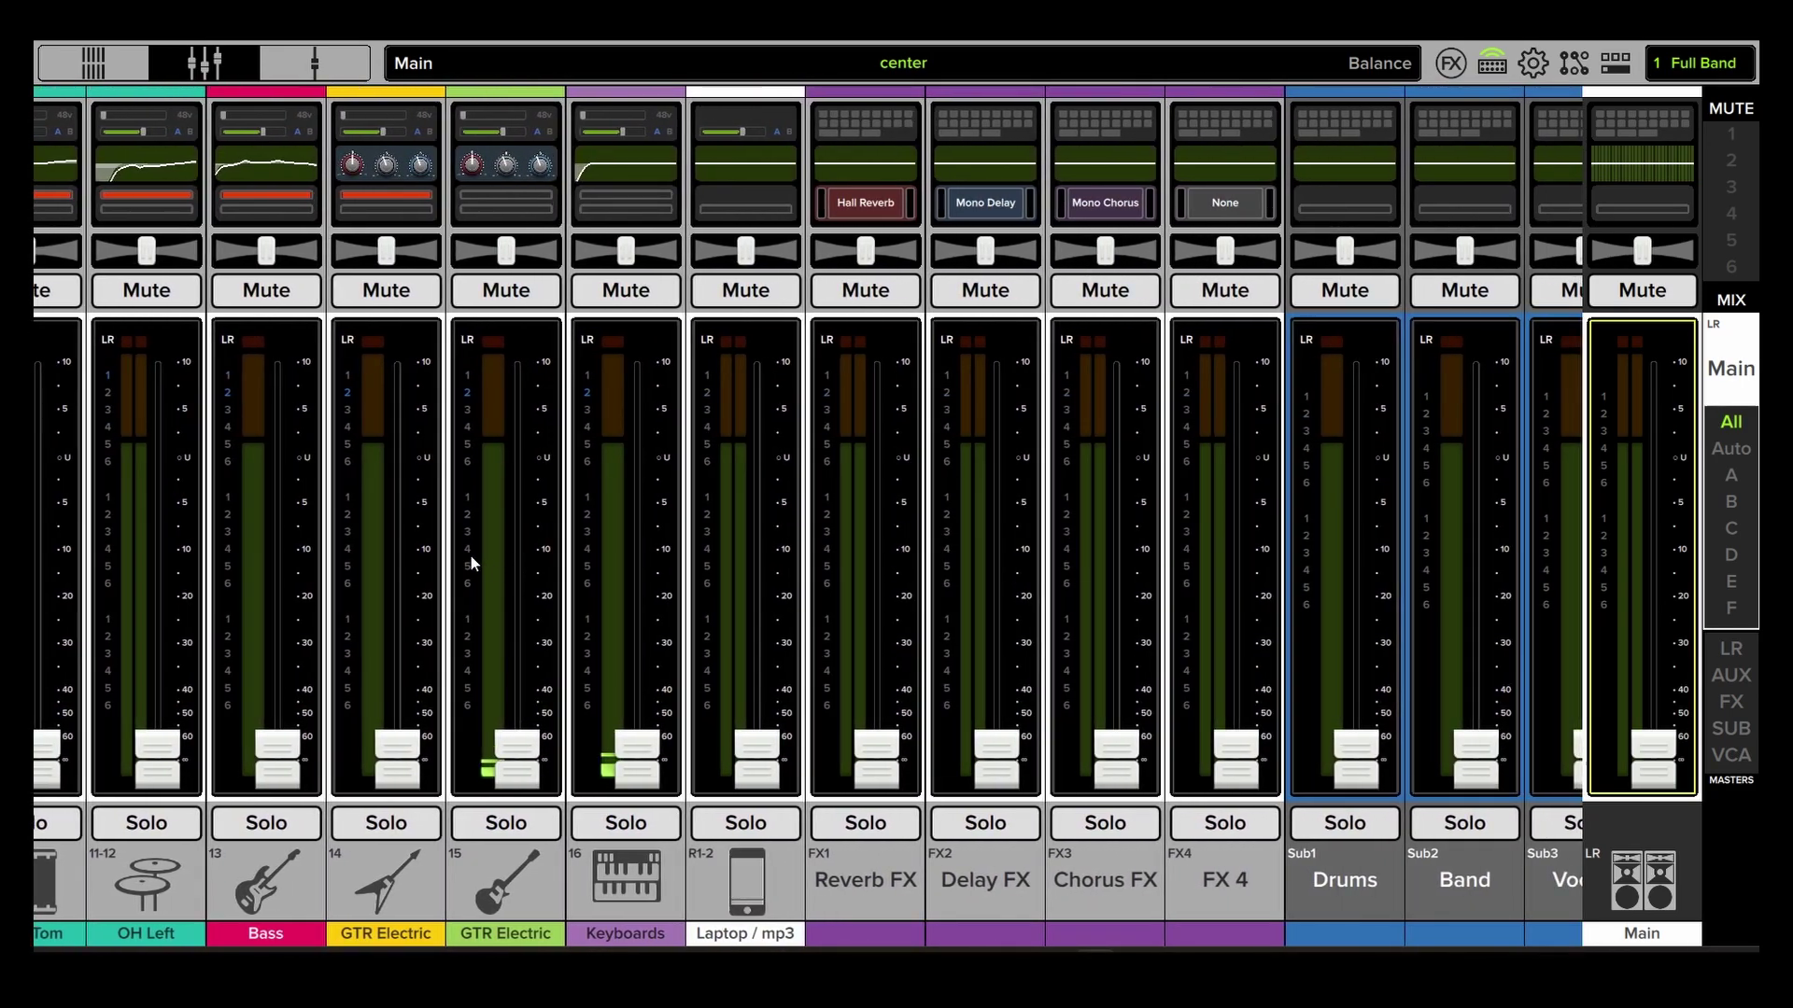
mouse_move(828, 551)
left_mouse_down()
mouse_move(573, 556)
mouse_move(976, 506)
left_mouse_up()
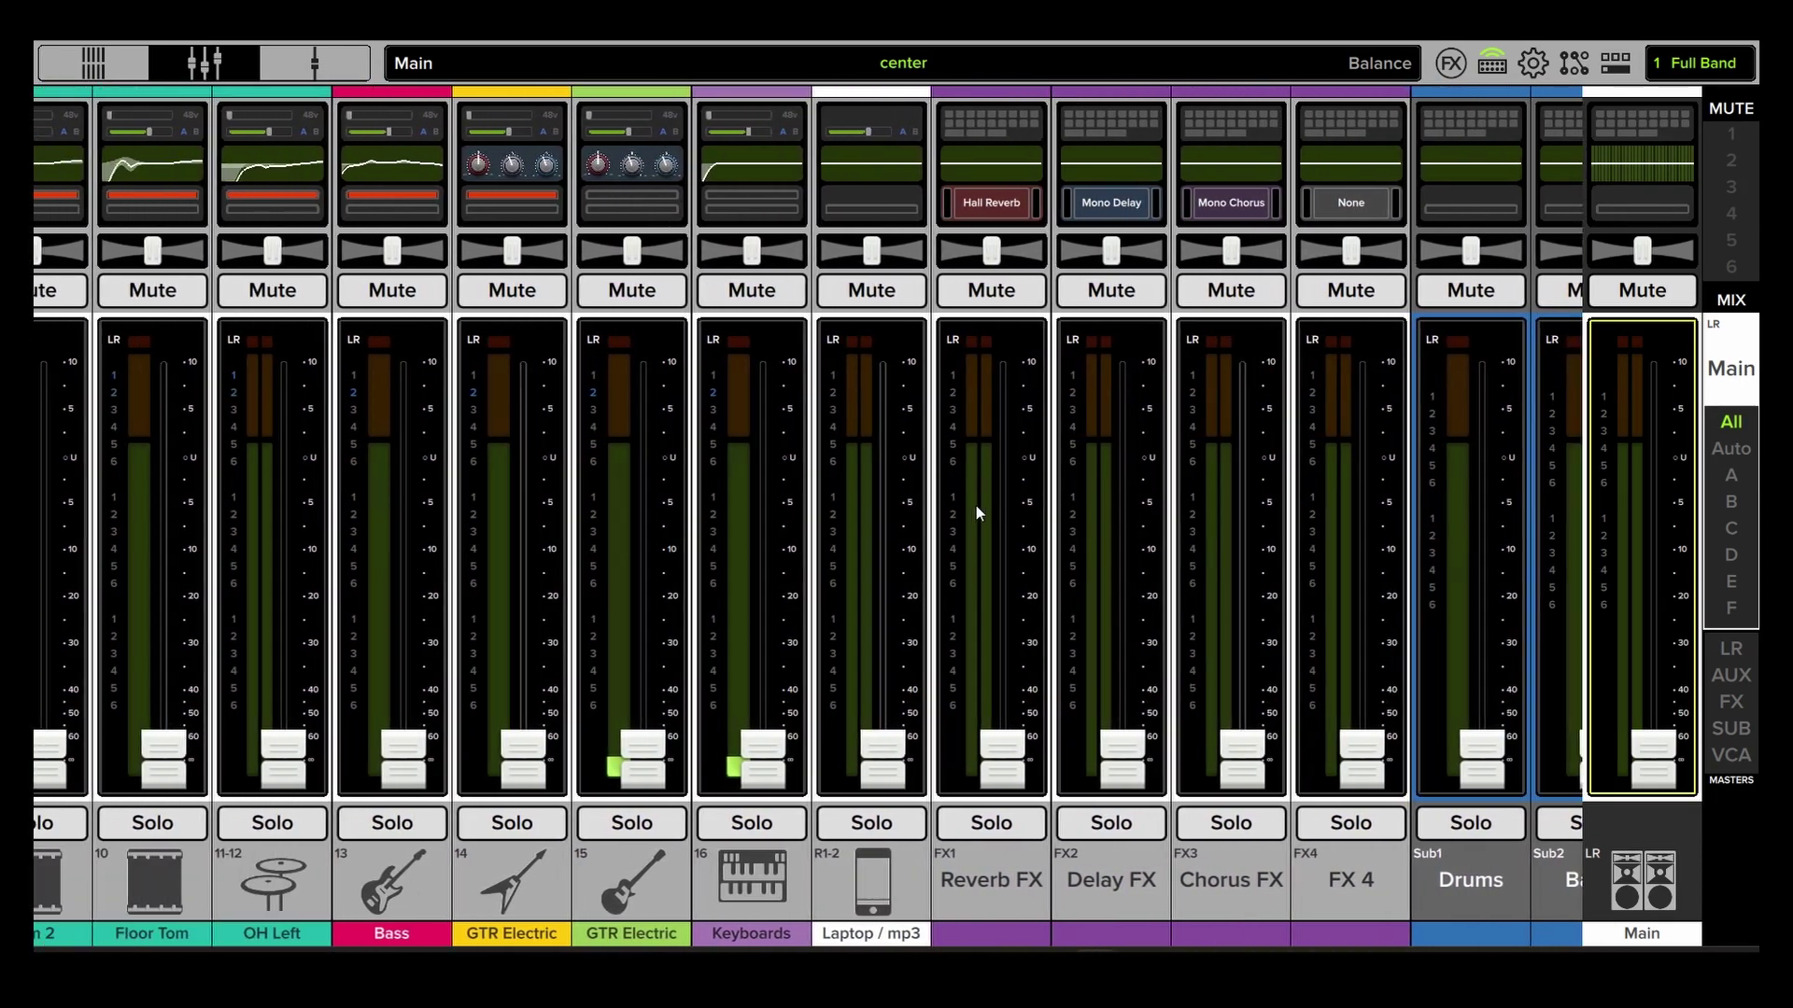
left_click_drag(565, 531, 1526, 433)
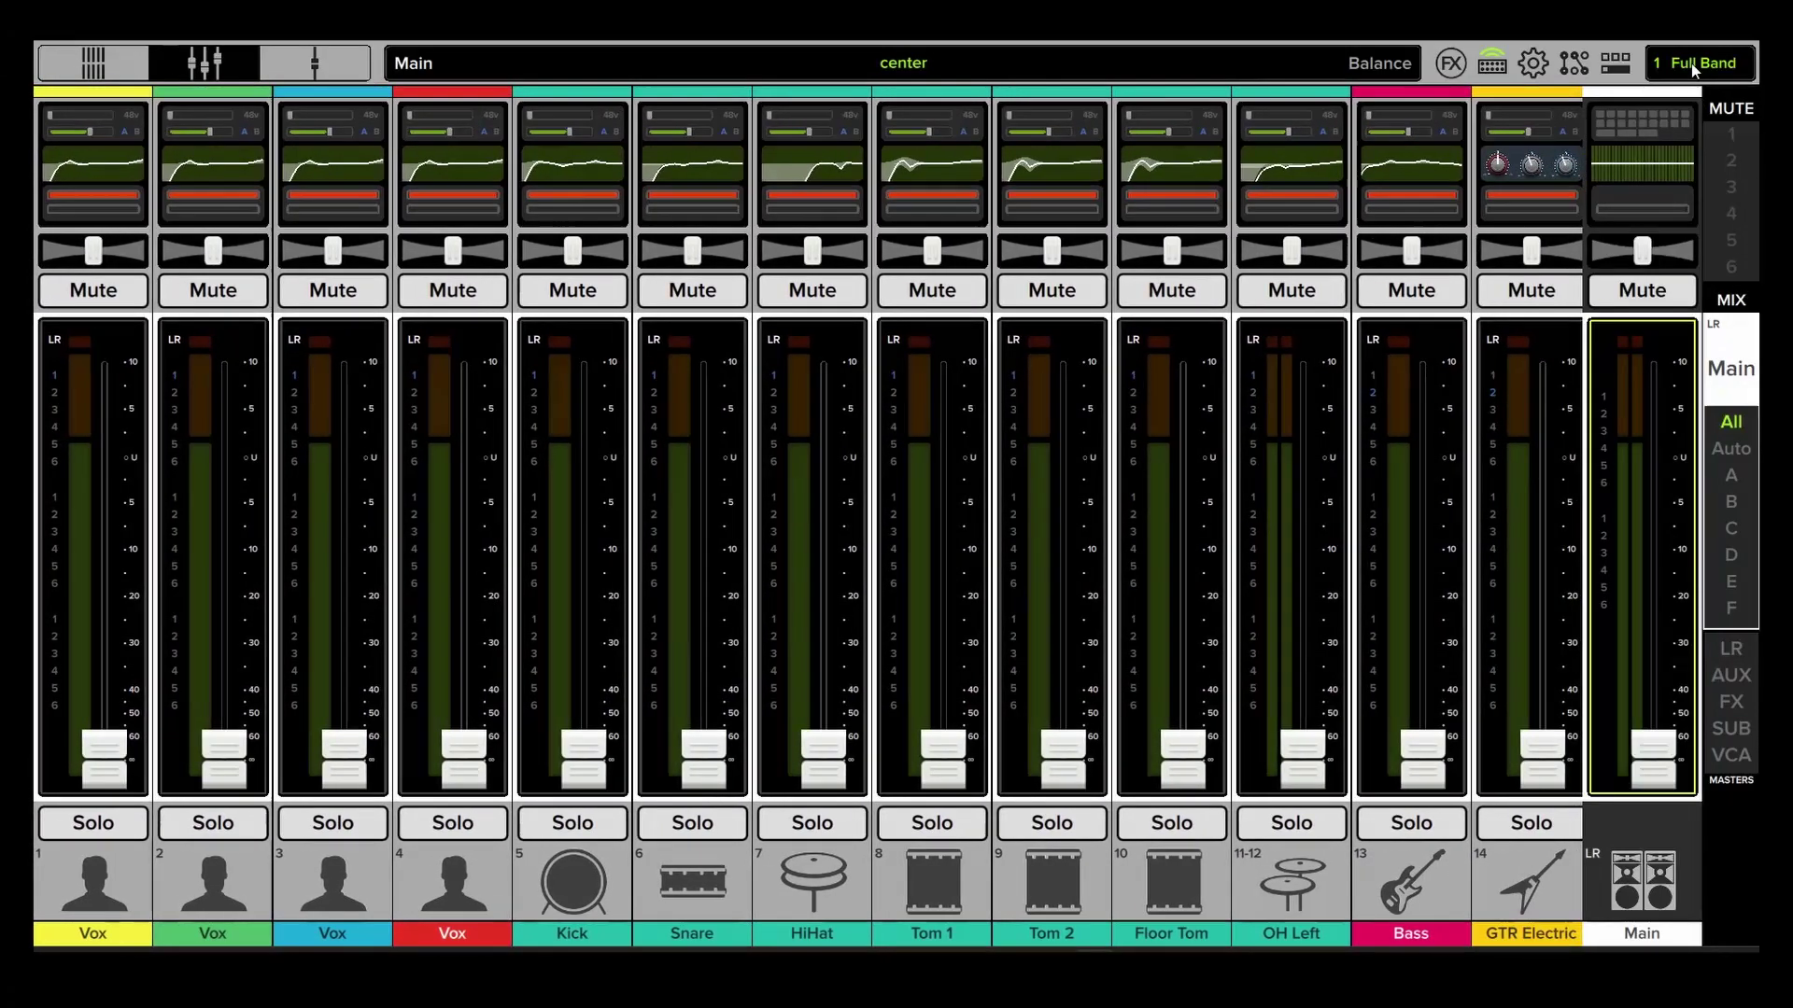
Load the Karaoke show from the offline shows list.
left_click(1691, 62)
left_click(1005, 134)
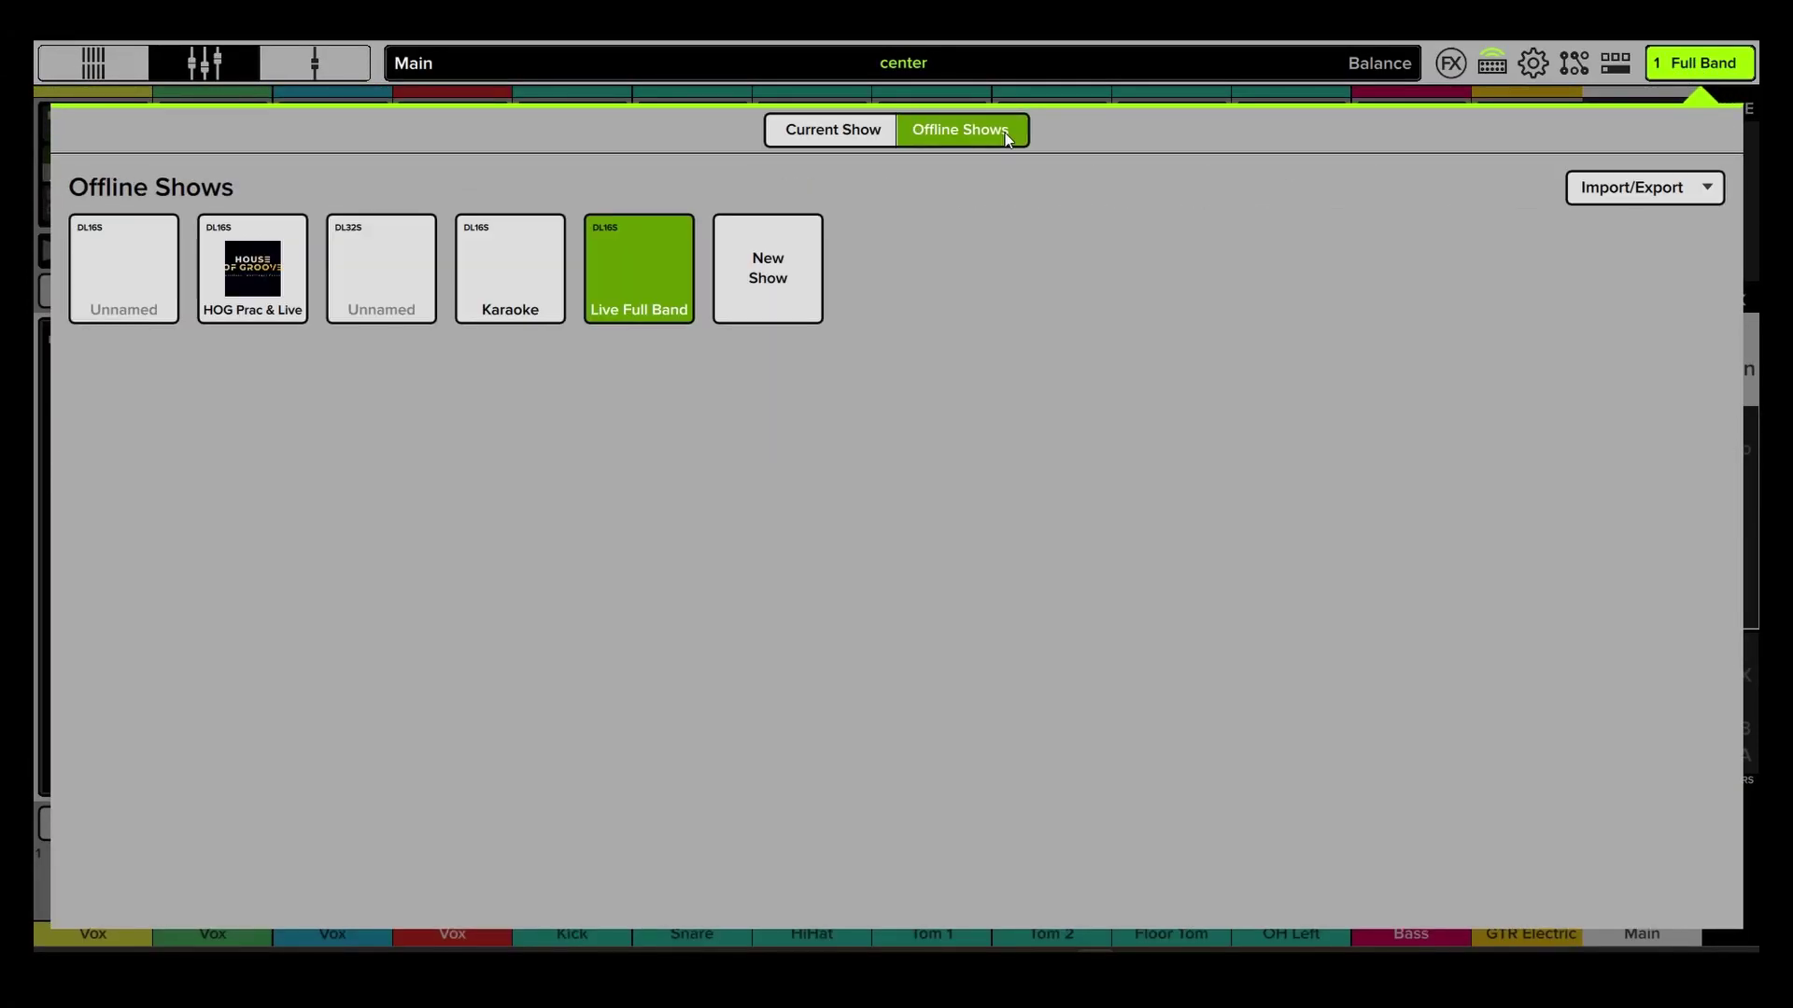
left_click(522, 250)
left_click(577, 168)
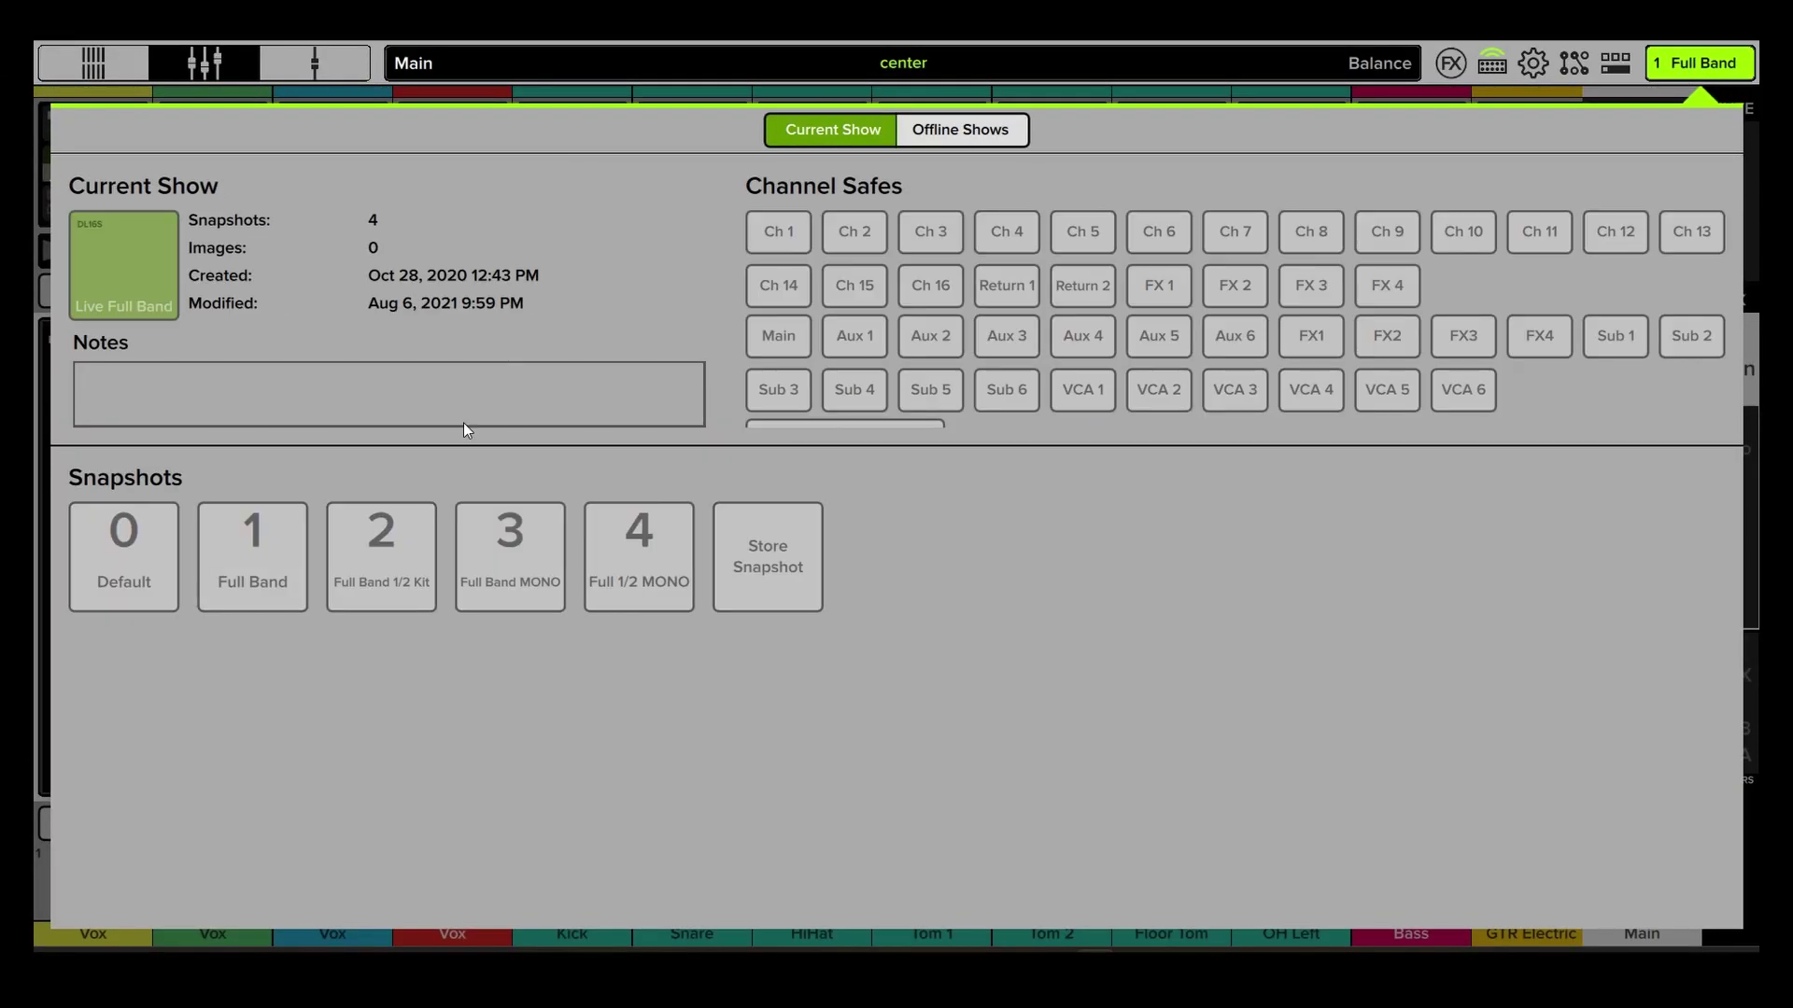
Recall the Karaoke show's Black Beech snapshot, then return to the current show overview.
left_click(252, 556)
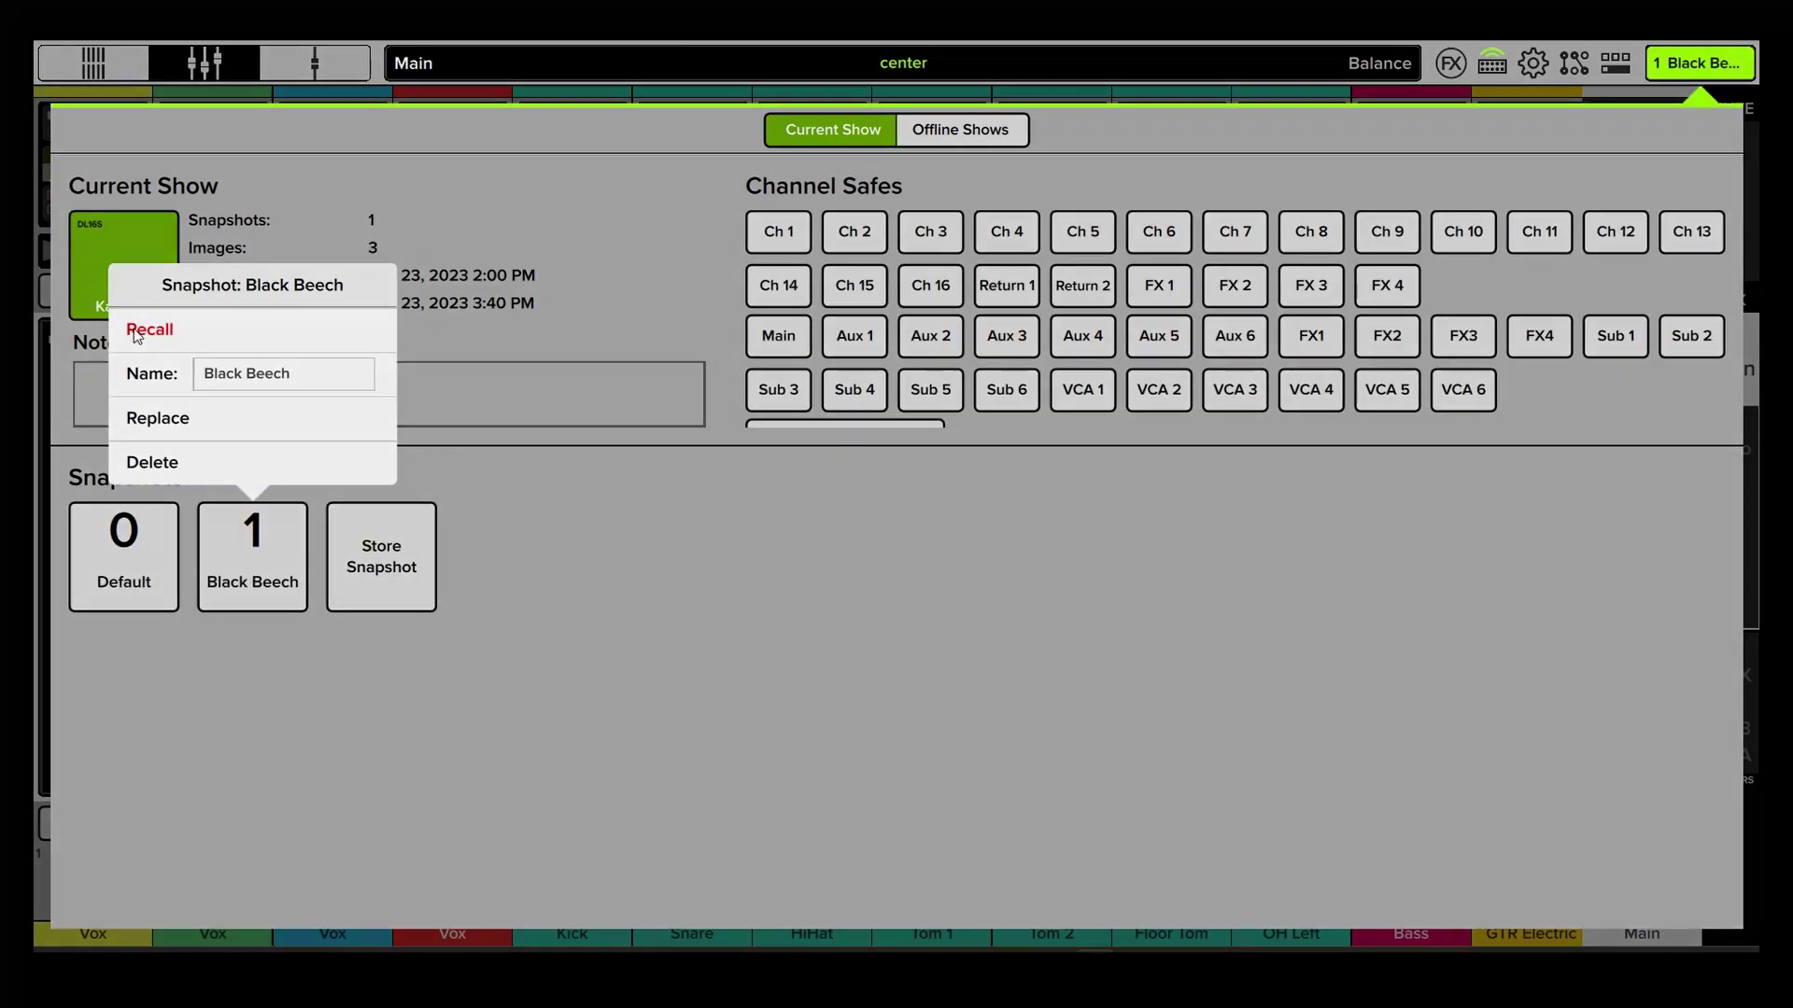
left_click(149, 329)
left_click(896, 507)
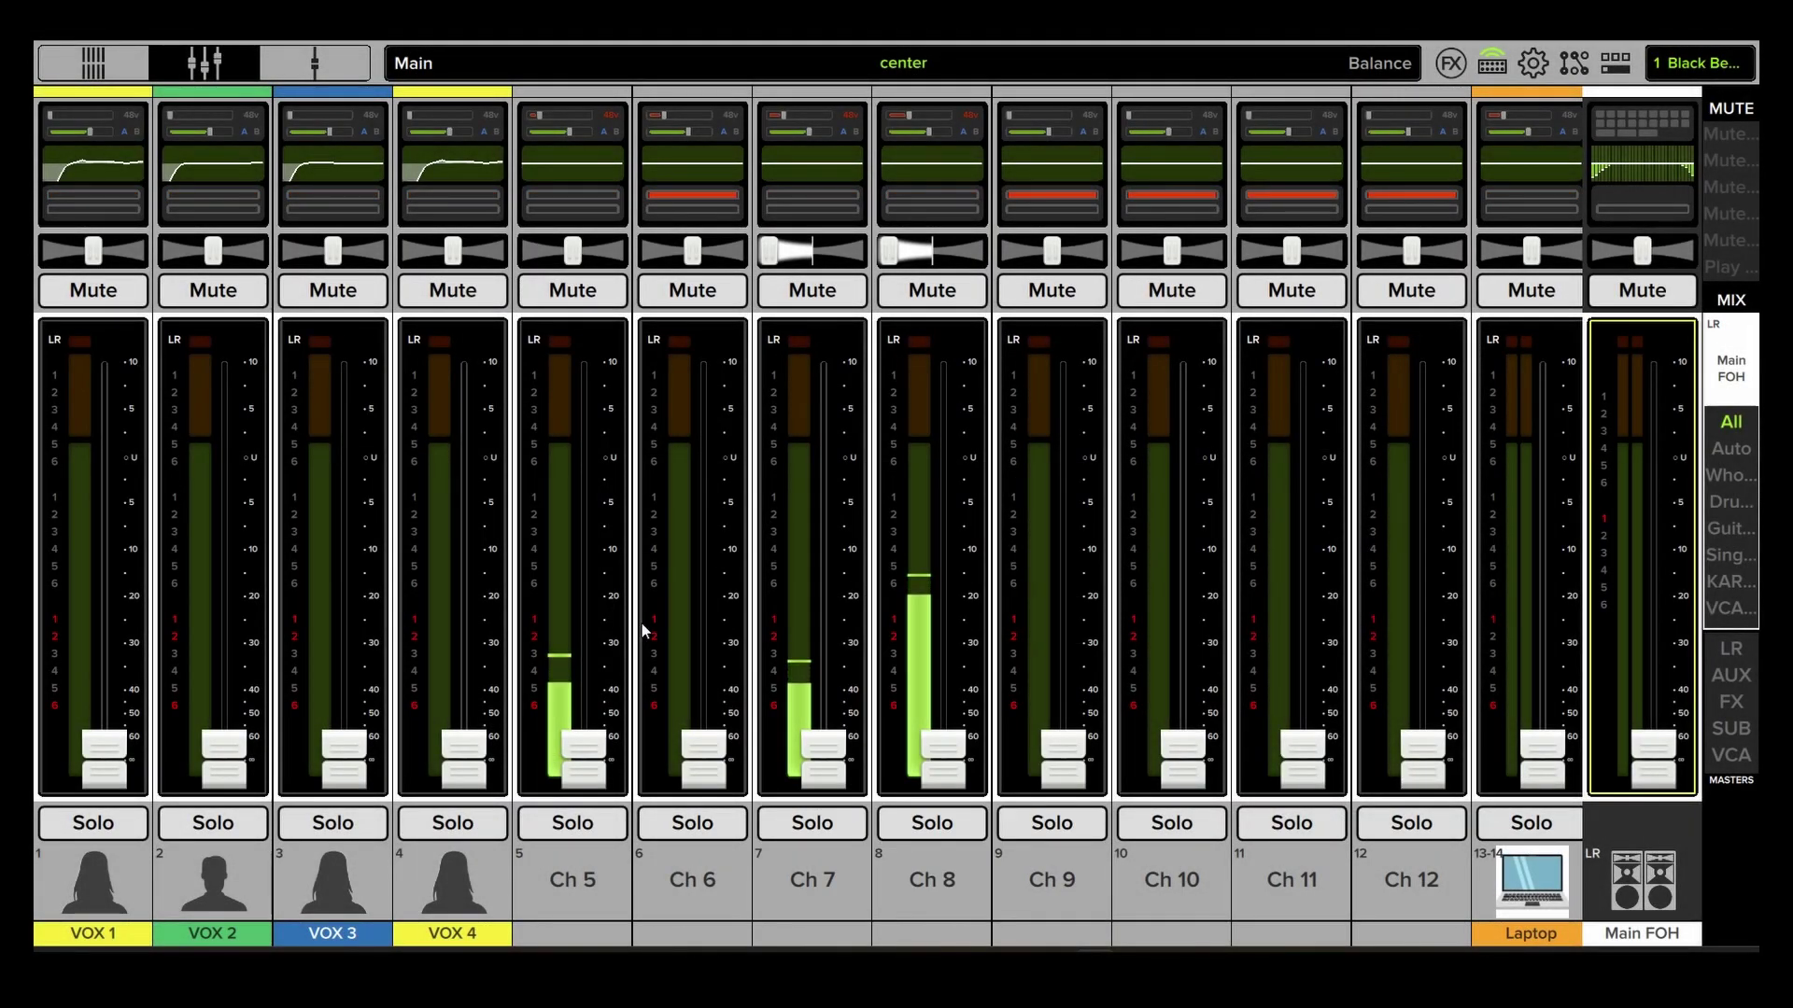
scroll(642, 629, "right", 4)
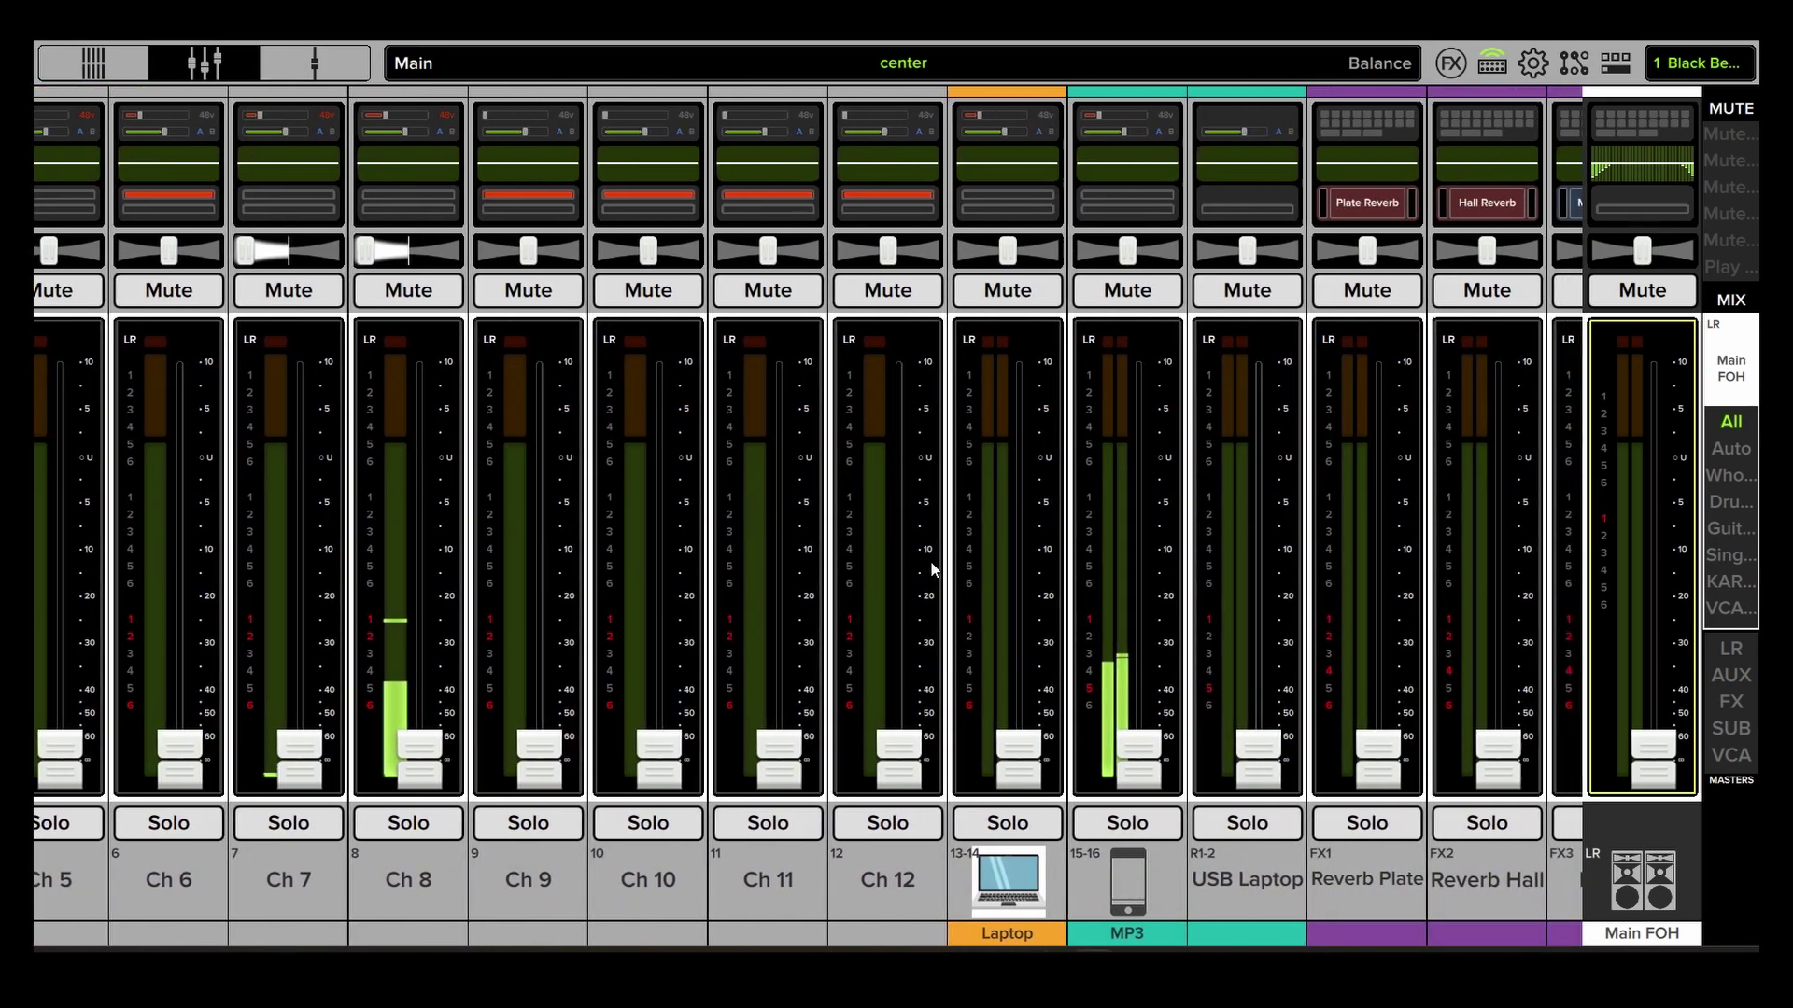
scroll(514, 531, "left", 5)
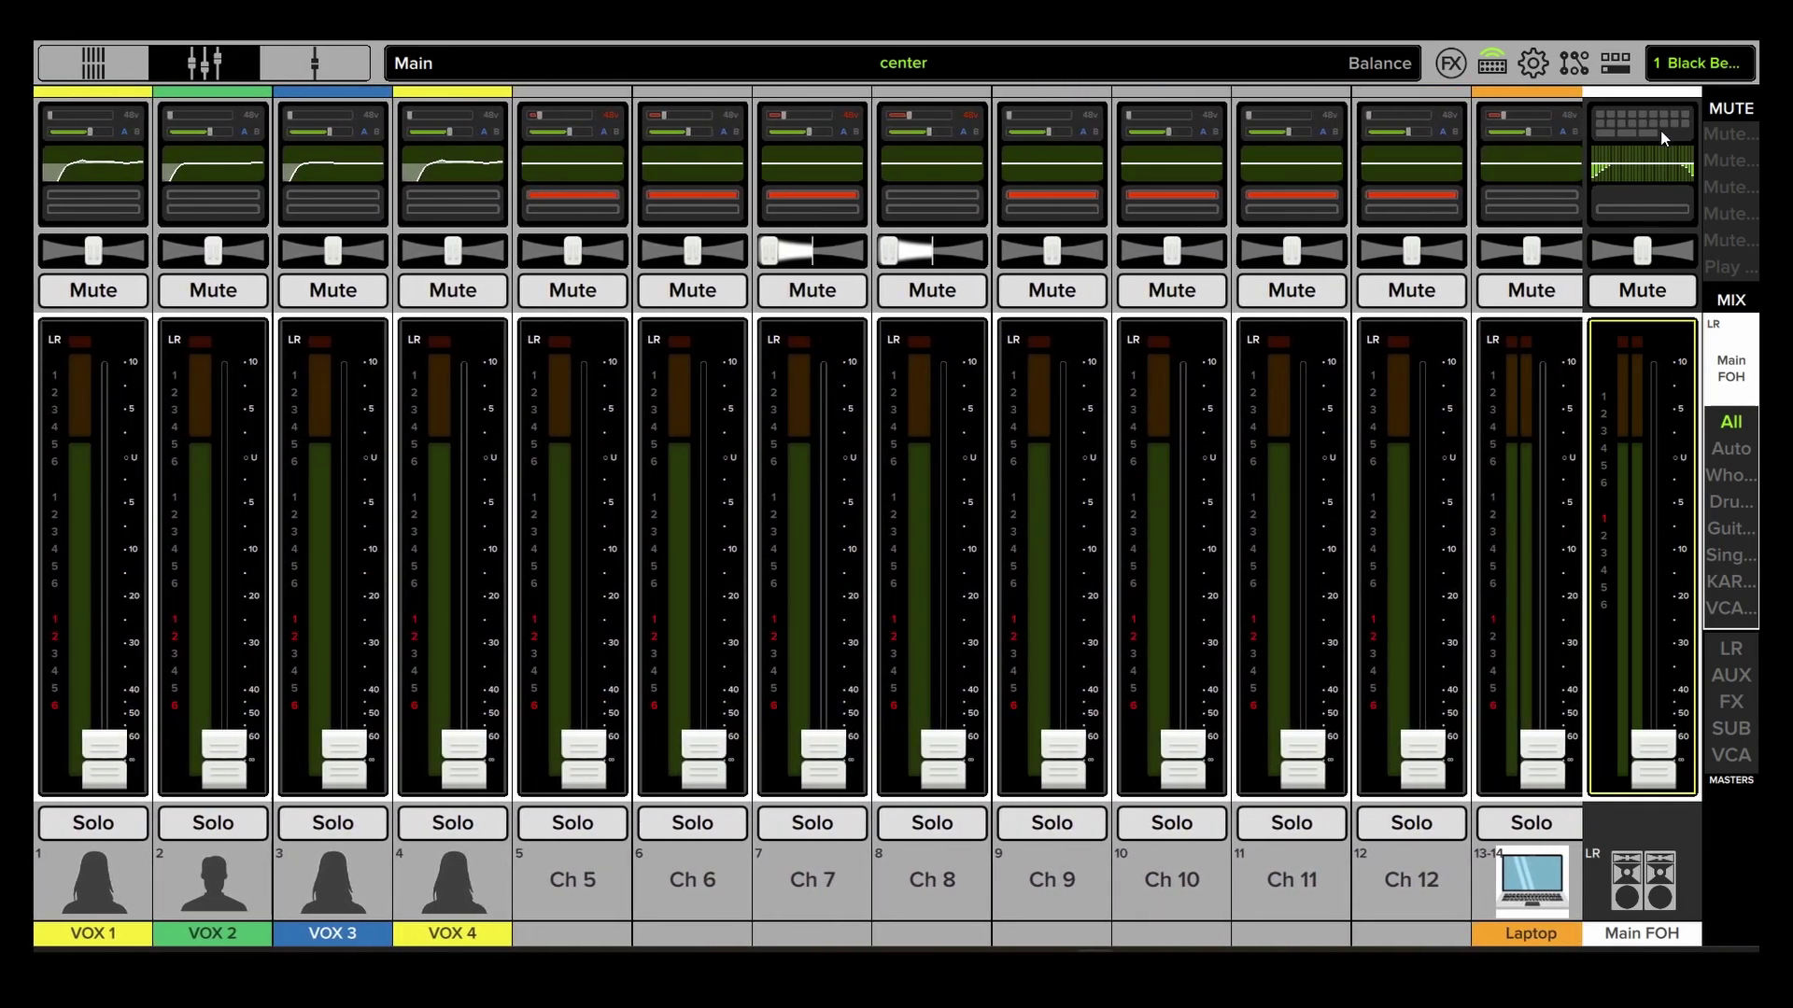
left_click(1698, 63)
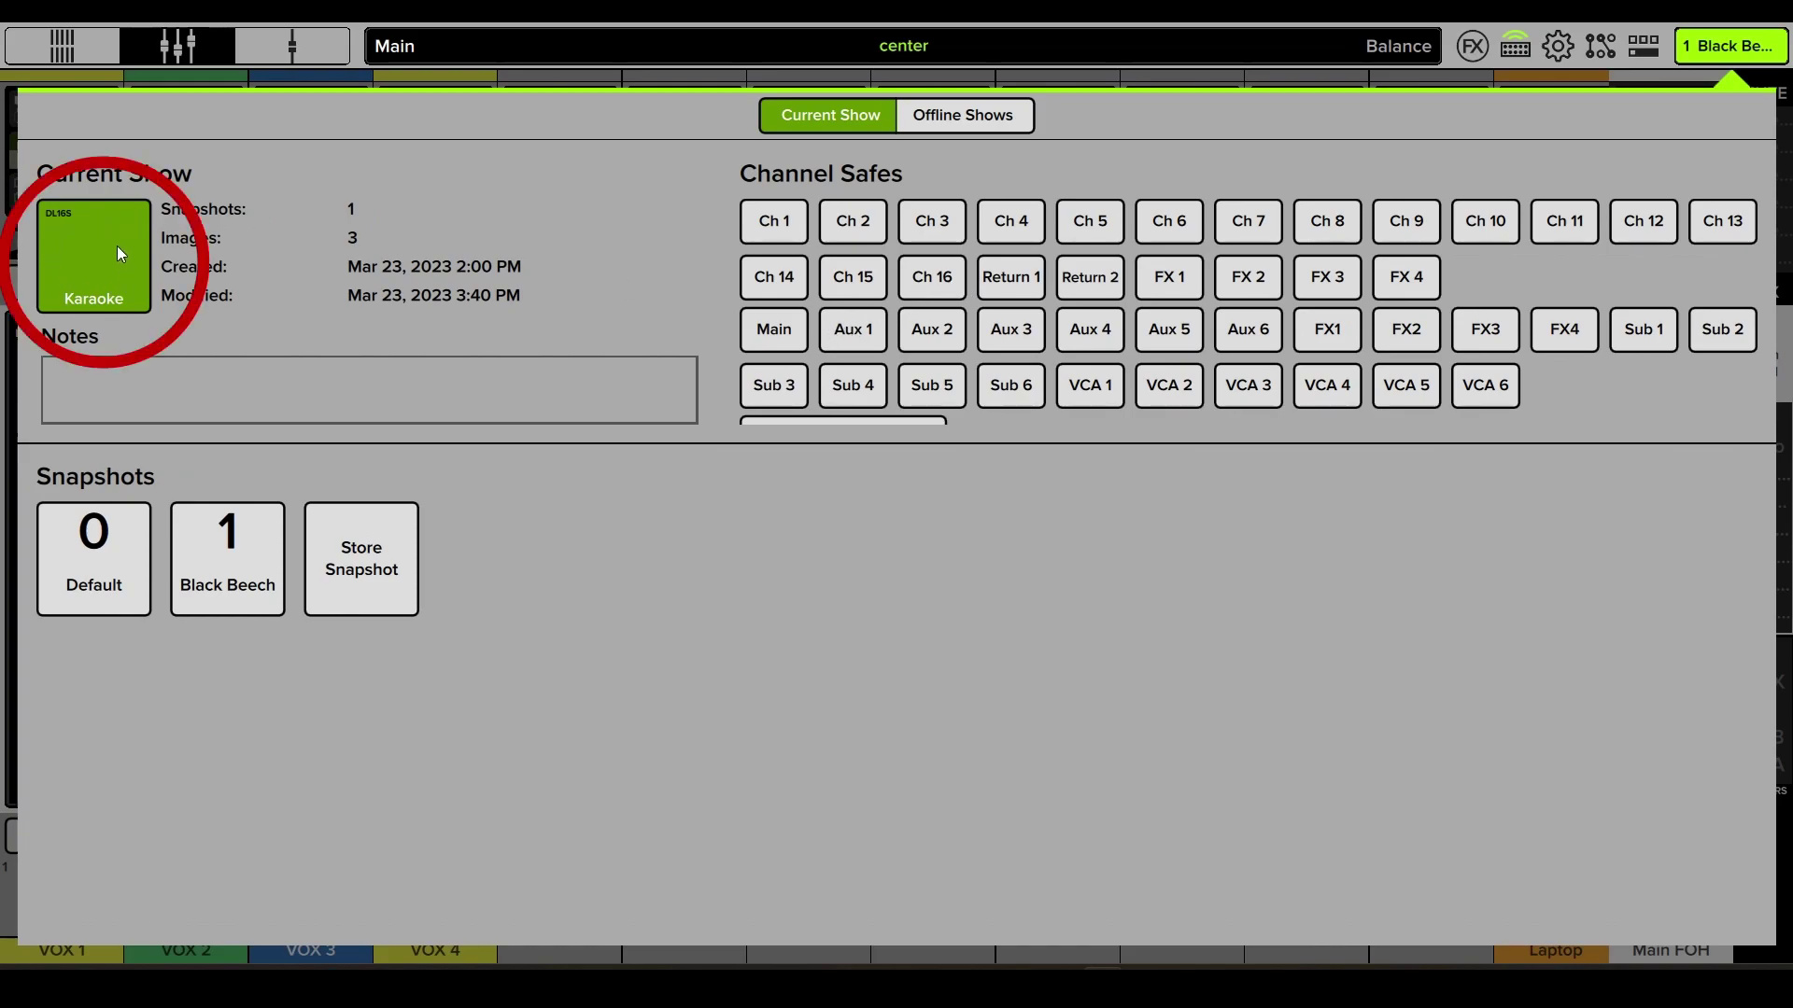
Write 'Important info about band!!' in the Karaoke show notes, then erase it again.
left_click(71, 377)
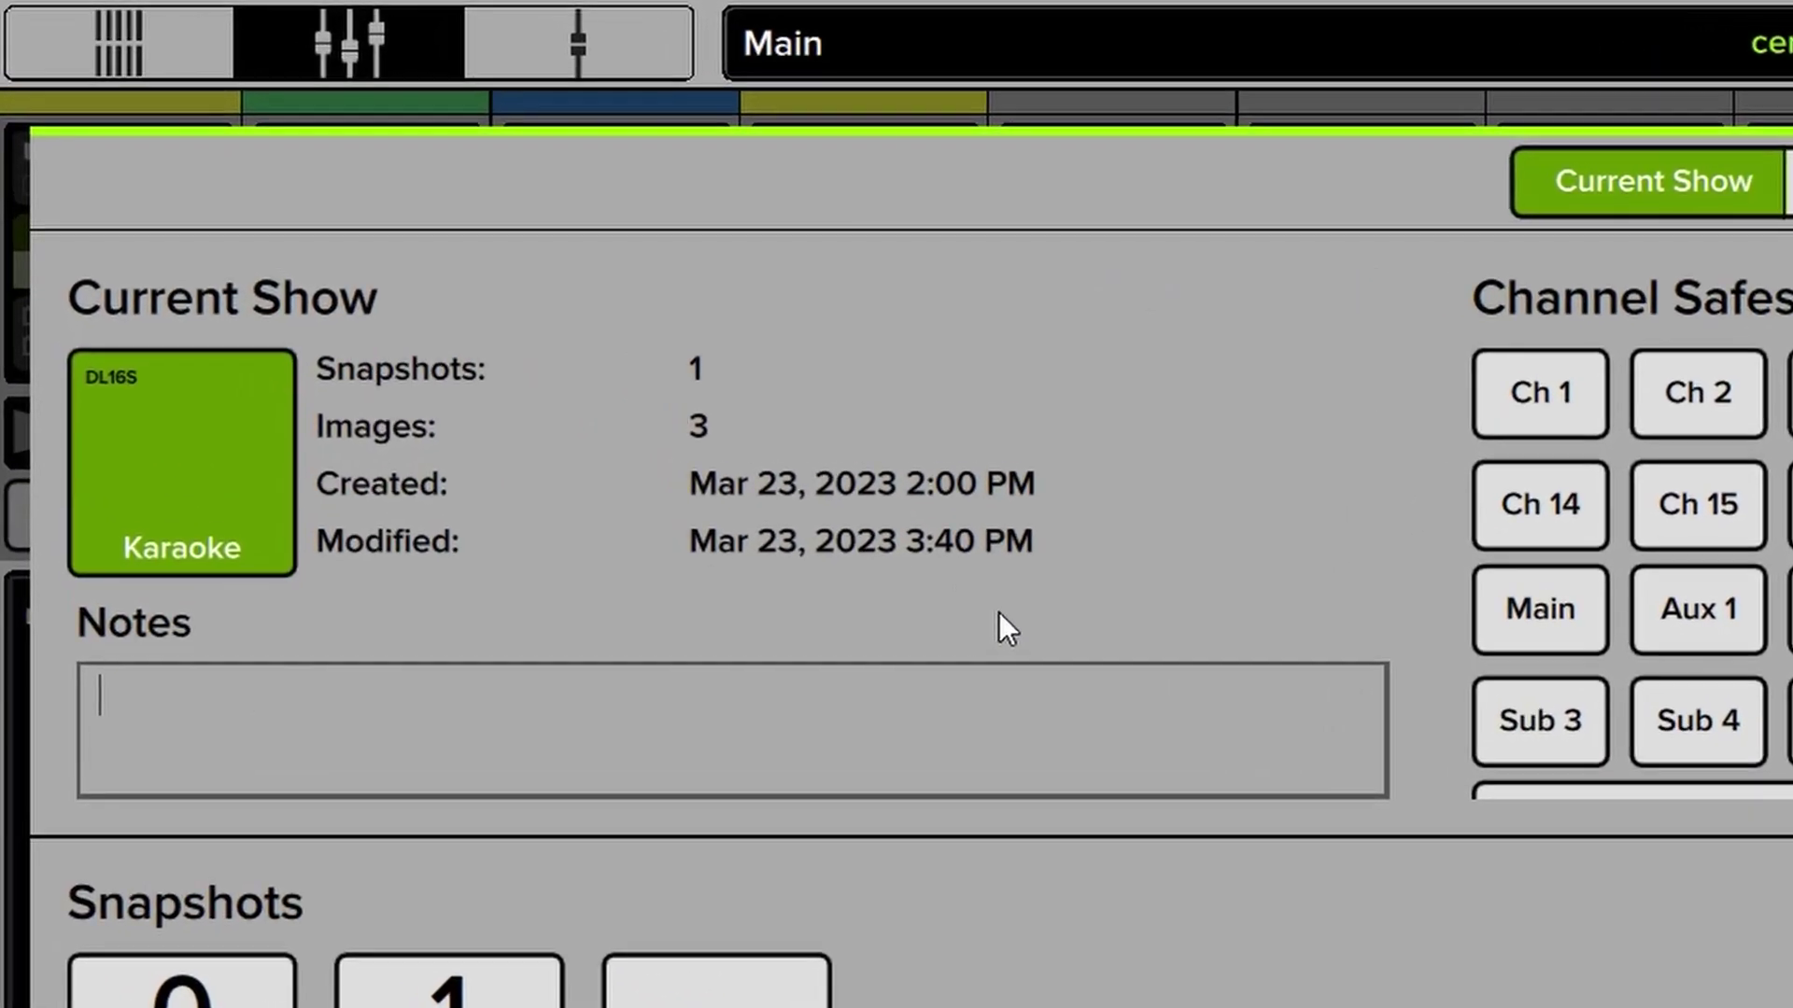
type("Import")
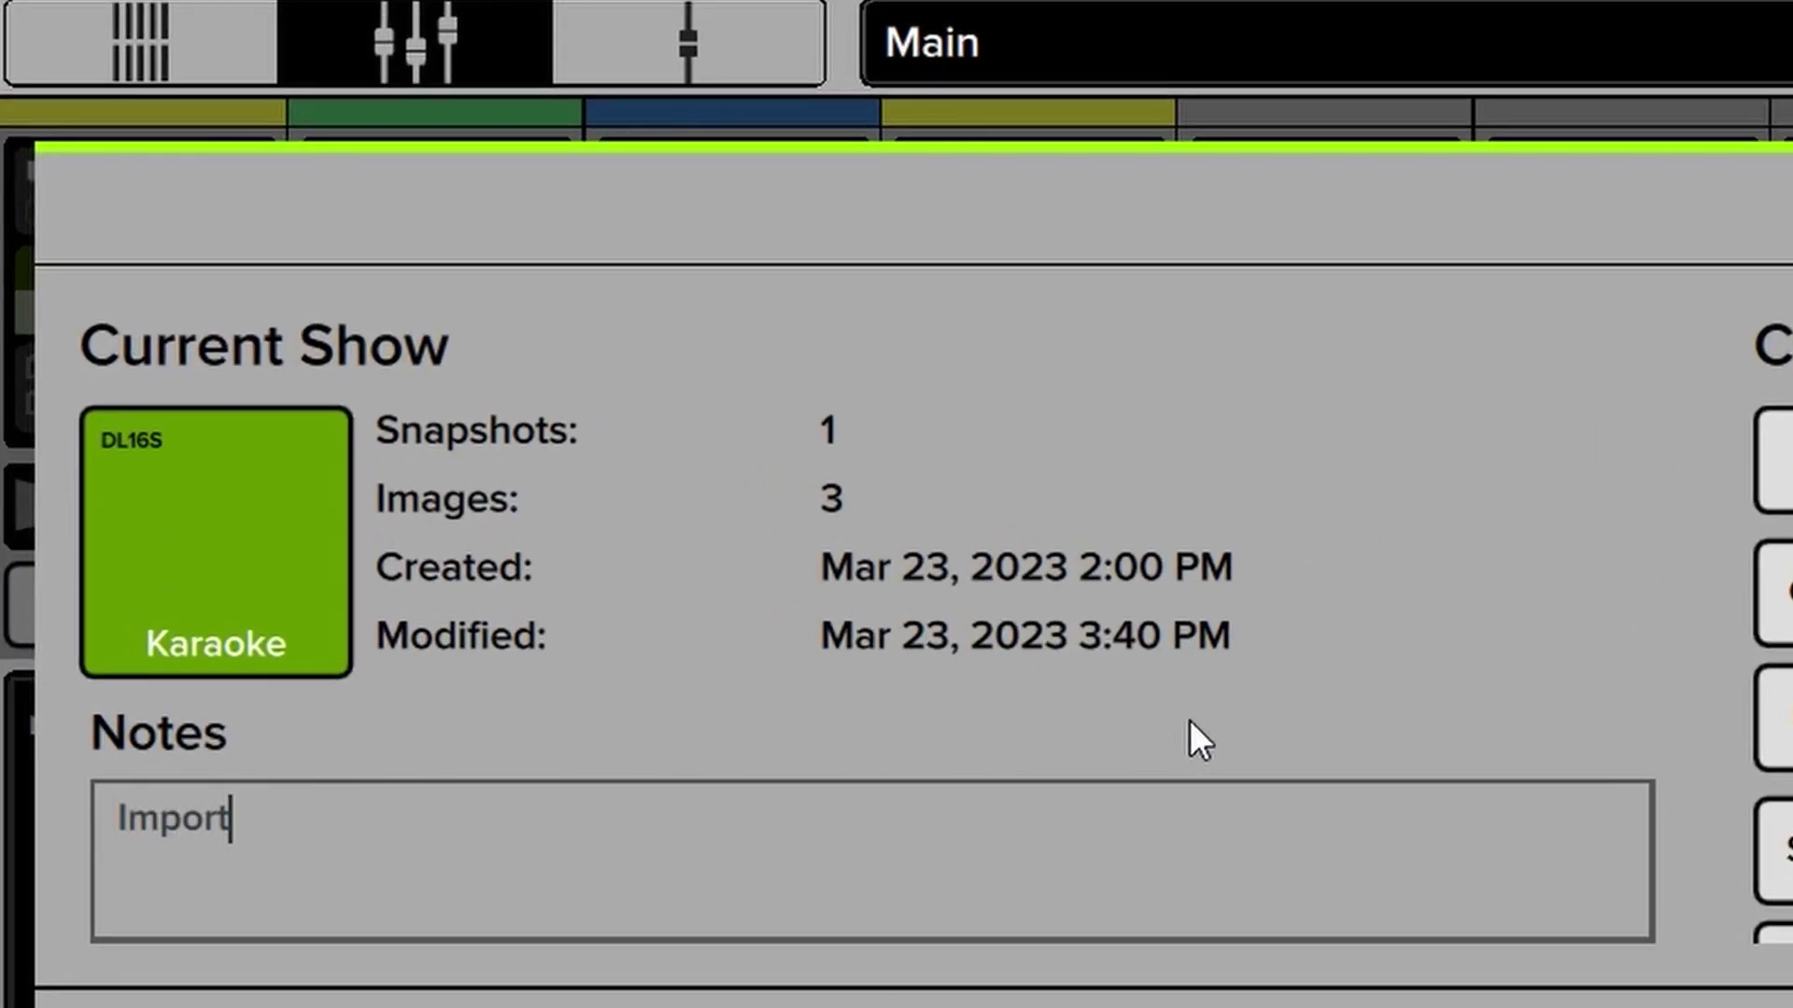
type("ant info about ")
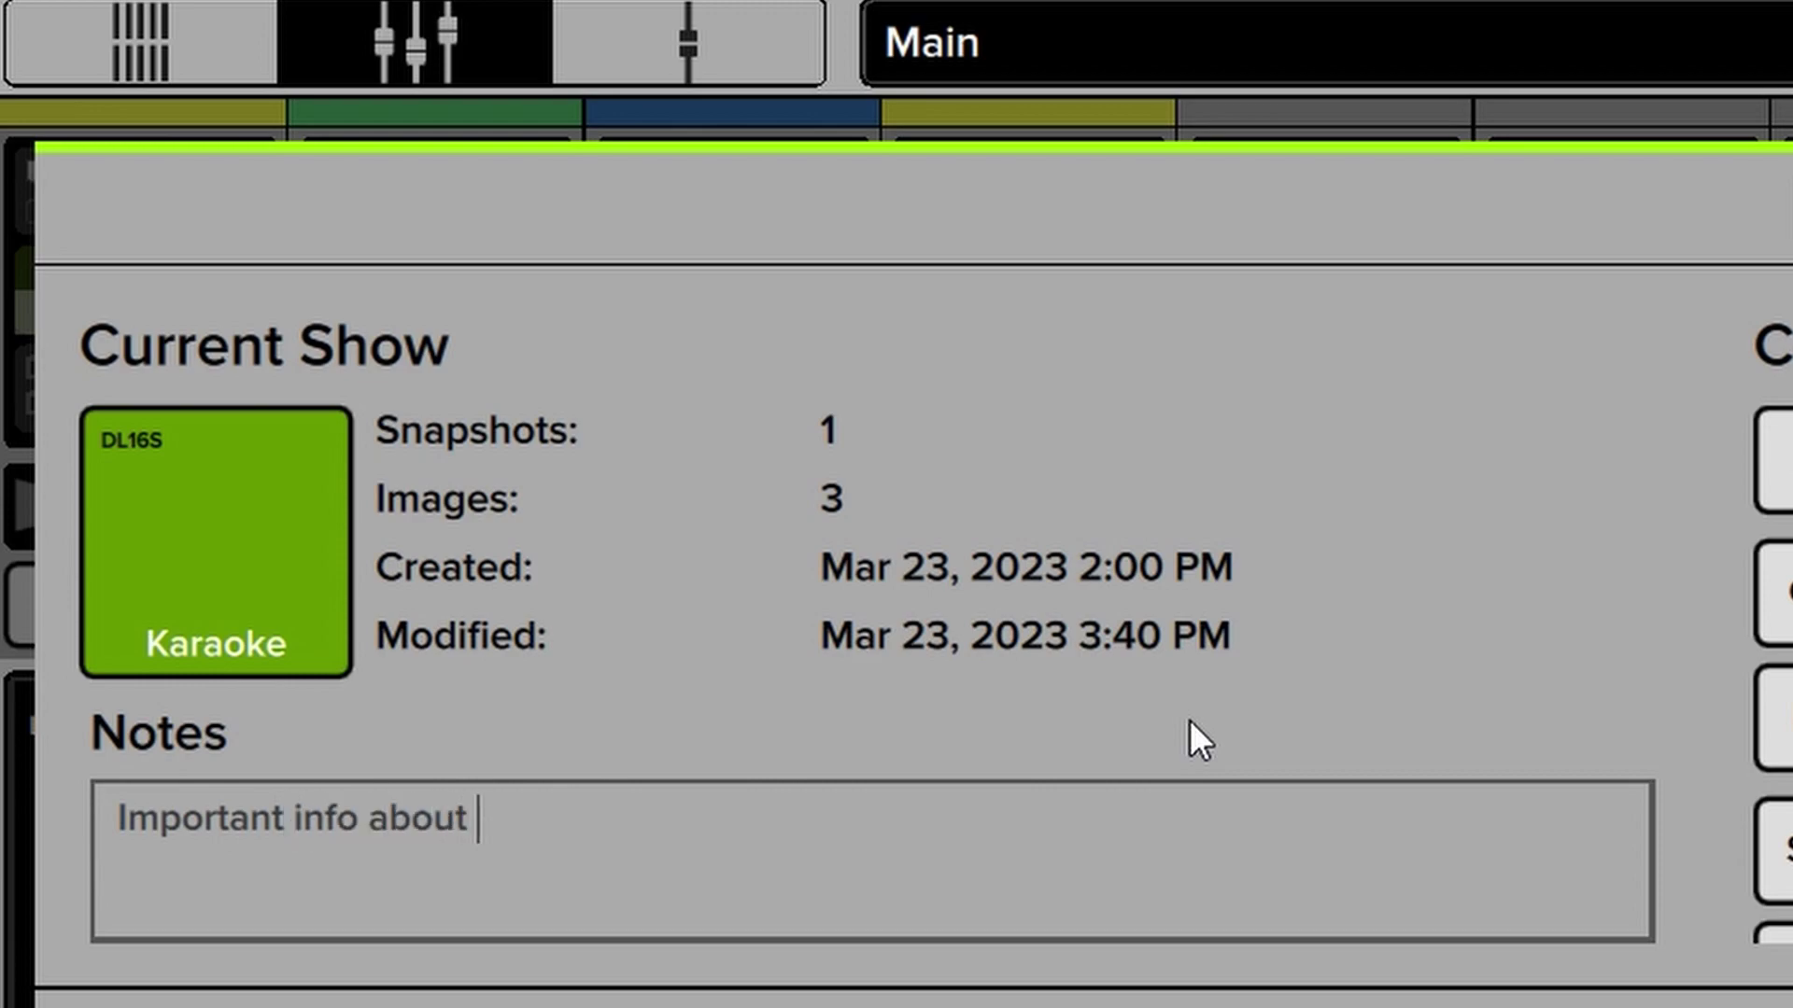
type("band!")
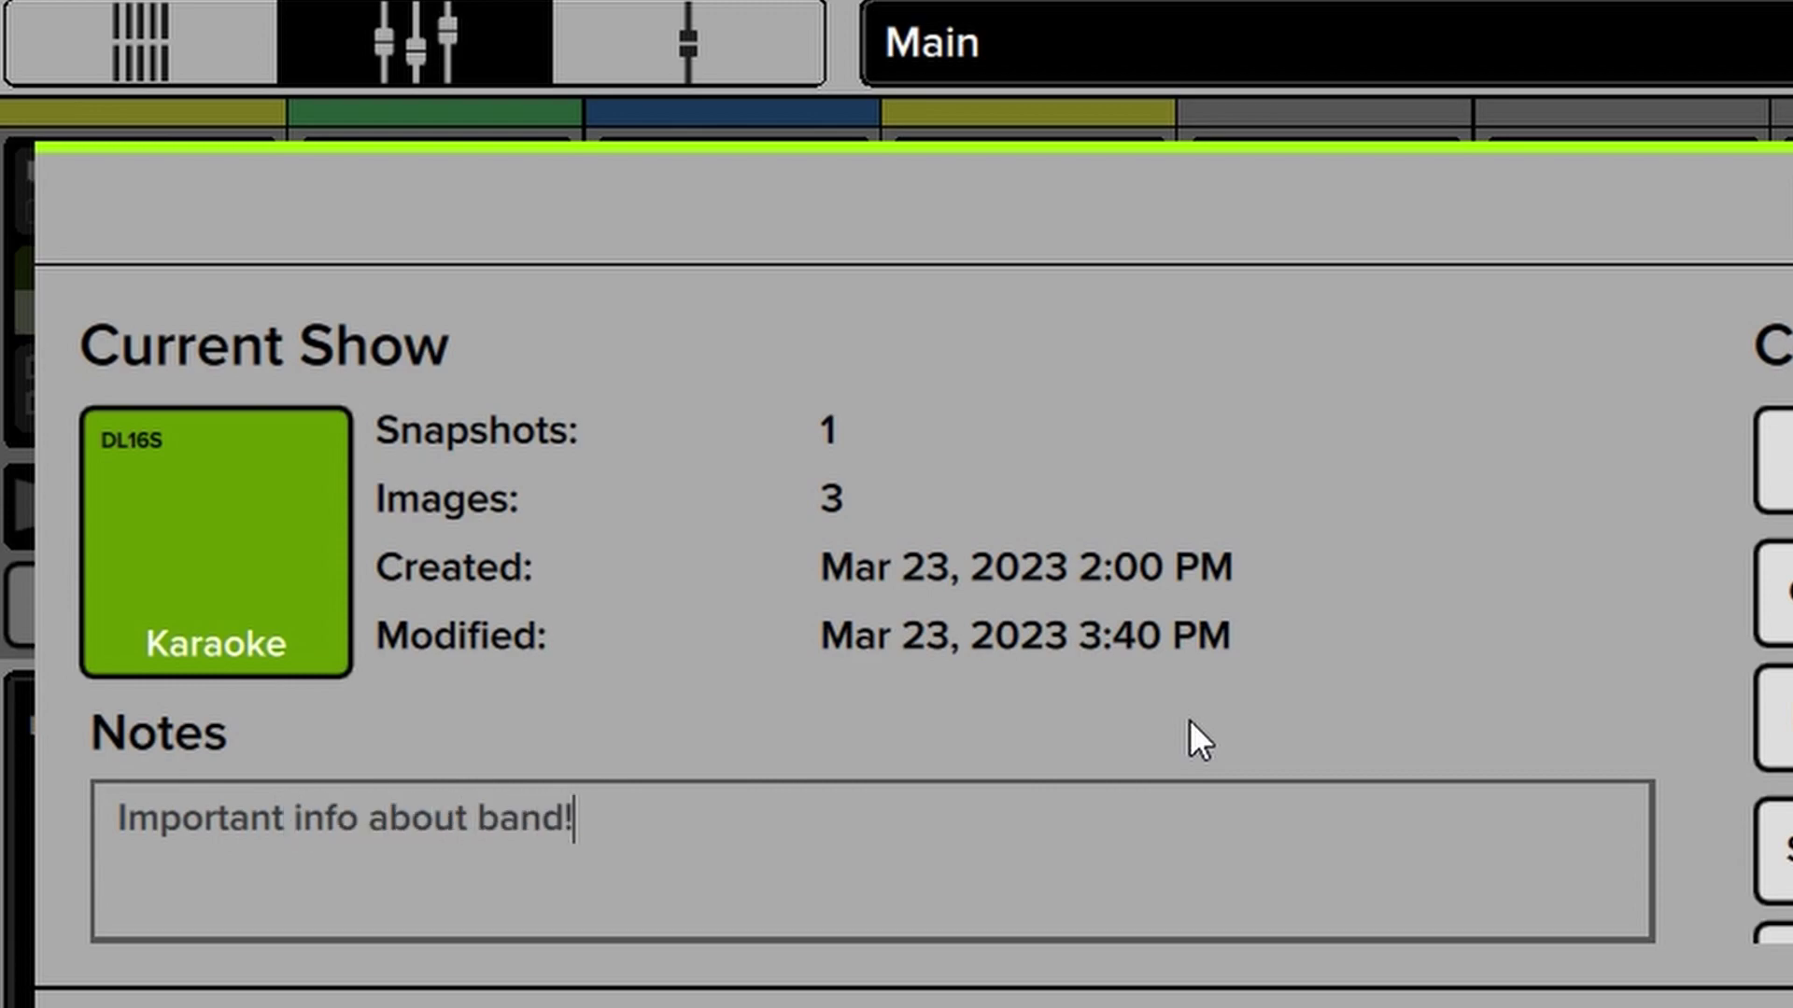
type("!!")
key("Return")
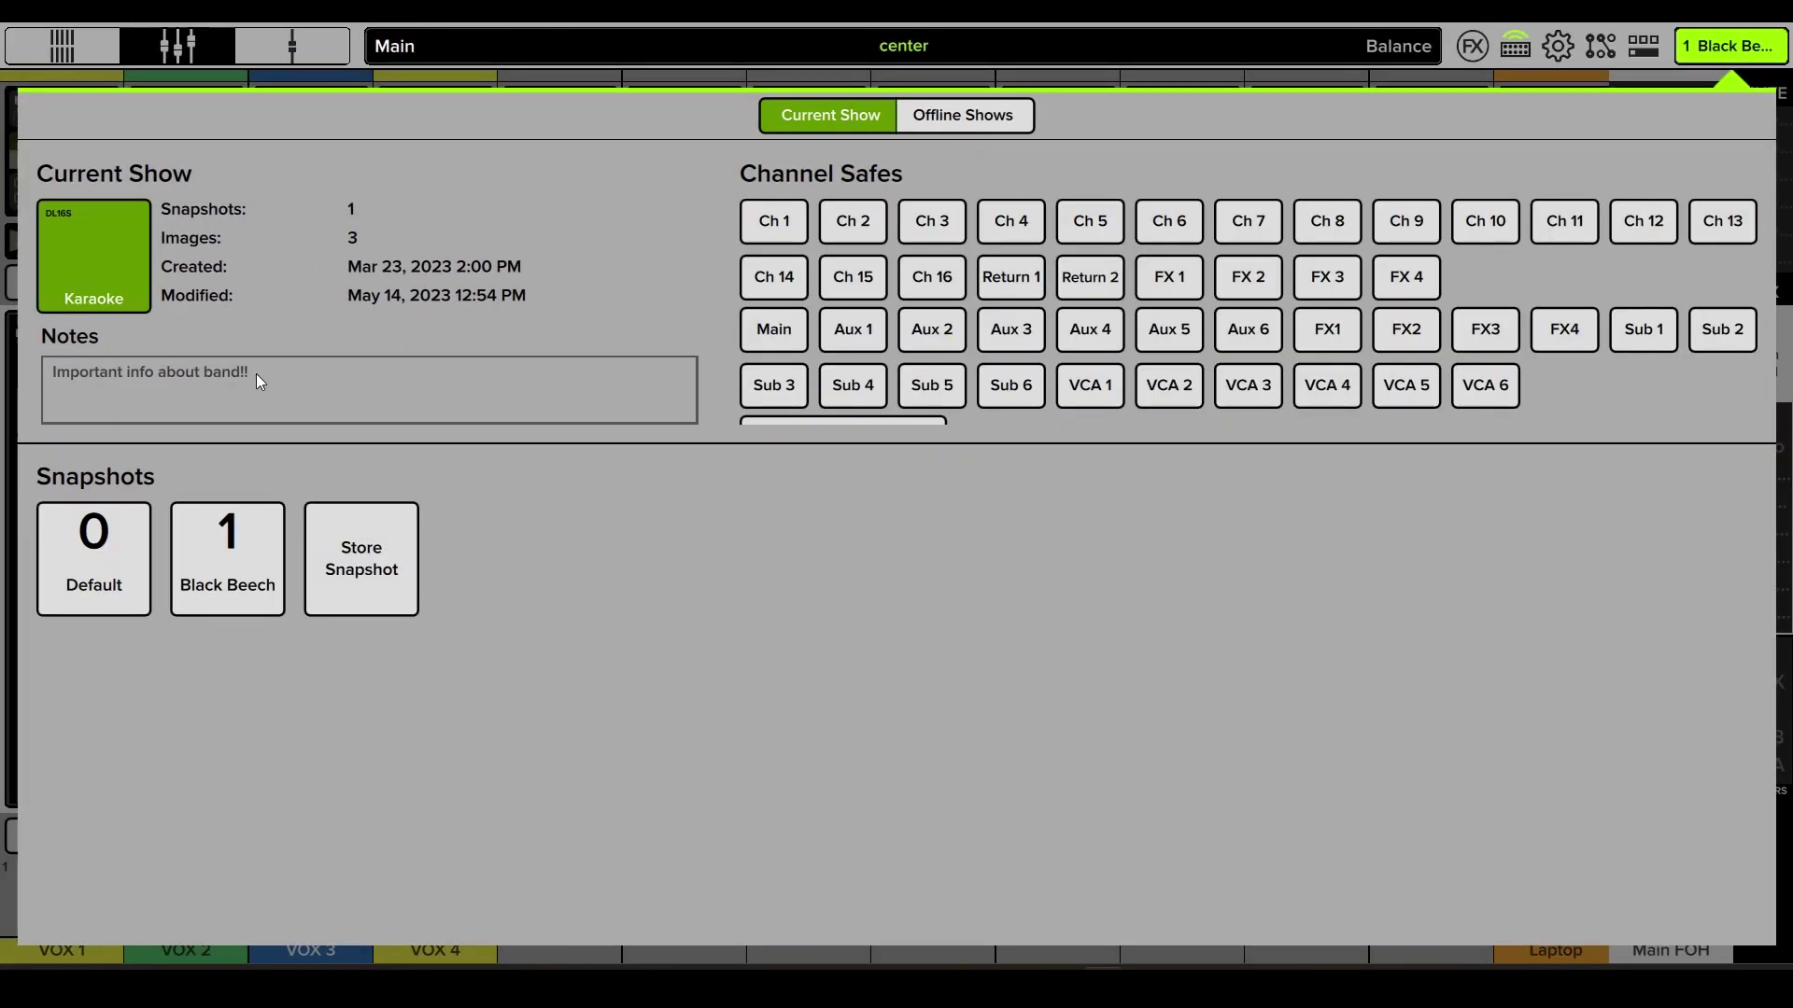
key("BackSpace")
key("BackSpace")
key("BackSpace")
key("BackSpace")
key("BackSpace")
key("BackSpace")
View the offline shows and their Import/Export menu, then close the shows page back to mixing.
left_click(968, 115)
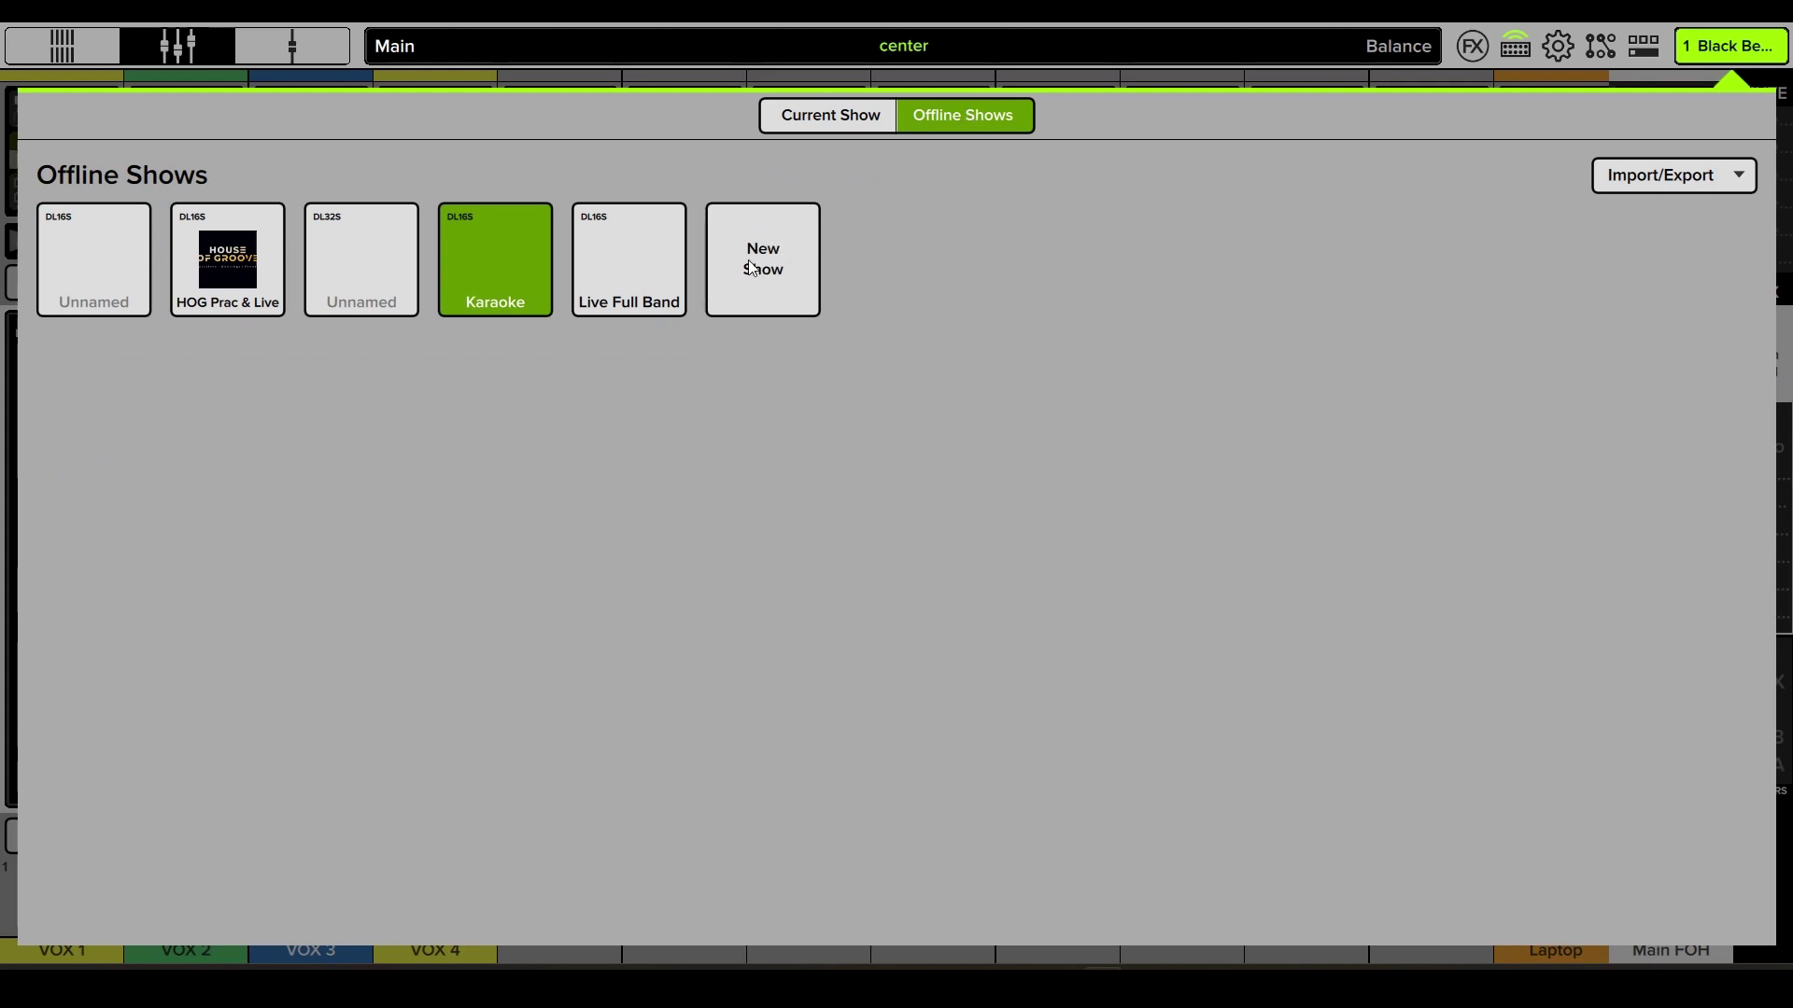
left_click(1685, 183)
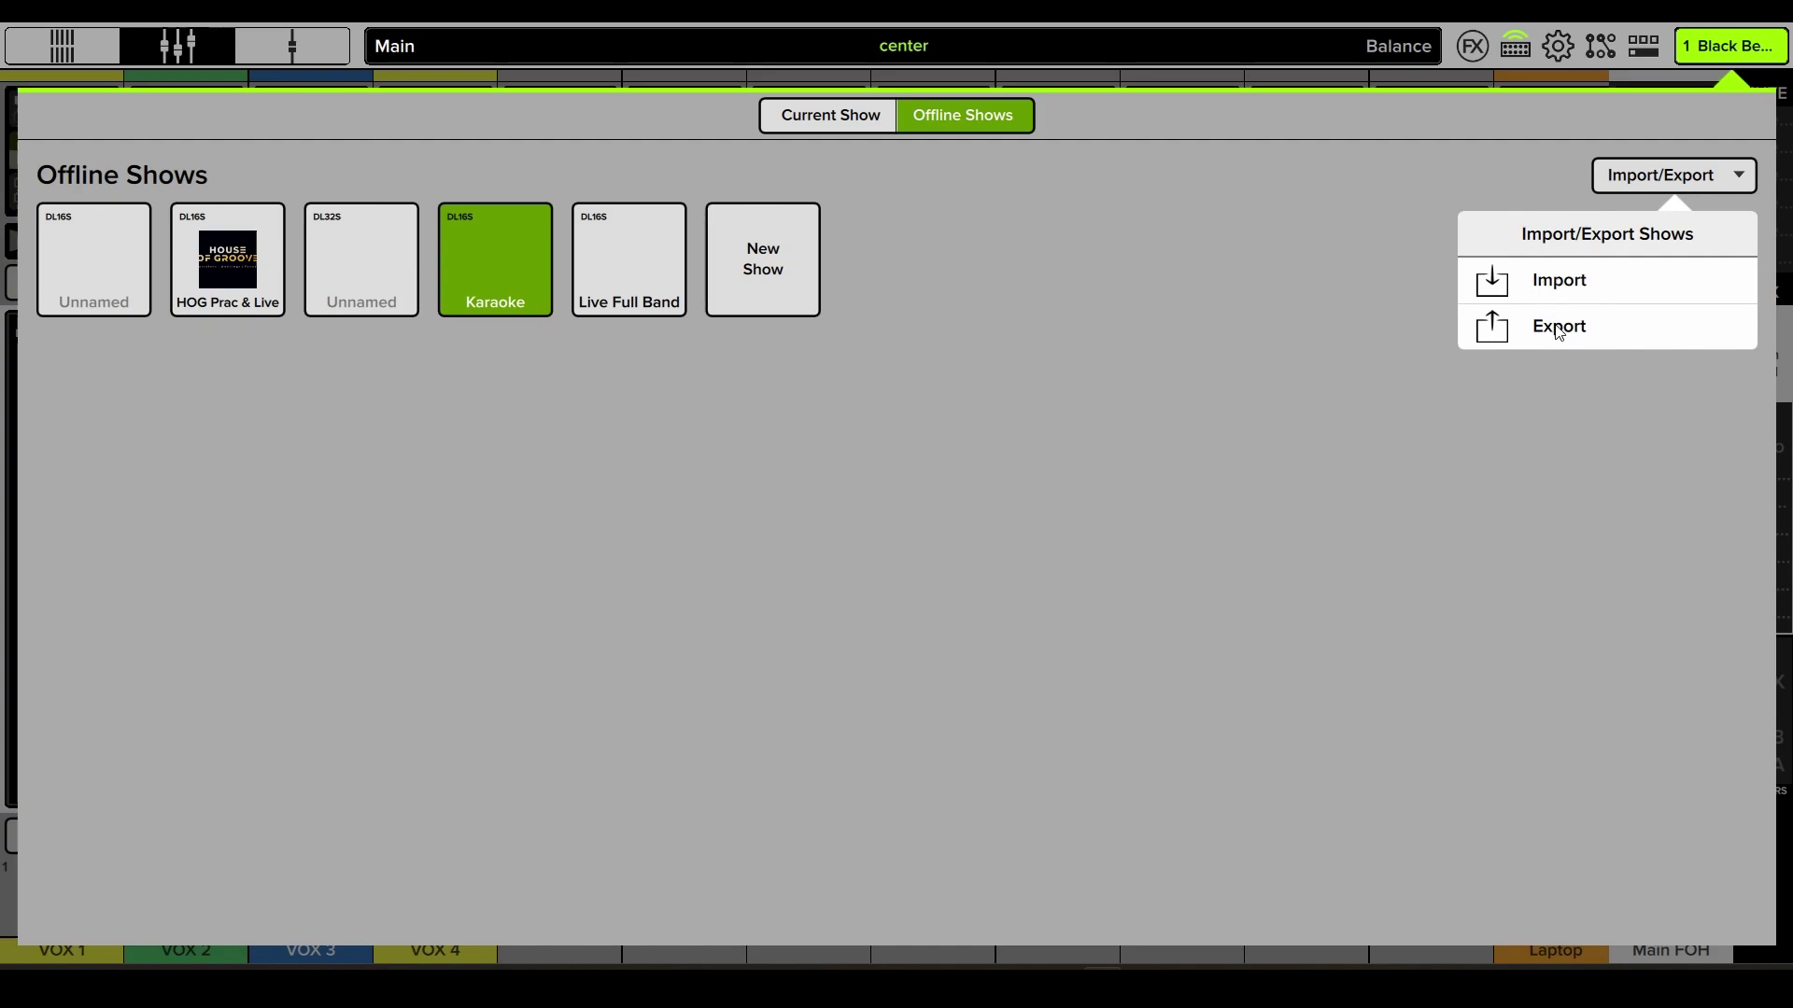
left_click(1723, 180)
left_click(1741, 46)
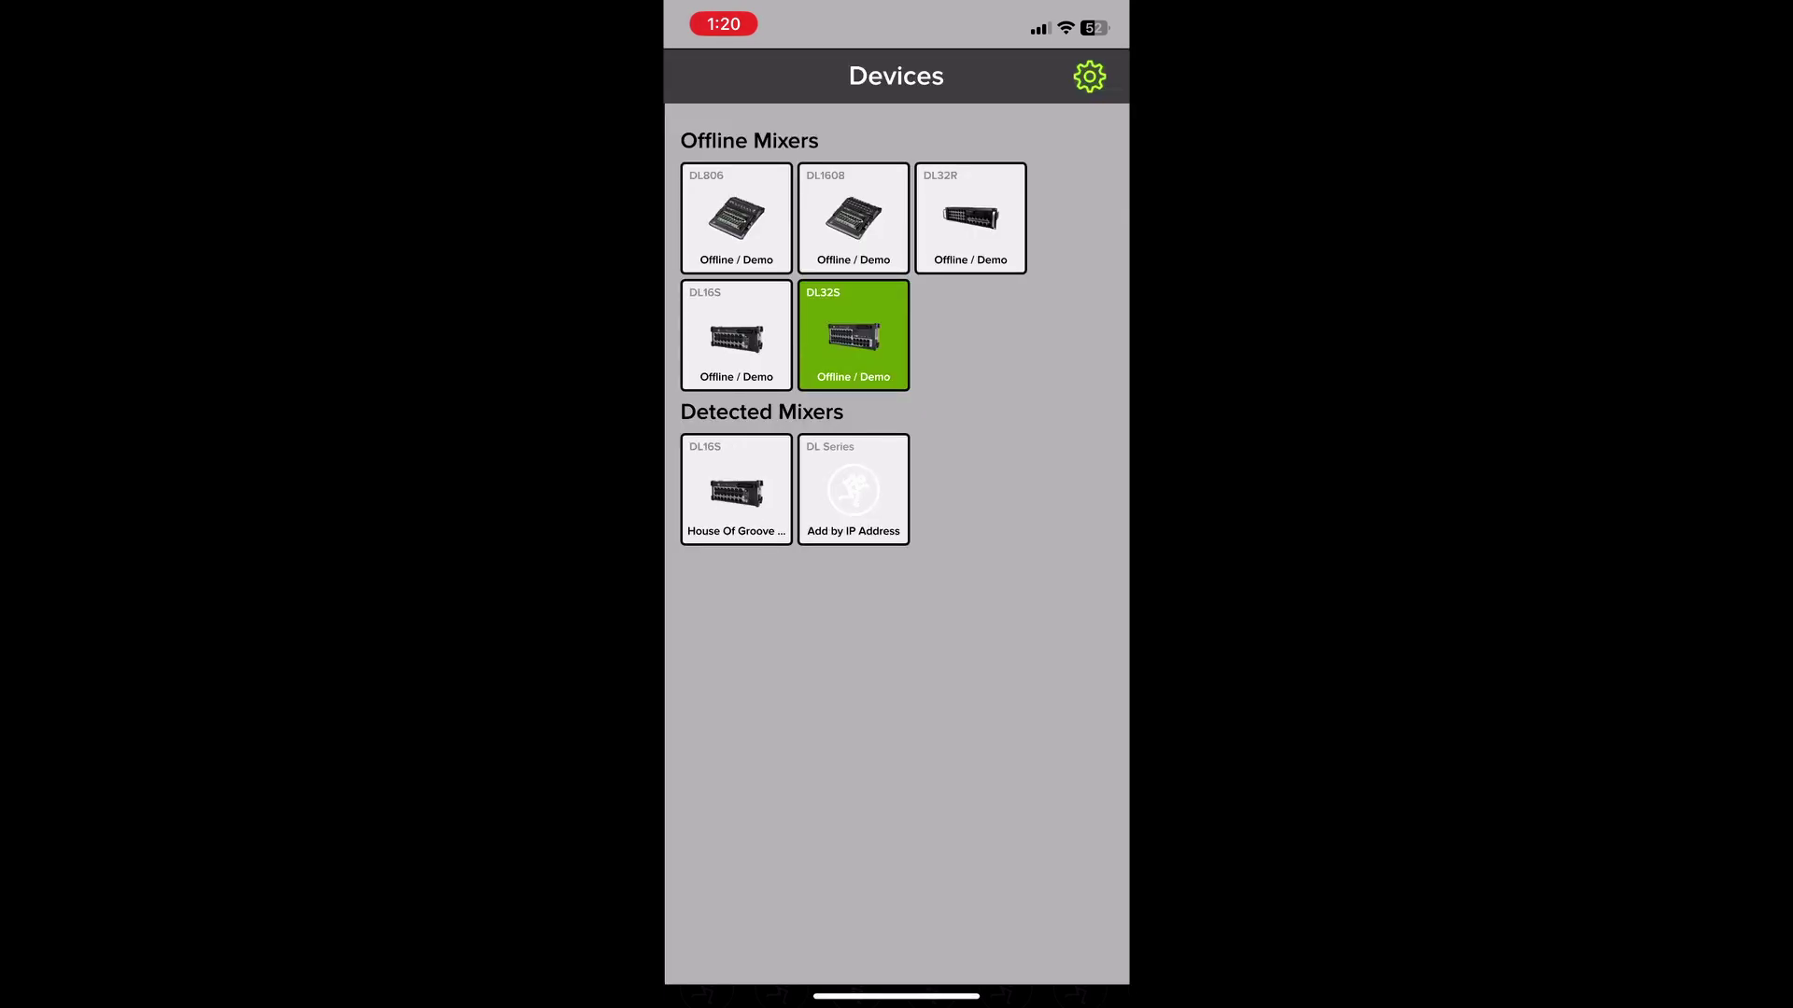
Connect the phone app to the detected DL16S mixer and look at Settings > Access Limits.
left_click(735, 489)
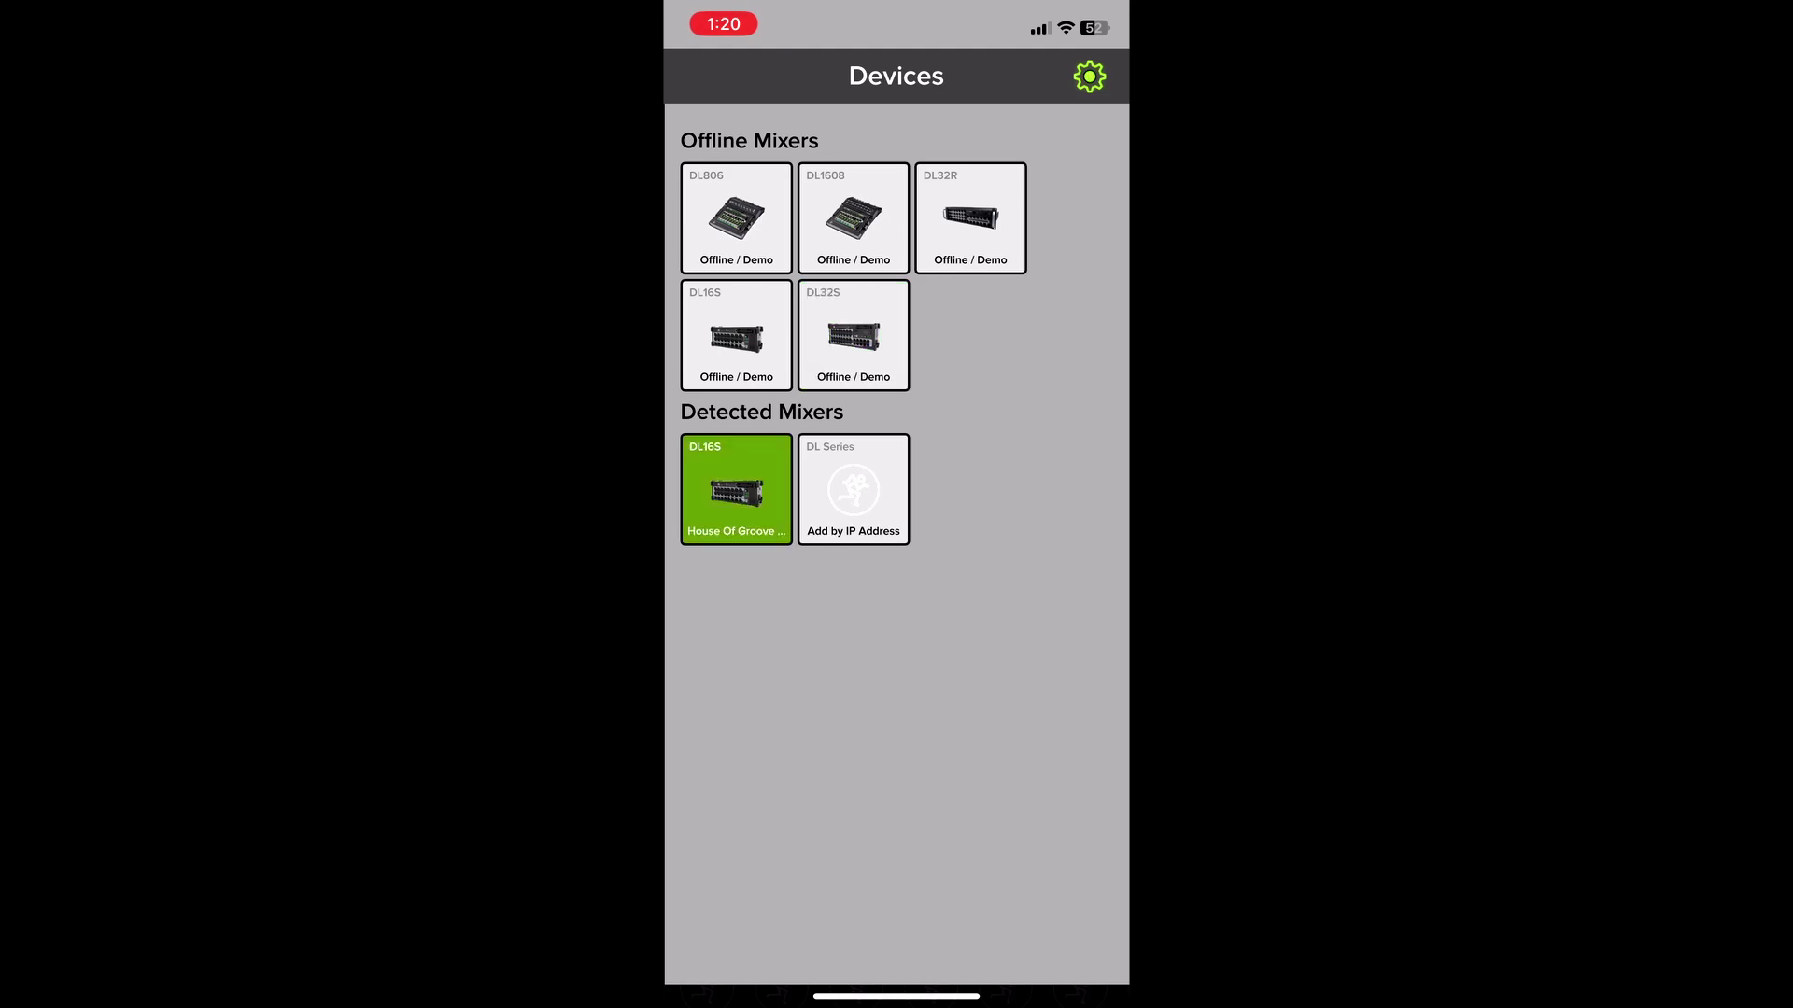
left_click(1091, 76)
left_click(980, 213)
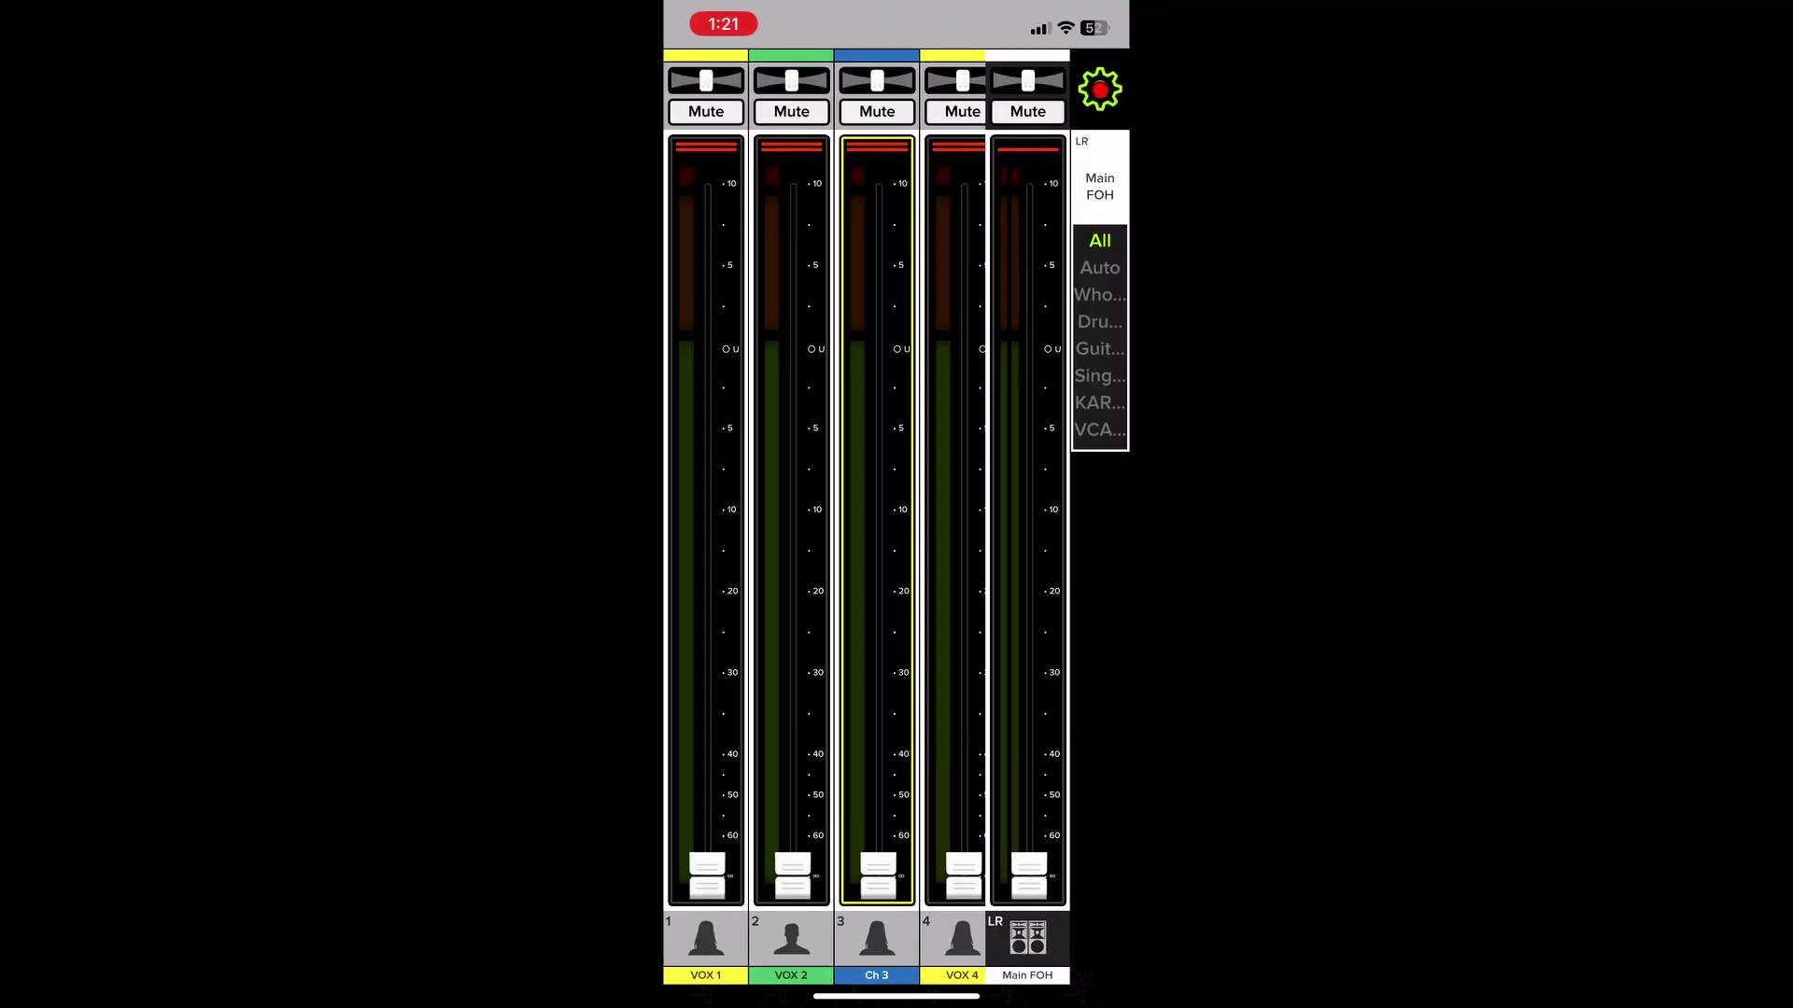
Browse the built-in icons and colour choices for channel 3.
left_click(873, 800)
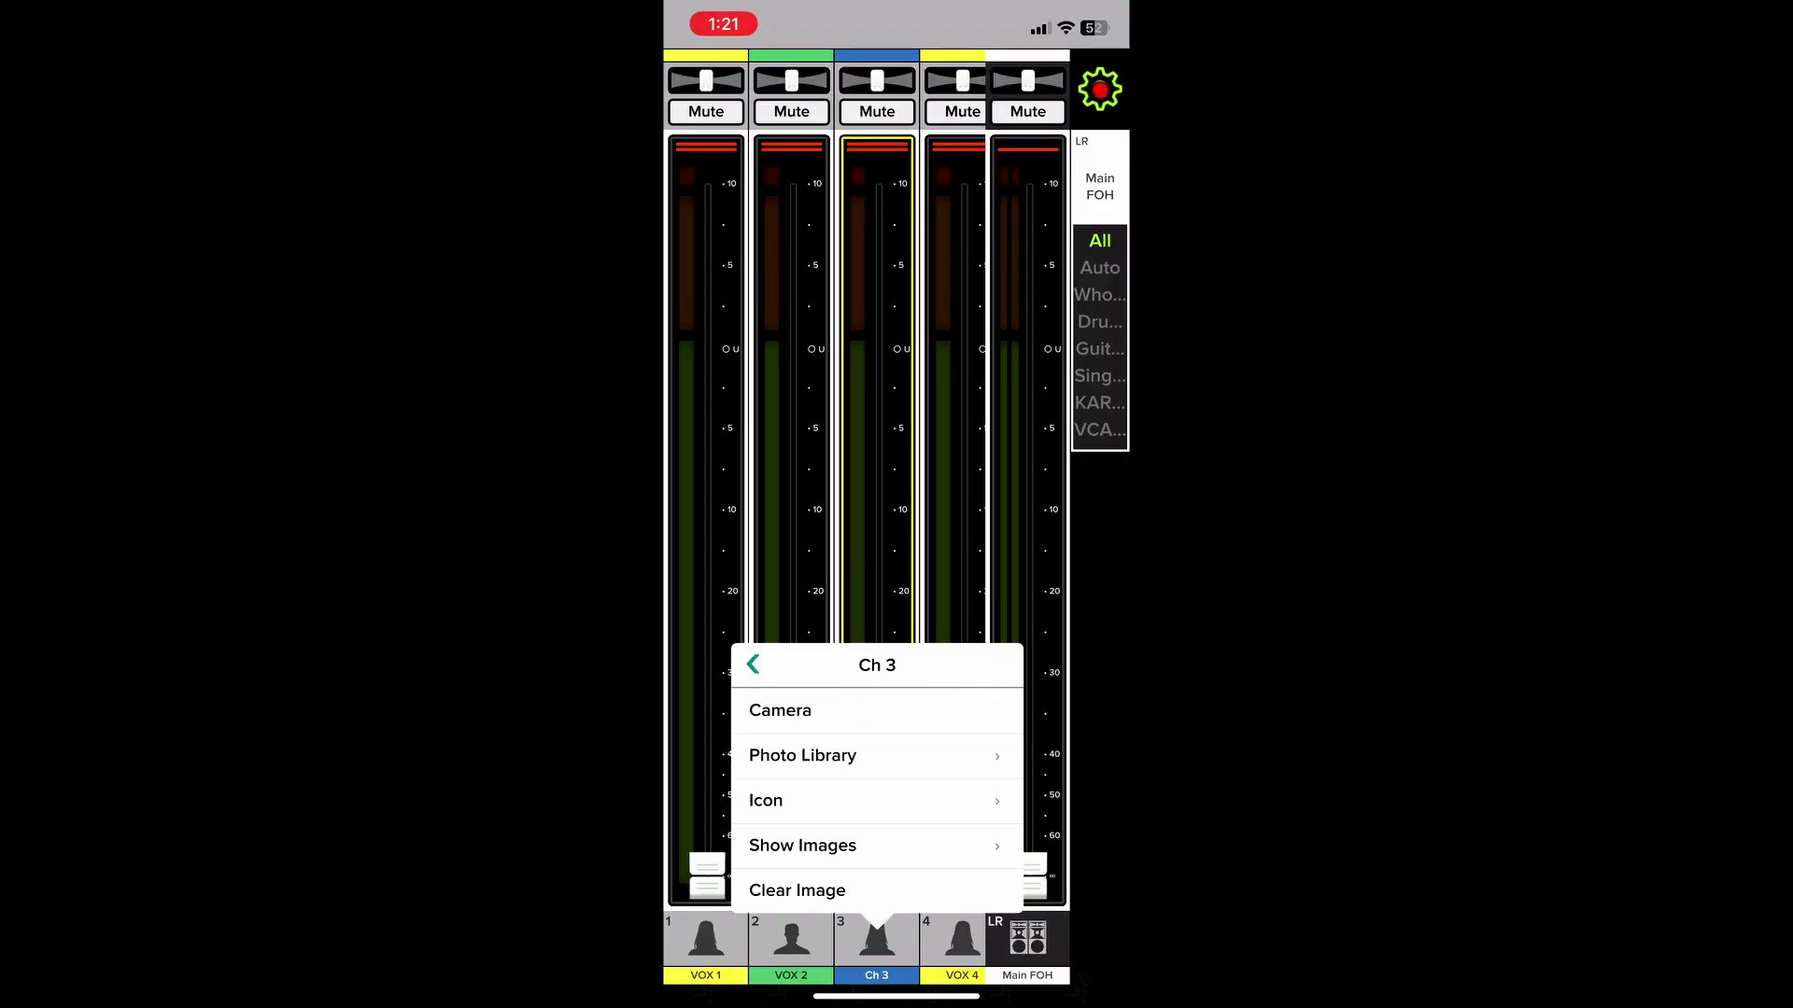
left_click(873, 800)
left_click(754, 236)
left_click(873, 843)
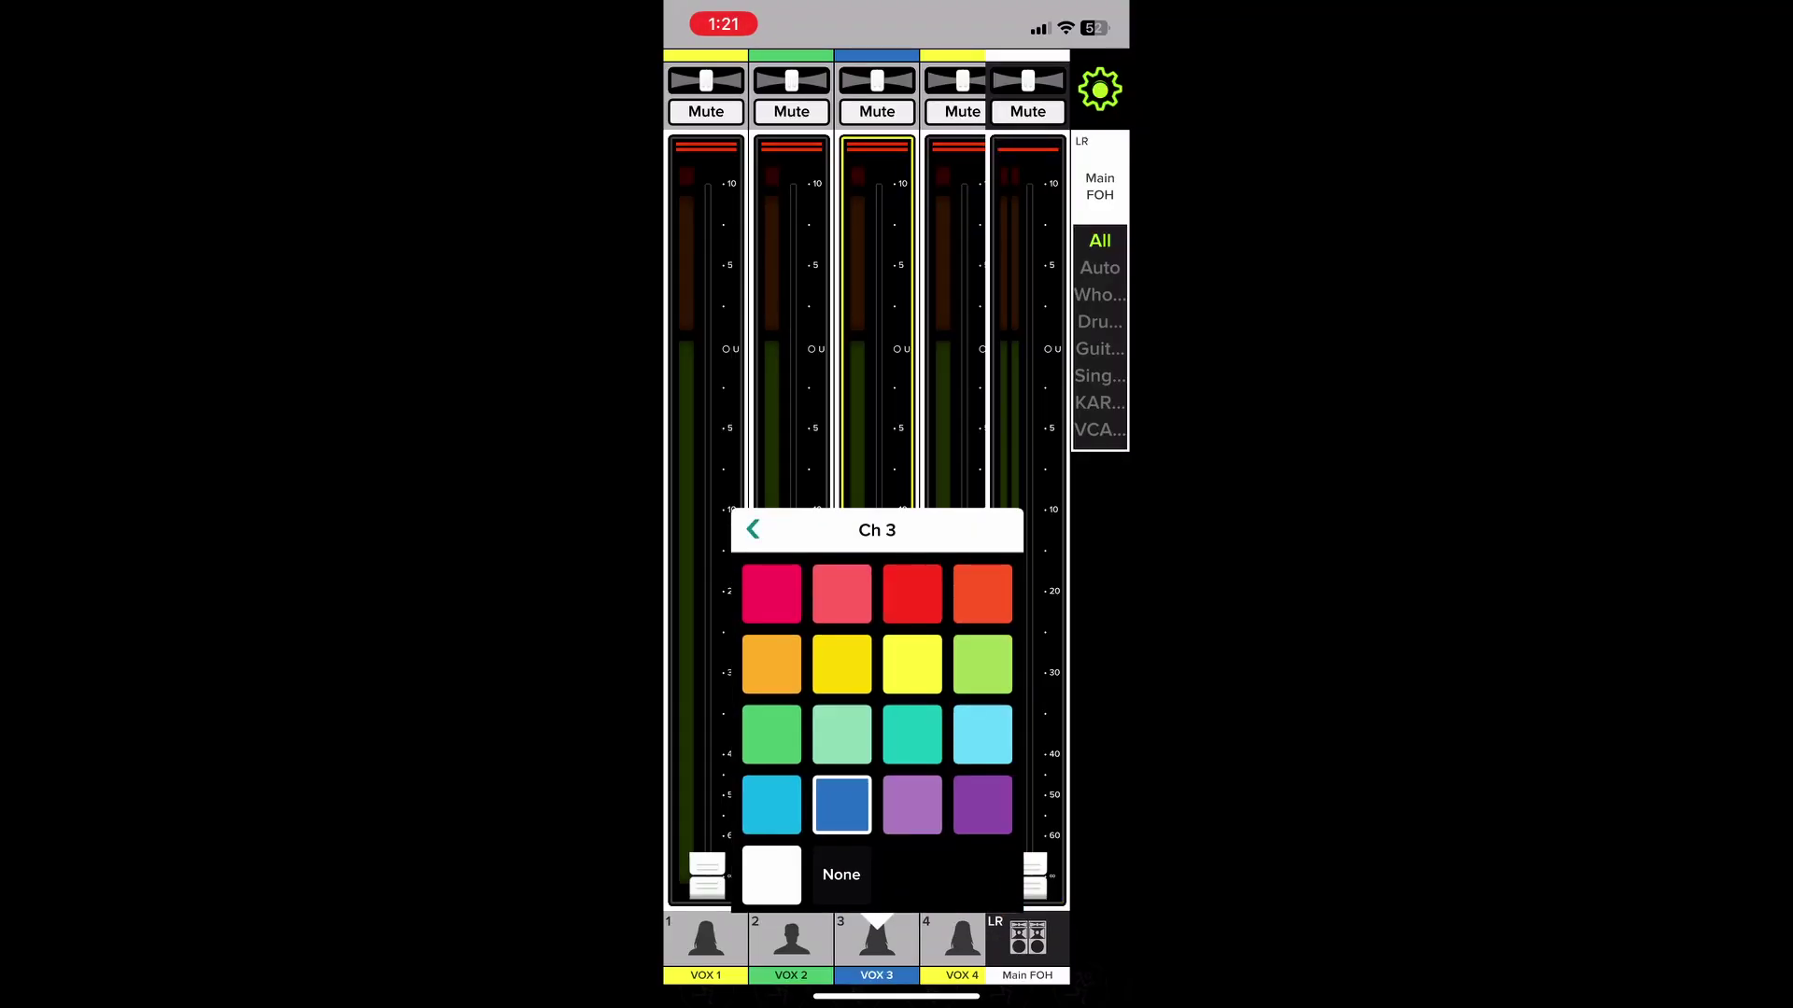
left_click(869, 281)
scroll(840, 490, "right", 10)
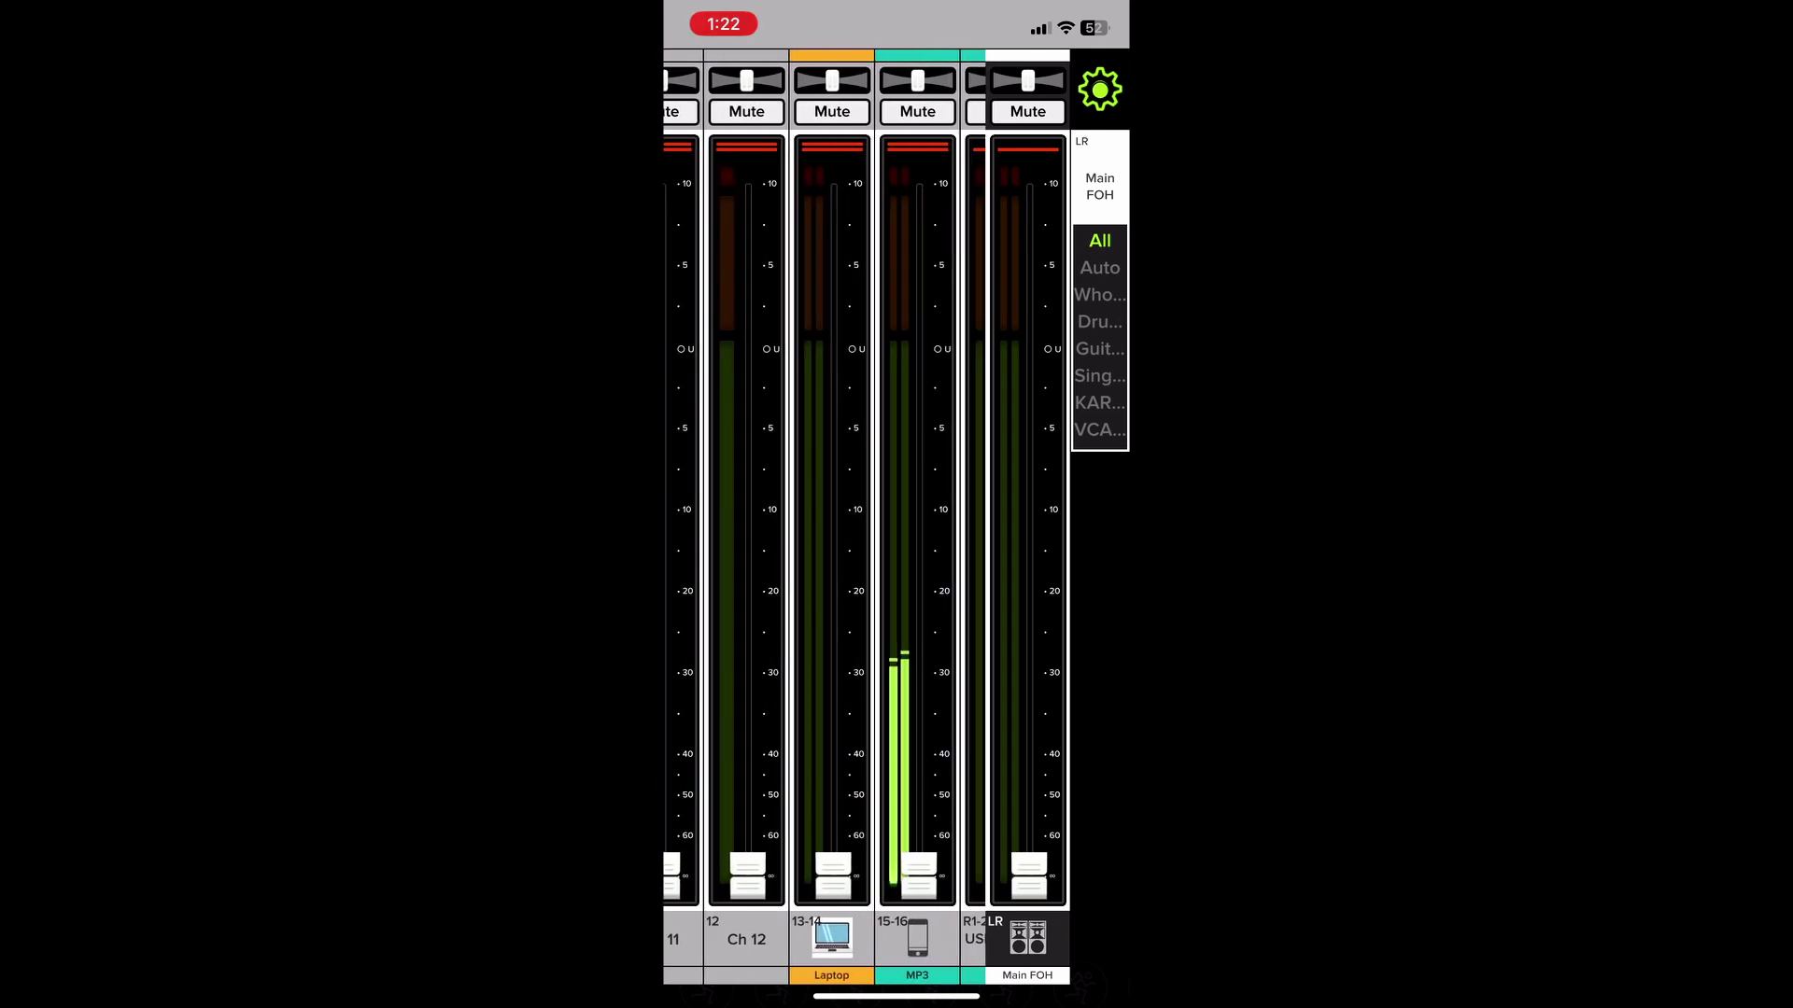
Review the name, image and icon options for the Main FOH channel.
left_click(1026, 868)
left_click(1027, 938)
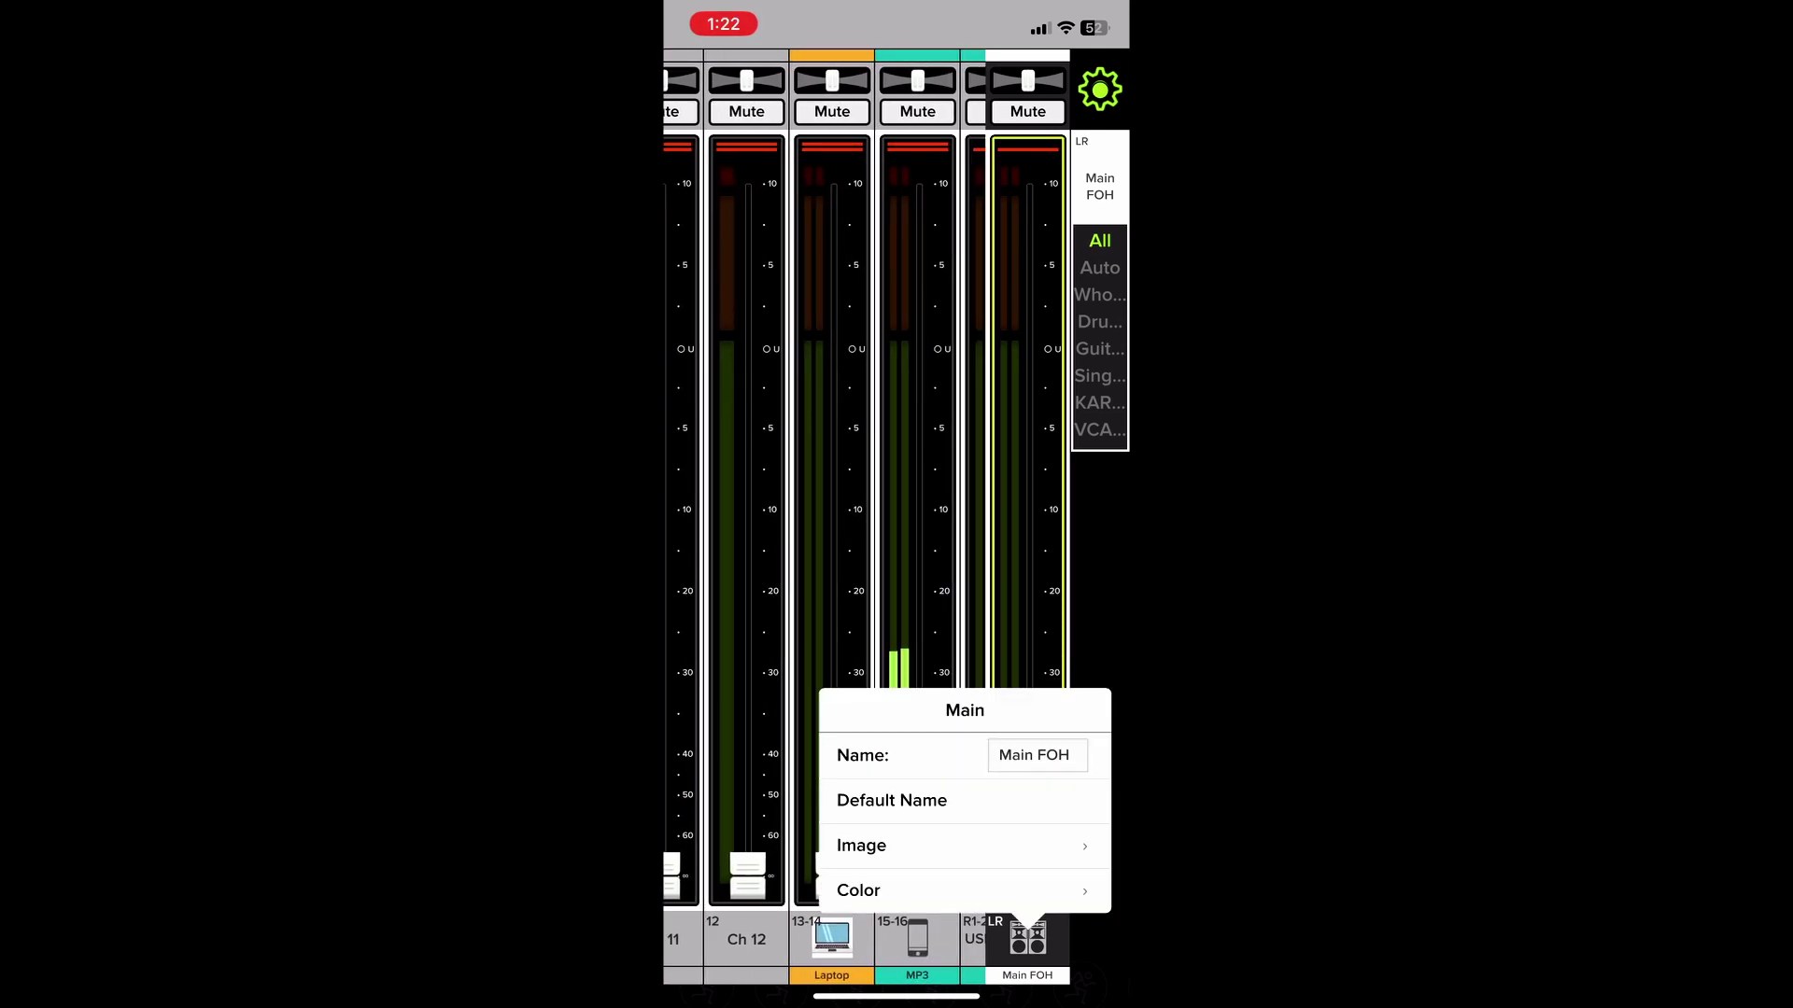
left_click(963, 844)
left_click(898, 802)
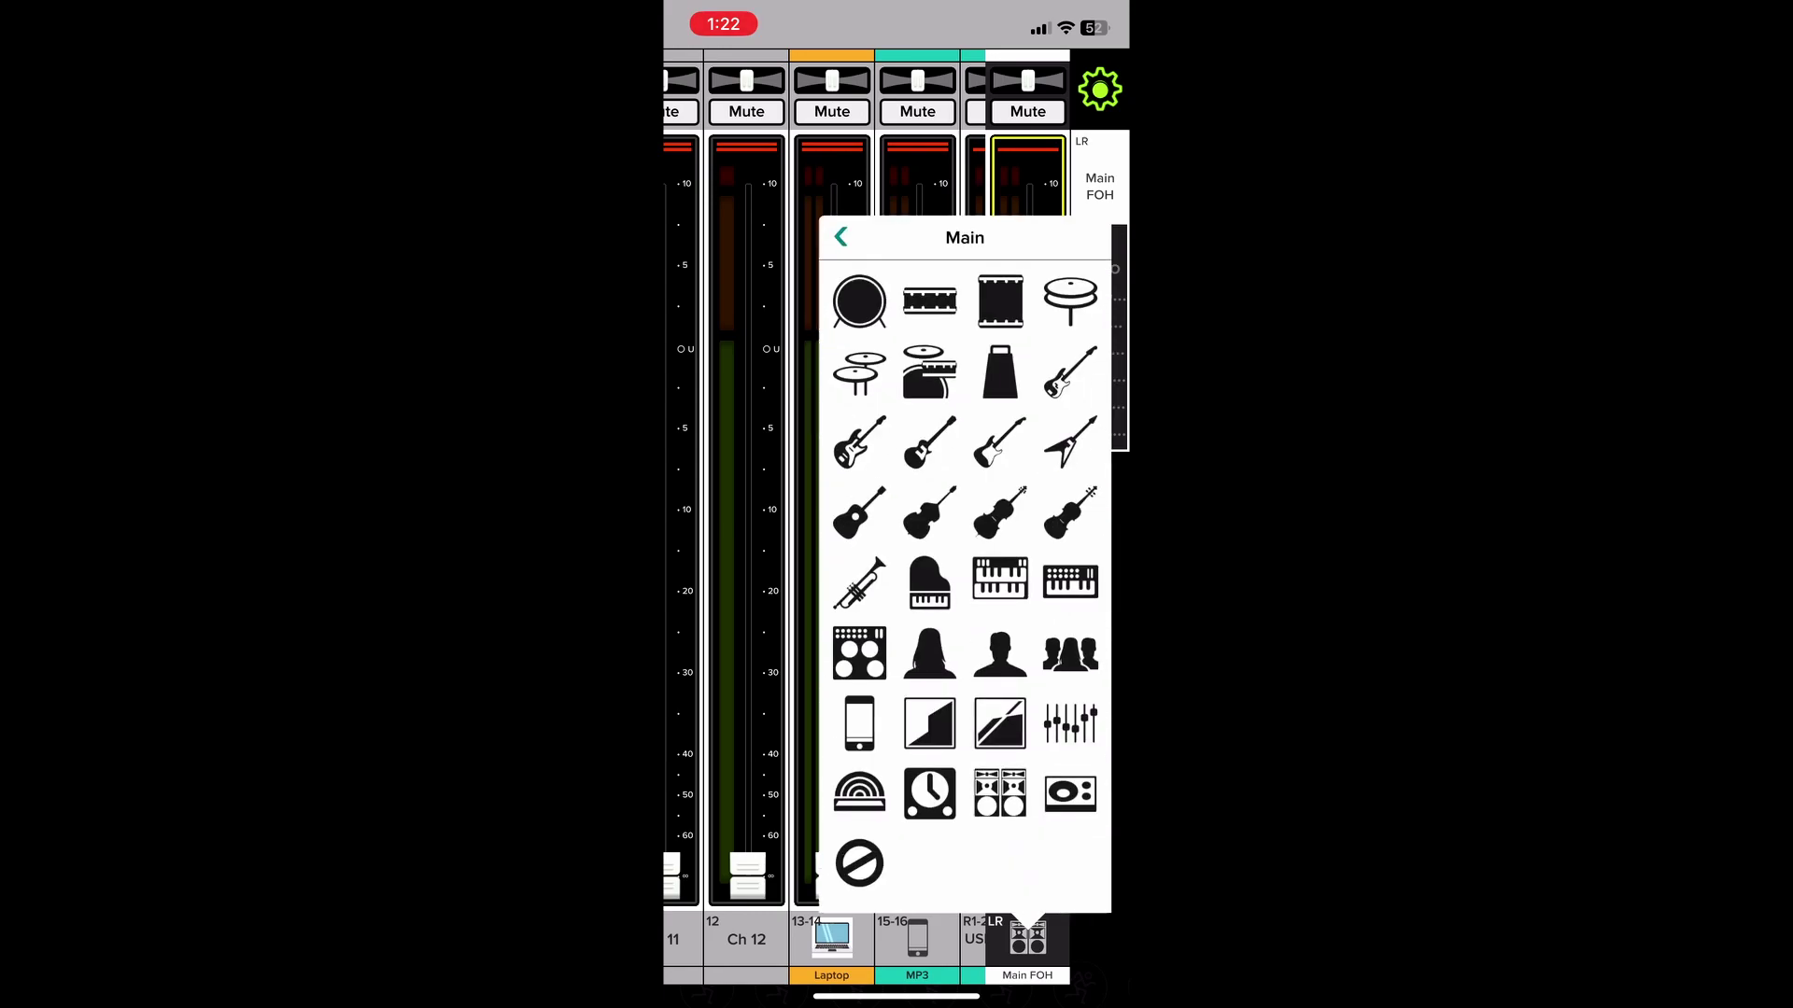
left_click(896, 490)
Step through the A1 Mono FOH, Aux 2, Aux 5, FX1 Reverb Plate, Sub 5 and VCA 2 mixes, ending back on LR Main FOH.
left_click(1100, 186)
left_click(848, 156)
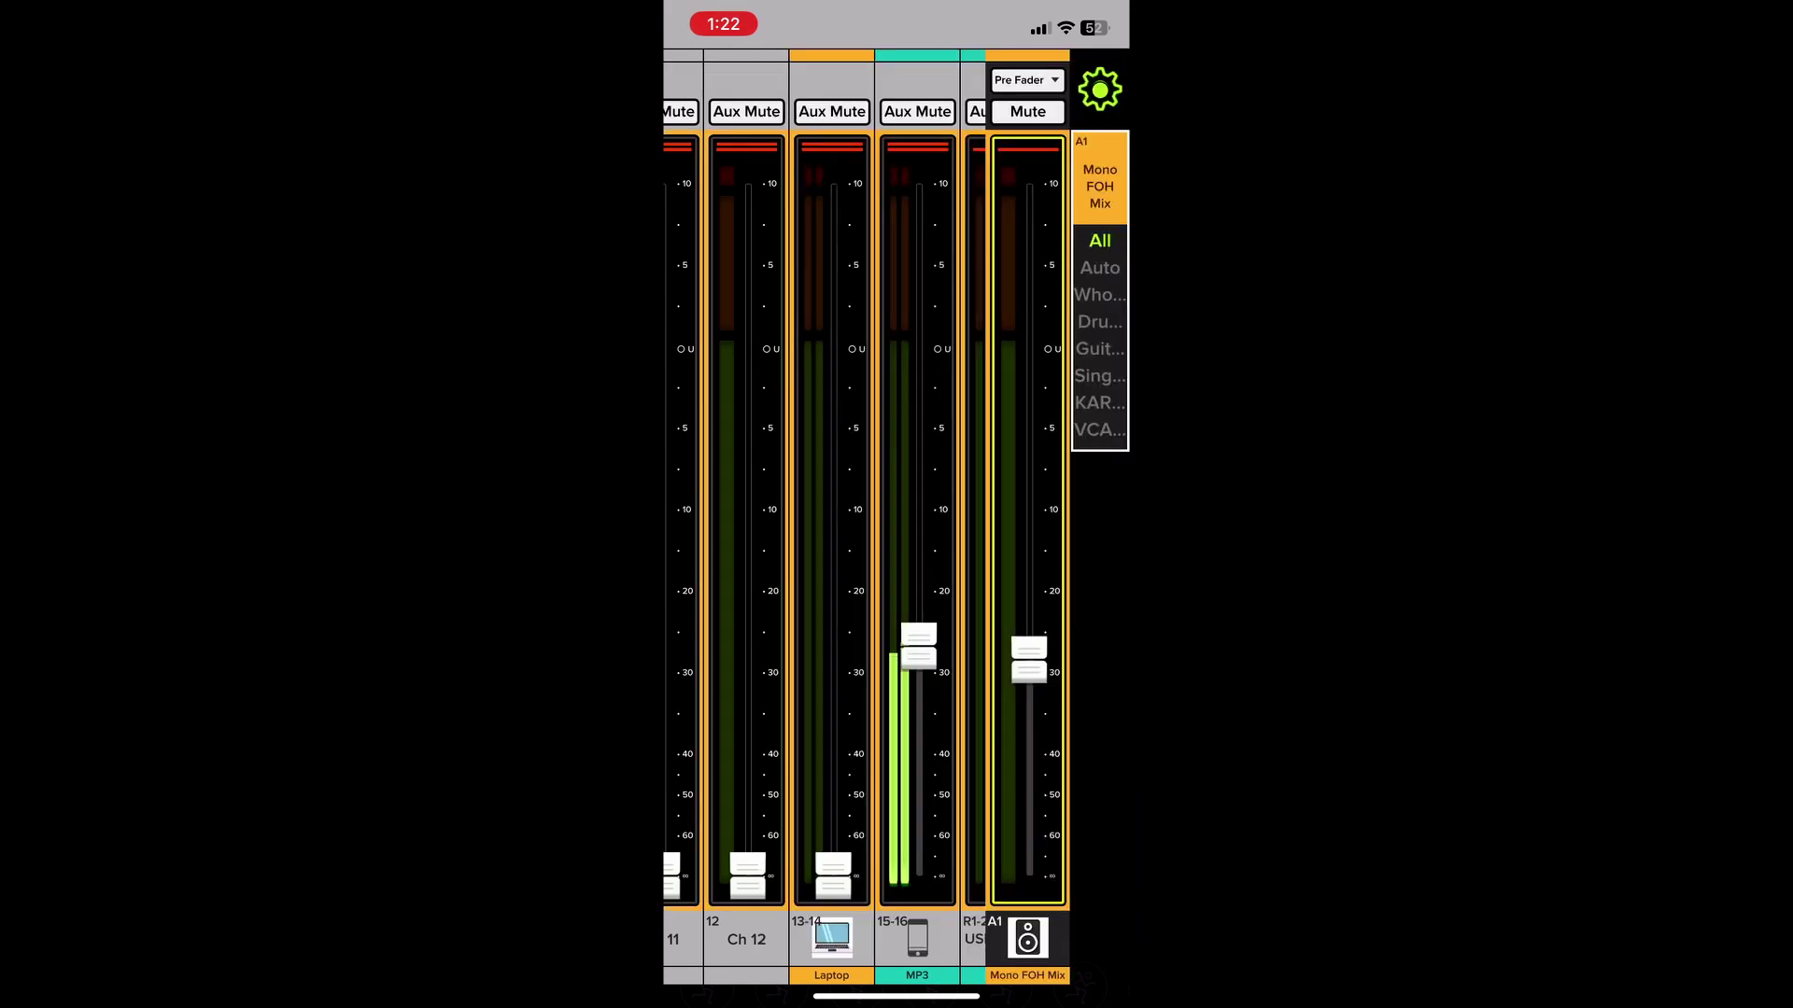
left_click(1100, 186)
left_click(847, 229)
left_click(1100, 186)
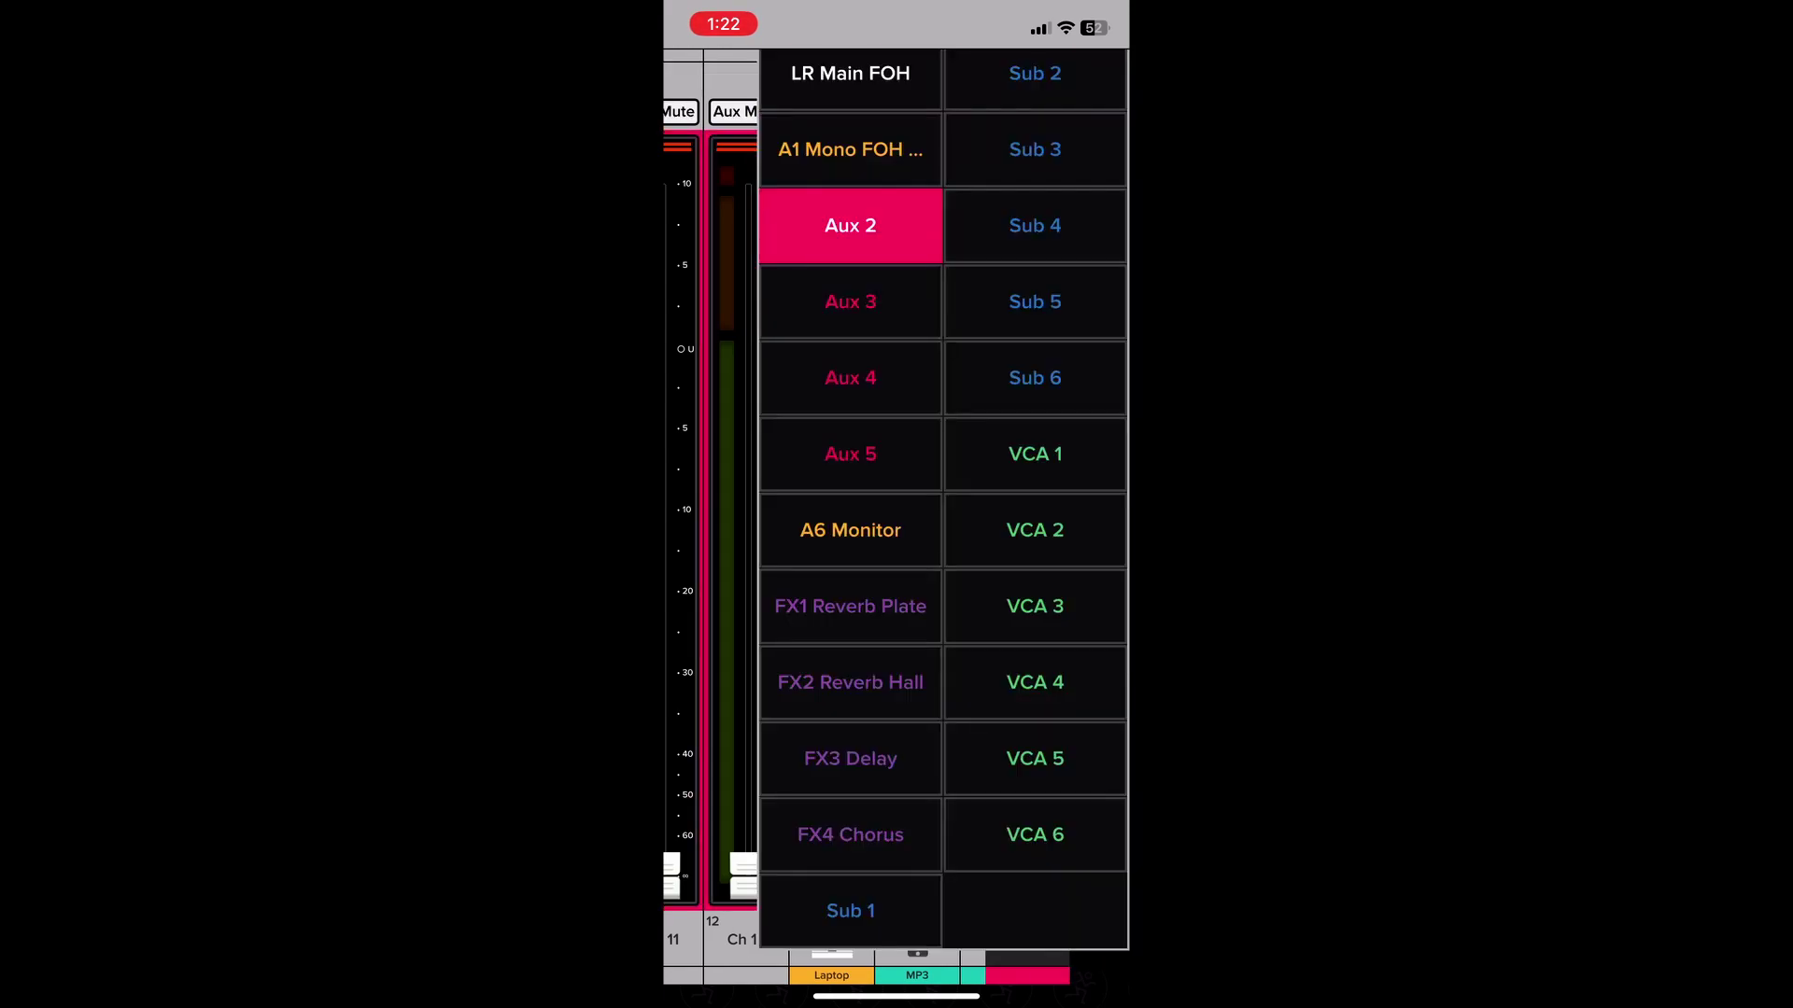
left_click(848, 455)
left_click(1100, 185)
left_click(851, 605)
left_click(1100, 184)
left_click(1036, 302)
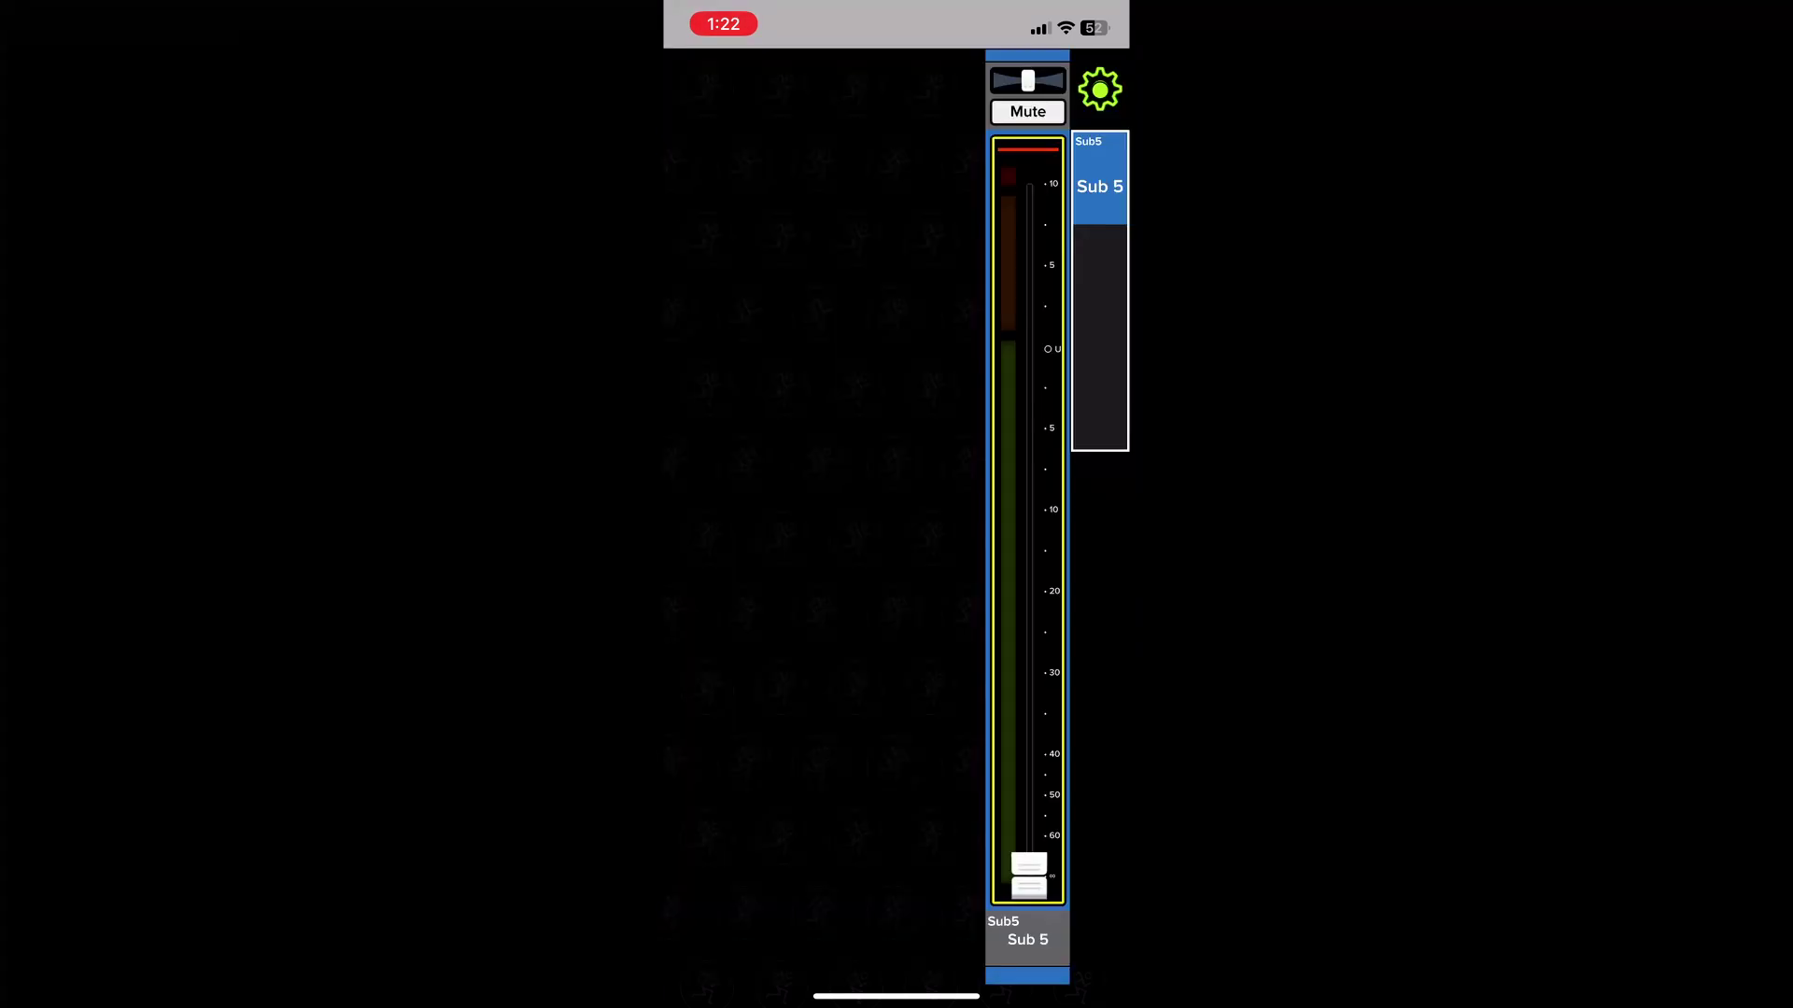
left_click(1099, 185)
left_click(1034, 530)
left_click(1100, 185)
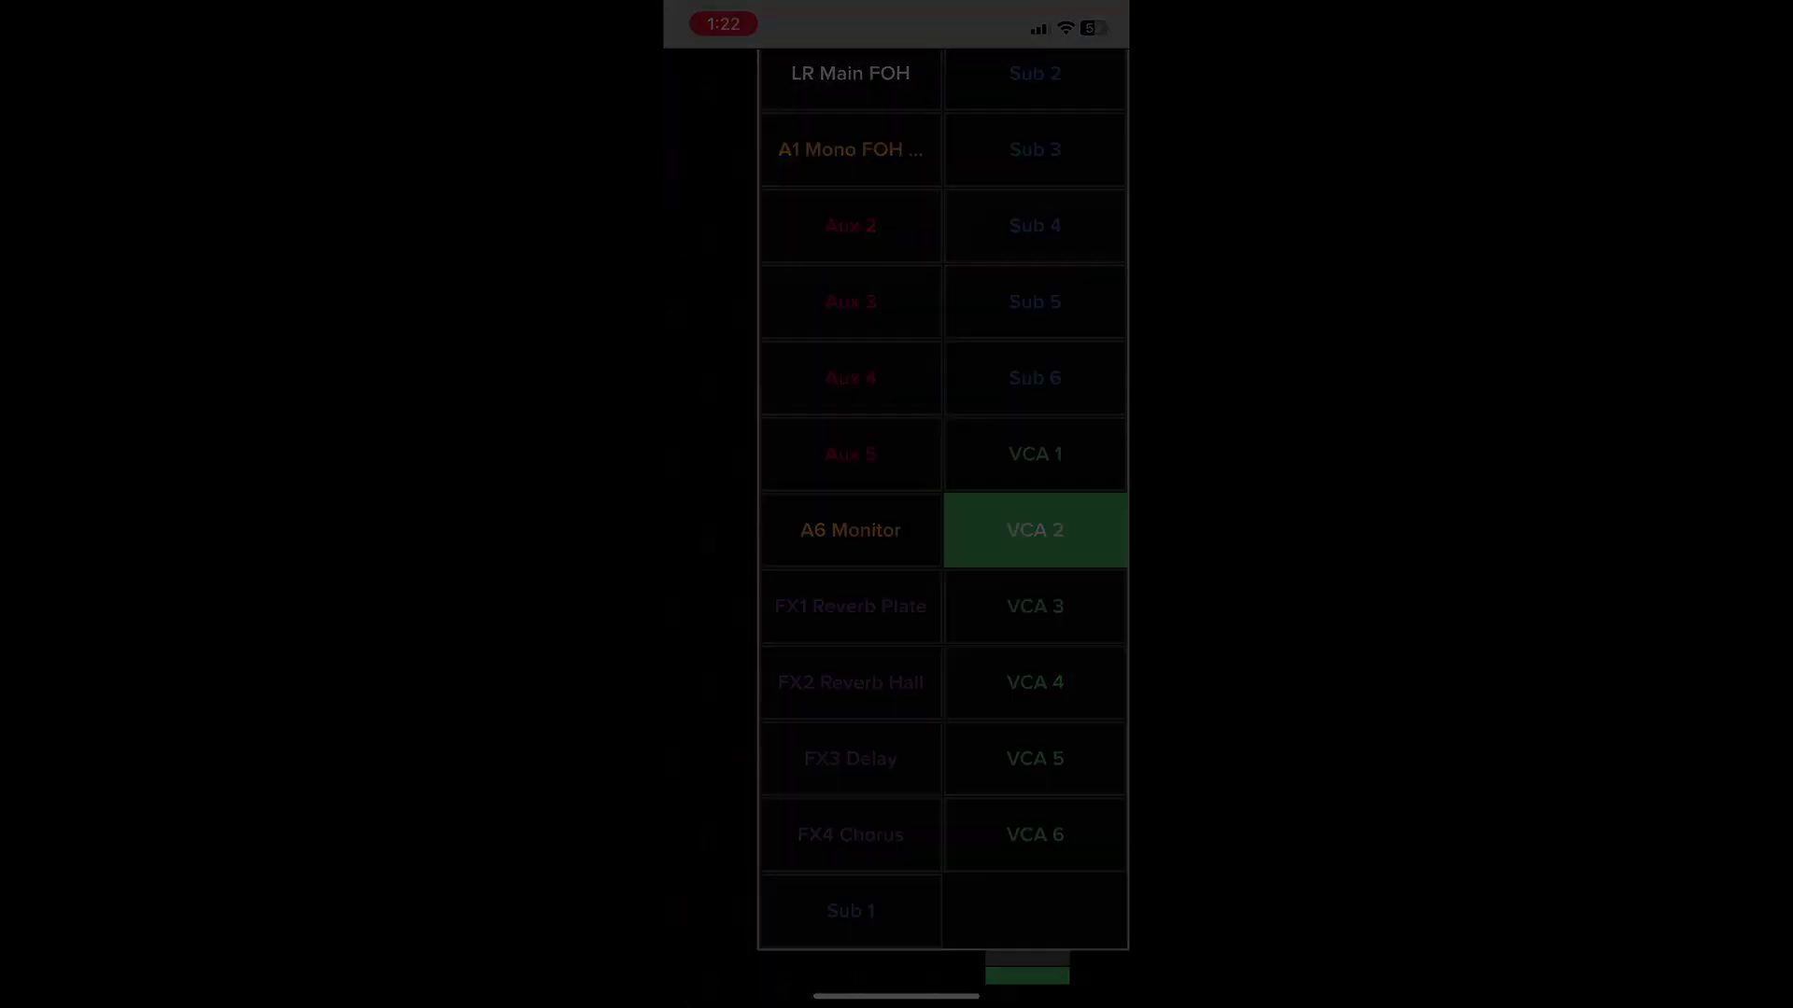
left_click(848, 148)
Nudge the VOX 1 and VOX 3 levels, then reset channel 3 from VOX 3 to its default name Ch 3.
left_click_drag(706, 876, 792, 874)
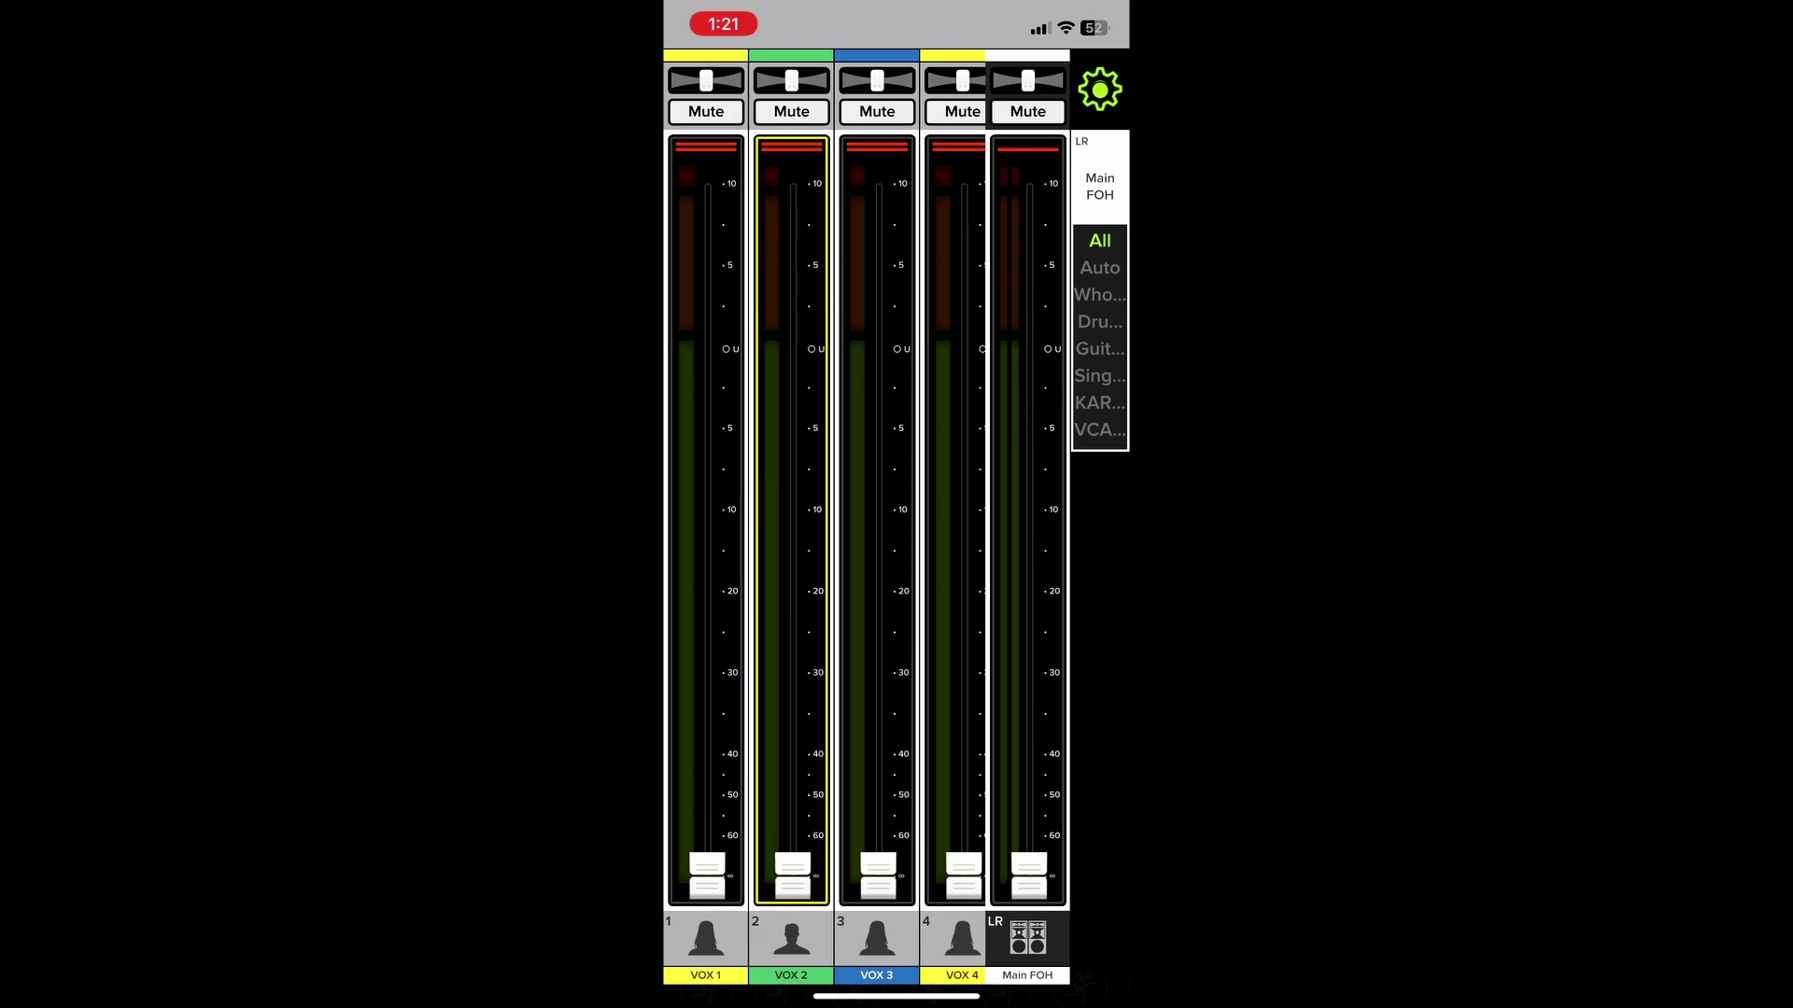
left_click_drag(877, 876, 878, 876)
left_click(877, 939)
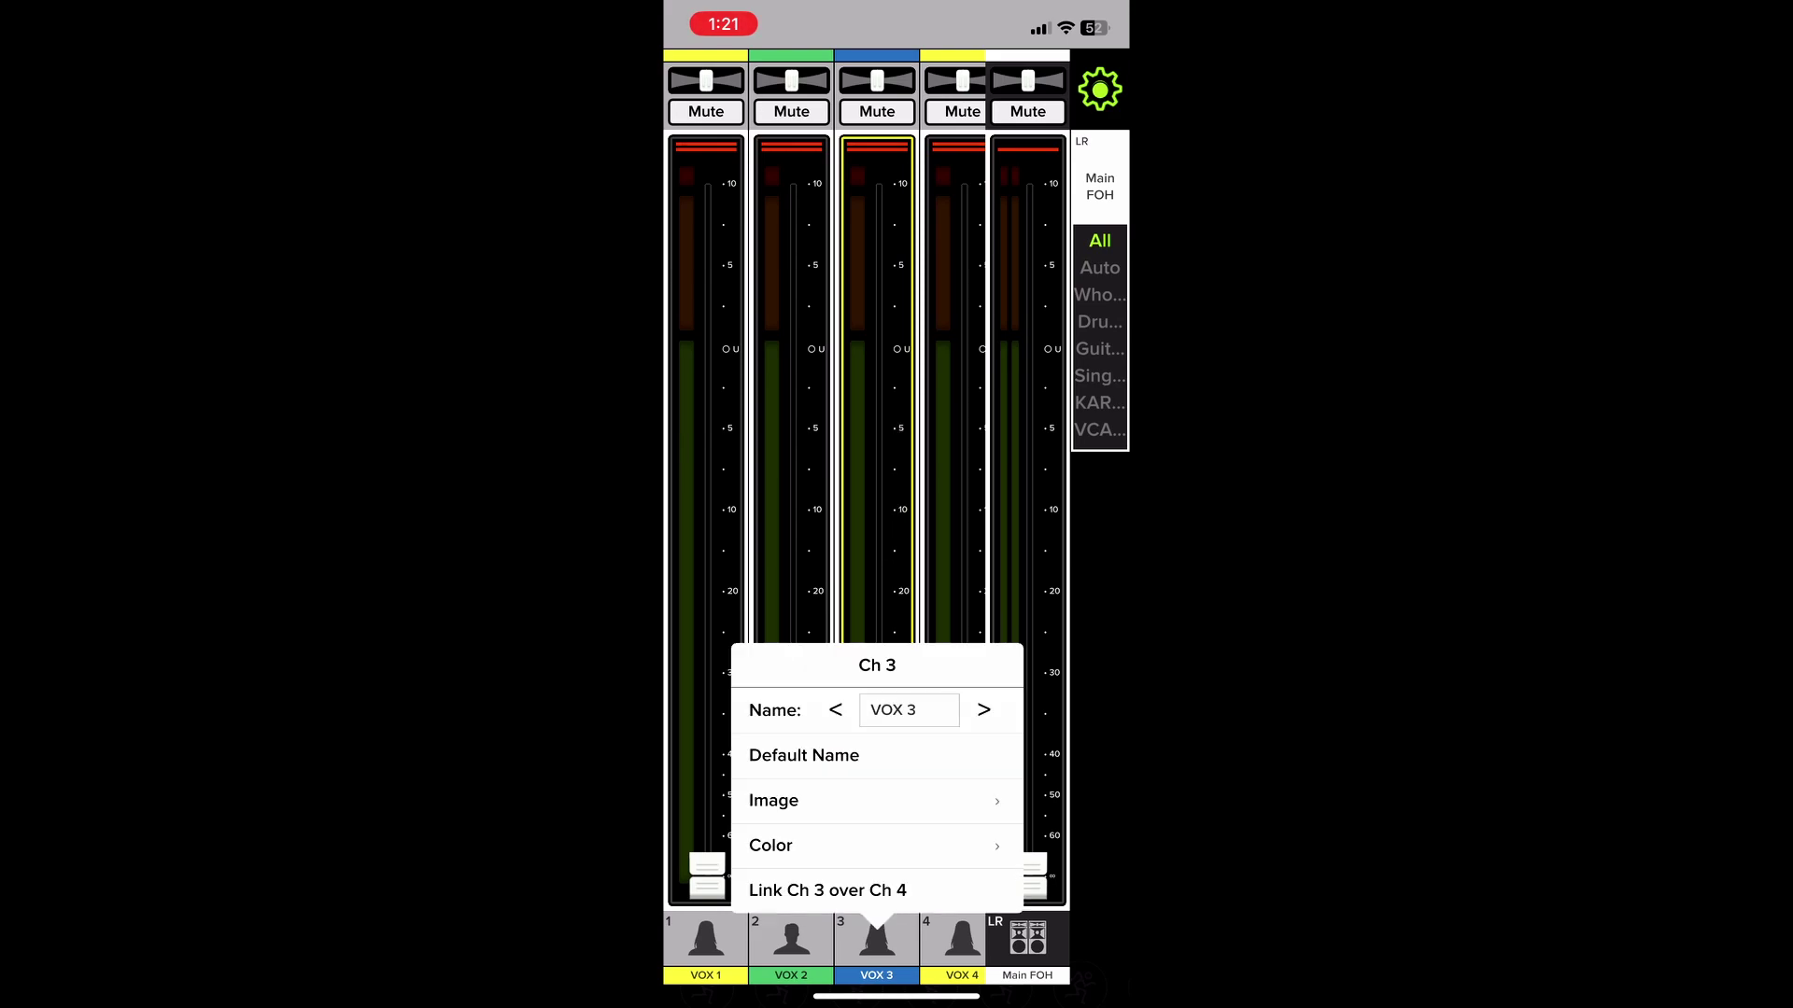
left_click(805, 755)
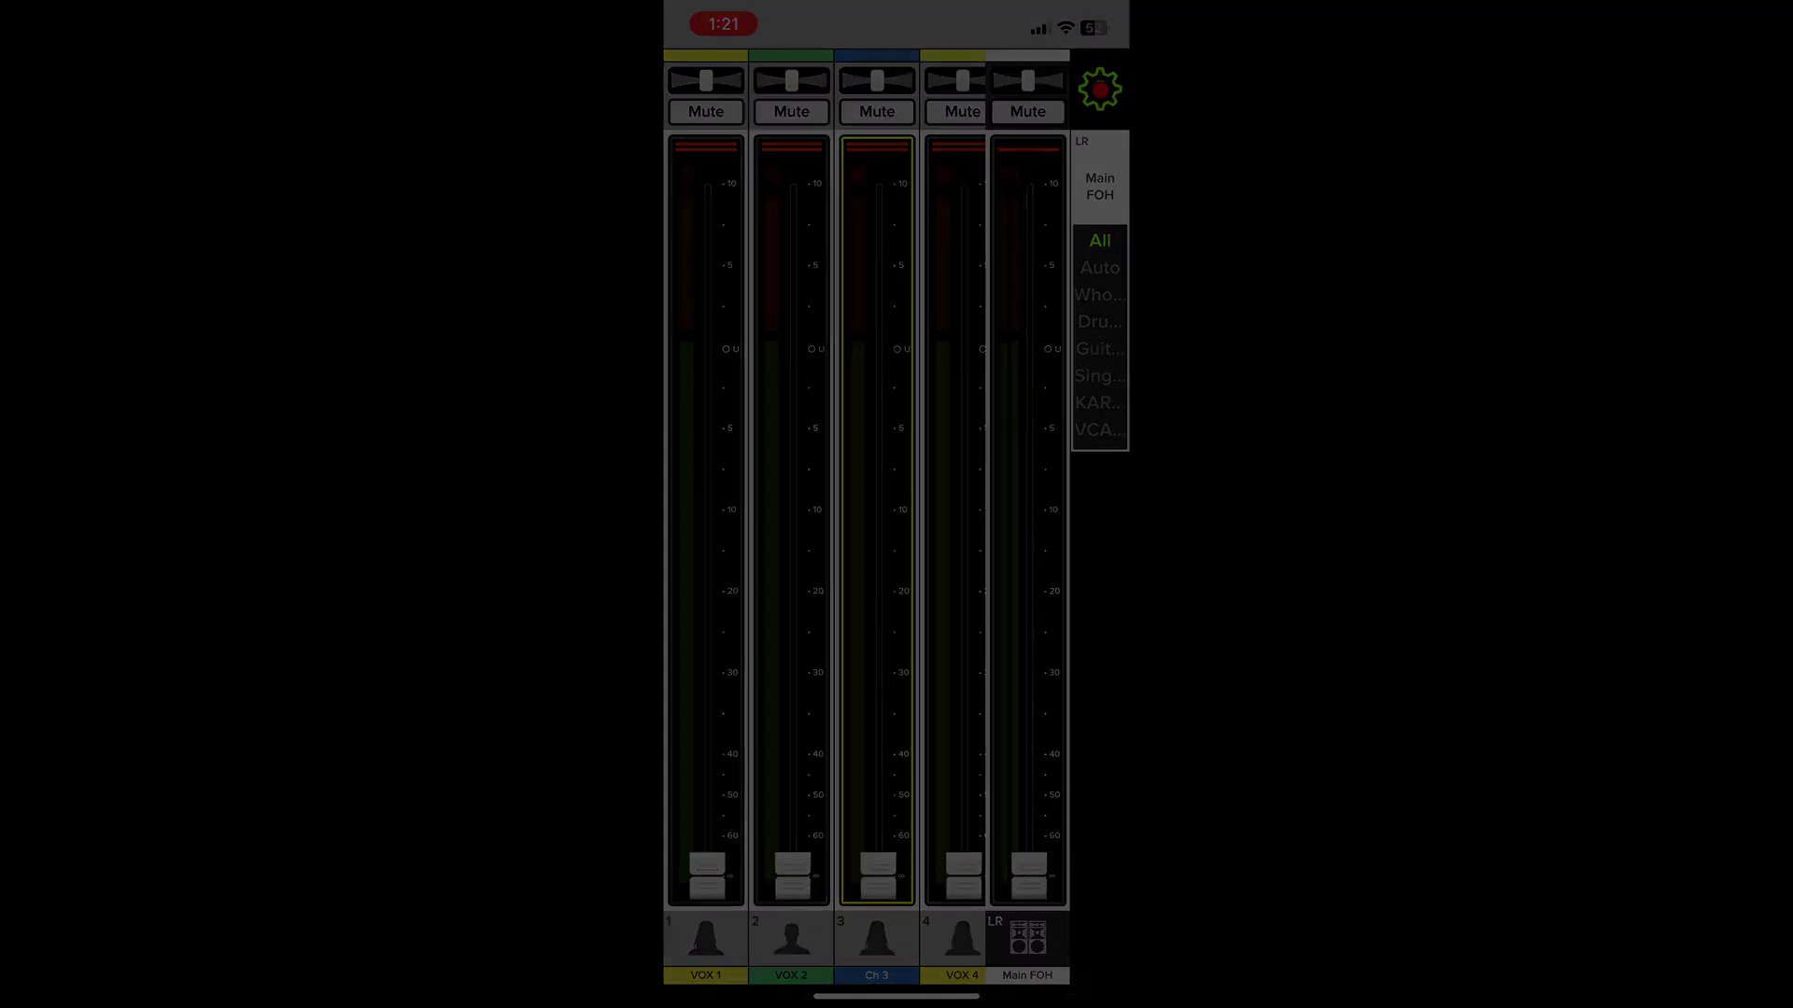
Step the view group through Whole Band, Drums, Guitars, Singers and KARAOKE.
left_click(1027, 289)
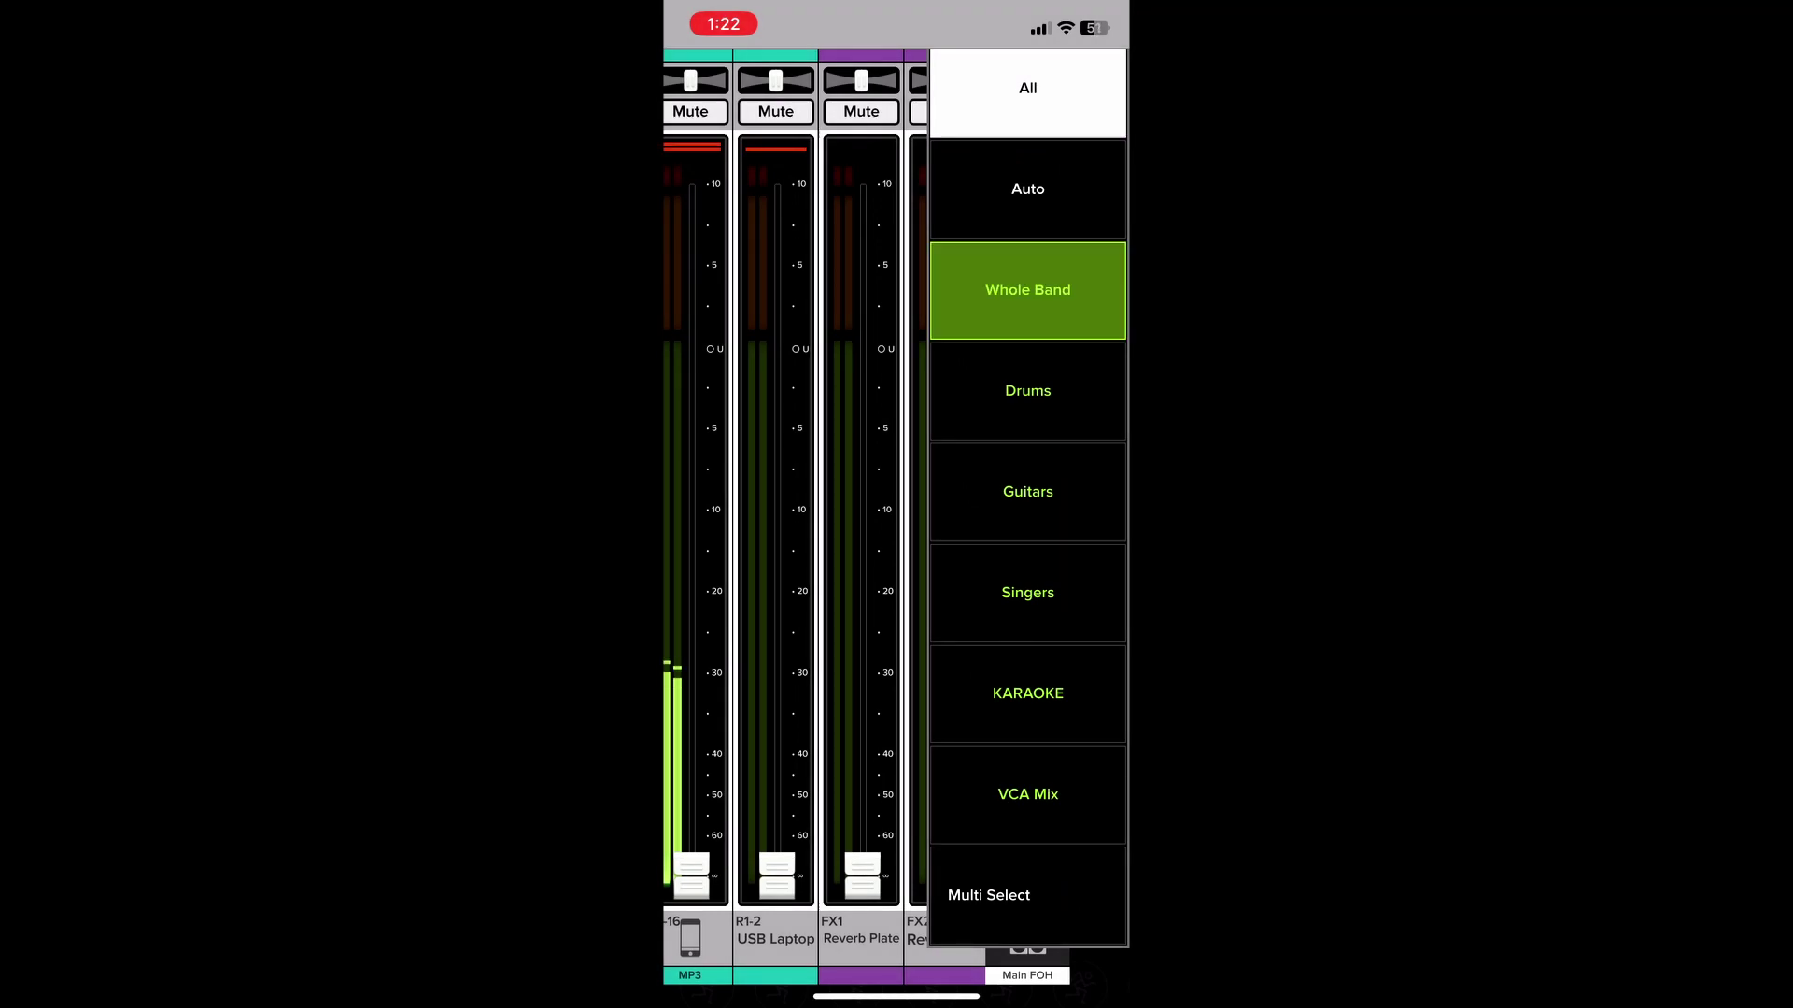
left_click(1099, 322)
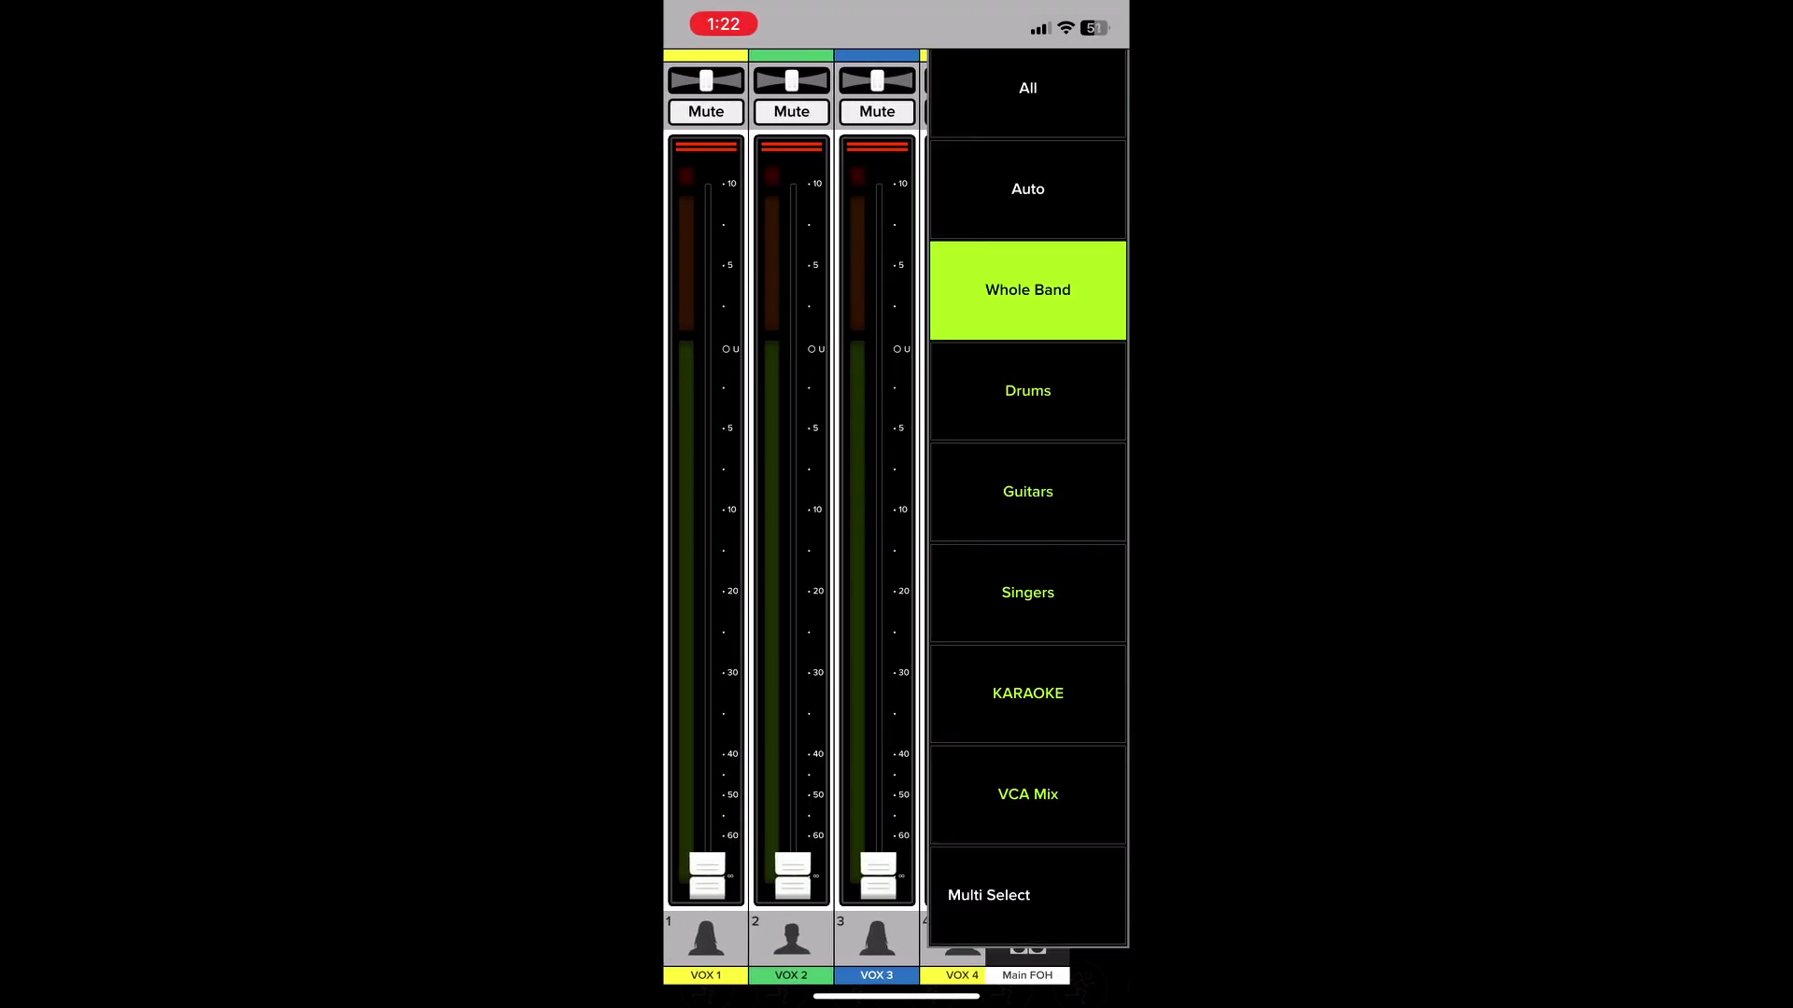
left_click(1036, 393)
scroll(825, 518, "right", 2)
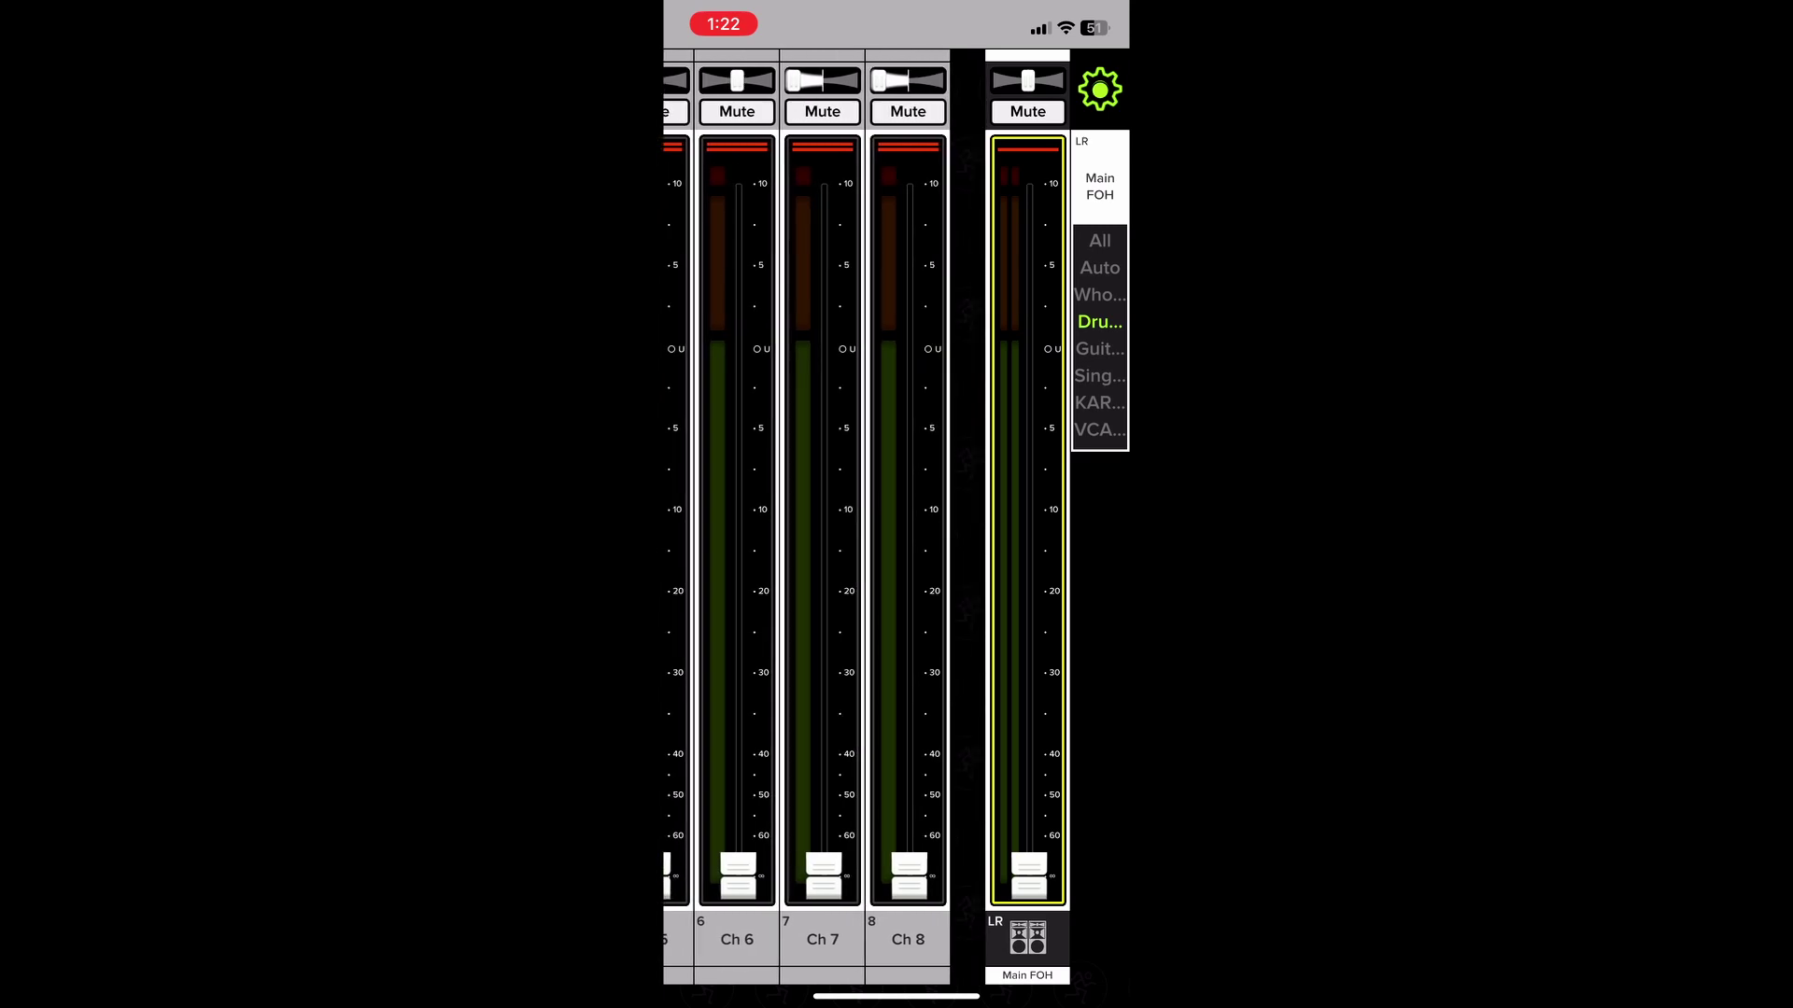
left_click(1099, 347)
left_click(1037, 499)
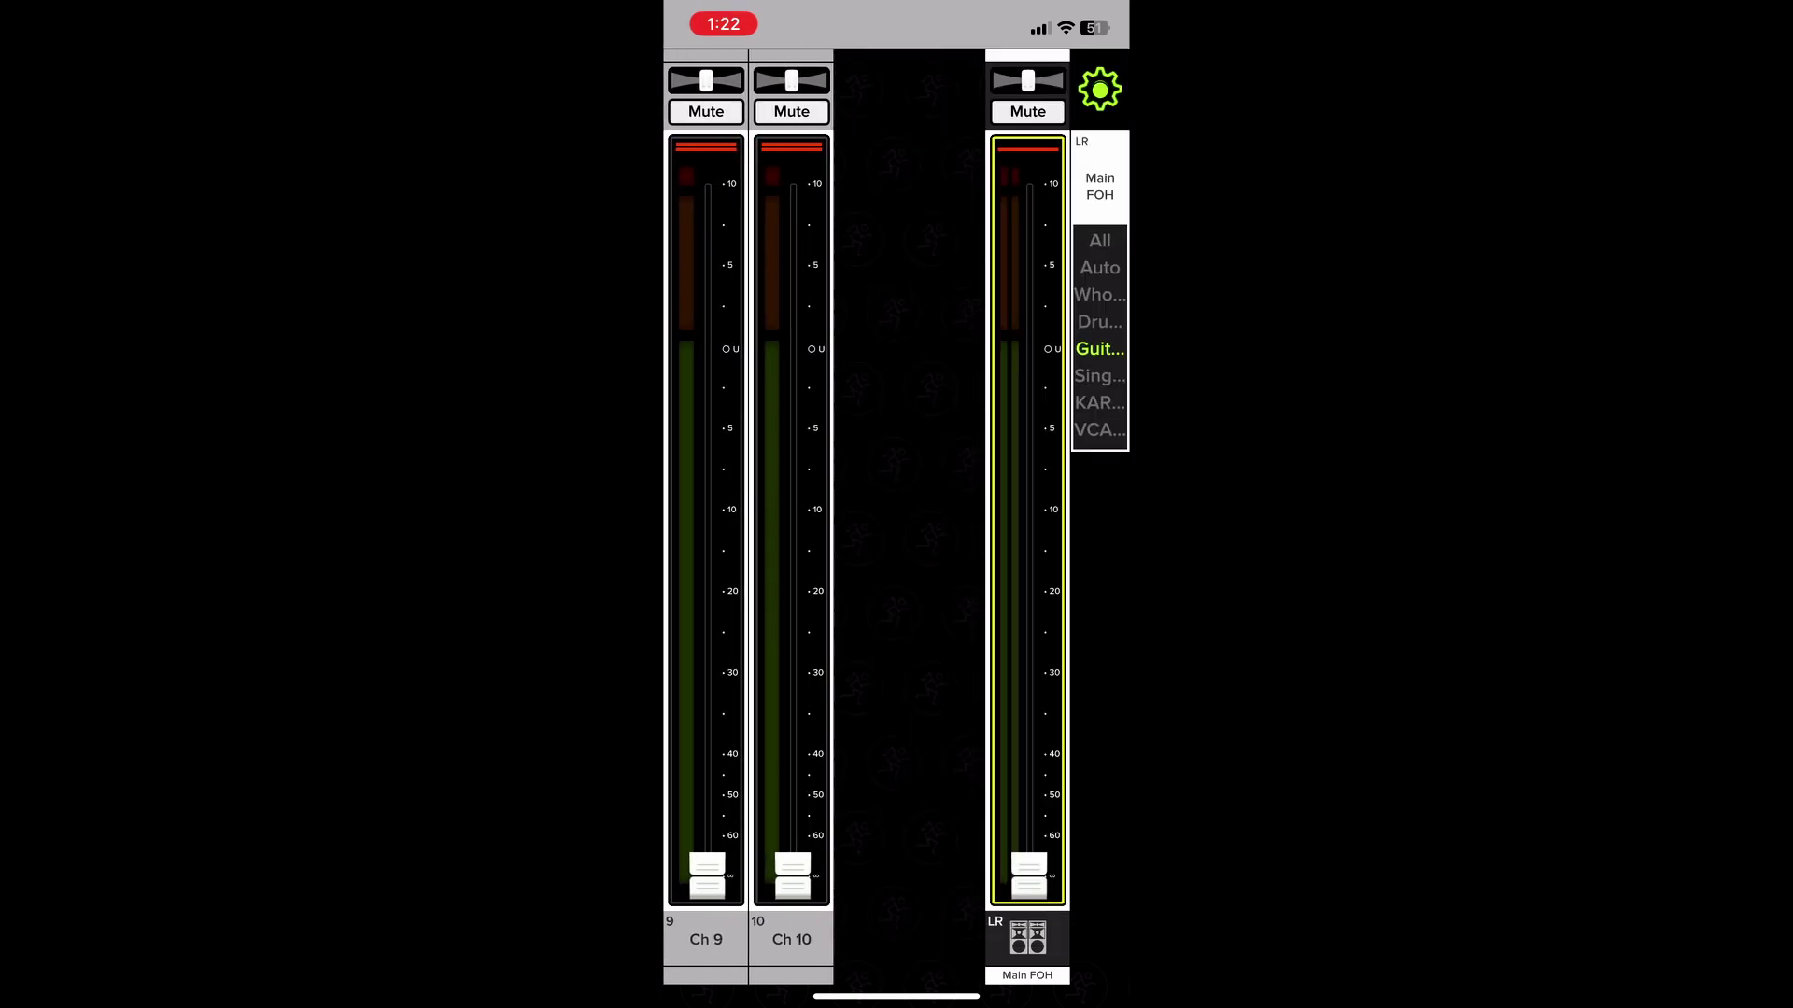
left_click(1099, 347)
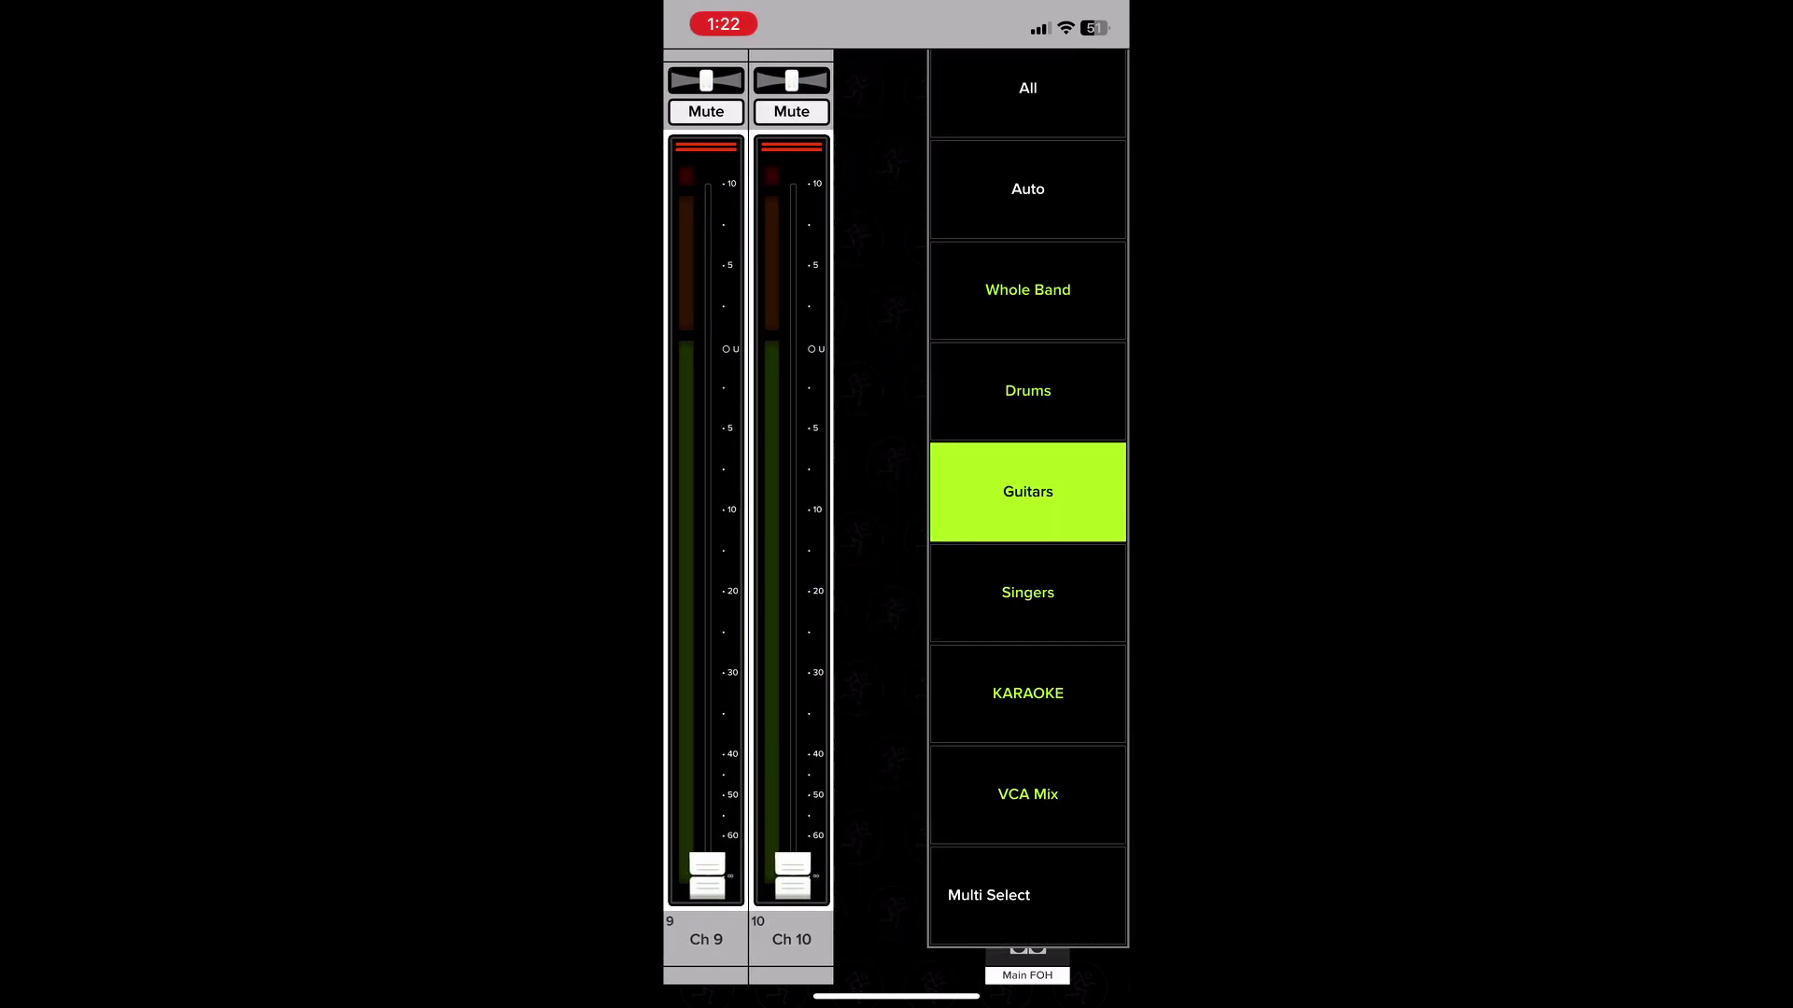
left_click(1029, 593)
left_click(1099, 375)
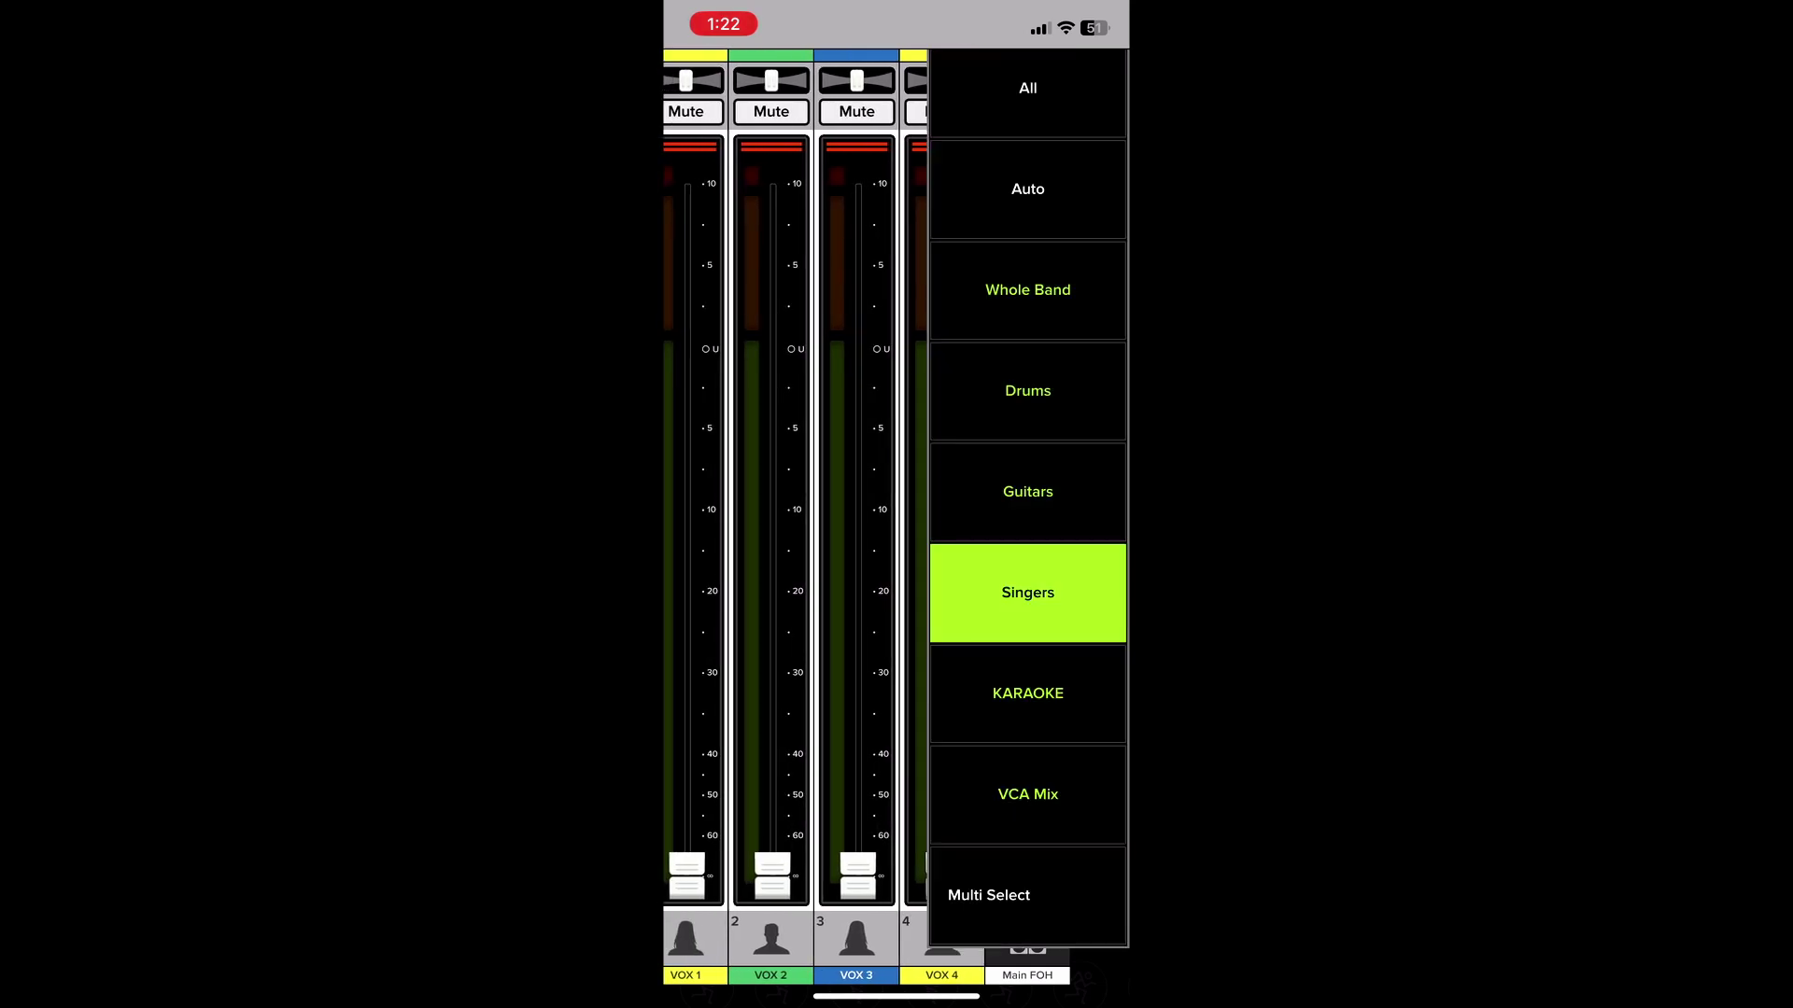
left_click(1029, 694)
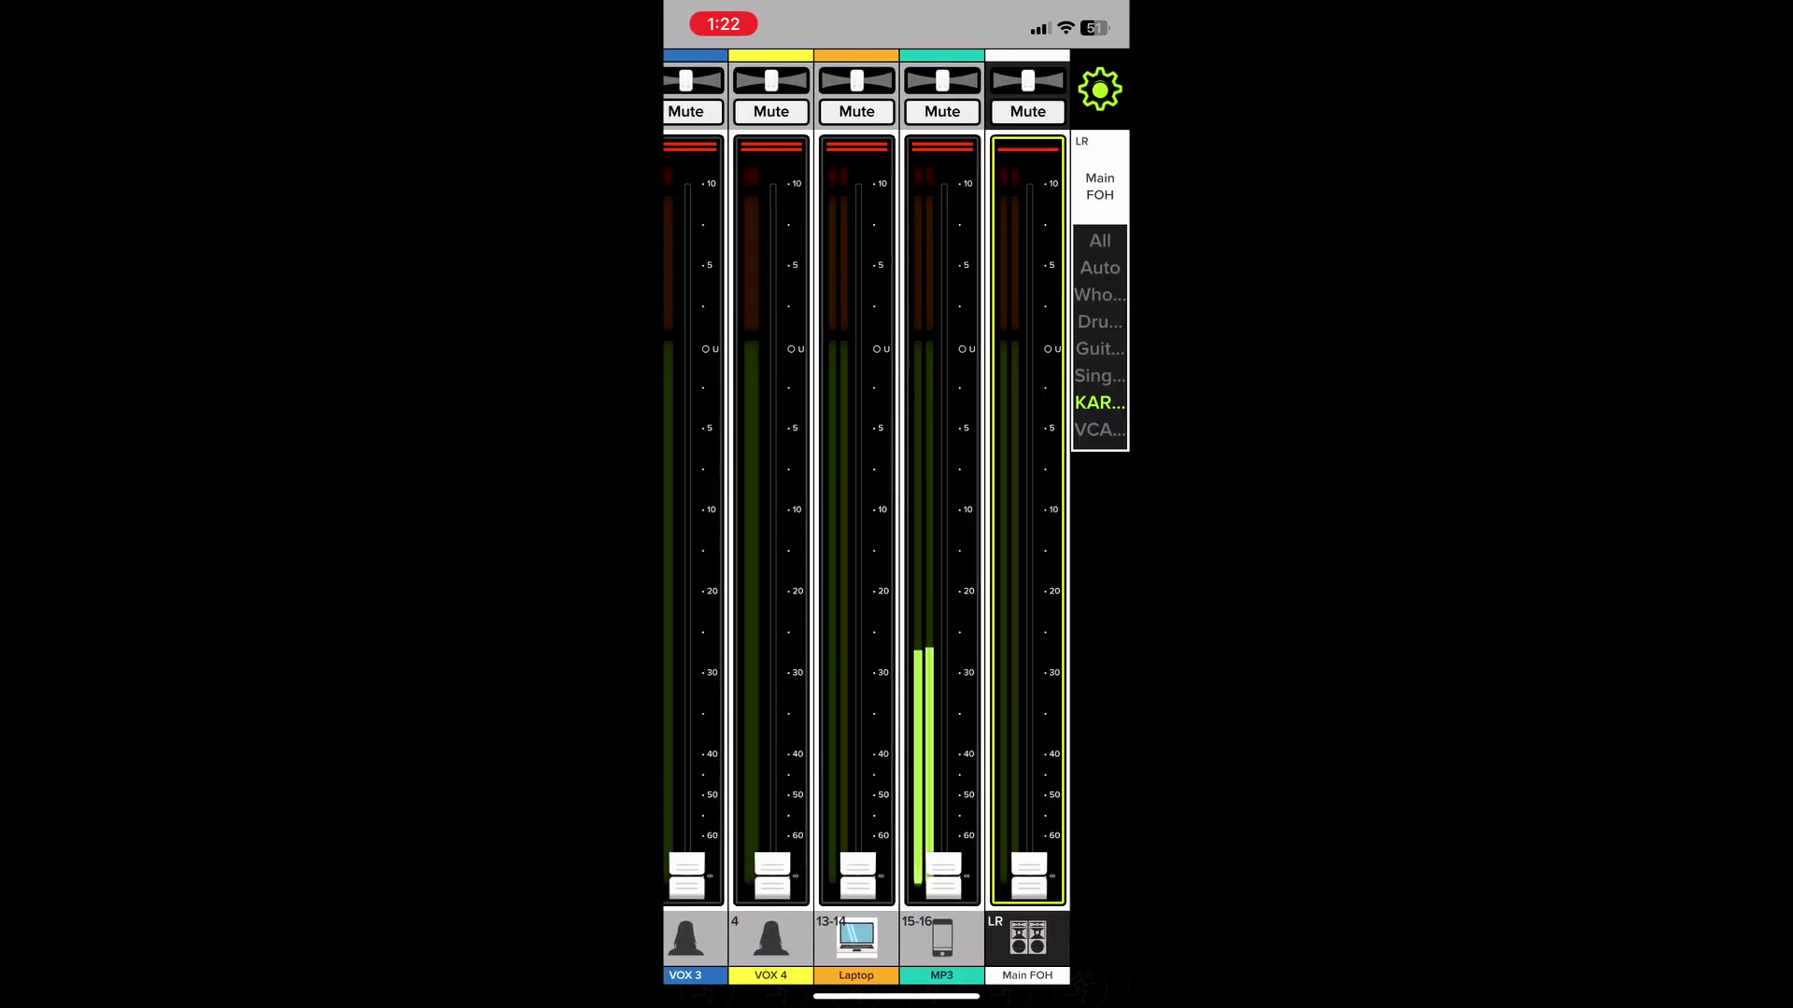
scroll(826, 505, "left", 3)
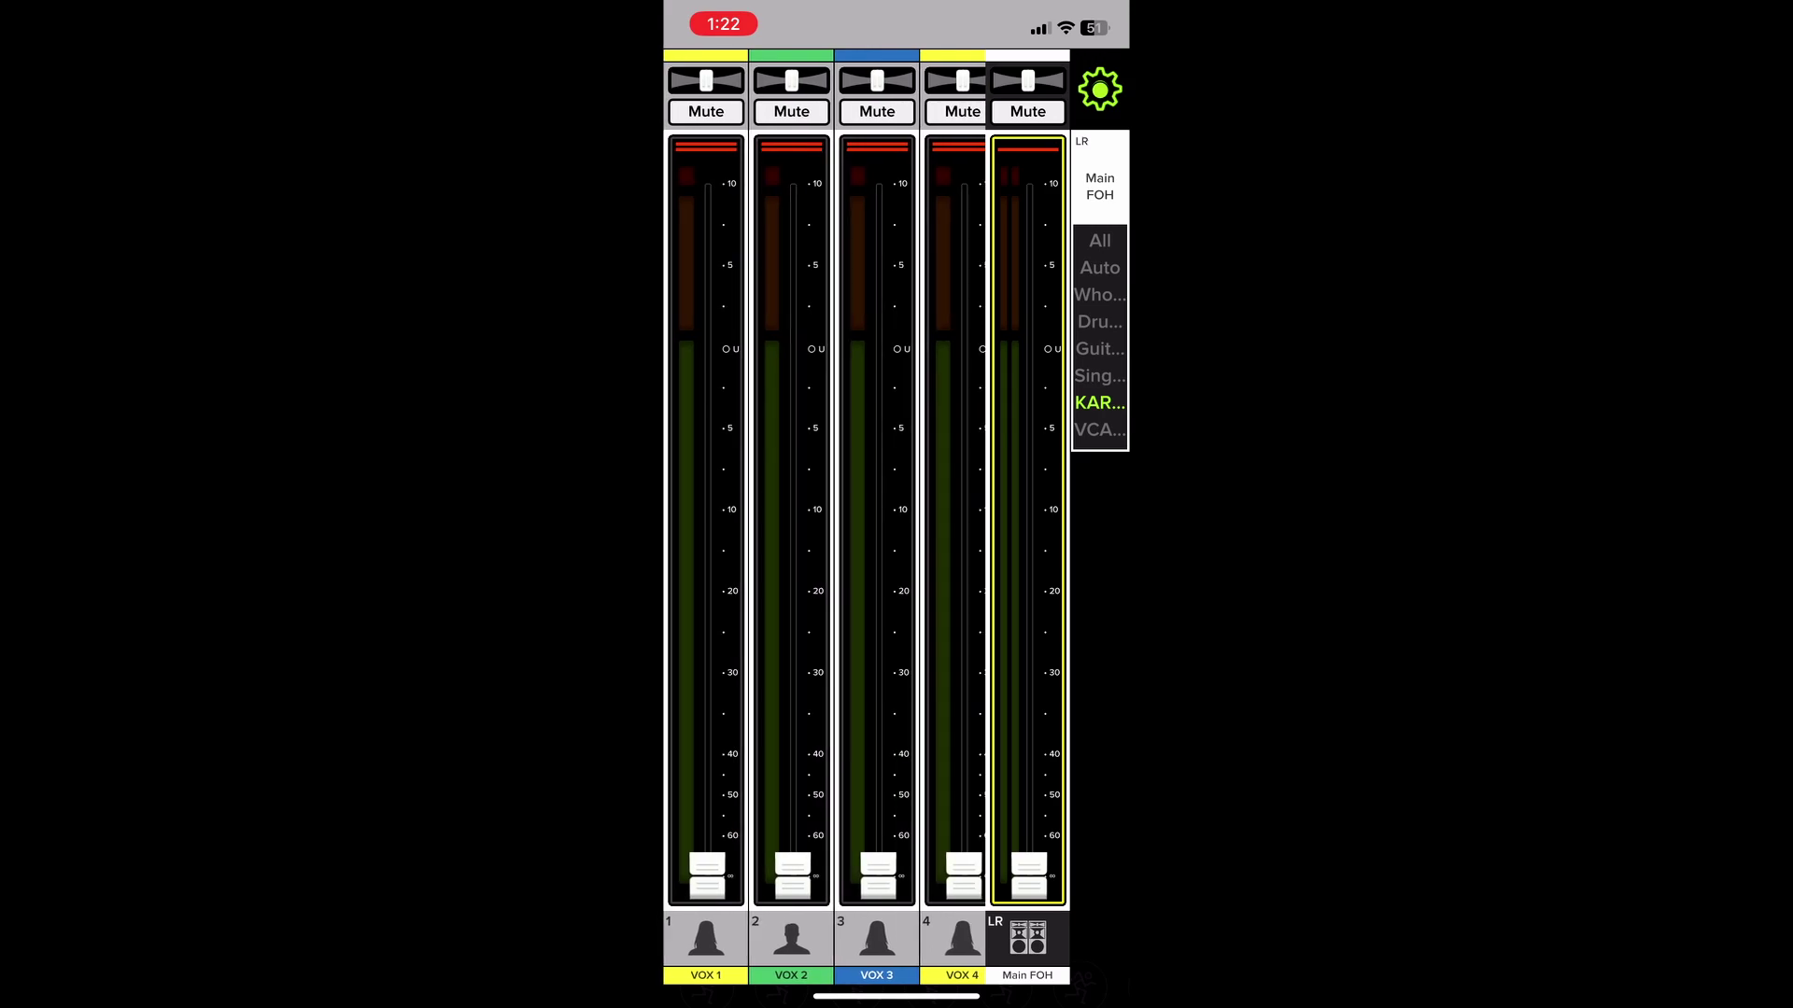
Show the VCA Mix faders, then switch the view group back to Whole Band.
left_click(1099, 401)
left_click(1028, 793)
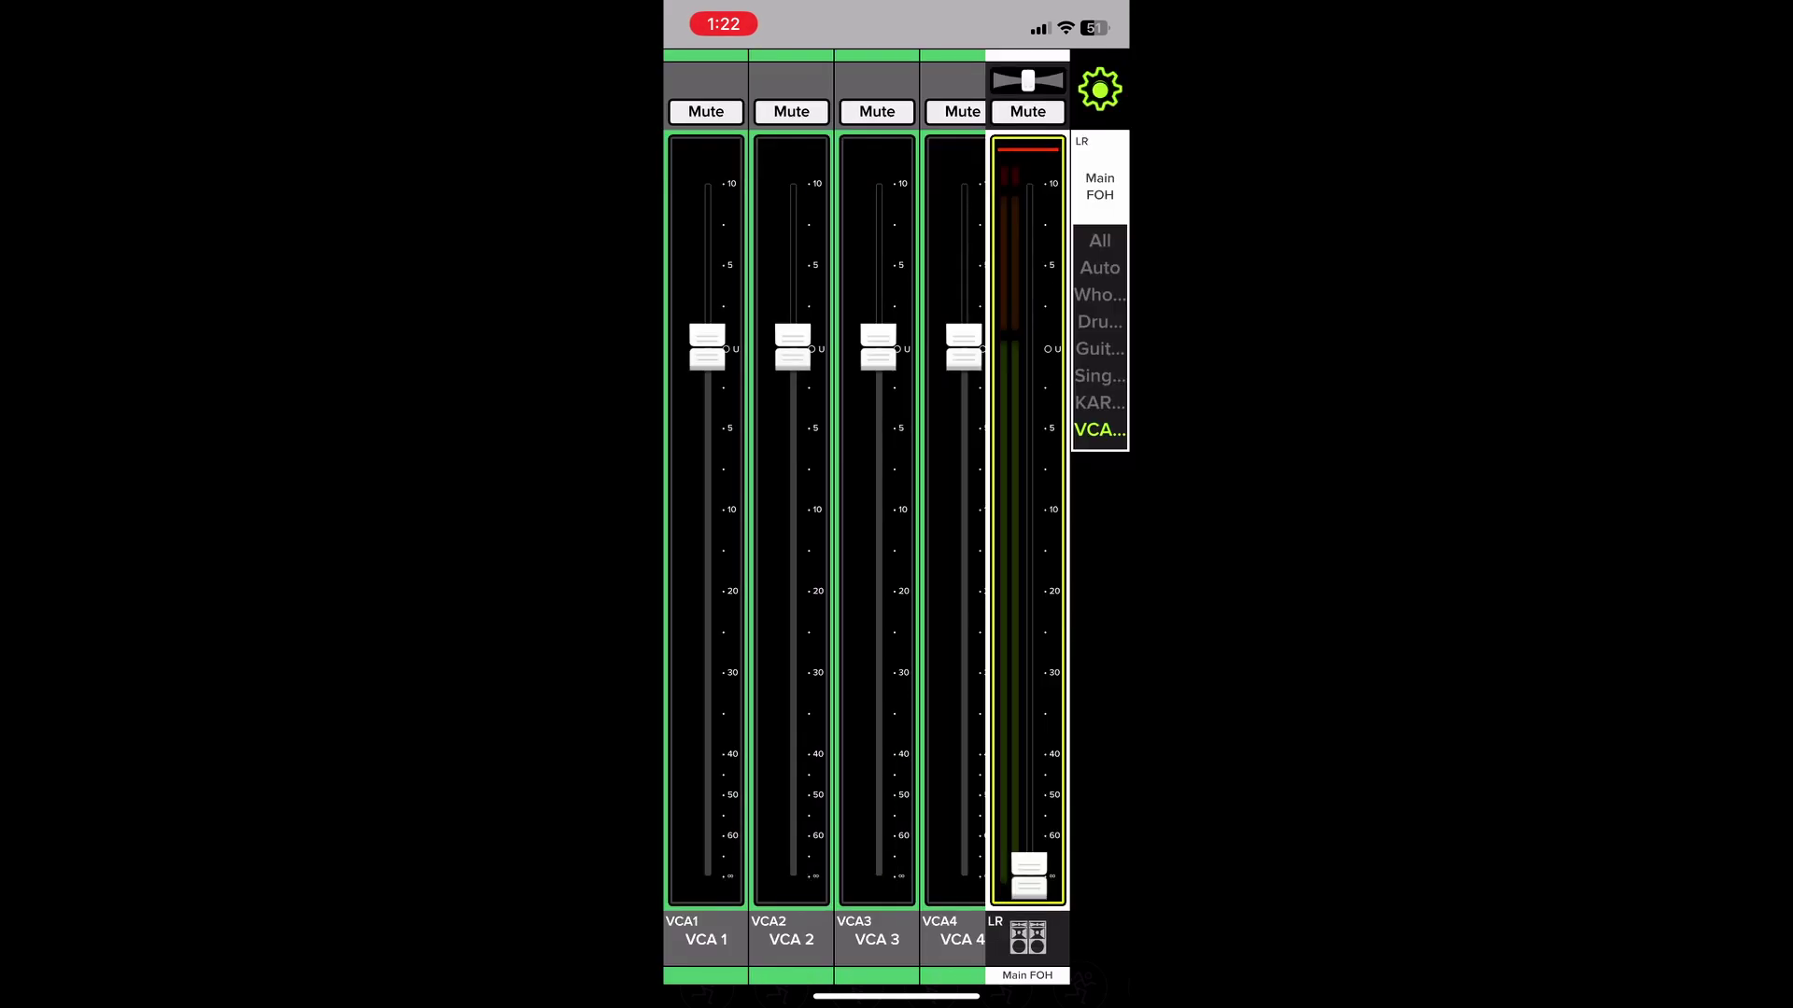
scroll(826, 505, "right", 2)
left_click(1026, 939)
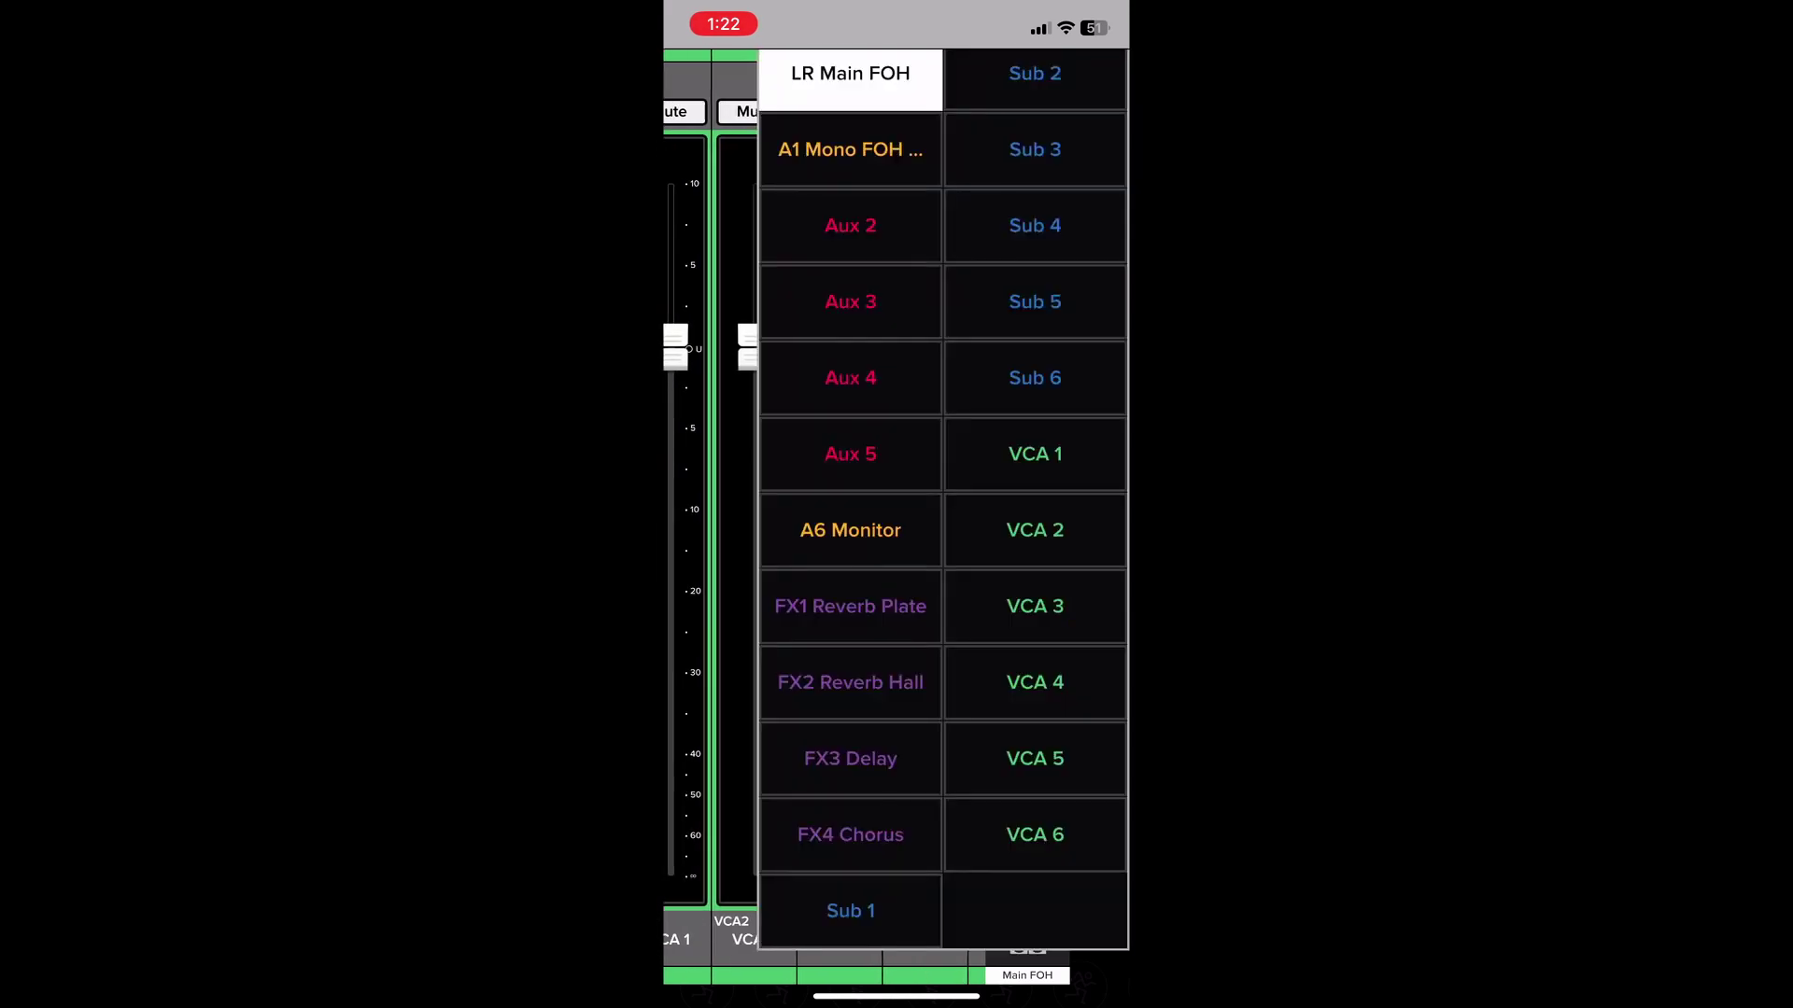
left_click(841, 504)
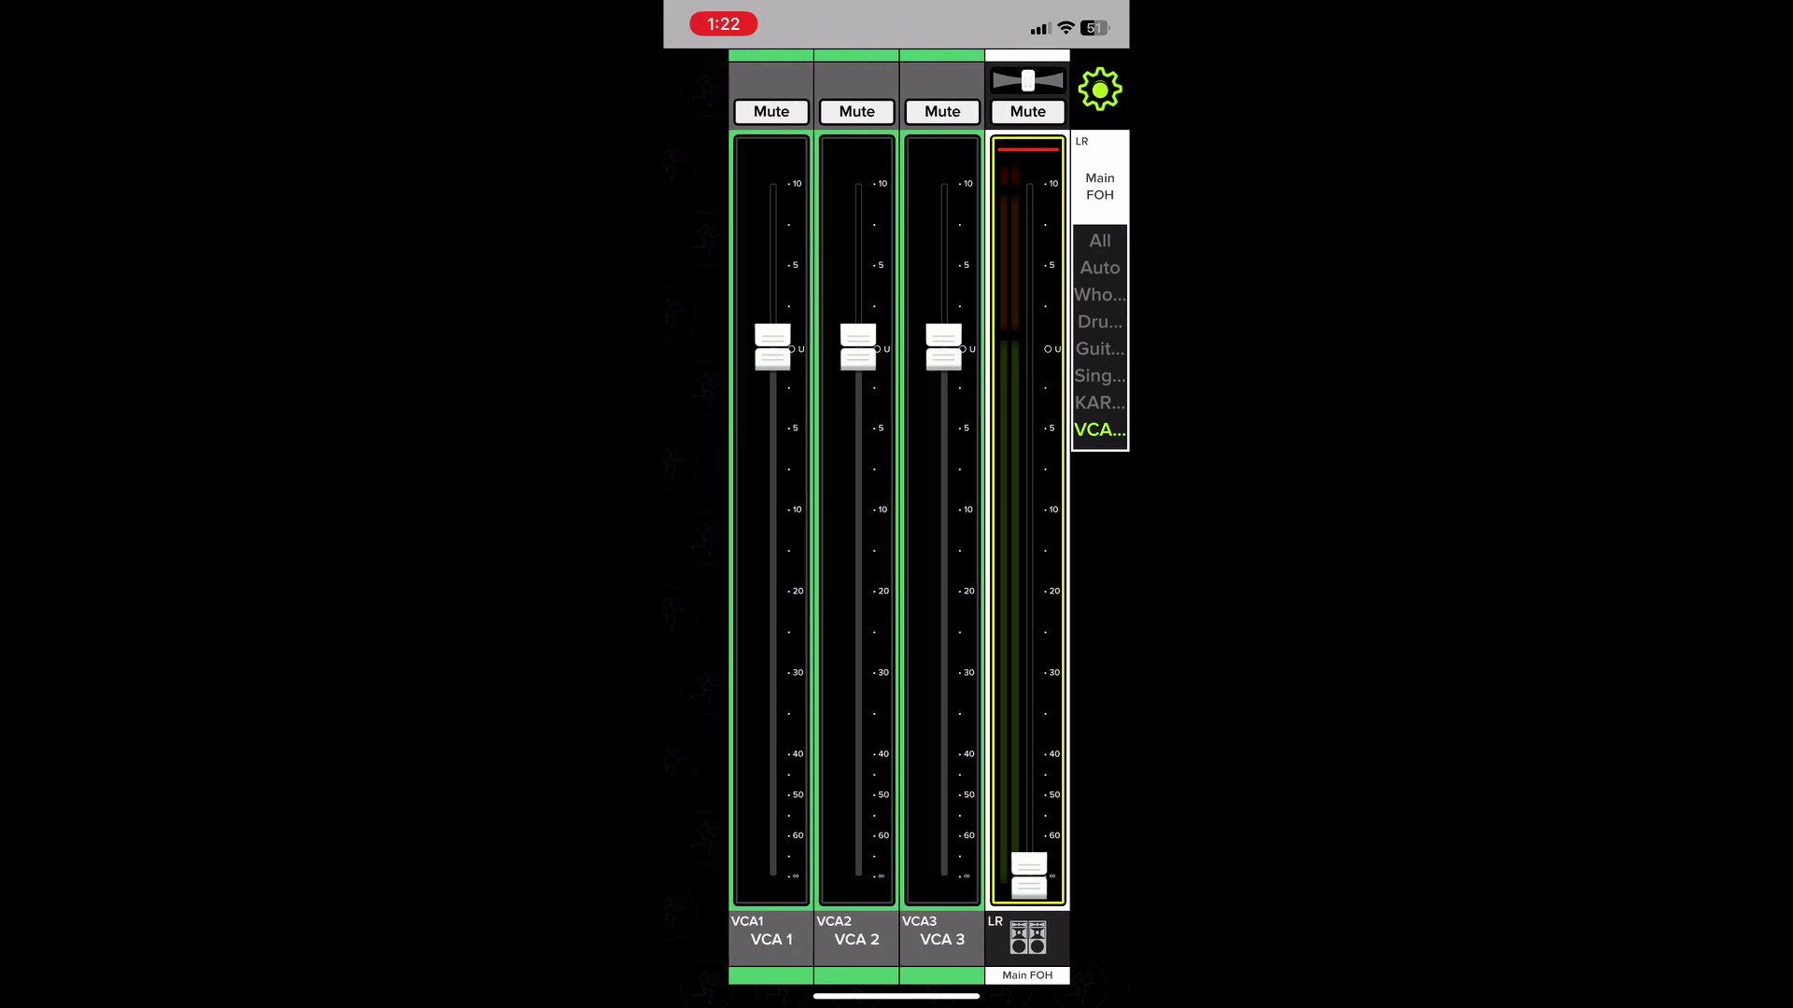
scroll(826, 506, "left", 2)
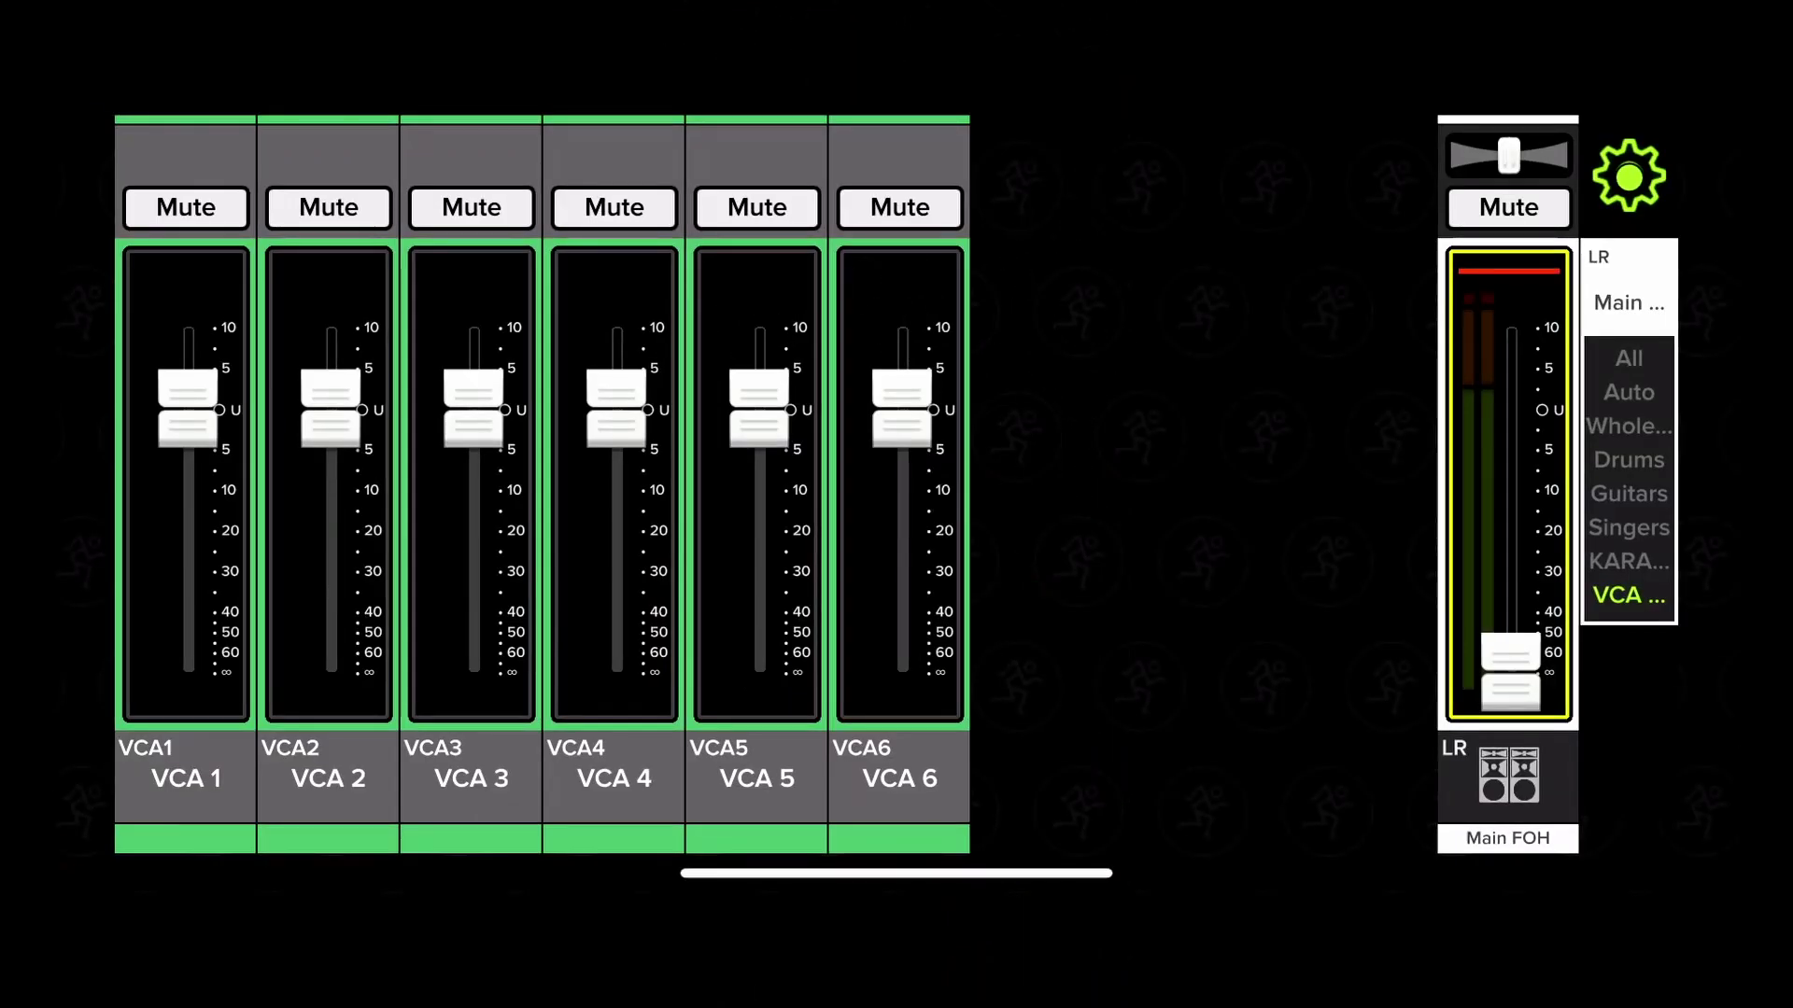
left_click(1629, 477)
left_click(1508, 348)
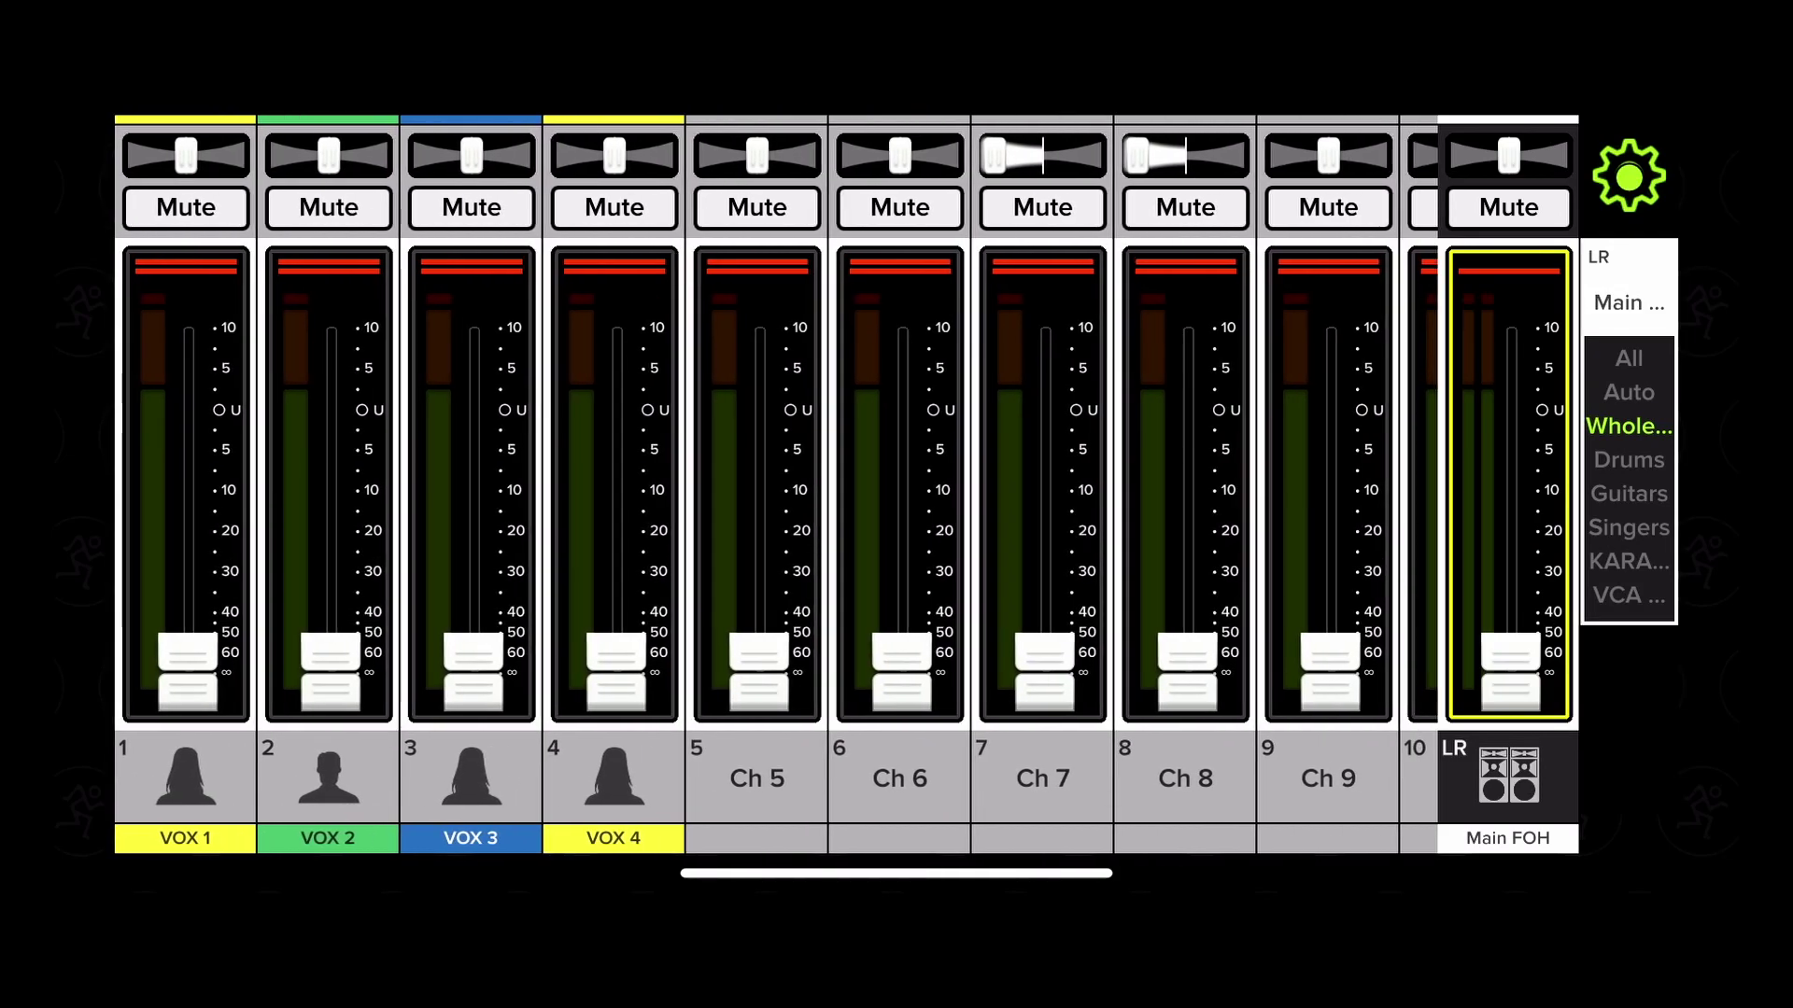
Switch the controlled mix to A1 Mono FOH, Aux 3, FX1 Reverb Plate, then back to LR Main FOH.
left_click(1508, 791)
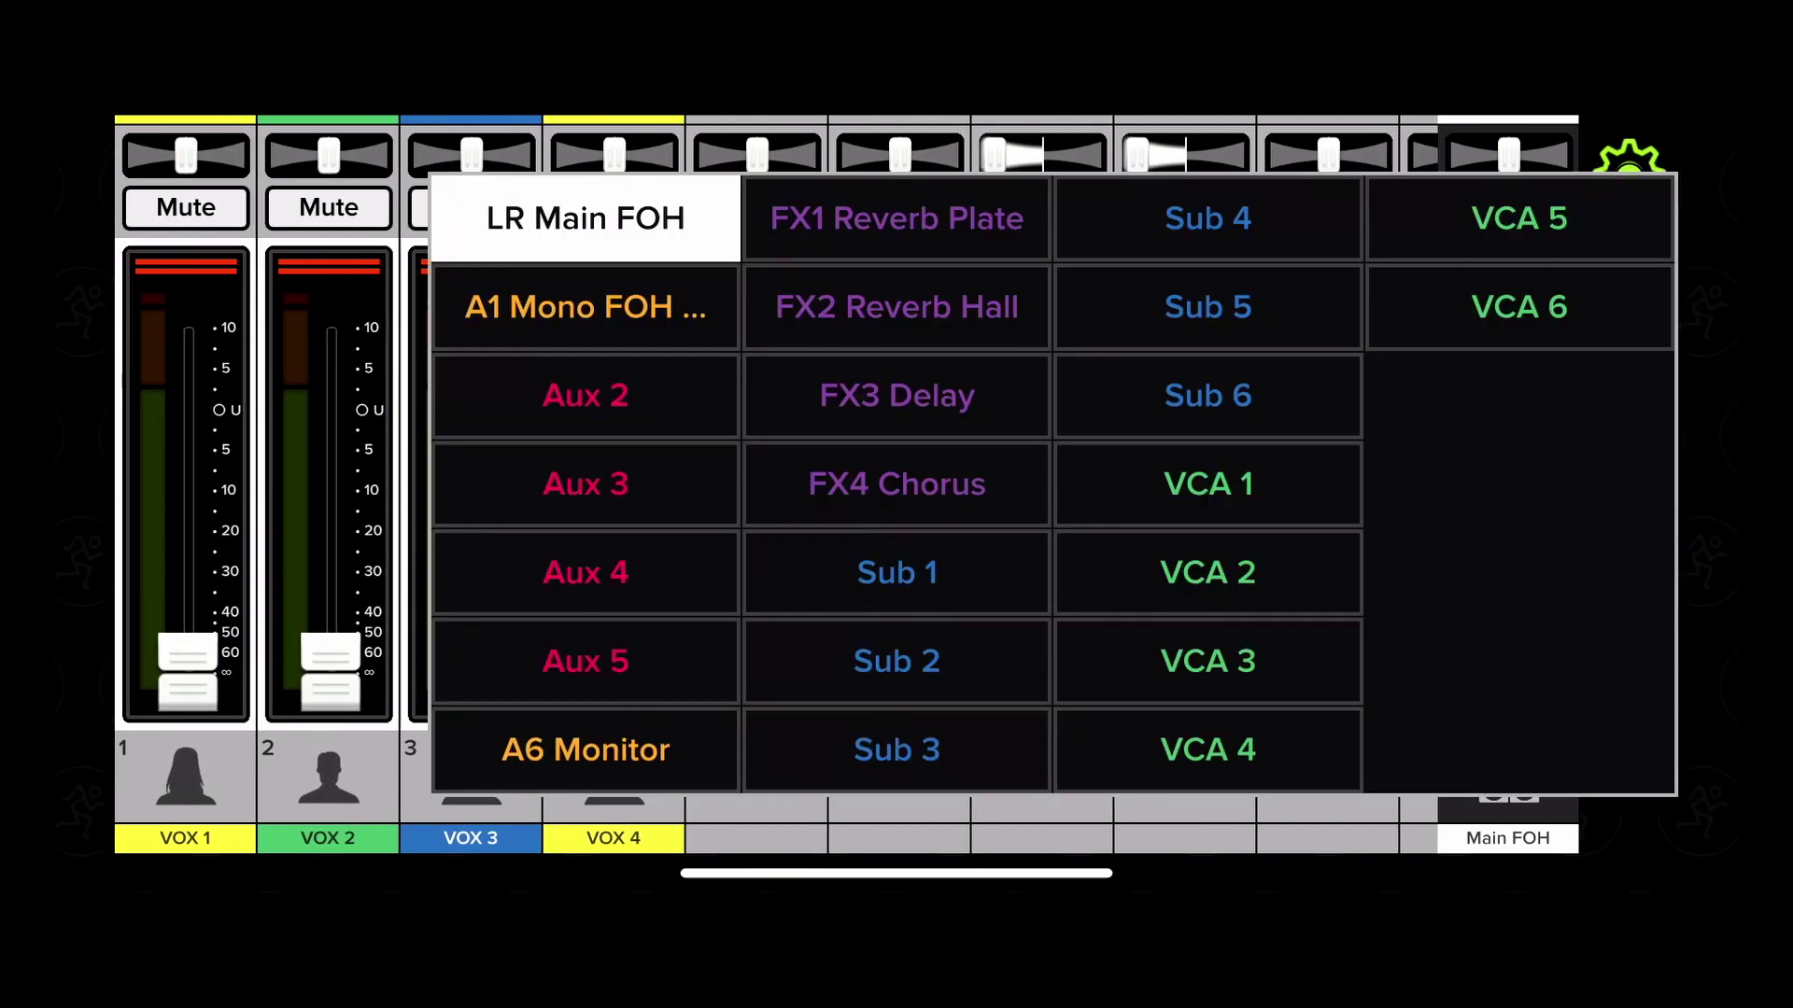
left_click(575, 289)
left_click_drag(1120, 777, 421, 778)
left_click(1508, 792)
left_click(574, 485)
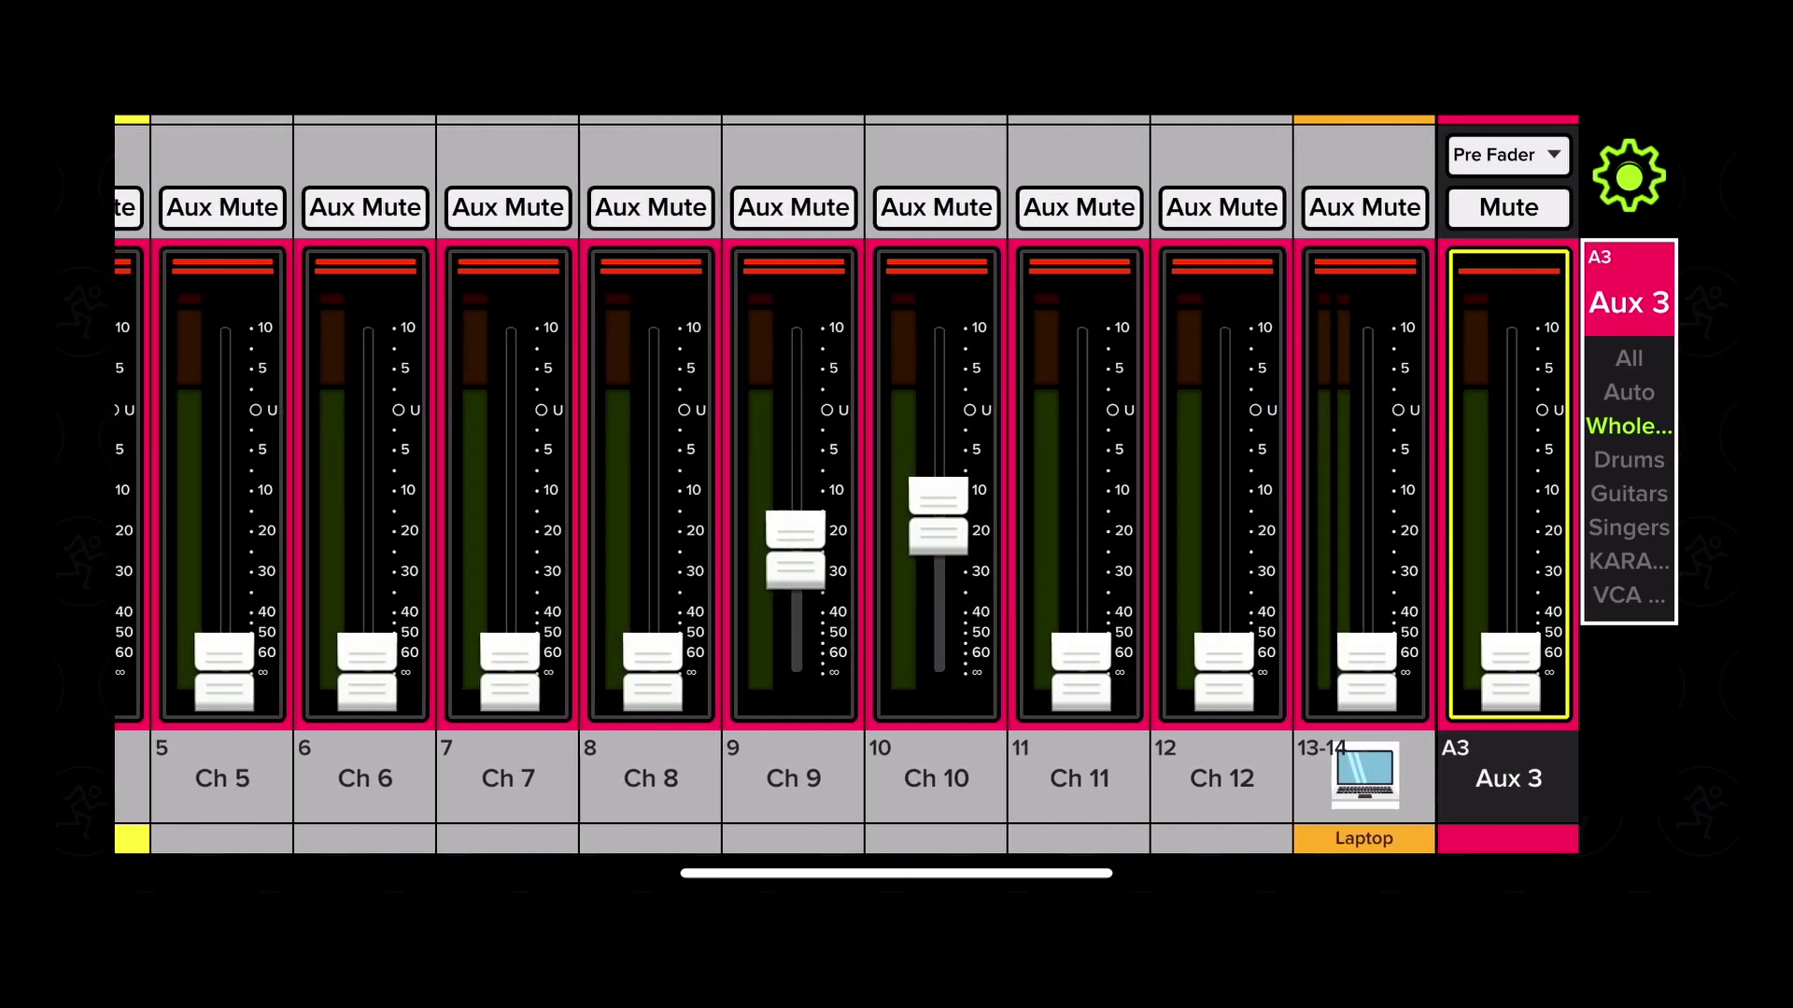
left_click(1508, 792)
left_click(897, 219)
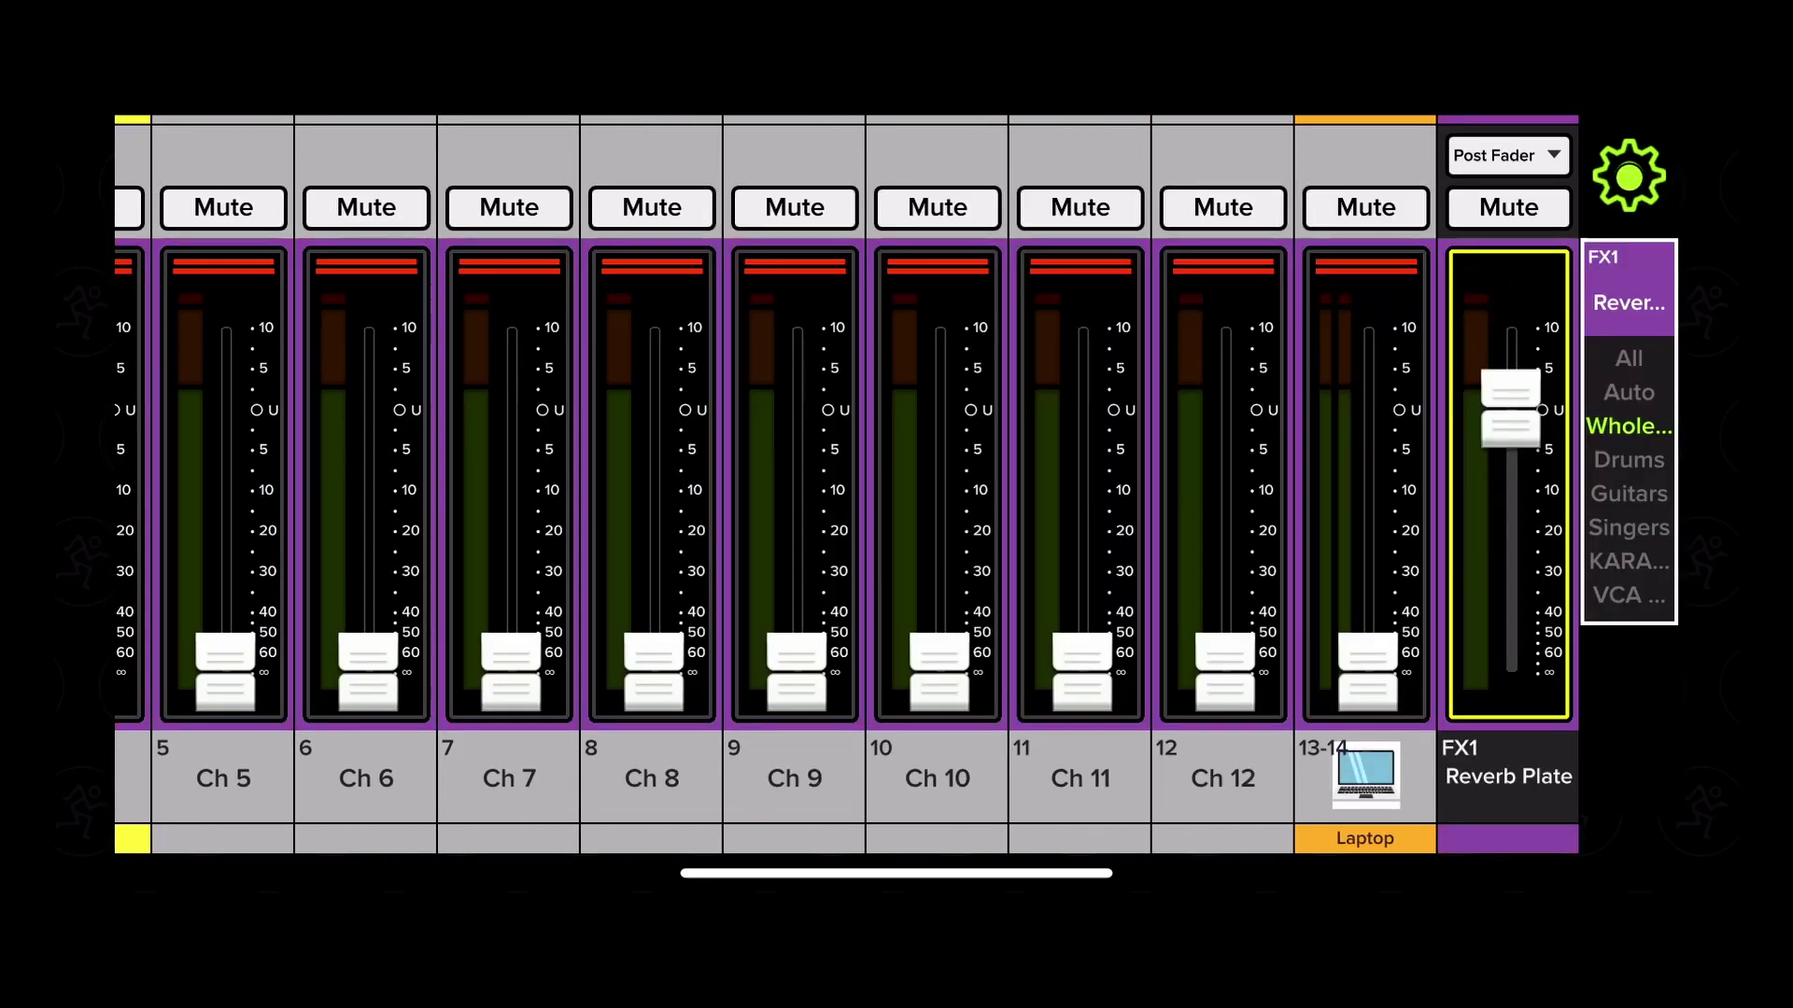
left_click_drag(421, 777, 1122, 777)
left_click(1506, 792)
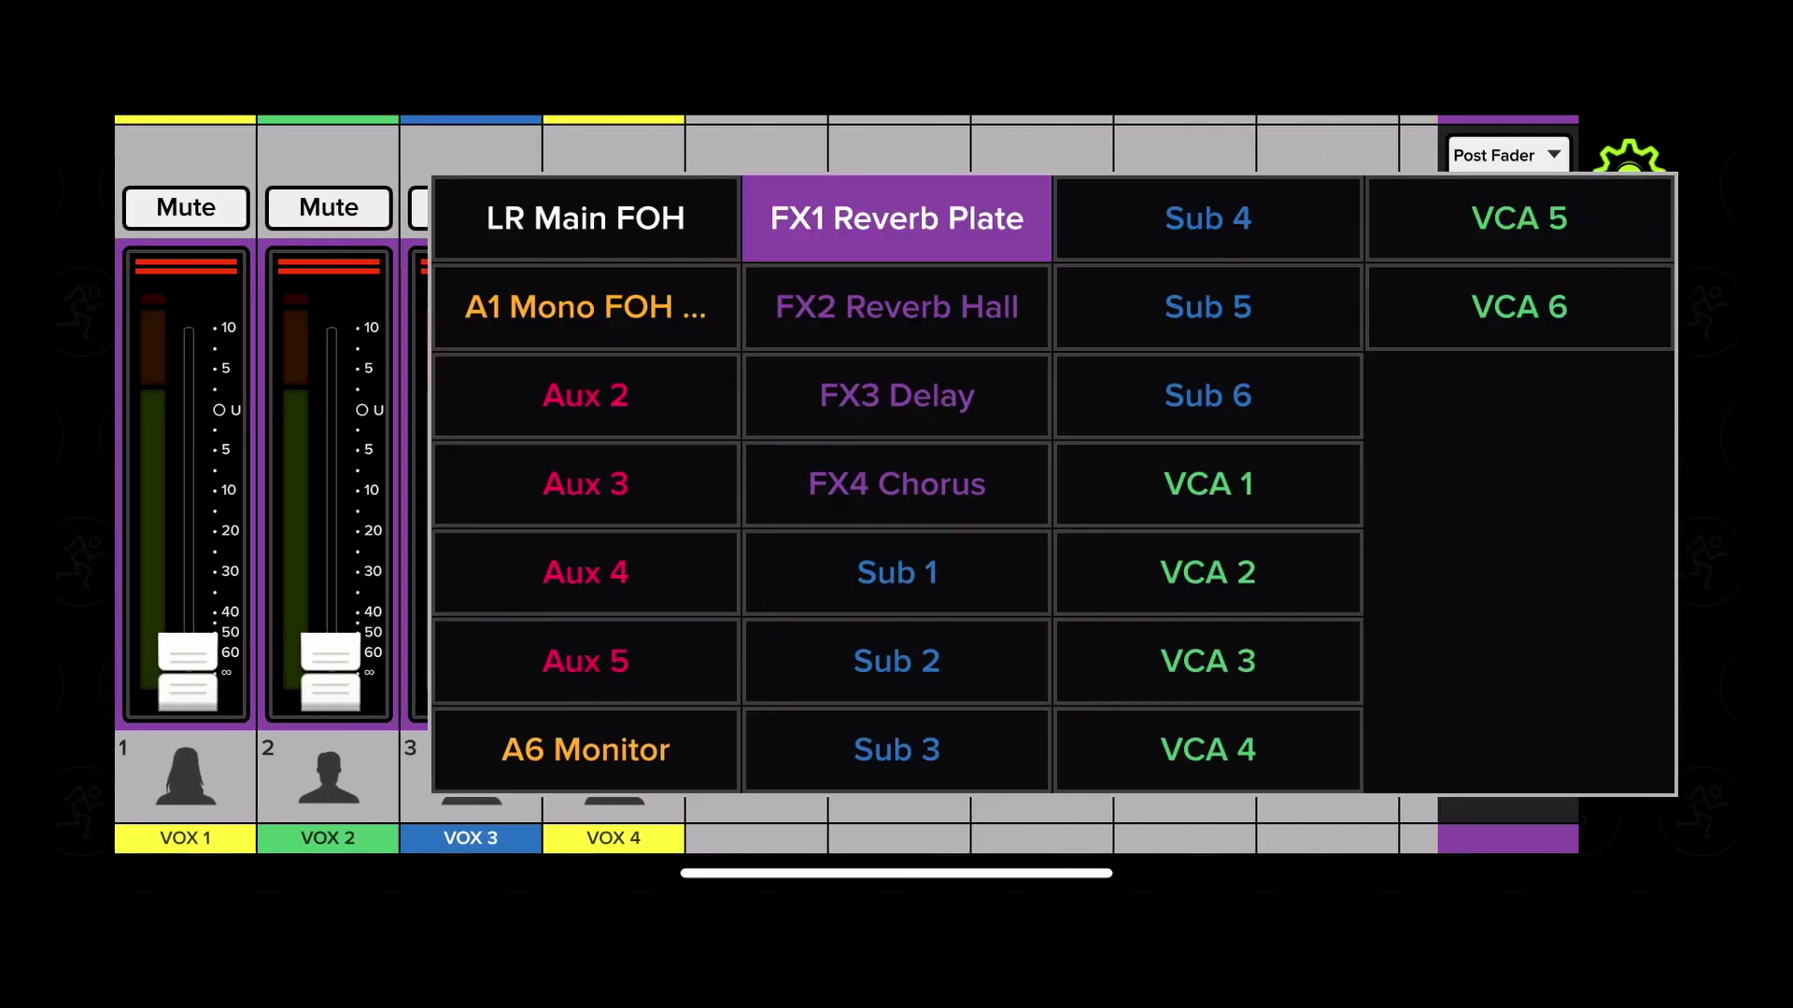
left_click(586, 219)
Show All channels, scroll to the MP3 stereo channel and peek at Ch 12's settings.
left_click(1629, 157)
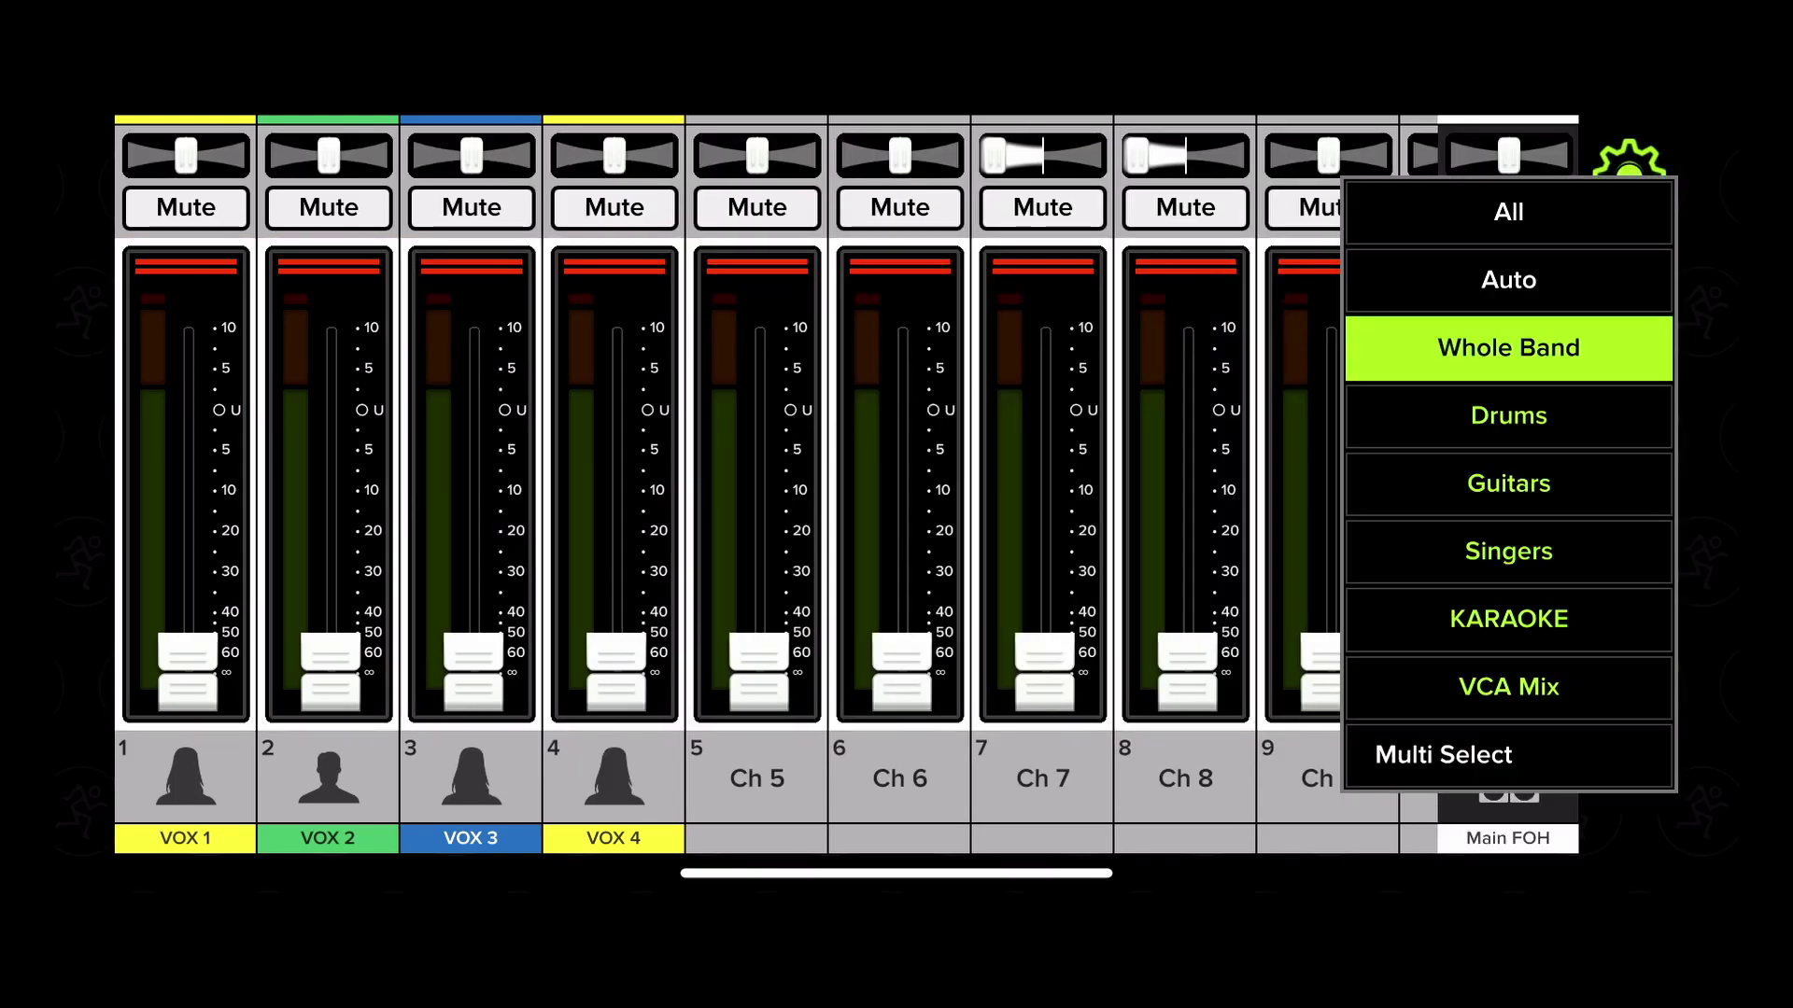
left_click(1508, 212)
left_click_drag(1120, 776, 280, 776)
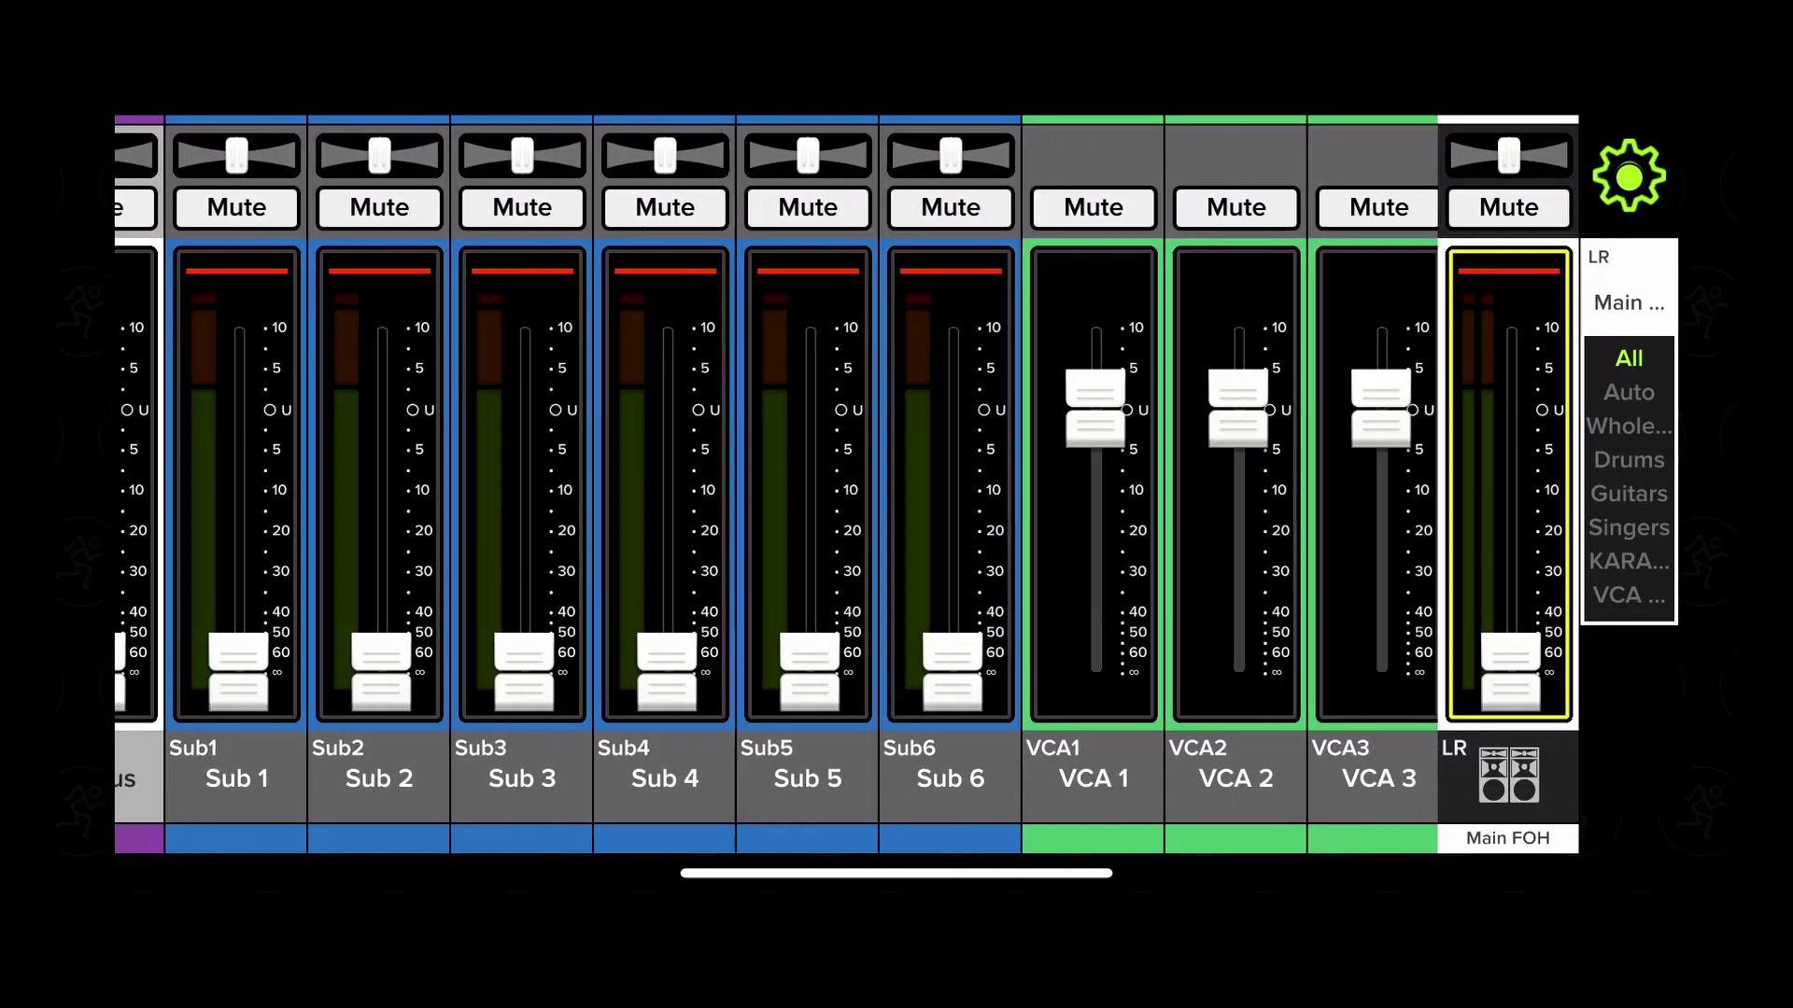
left_click_drag(420, 776, 1120, 777)
left_click_drag(701, 778, 868, 777)
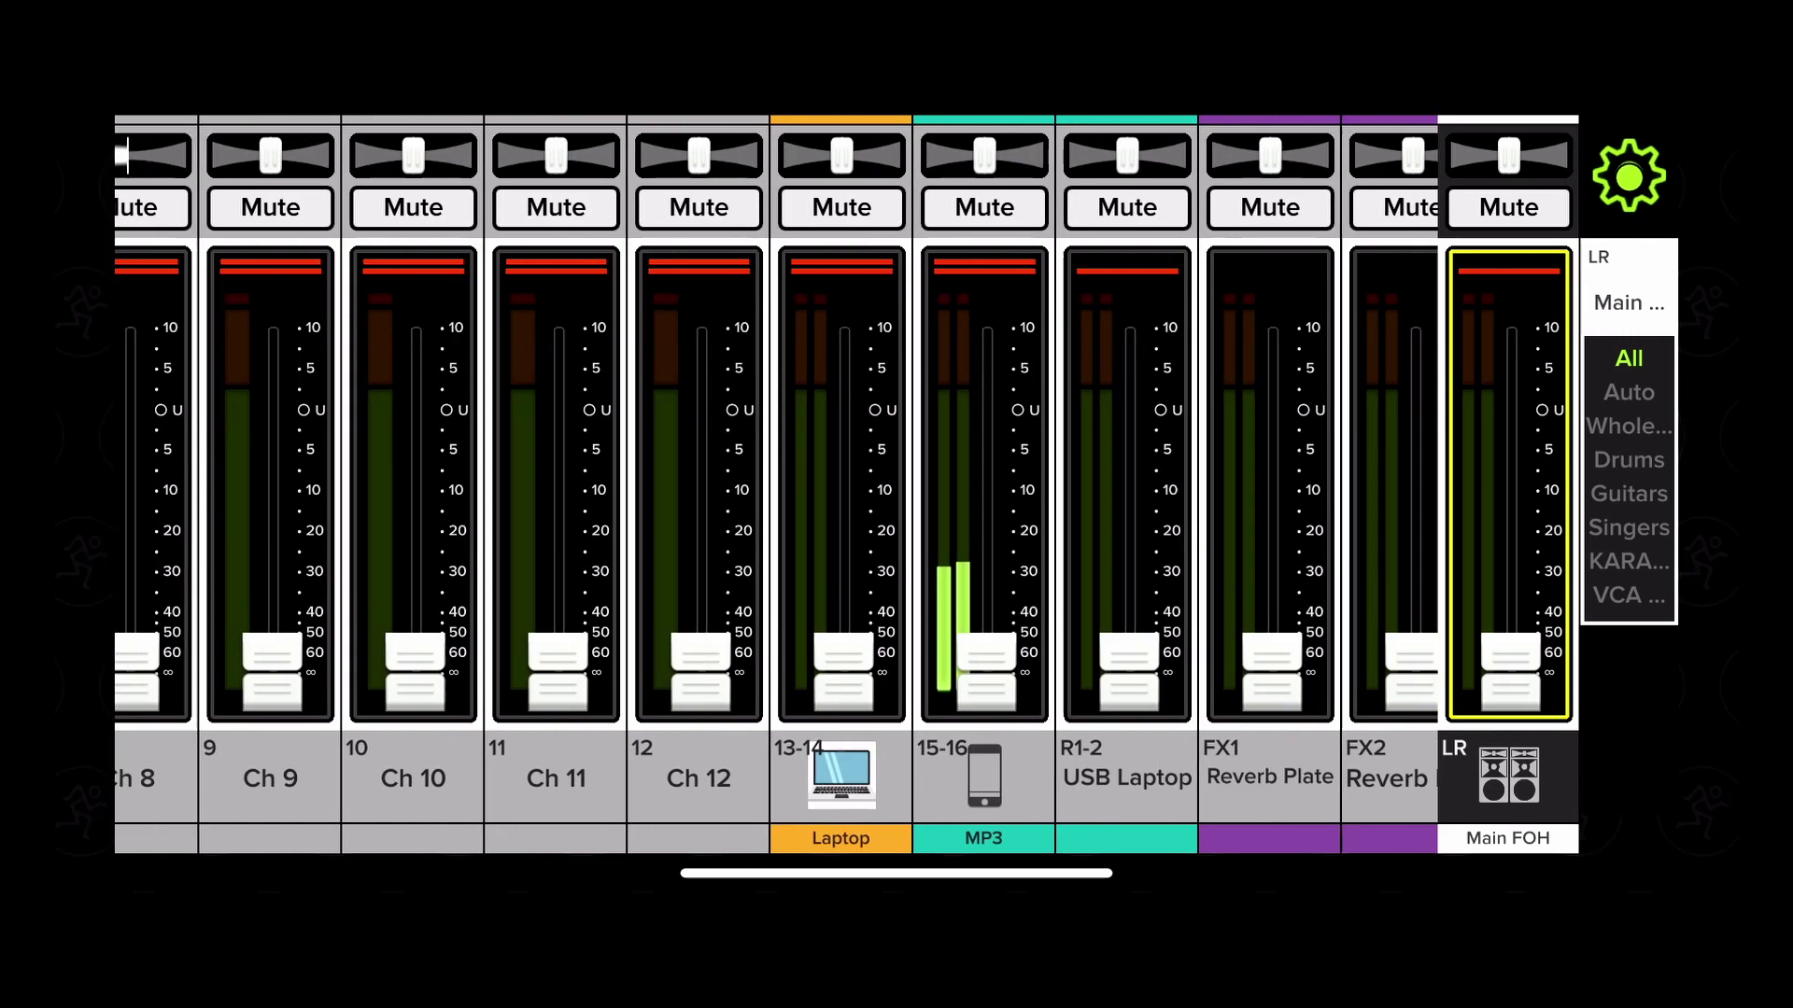
mouse_move(985, 673)
left_mouse_down()
mouse_move(988, 508)
mouse_move(989, 673)
left_mouse_up()
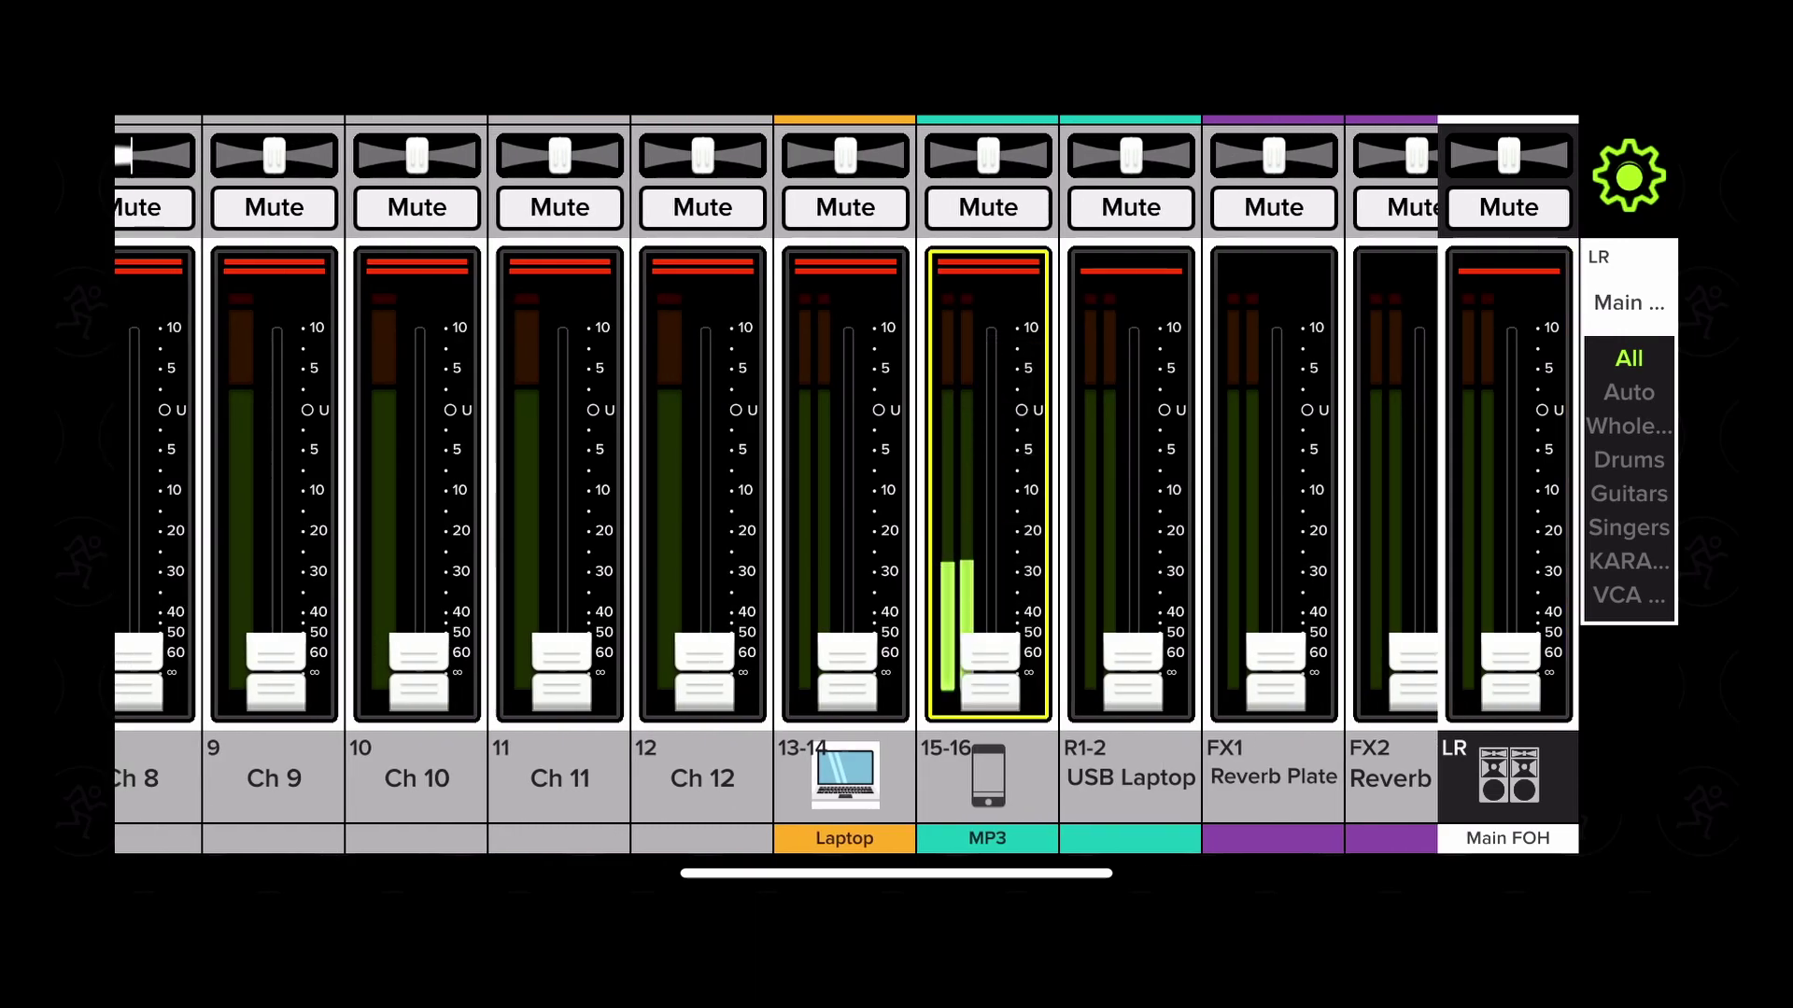
left_click(702, 778)
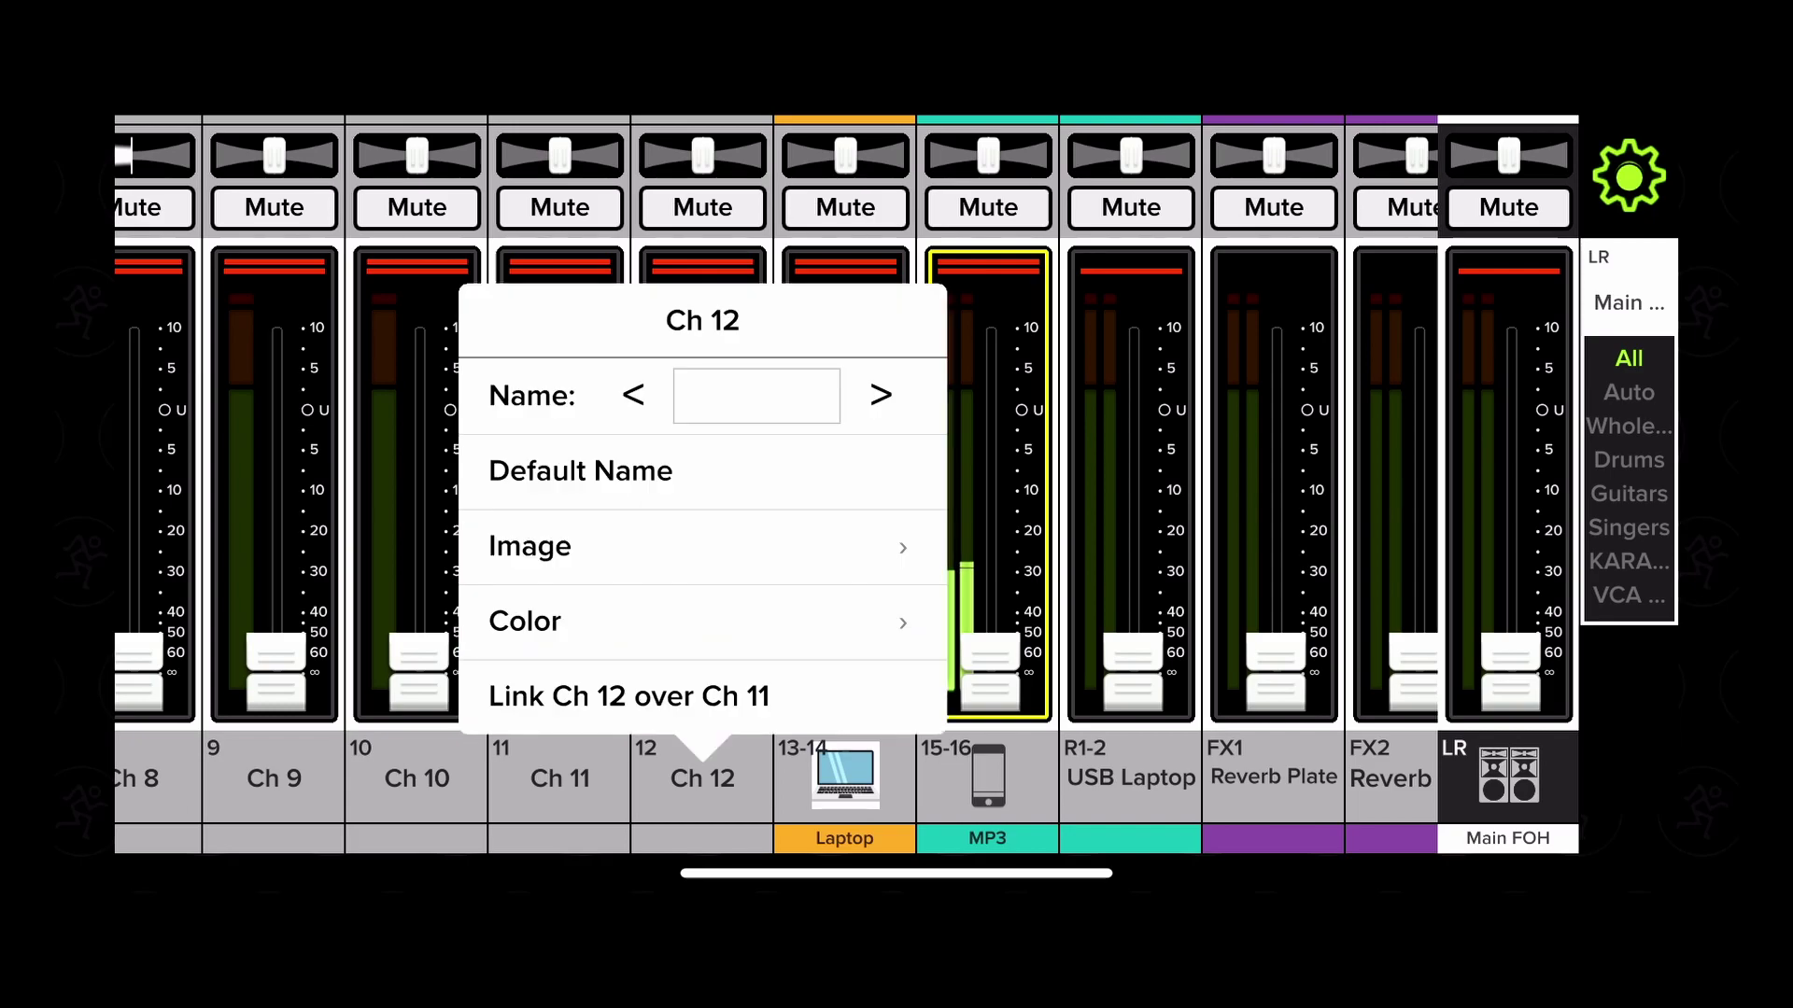
left_click(1262, 490)
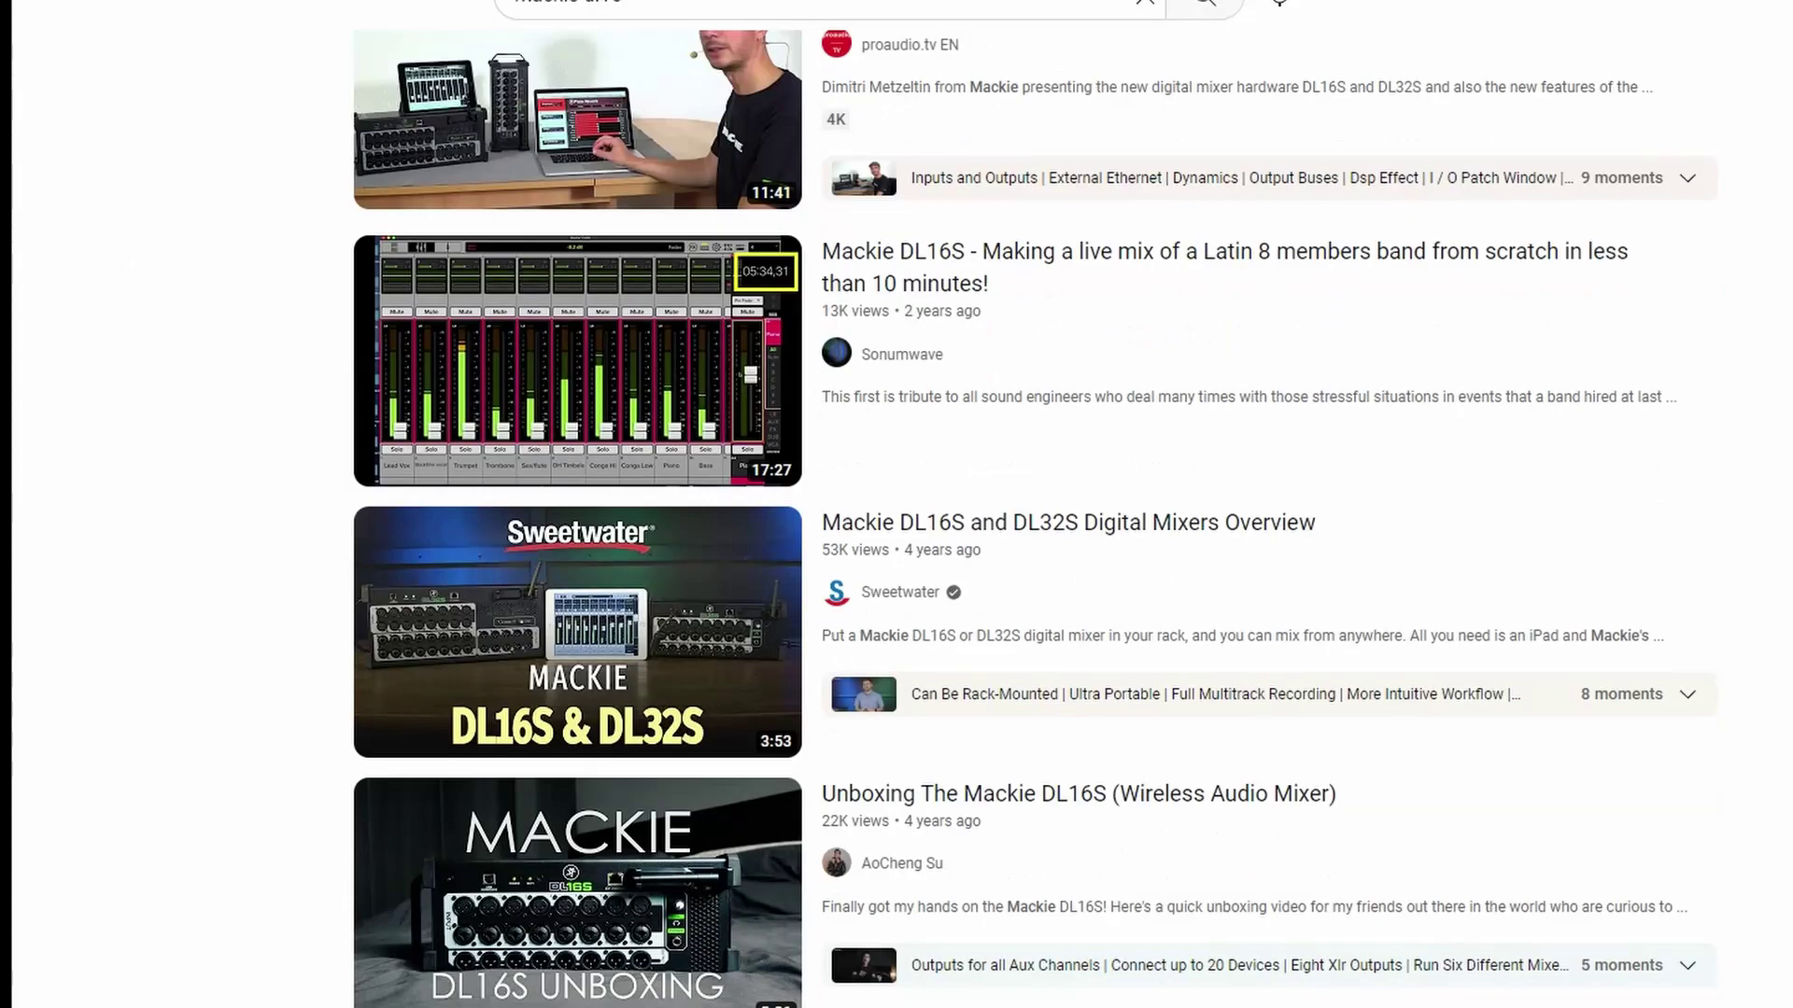
scroll(896, 561, "down", 3)
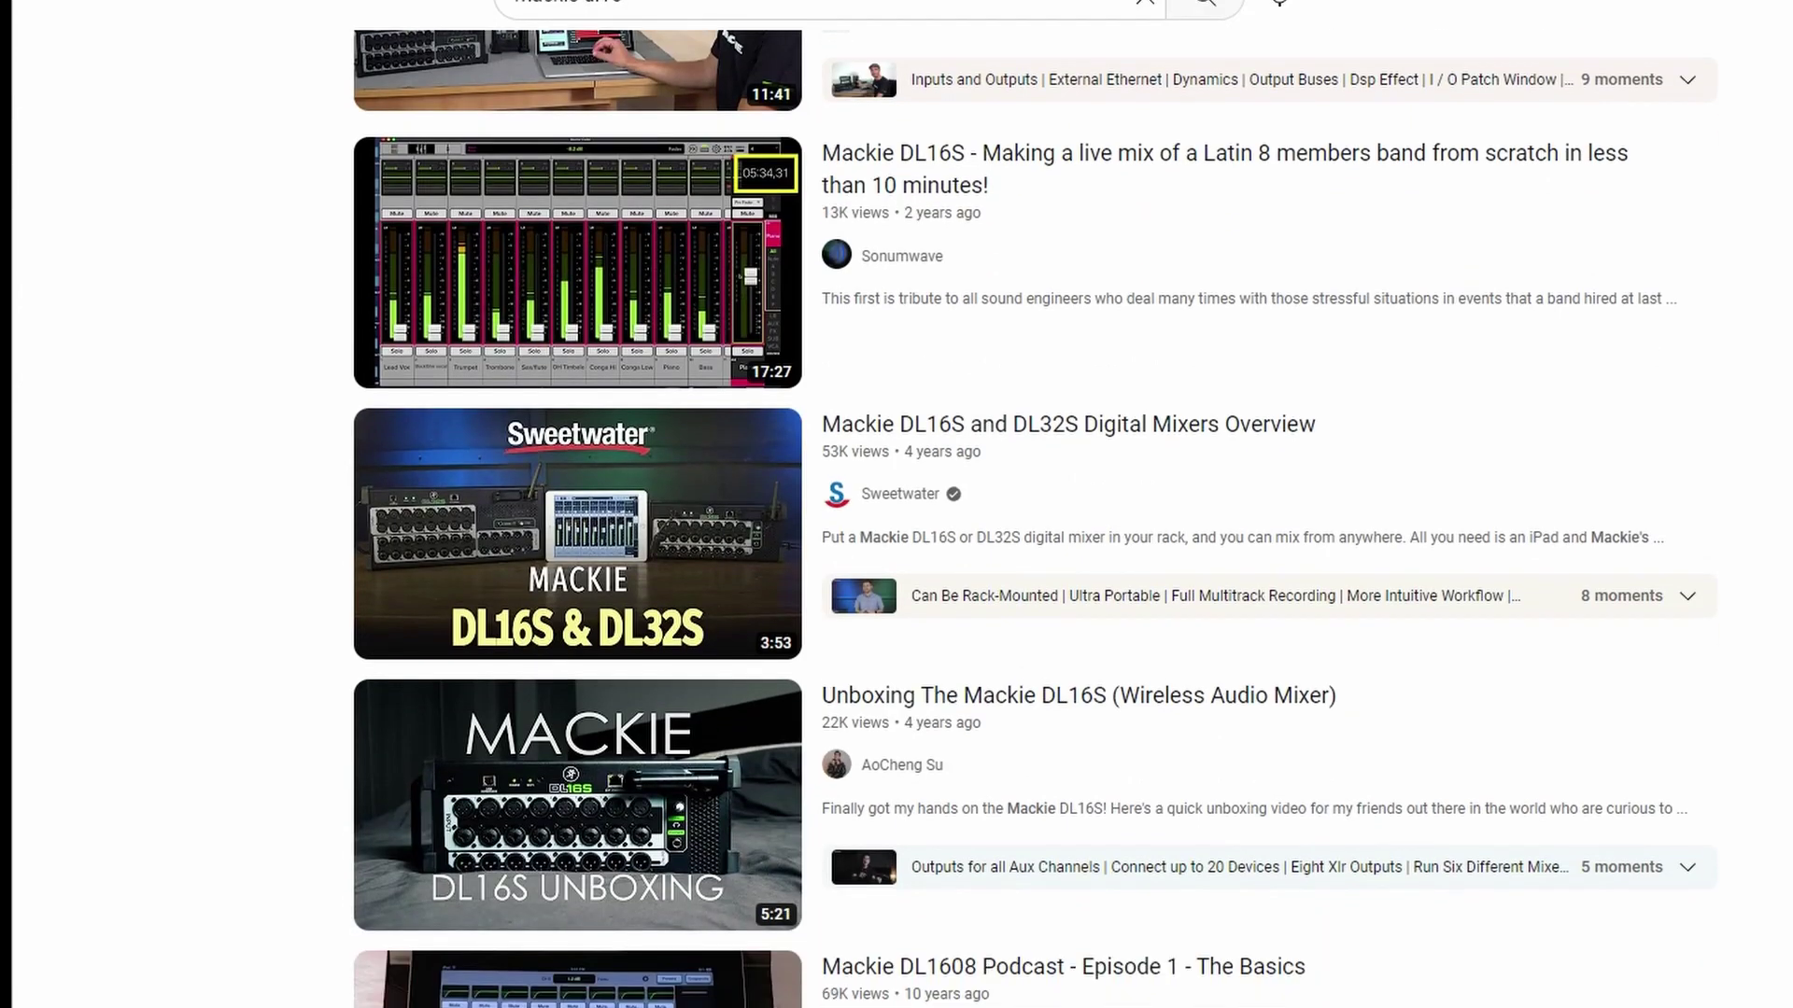
scroll(897, 561, "down", 3)
scroll(897, 560, "down", 3)
scroll(896, 560, "down", 2)
scroll(896, 560, "down", 3)
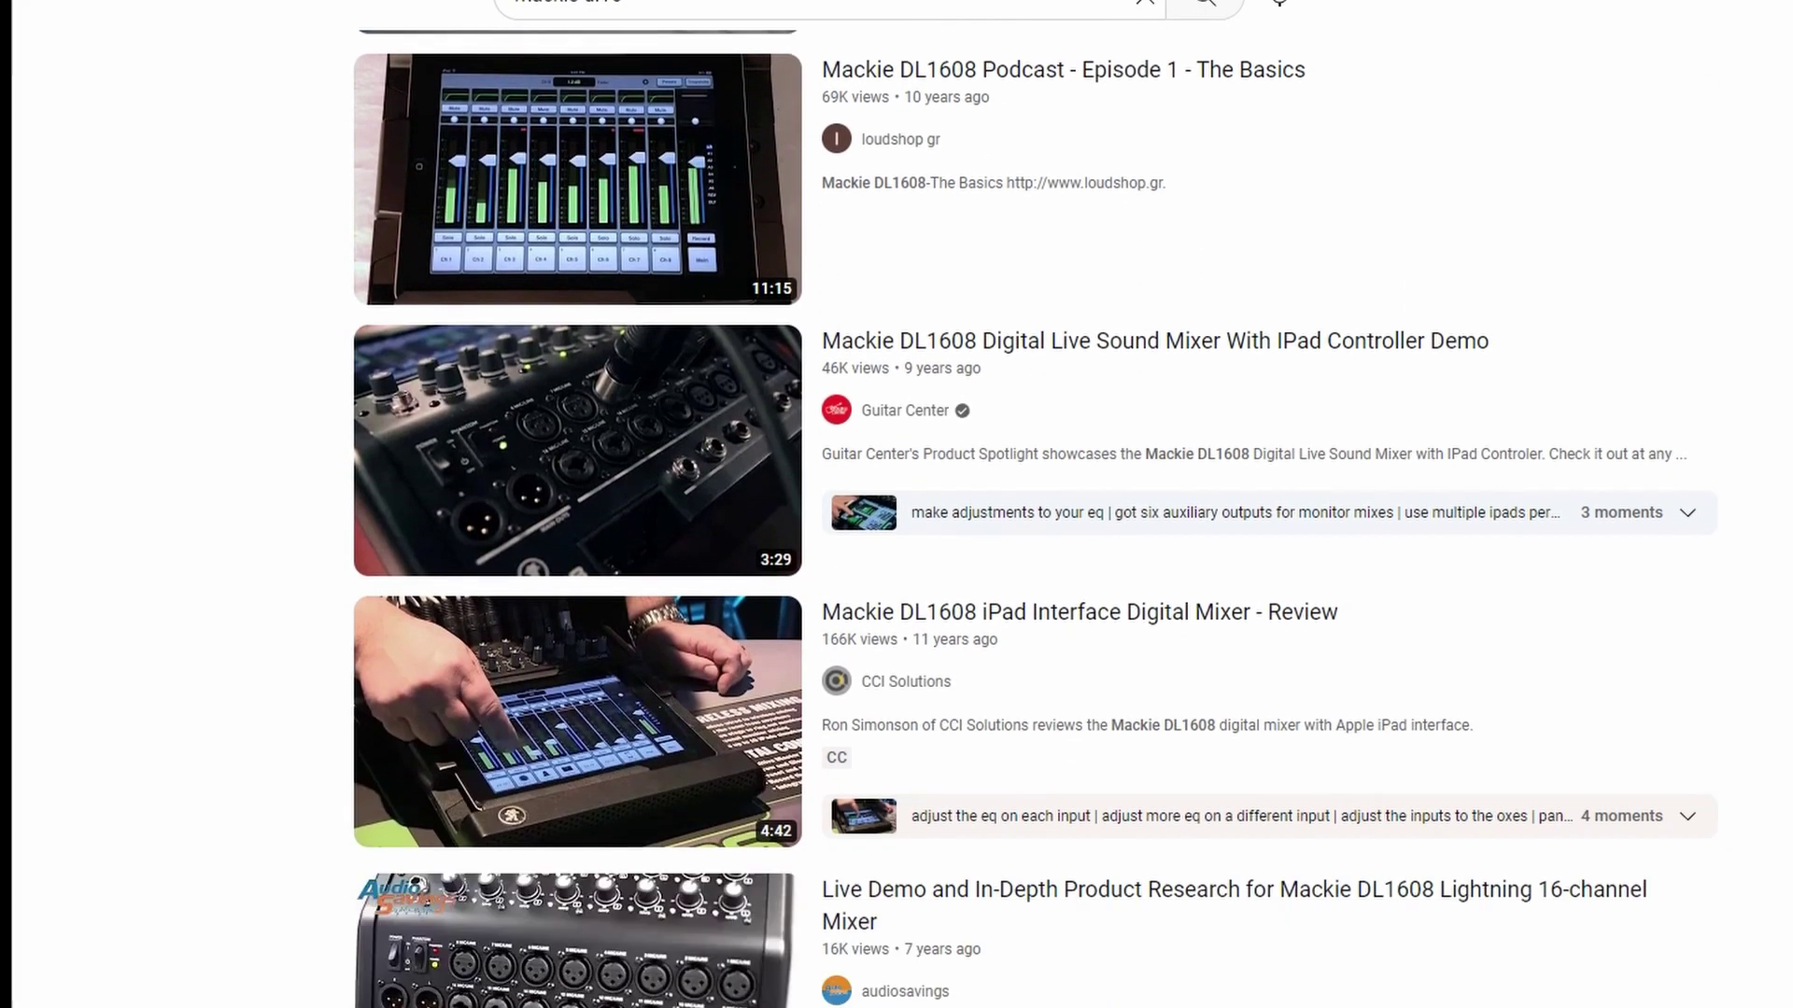
scroll(896, 560, "down", 2)
scroll(898, 562, "down", 3)
scroll(896, 560, "down", 3)
scroll(896, 561, "down", 3)
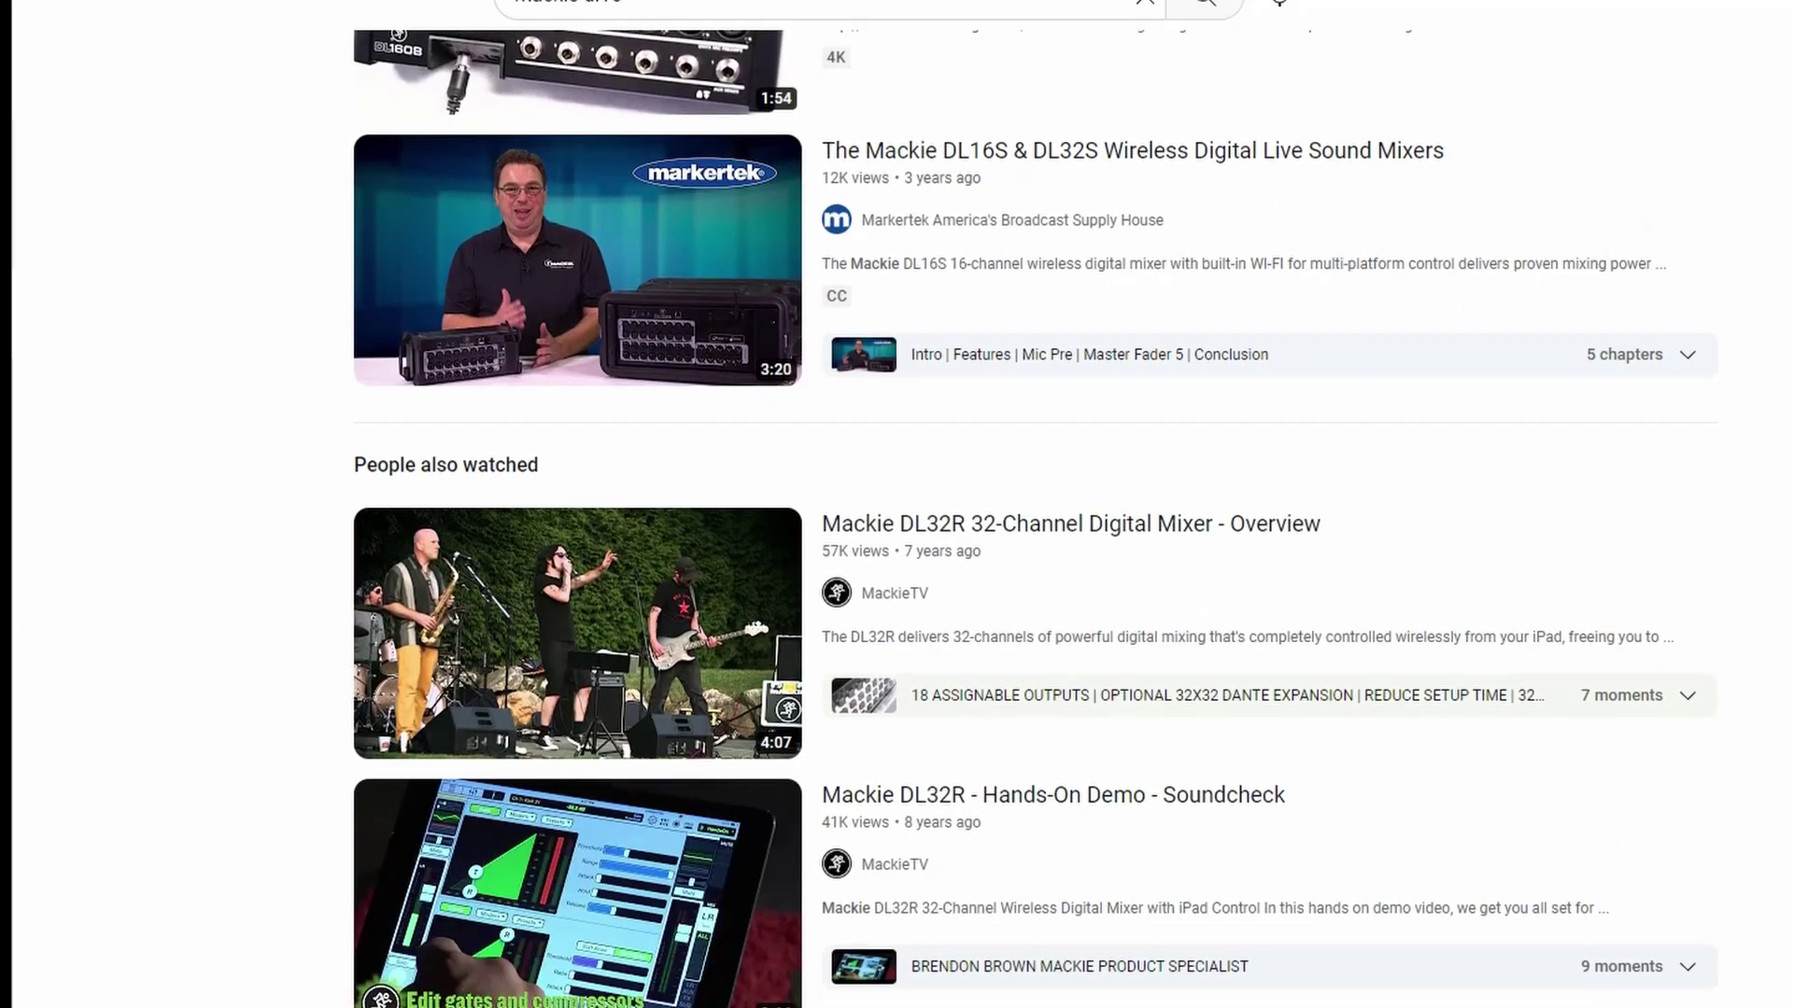
scroll(897, 561, "down", 3)
scroll(897, 560, "down", 2)
scroll(896, 561, "down", 3)
scroll(896, 561, "down", 3)
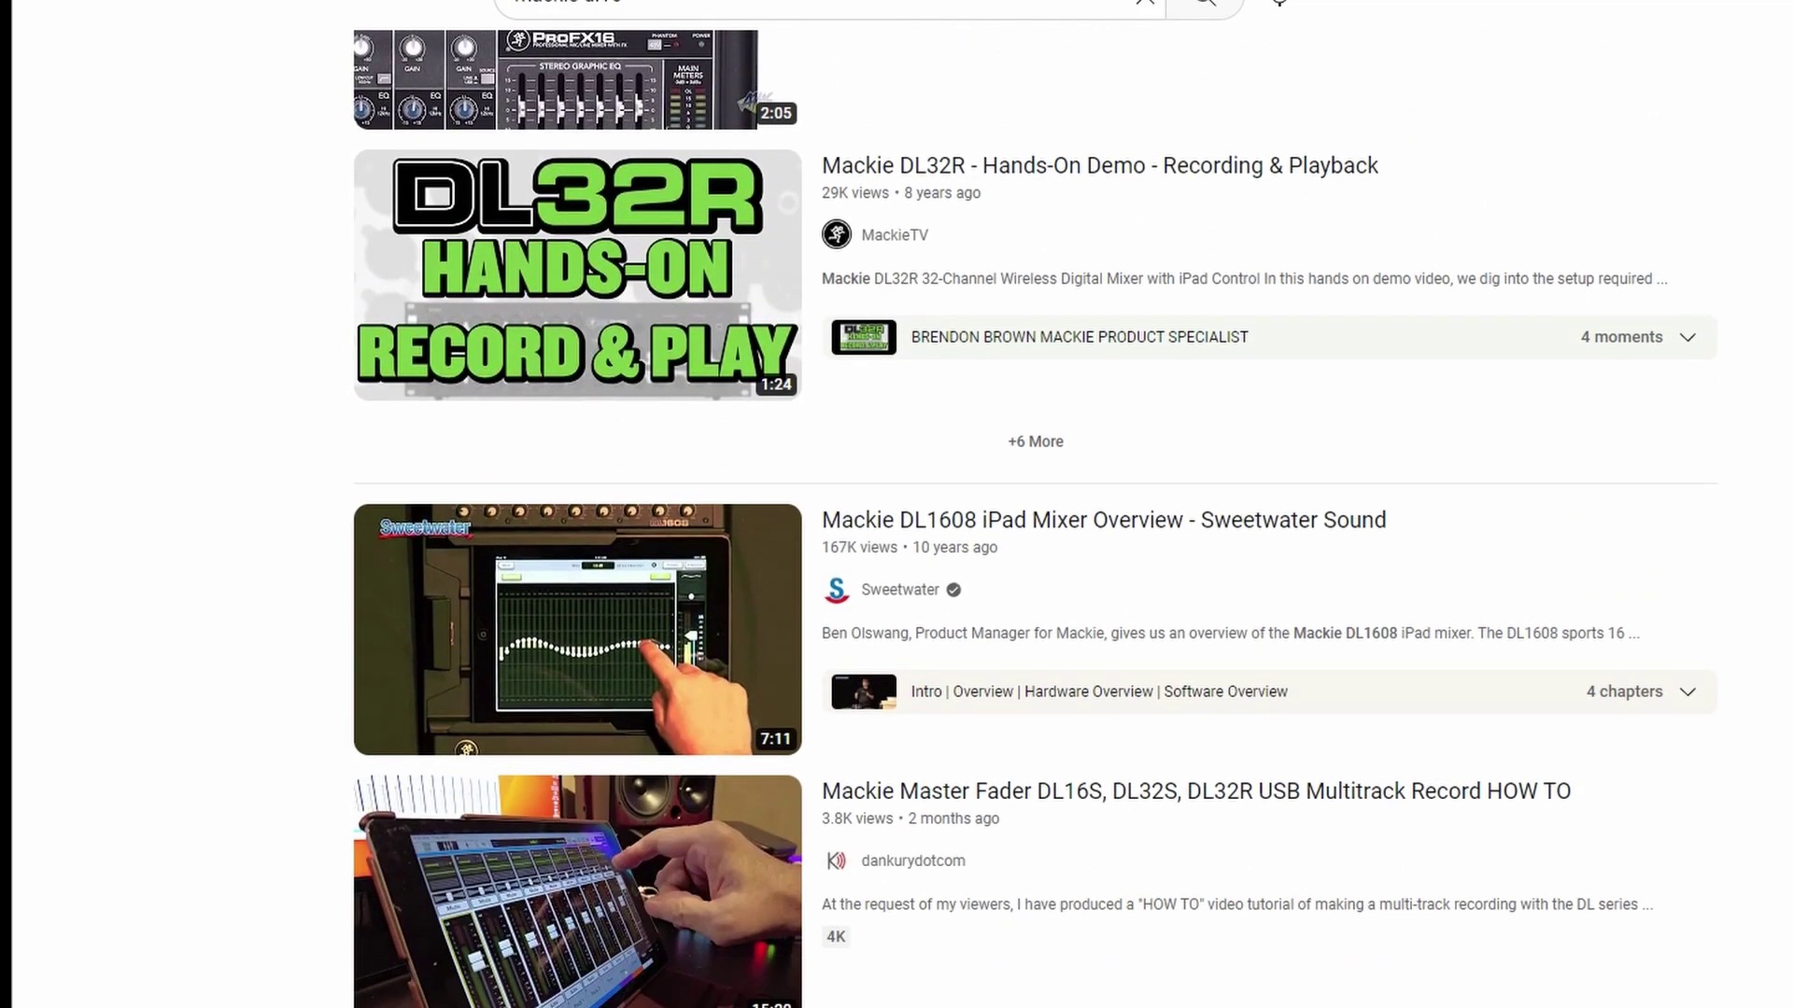
scroll(896, 561, "down", 2)
scroll(897, 560, "down", 3)
scroll(896, 560, "down", 2)
scroll(896, 561, "down", 4)
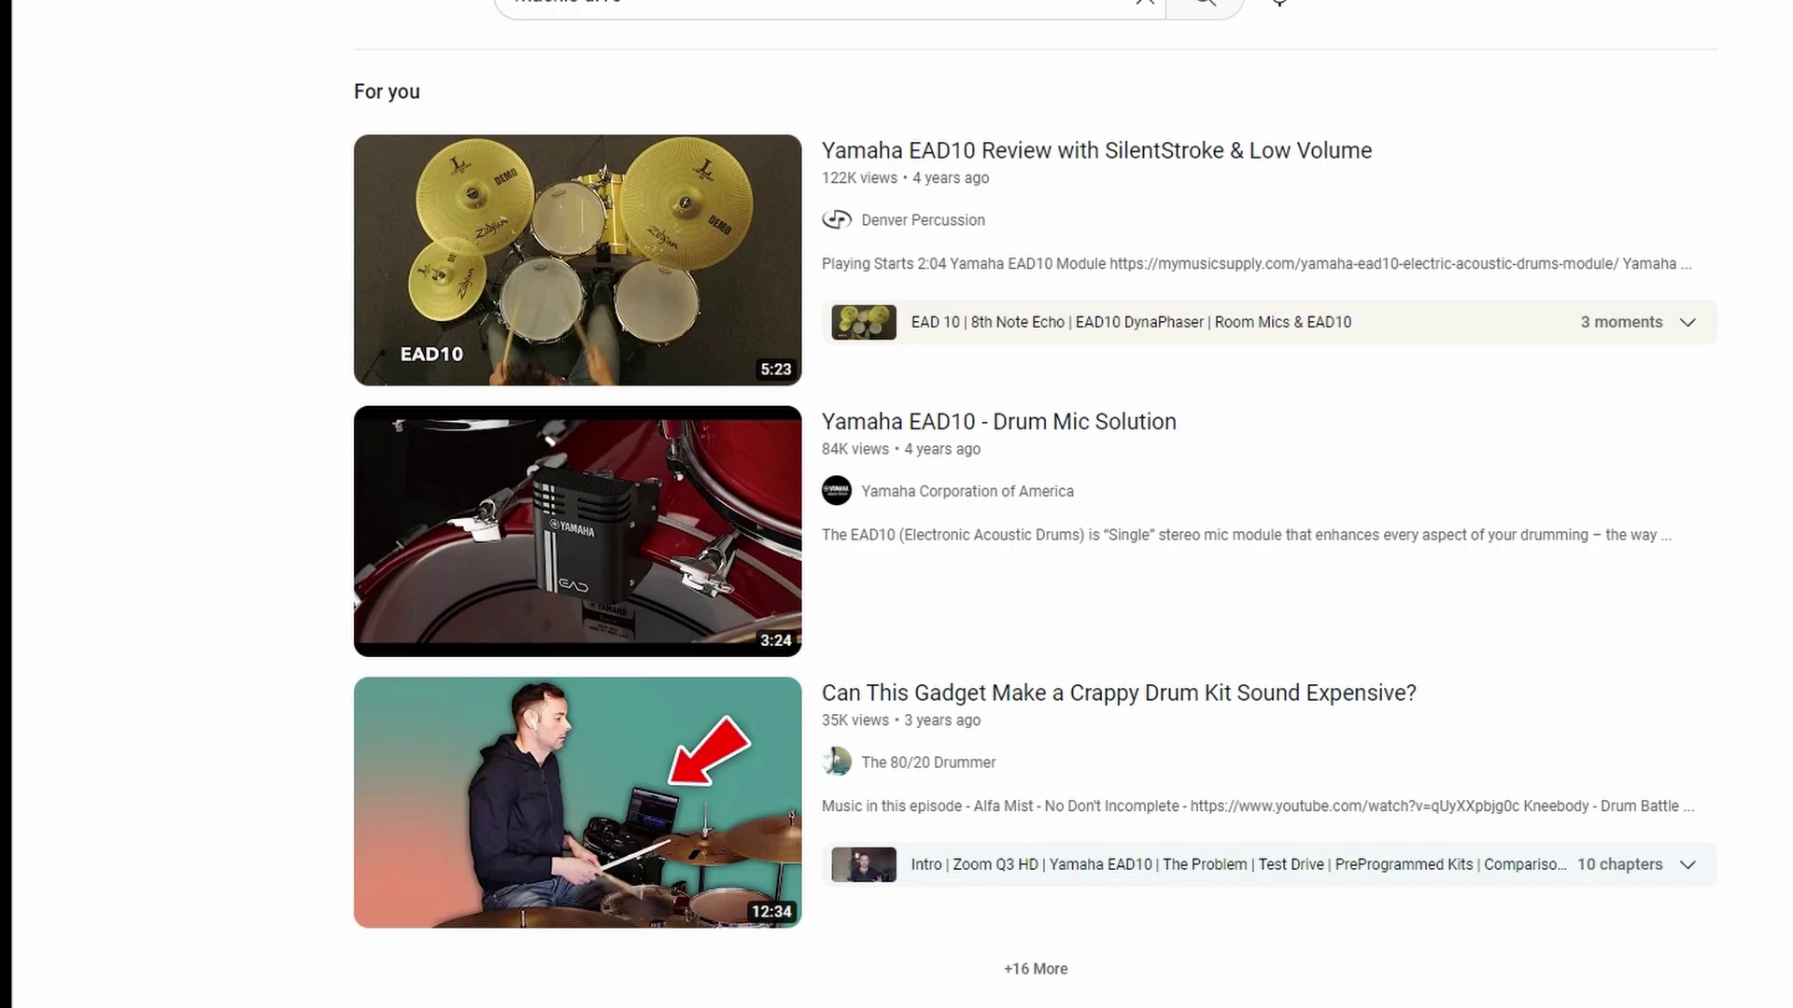
scroll(897, 561, "down", 3)
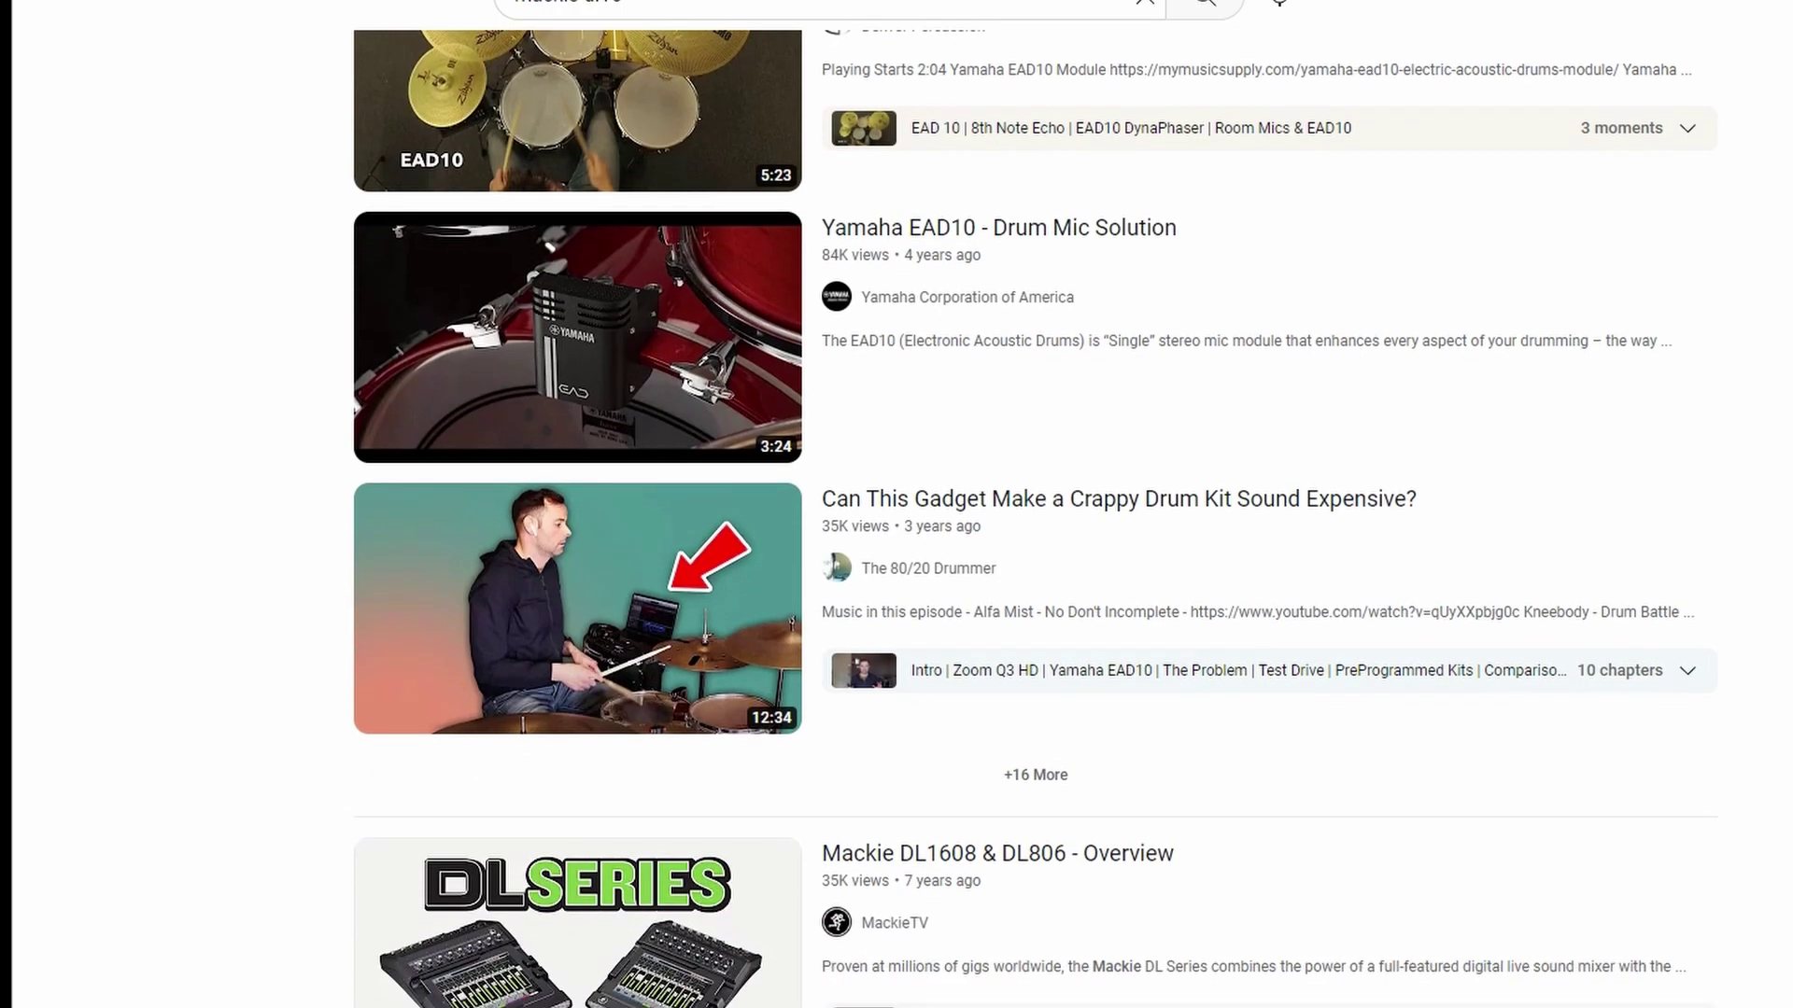
scroll(896, 560, "down", 3)
scroll(896, 560, "down", 2)
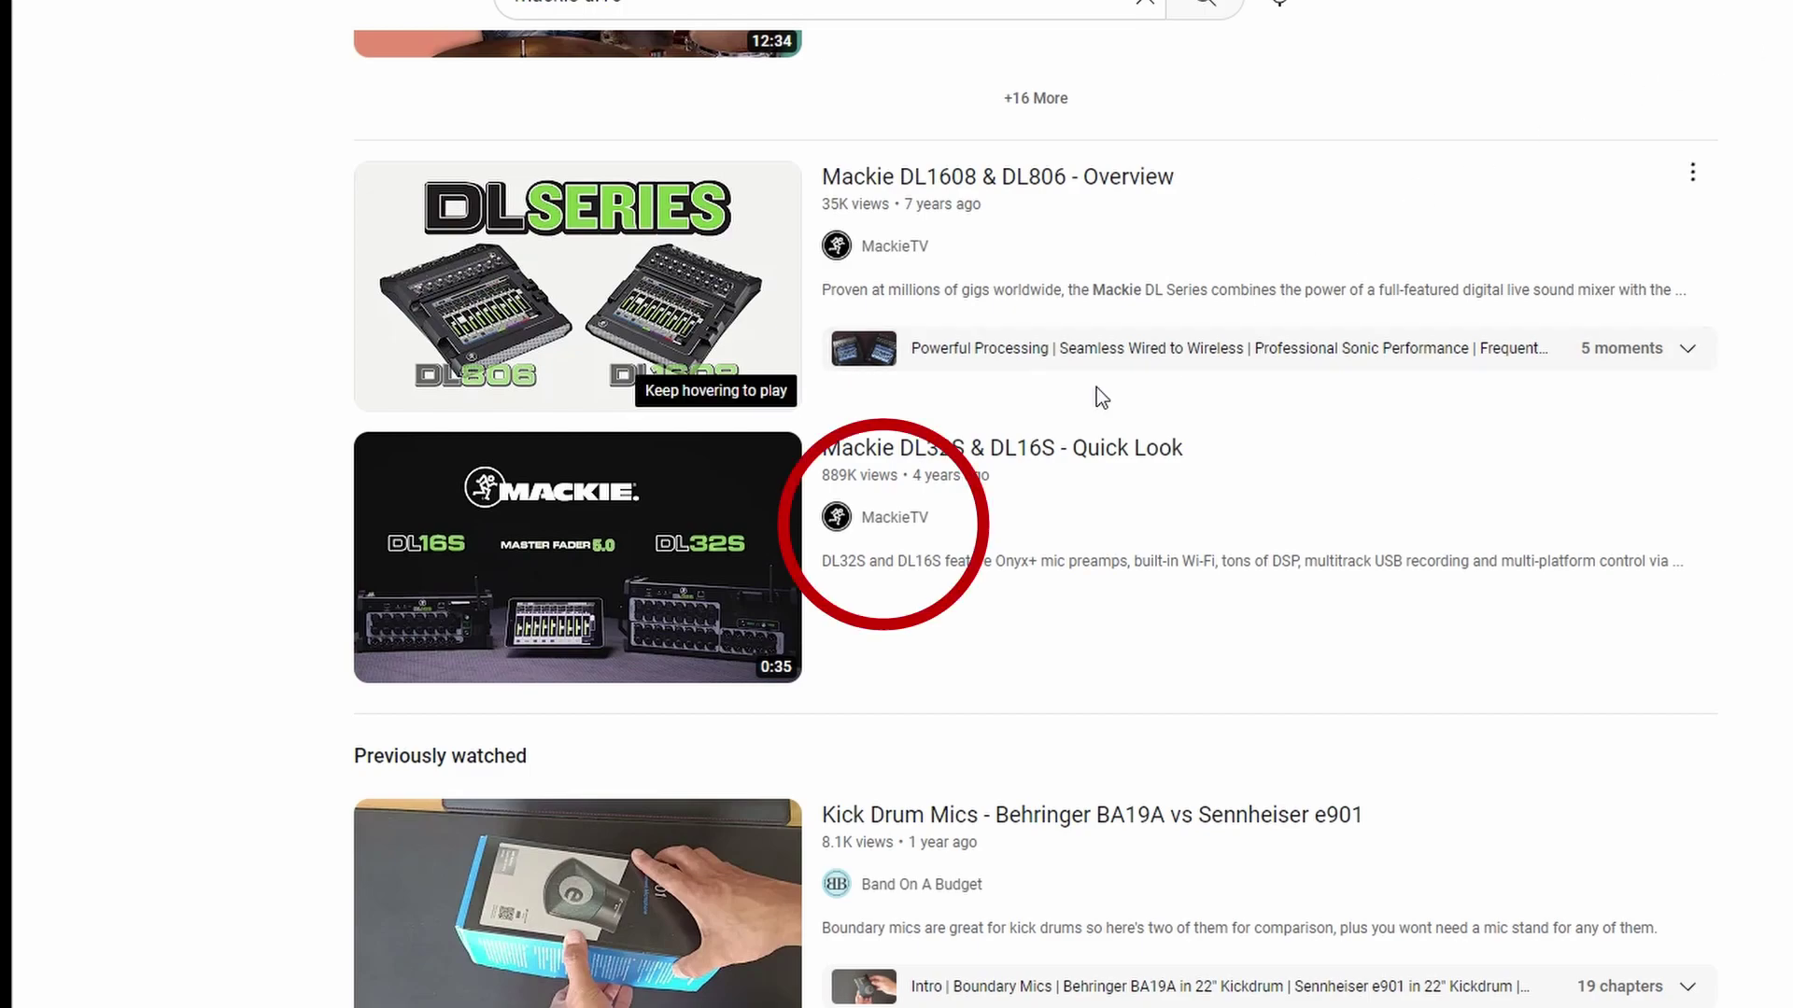
Go to the MackieTV channel page and browse its playlists.
left_click(887, 521)
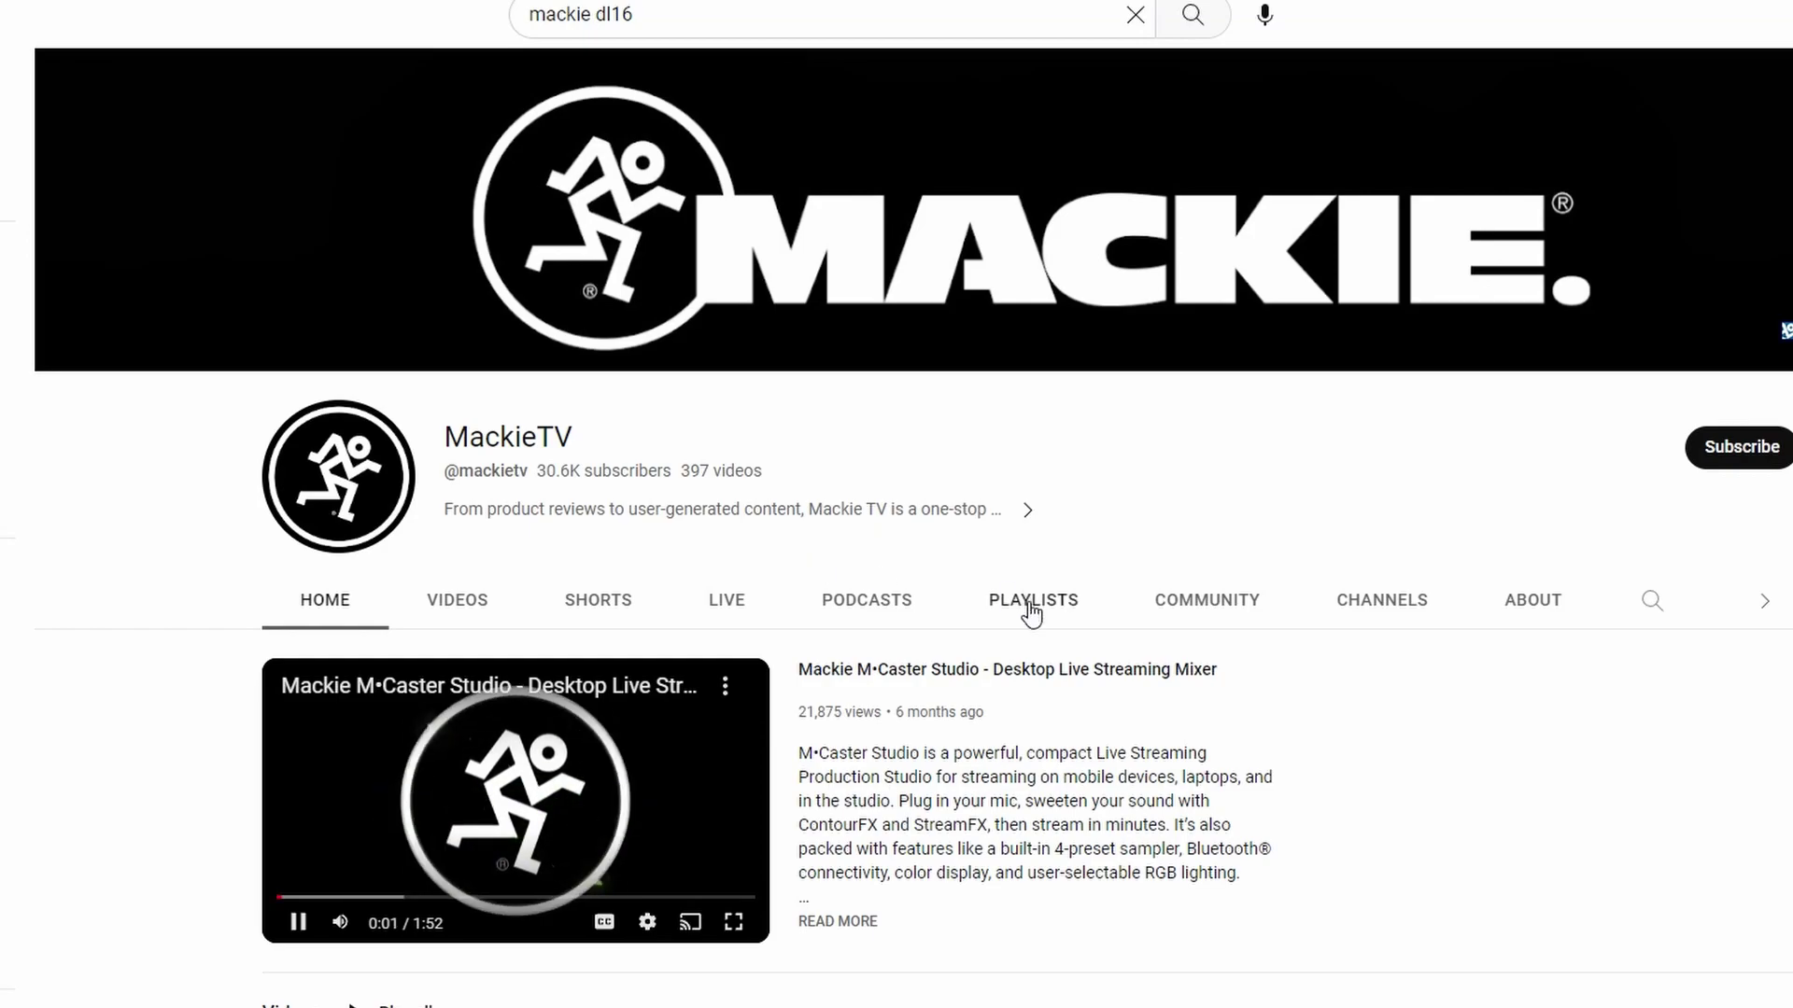
left_click(1033, 599)
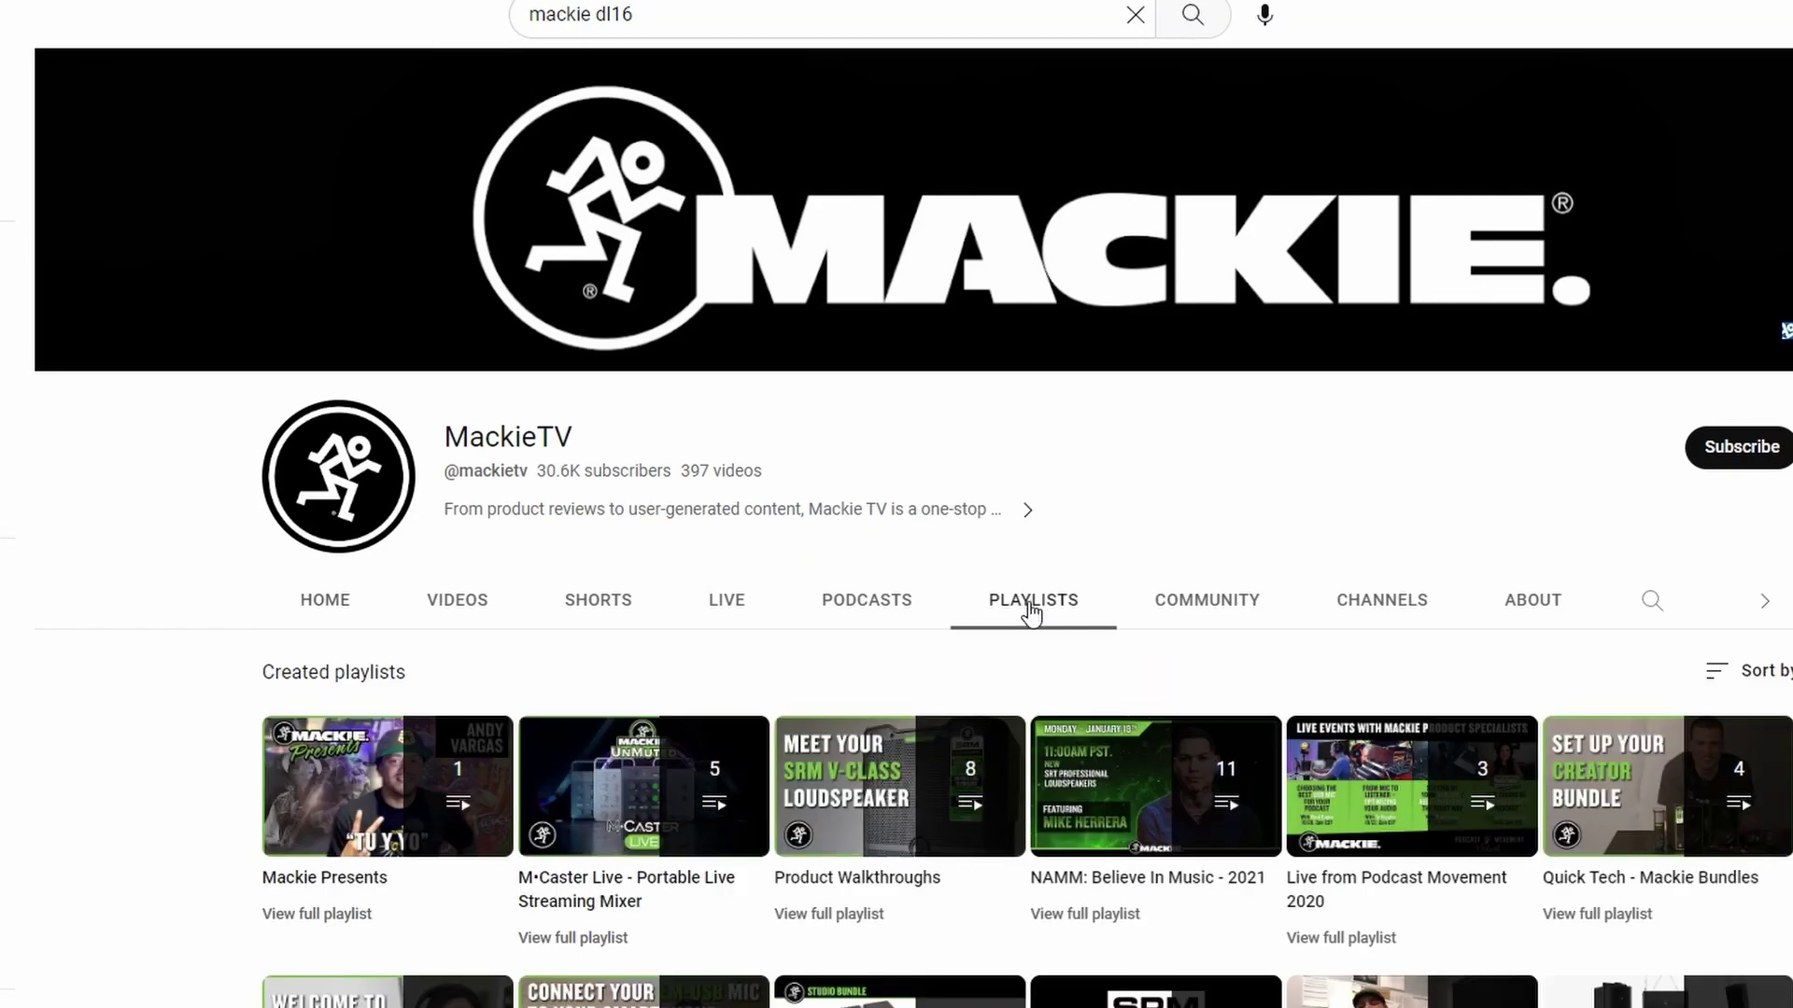
scroll(1033, 613, "down", 3)
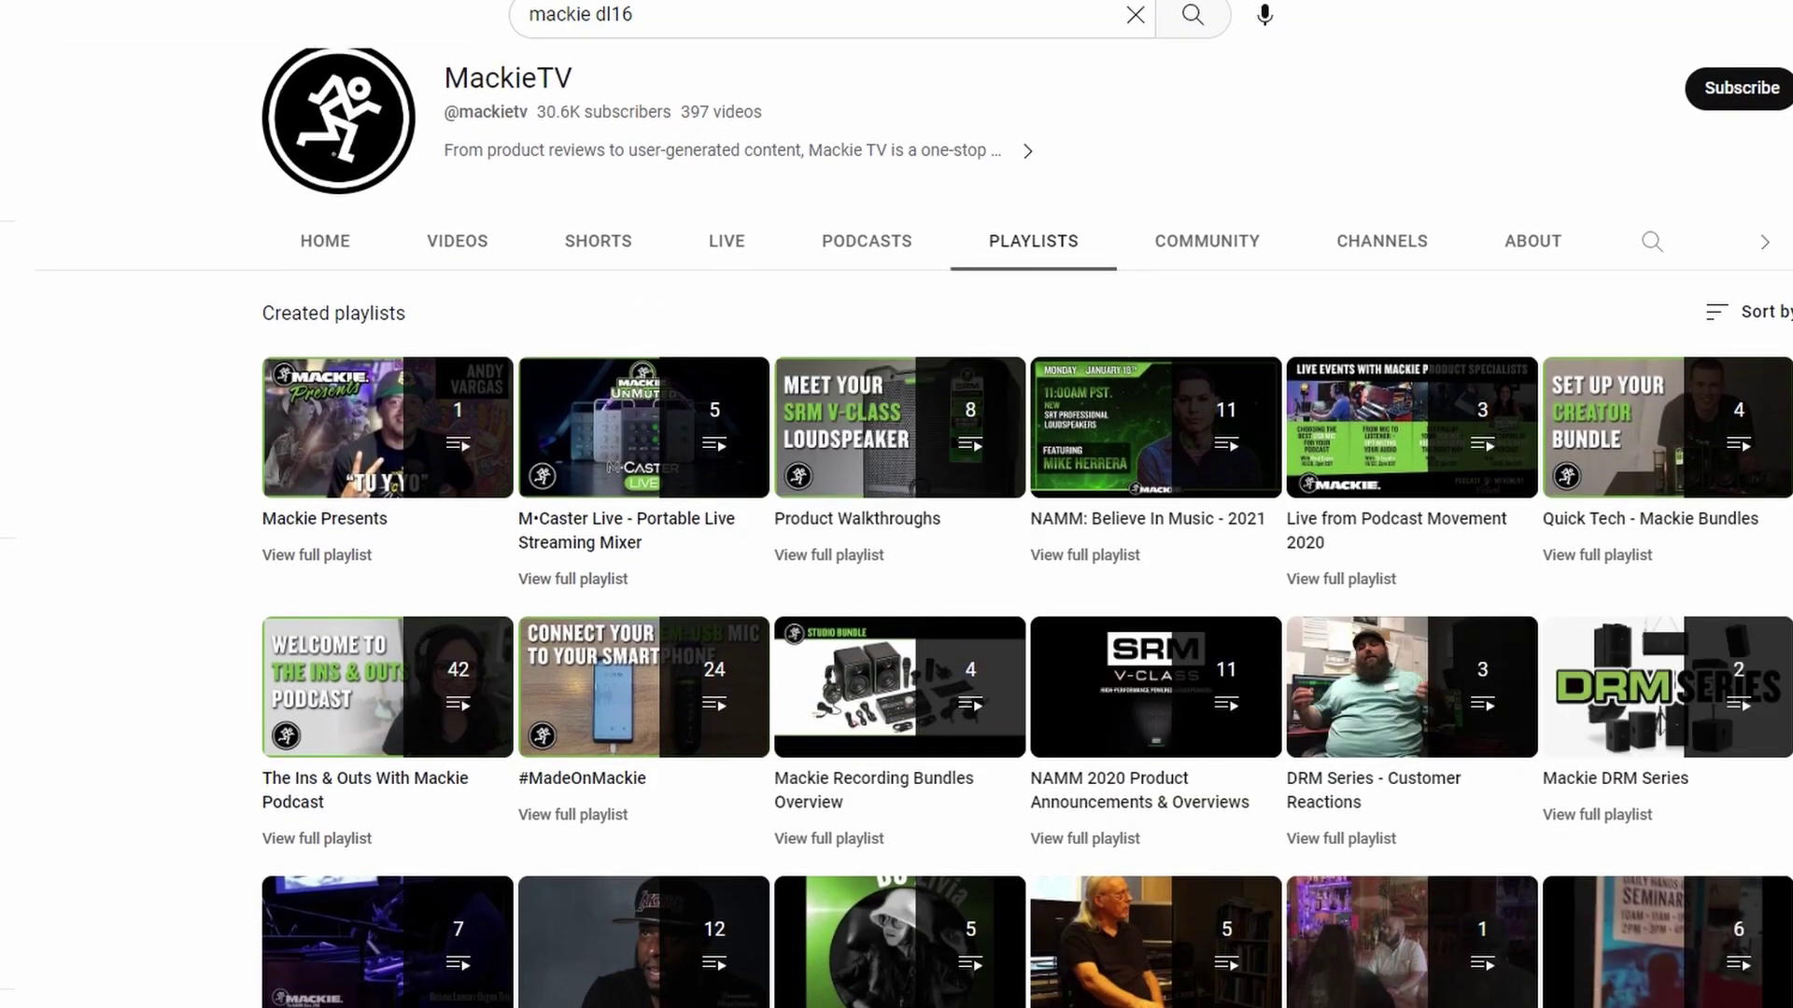
scroll(1033, 612, "down", 4)
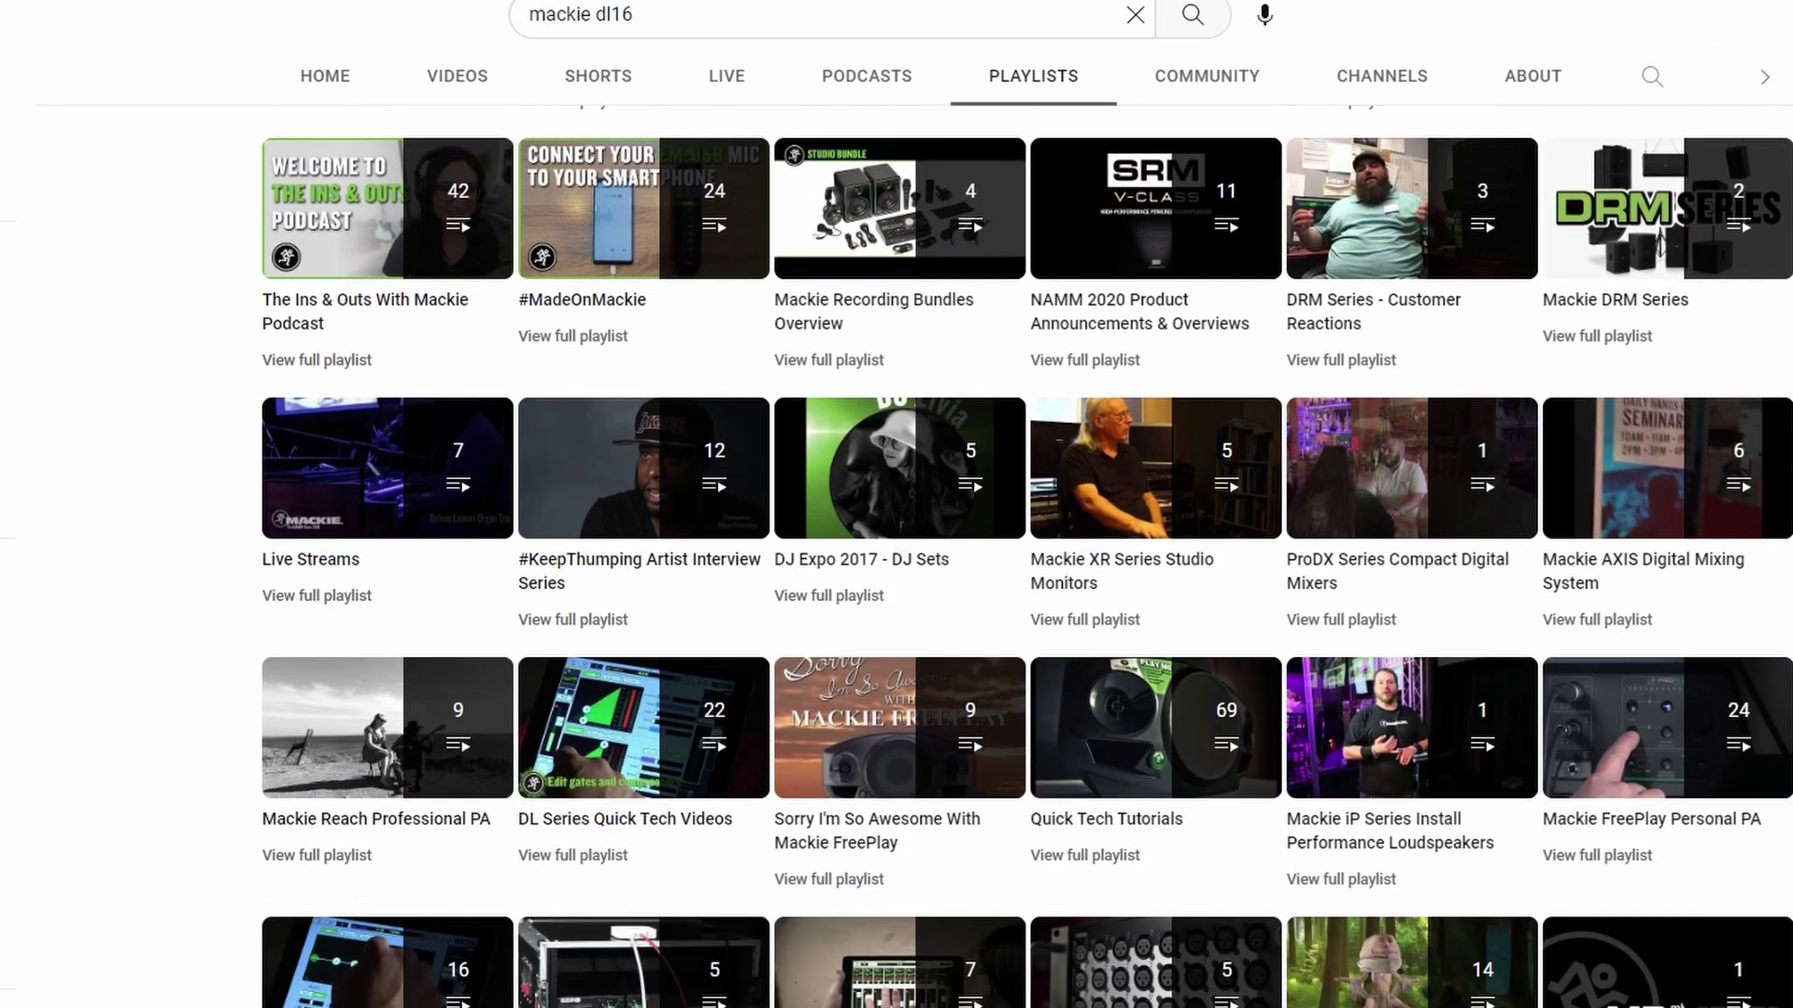
scroll(1032, 613, "down", 4)
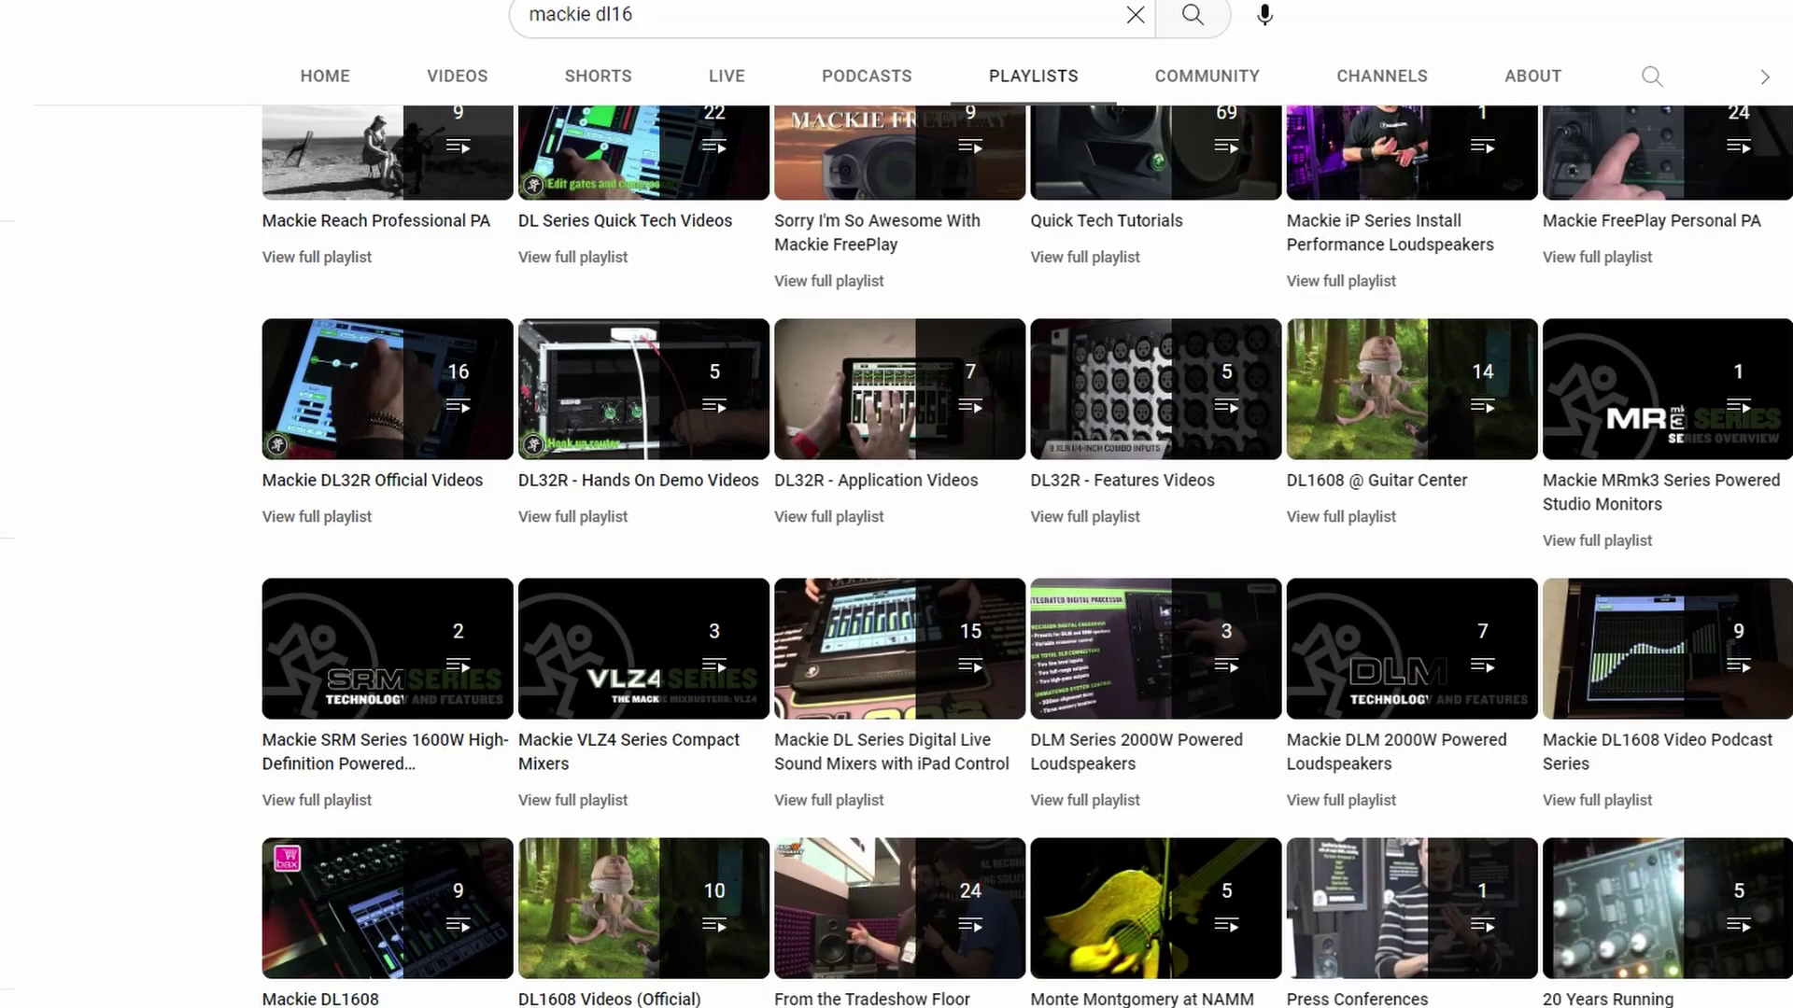
scroll(1032, 612, "down", 4)
key("Home")
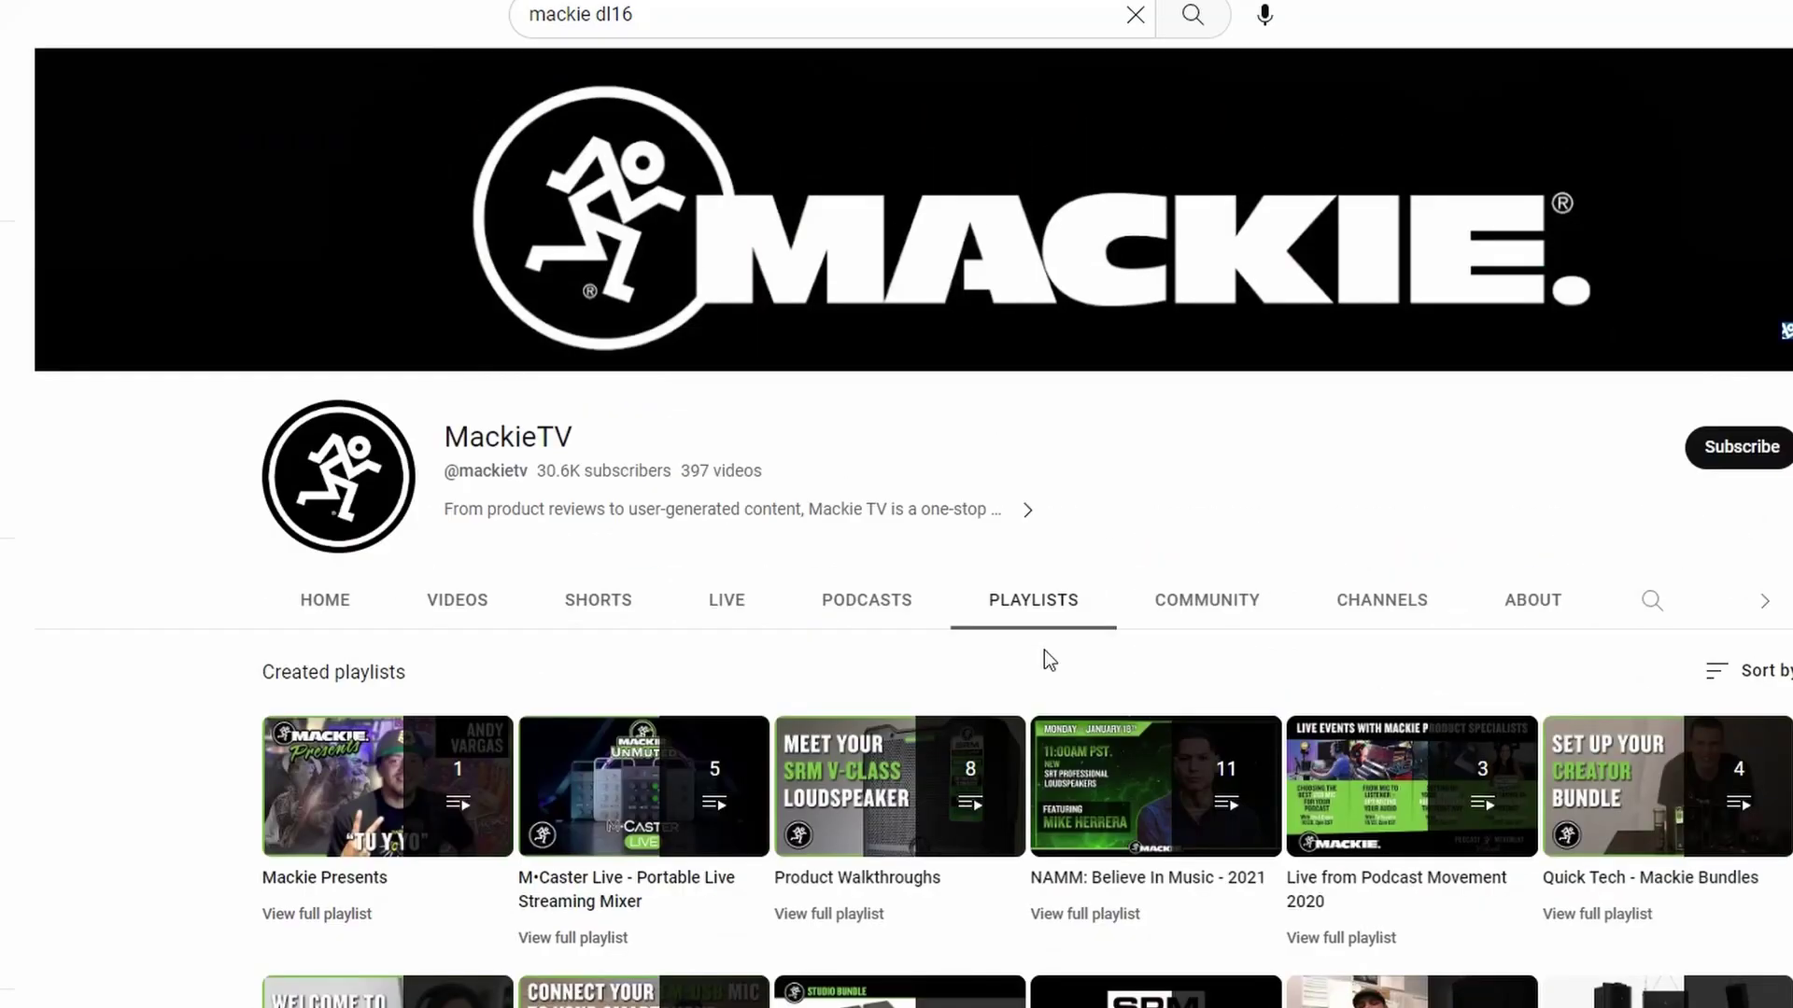
Browse the channel's uploaded videos, then start editing the search query for a DL16S webinar.
left_click(457, 599)
scroll(1458, 646, "down", 1)
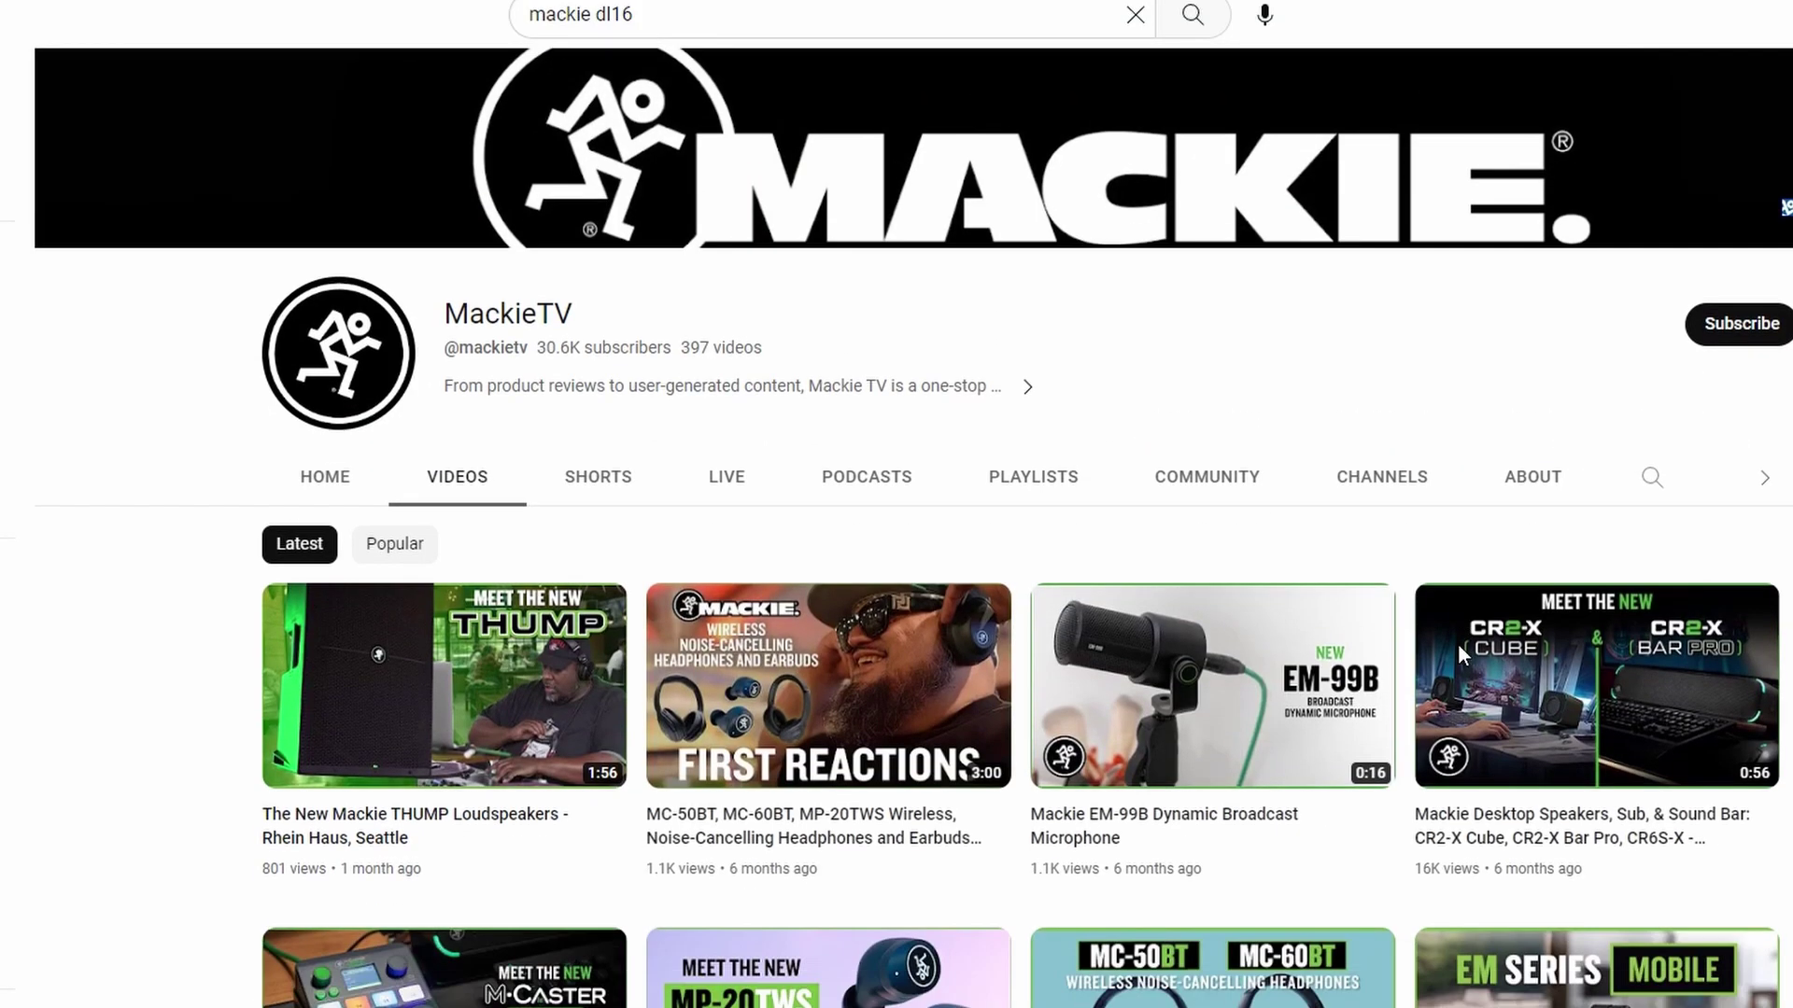
scroll(1458, 643, "down", 5)
scroll(1457, 644, "down", 4)
scroll(1458, 643, "down", 2)
scroll(1458, 643, "down", 2)
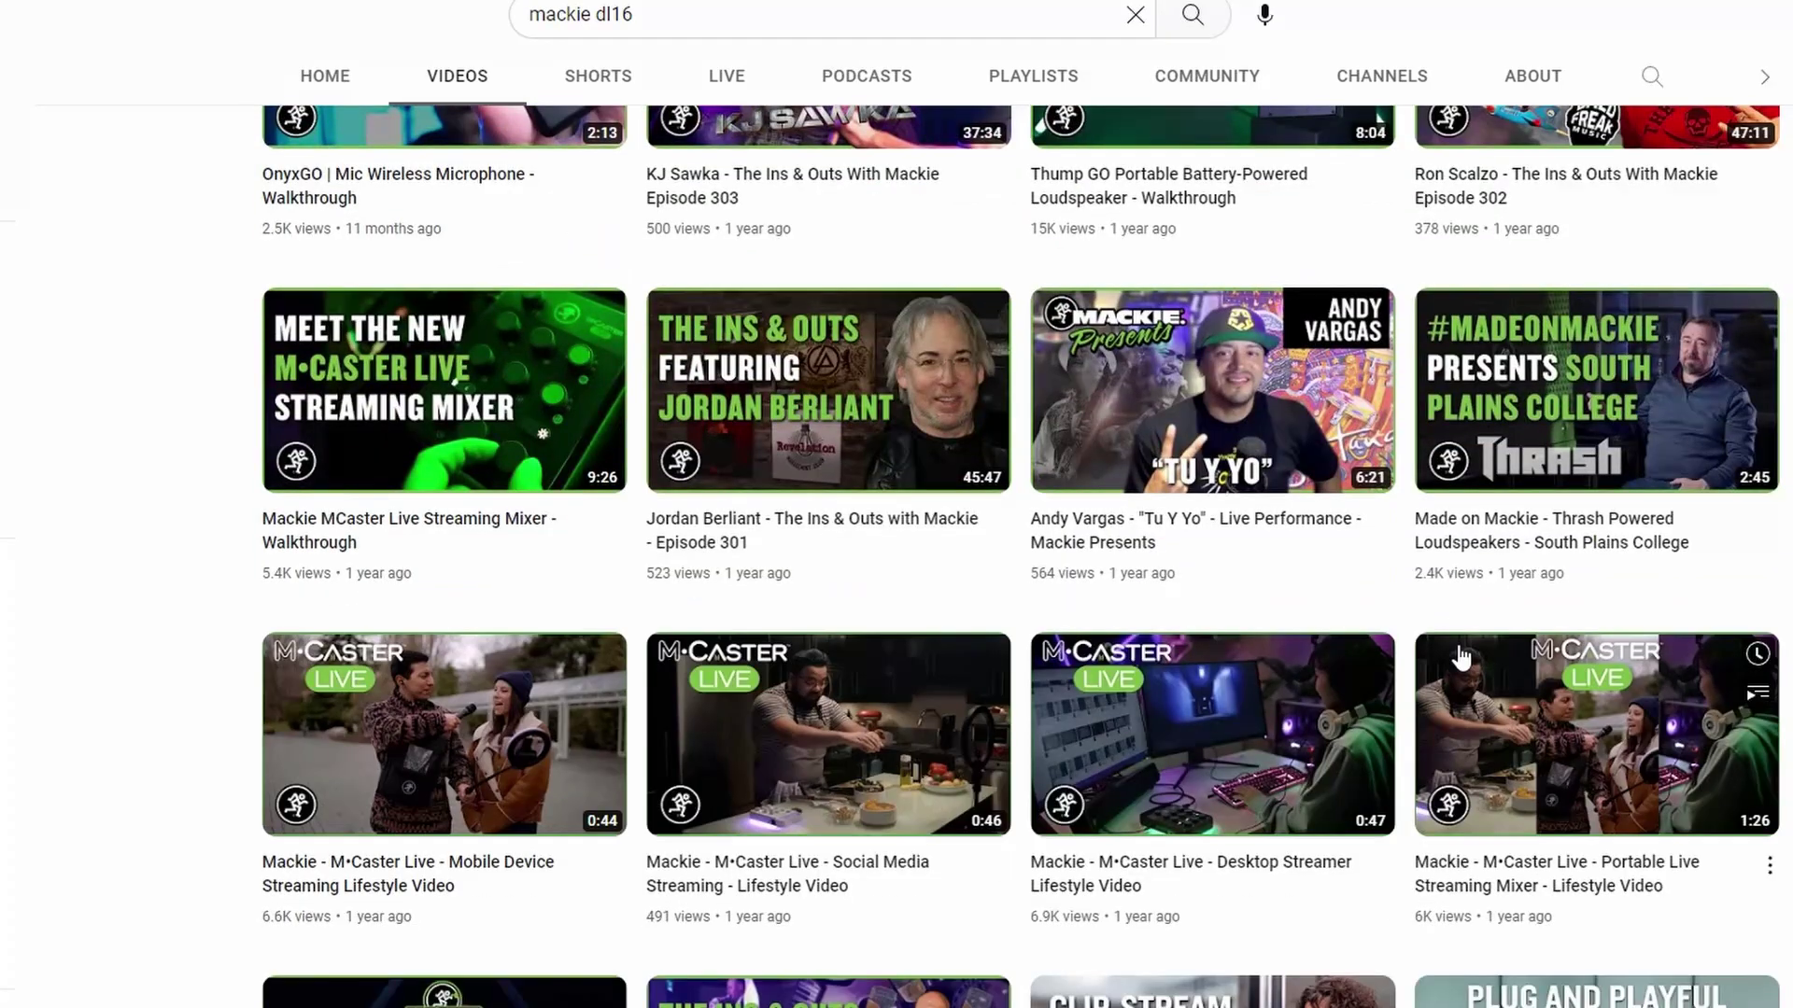
scroll(1461, 653, "down", 5)
scroll(1461, 654, "down", 3)
key("Home")
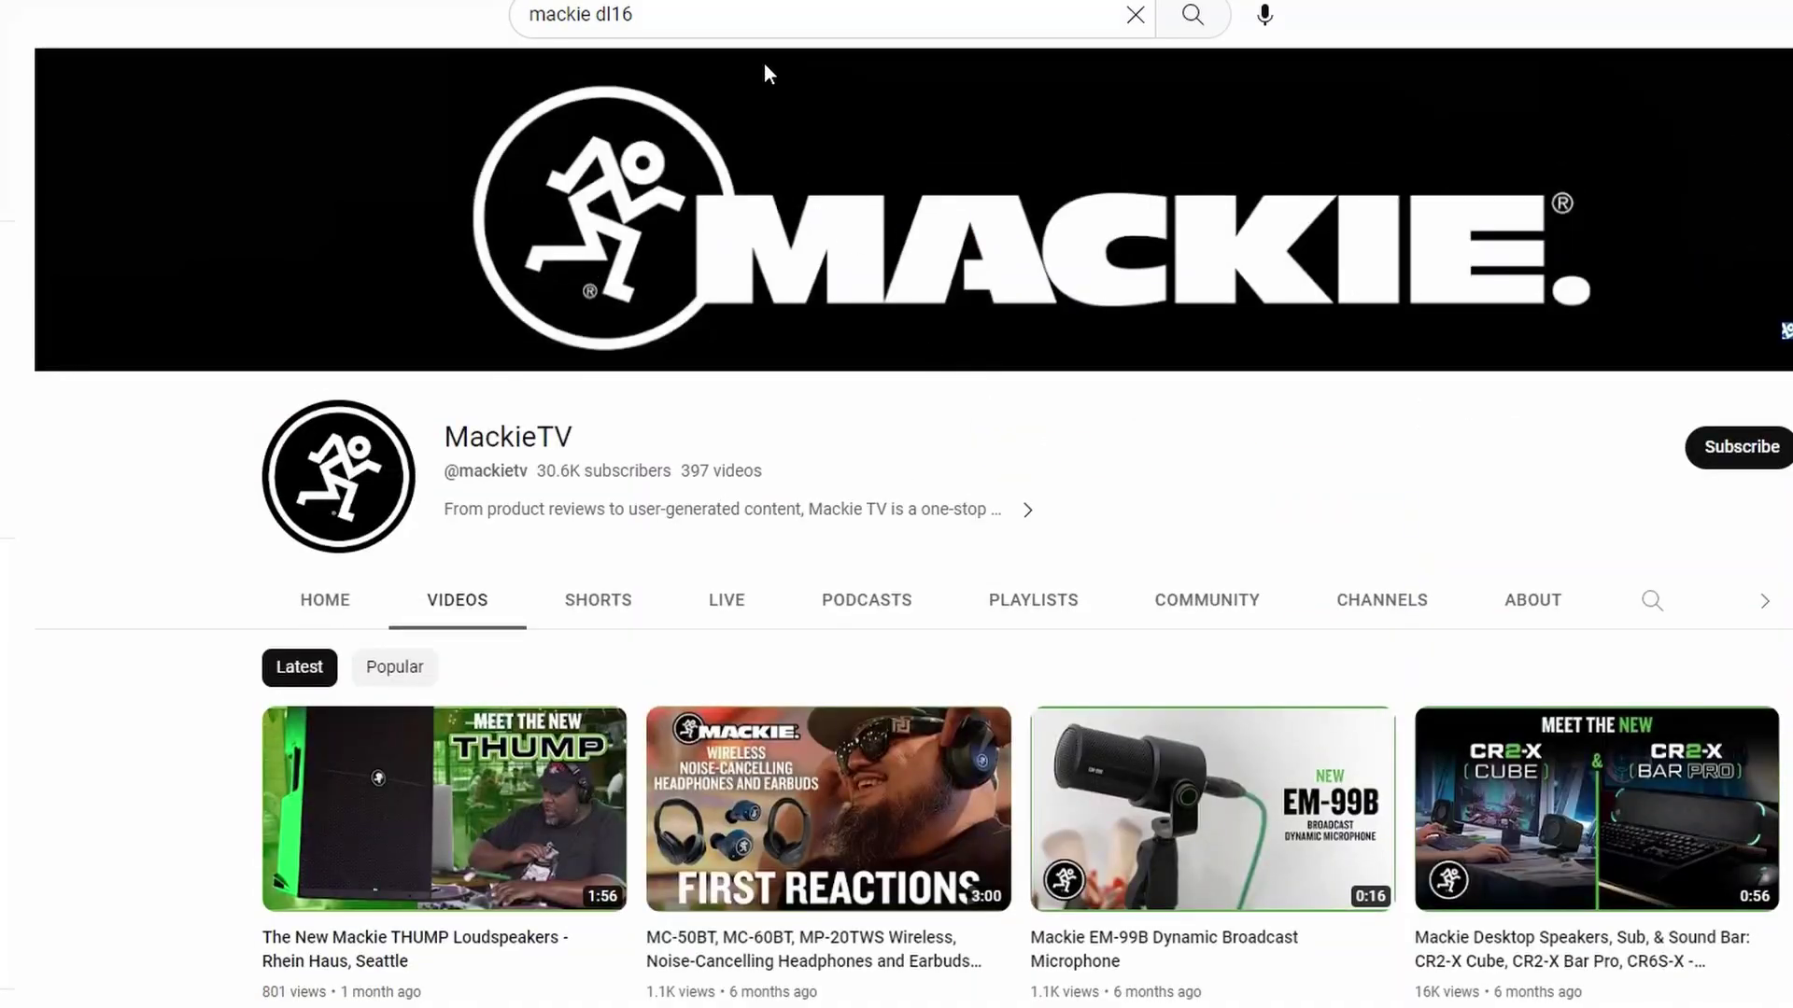
left_click(757, 16)
type("s webinar")
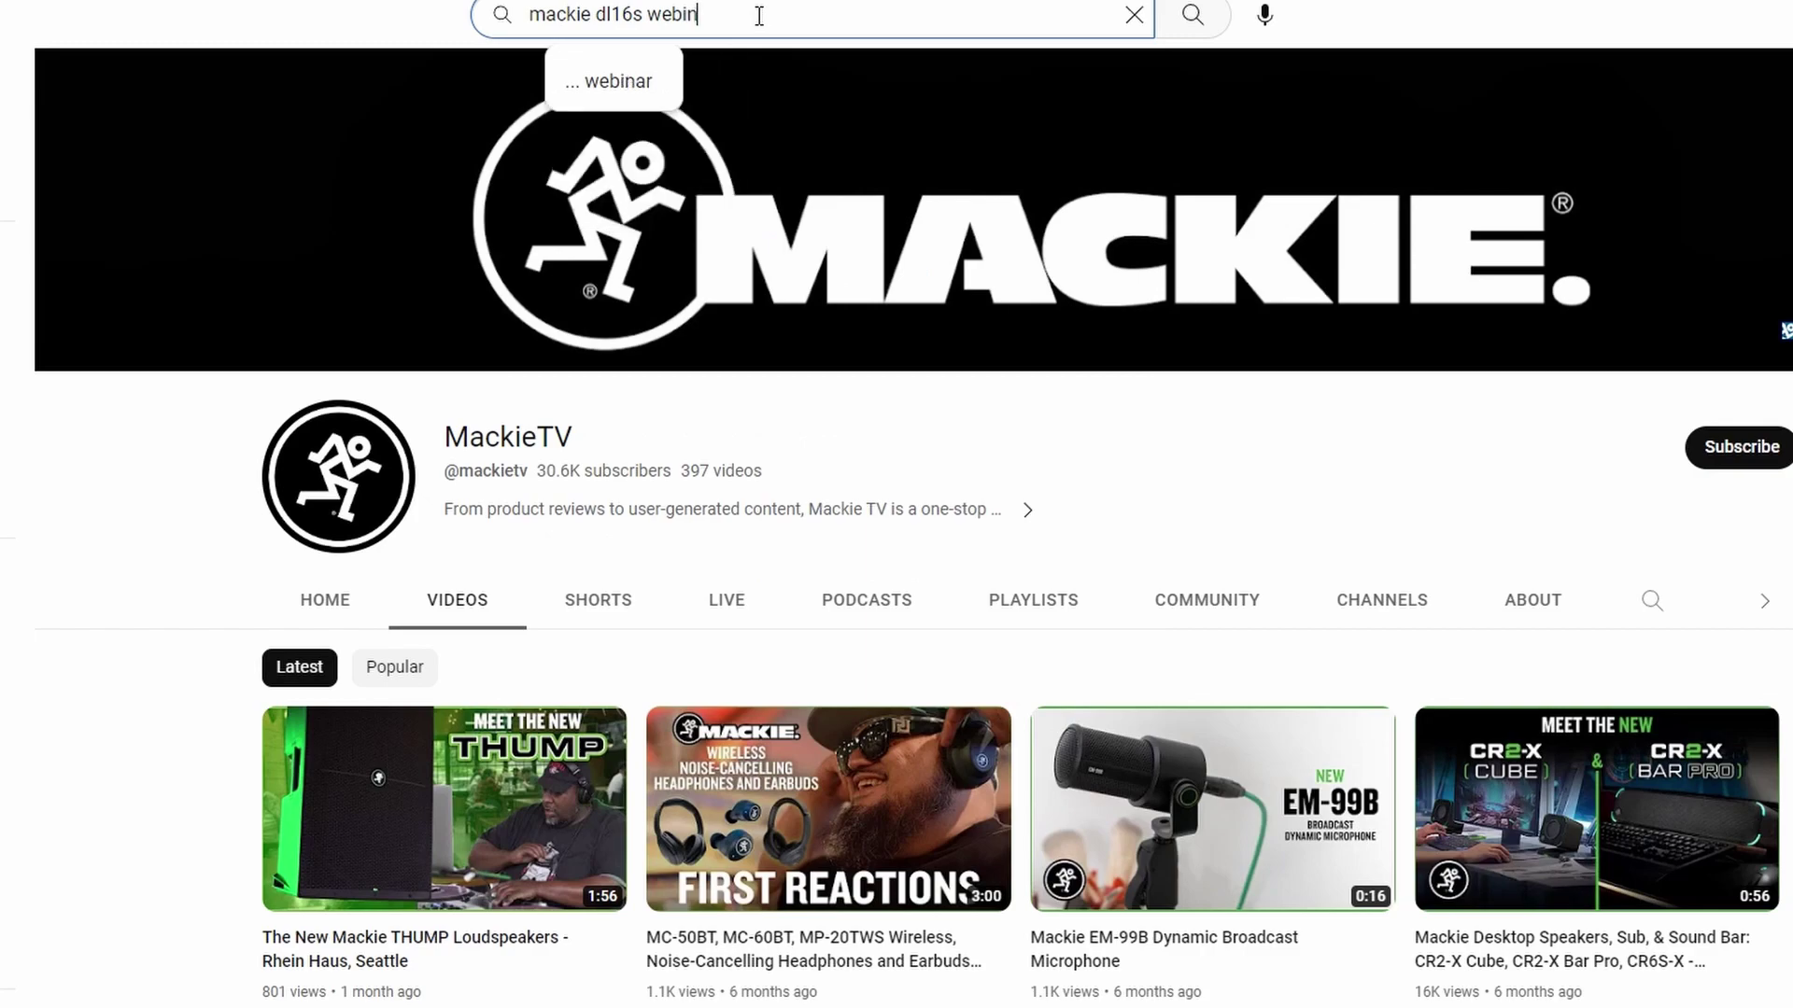
Search for DL16S webinars and start the Master Fader 5.2 Deep(er) Dive webinar video.
key("Return")
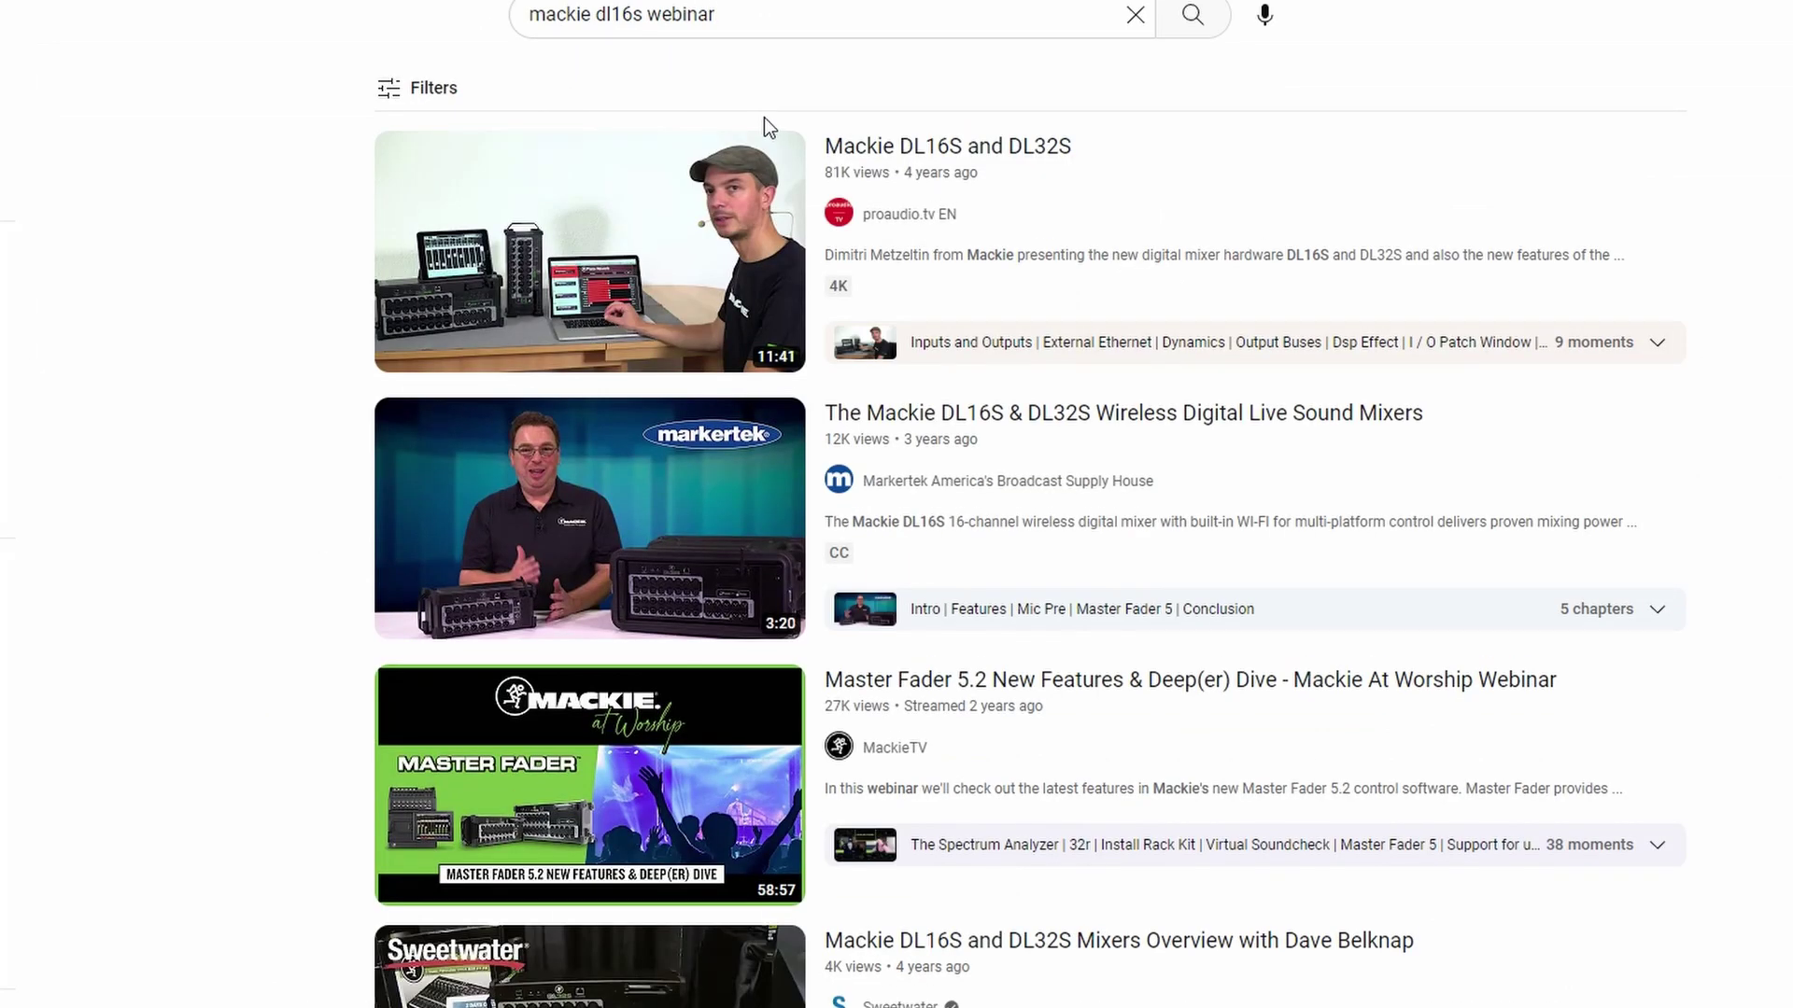
scroll(675, 406, "down", 2)
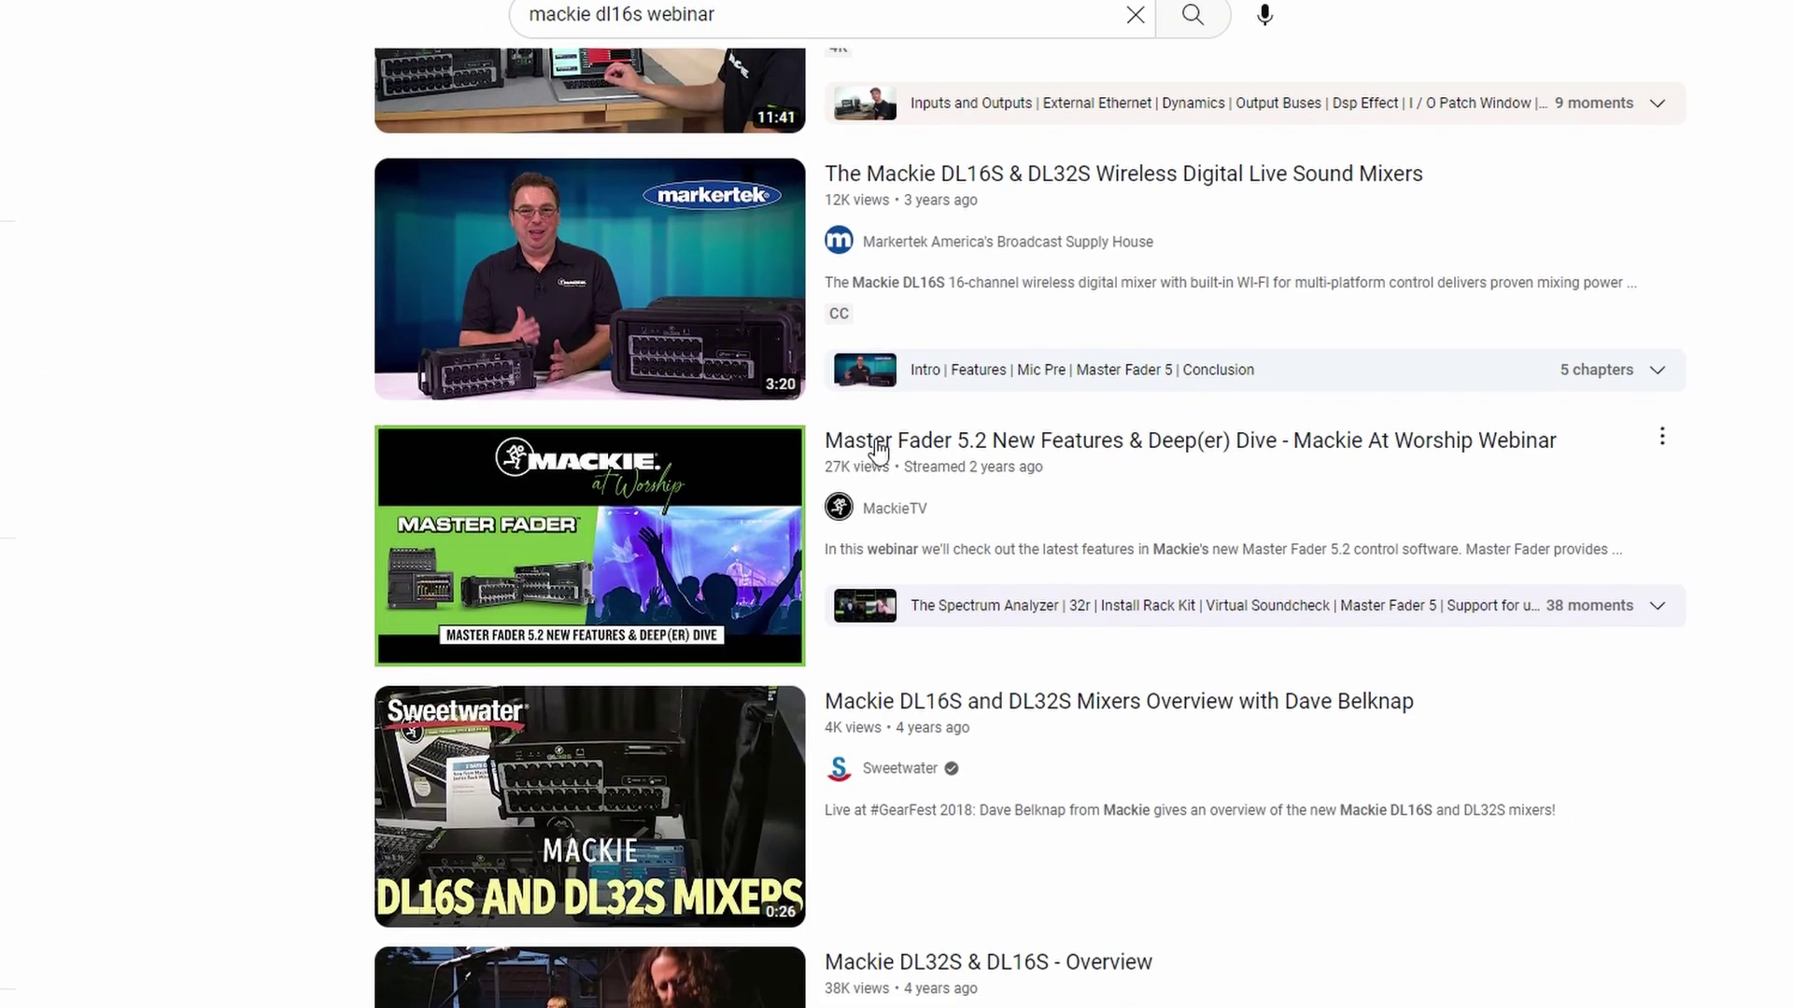
left_click(865, 444)
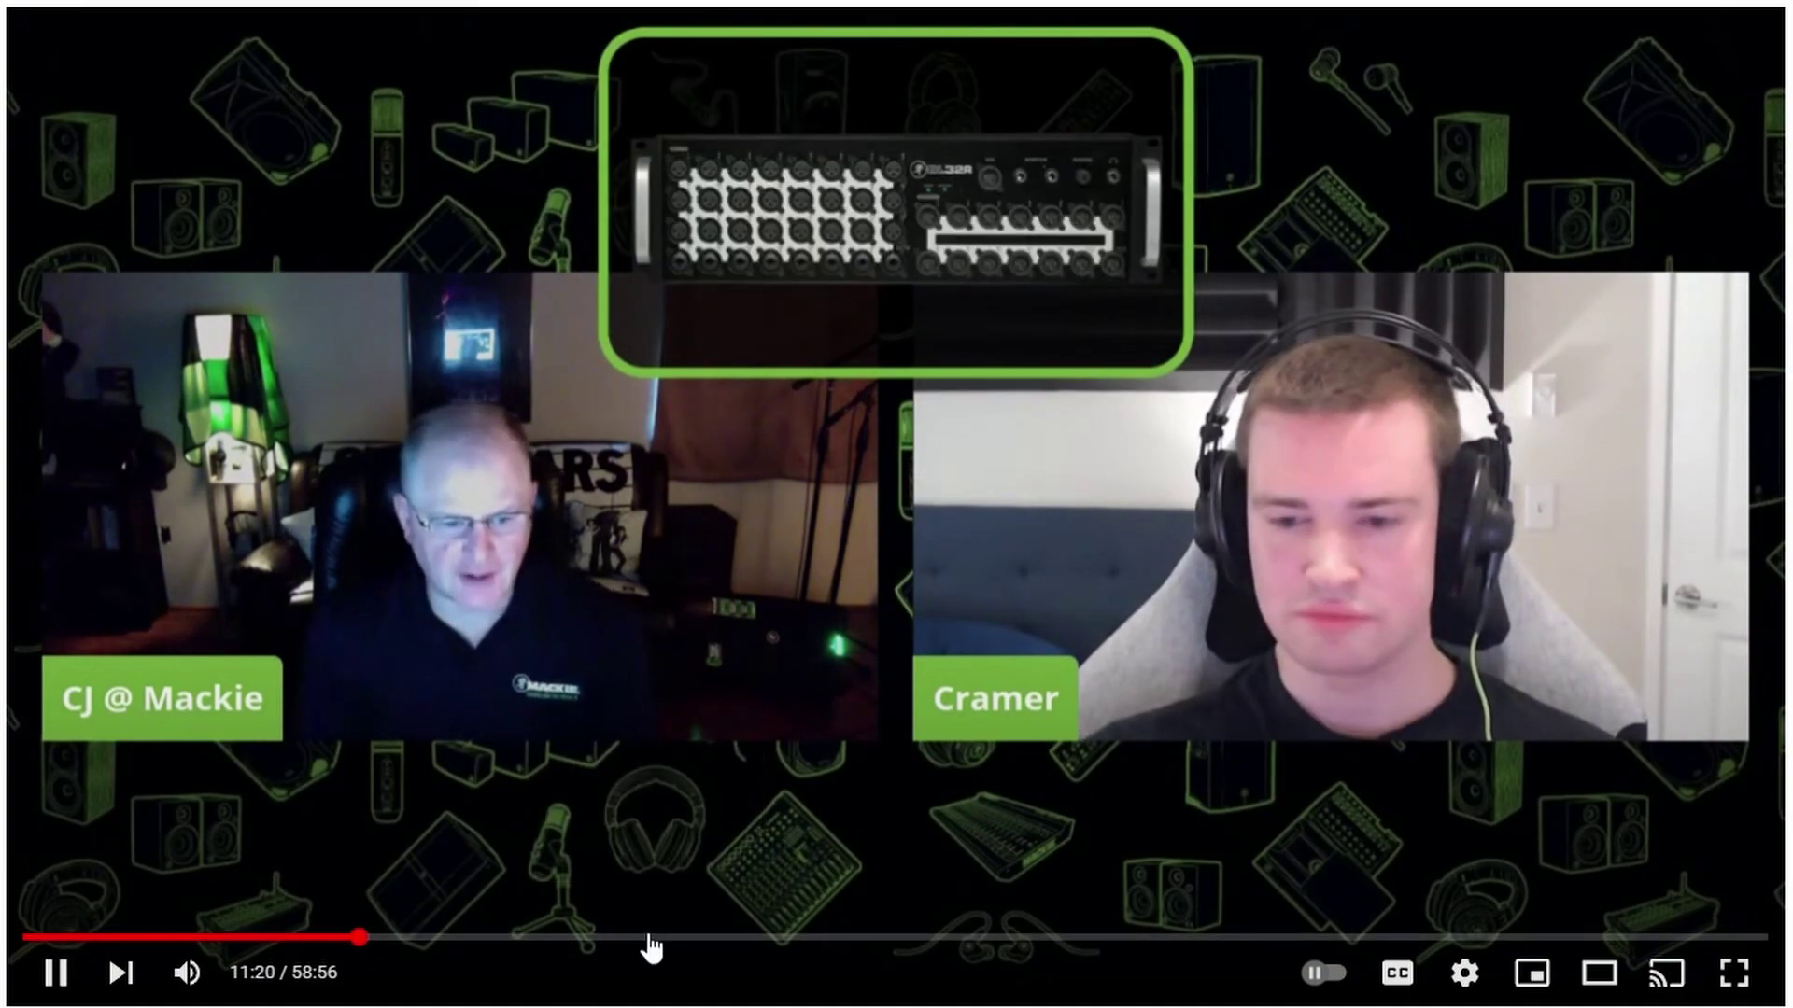
Seek the webinar ahead through about 21, 28, 34, 39, 43 and 48 minutes.
left_click(652, 939)
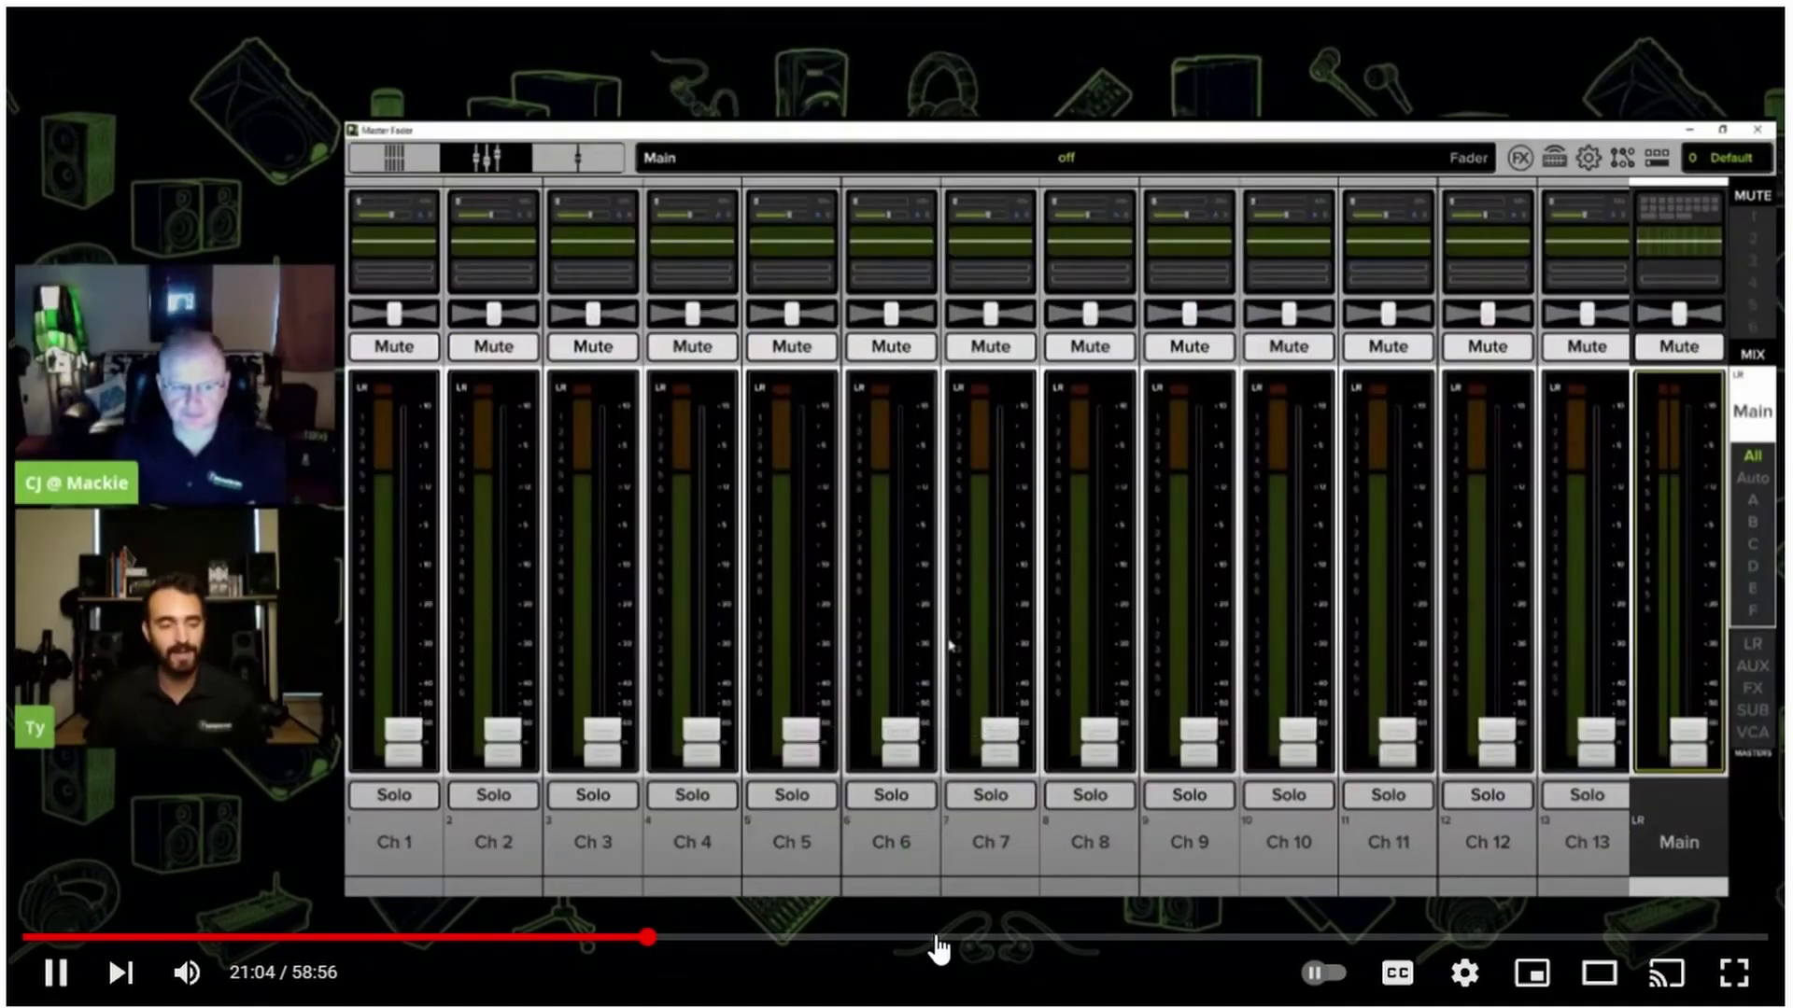
left_click(858, 936)
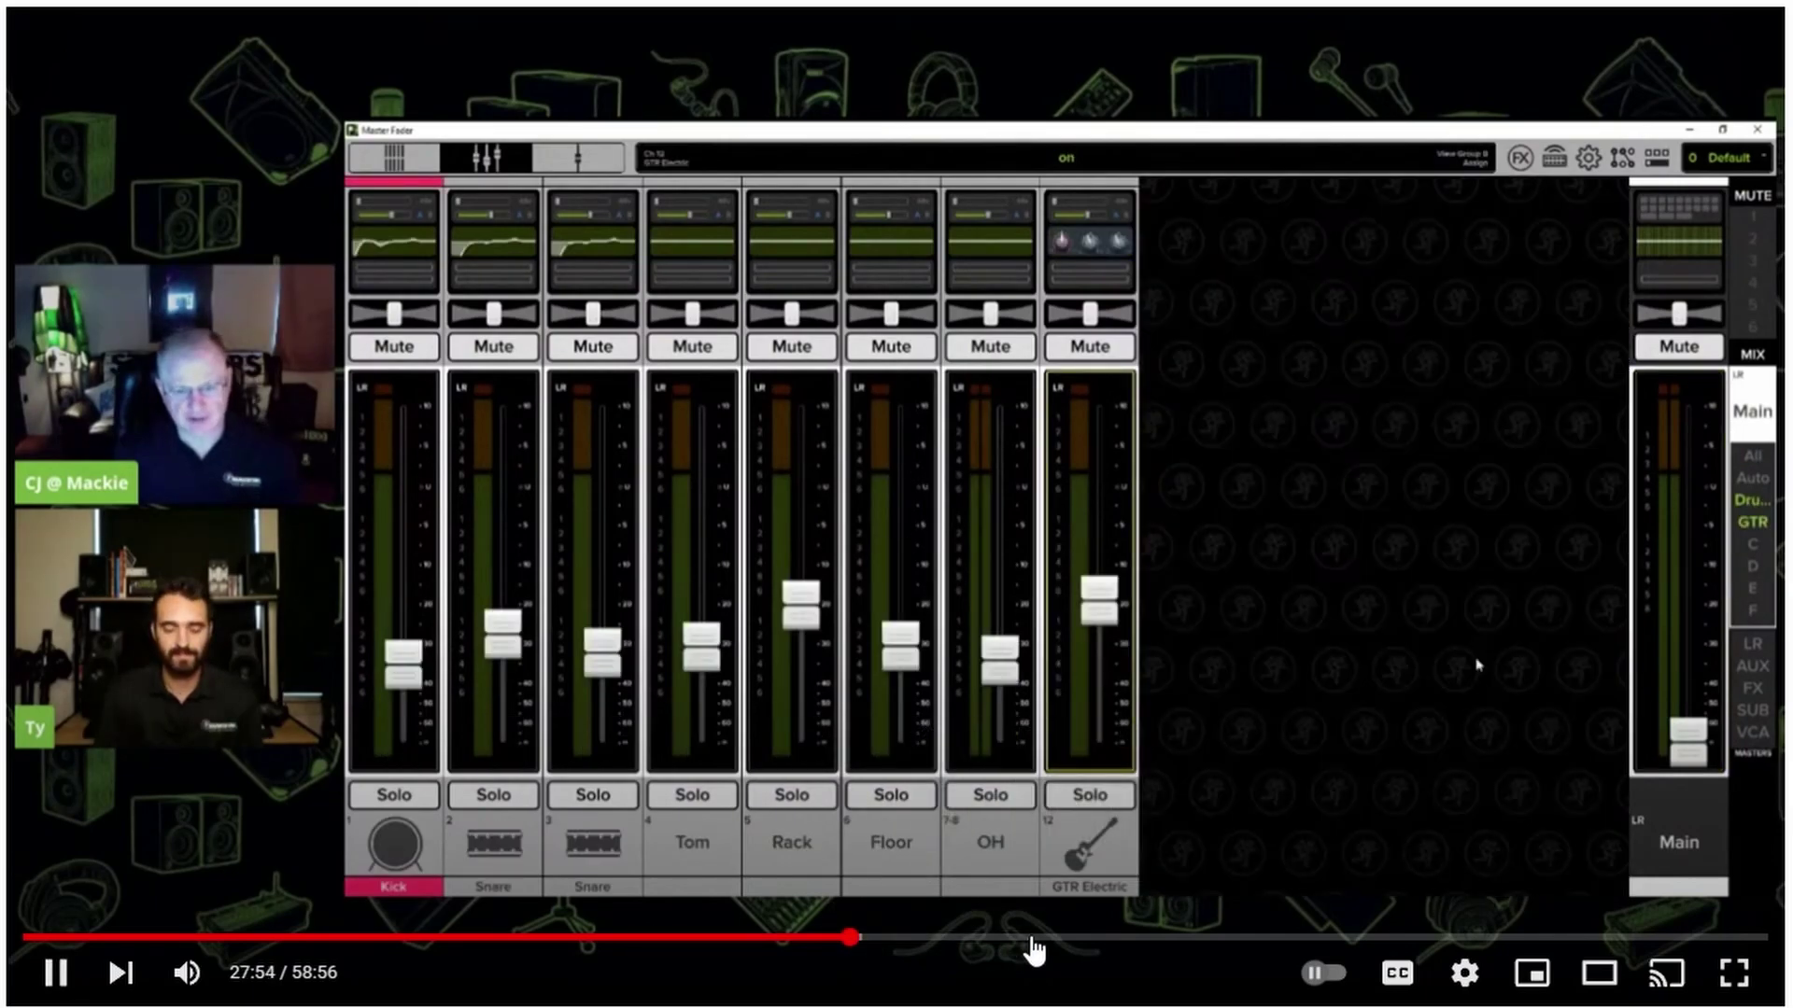
left_click(1033, 939)
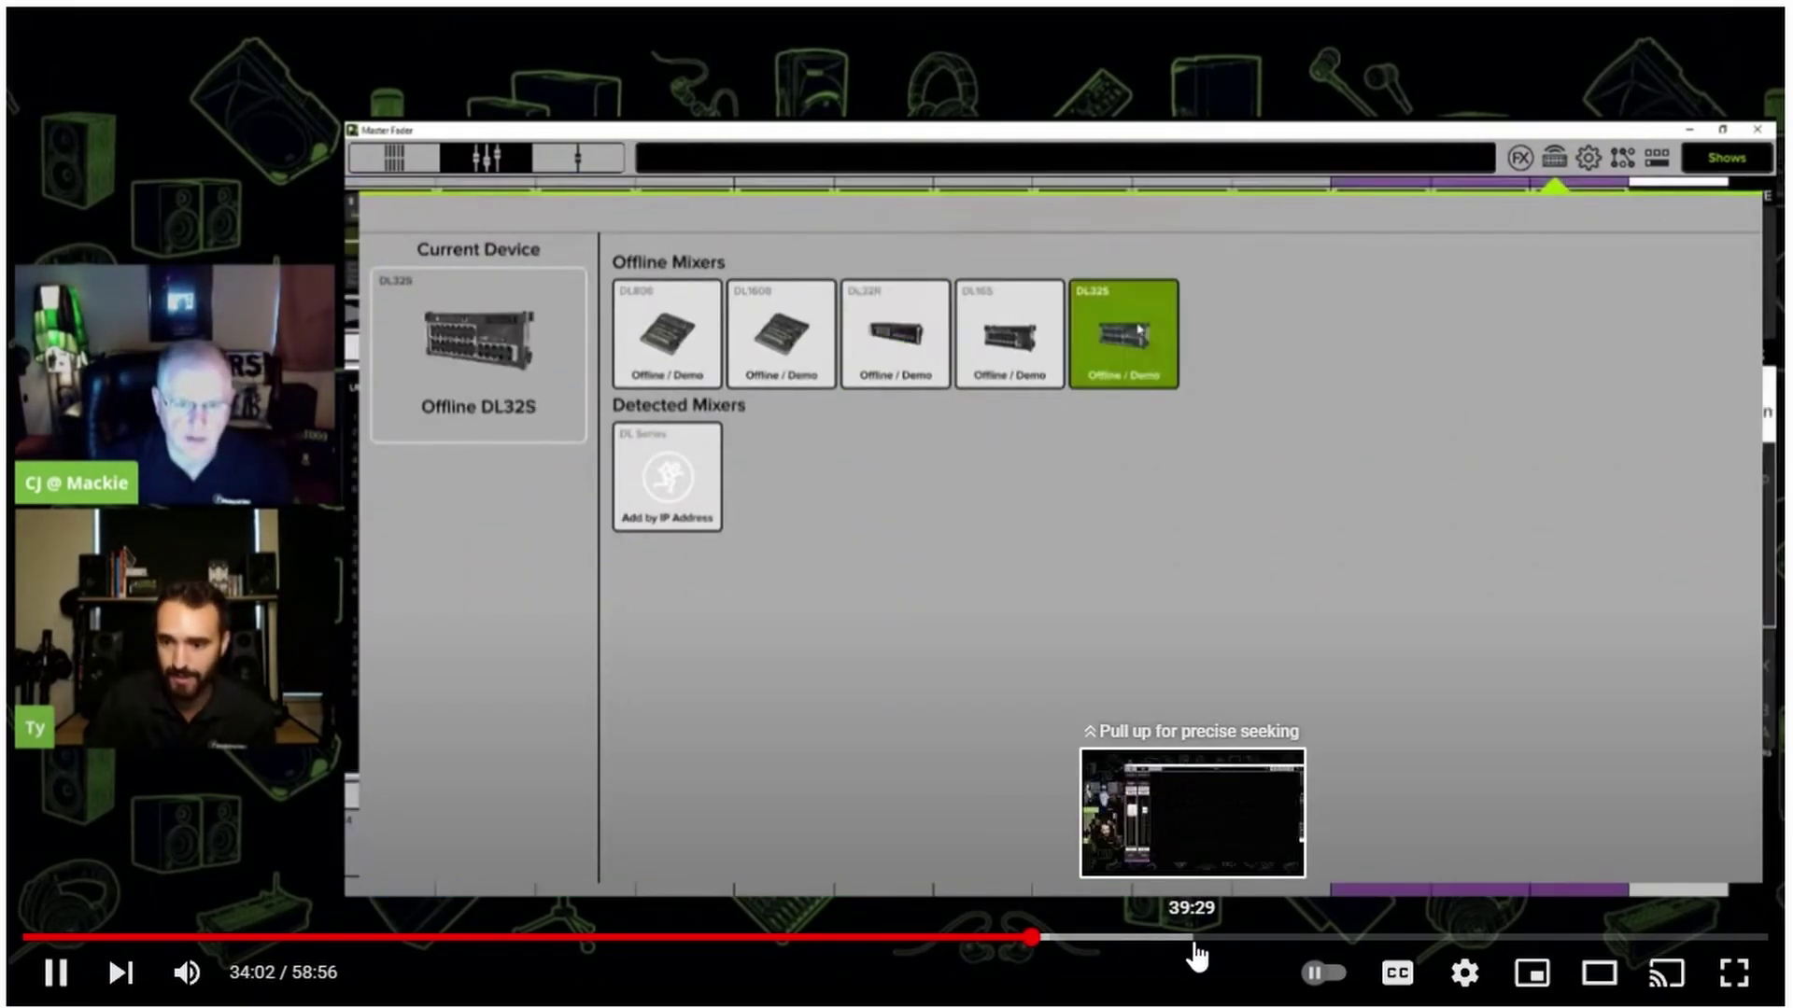
left_click(1194, 938)
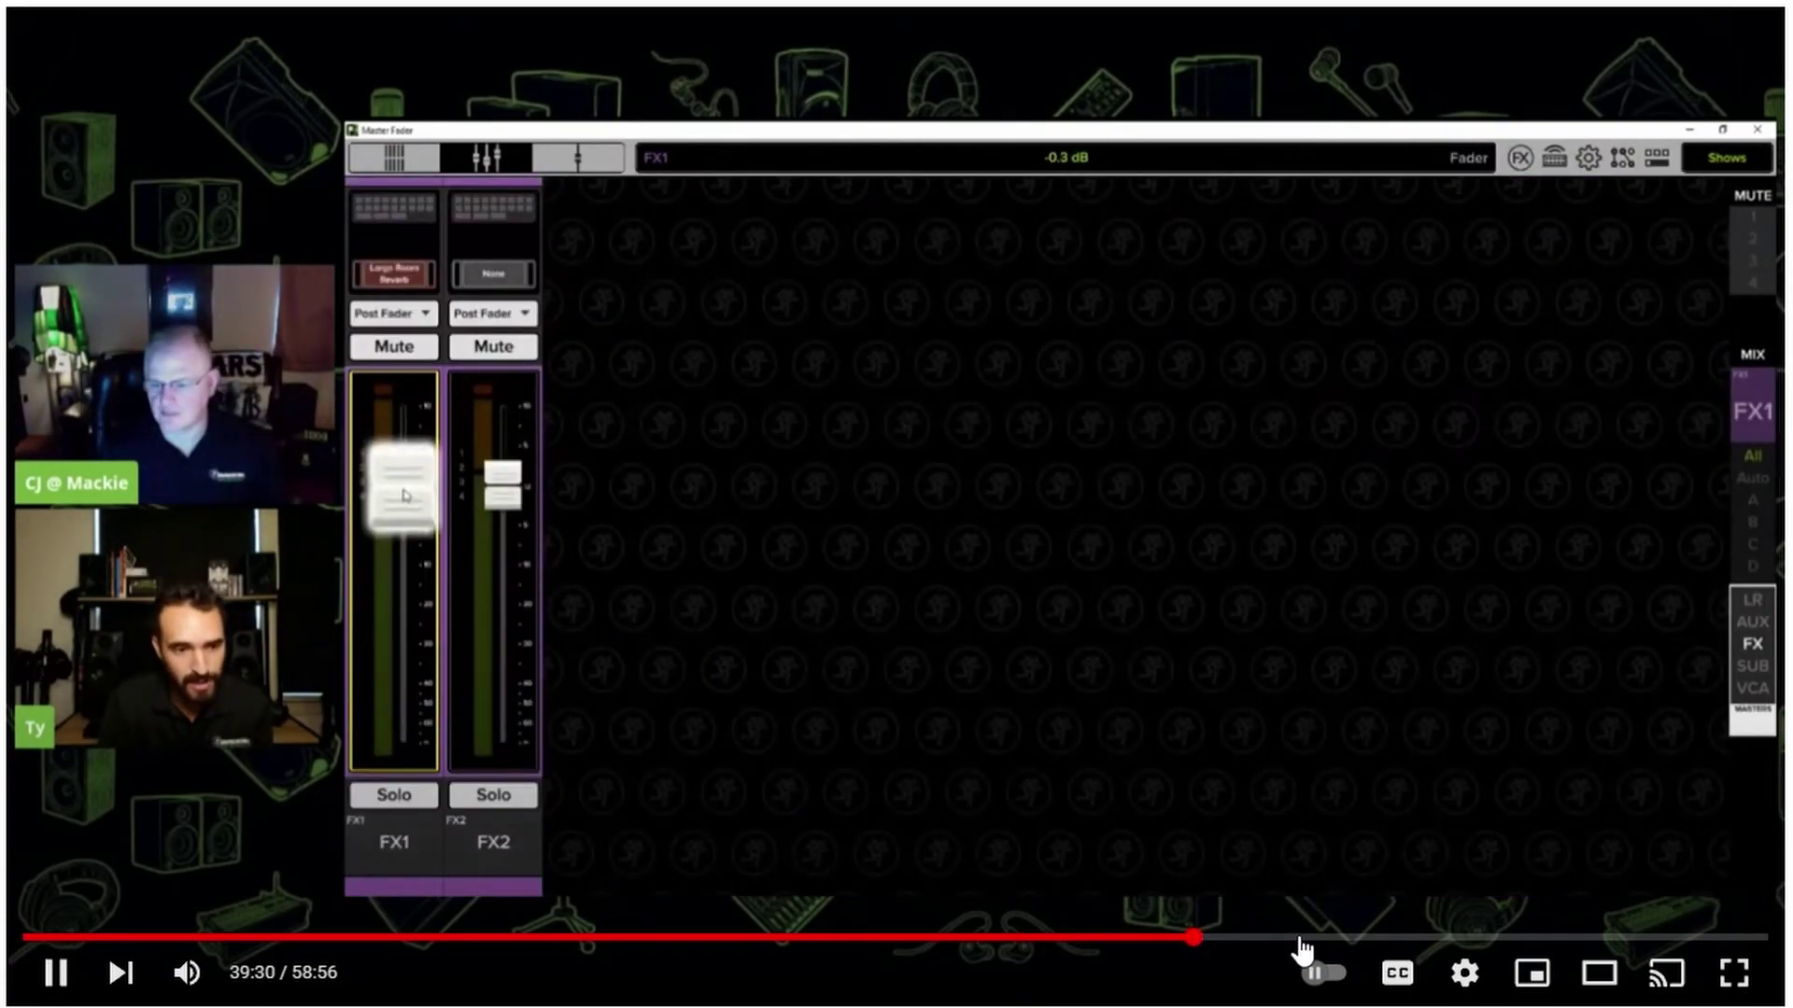
left_click(1300, 938)
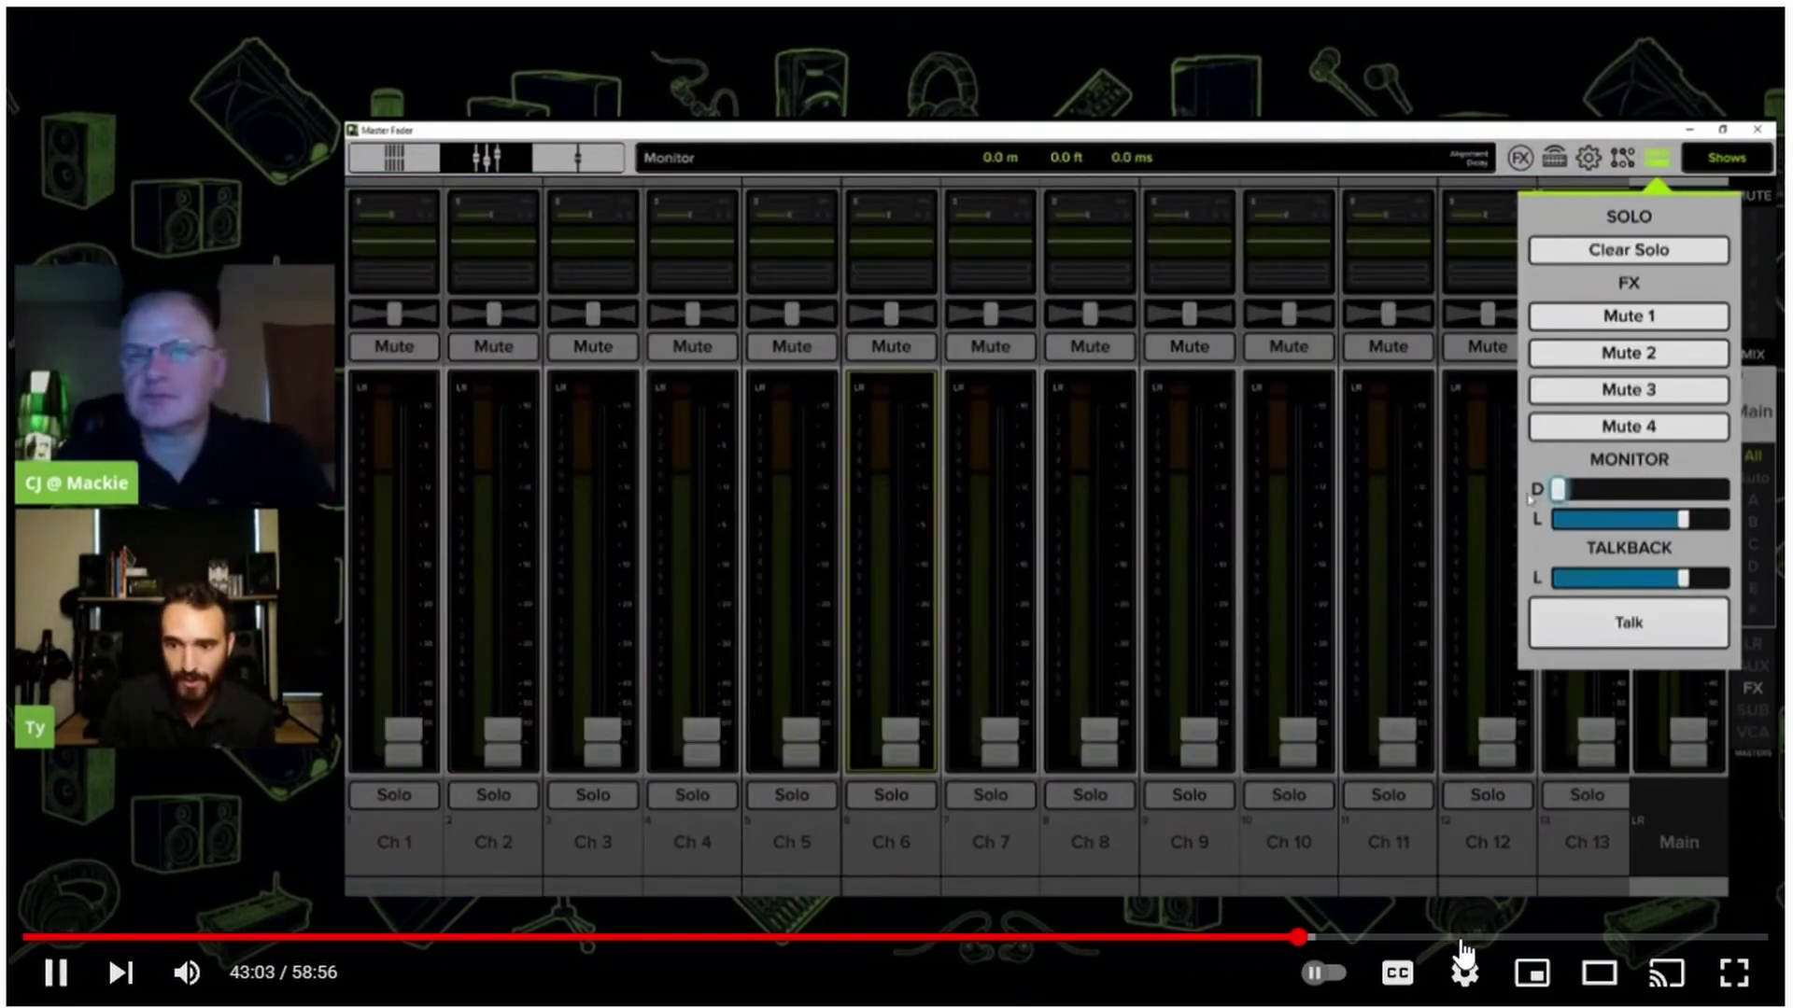
left_click(1462, 938)
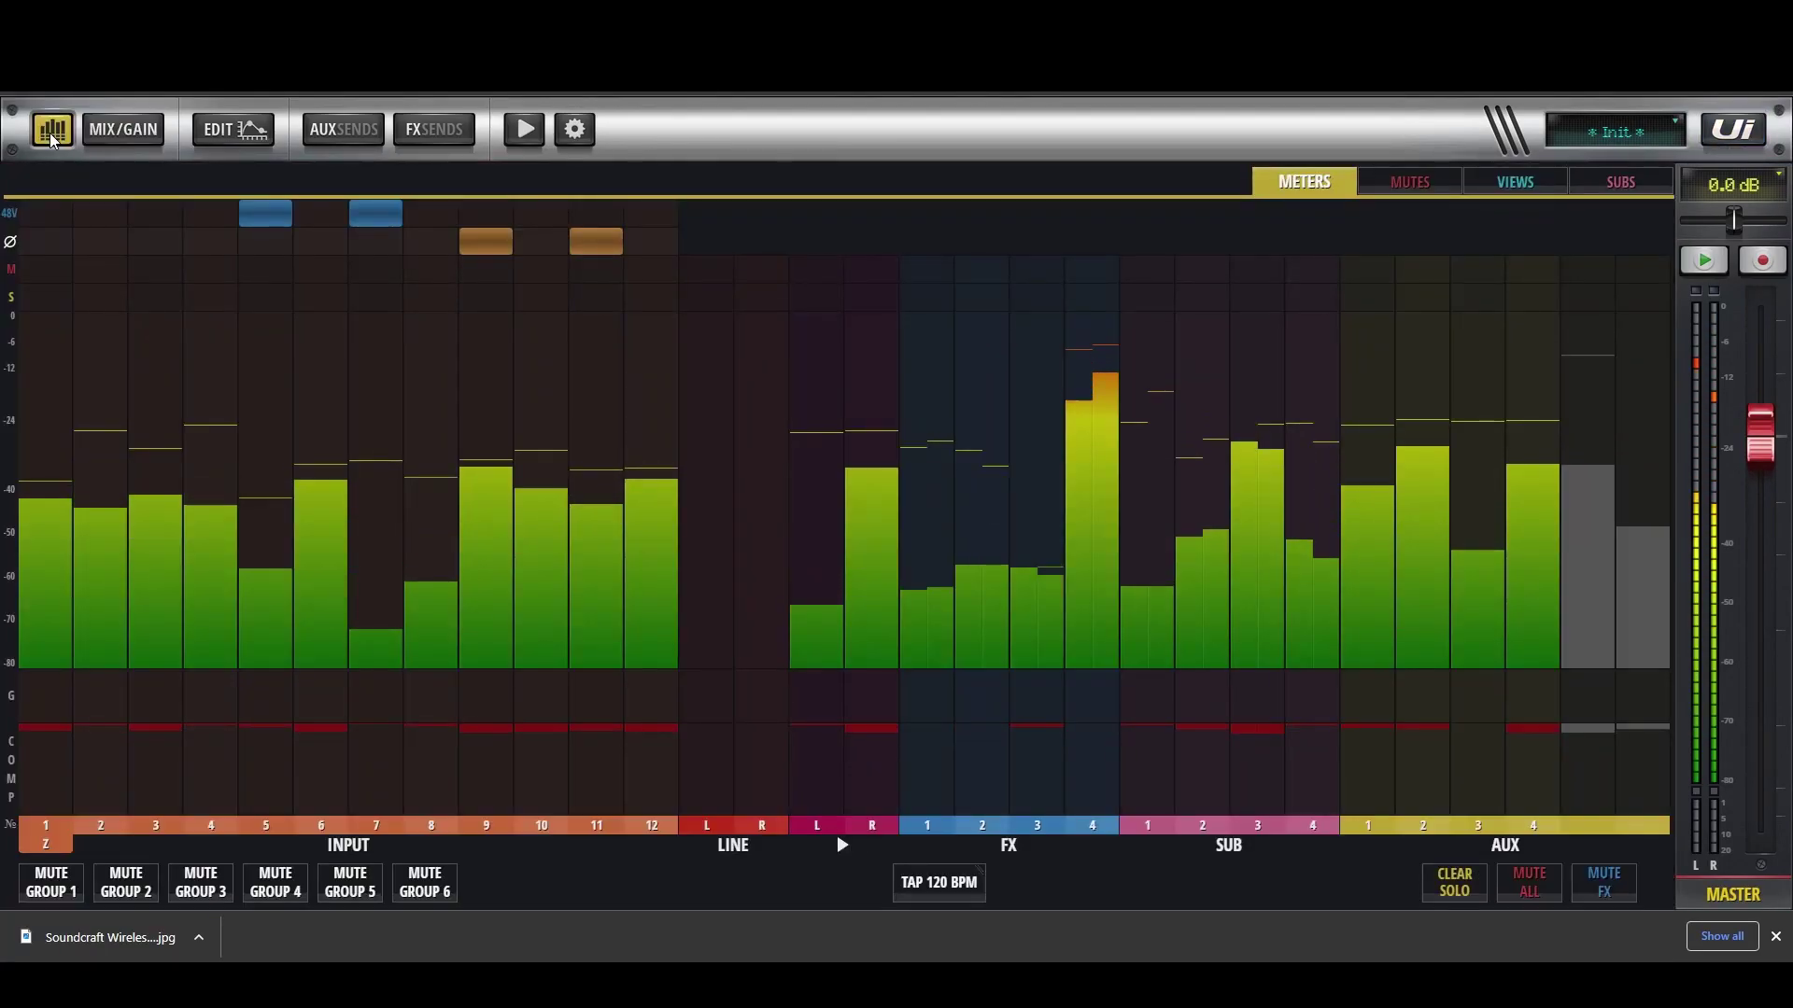
Browse the Meters, Mutes, Views and Subs pages, then switch to the fader mixer.
left_click(124, 129)
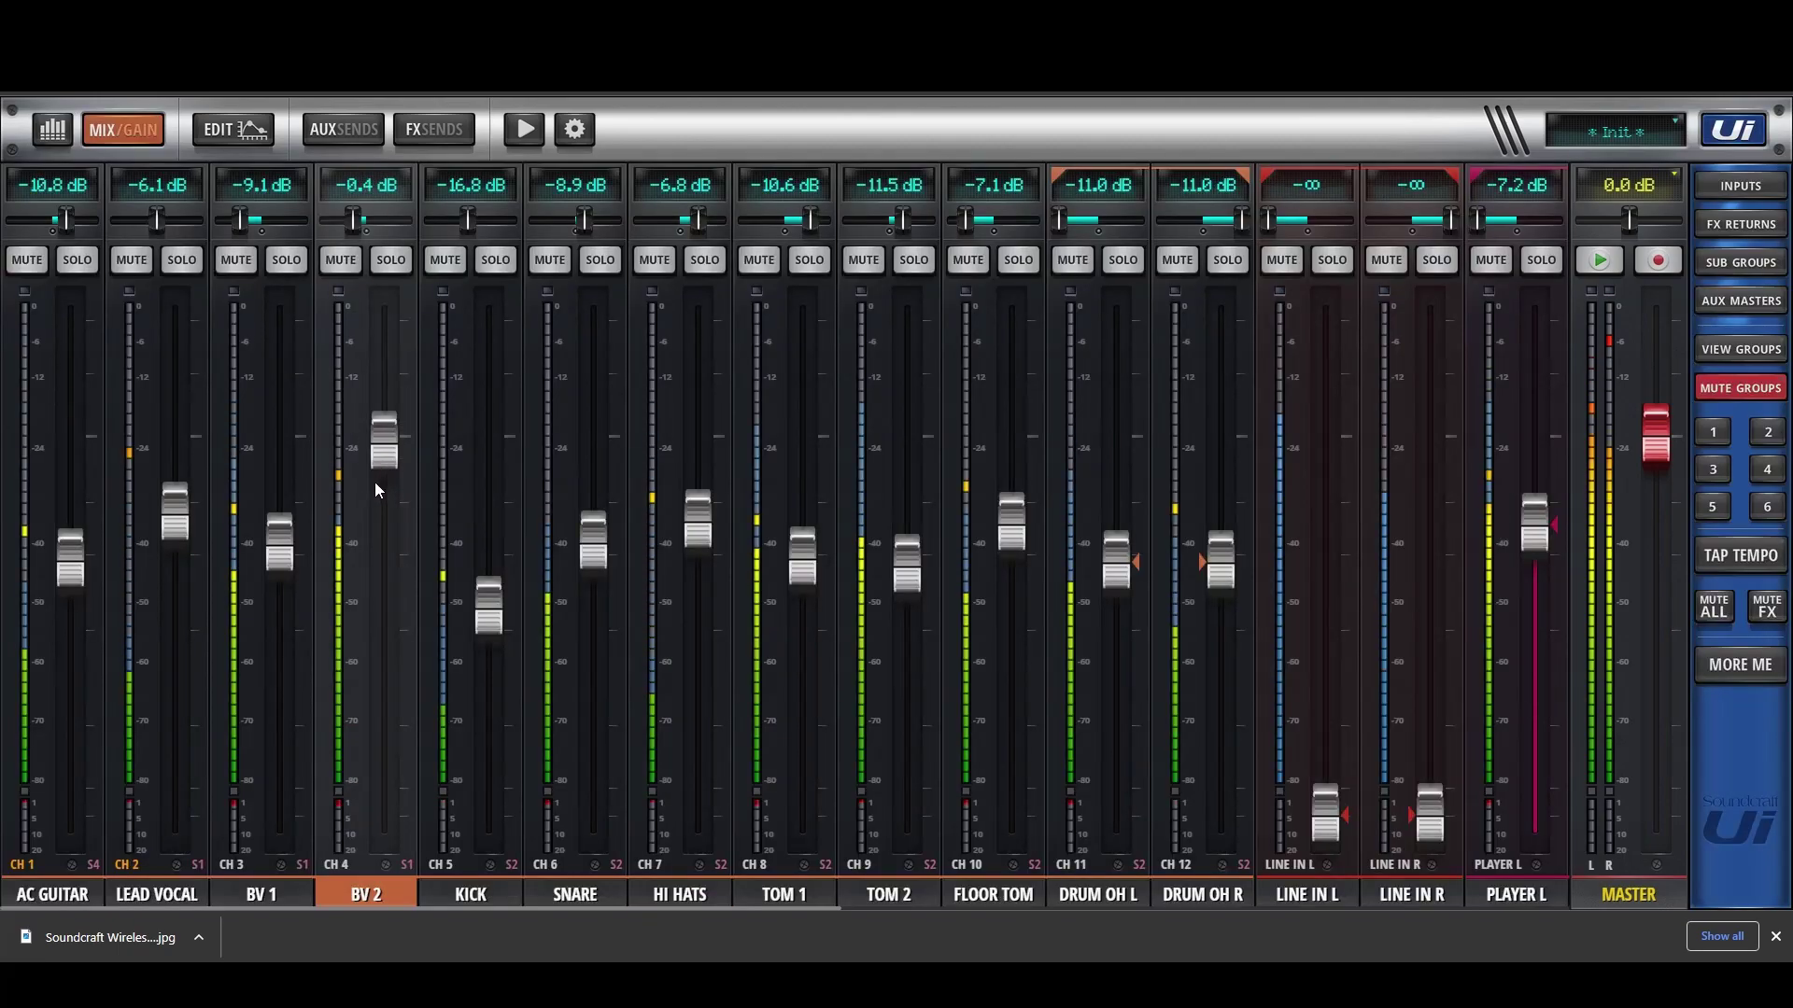
left_click(51, 129)
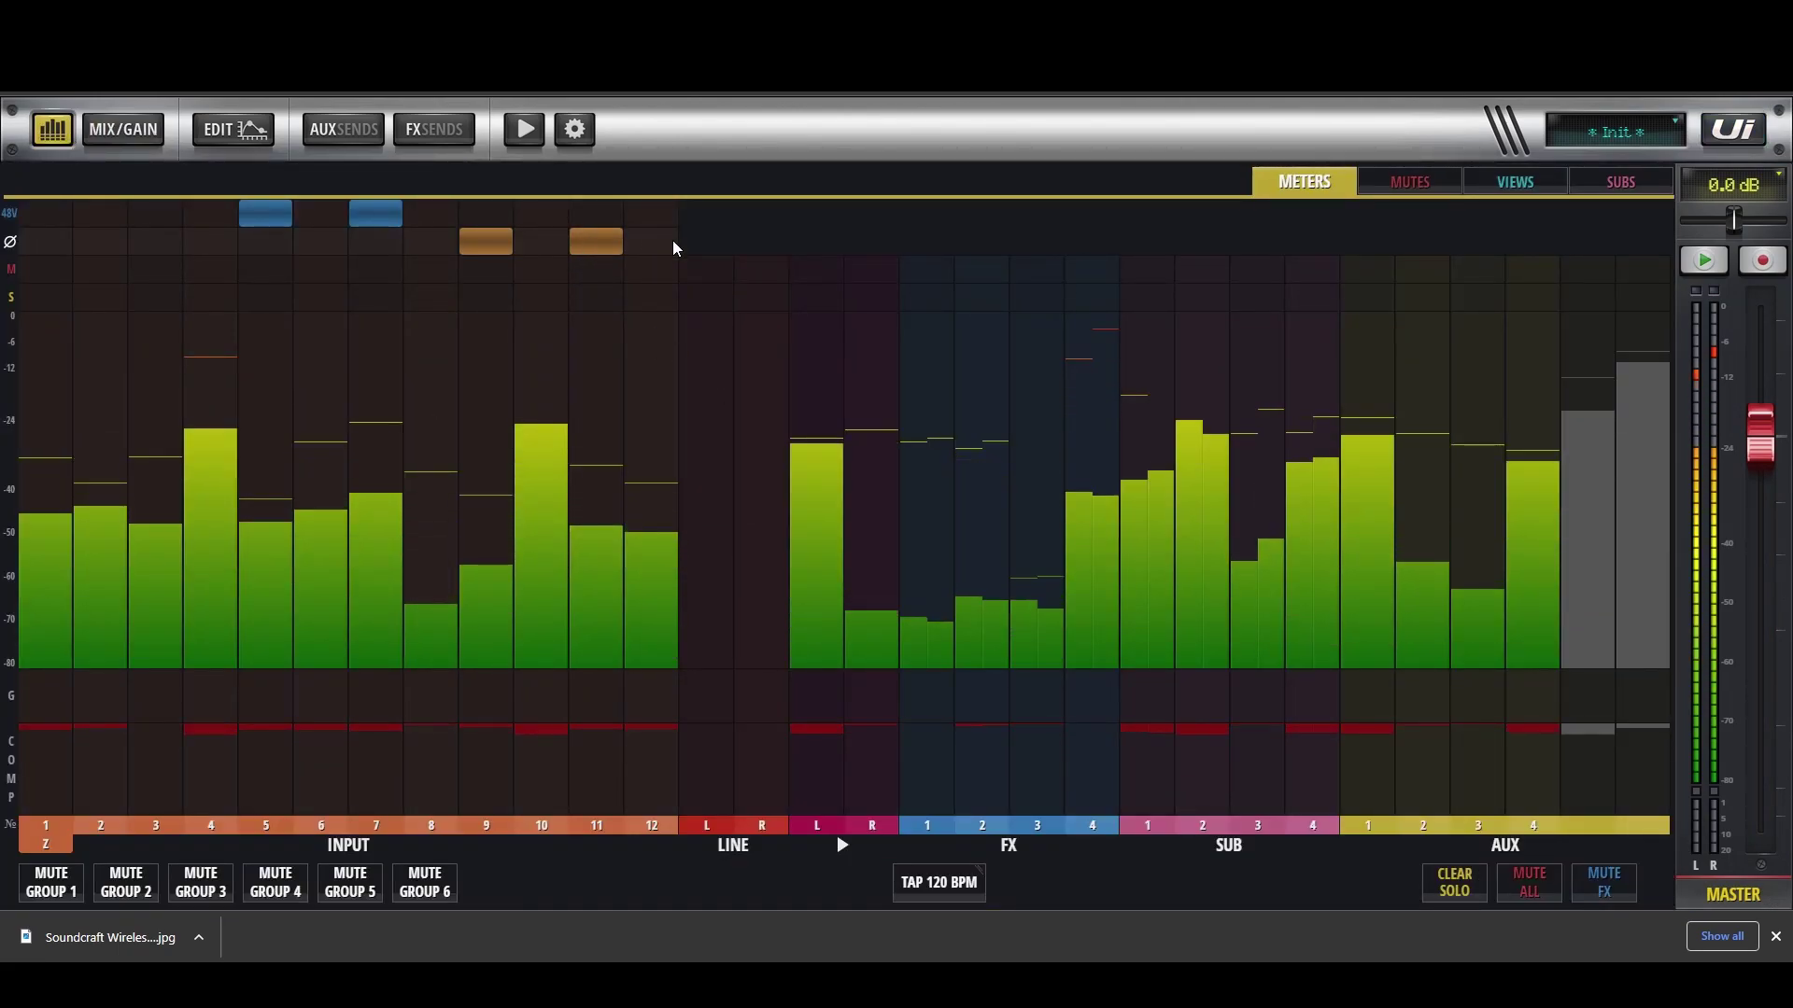
left_click(1409, 180)
left_click(1515, 180)
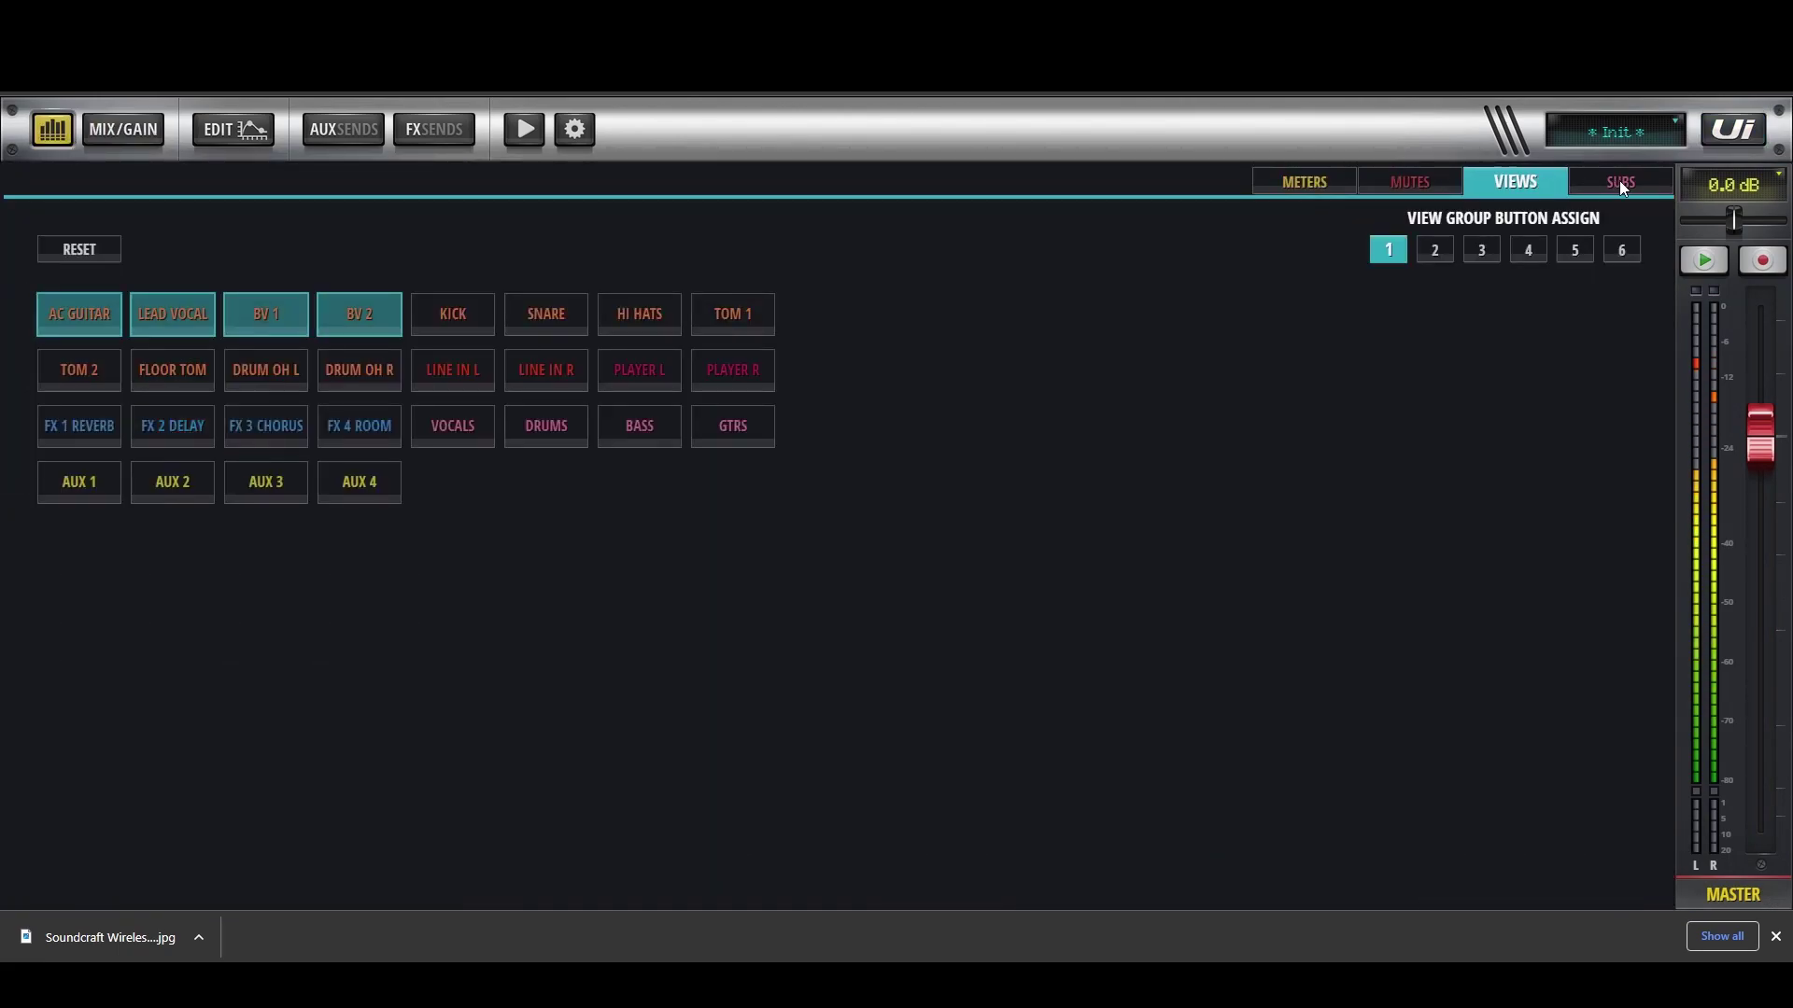
left_click(1620, 180)
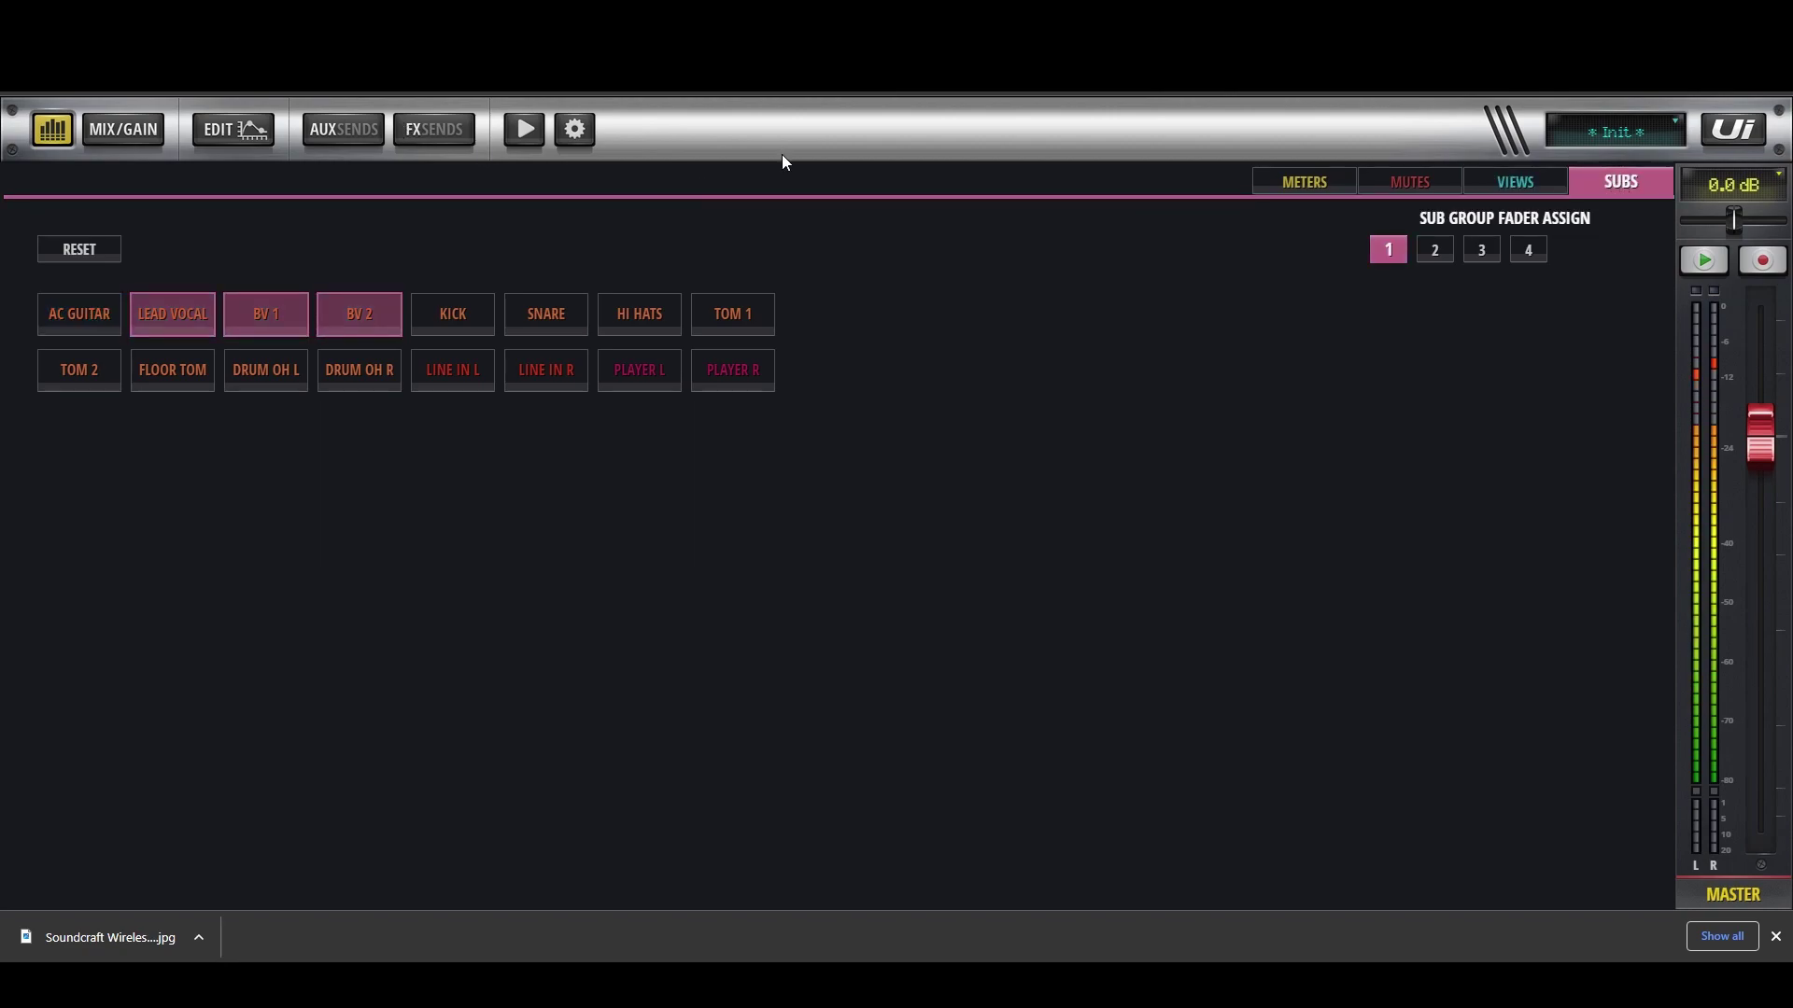
left_click(1304, 181)
left_click(133, 137)
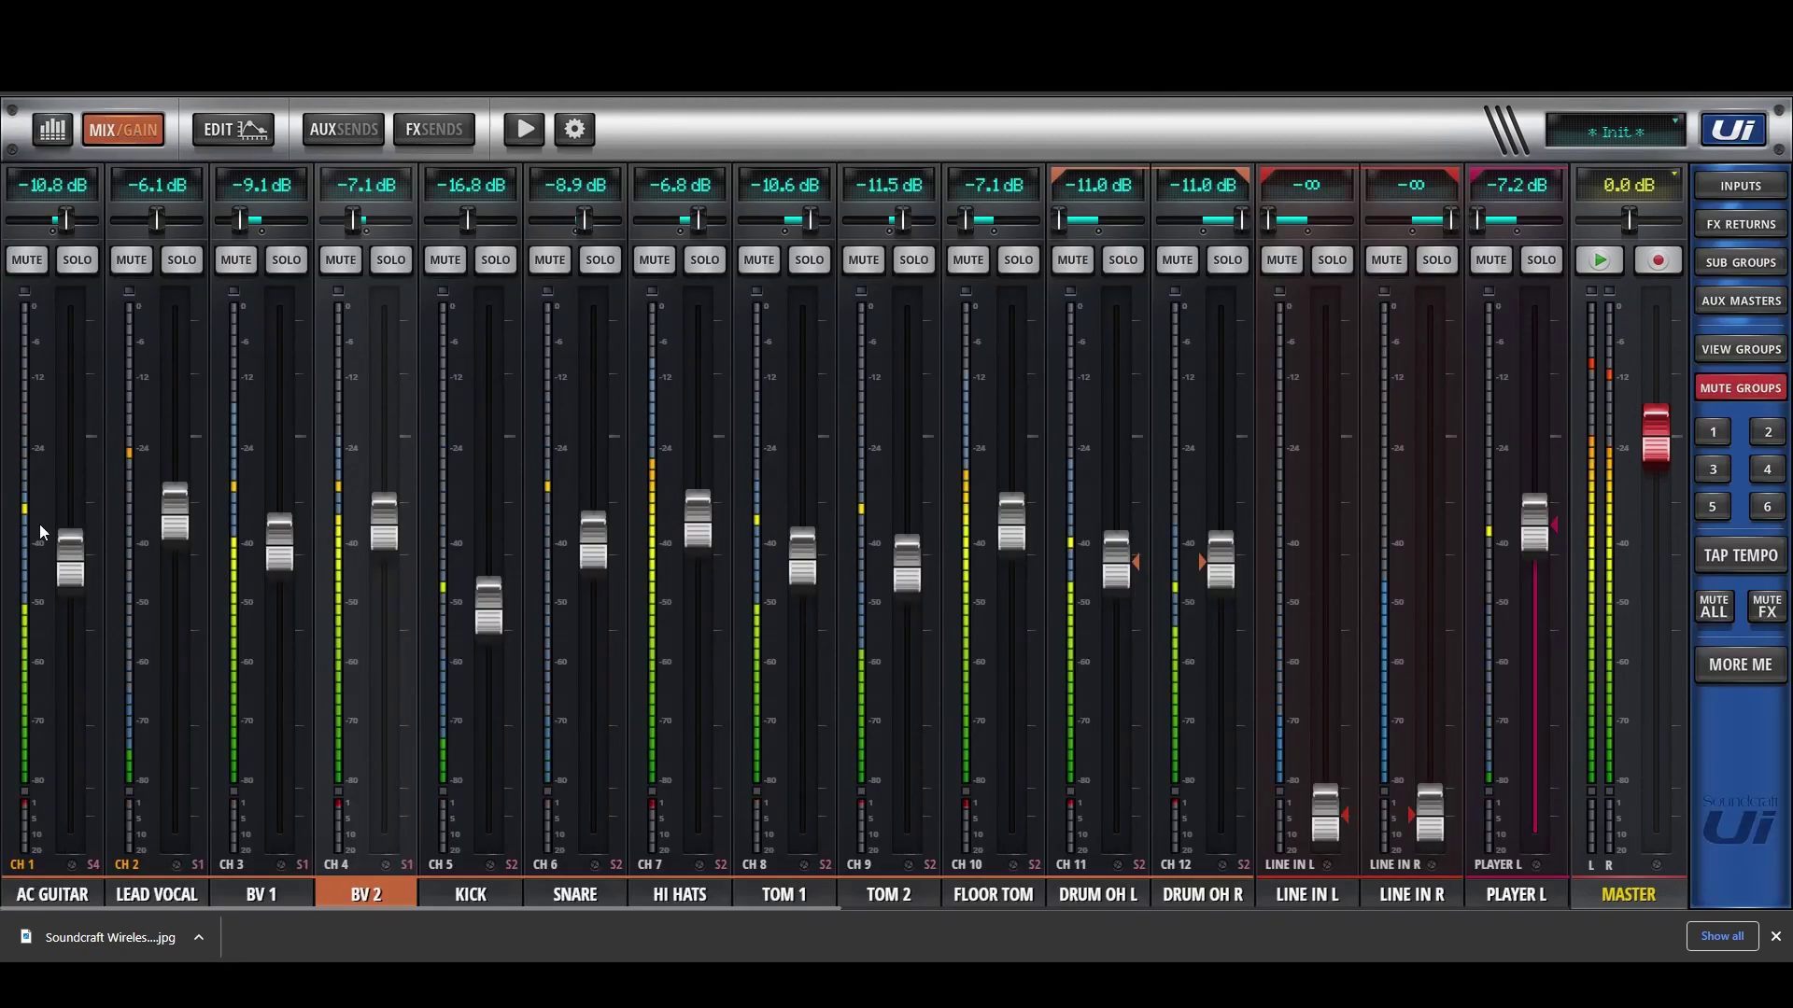
Raise AC GUITAR to -9.1 dB and set its dynamics to -12.6 dB threshold, gate off, ratio 2.7.
left_click(61, 578)
left_click_drag(68, 574, 68, 544)
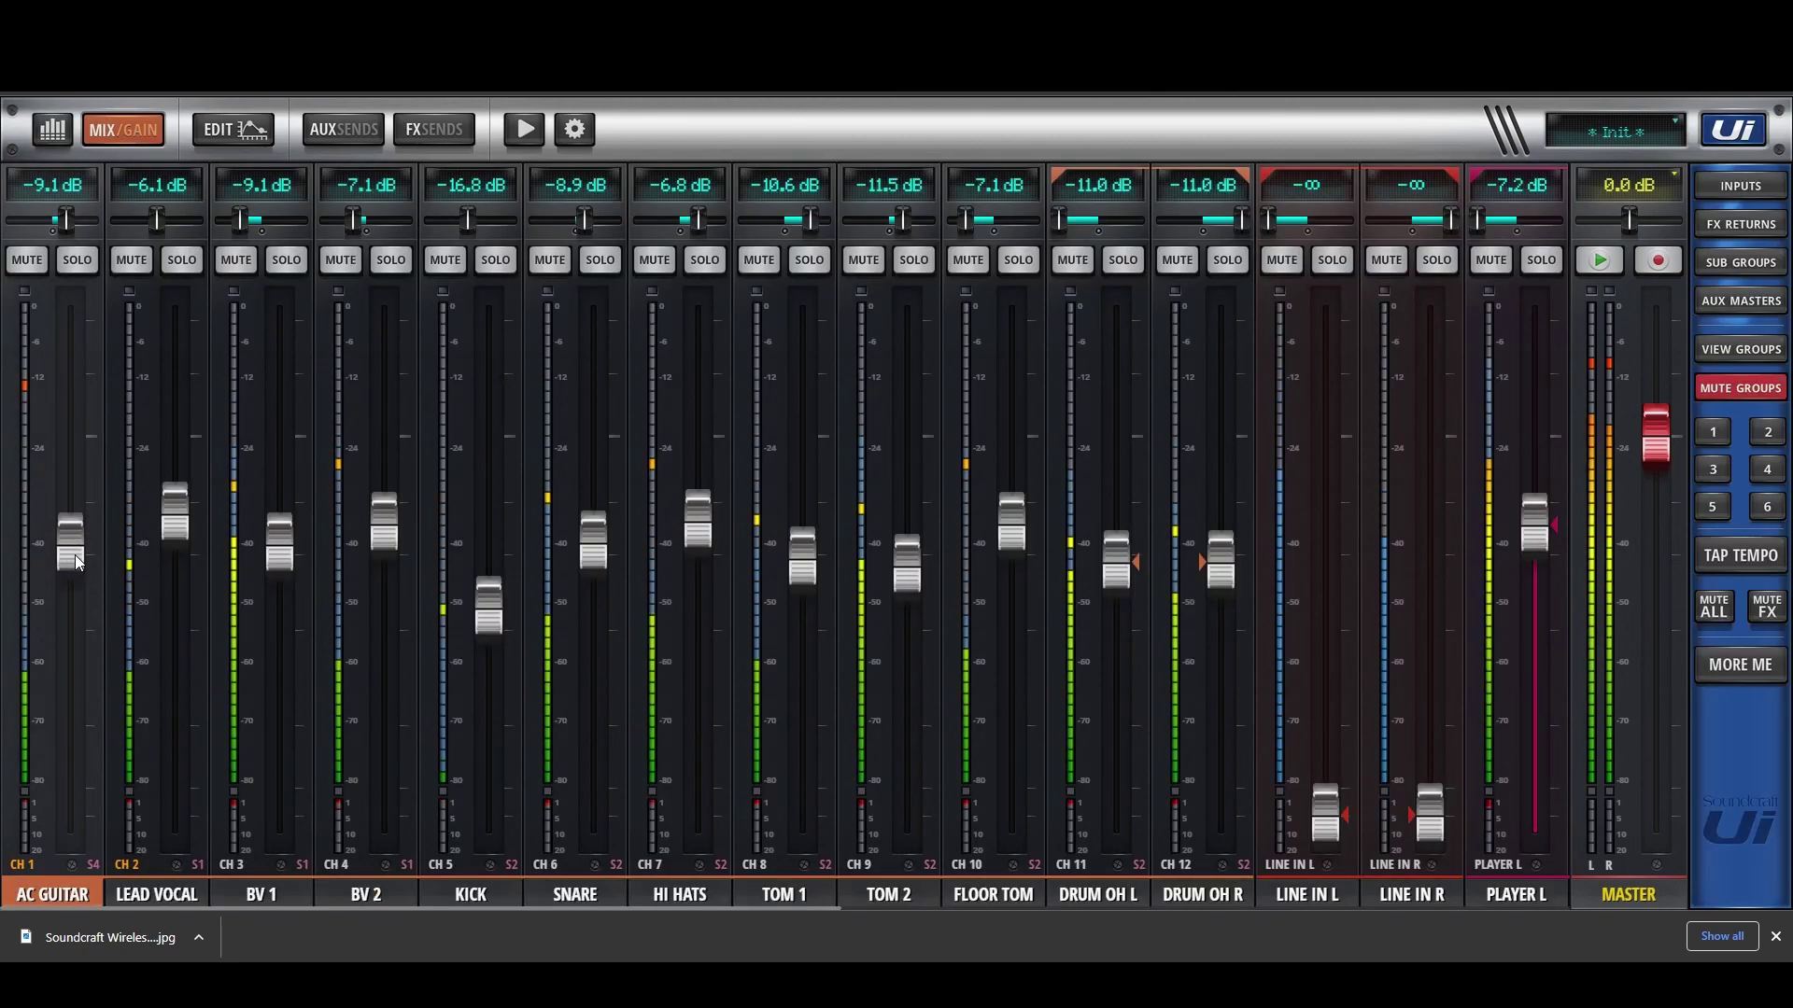
left_click(52, 895)
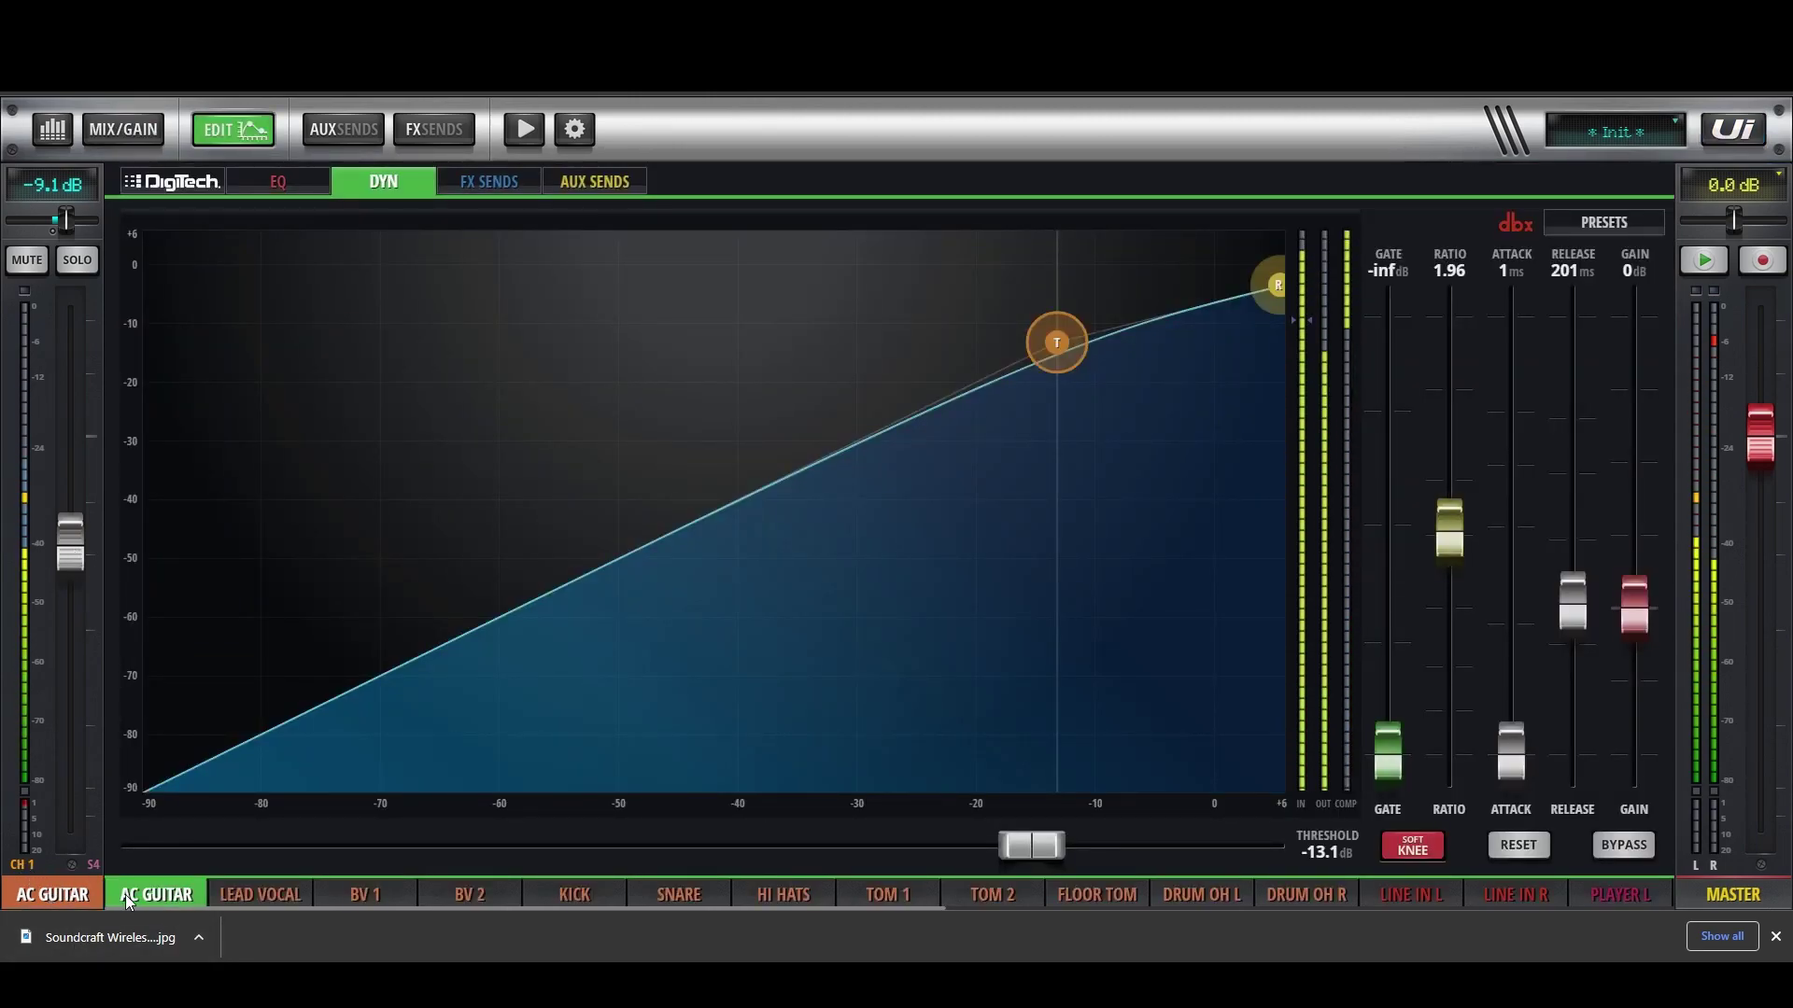
left_click(47, 899)
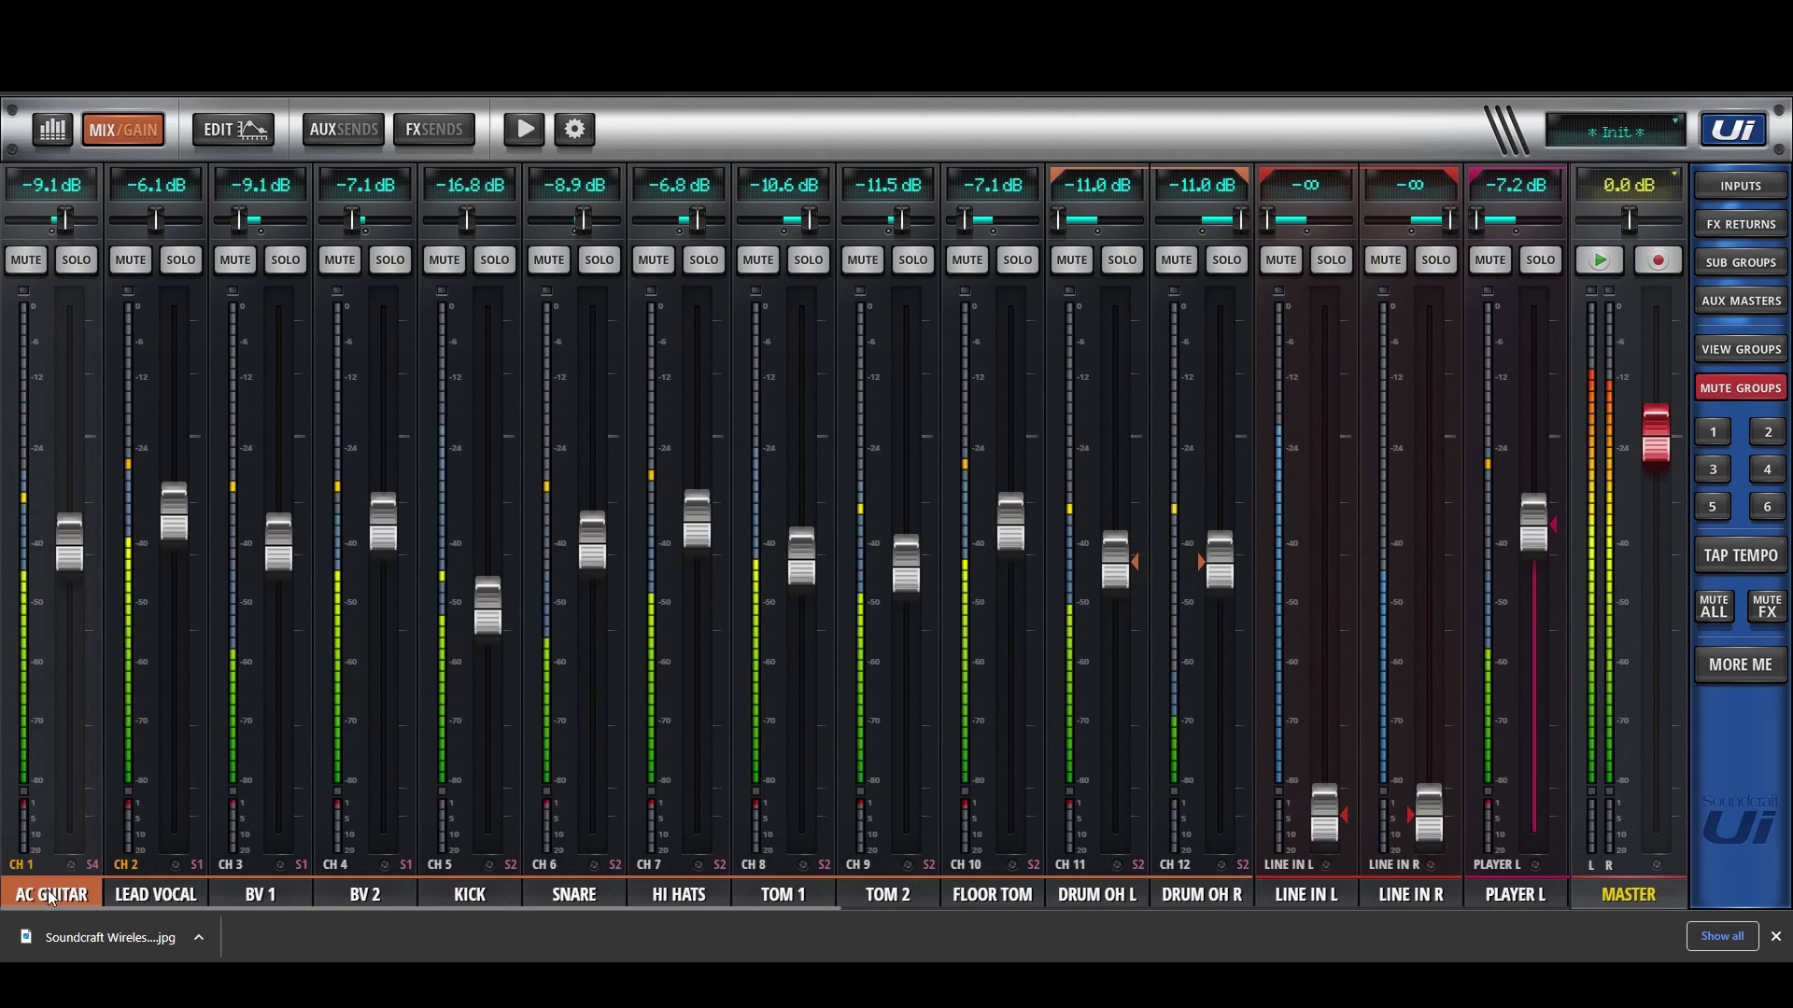
left_click(48, 890)
left_click_drag(1056, 340, 1062, 336)
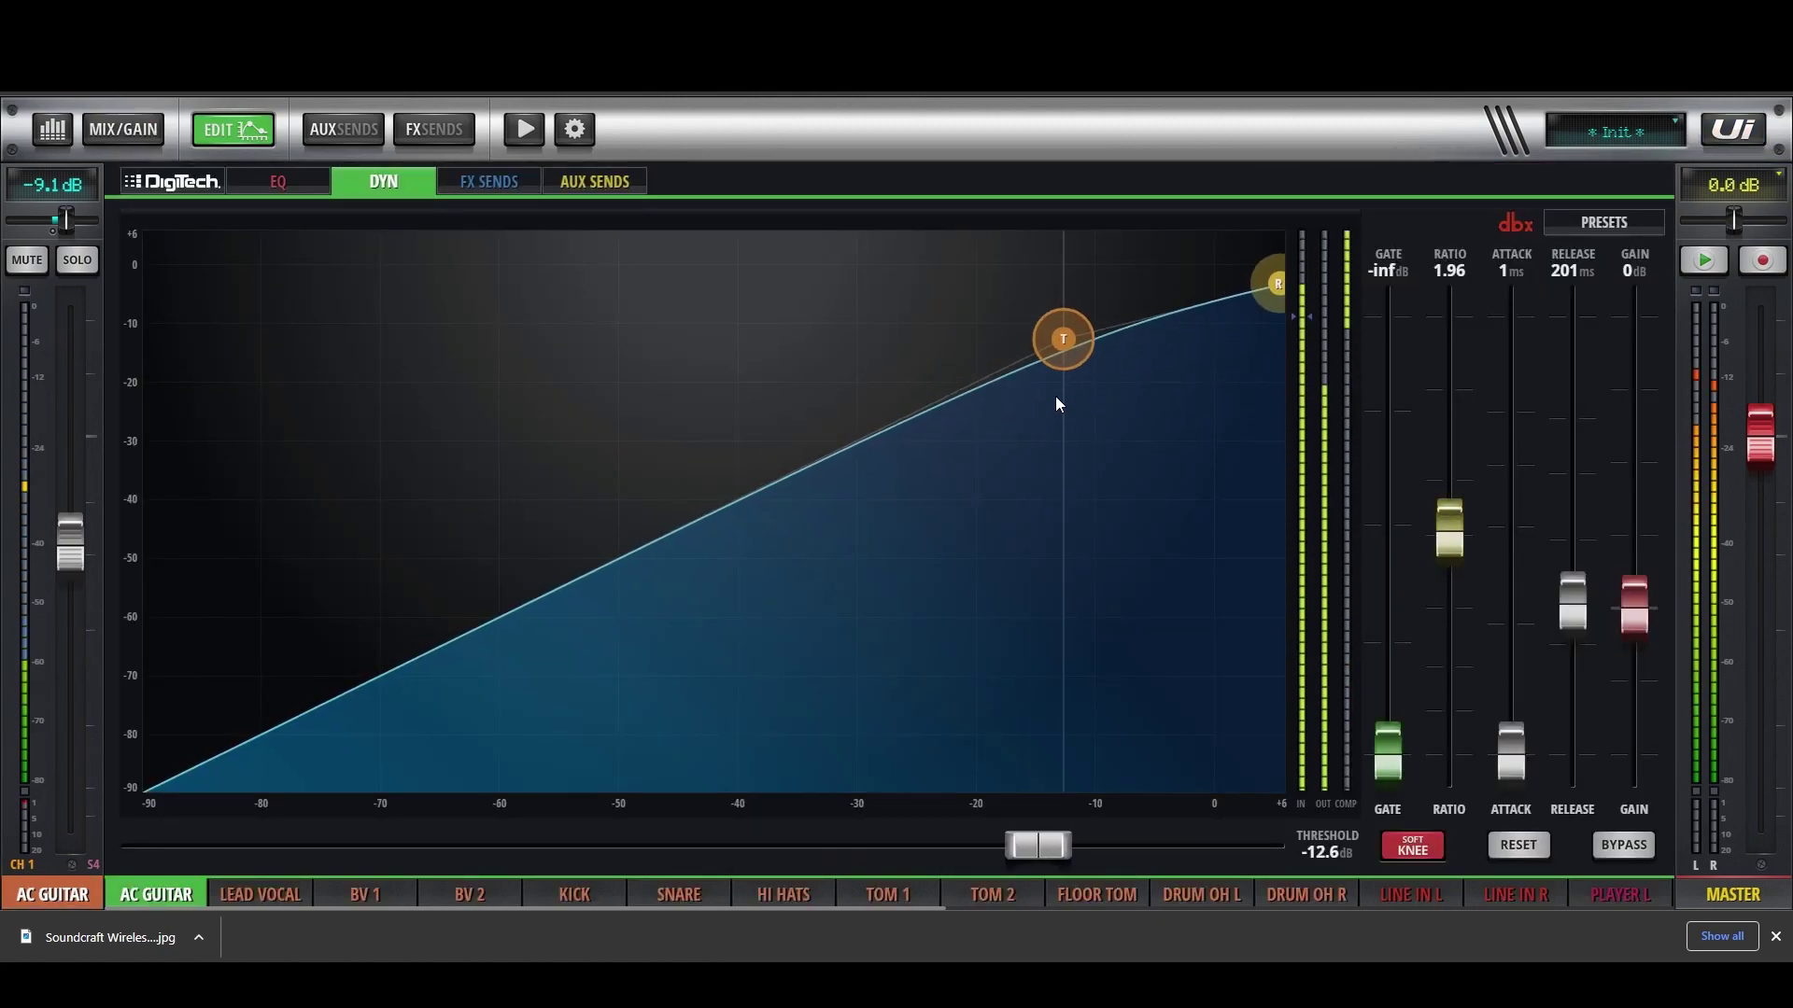
mouse_move(1387, 750)
left_mouse_down()
mouse_move(1386, 672)
mouse_move(1386, 756)
left_mouse_up()
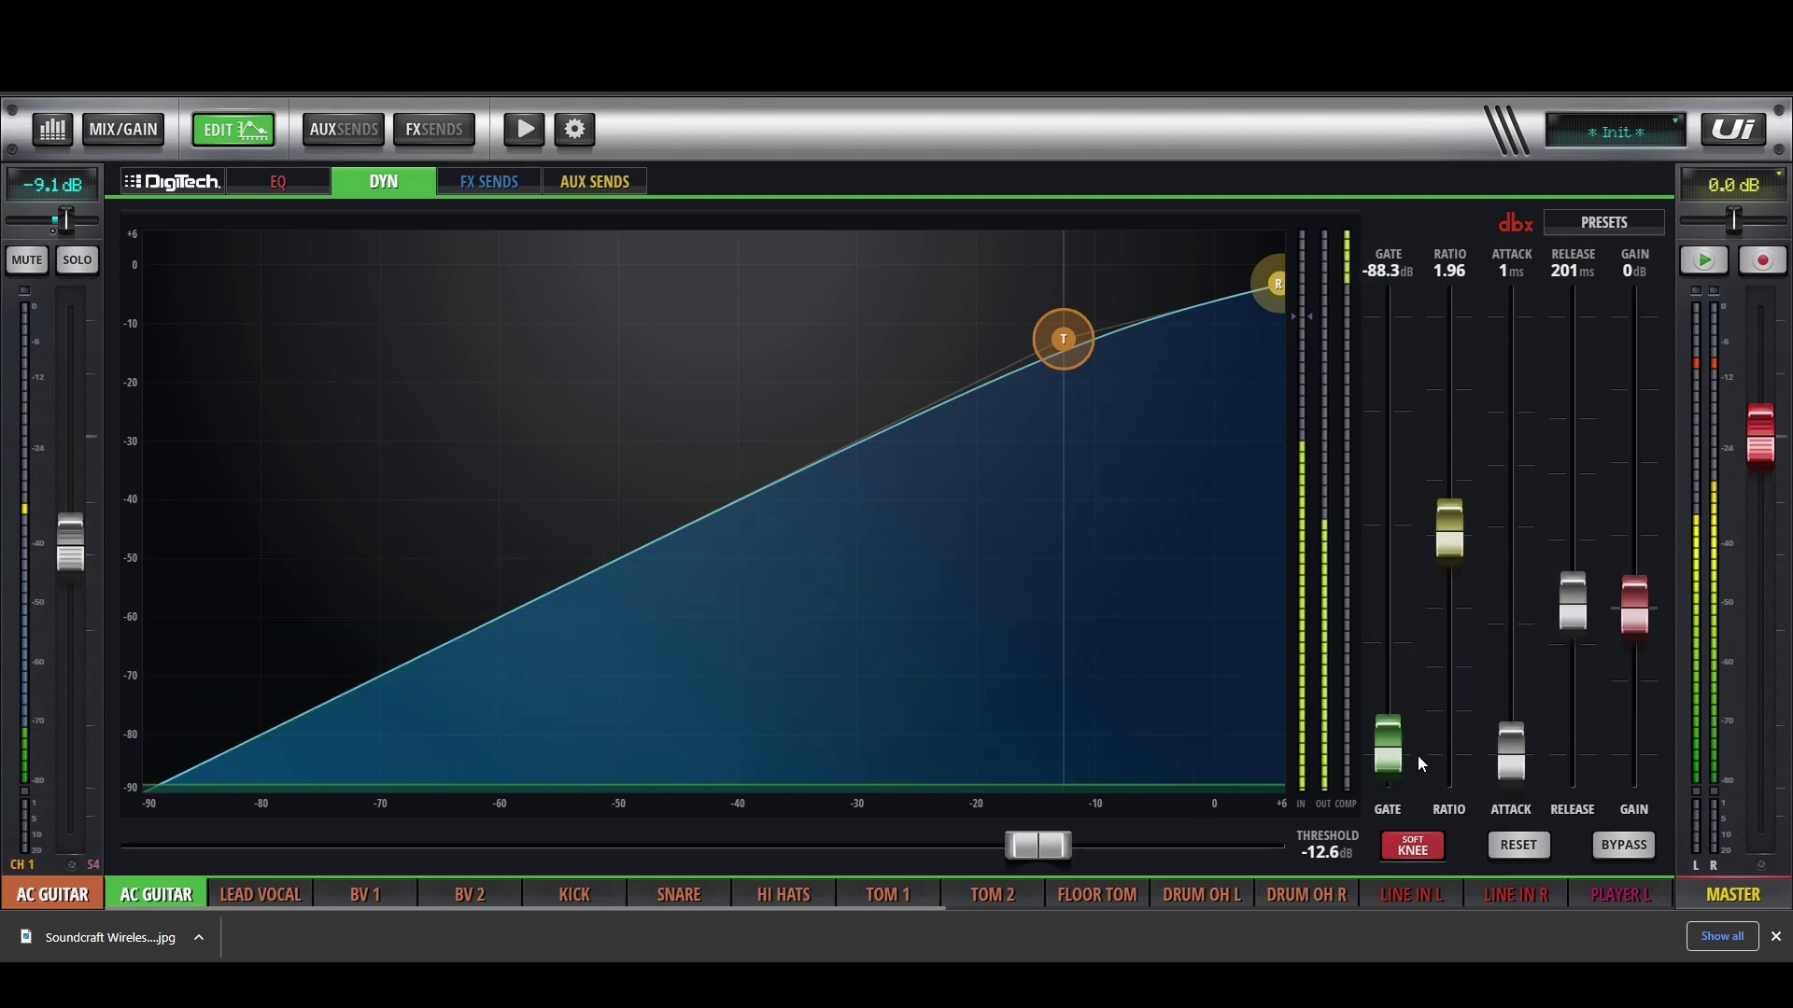
left_click_drag(1449, 525, 1458, 580)
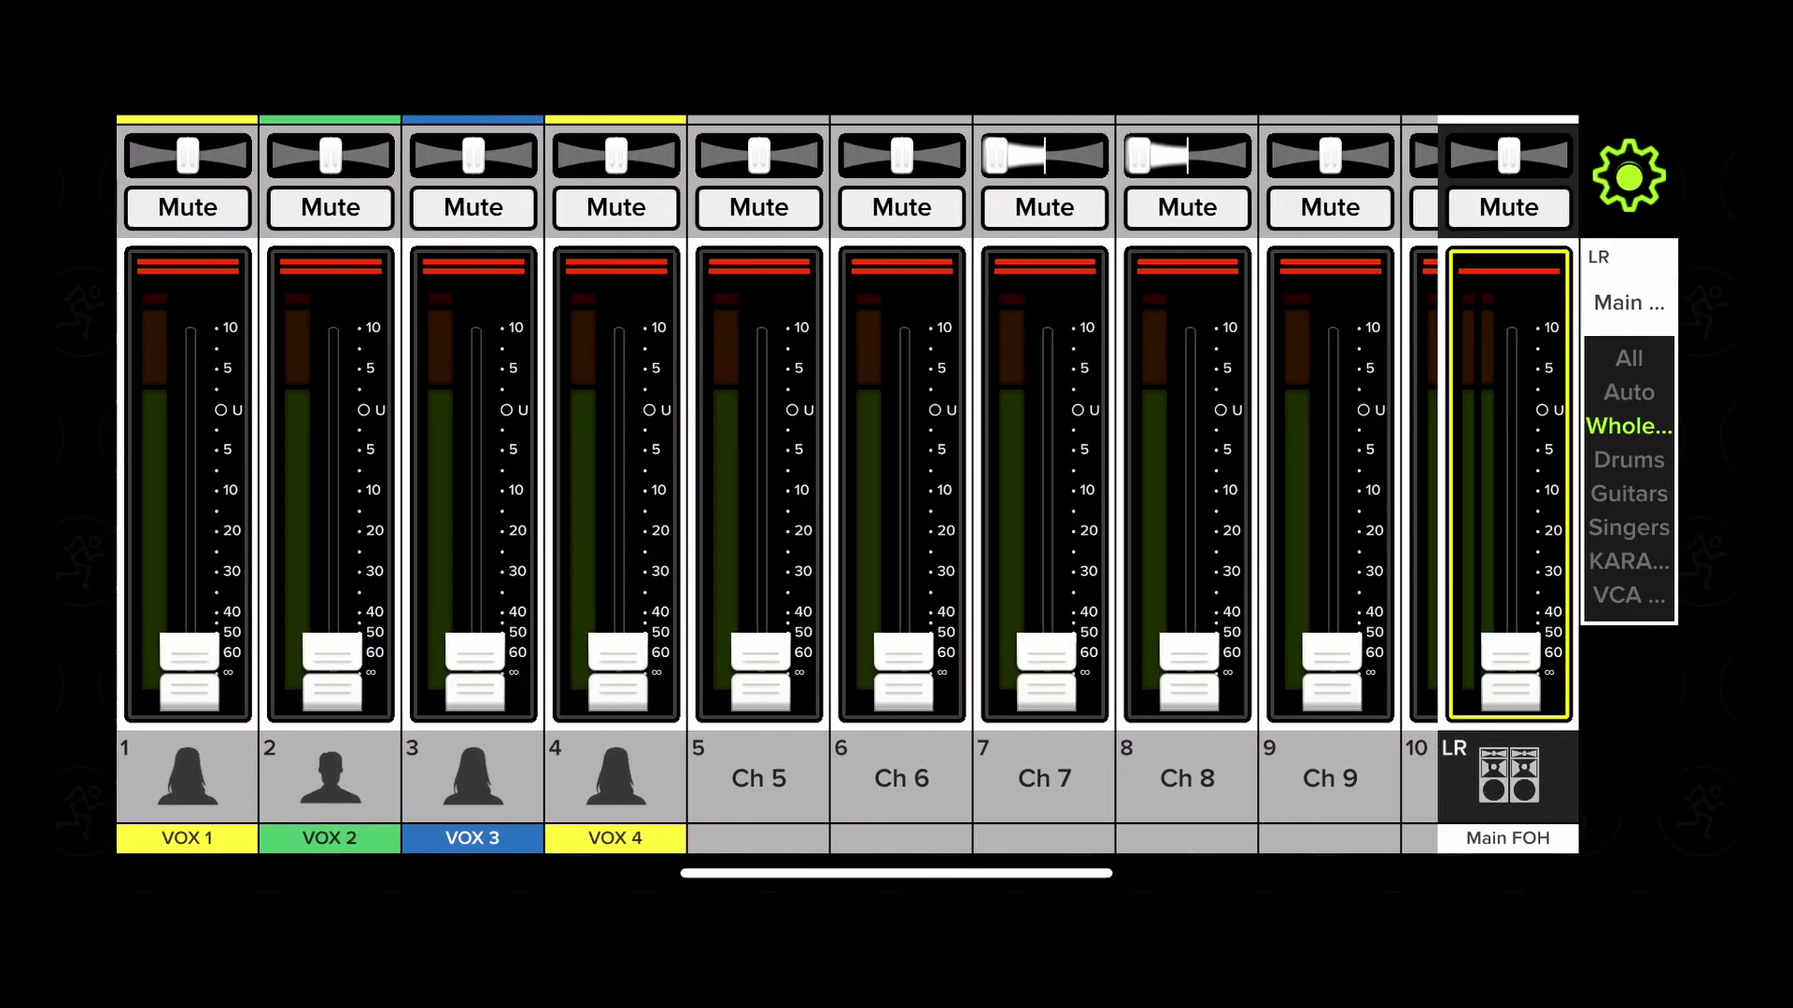
Switch the mix to A1 Mono FOH, Aux 3, then FX1 Reverb Plate, and reopen the mix list.
left_click(1508, 778)
left_click(585, 307)
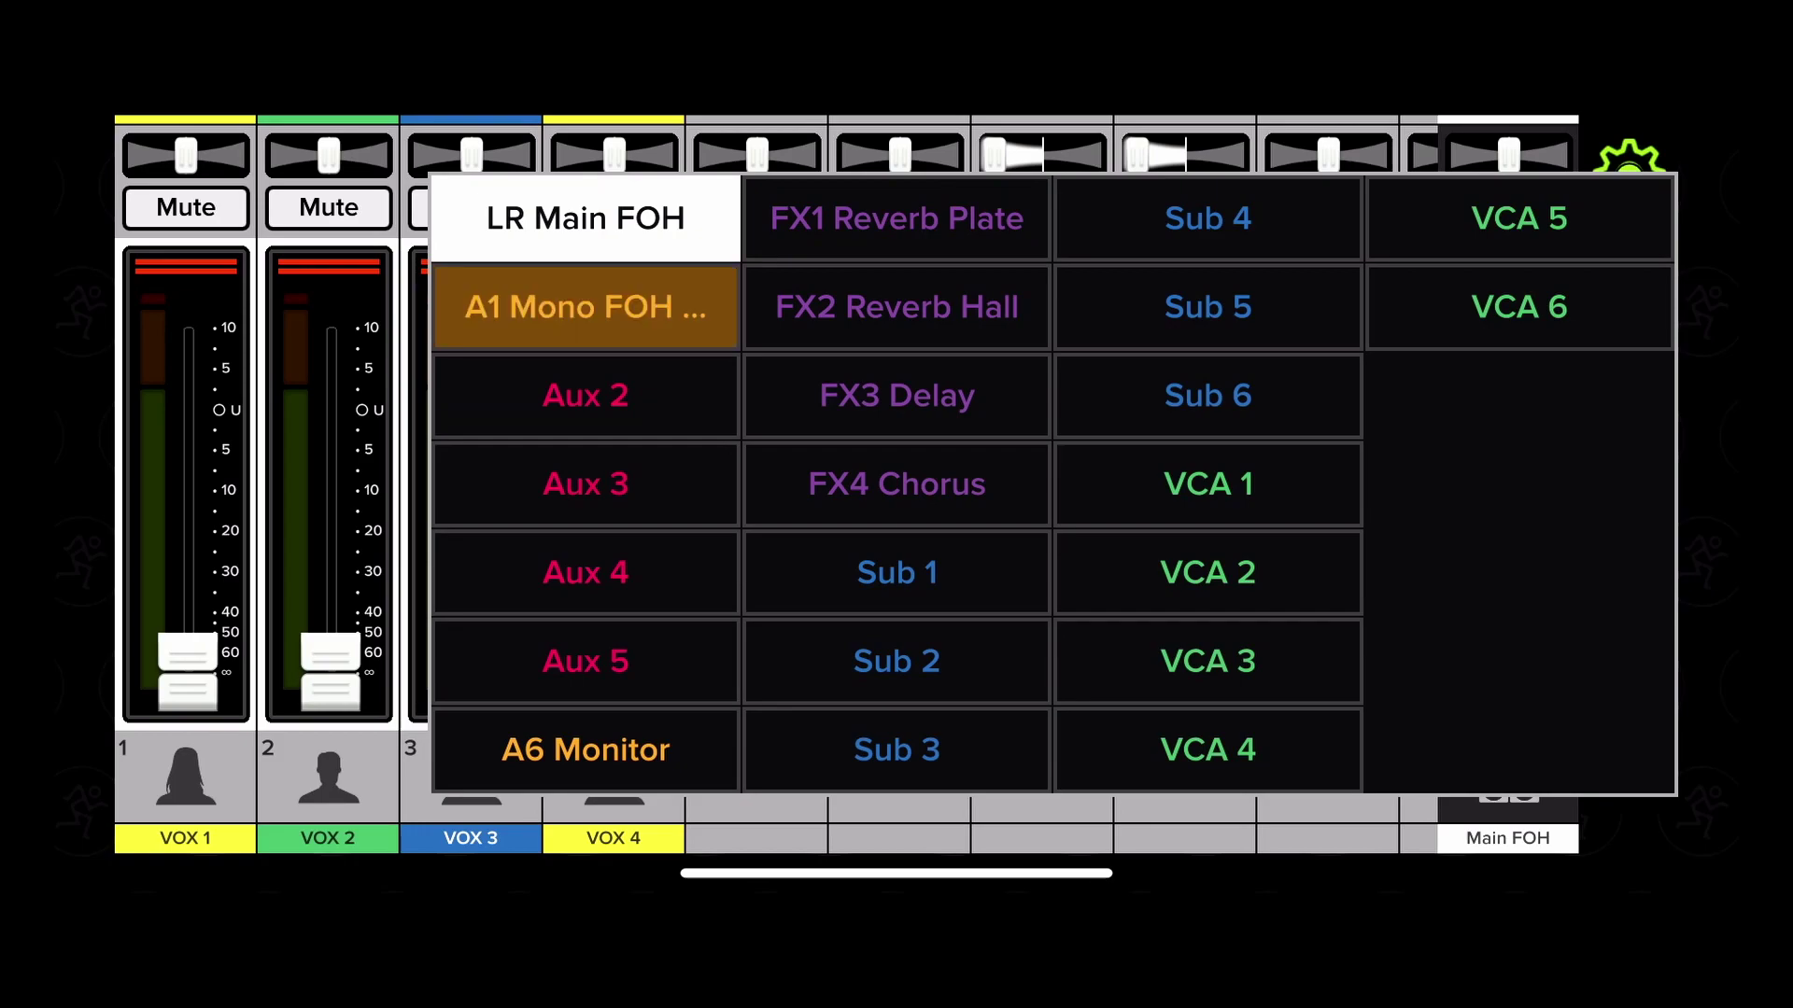
scroll(785, 491, "right", 5)
scroll(785, 490, "left", 2)
left_click(1508, 778)
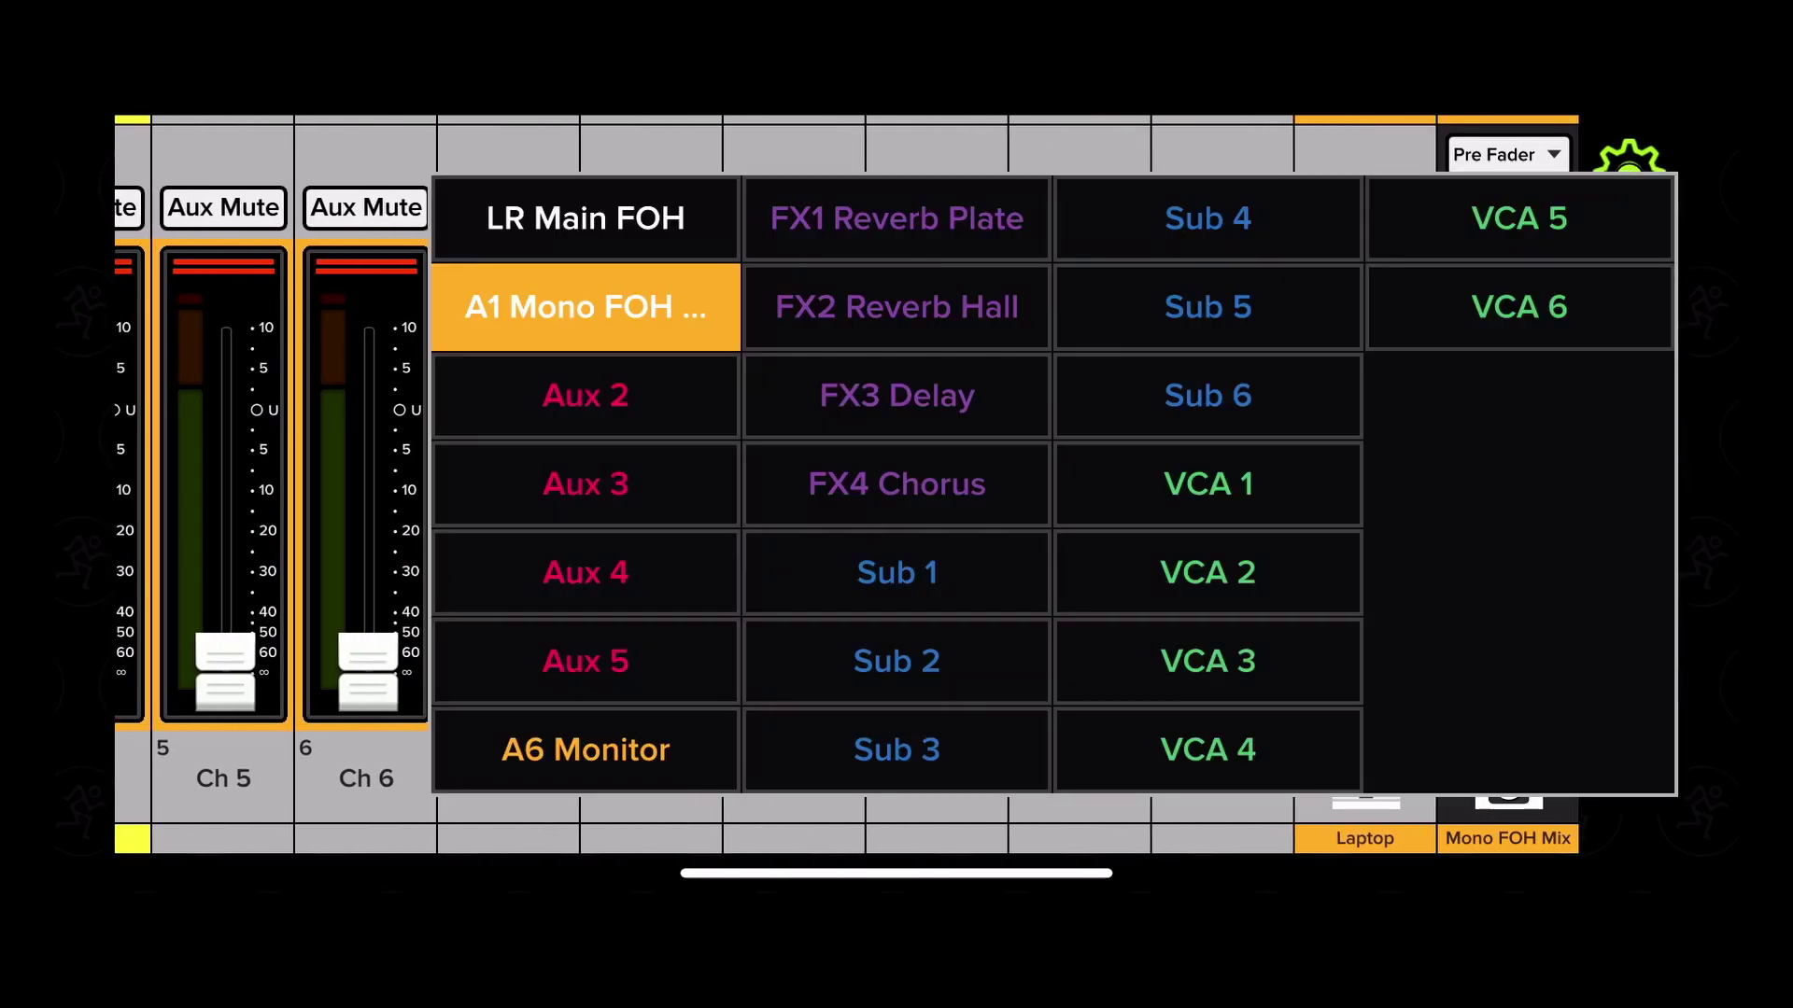
left_click(585, 480)
scroll(784, 490, "left", 5)
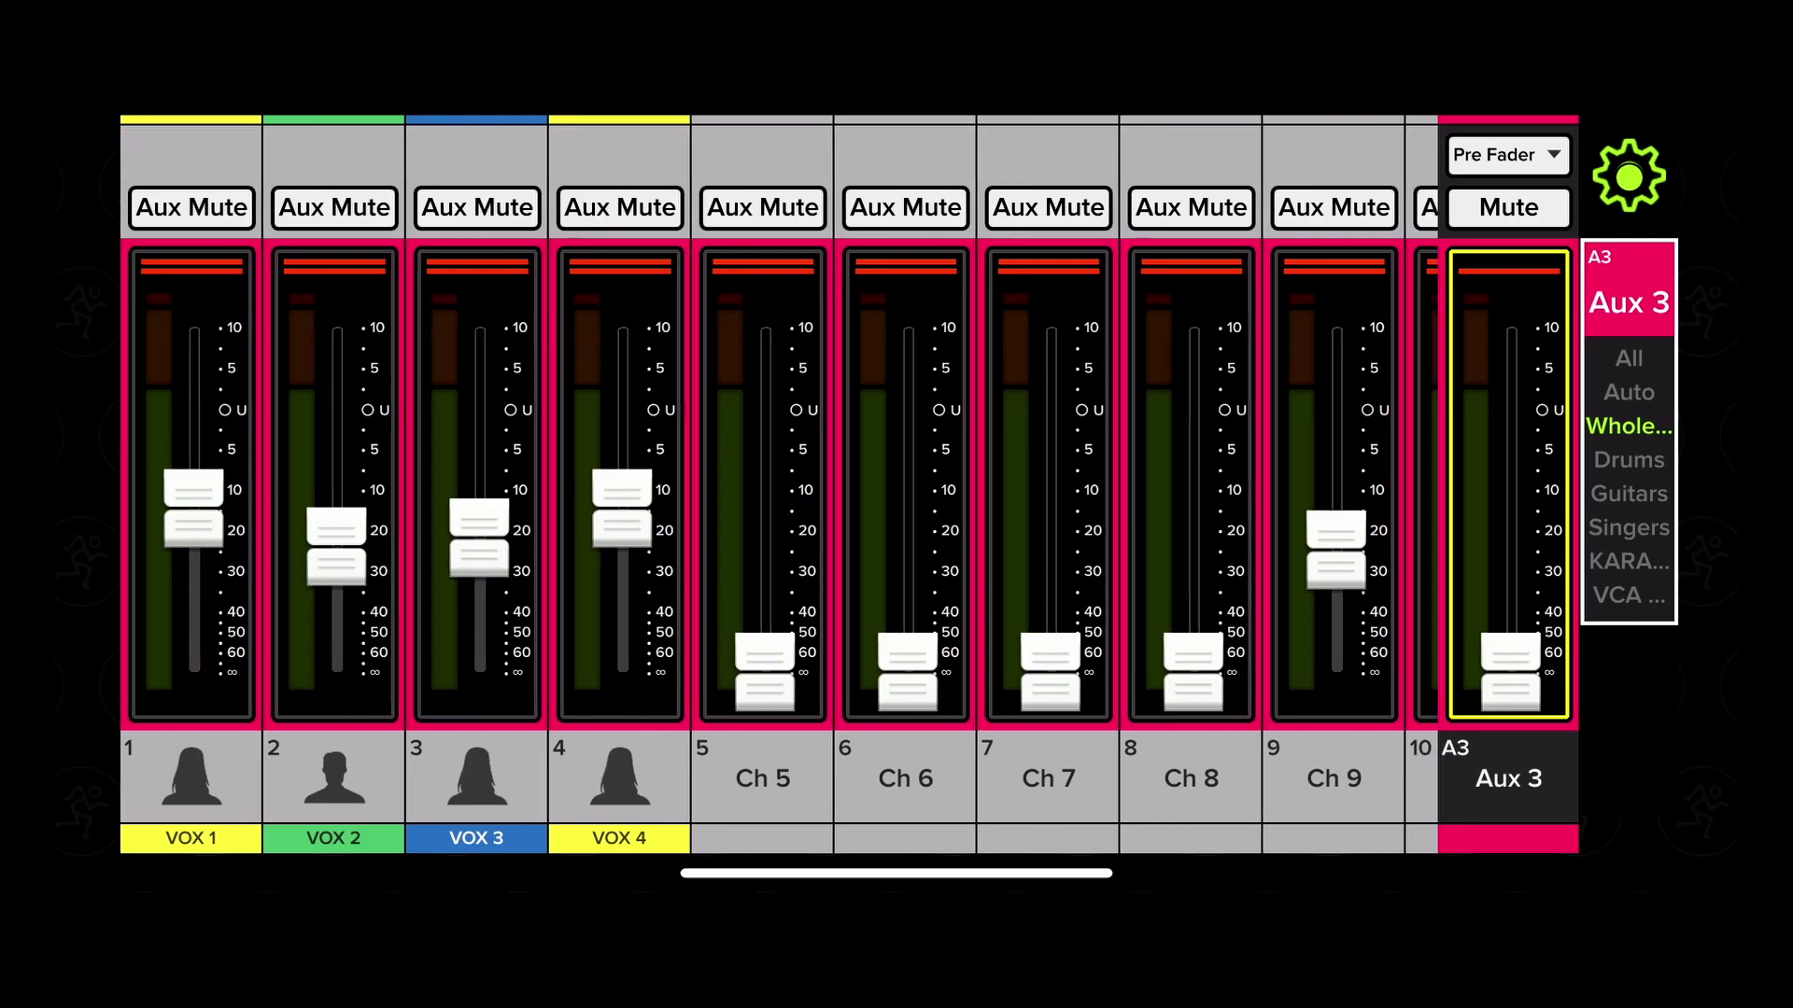
scroll(784, 490, "right", 5)
scroll(786, 491, "left", 1)
left_click(1509, 777)
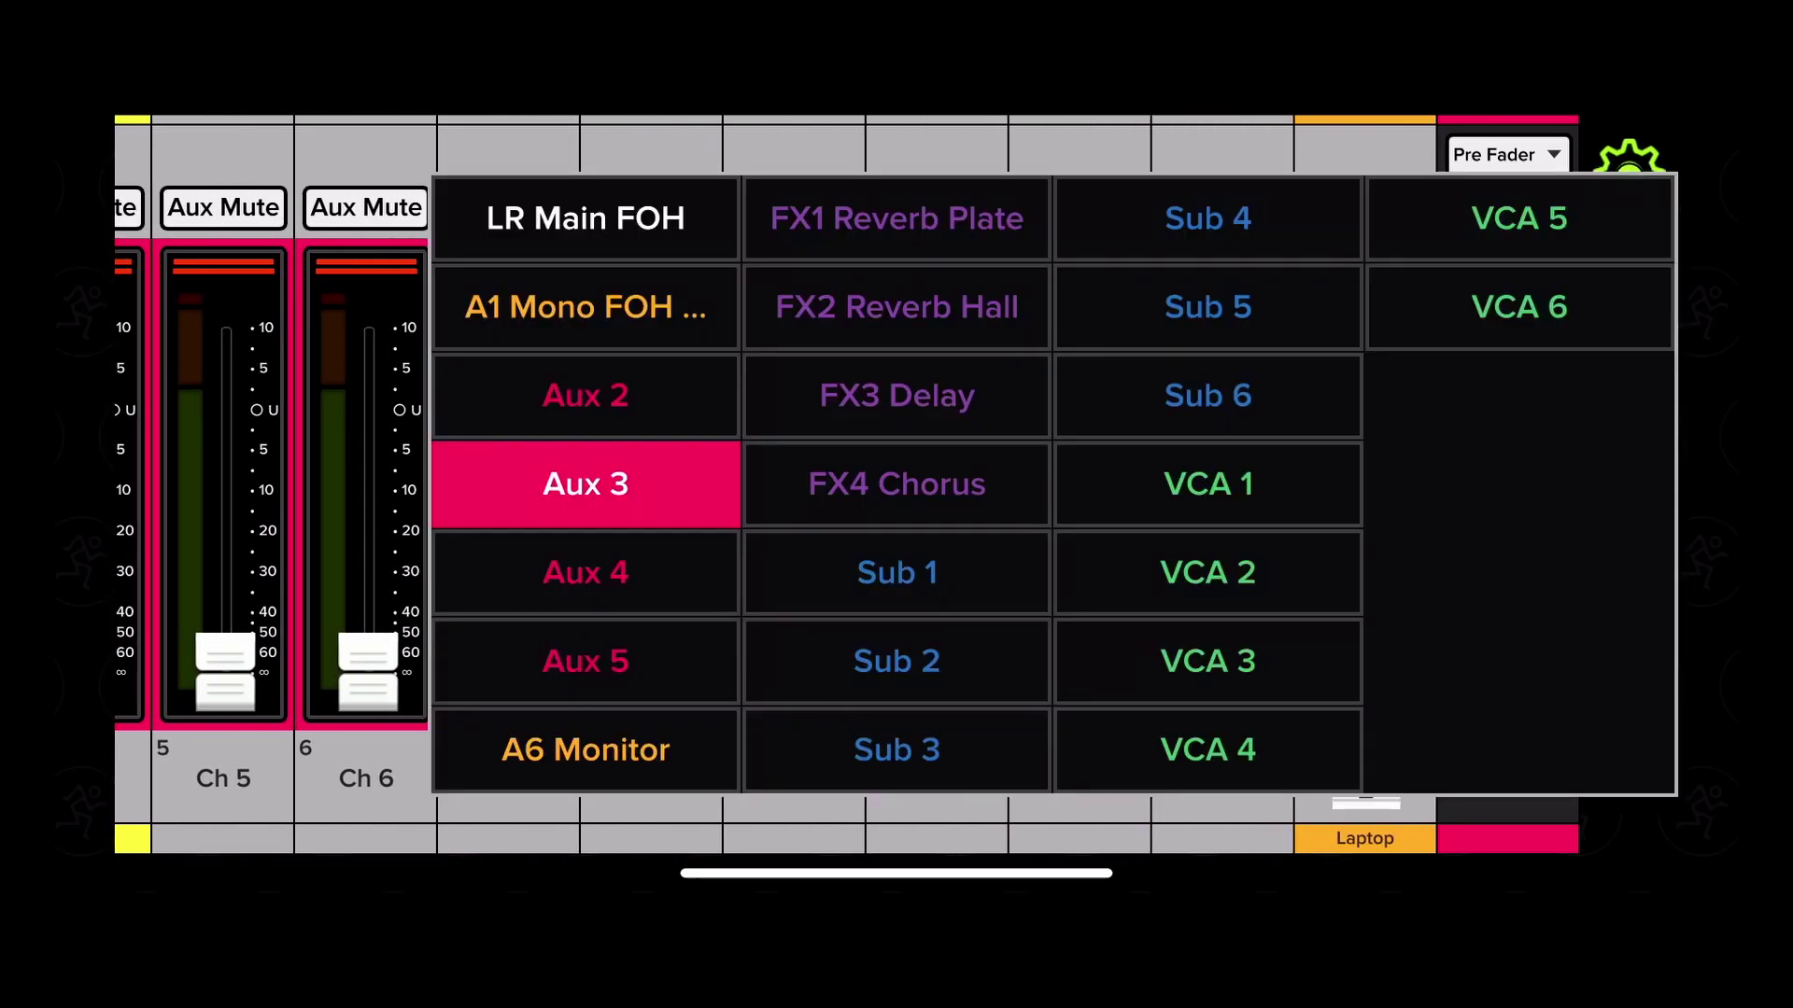
left_click(896, 219)
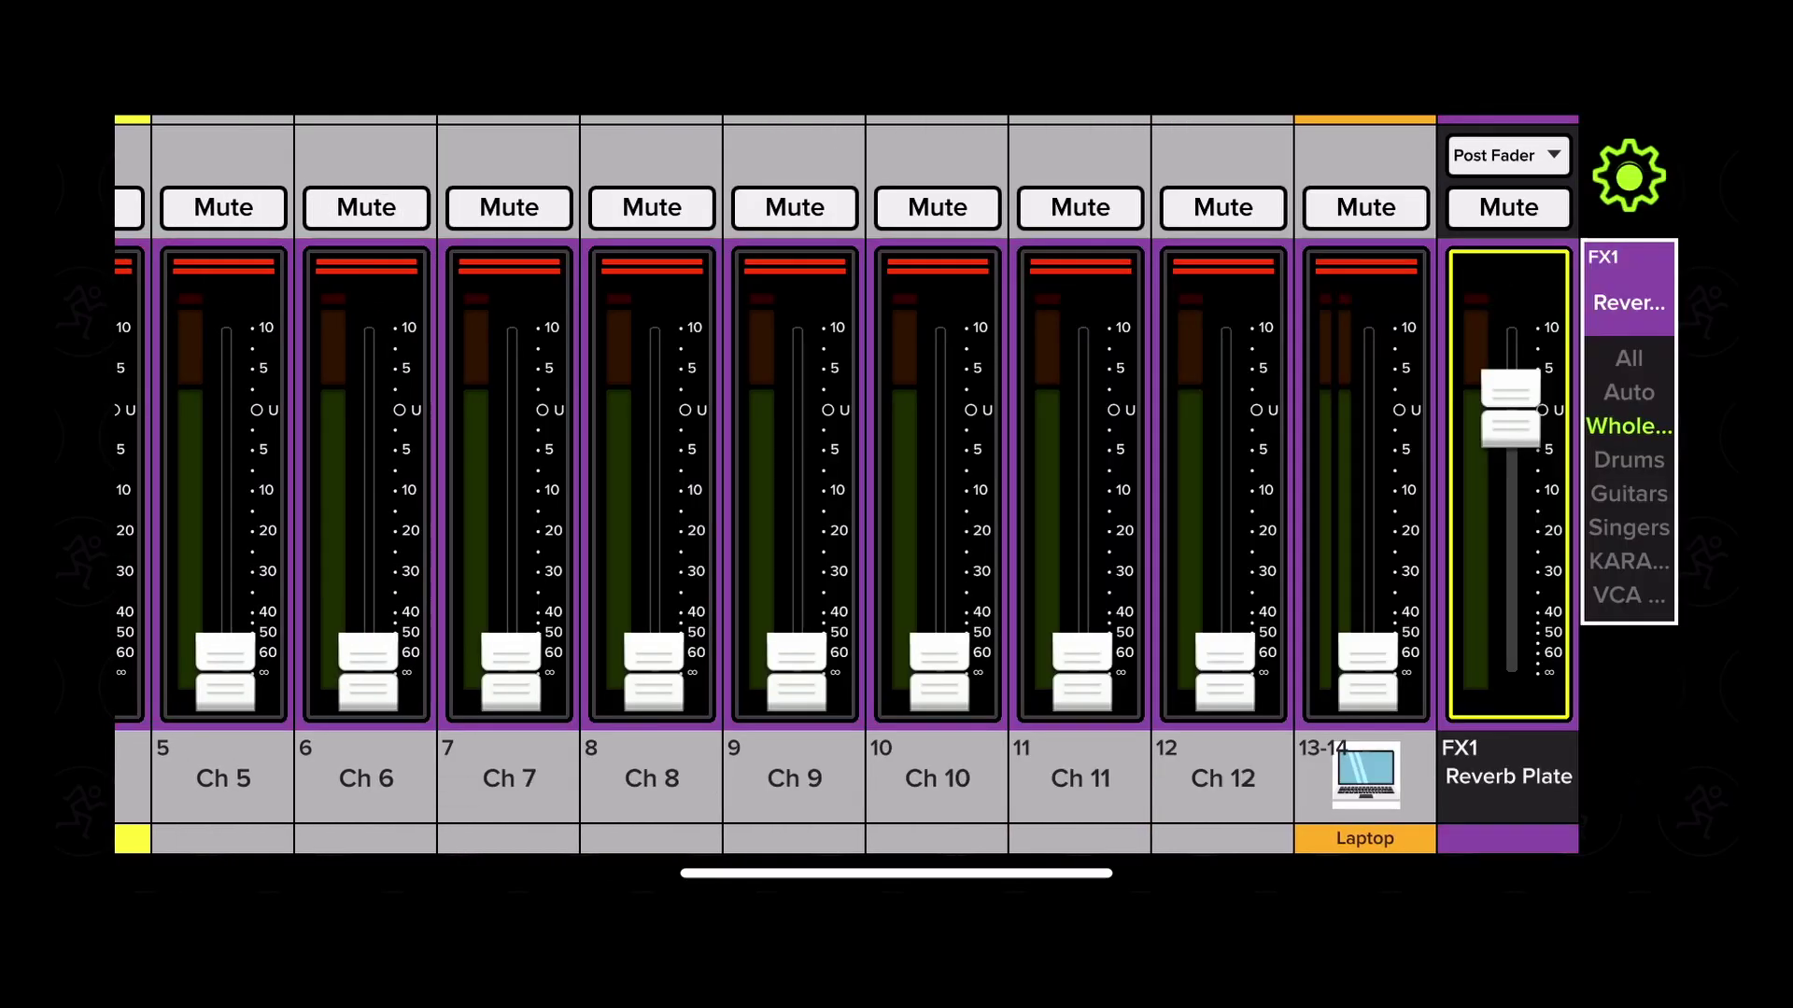
scroll(784, 491, "right", 5)
left_click(1508, 777)
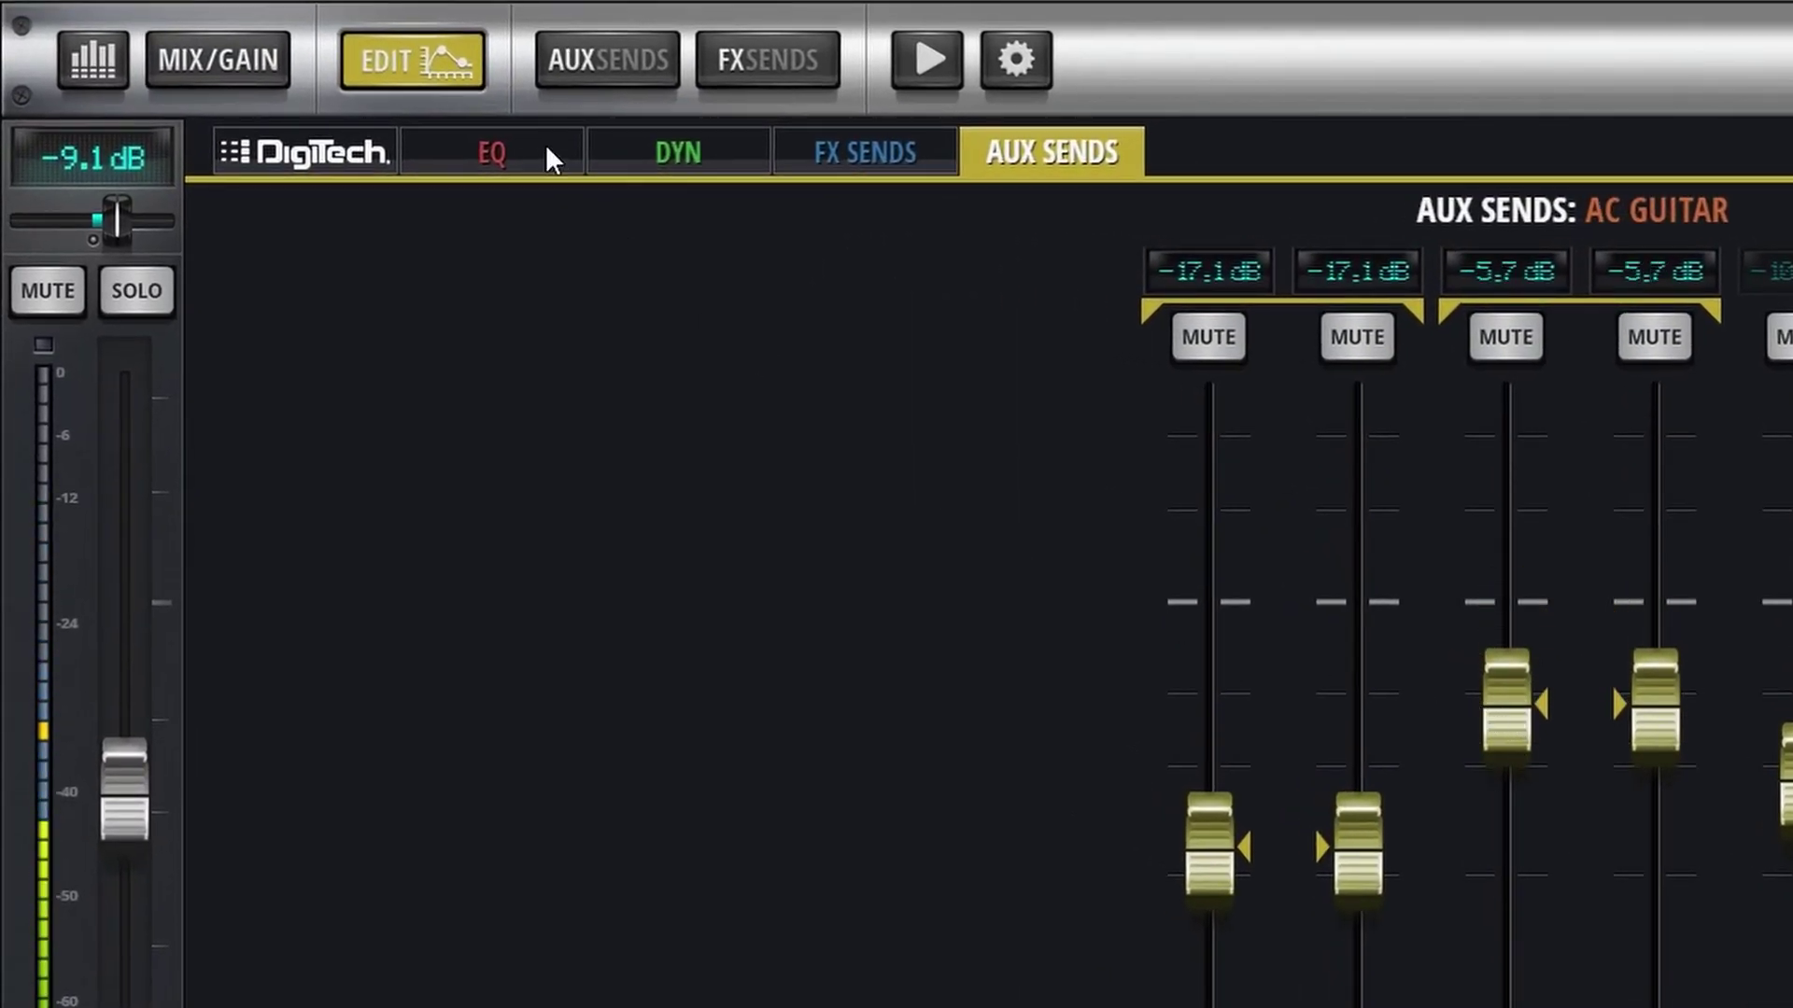
Try AC GUITAR's mute, solo, 0 dB reset and pan, then open the AUX 1 send mix's EQ.
left_click(404, 56)
left_click(33, 303)
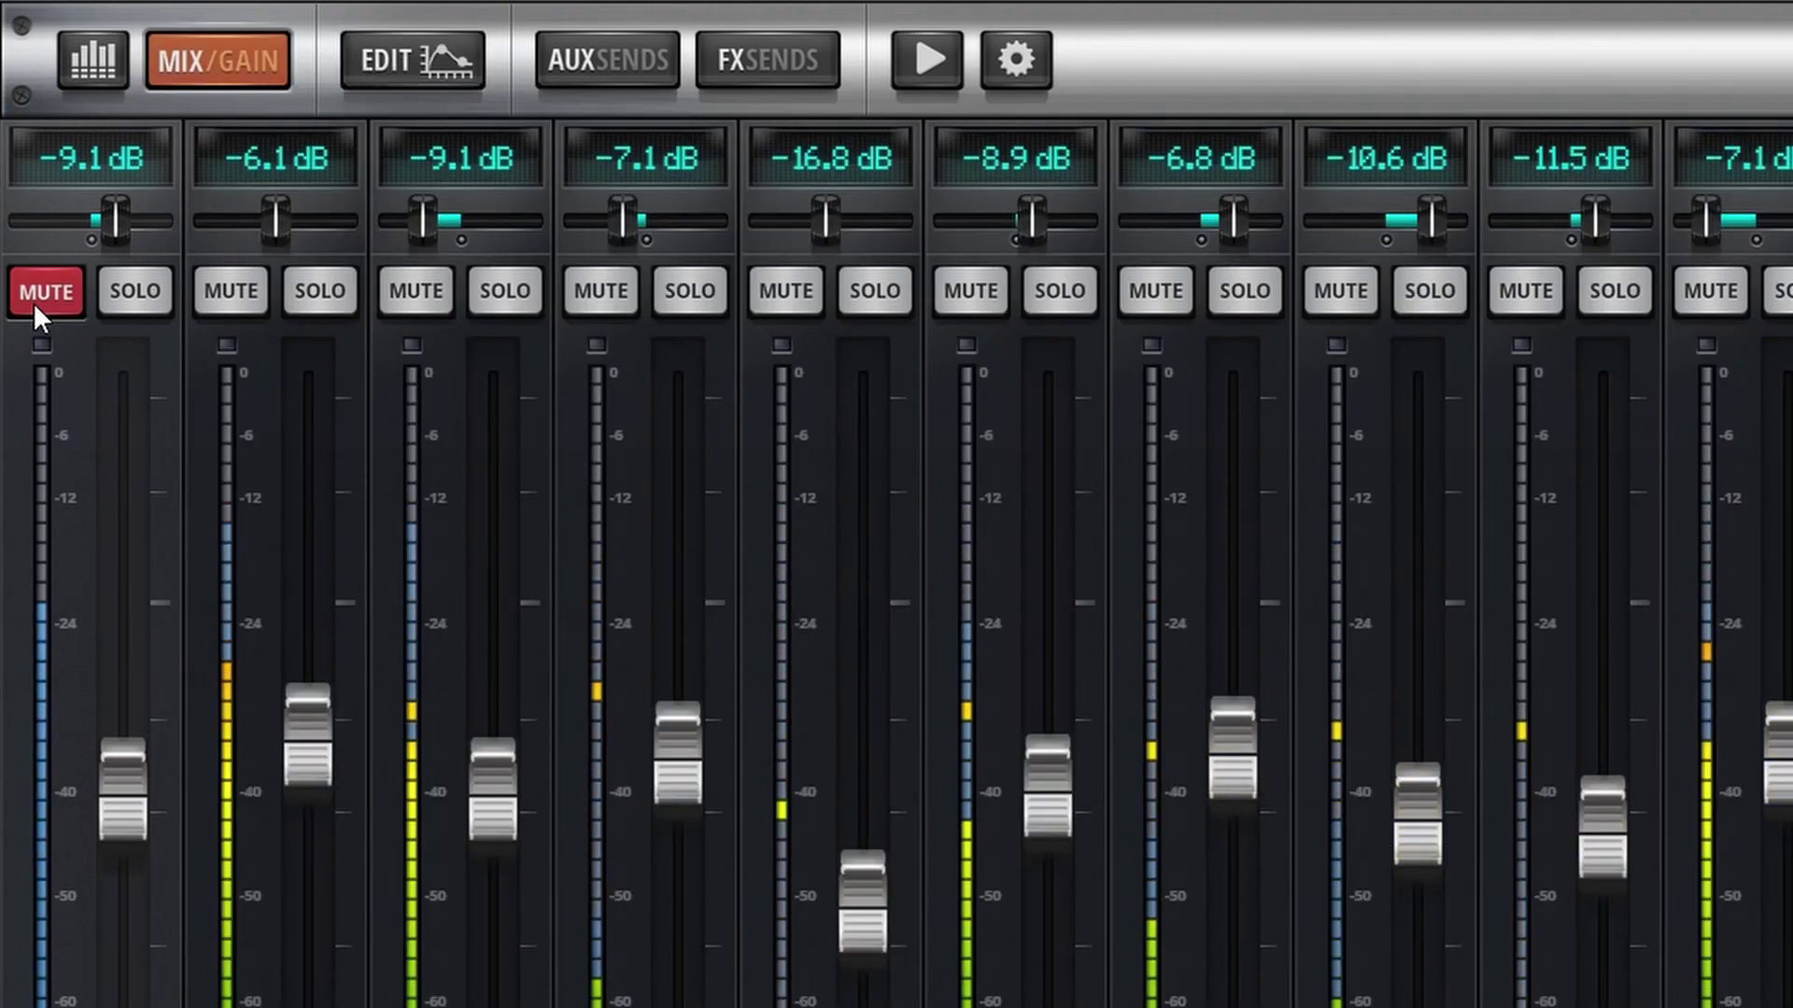
left_click(34, 303)
left_click(147, 286)
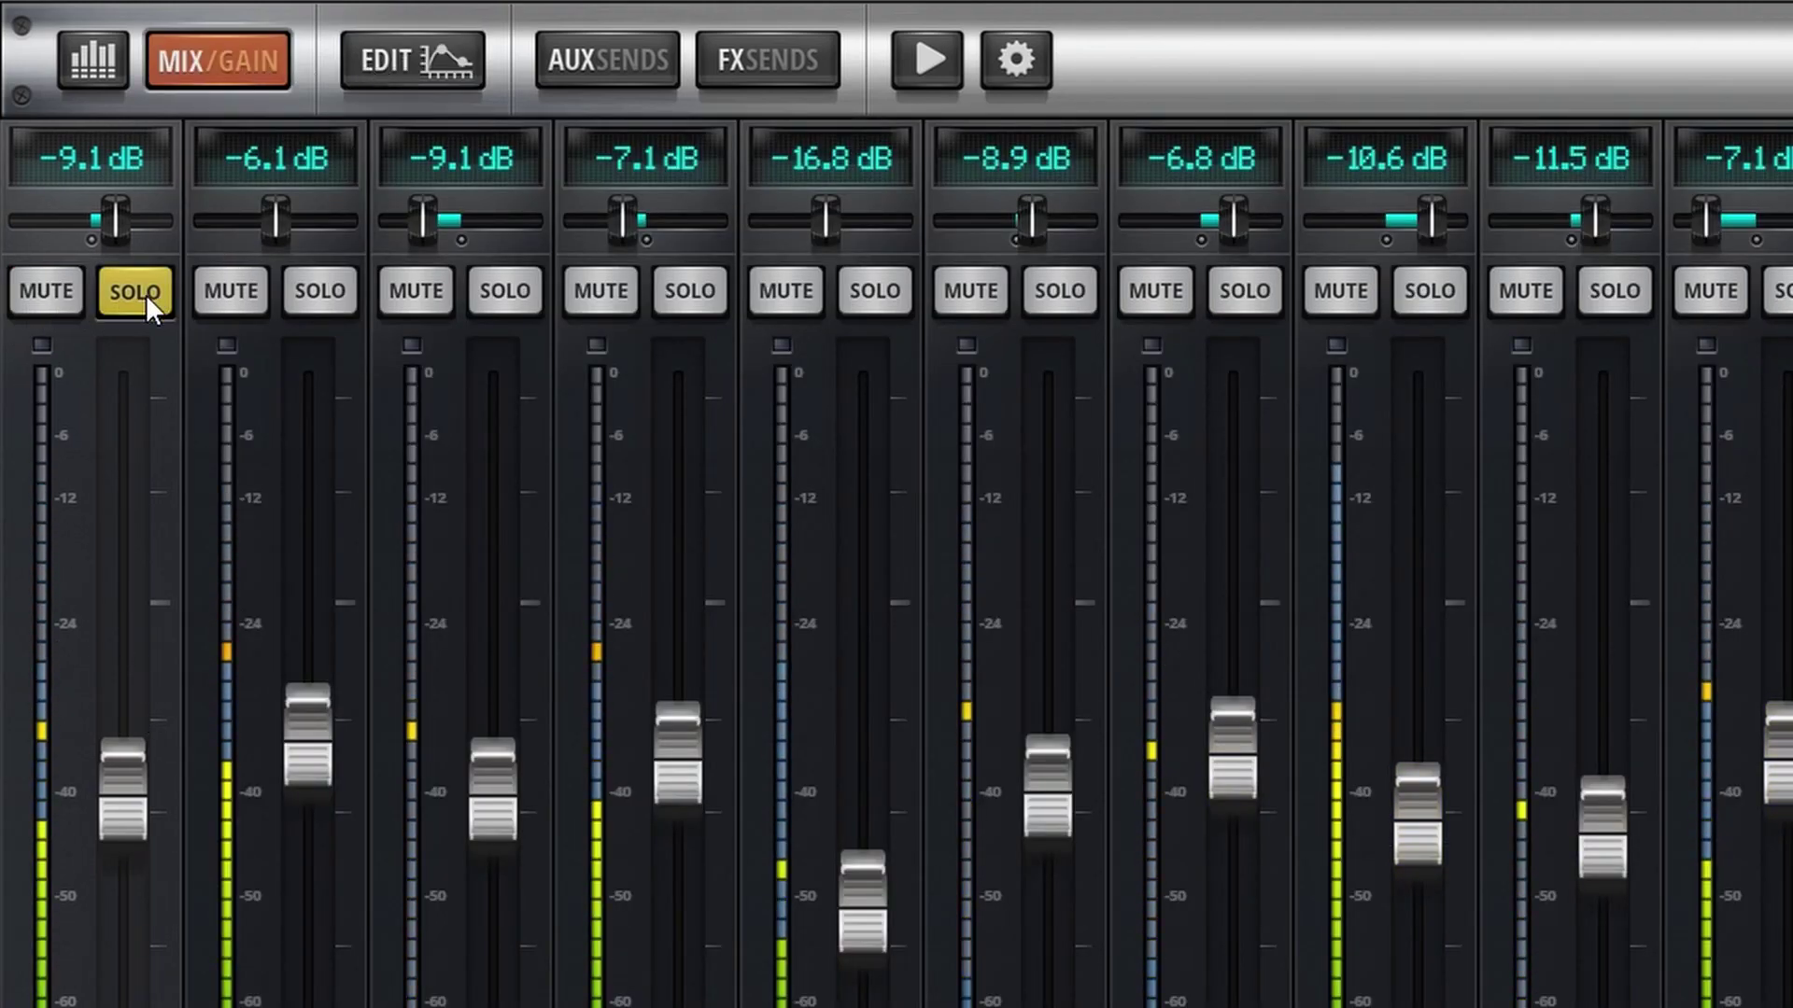
double_click(91, 150)
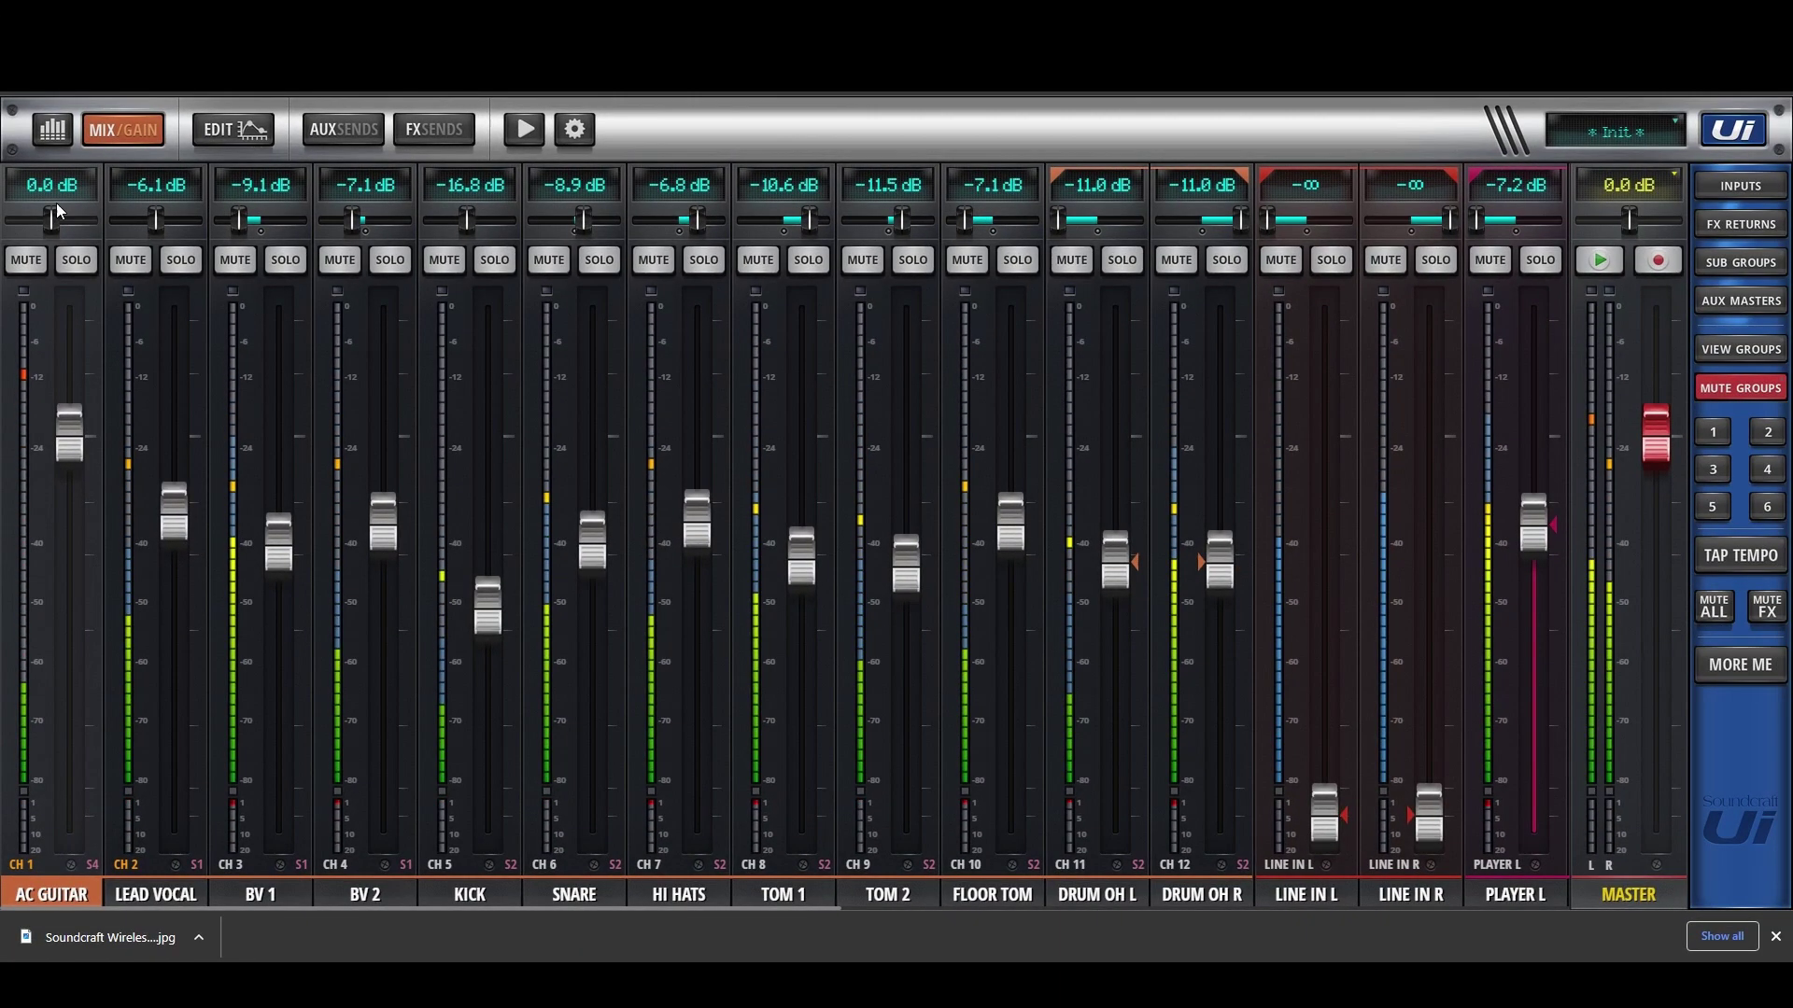
left_click_drag(52, 221, 41, 221)
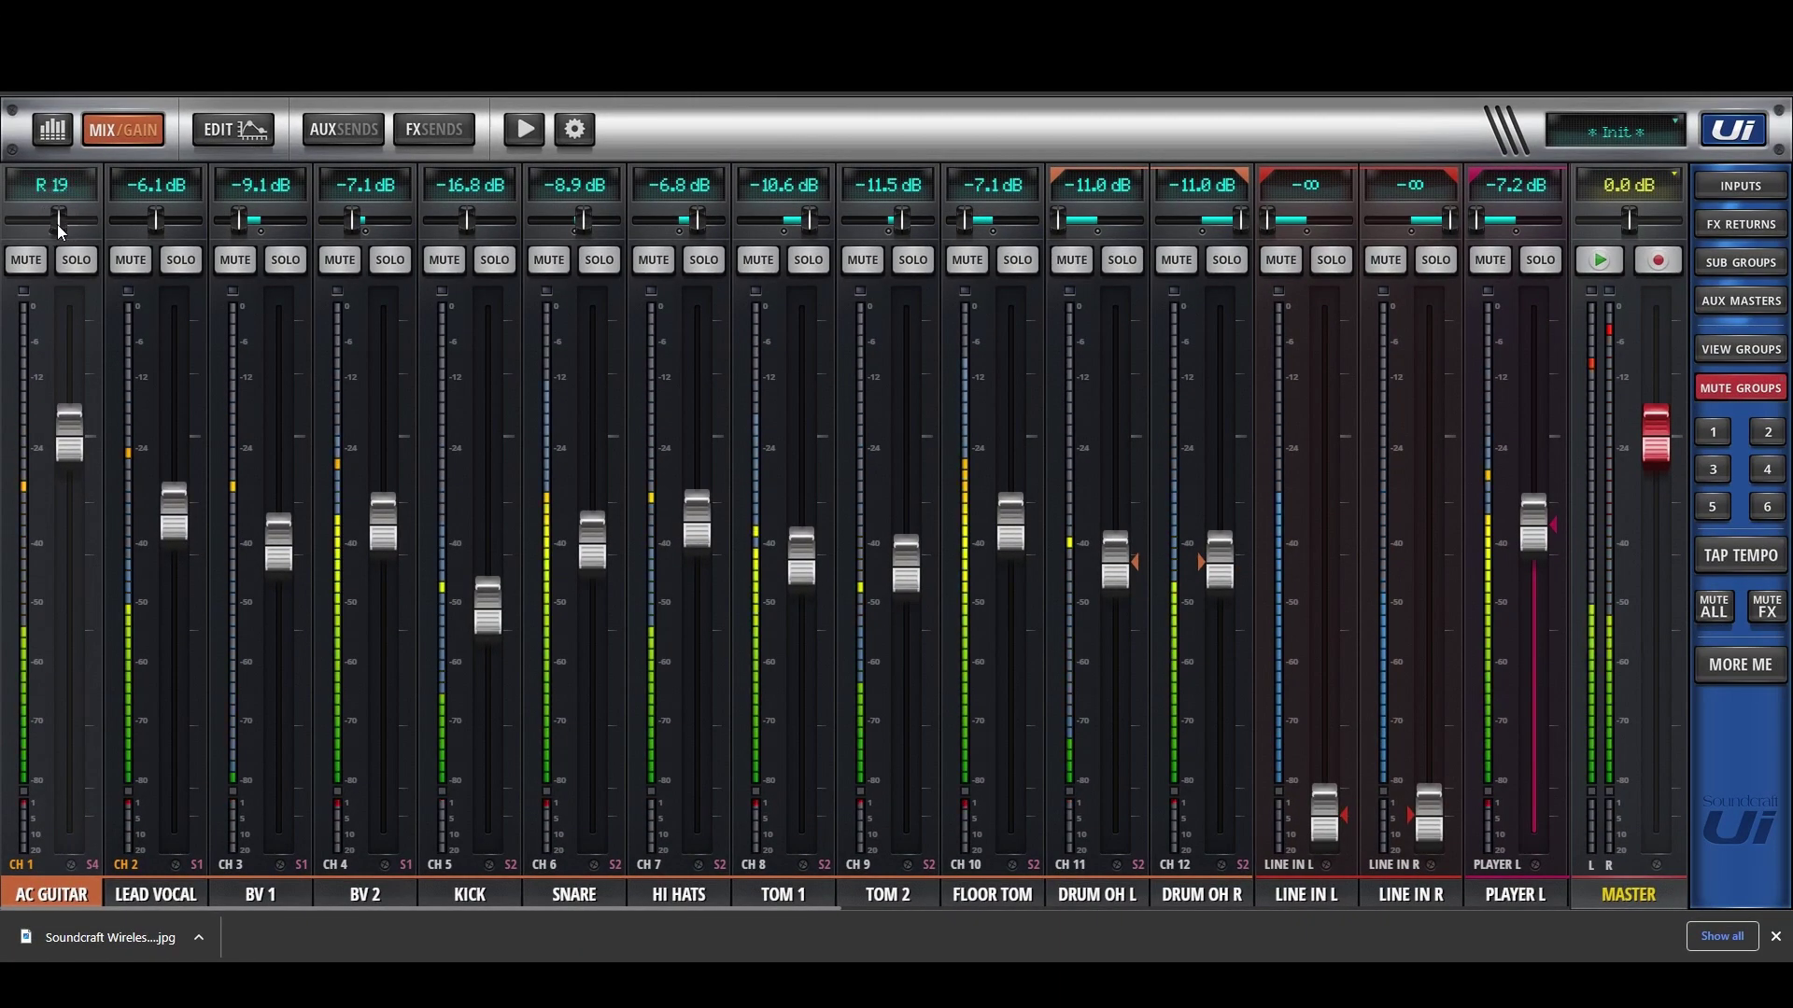
left_click(71, 258)
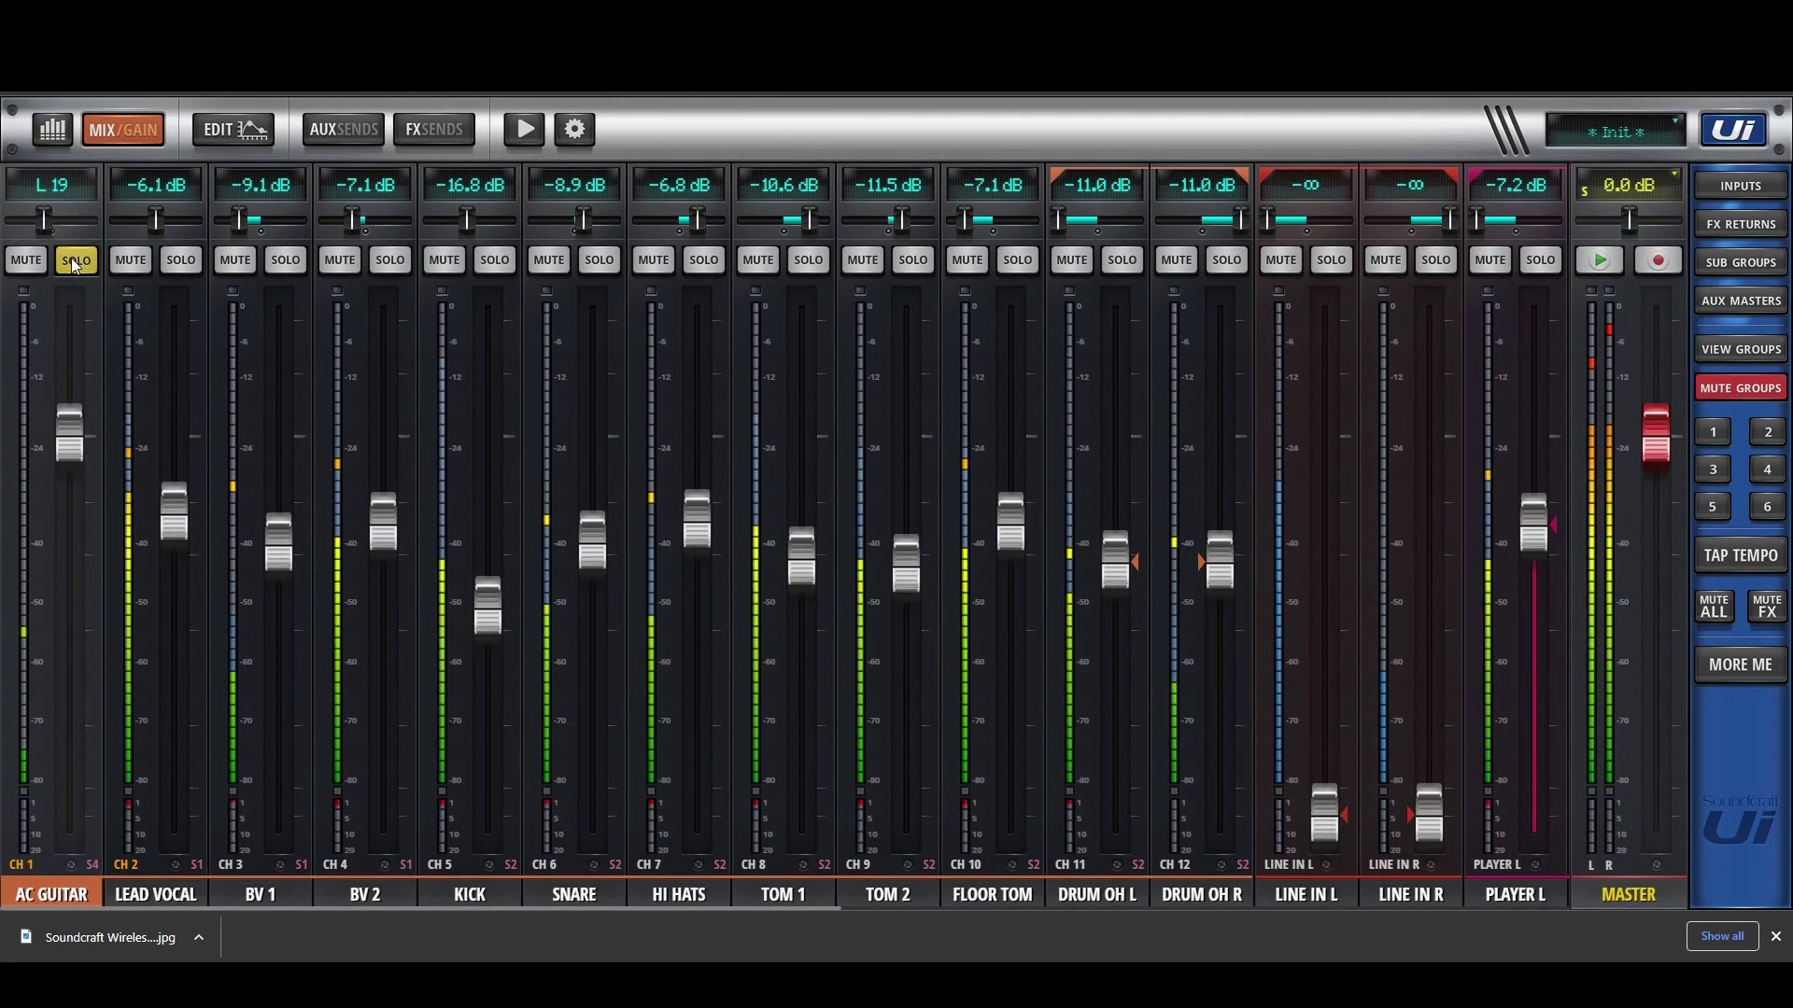
left_click(350, 127)
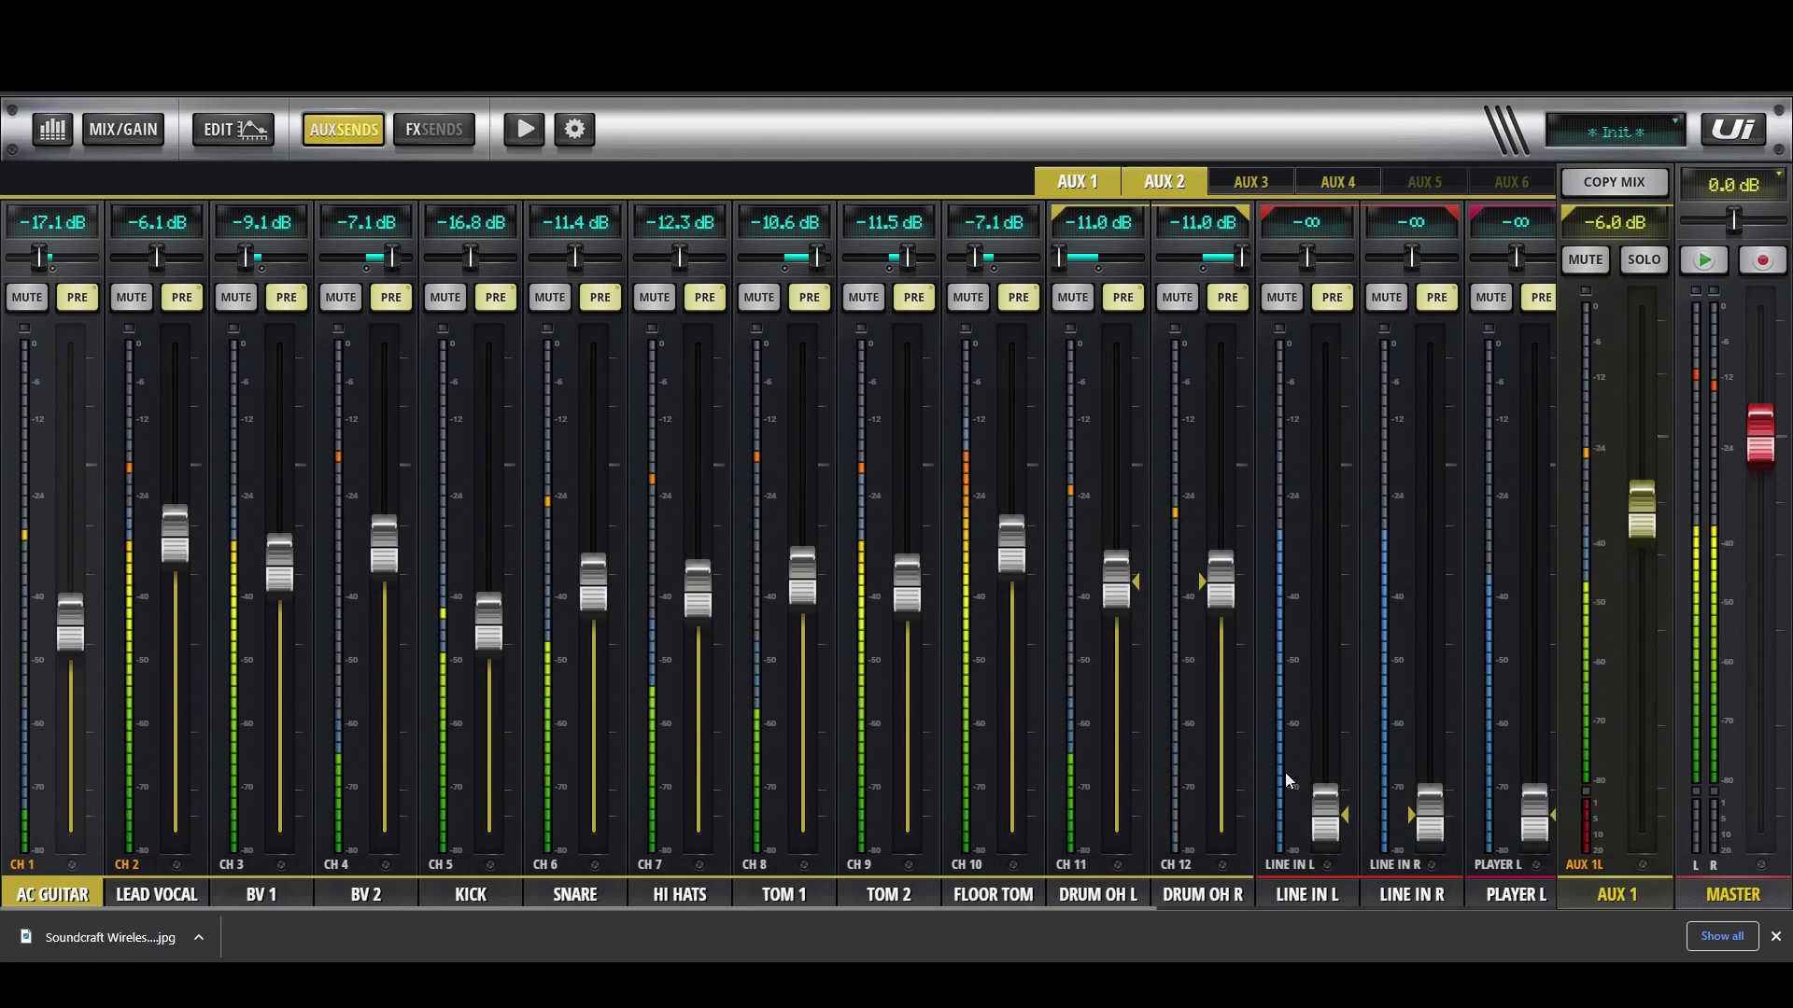
left_click(1611, 902)
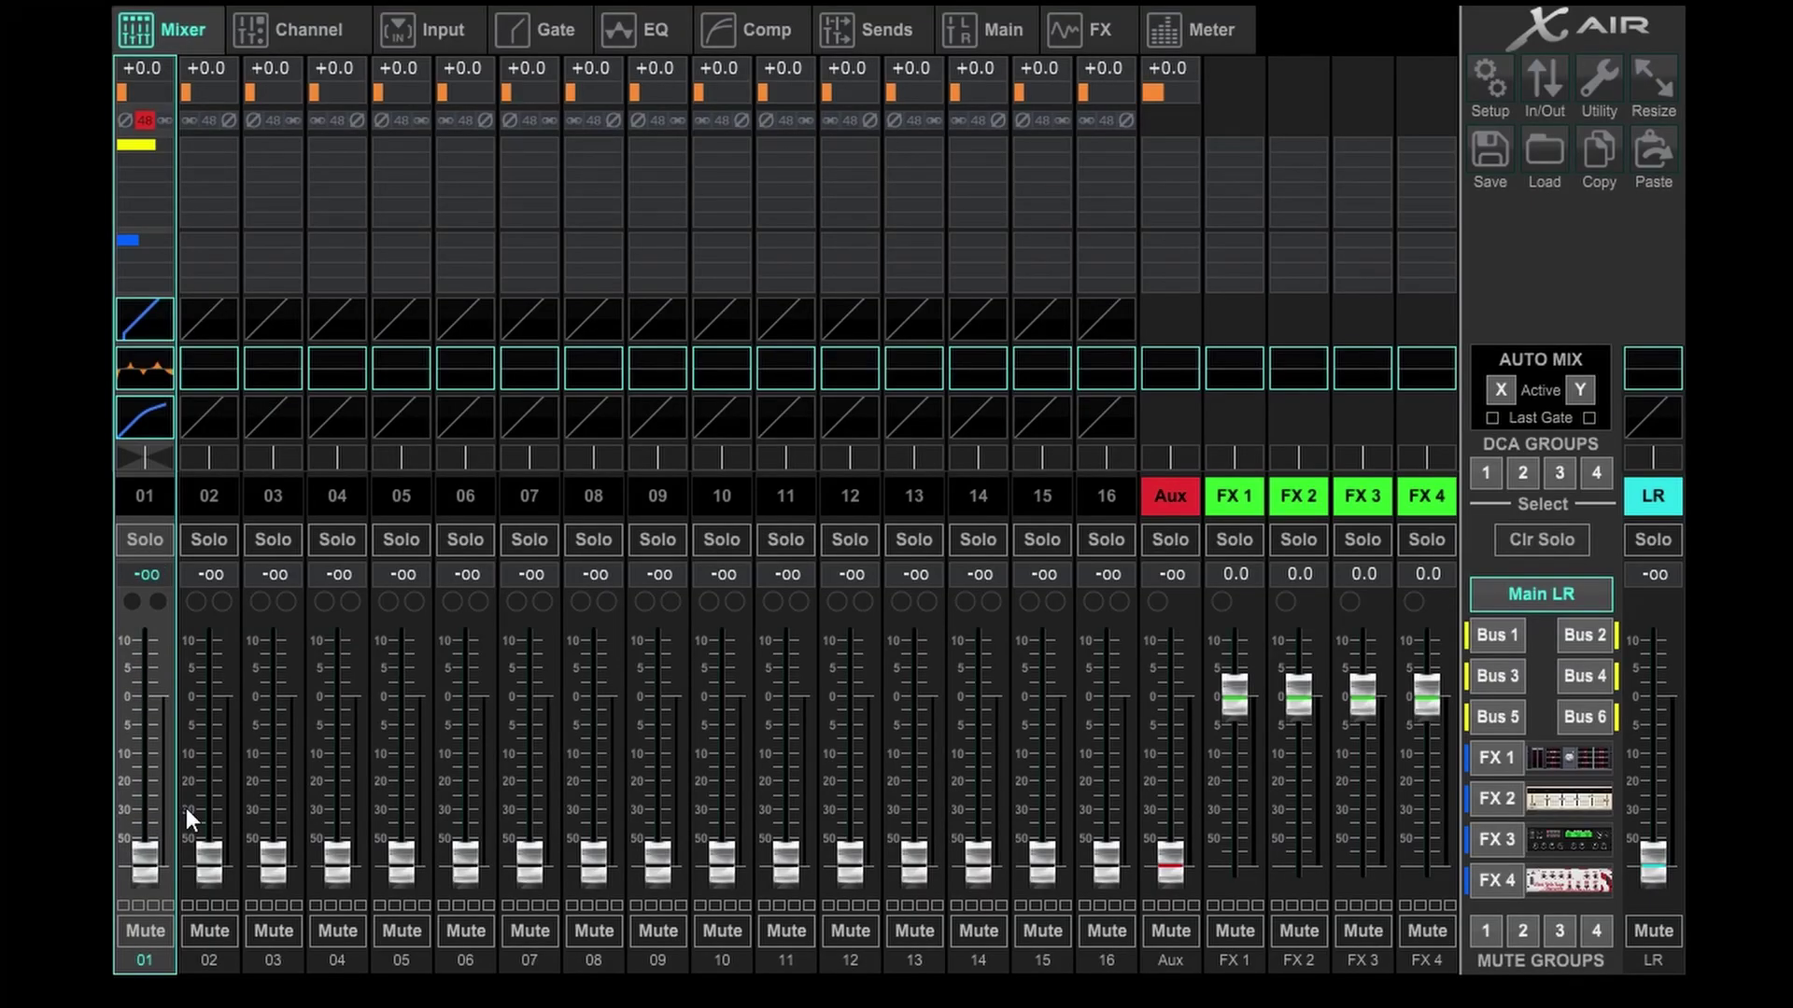
Enter -12.0 dB as channel 01's input gain in the mixer overview.
mouse_move(210, 856)
left_mouse_down()
mouse_move(210, 834)
mouse_move(274, 833)
left_mouse_up()
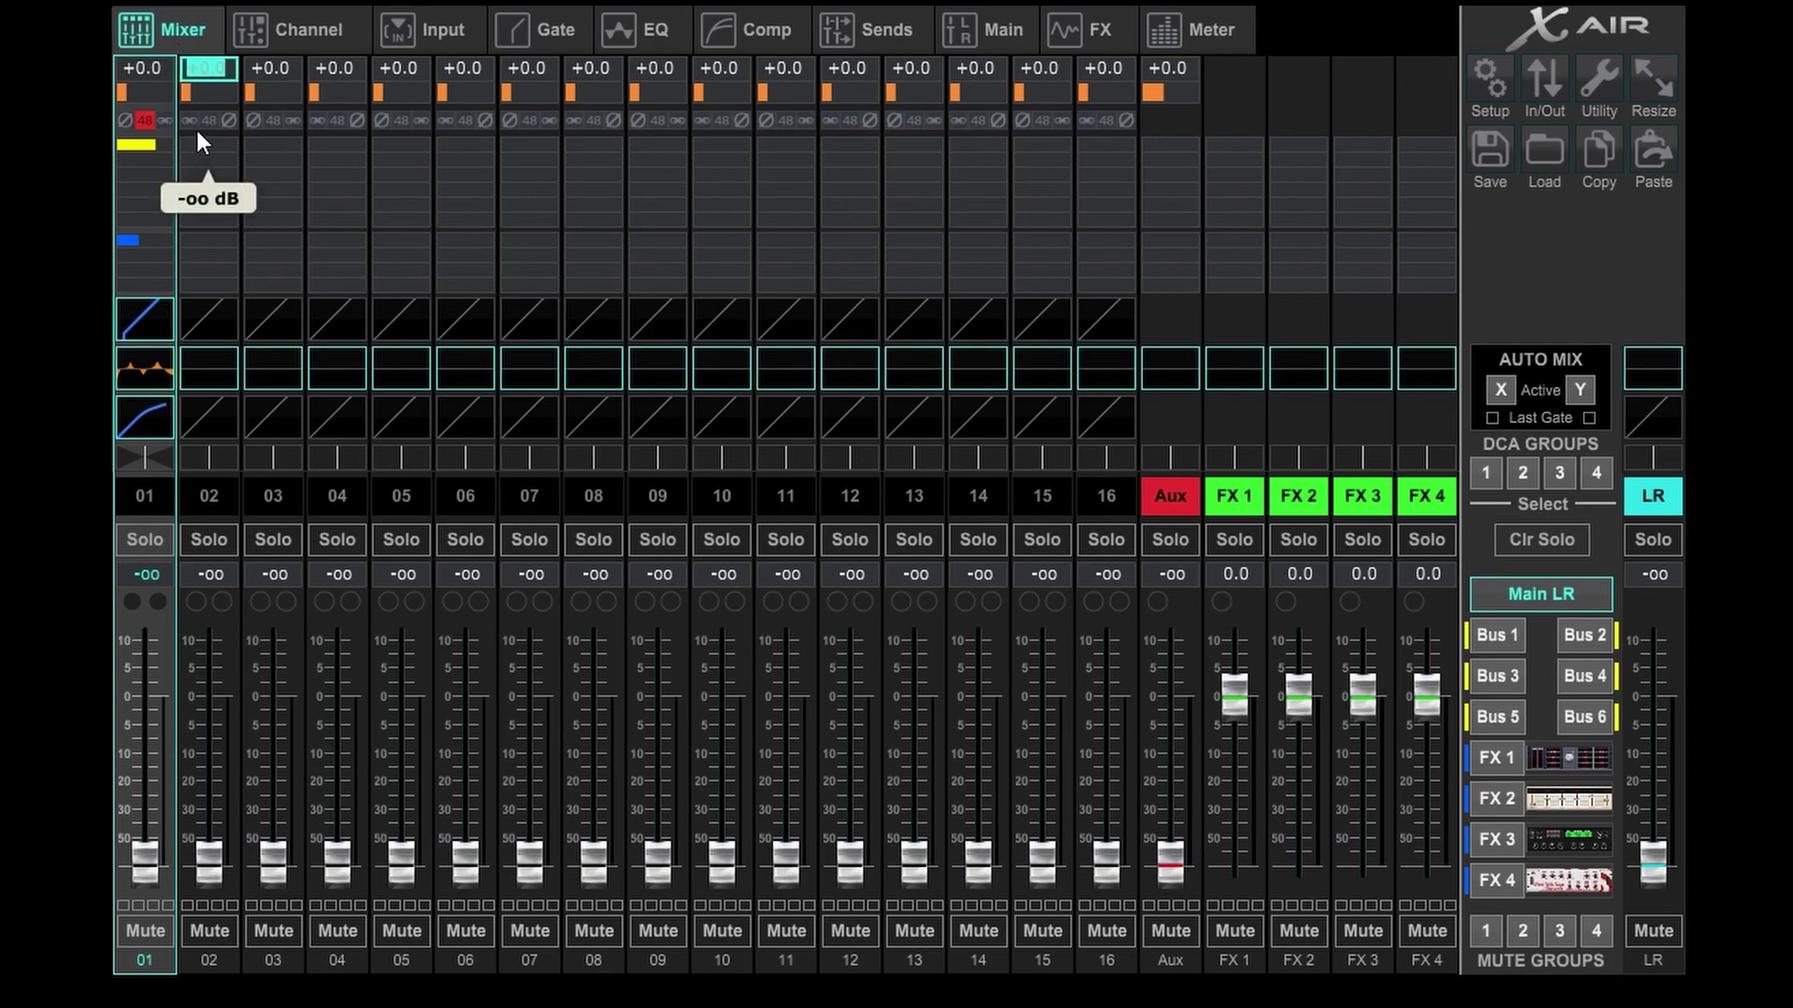
double_click(142, 67)
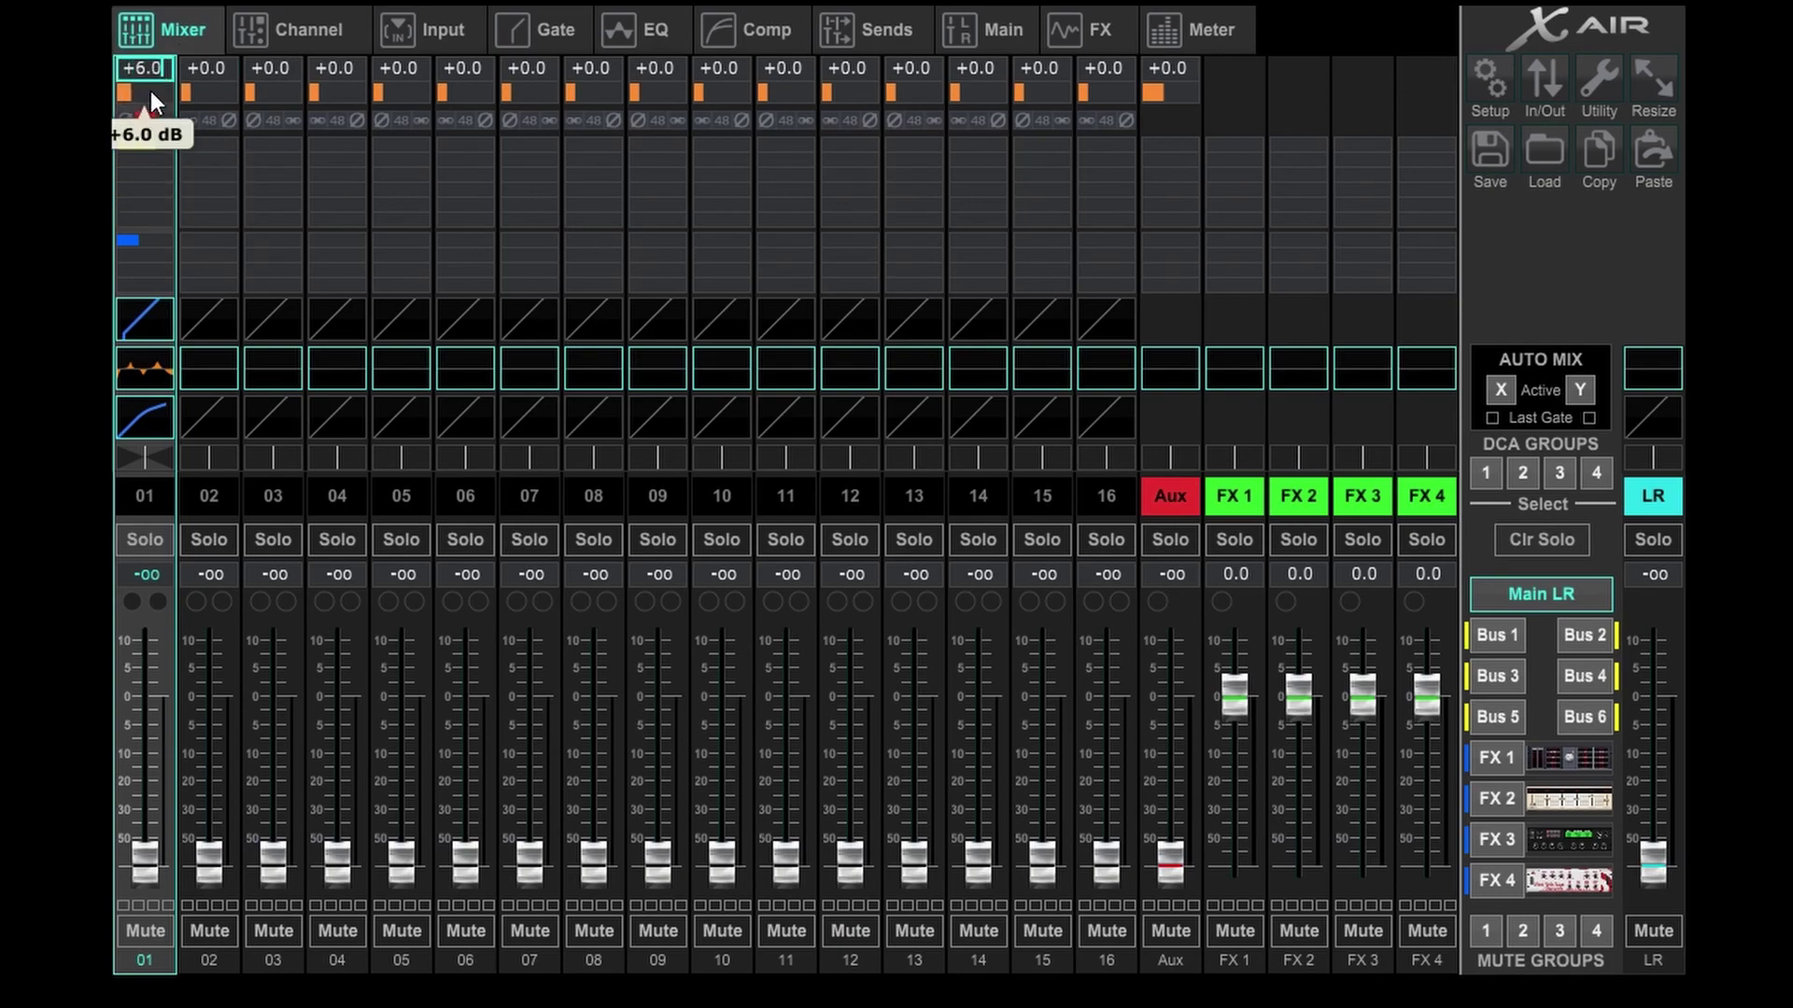
type("-12.0")
key("Return")
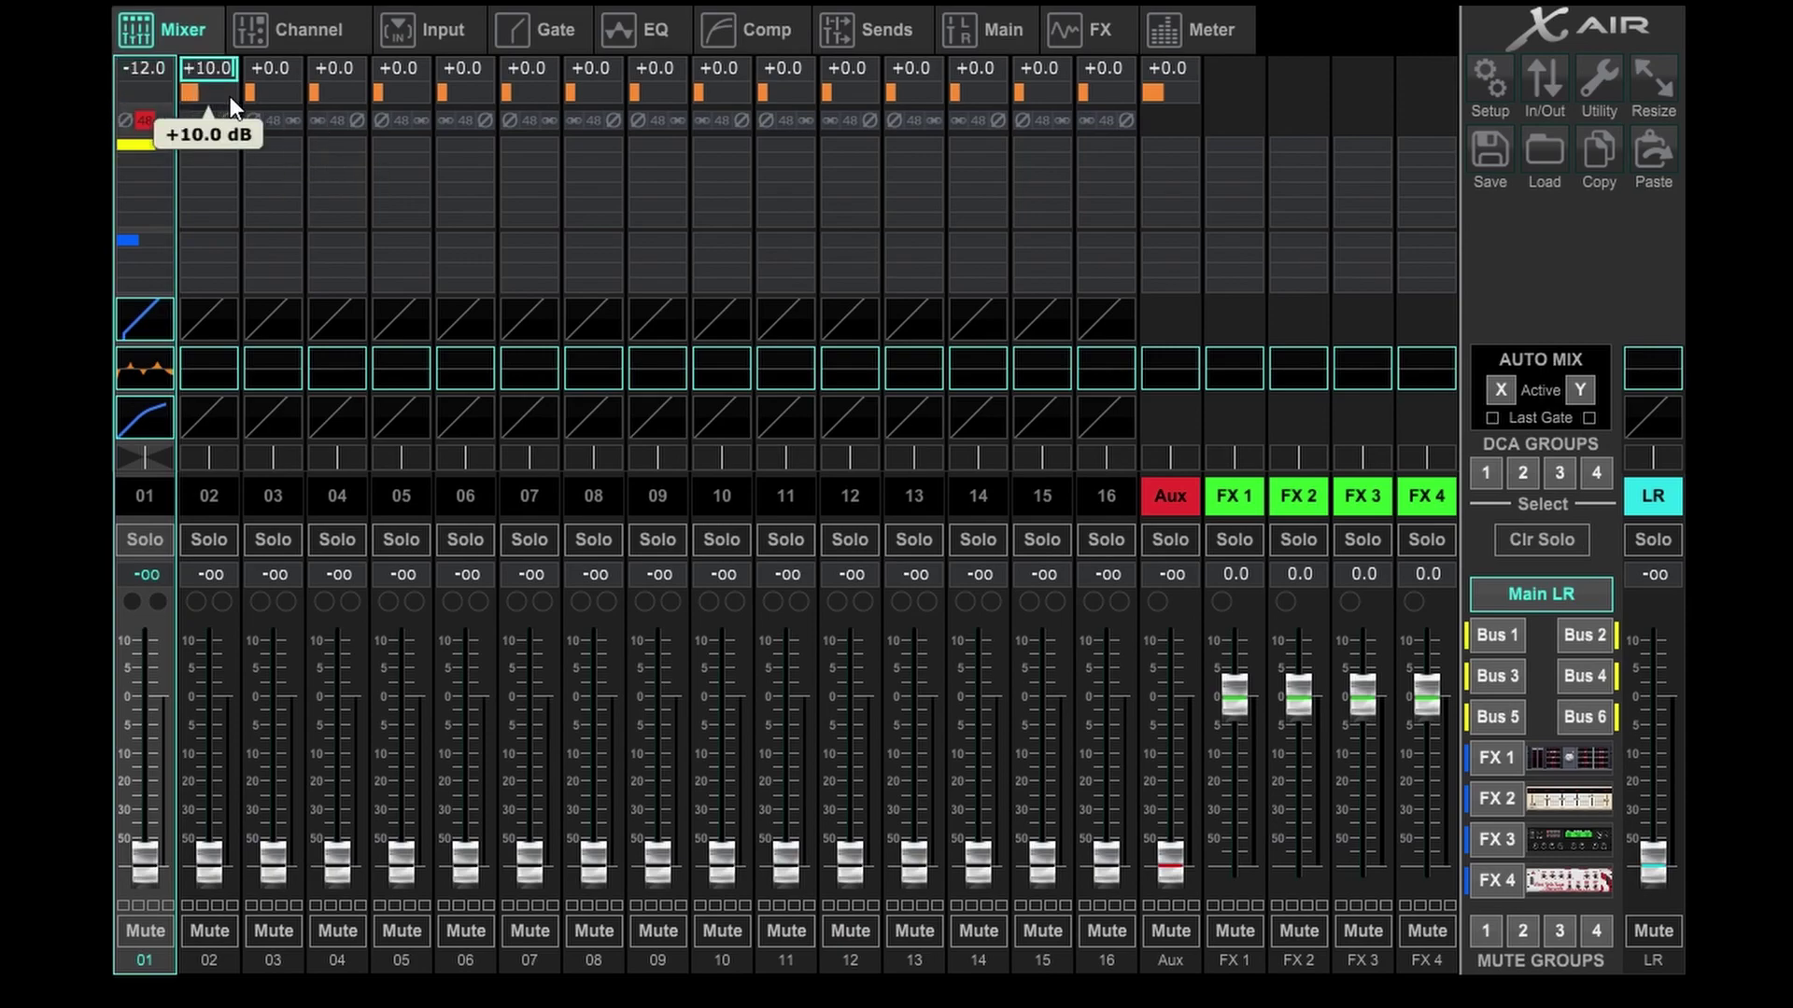
Peek at the input pages of channels 02 and 01, then open channel 03's input settings.
left_click(233, 124)
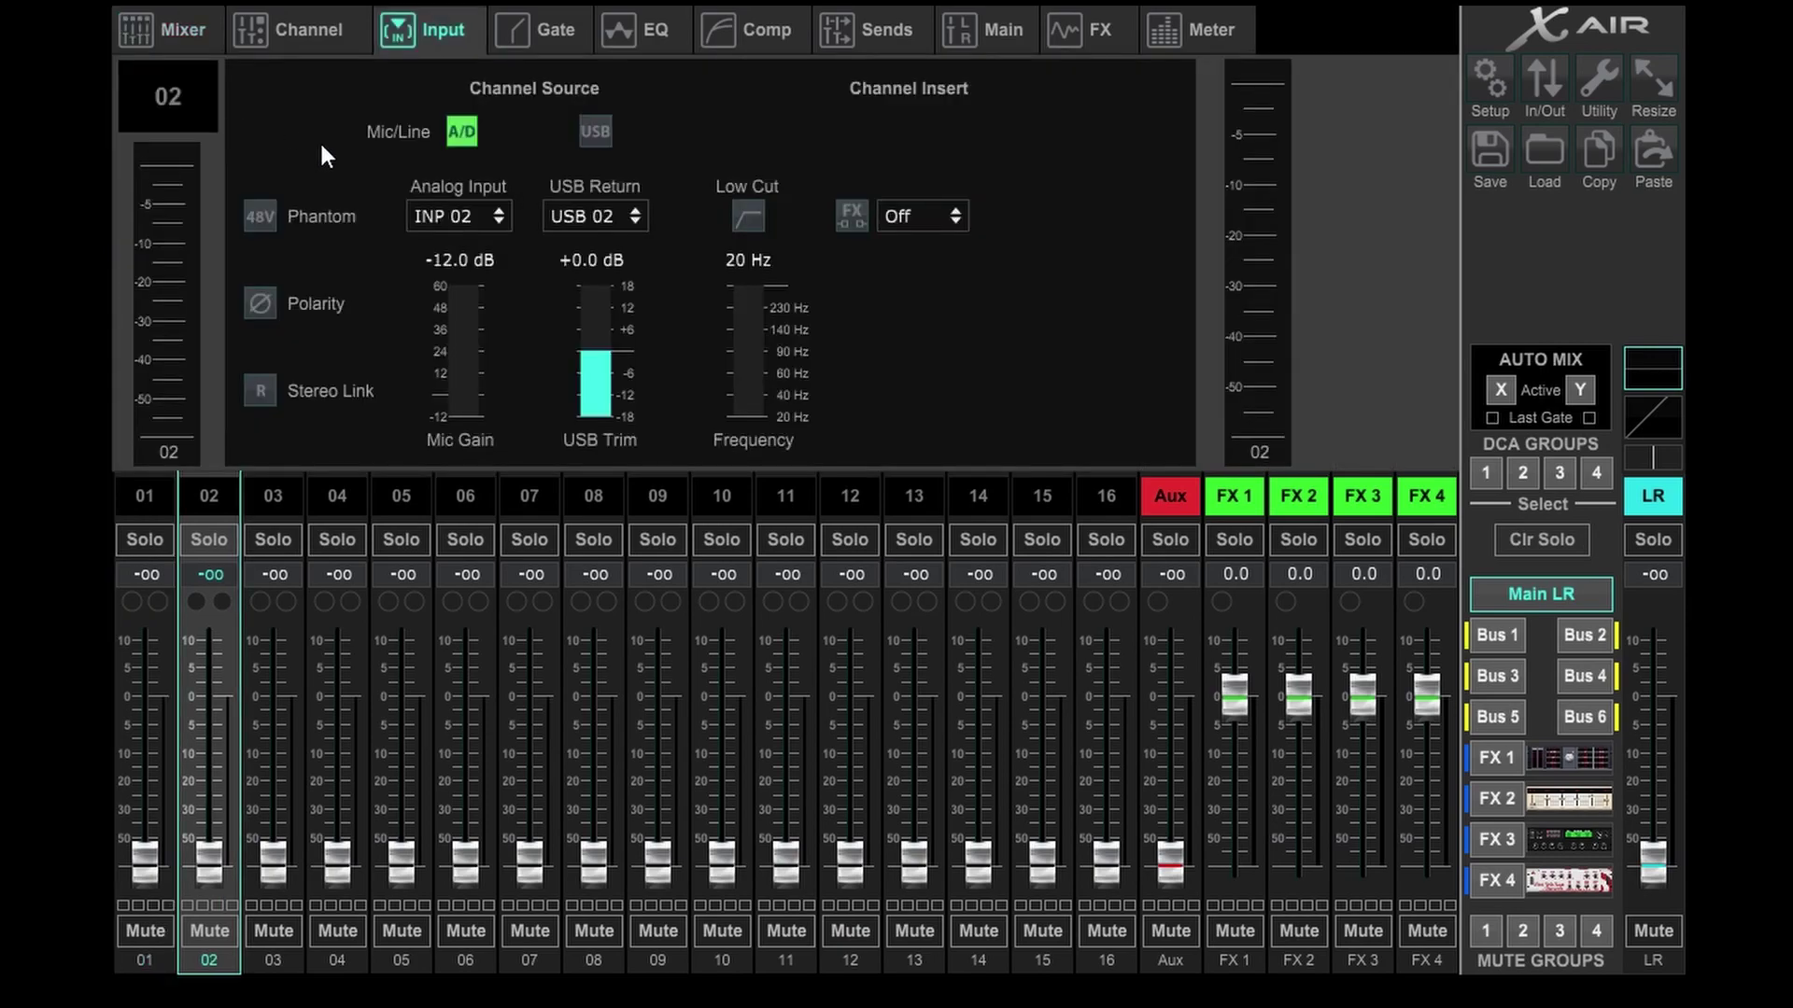
left_click(161, 30)
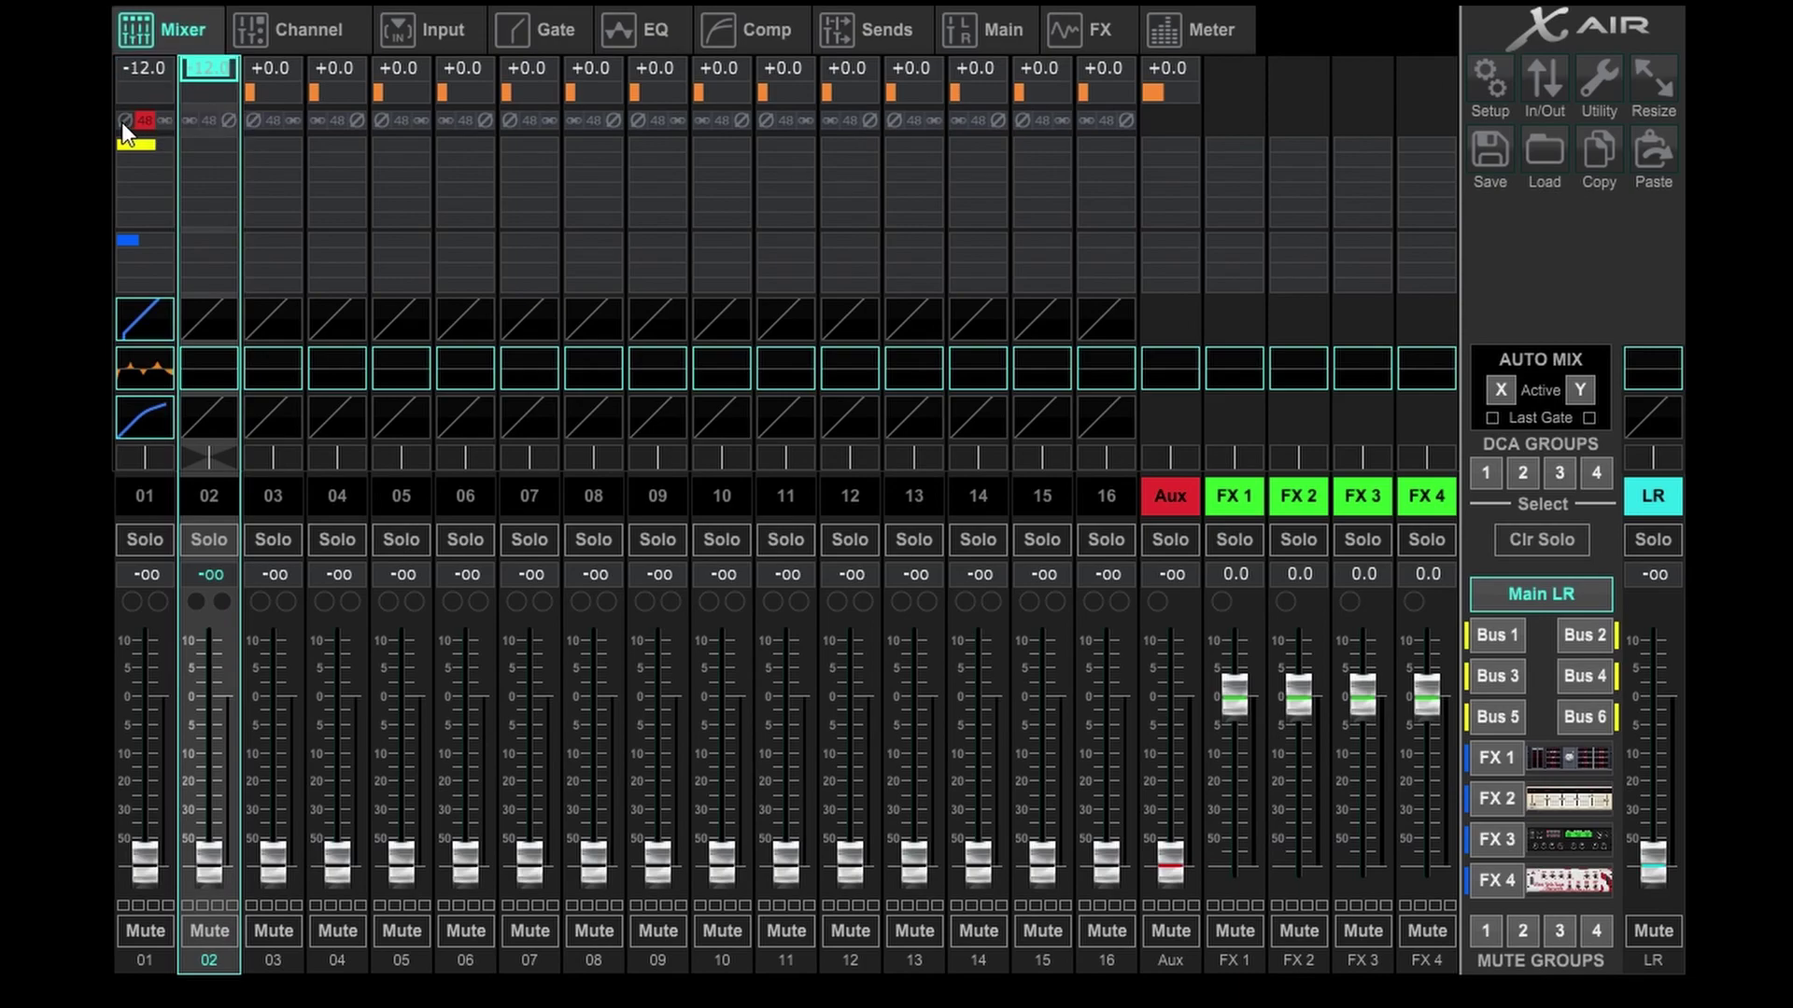
left_click(122, 121)
left_click(193, 25)
left_click(270, 119)
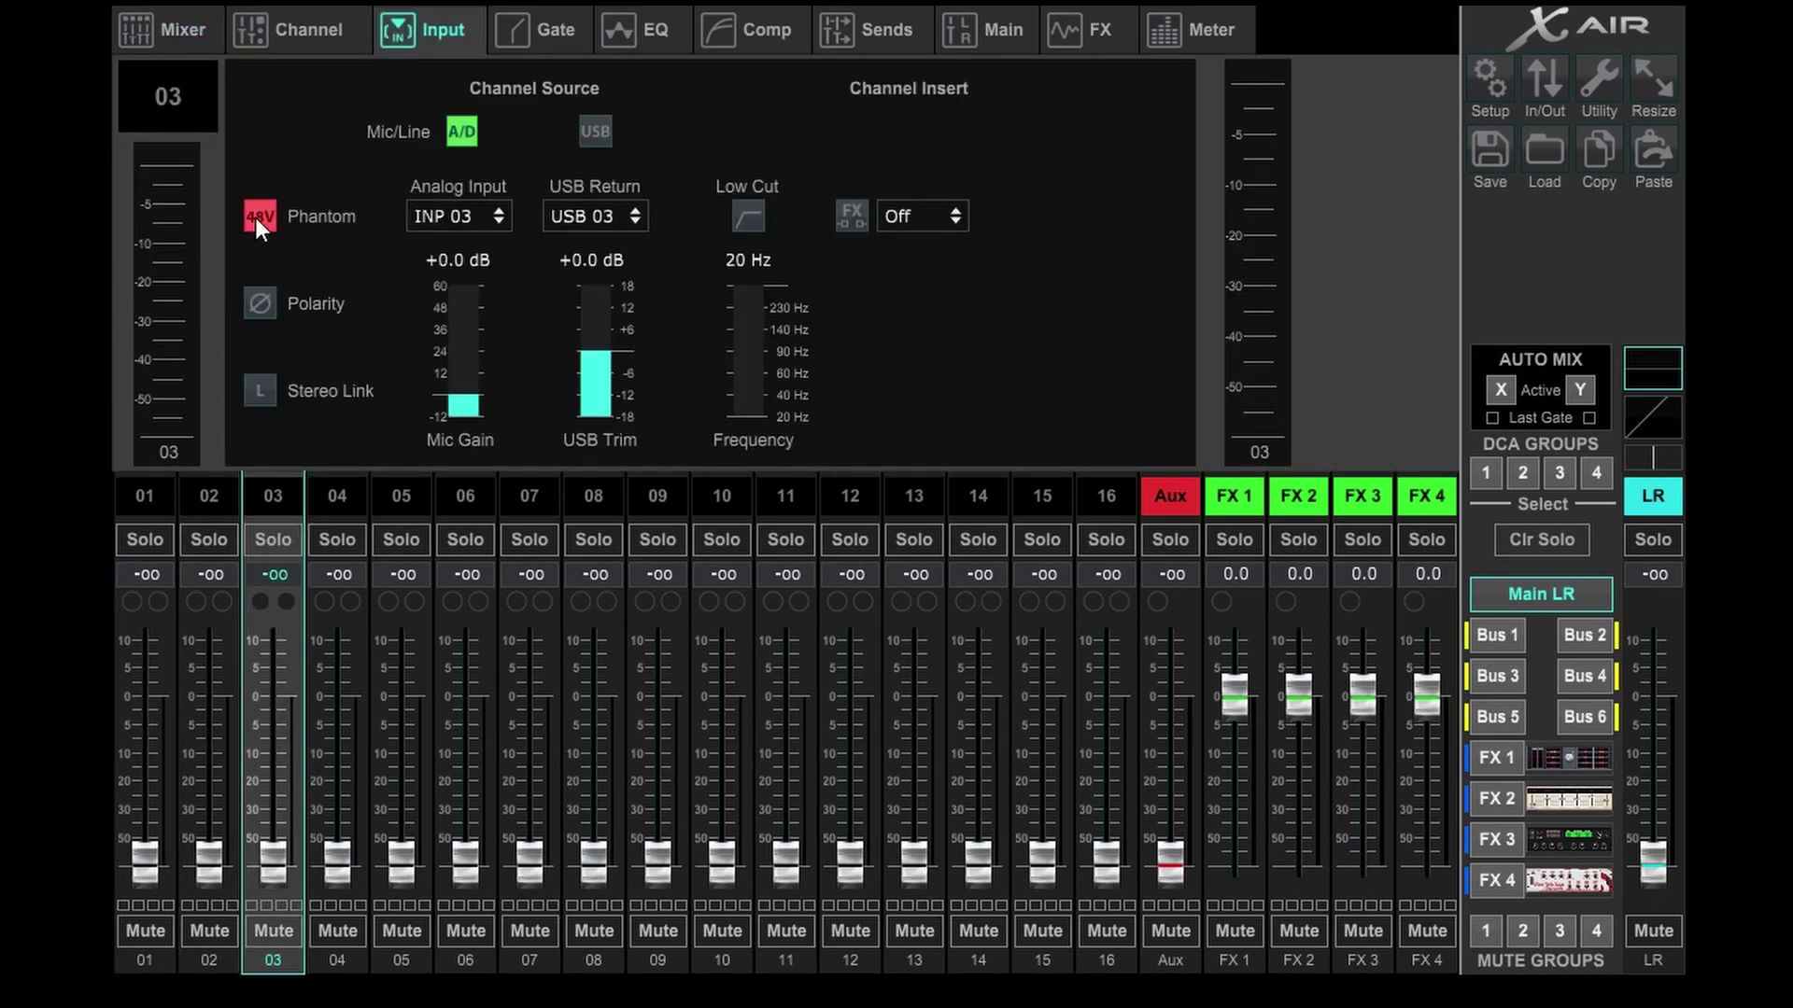
Turn off channel 03's stereo link, set mic gain -3 dB, low cut 20 Hz and USB source, then show its channel overview.
left_click(260, 391)
left_click_drag(463, 403, 463, 409)
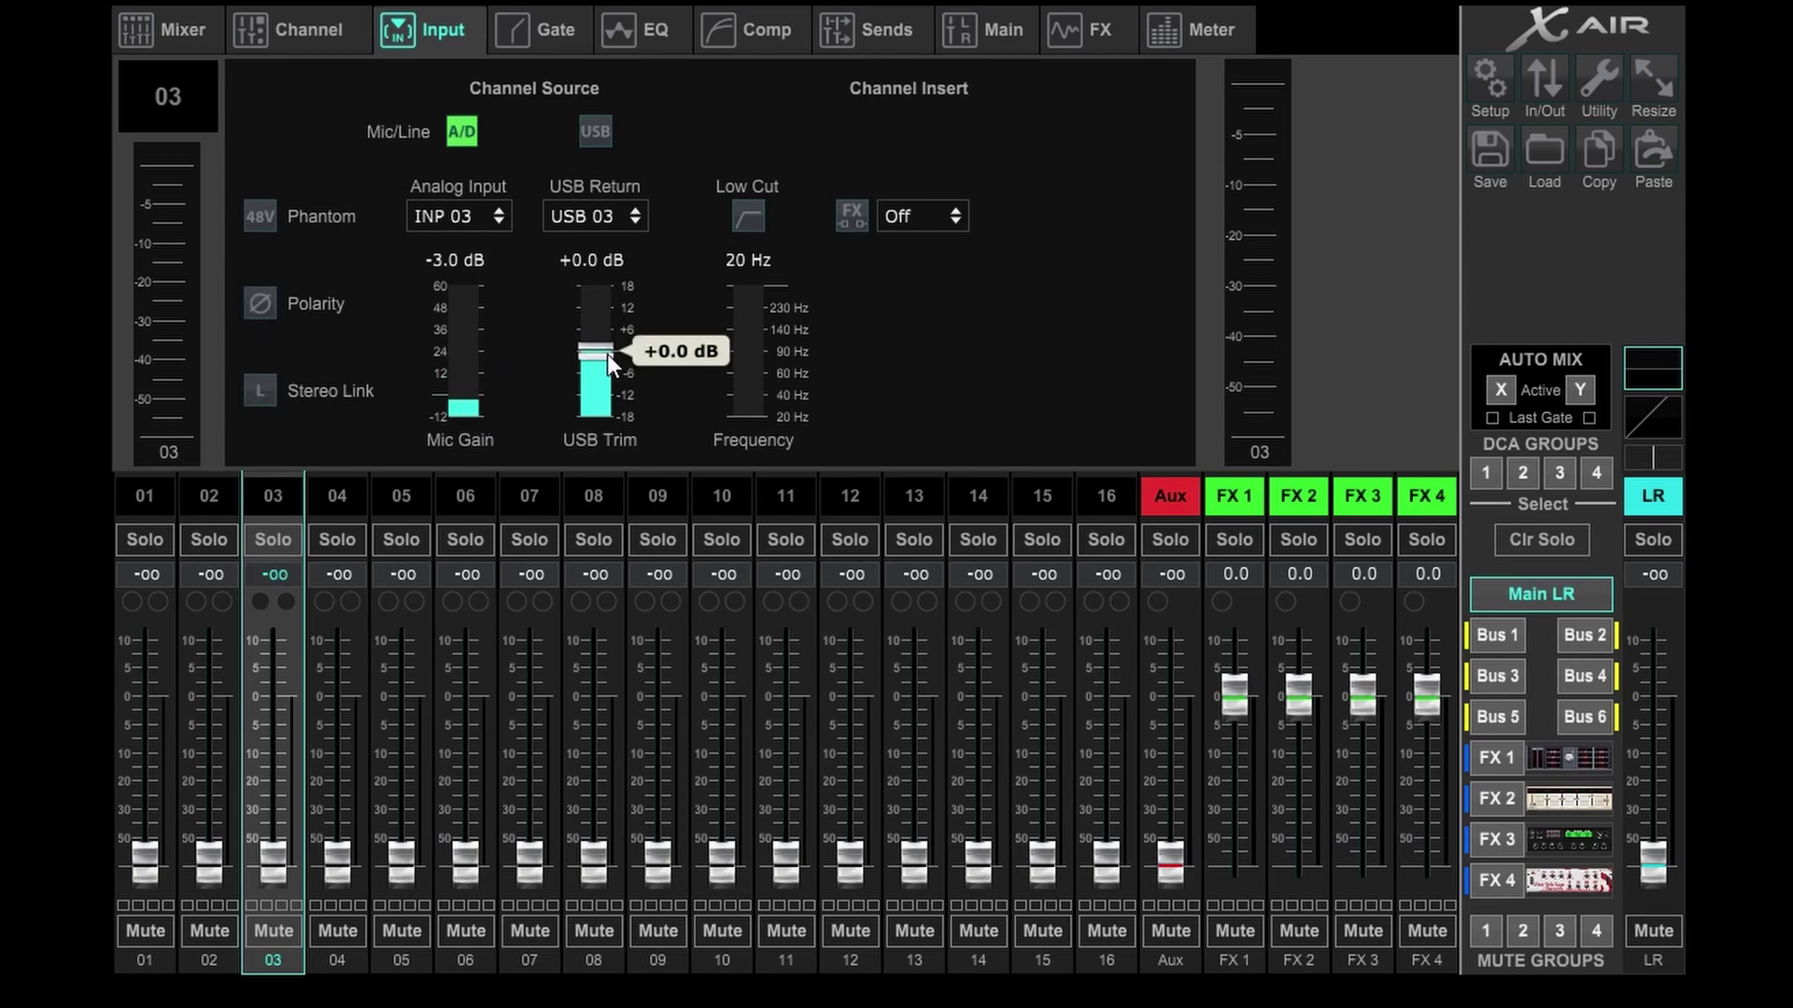
left_click_drag(606, 354, 607, 343)
mouse_move(748, 407)
left_mouse_down()
mouse_move(758, 350)
mouse_move(772, 406)
left_mouse_up()
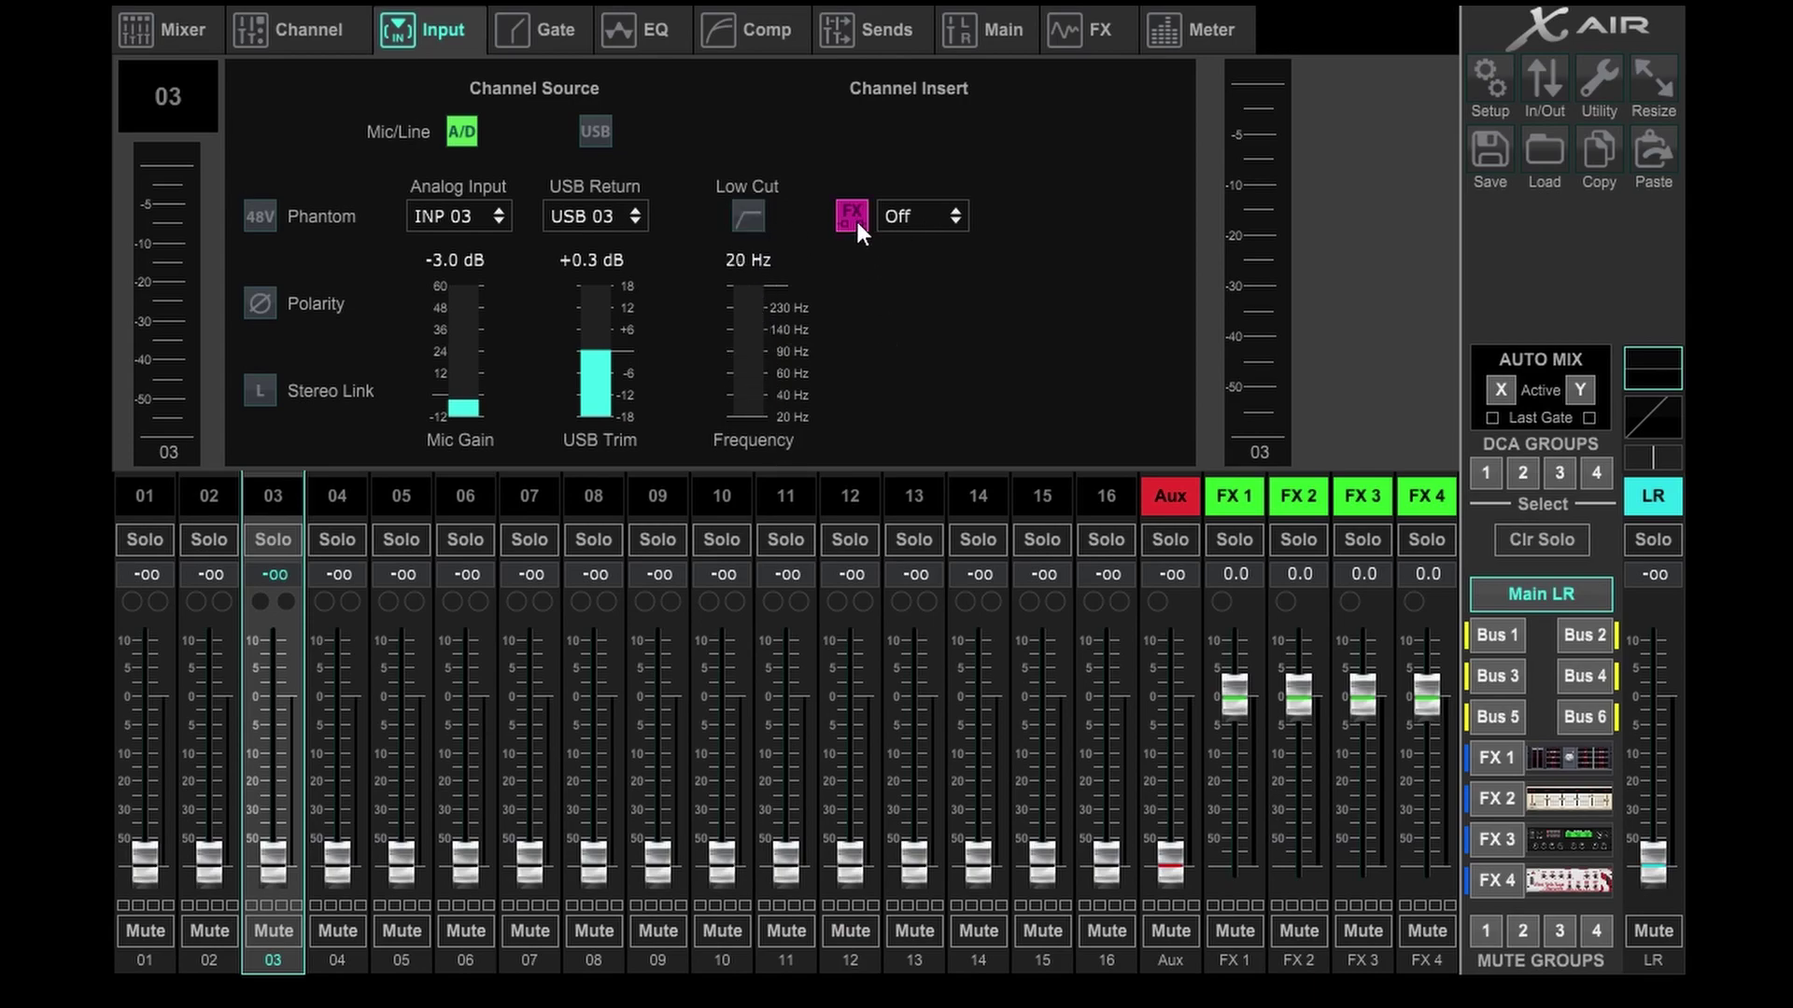
left_click(922, 216)
left_click(595, 130)
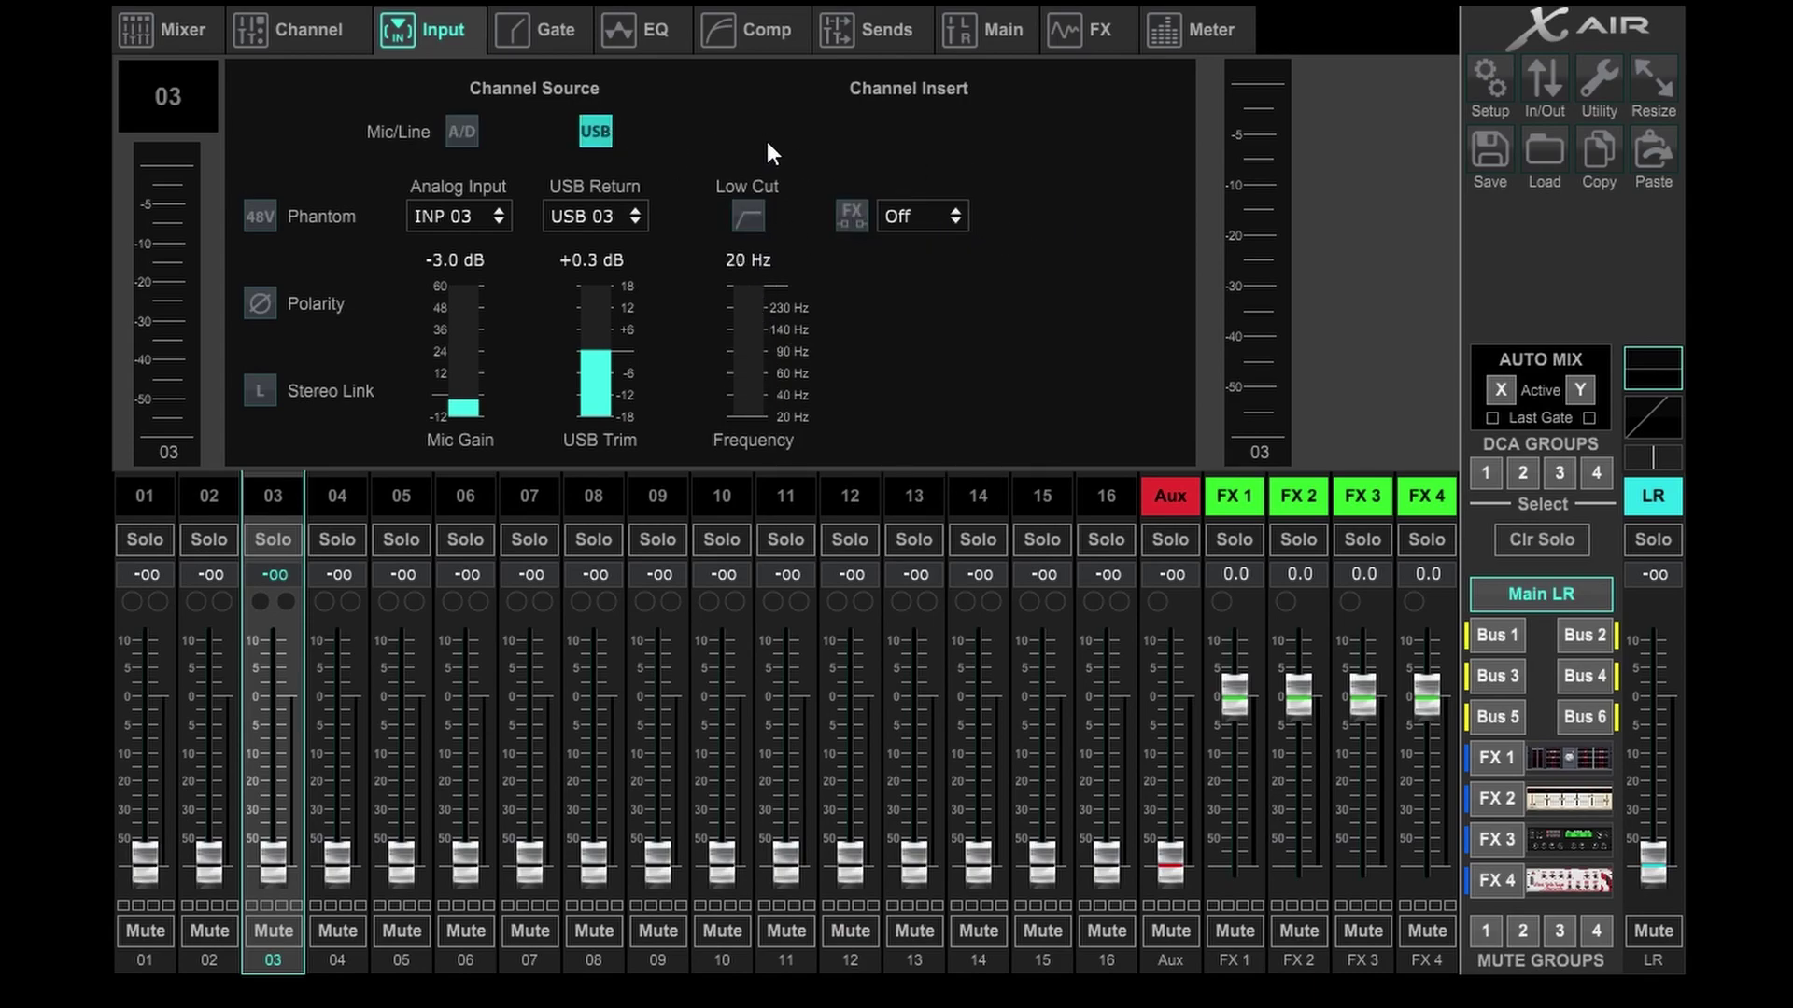
left_click(277, 25)
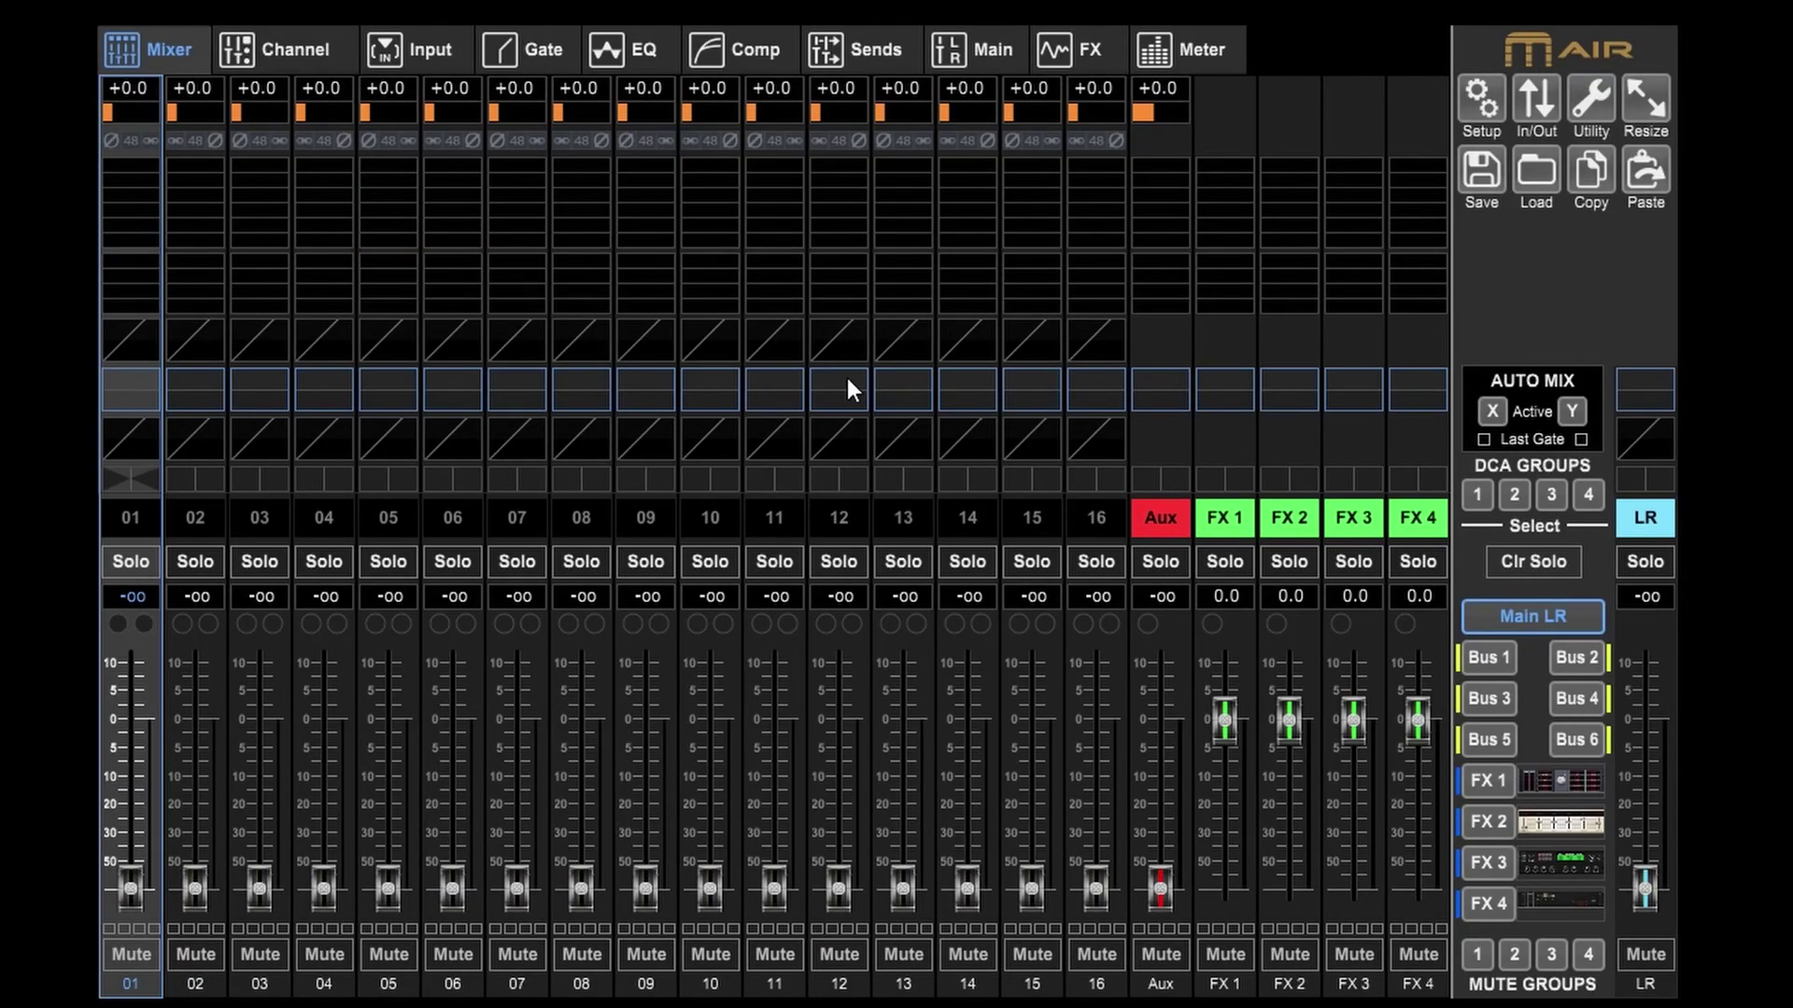
Raise the faders on channels 01–03 and select channel 05.
mouse_move(194, 892)
left_mouse_down()
mouse_move(193, 870)
mouse_move(128, 839)
left_mouse_up()
left_click_drag(258, 890, 258, 822)
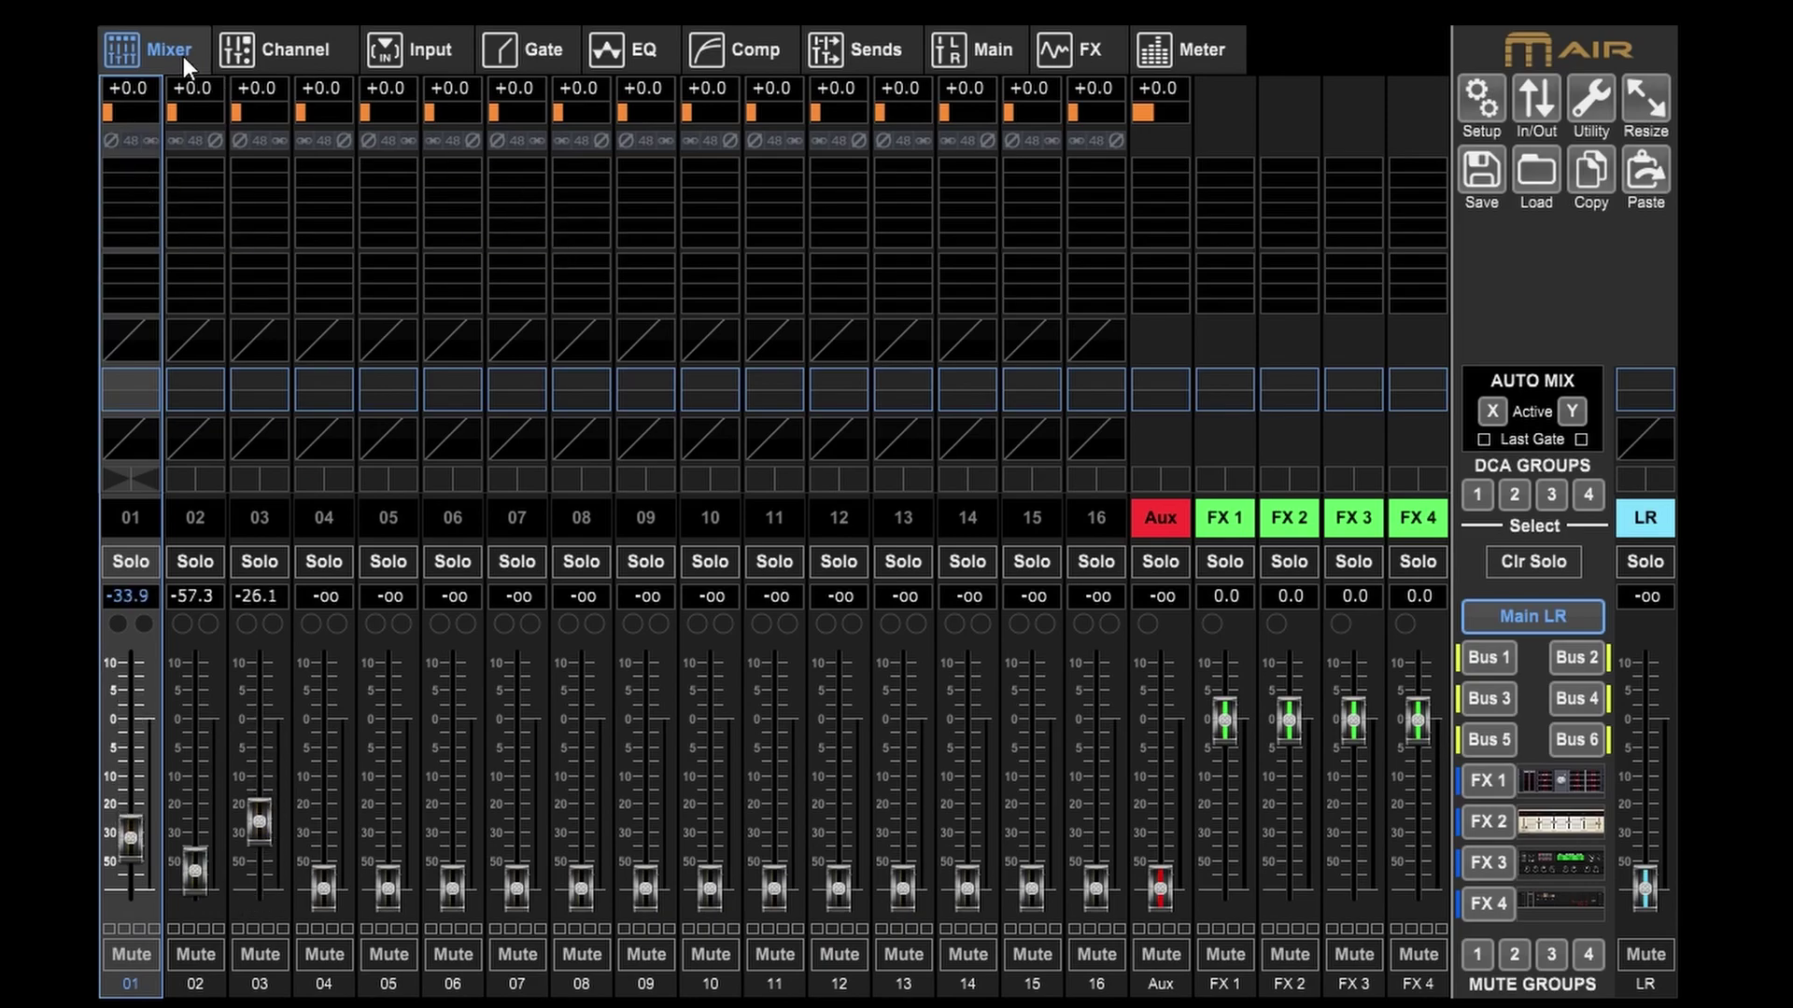
left_click(194, 518)
left_click(259, 517)
left_click(387, 517)
Carve channel 05's EQ with deep LoMid and HiMid cuts, a slight low cut and +11 dB high shelf.
left_click(273, 49)
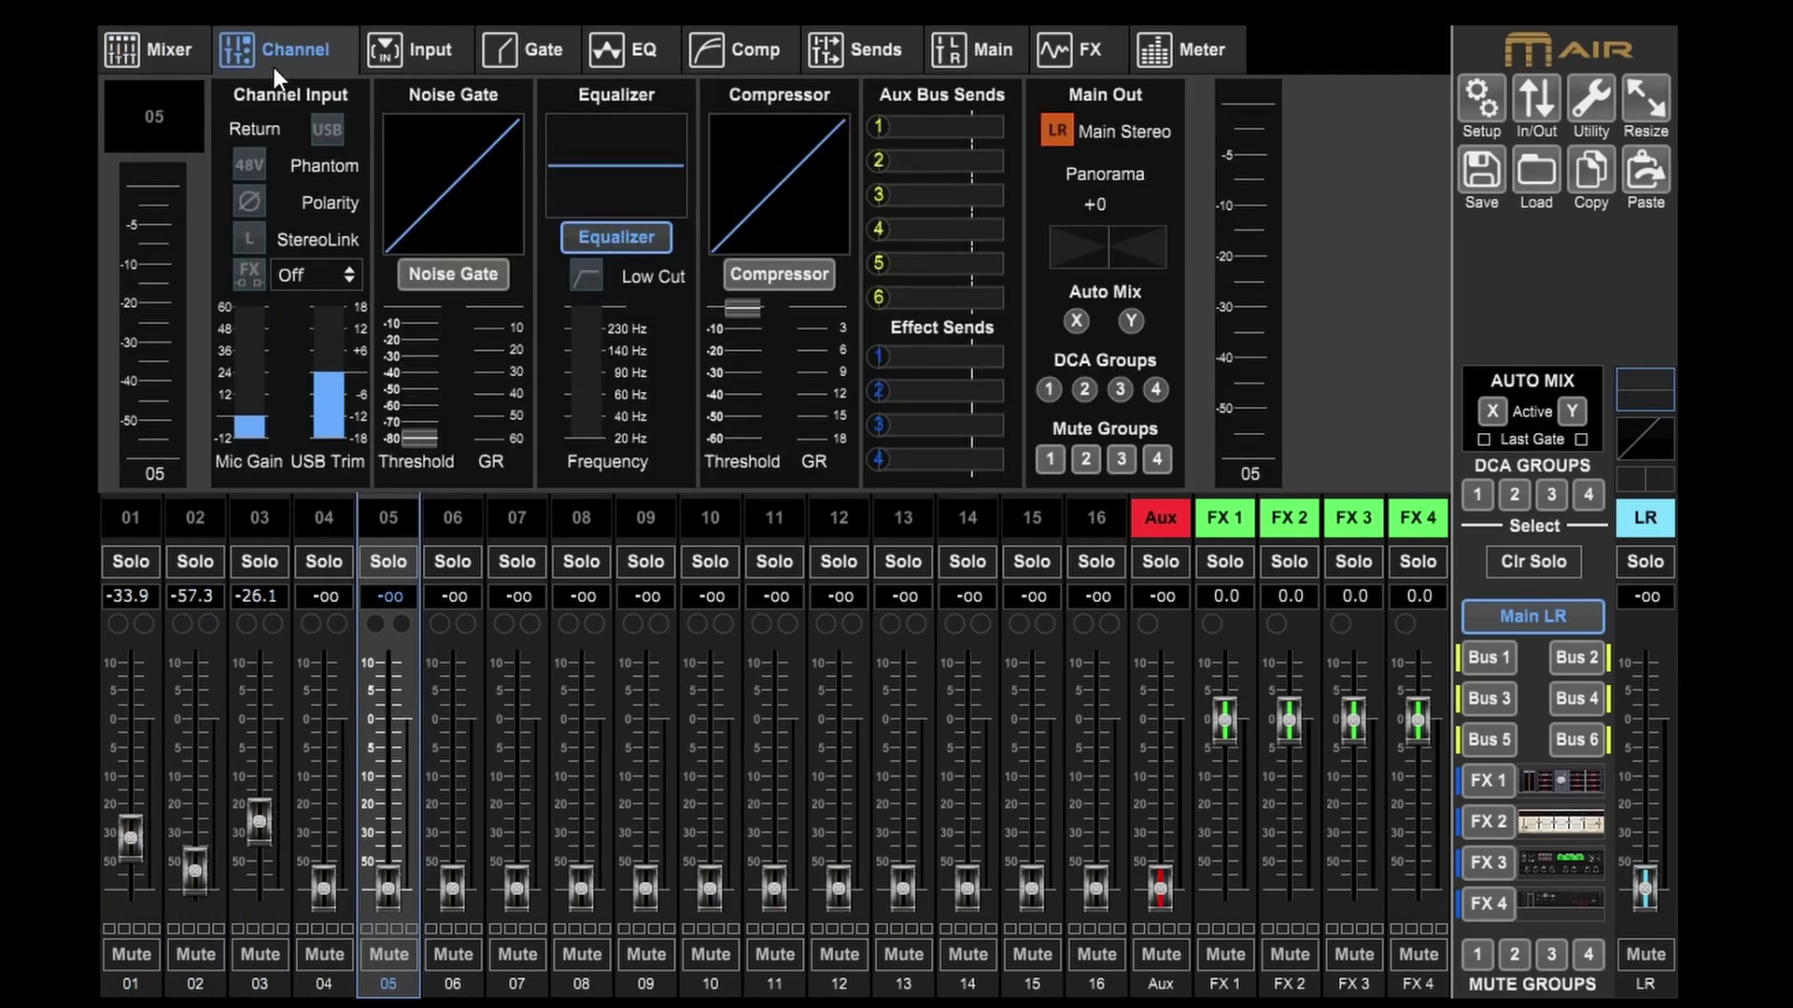
left_click(421, 48)
left_click(546, 48)
left_click(637, 50)
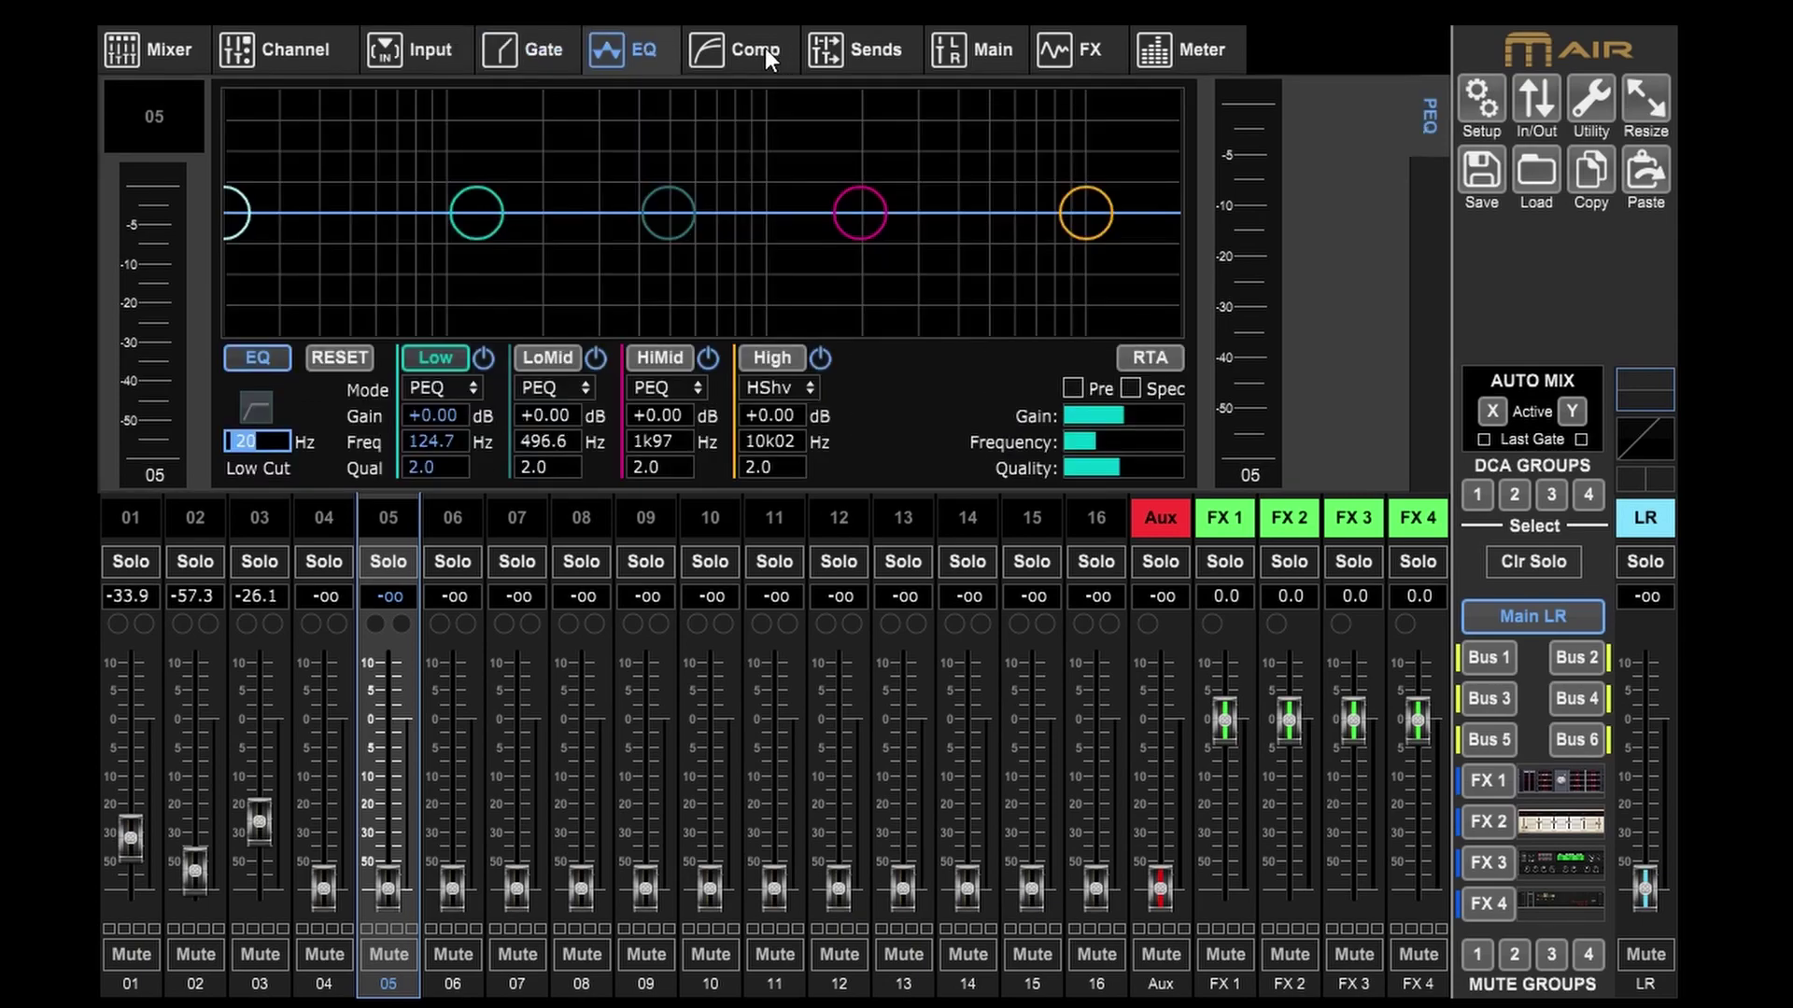
left_click(869, 231)
left_click_drag(873, 242, 893, 288)
left_click_drag(1085, 213, 1086, 145)
left_click_drag(693, 213, 625, 292)
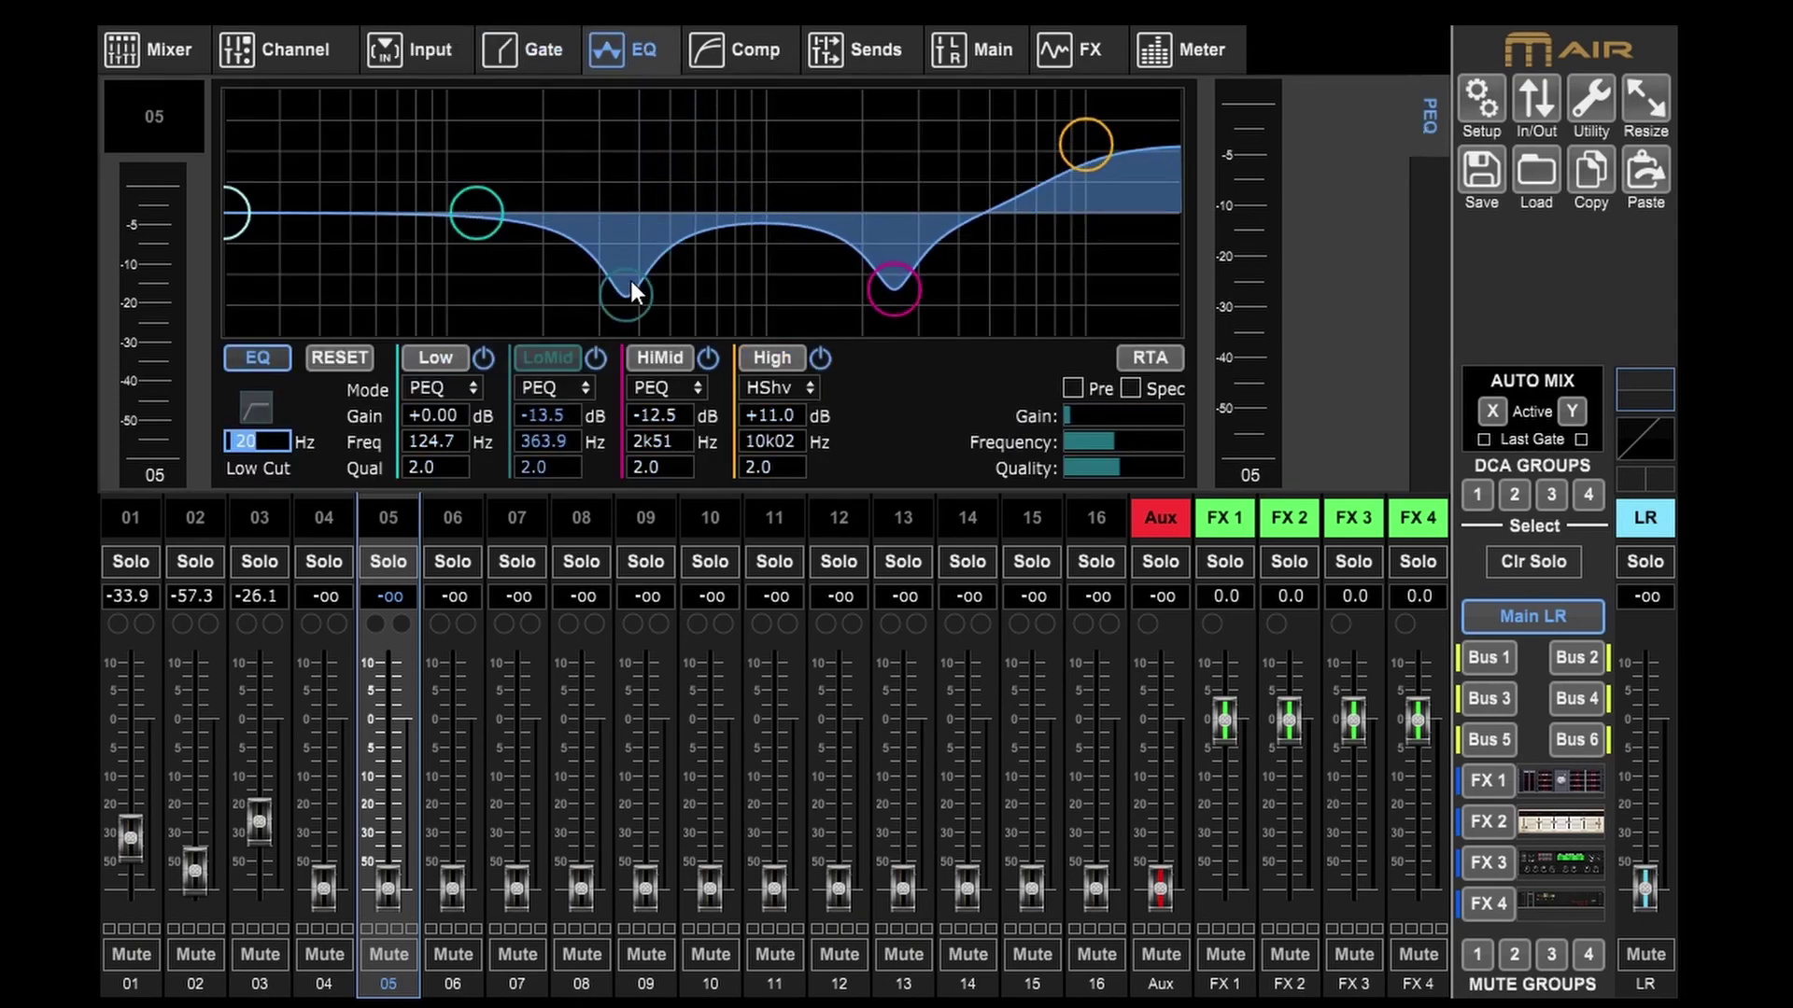
left_click_drag(477, 213, 459, 229)
Solo channel 05 and step through compressor, sends and main pages to the four-slot effects rack.
left_click(388, 562)
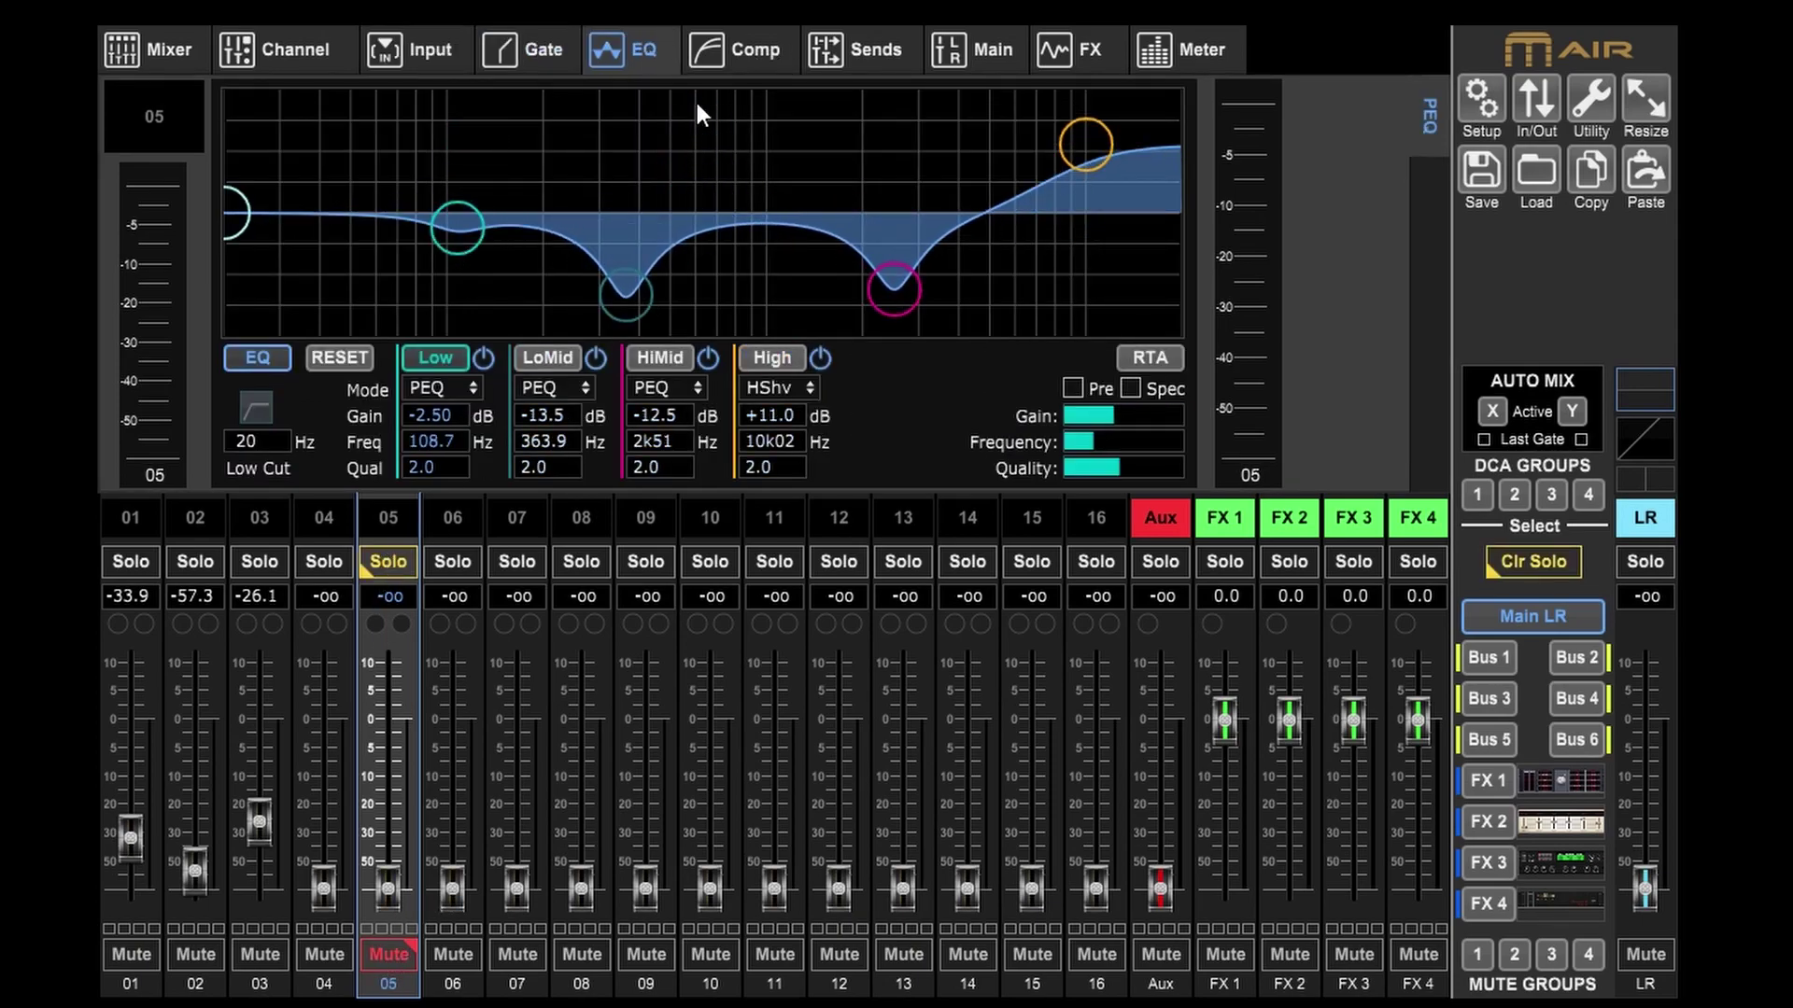
left_click(735, 49)
left_click(857, 48)
left_click(980, 50)
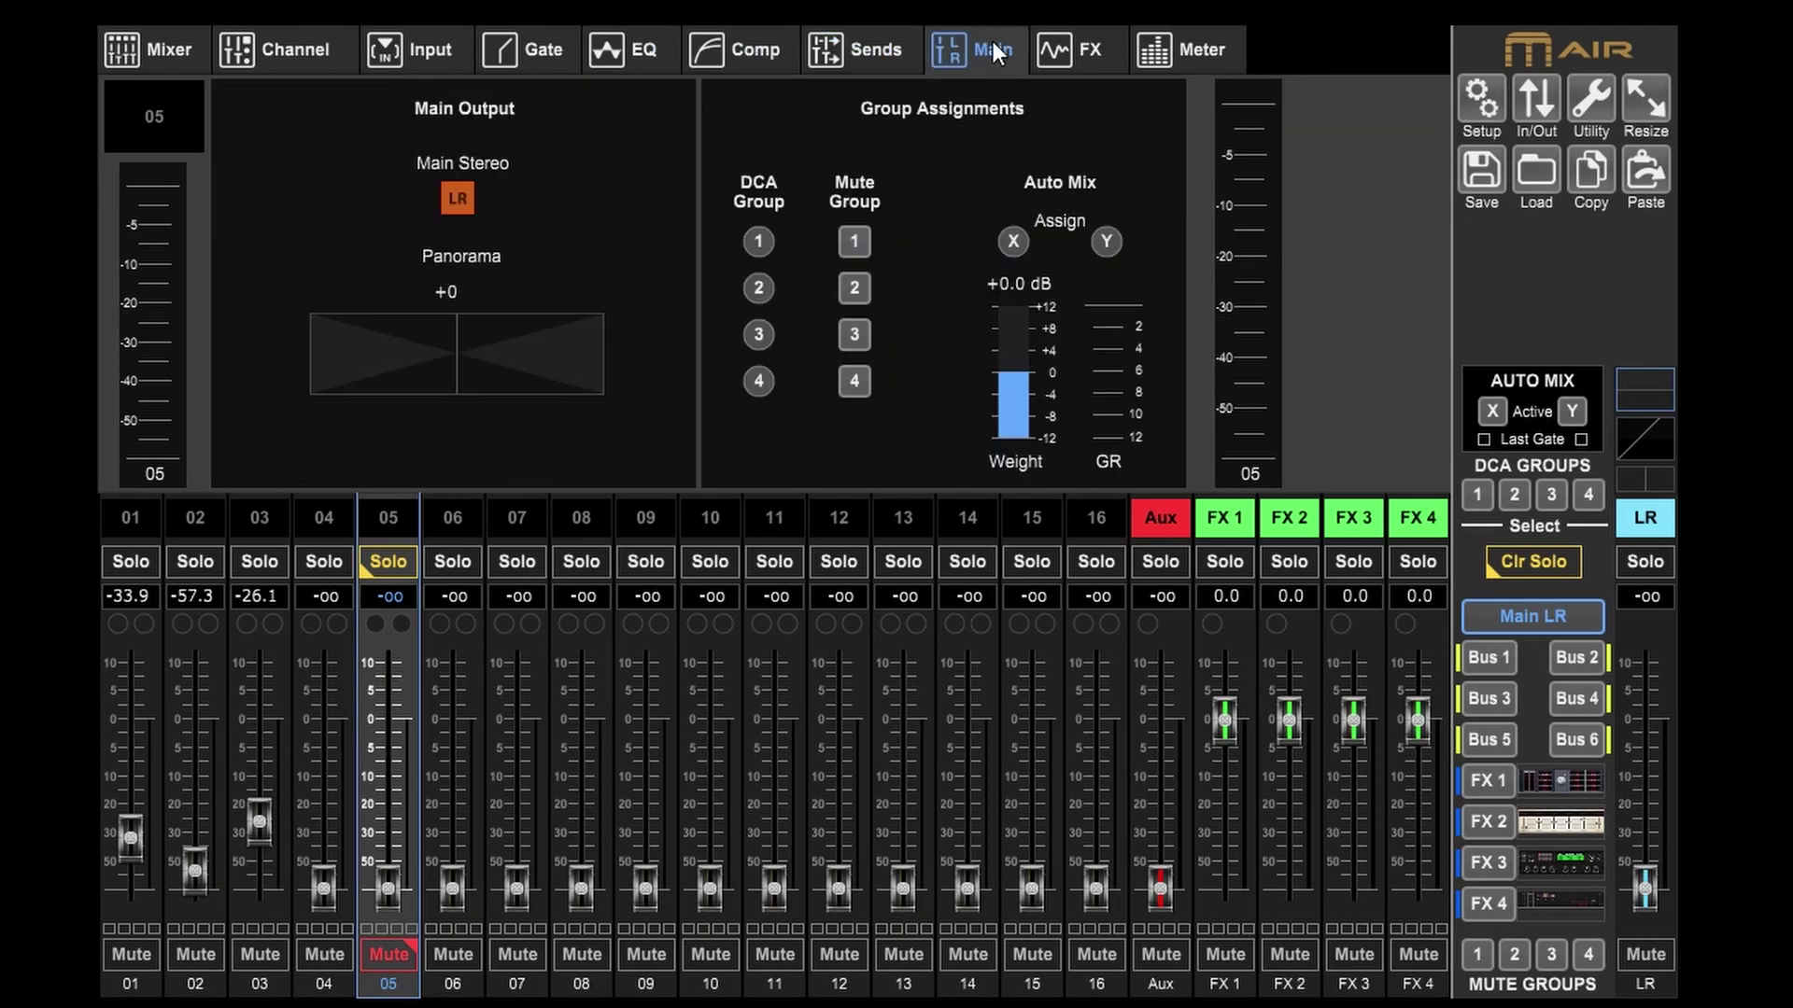
left_click(1072, 50)
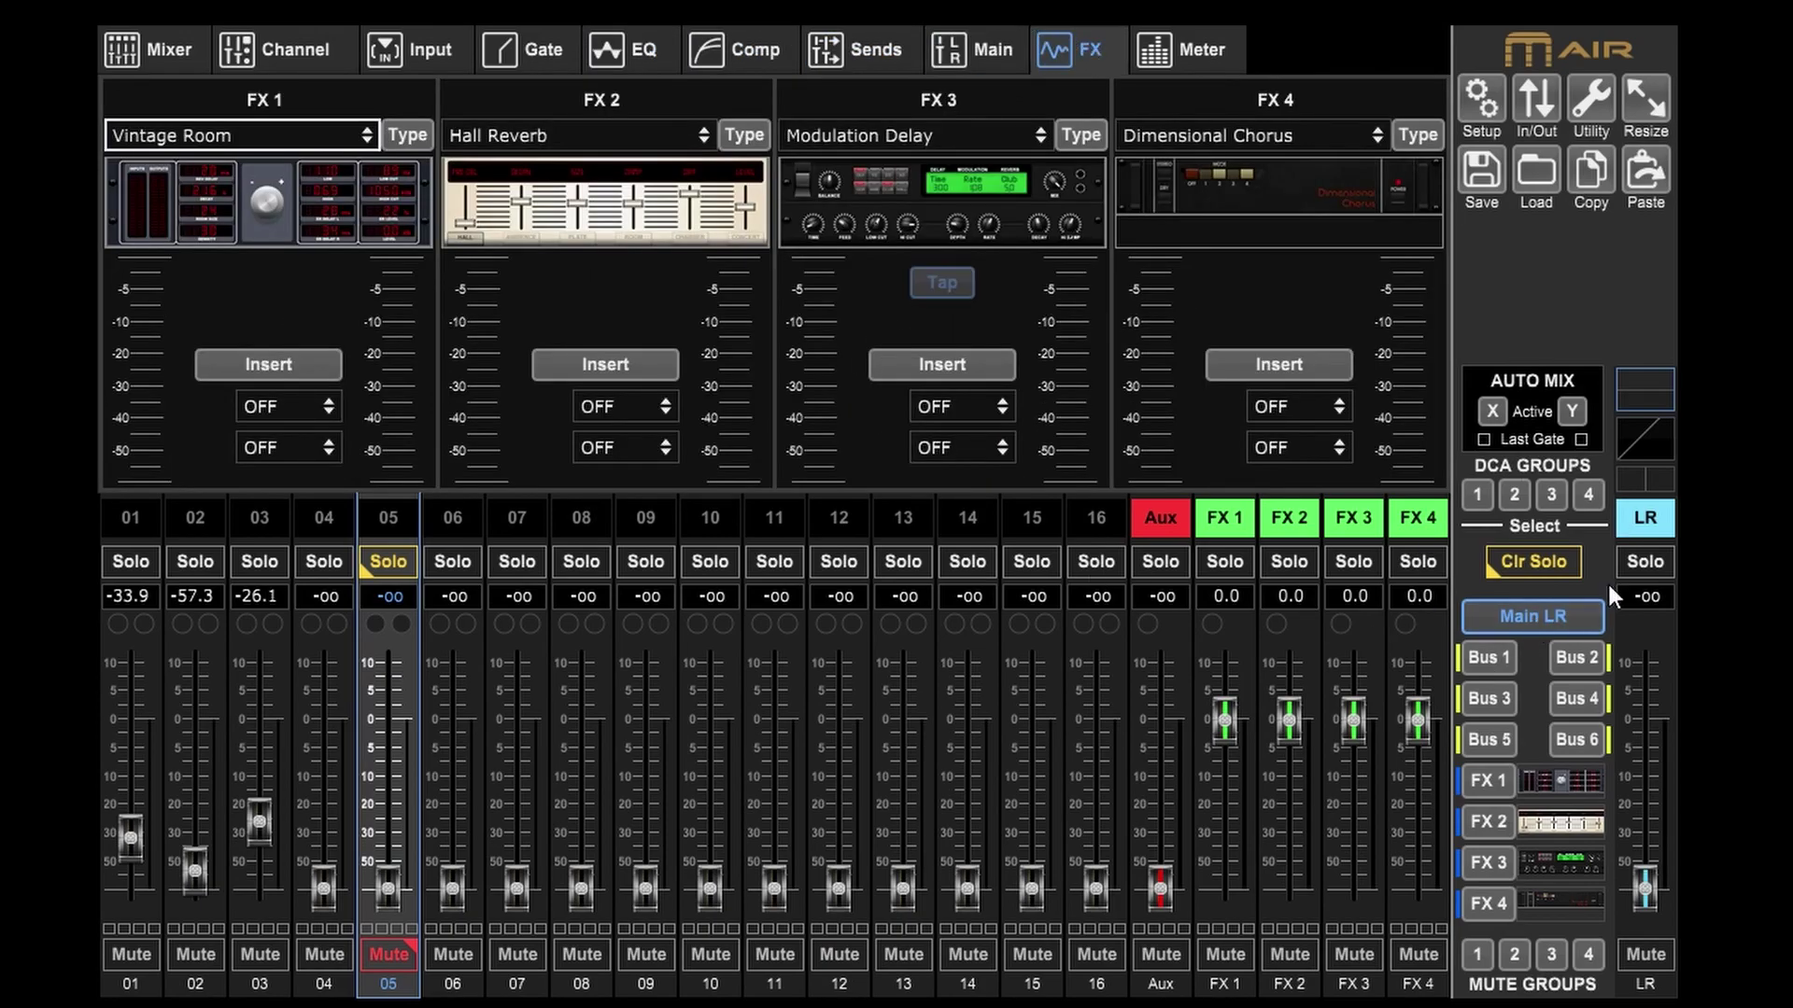
left_click(696, 216)
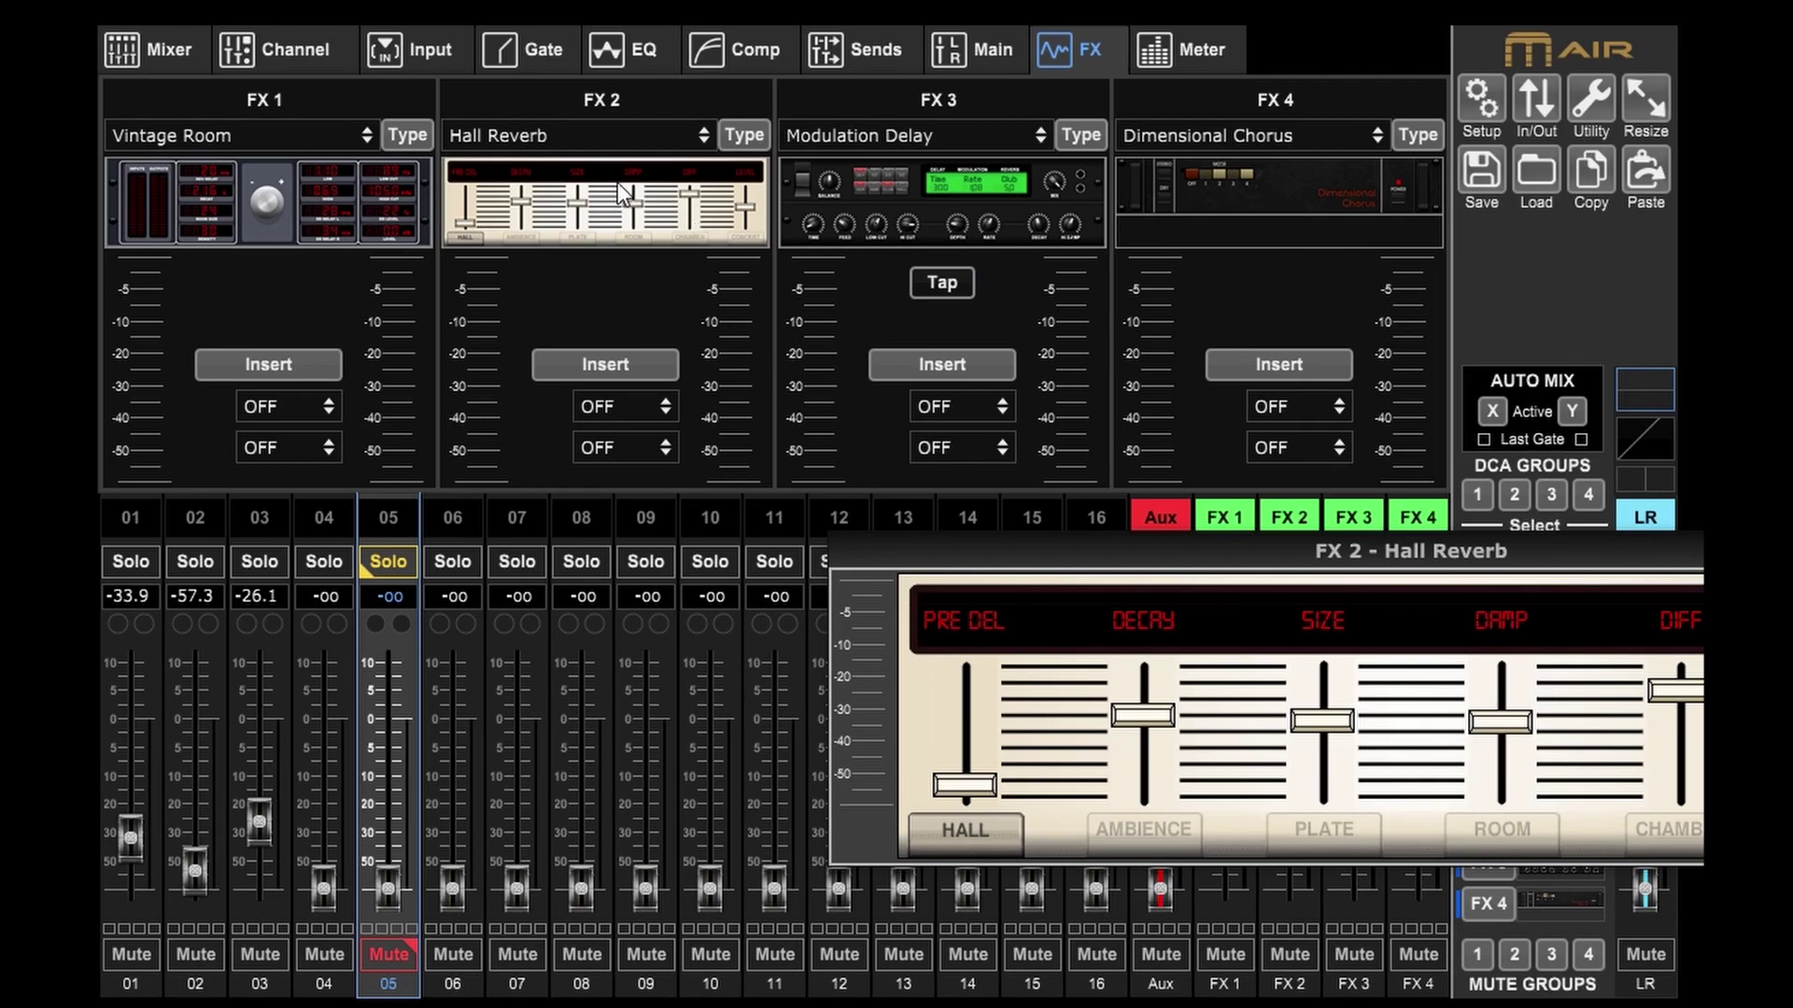
left_click(618, 137)
scroll(630, 561, "down", 5)
scroll(628, 560, "up", 5)
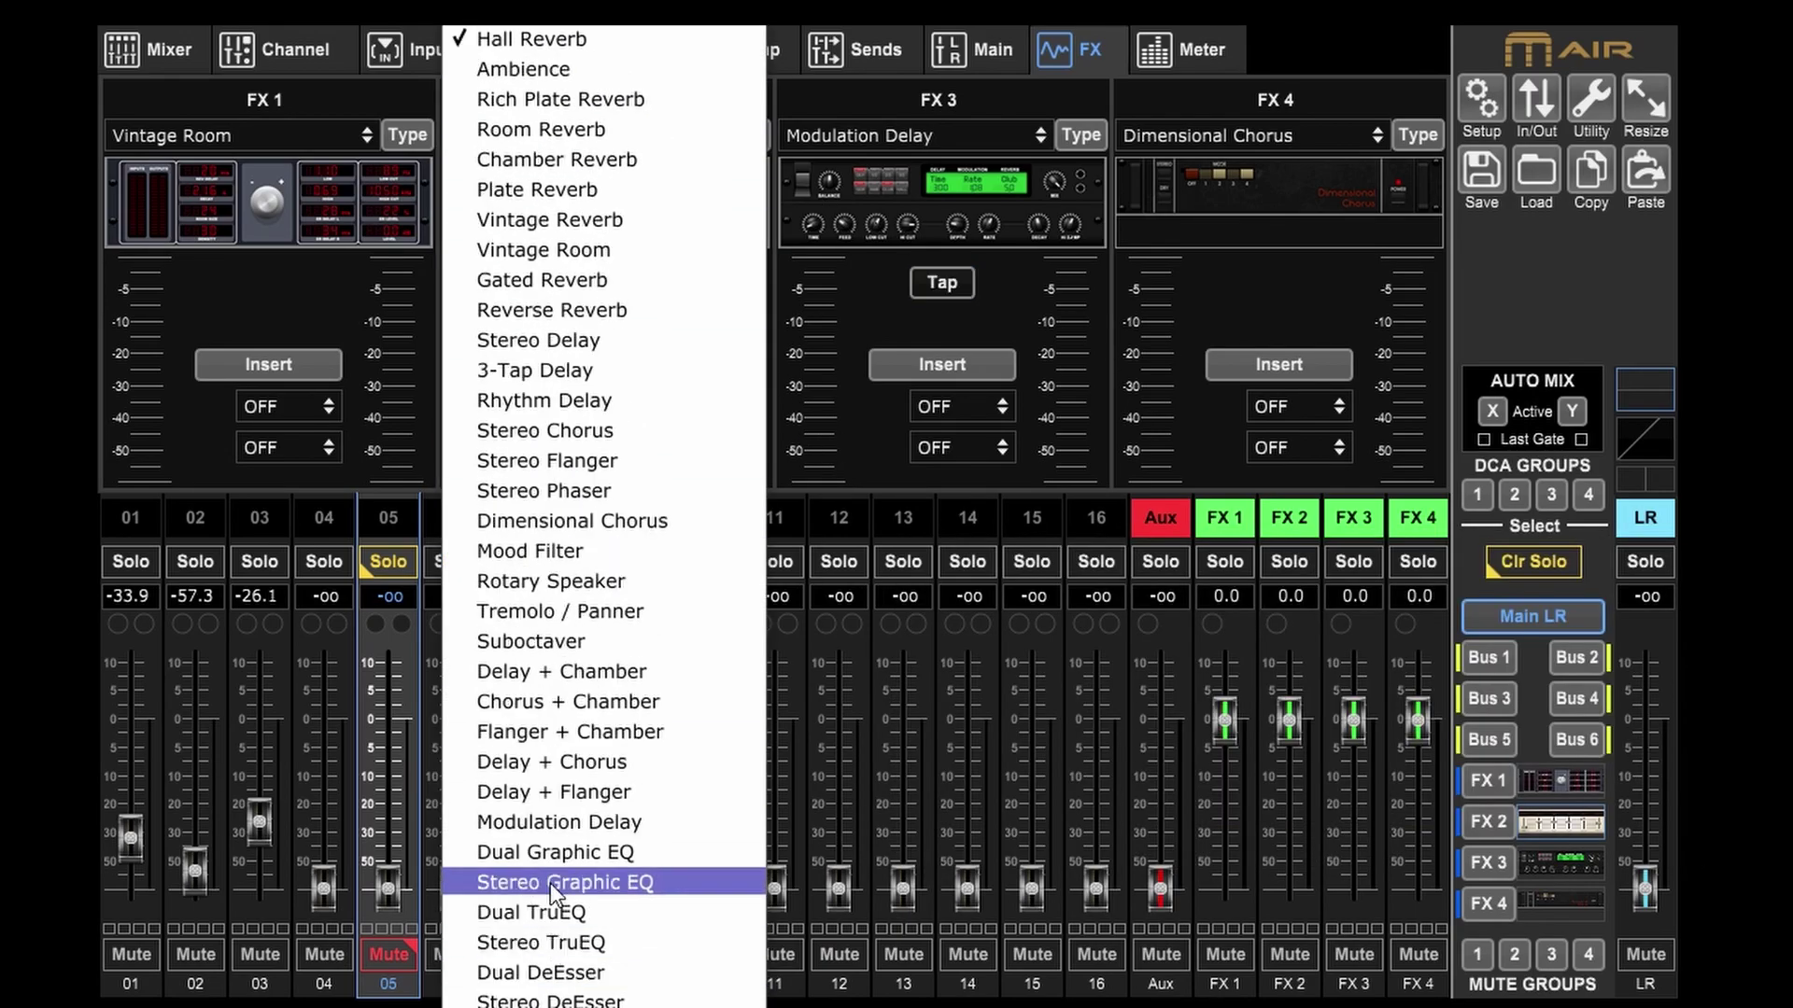
key("Escape")
left_click(911, 136)
scroll(861, 560, "down", 5)
scroll(896, 421, "up", 5)
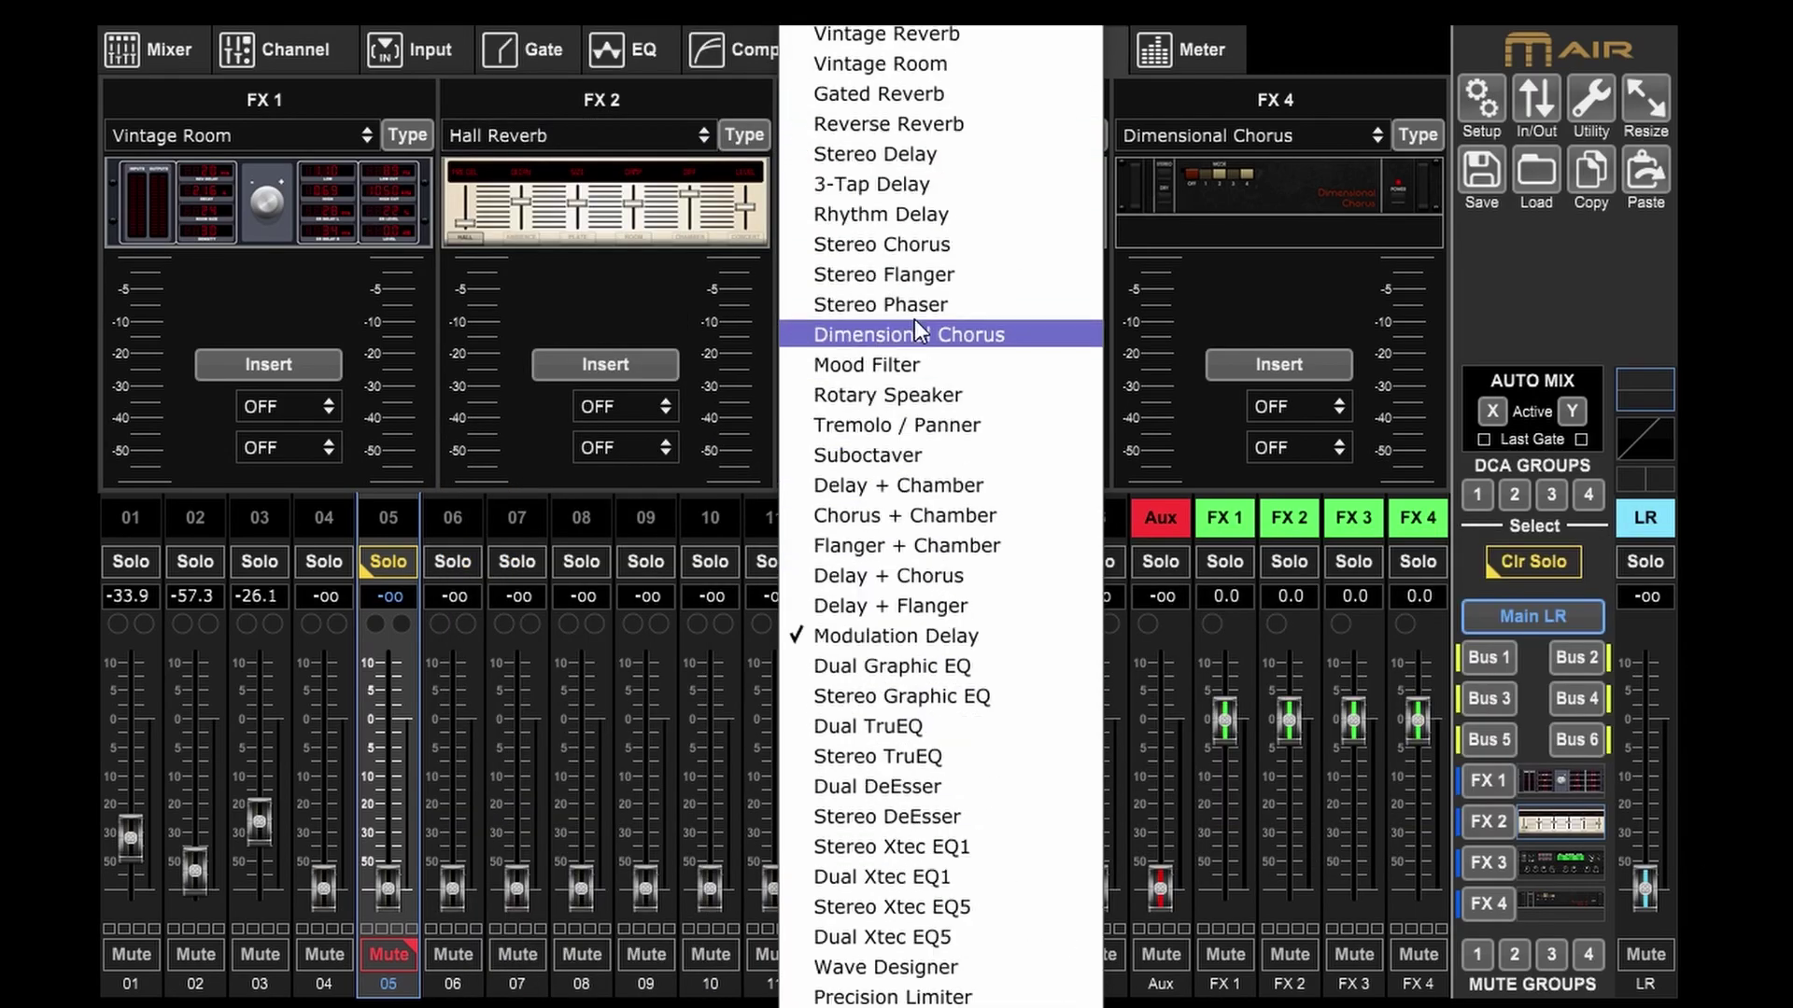
key("Escape")
left_click(1267, 136)
scroll(1212, 440, "down", 2)
key("Escape")
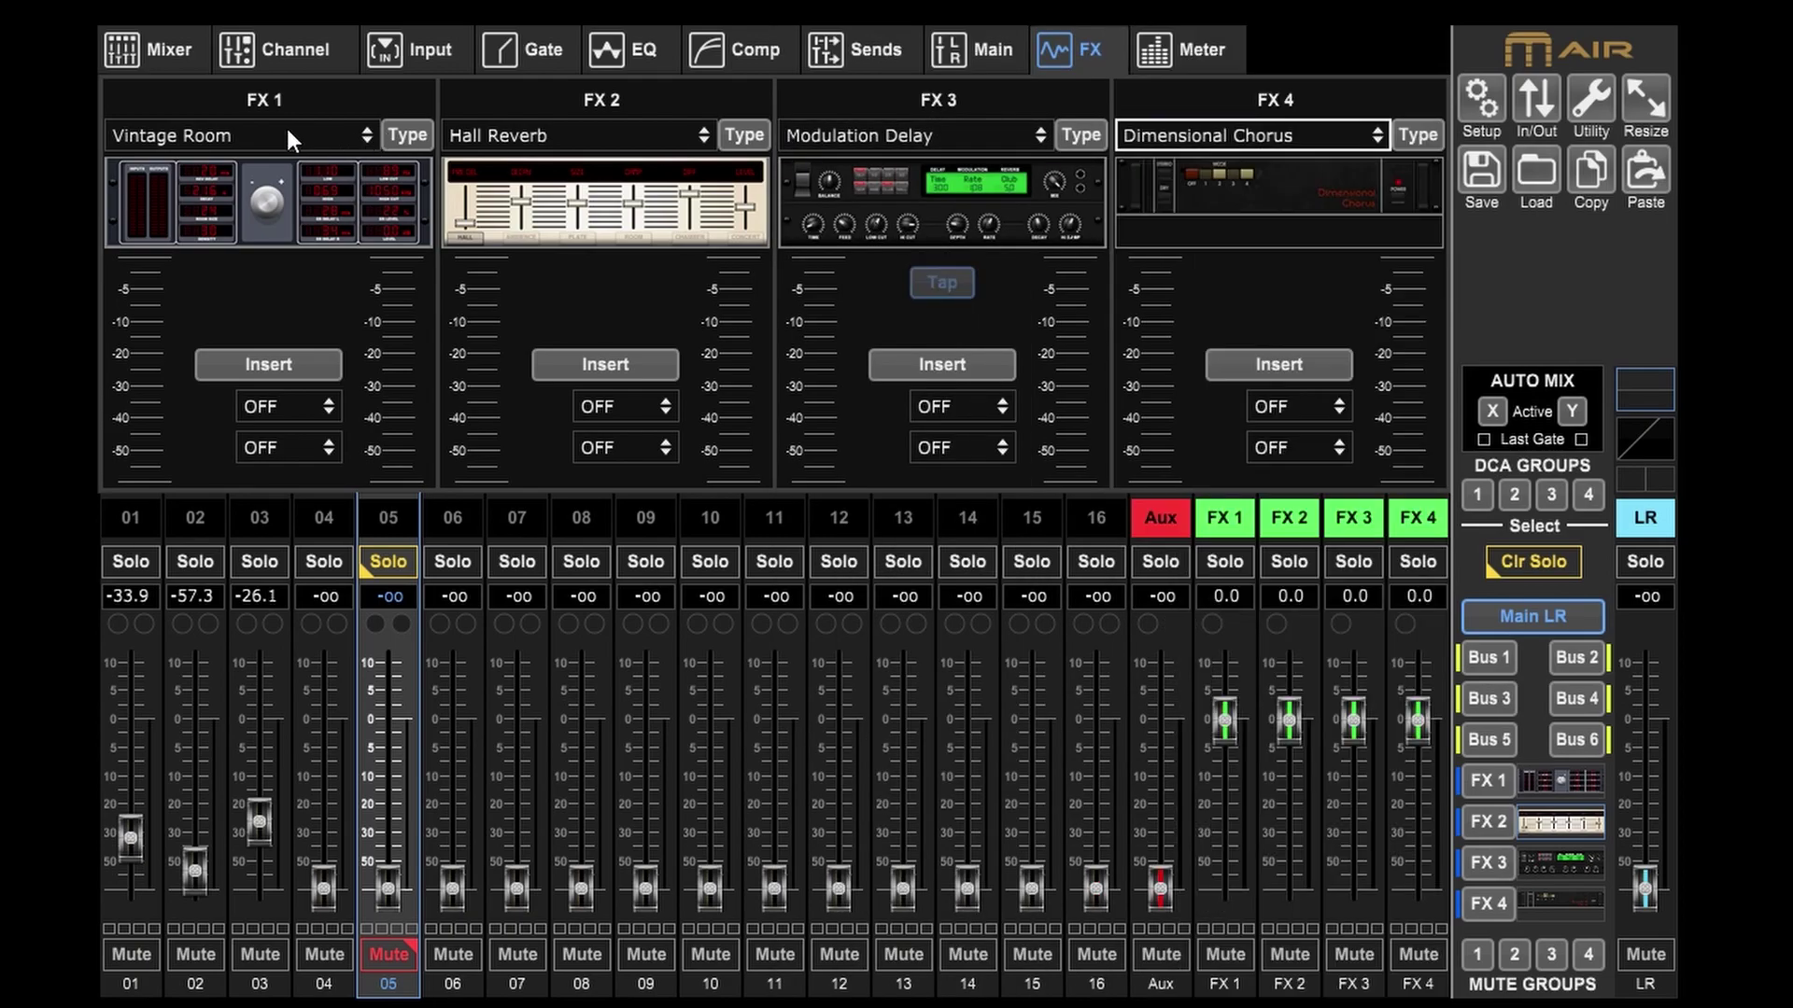
left_click(287, 137)
key("Escape")
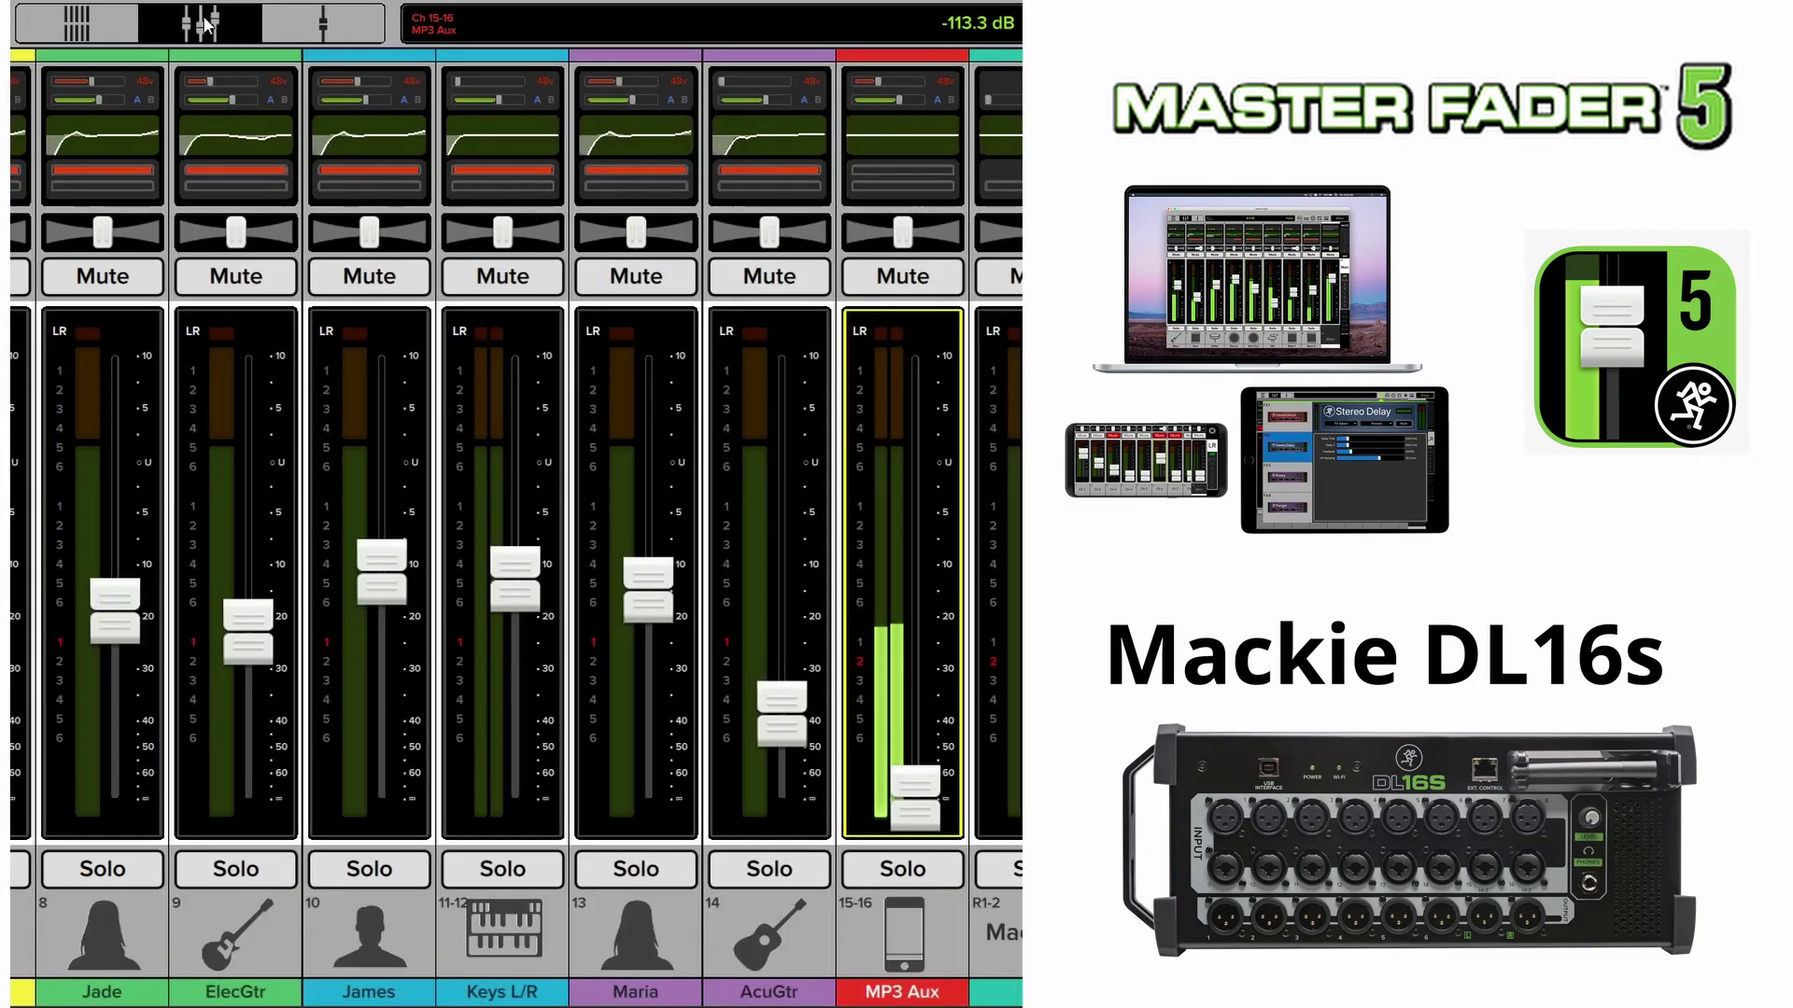
Briefly mute and solo the MP3 Aux strip, clear both, and open its channel detail view.
mouse_move(902, 231)
left_mouse_down()
mouse_move(930, 238)
mouse_move(902, 232)
left_mouse_up()
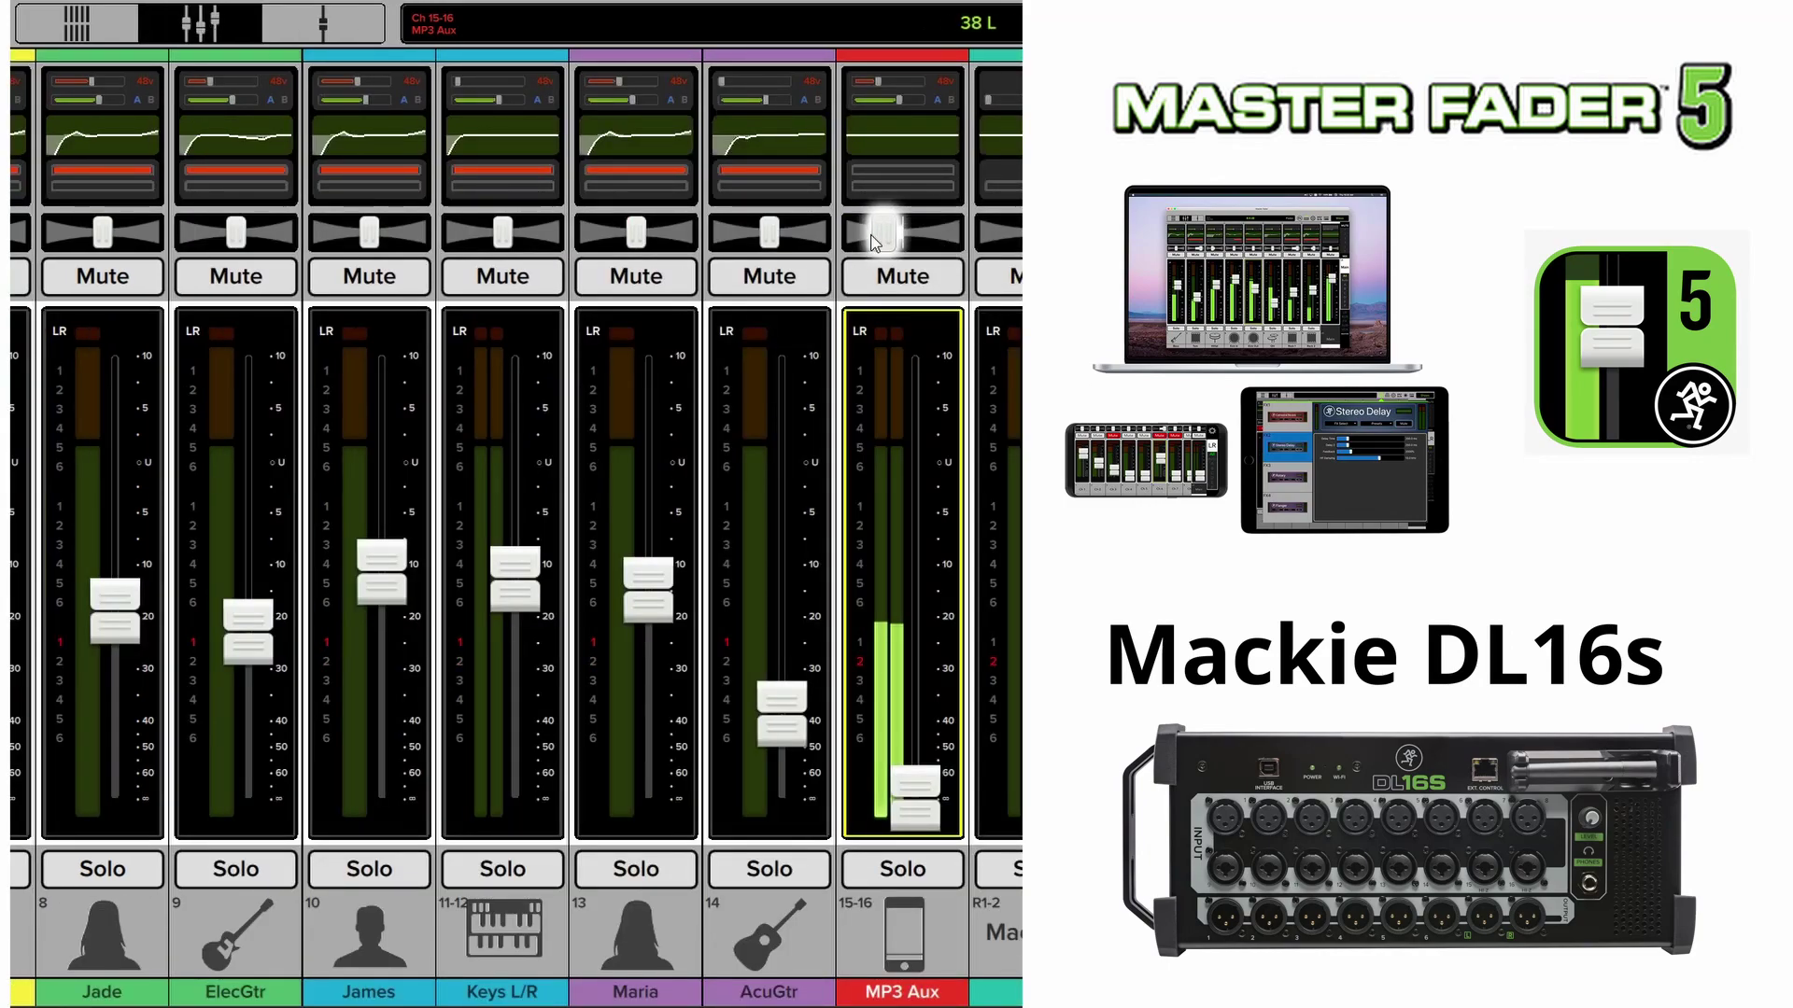
left_click(902, 280)
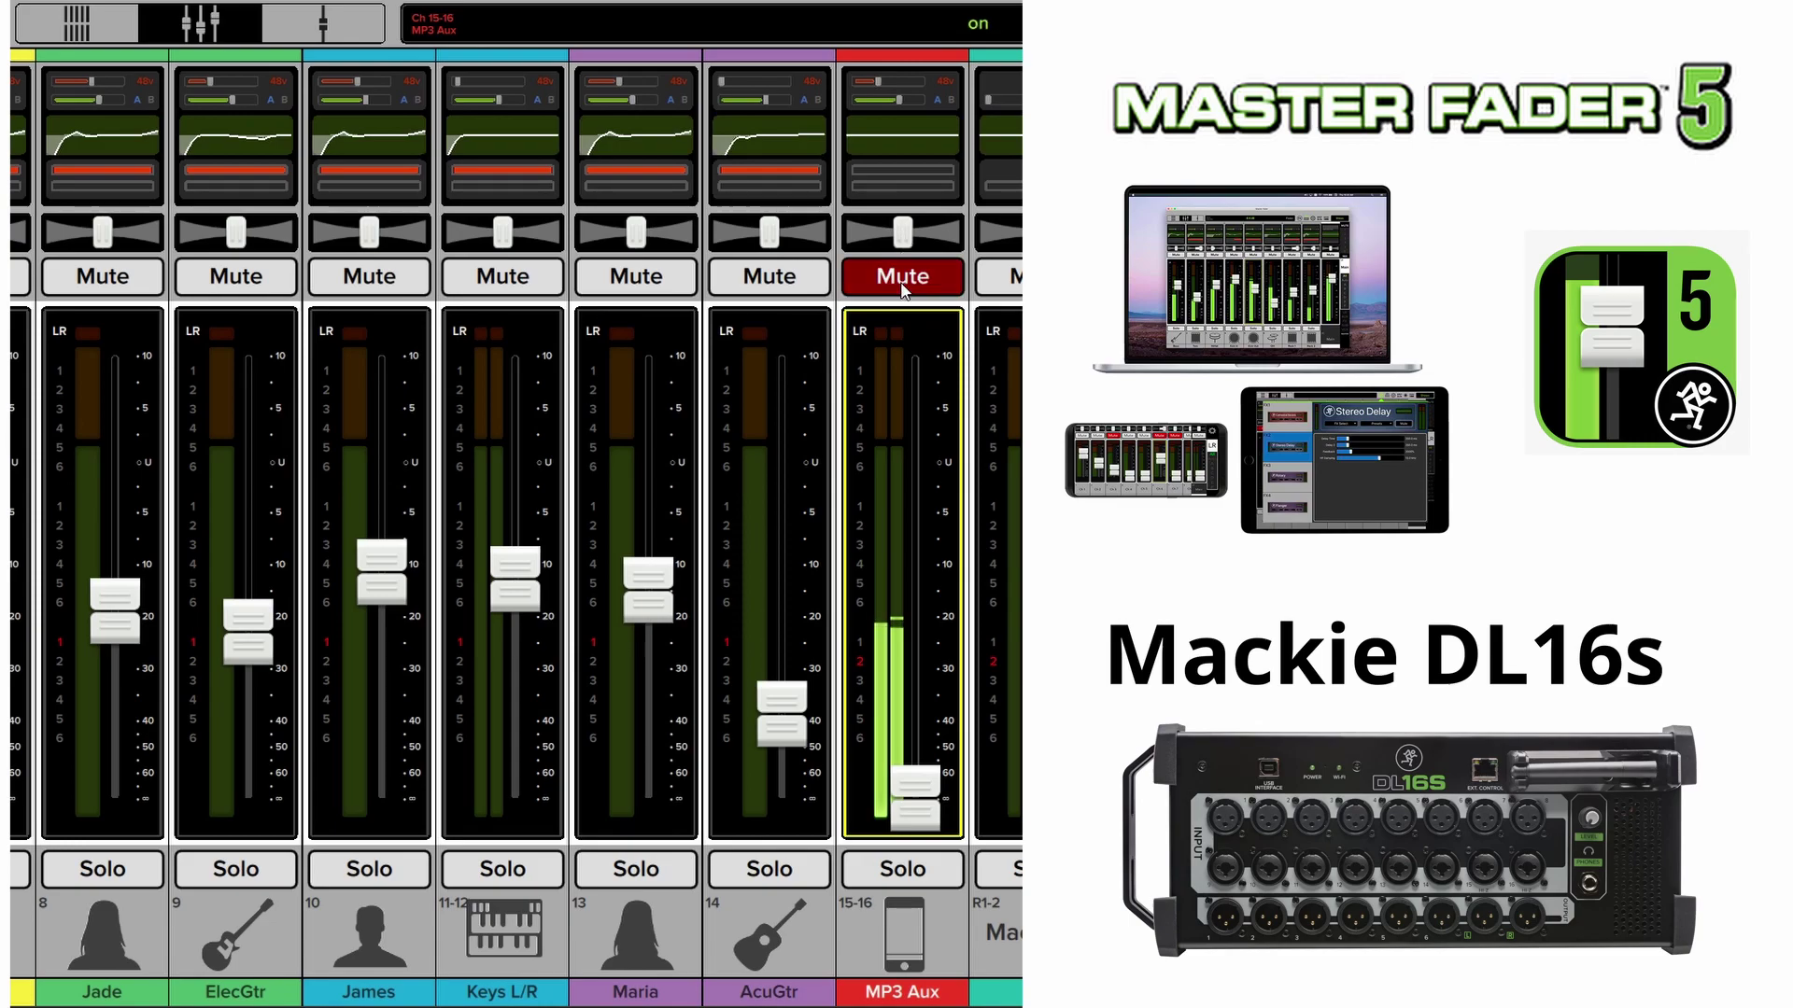
left_click(902, 280)
left_click(922, 876)
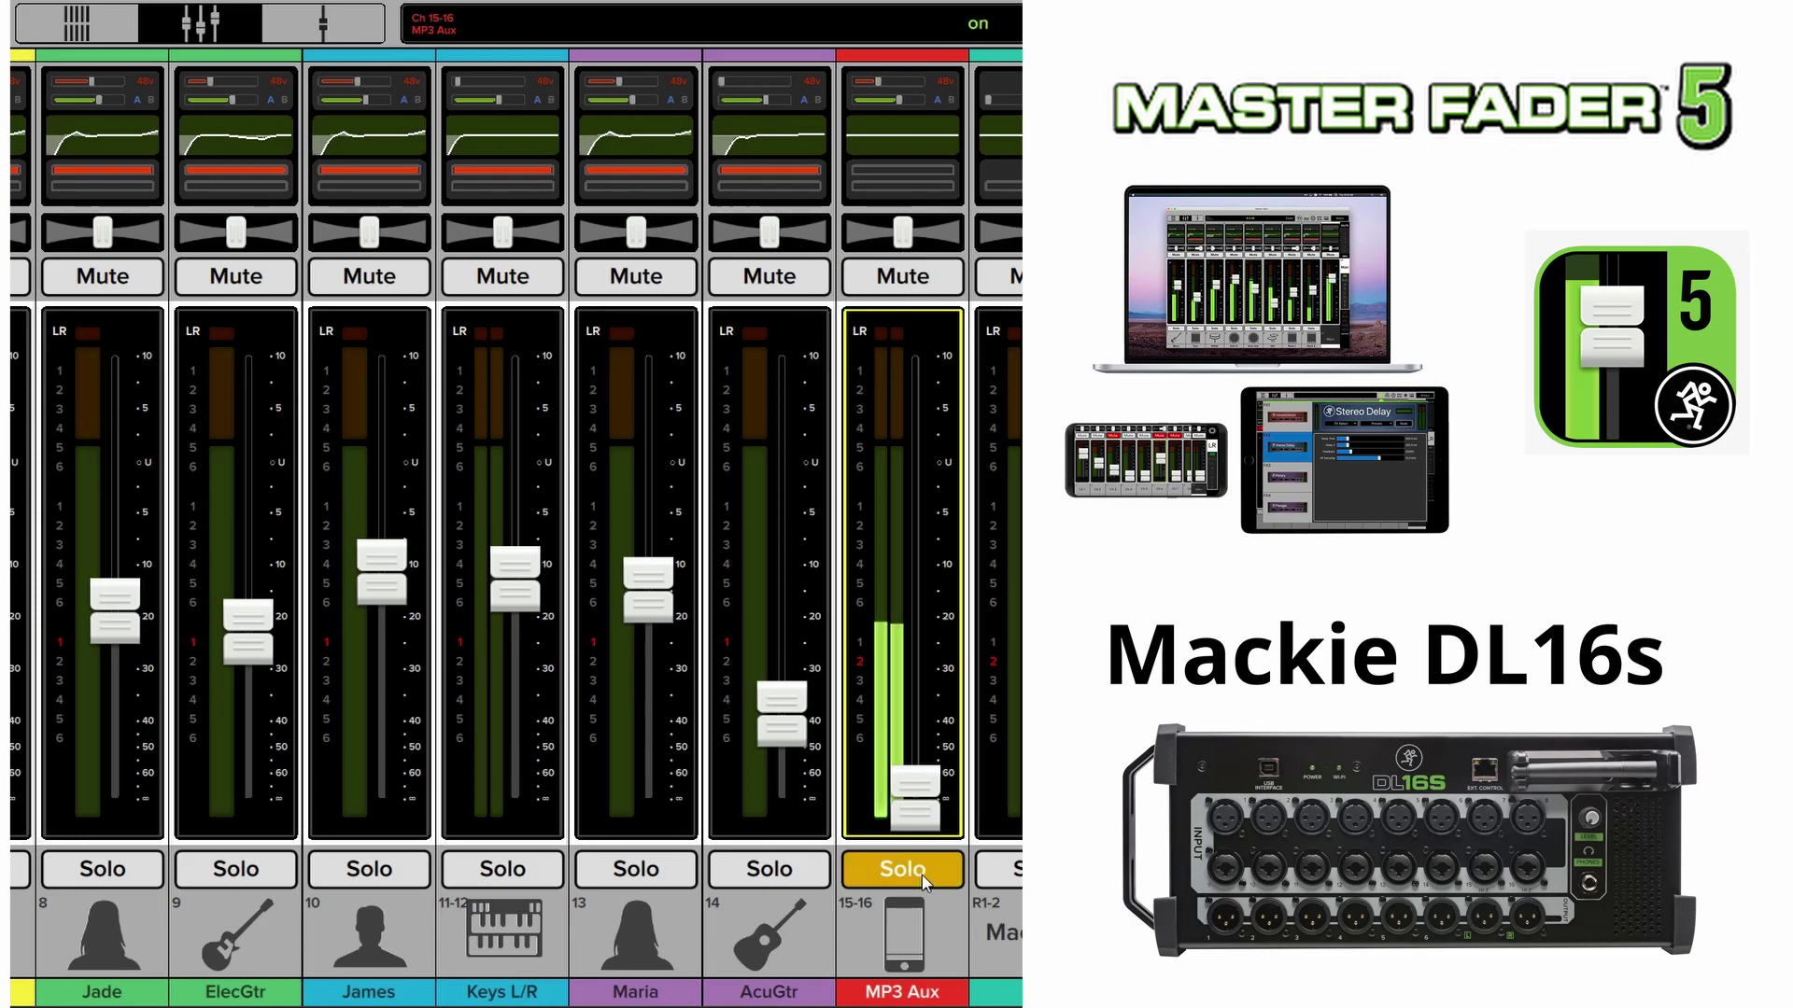
left_click(920, 874)
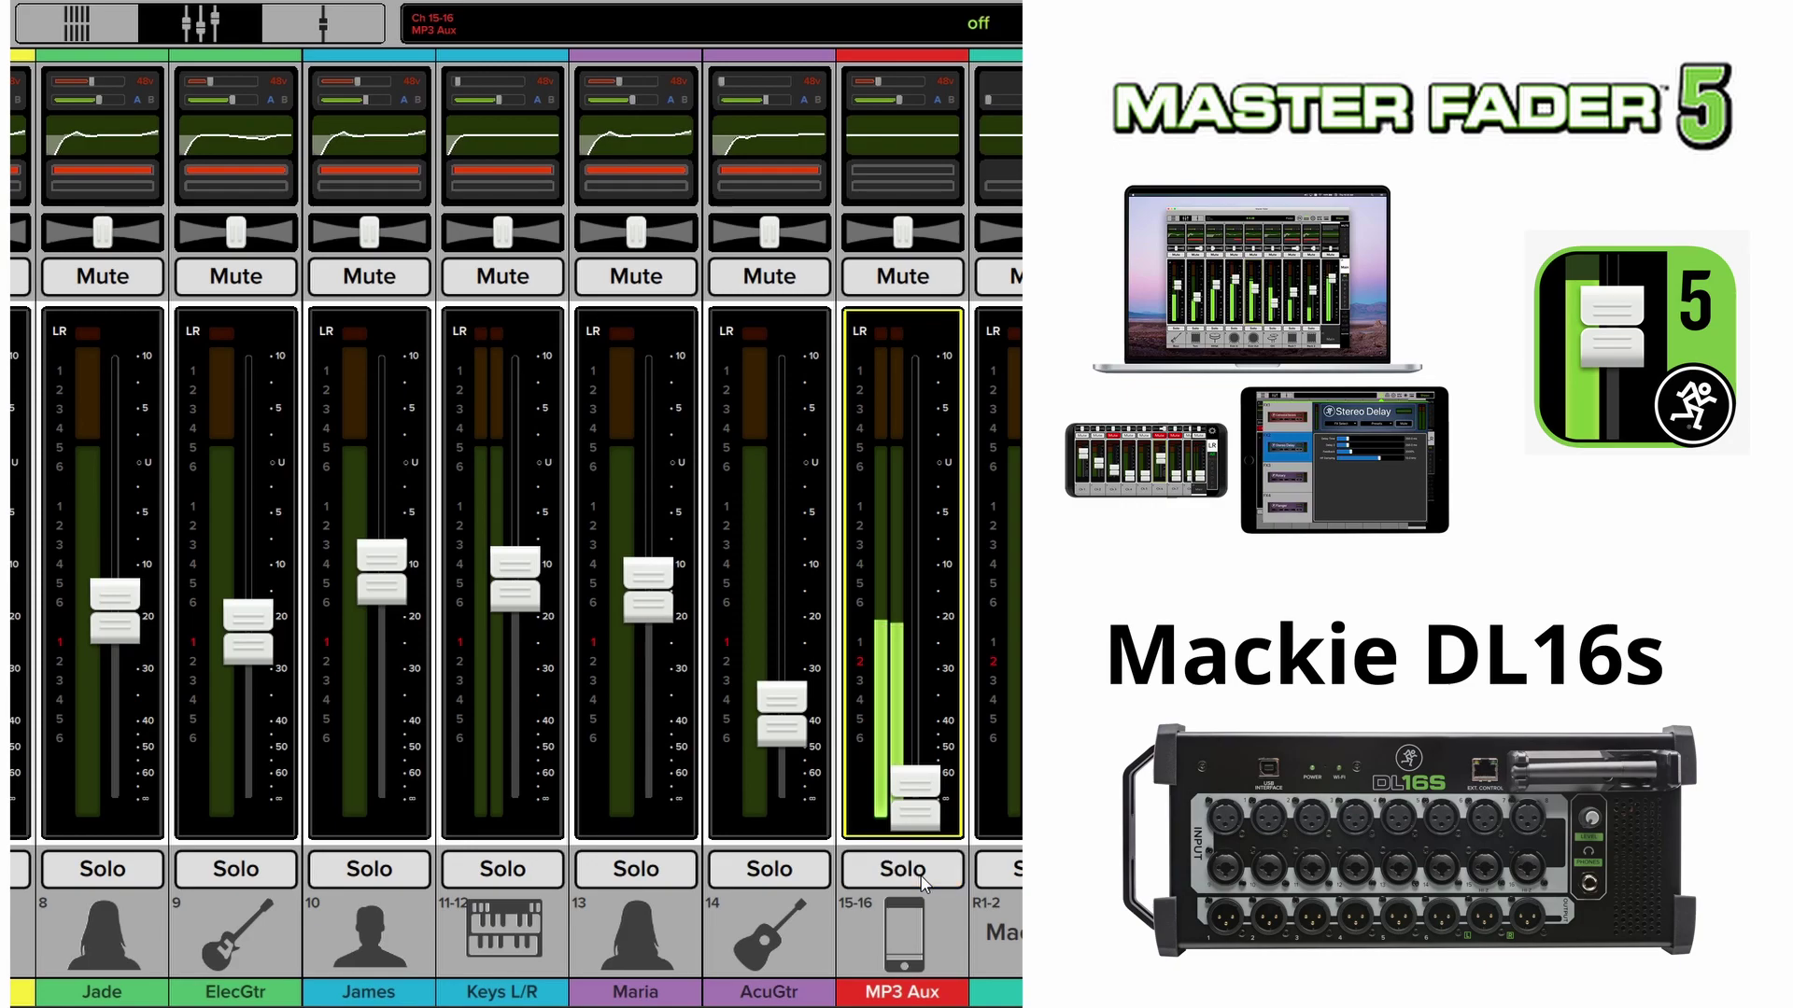
left_click(914, 98)
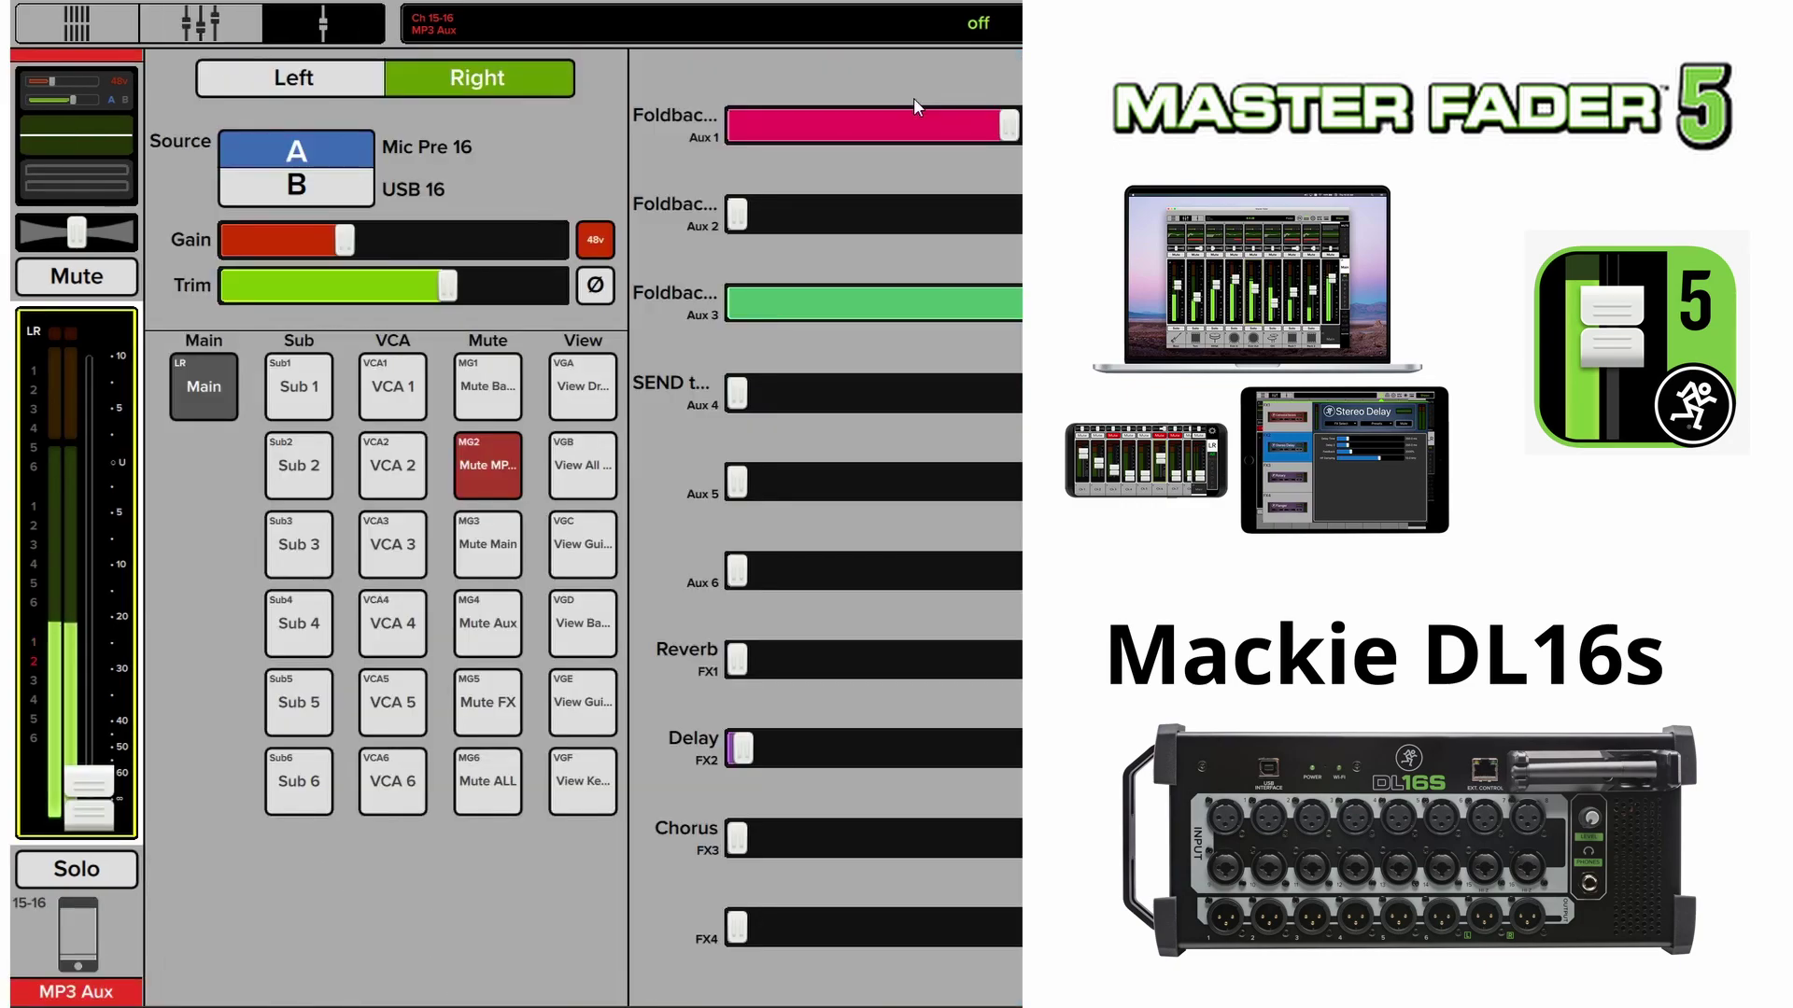